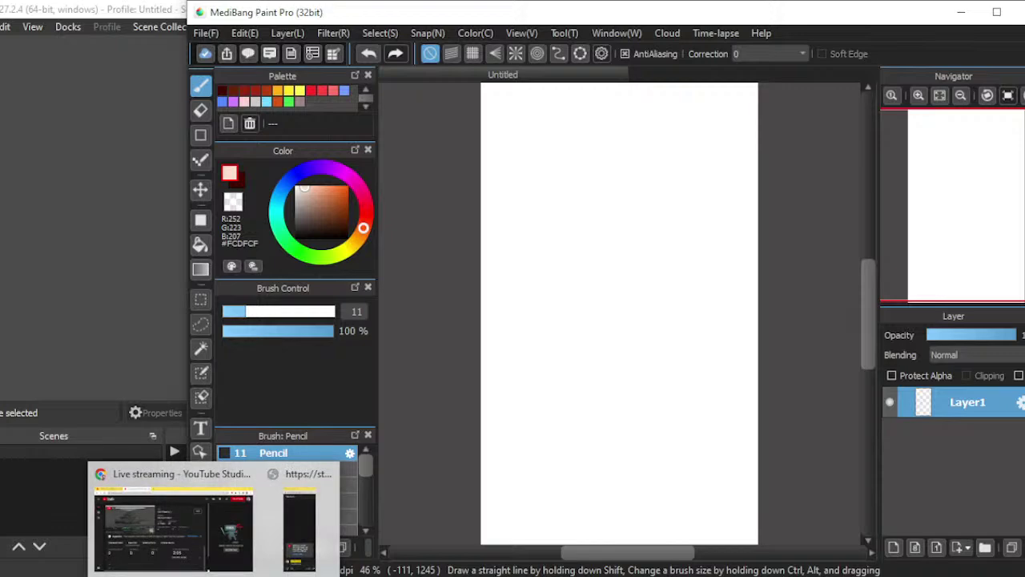
Switch to the YouTube live chat window and send the message "can you hear me"
left_click(300, 521)
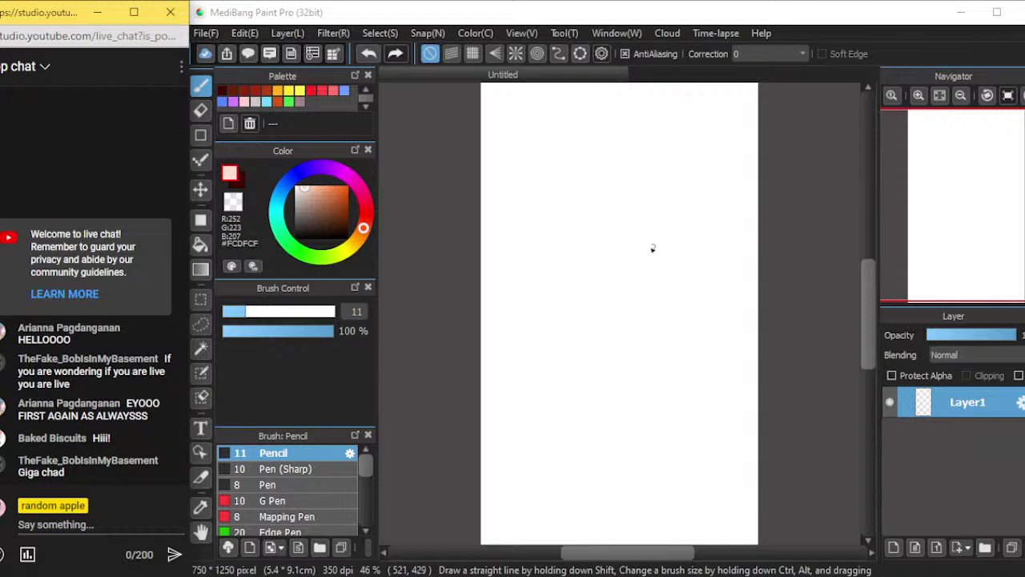
left_click(138, 522)
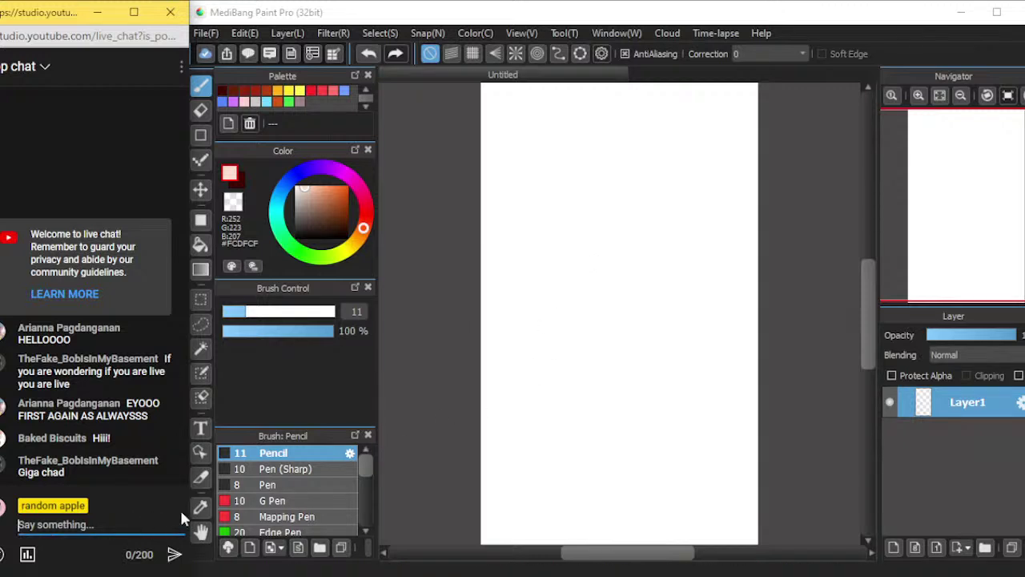
type("can yo")
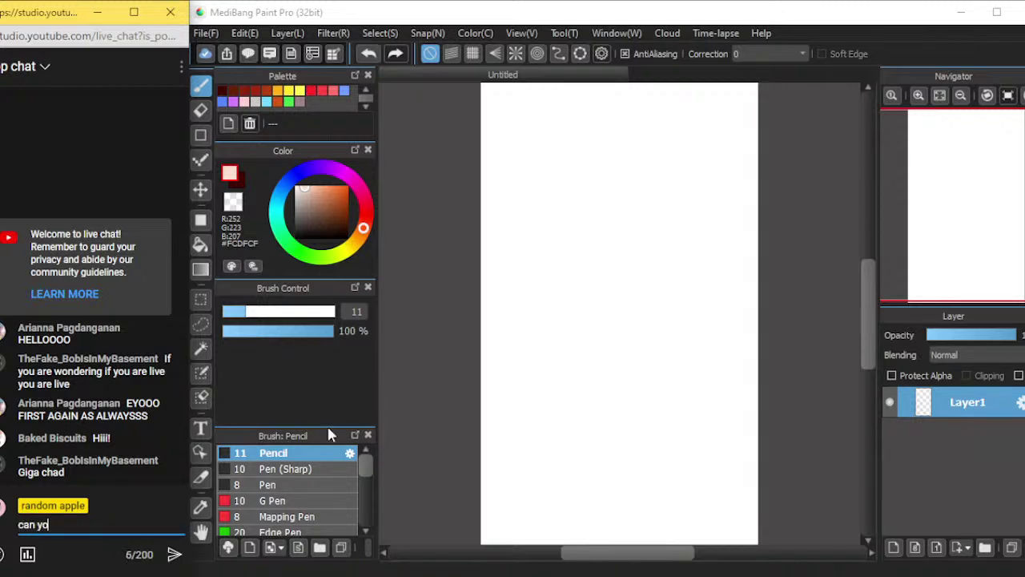
type("u hear me")
key("Return")
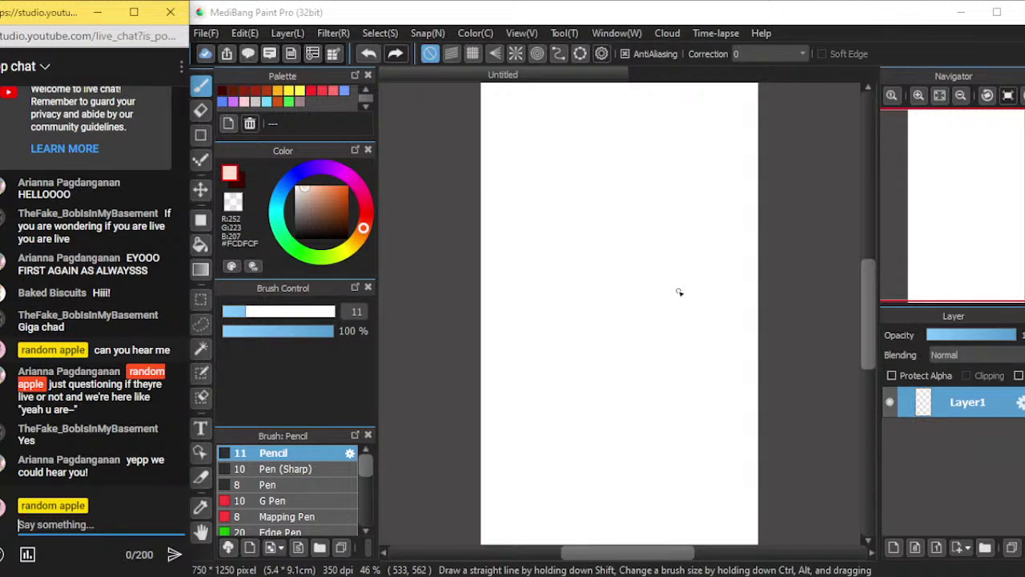
type("can")
key("BackSpace")
key("BackSpace")
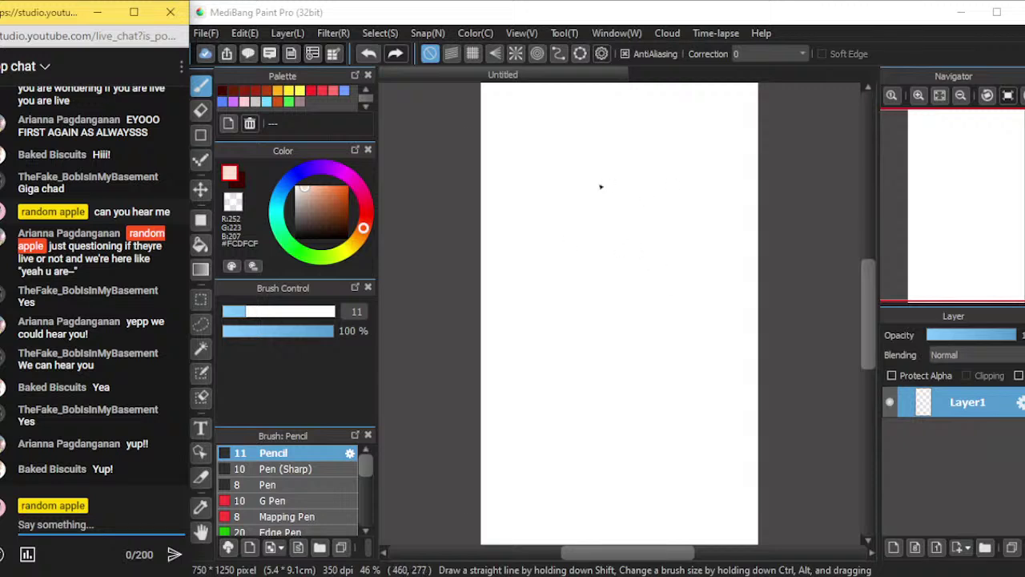
Return to MediBang Paint Pro and set the brush colour to light red #FF746A
left_click(366, 215)
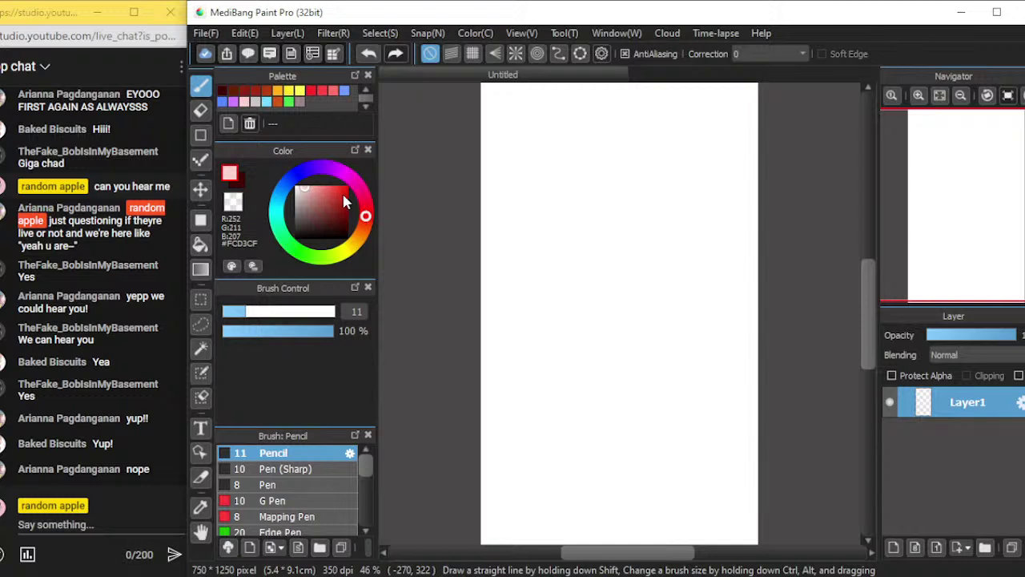
left_click_drag(323, 190, 323, 189)
left_click(335, 91)
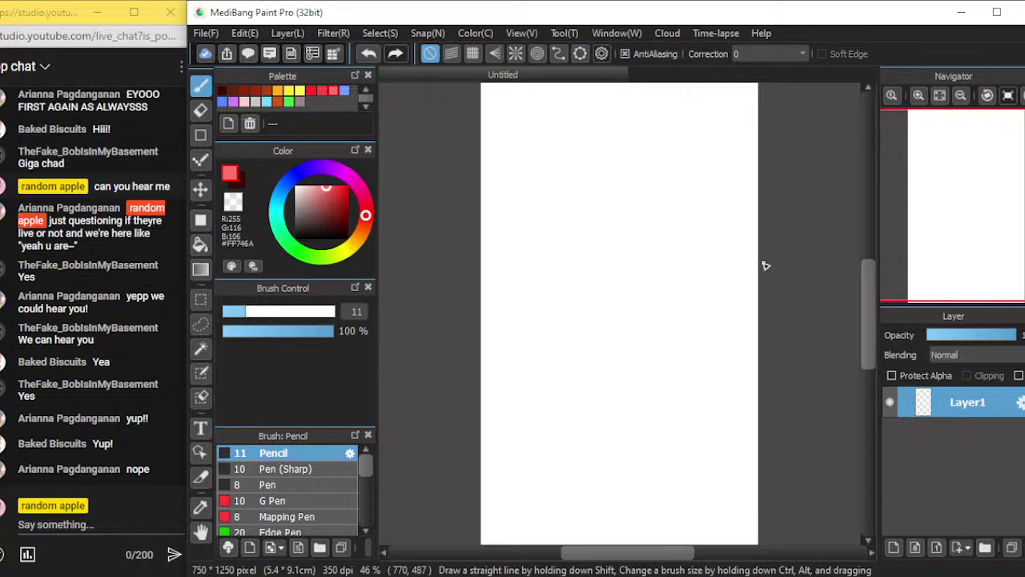
Group Layer1 into a new folder and add another empty layer above it inside the folder
key("ctrl+g")
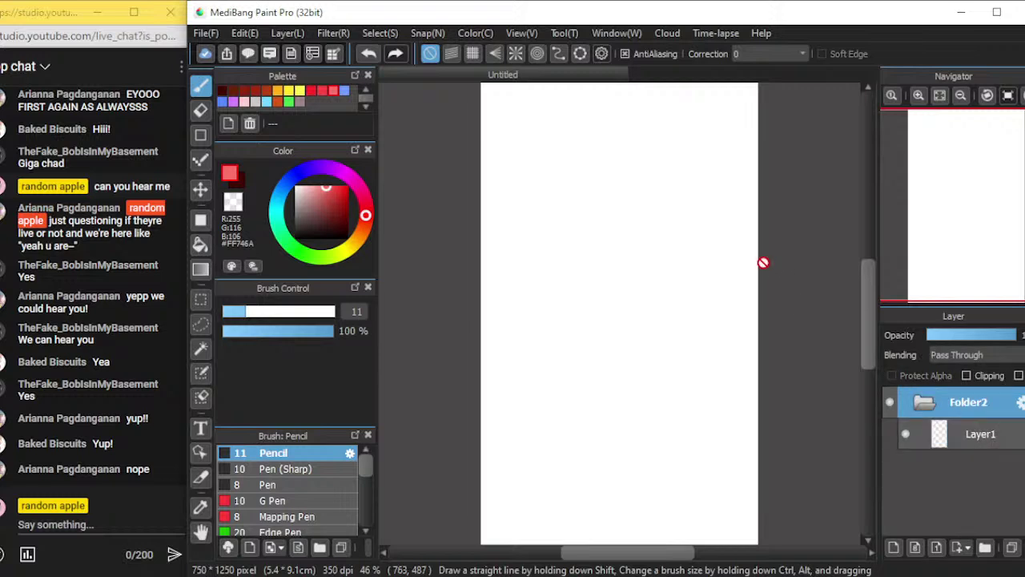
left_click(939, 441)
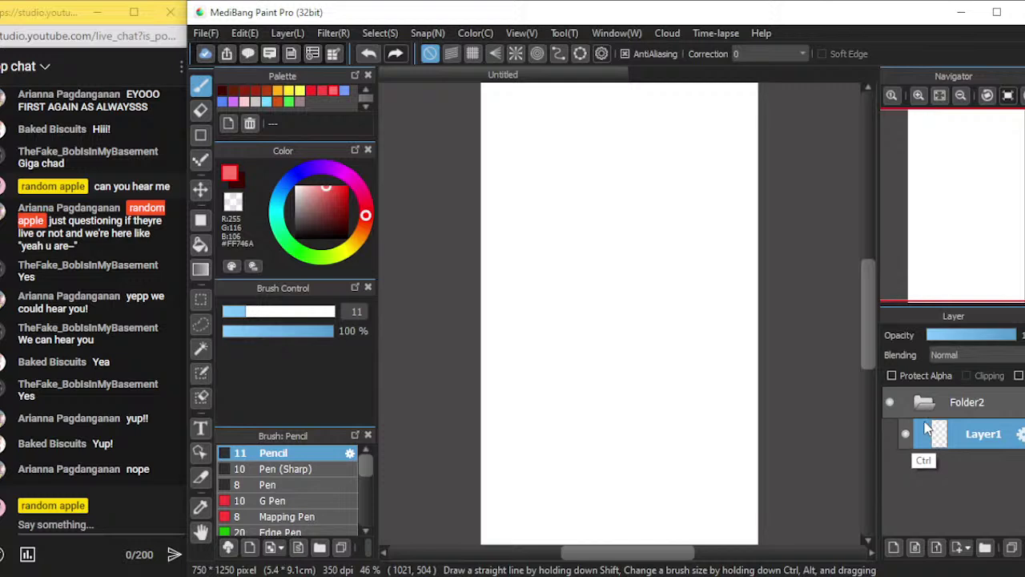
key("ctrl+shift+n")
Lower the opacity of Layer1 to a little under half
left_click(949, 468)
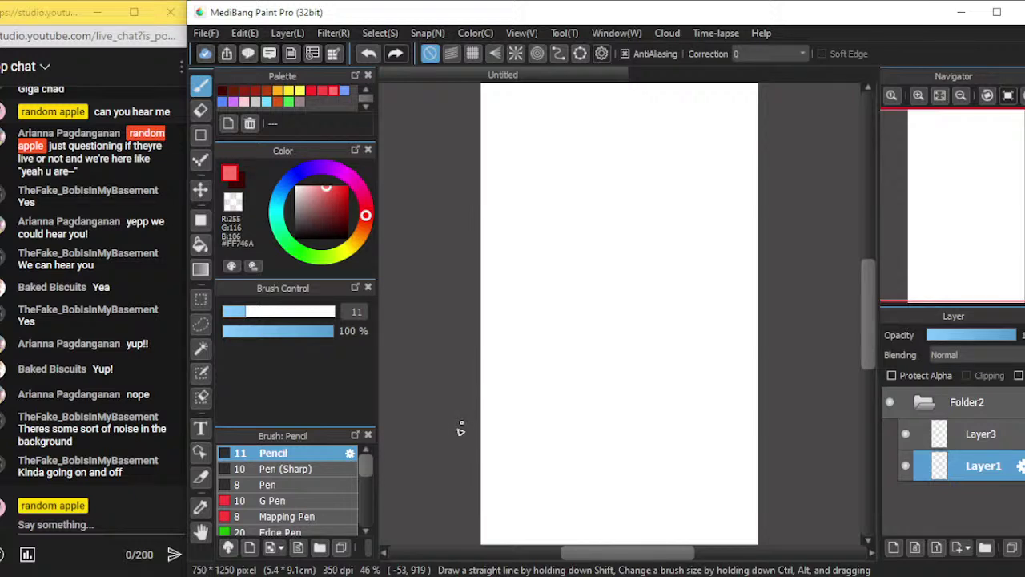
left_click(214, 576)
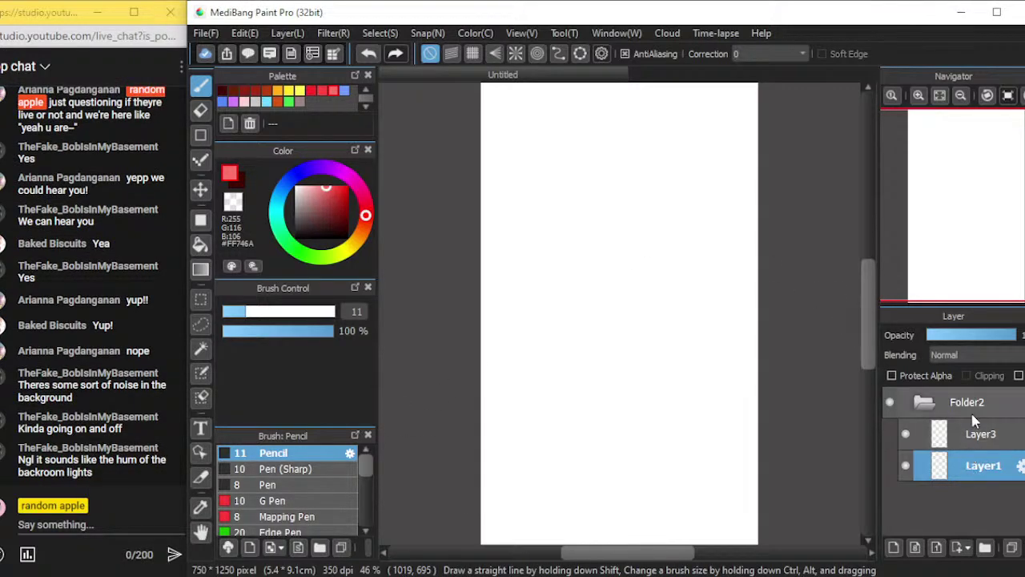
left_click(966, 334)
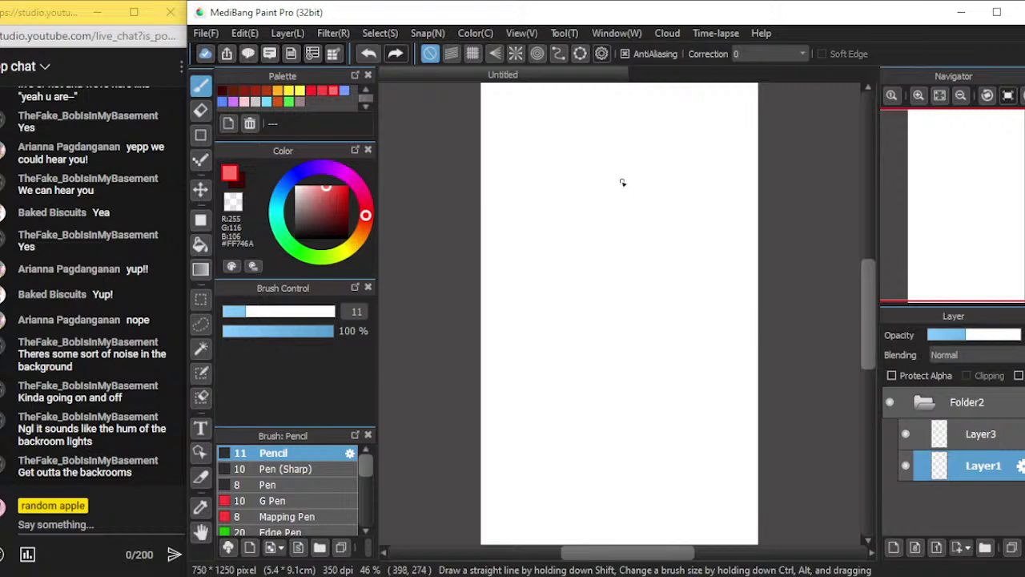
Sketch a large rough head circle with repeated loose Pencil strokes in the upper half of the canvas on Layer1
scroll(688, 244, "up", 1)
scroll(687, 243, "up", 1)
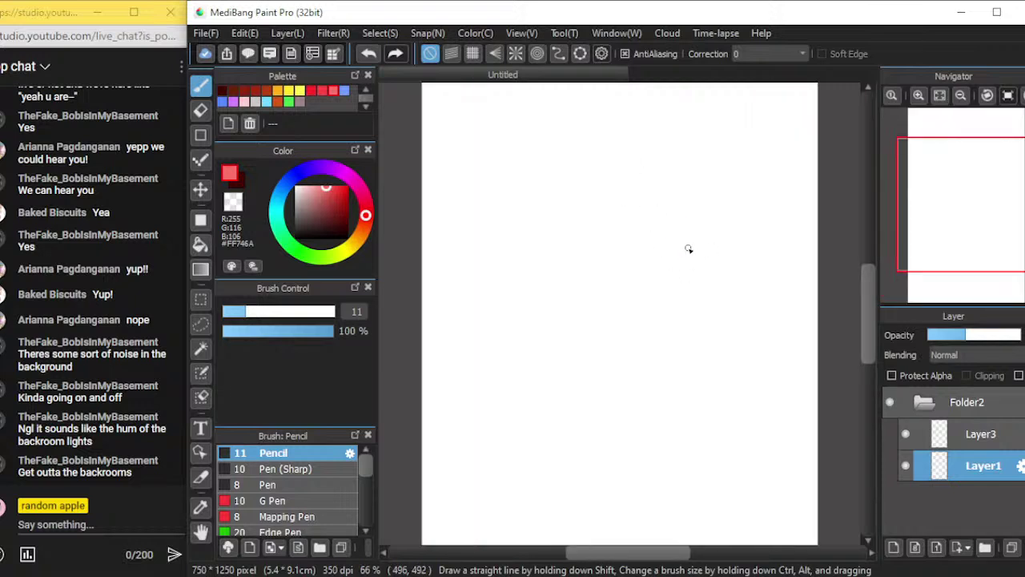
scroll(801, 315, "up", 1)
scroll(801, 299, "down", 1)
mouse_move(869, 331)
left_mouse_down()
mouse_move(877, 292)
mouse_move(873, 324)
mouse_move(874, 315)
left_mouse_up()
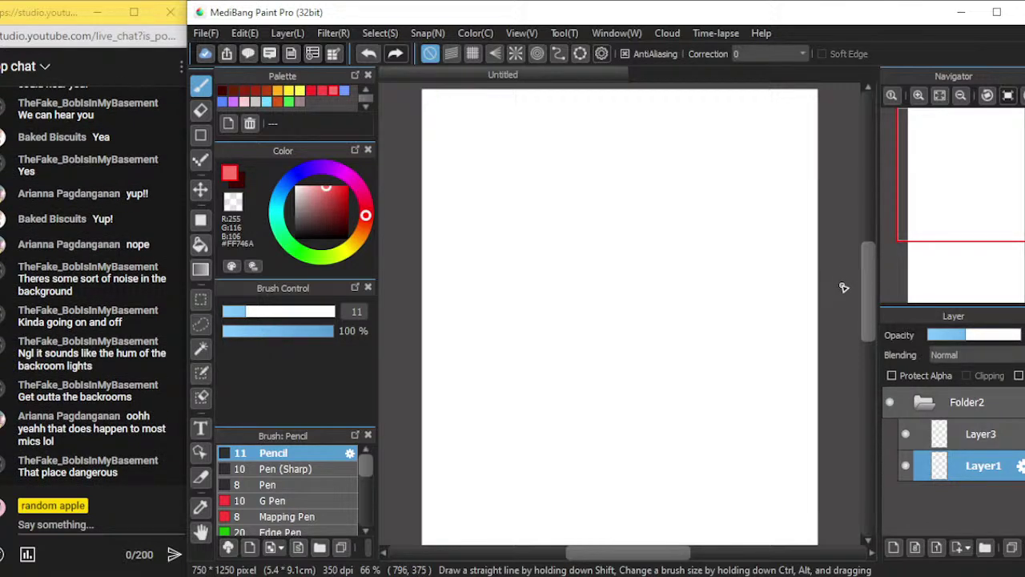
scroll(872, 292, "up", 2)
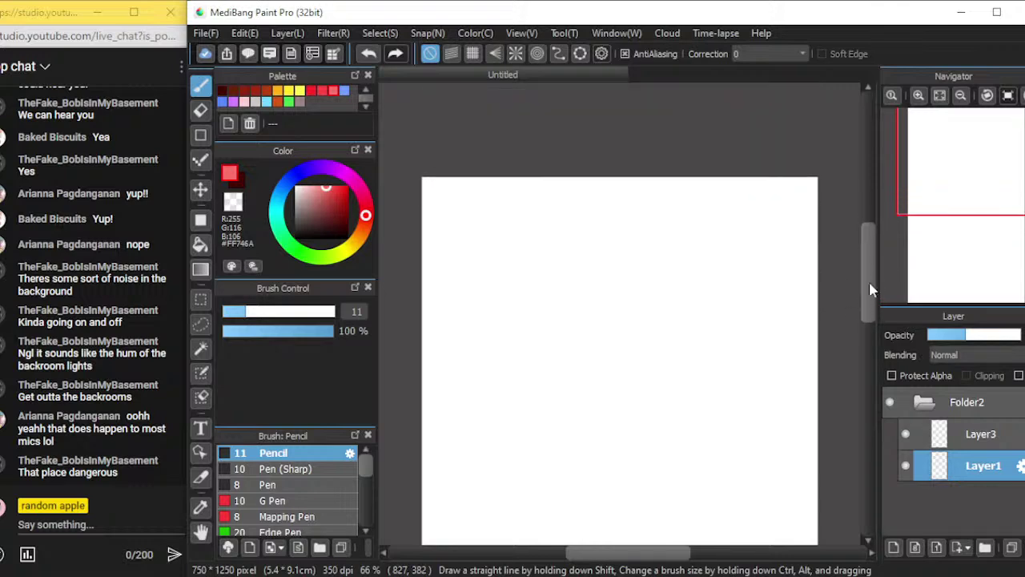
scroll(867, 299, "down", 2)
left_click_drag(866, 306, 871, 296)
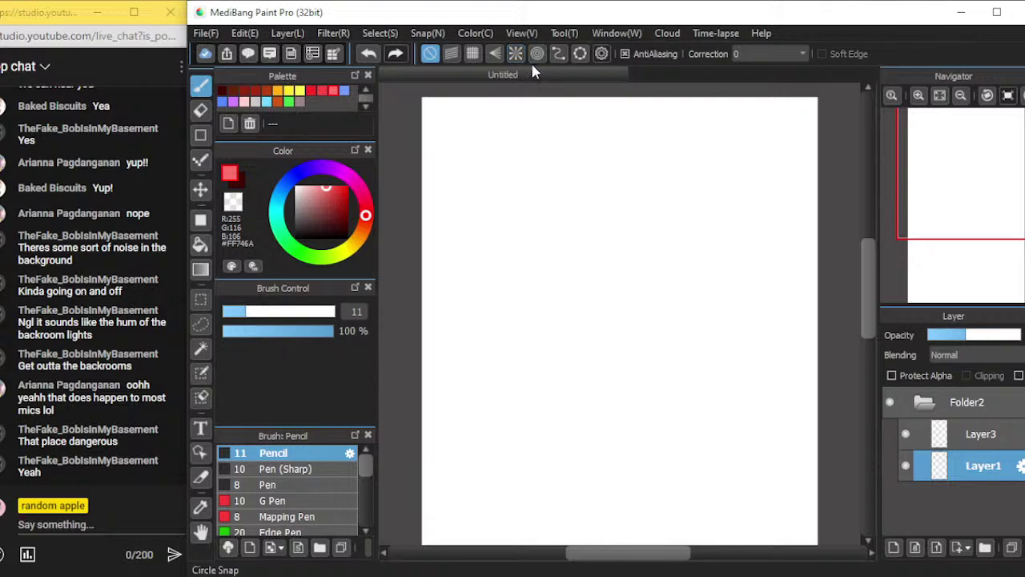
mouse_move(646, 189)
left_mouse_down()
mouse_move(538, 278)
mouse_move(664, 390)
mouse_move(738, 240)
mouse_move(593, 177)
mouse_move(540, 339)
mouse_move(719, 343)
mouse_move(645, 169)
mouse_move(523, 274)
mouse_move(692, 378)
left_mouse_up()
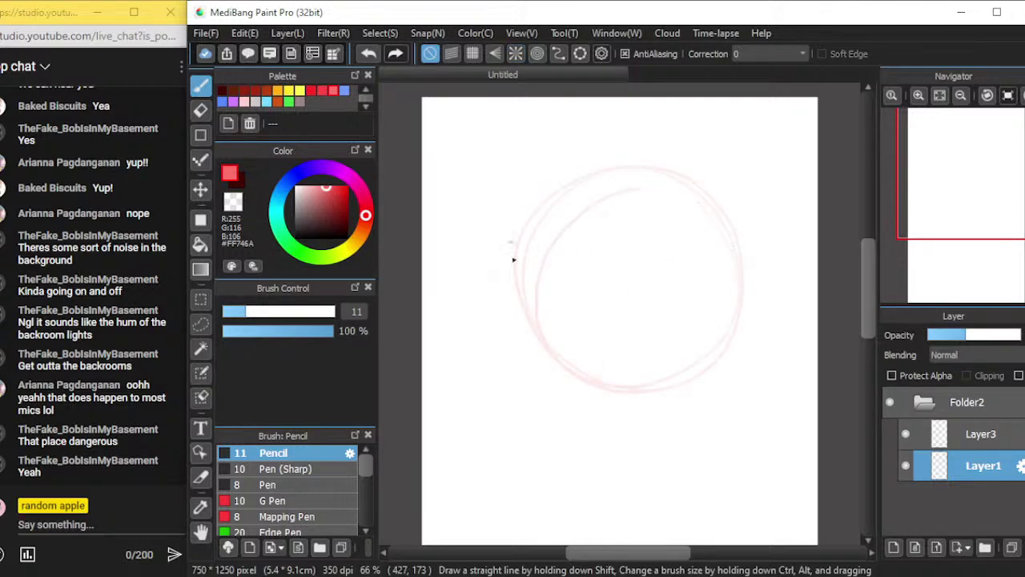
mouse_move(735, 246)
left_mouse_down()
mouse_move(592, 168)
mouse_move(580, 366)
left_mouse_up()
Move the sketched head circle slightly to the left on the canvas
key("l")
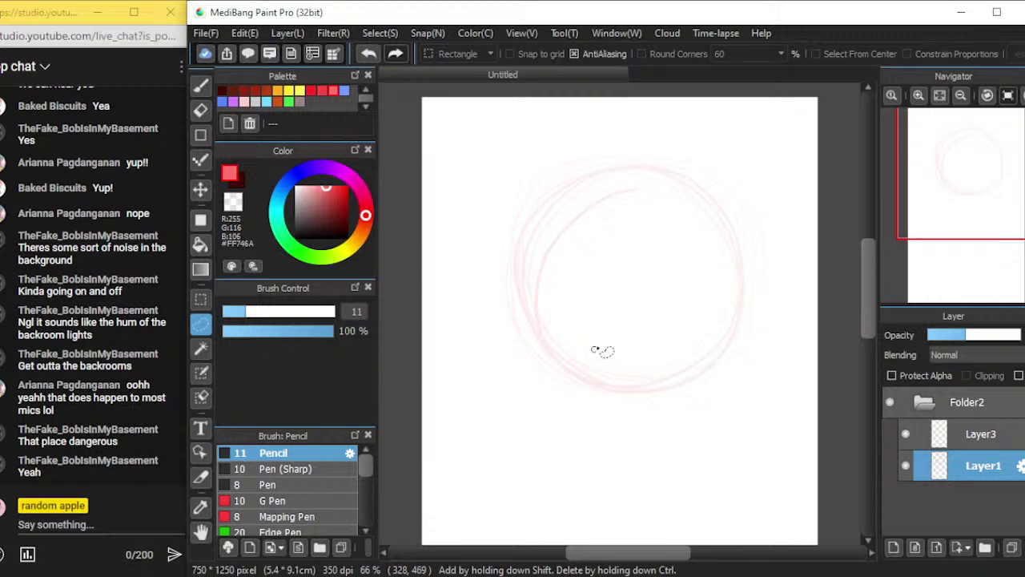
key("v")
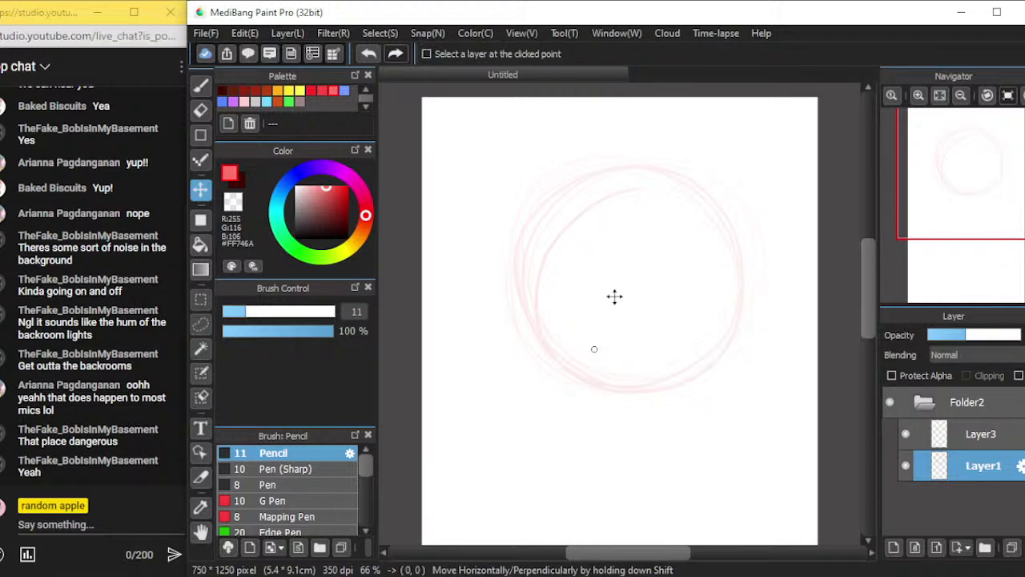
mouse_move(612, 278)
left_mouse_down()
mouse_move(636, 302)
mouse_move(614, 307)
mouse_move(641, 286)
mouse_move(650, 299)
left_mouse_up()
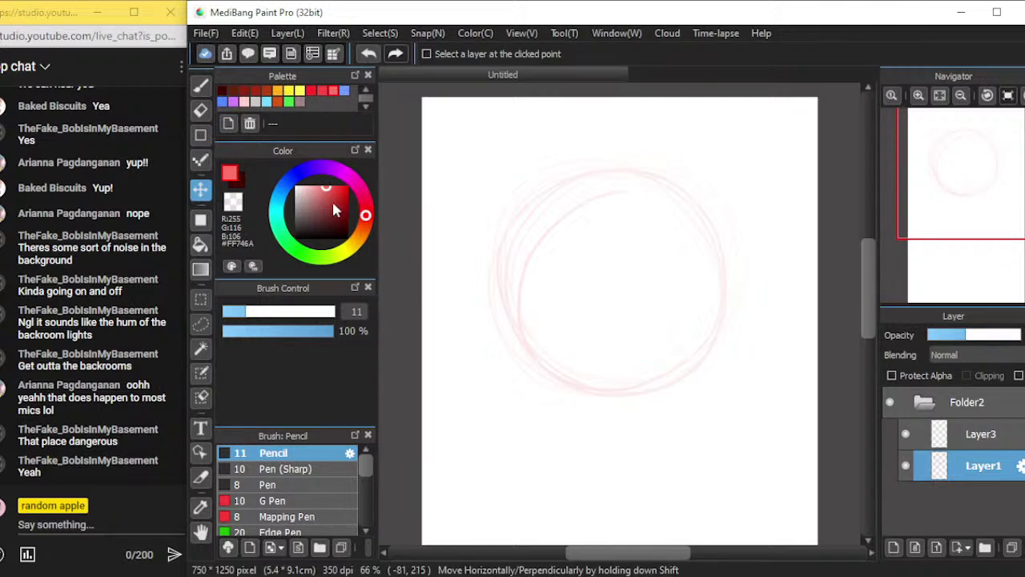
Sketch a vertical centre line down past the circle, horizontal eye guidelines across it, and the cheek and jaw lines below
key("b")
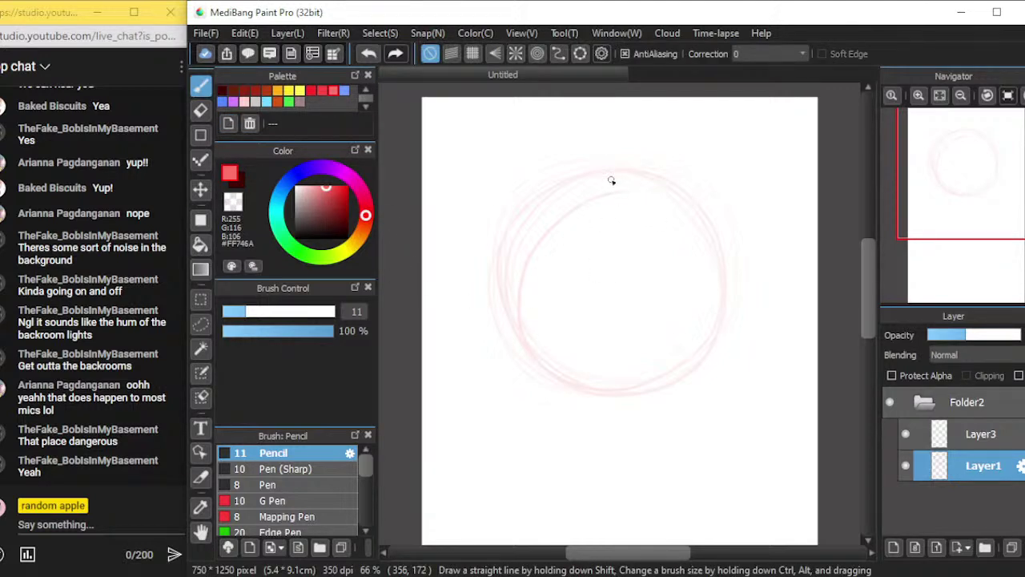
left_click_drag(610, 186, 616, 393)
left_click_drag(621, 170, 629, 408)
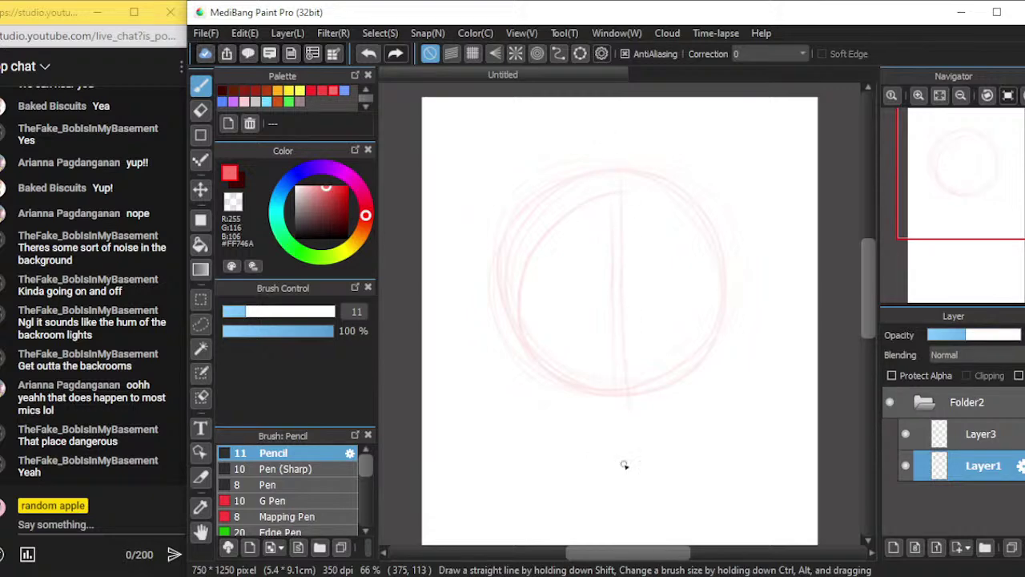
left_click_drag(622, 169, 618, 414)
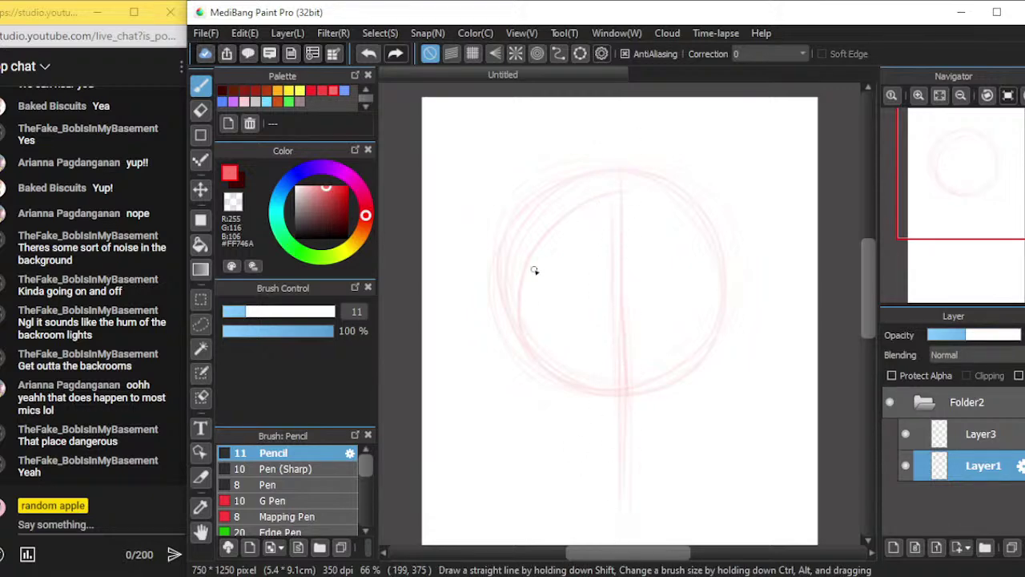
left_click_drag(526, 324, 710, 303)
left_click_drag(492, 315, 689, 302)
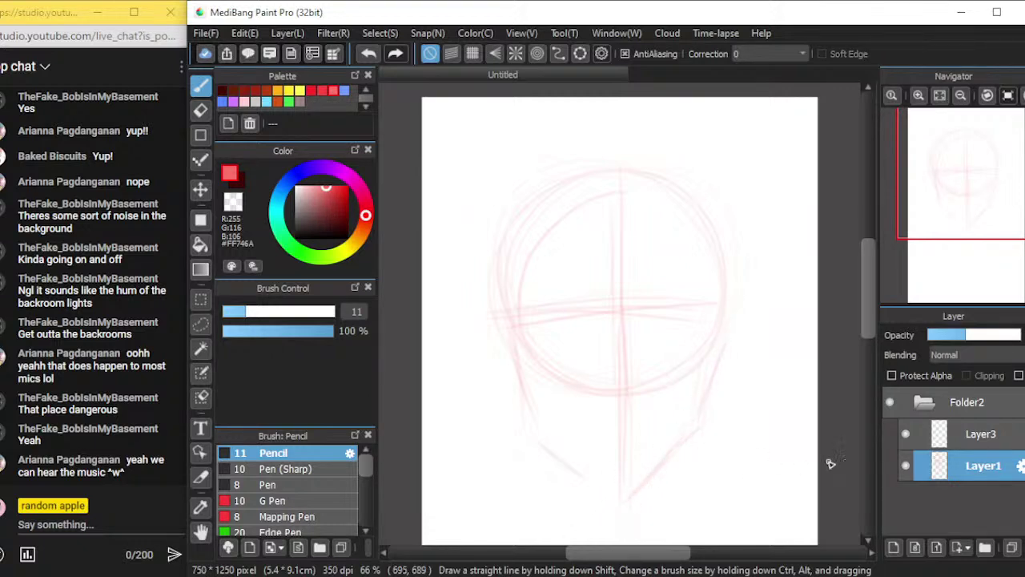
Make Layer3 the active layer and set the brush colour to dark red #410804
left_click(929, 440)
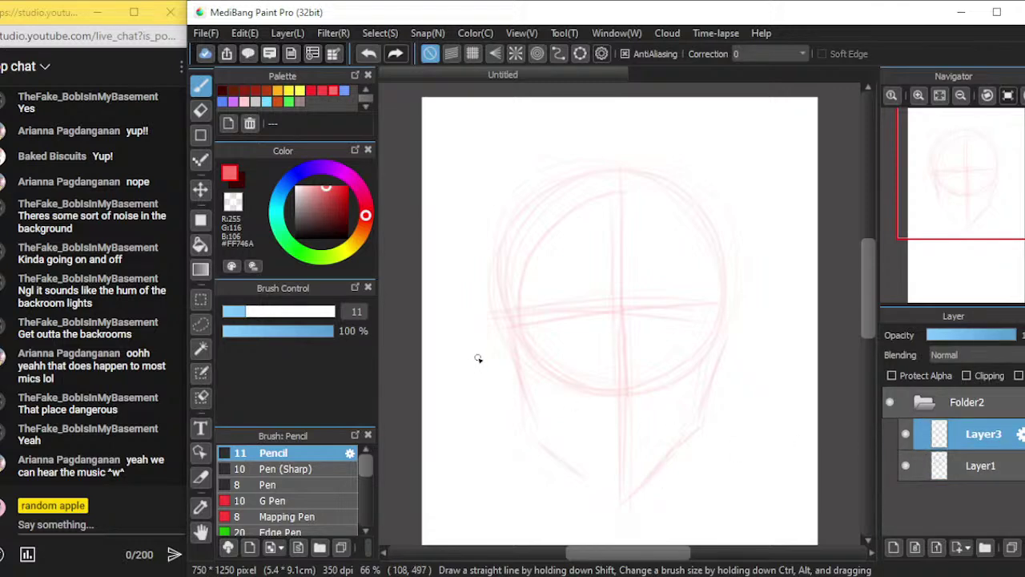
left_click(223, 92)
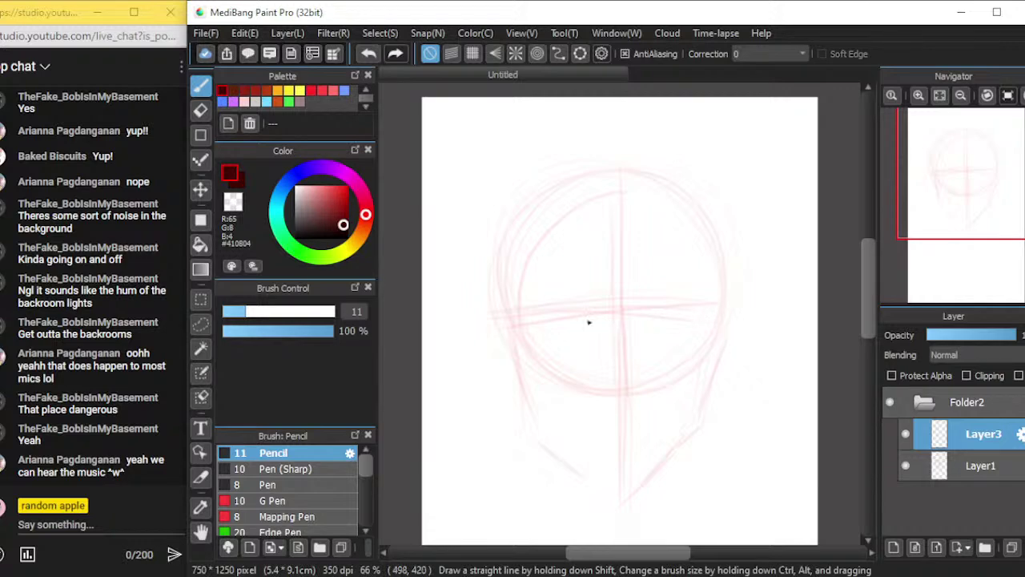
scroll(599, 311, "up", 1)
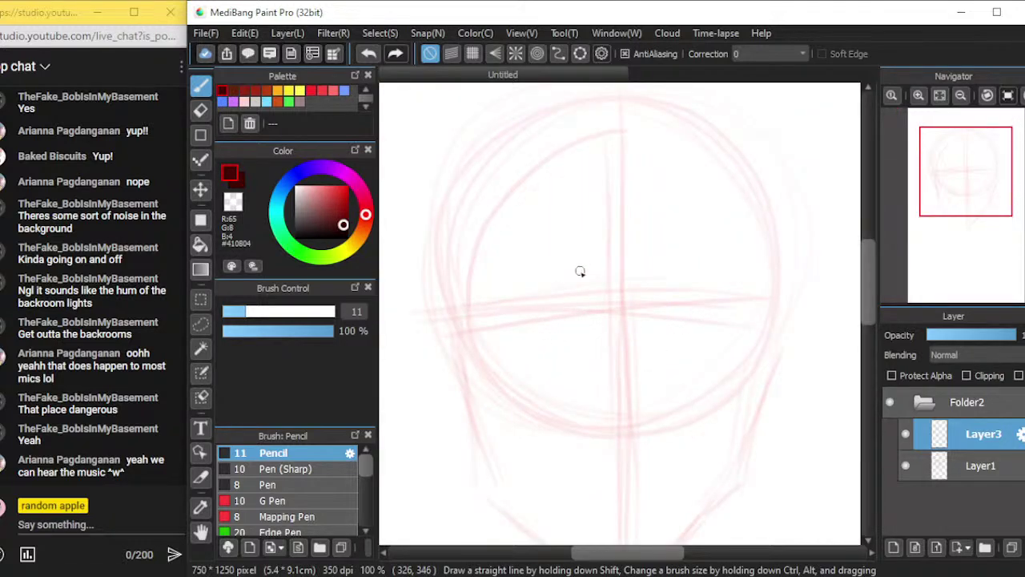
mouse_move(580, 286)
left_mouse_down()
mouse_move(553, 273)
mouse_move(578, 282)
mouse_move(558, 276)
mouse_move(451, 302)
left_mouse_up()
key("ctrl+z")
key("ctrl+z")
key("ctrl+z")
key("ctrl+z")
key("ctrl+z")
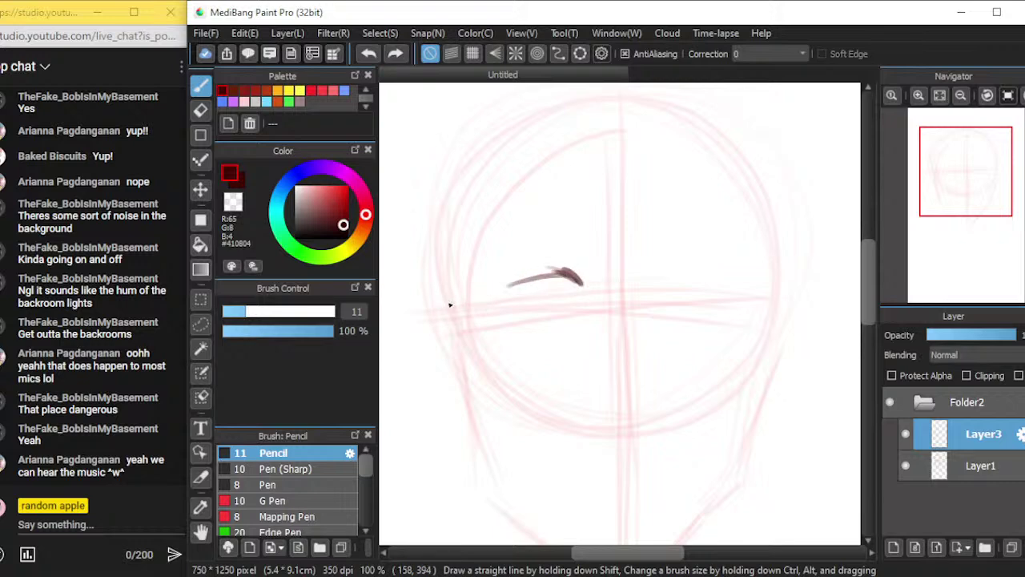
key("ctrl+z")
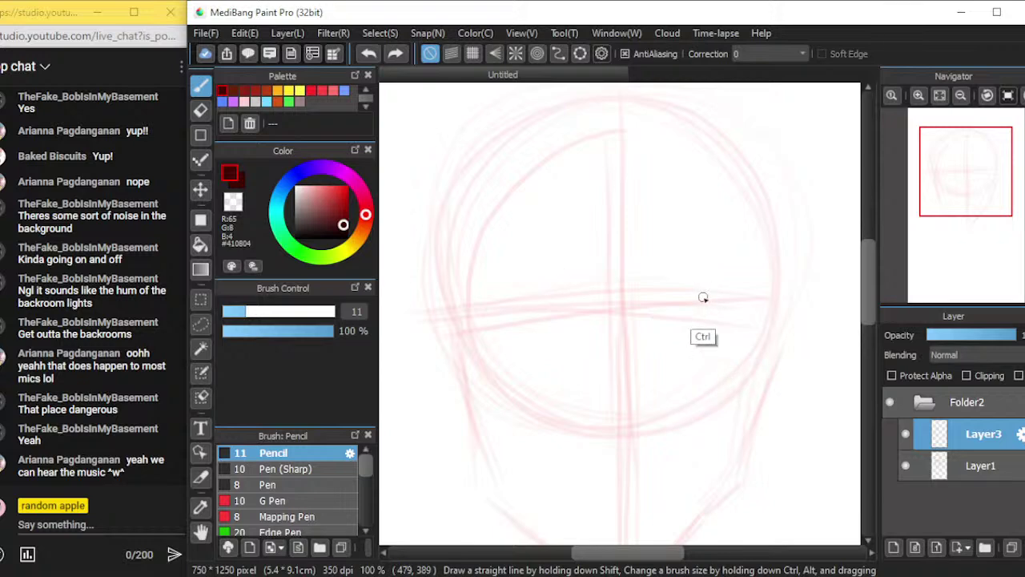
mouse_move(656, 313)
left_mouse_down()
mouse_move(769, 315)
mouse_move(680, 307)
left_mouse_up()
mouse_move(754, 320)
left_mouse_down()
mouse_move(666, 322)
mouse_move(744, 326)
mouse_move(668, 313)
mouse_move(733, 320)
left_mouse_up()
mouse_move(658, 309)
left_mouse_down()
mouse_move(753, 317)
mouse_move(693, 316)
left_mouse_up()
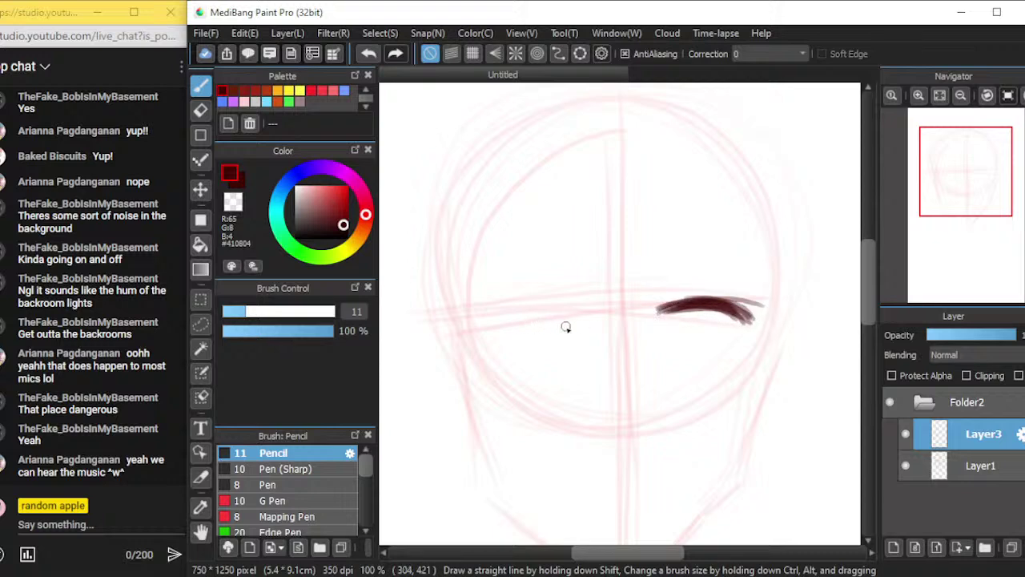
key("ctrl+z")
key("ctrl+z")
key("ctrl+z")
key("ctrl+z")
key("ctrl+z")
key("ctrl+z")
key("ctrl+z")
key("ctrl+z")
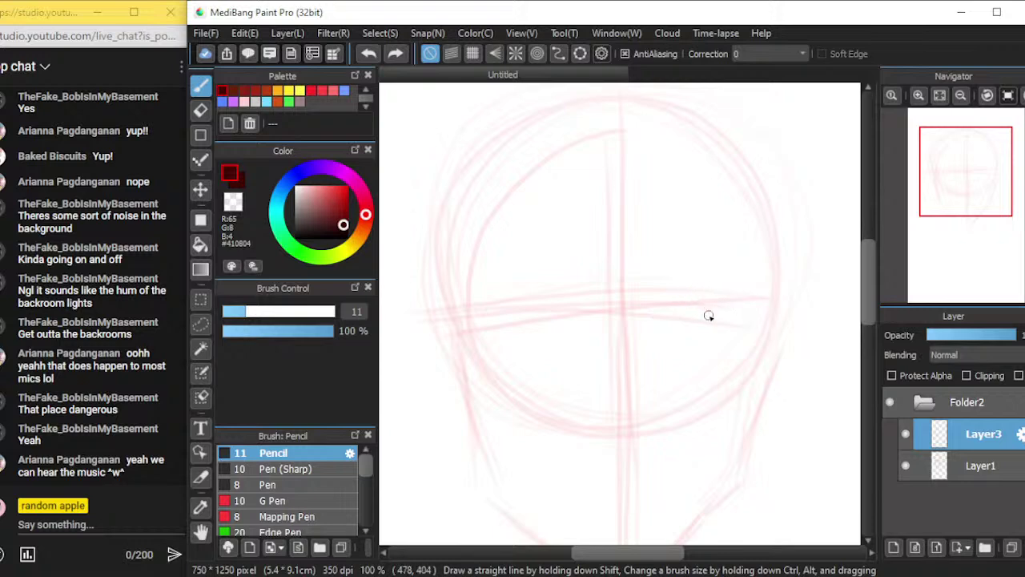
Draw two thick dark red arched upper eyelid lines along the eye guidelines with the Pencil on Layer3, discarding the stray extra stroke
mouse_move(738, 322)
left_mouse_down()
mouse_move(697, 306)
mouse_move(665, 312)
left_mouse_up()
mouse_move(738, 323)
left_mouse_down()
mouse_move(679, 334)
mouse_move(730, 323)
mouse_move(649, 325)
mouse_move(736, 321)
mouse_move(653, 321)
left_mouse_up()
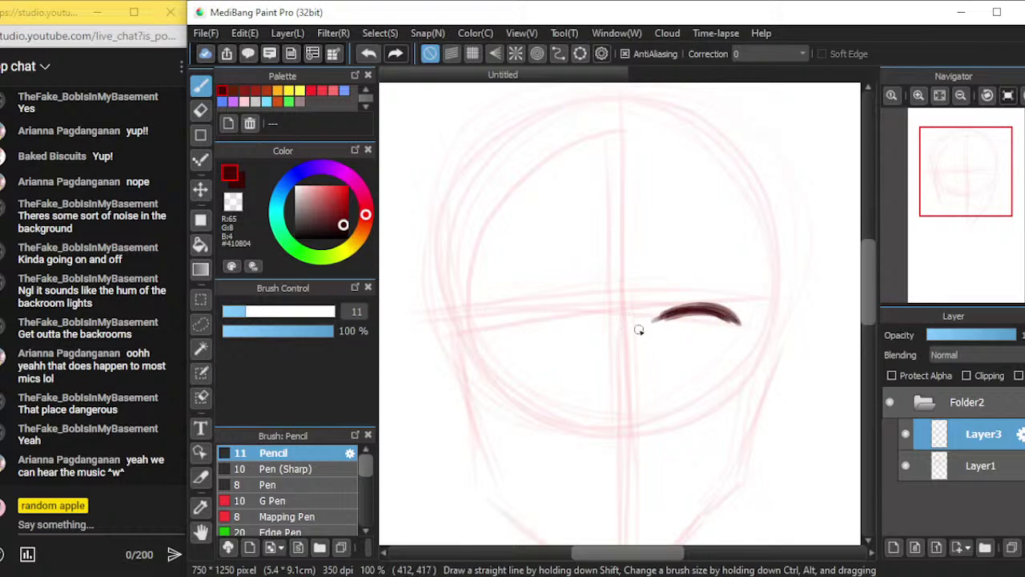
mouse_move(588, 322)
left_mouse_down()
mouse_move(543, 311)
mouse_move(507, 317)
mouse_move(500, 333)
left_mouse_up()
mouse_move(585, 321)
left_mouse_down()
mouse_move(504, 332)
mouse_move(573, 327)
mouse_move(561, 312)
mouse_move(578, 324)
mouse_move(561, 328)
mouse_move(589, 323)
mouse_move(511, 326)
left_mouse_up()
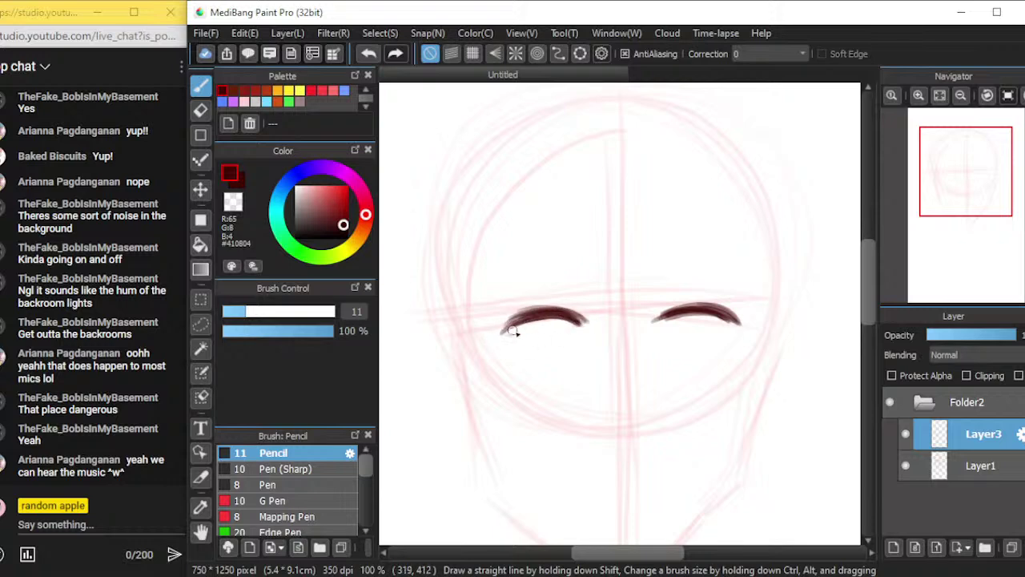
mouse_move(657, 320)
left_mouse_down()
mouse_move(724, 308)
mouse_move(680, 318)
left_mouse_up()
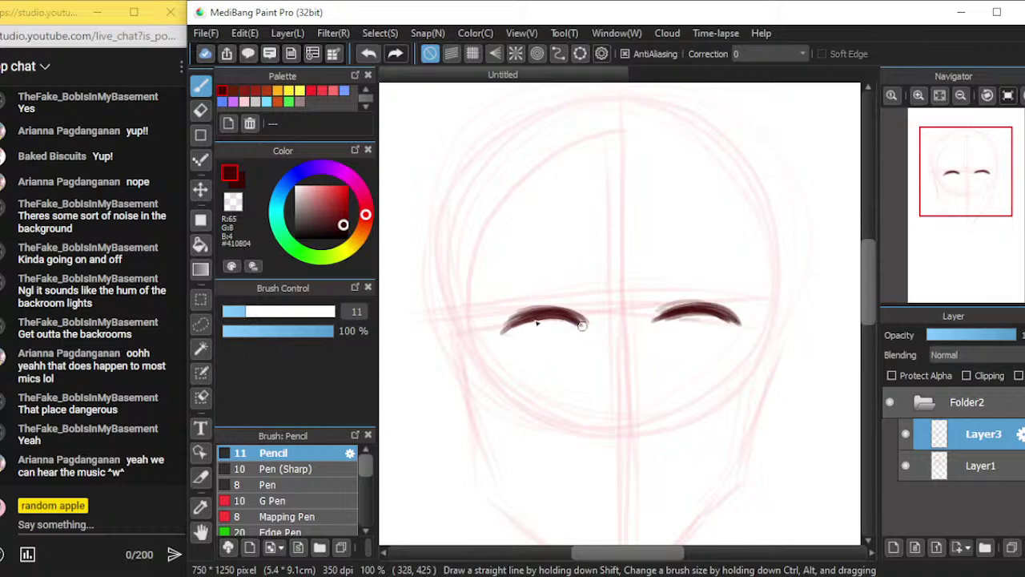
mouse_move(583, 315)
left_mouse_down()
mouse_move(587, 322)
mouse_move(542, 301)
left_mouse_up()
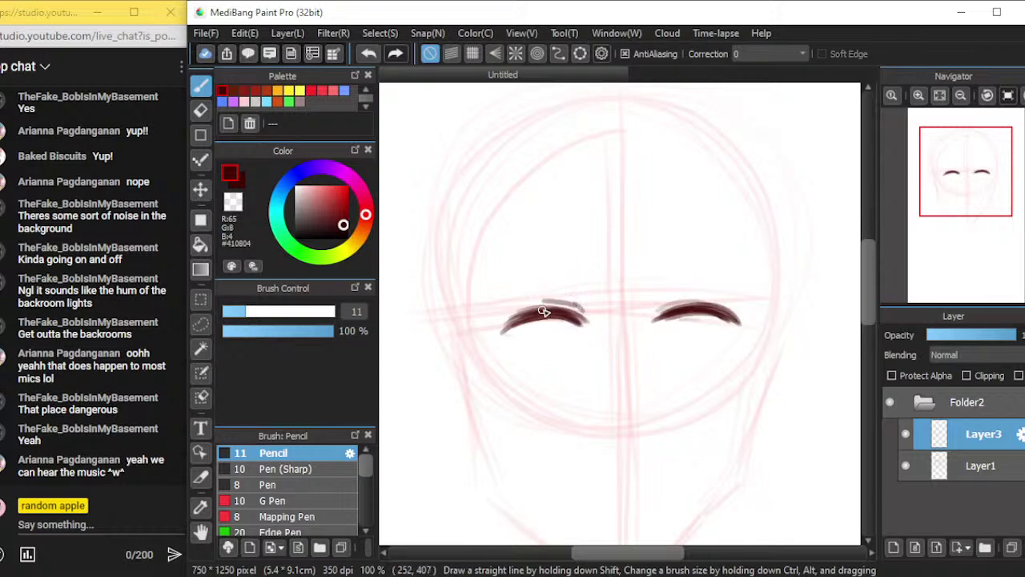
key("ctrl+z")
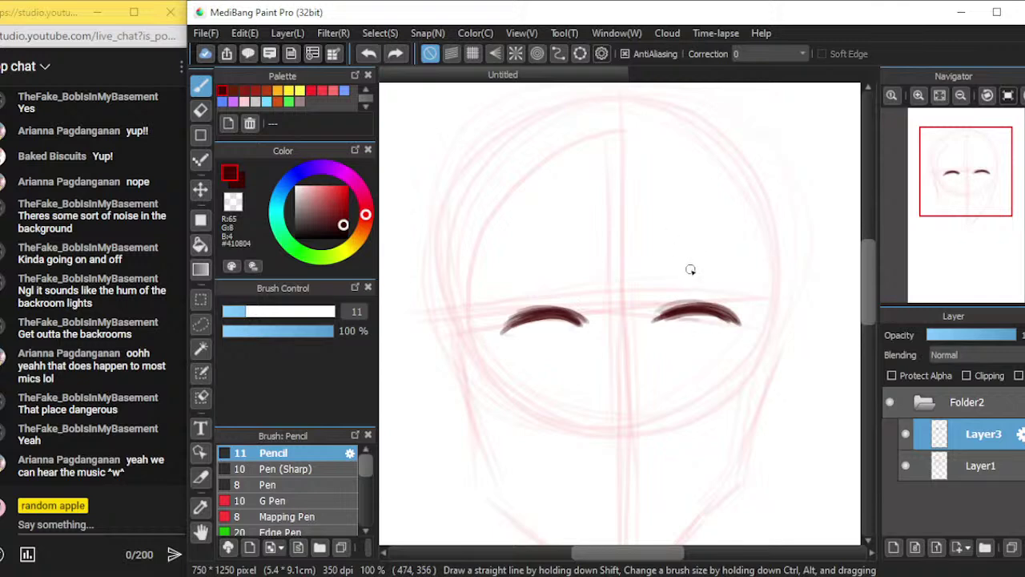
Try outlining the face's cheeks and jaw in dark red, with both sides meeting at a pointed chin
mouse_move(870, 280)
left_mouse_down()
mouse_move(871, 316)
mouse_move(873, 295)
left_mouse_up()
mouse_move(443, 253)
left_mouse_down()
mouse_move(483, 355)
mouse_move(538, 434)
left_mouse_up()
left_click_drag(481, 352, 550, 440)
left_click_drag(503, 386, 572, 447)
mouse_move(513, 403)
left_mouse_down()
mouse_move(630, 479)
mouse_move(529, 421)
mouse_move(599, 467)
mouse_move(690, 422)
left_mouse_up()
mouse_move(622, 470)
left_mouse_down()
mouse_move(733, 394)
mouse_move(730, 415)
mouse_move(731, 381)
mouse_move(723, 415)
mouse_move(750, 354)
left_mouse_up()
left_click_drag(783, 250, 752, 335)
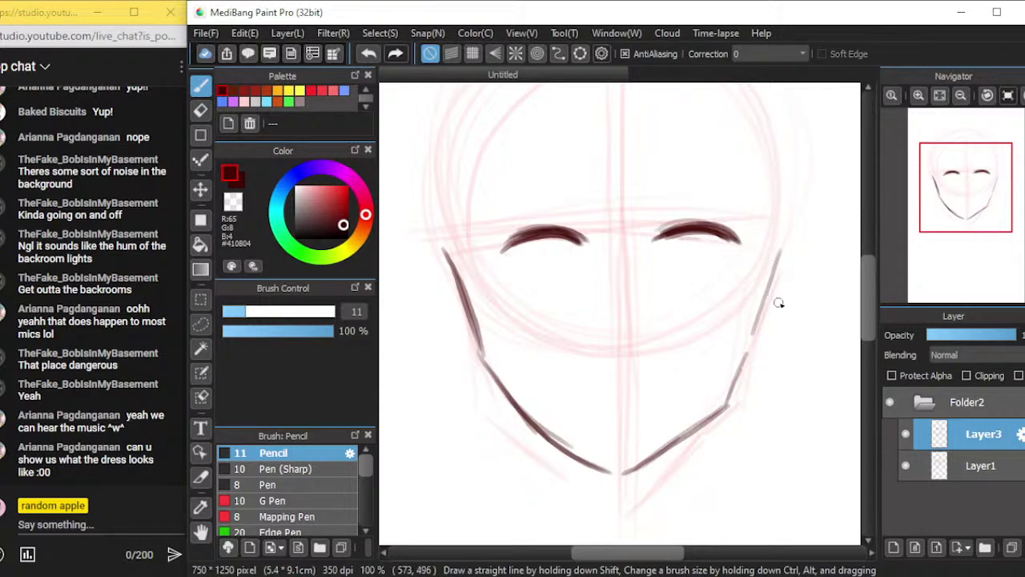
Undo all the dark red cheek and jaw outline strokes, keeping the two eyelid lines
key("ctrl+z")
key("ctrl+z")
key("ctrl+z")
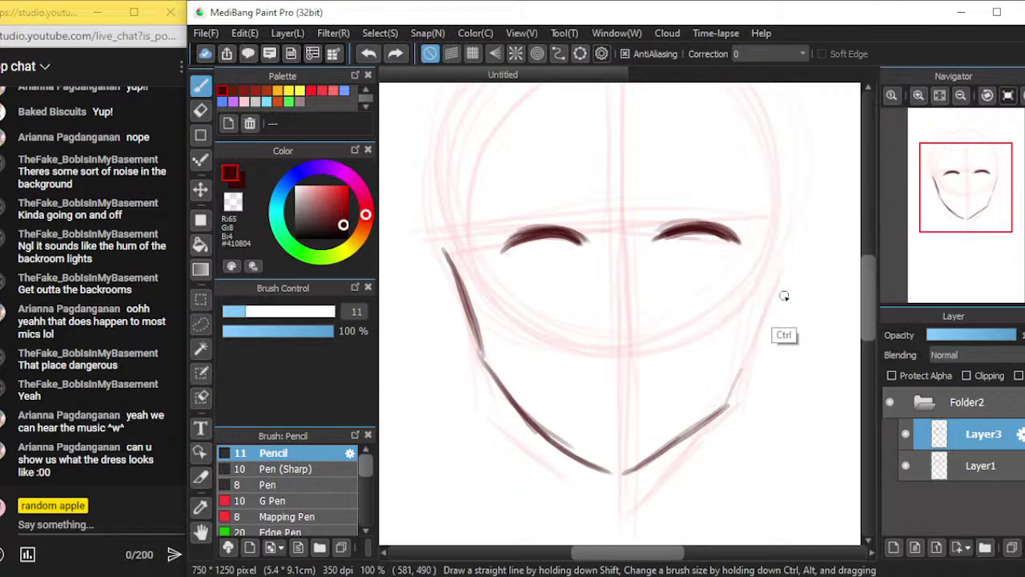
key("ctrl+z")
key("ctrl+z")
key("ctrl+z")
key("ctrl+z")
key("ctrl+z")
key("ctrl+z")
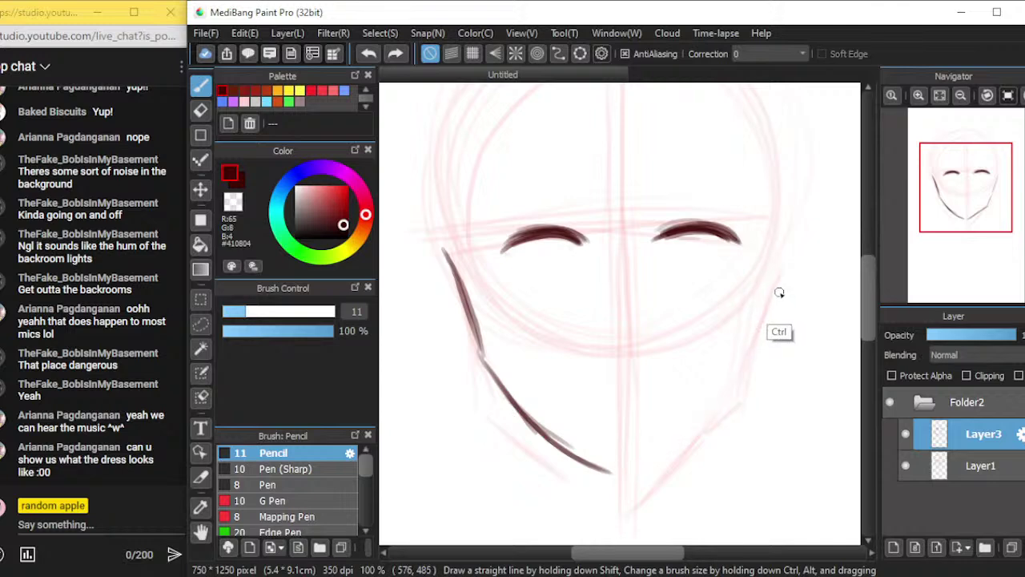
key("ctrl+z")
key("ctrl+z")
key("ctrl+z")
key("ctrl+z")
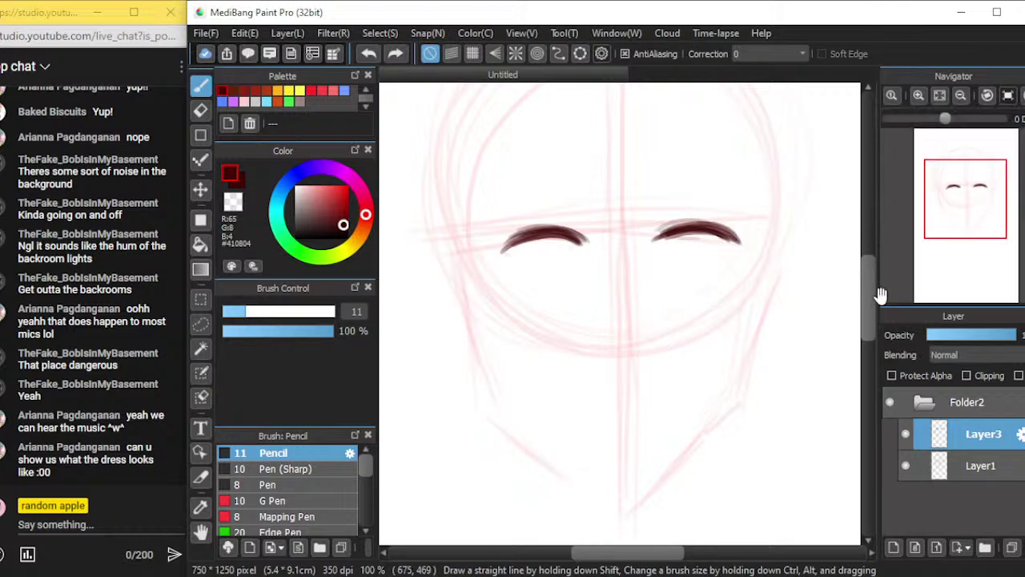
Try sketching a small dress below the head, with a tapered bodice and flared skirt lines
scroll(854, 283, "down", 1)
scroll(853, 284, "down", 2)
scroll(552, 401, "up", 1)
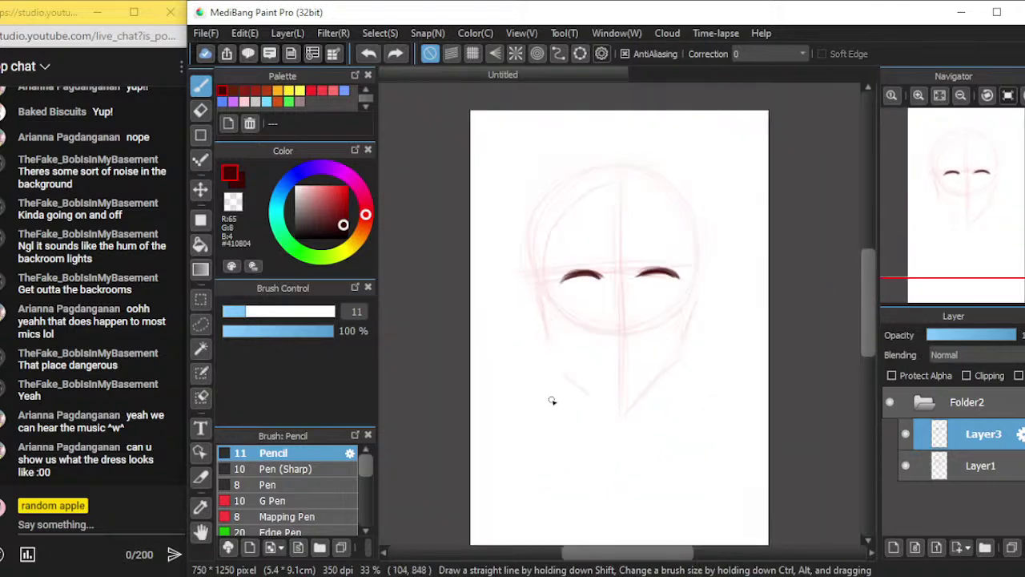
mouse_move(867, 330)
left_mouse_down()
mouse_move(863, 393)
mouse_move(861, 365)
left_mouse_up()
scroll(841, 371, "up", 2)
mouse_move(536, 306)
left_mouse_down()
mouse_move(617, 316)
mouse_move(590, 387)
mouse_move(572, 389)
mouse_move(590, 389)
mouse_move(525, 468)
left_mouse_up()
left_click_drag(616, 386, 651, 451)
left_click_drag(604, 387, 640, 453)
left_click_drag(531, 448, 623, 444)
left_click_drag(524, 469, 613, 457)
Undo all the strokes of the small dress sketch
key("ctrl")
key("ctrl+z")
key("ctrl+z")
key("ctrl+z")
key("ctrl+z")
key("ctrl+z")
key("ctrl+z")
key("ctrl+z")
key("ctrl+z")
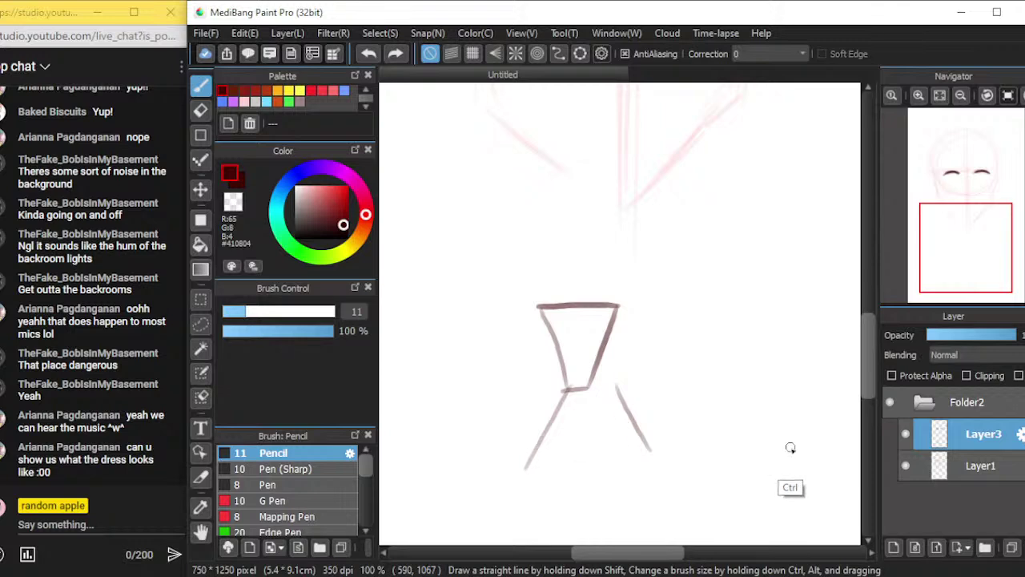
key("ctrl+z")
Sketch an hourglass body guide on Layer1 below the head, with an inverted triangle torso above a smaller triangle for the hips
left_click(941, 474)
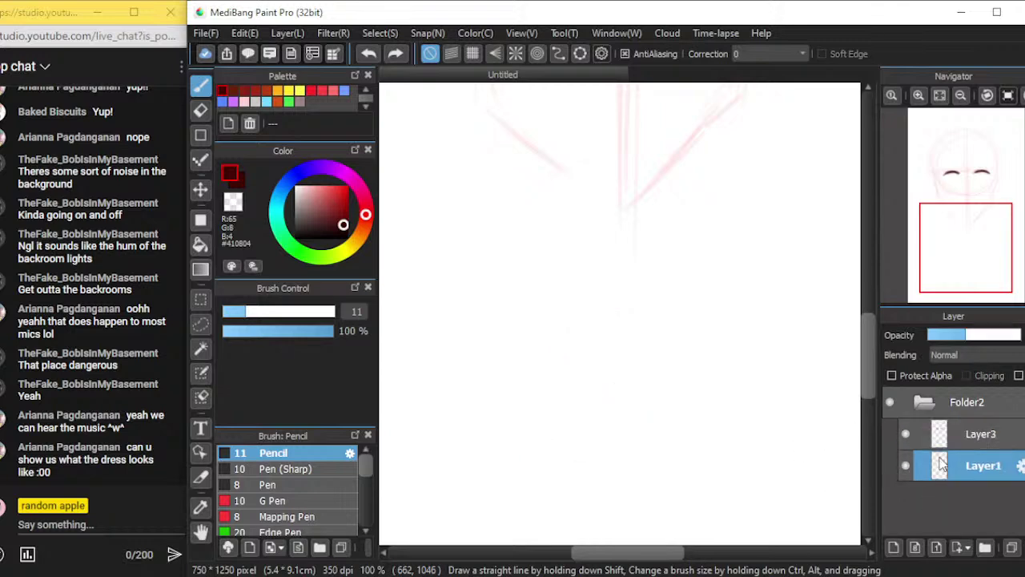
mouse_move(543, 318)
left_mouse_down()
mouse_move(638, 306)
mouse_move(584, 412)
mouse_move(544, 320)
left_mouse_up()
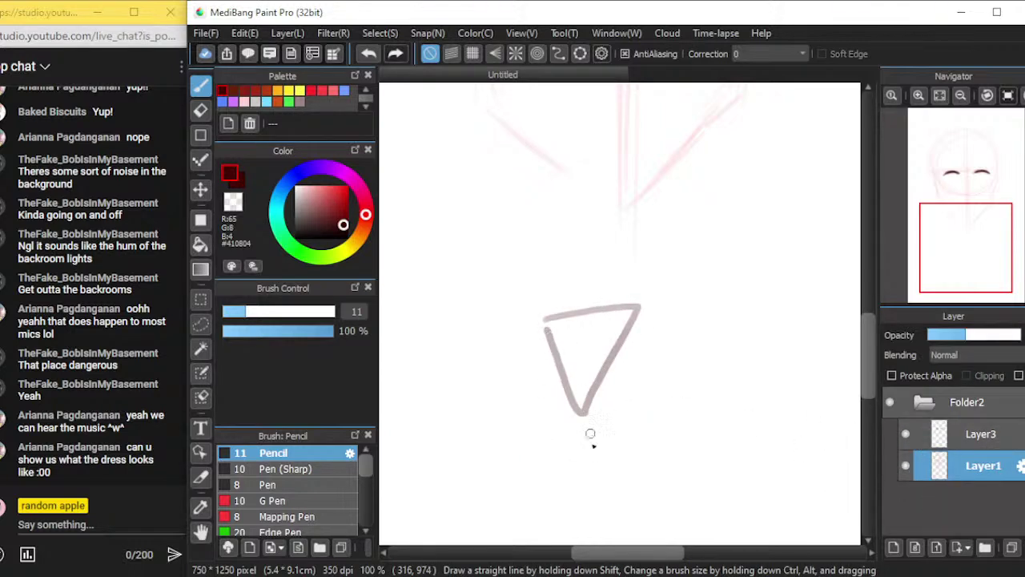
left_click_drag(583, 415, 548, 472)
mouse_move(591, 414)
left_mouse_down()
mouse_move(632, 468)
mouse_move(570, 471)
left_mouse_up()
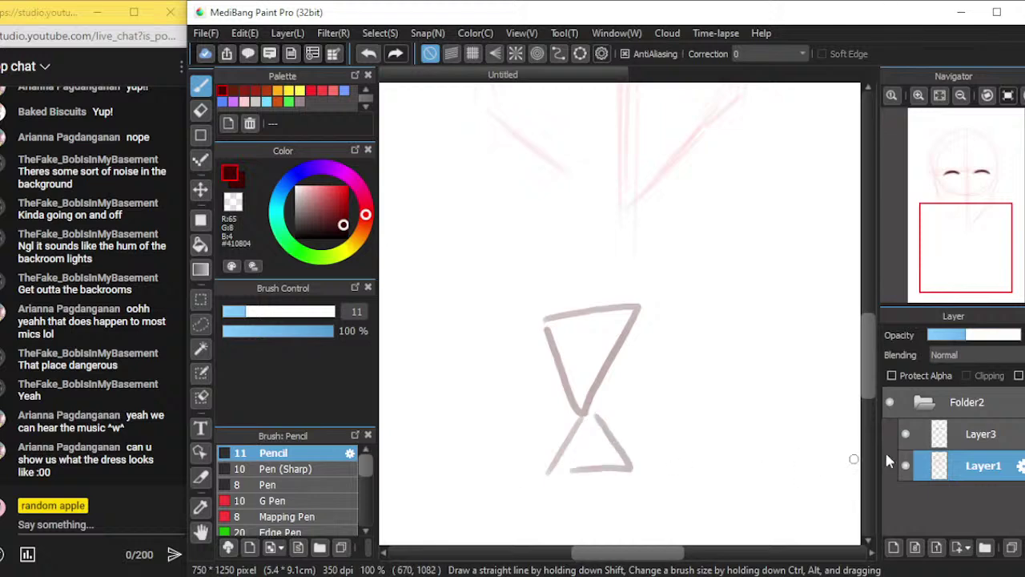
Draw the dress bodice over the torso guide on Layer3, with side edges, a crossed V neckline and a waist sash
left_click(937, 433)
left_click_drag(563, 315, 598, 391)
mouse_move(562, 310)
left_mouse_down()
mouse_move(546, 318)
mouse_move(563, 394)
left_mouse_up()
mouse_move(580, 346)
left_mouse_down()
mouse_move(602, 312)
mouse_move(604, 365)
left_mouse_up()
left_click_drag(623, 306, 605, 360)
mouse_move(553, 386)
left_mouse_down()
mouse_move(603, 380)
mouse_move(599, 400)
mouse_move(611, 399)
left_mouse_up()
Add a bow with a trailing ribbon at the waist and a wide flared skirt with a hem line
mouse_move(607, 389)
left_mouse_down()
mouse_move(606, 402)
mouse_move(632, 392)
mouse_move(681, 479)
left_mouse_up()
left_click_drag(638, 415, 659, 444)
left_click_drag(552, 416, 498, 514)
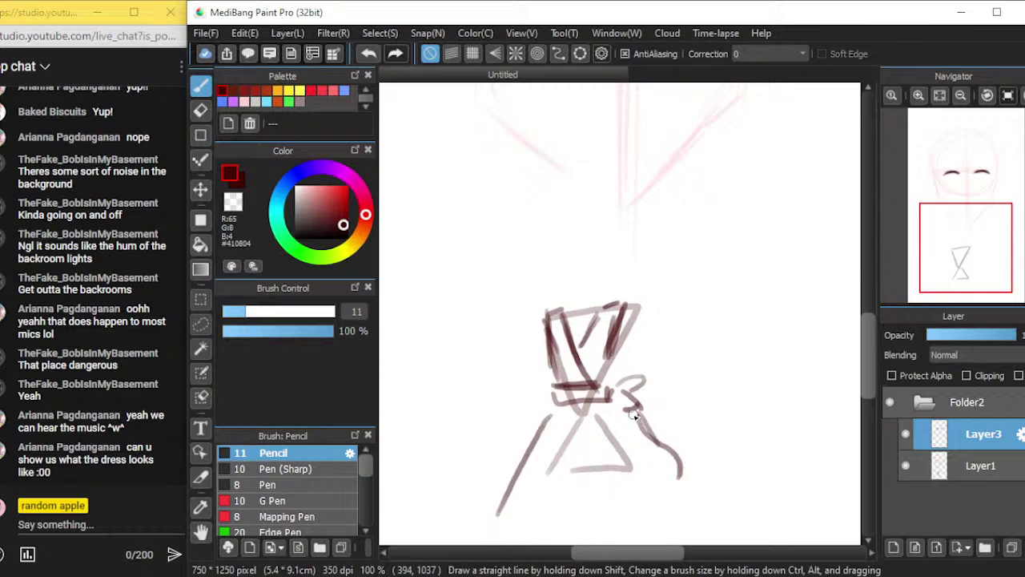
left_click_drag(618, 407, 691, 505)
mouse_move(619, 408)
left_mouse_down()
mouse_move(683, 490)
mouse_move(533, 519)
left_mouse_up()
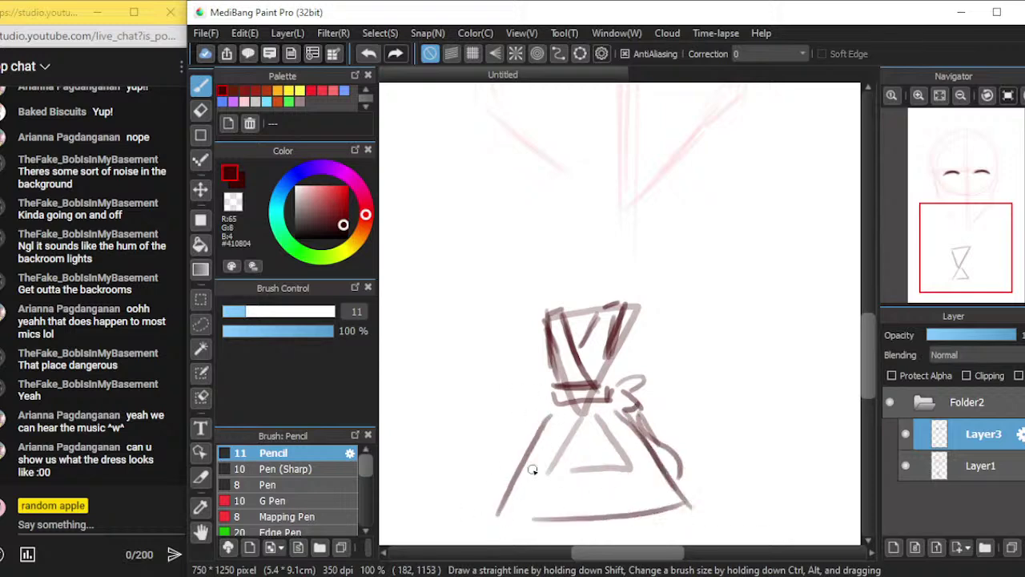
Draw the neck and shoulder lines and a sloping arm on each side of the bodice
mouse_move(573, 290)
left_mouse_down()
mouse_move(571, 309)
mouse_move(590, 302)
mouse_move(539, 327)
mouse_move(521, 366)
left_mouse_up()
left_click_drag(528, 331, 511, 397)
mouse_move(641, 313)
left_mouse_down()
mouse_move(647, 339)
mouse_move(640, 313)
mouse_move(661, 365)
left_mouse_up()
left_click_drag(652, 330, 686, 404)
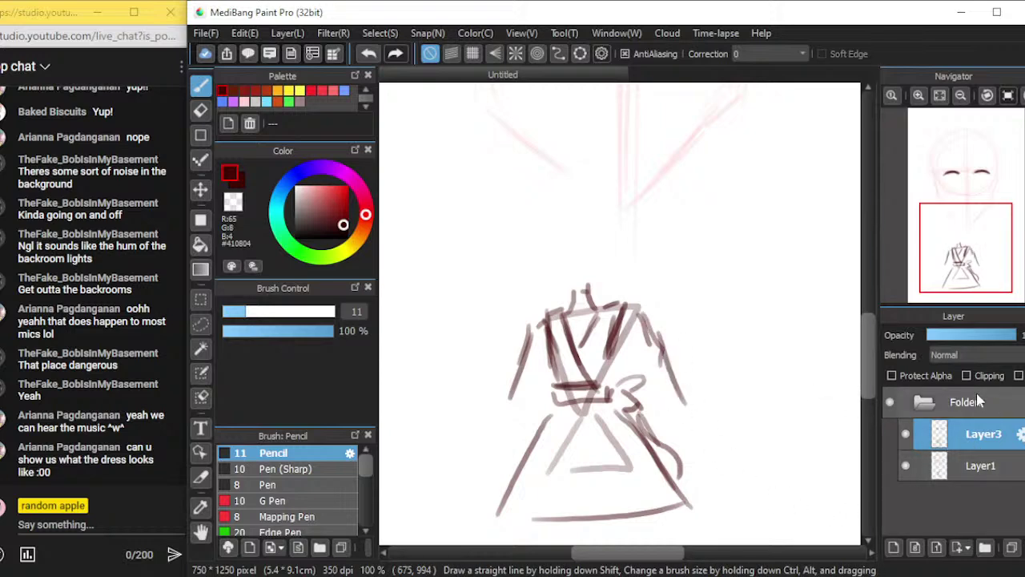
Clear the entire contents of Layer3 and Layer1
key("Delete")
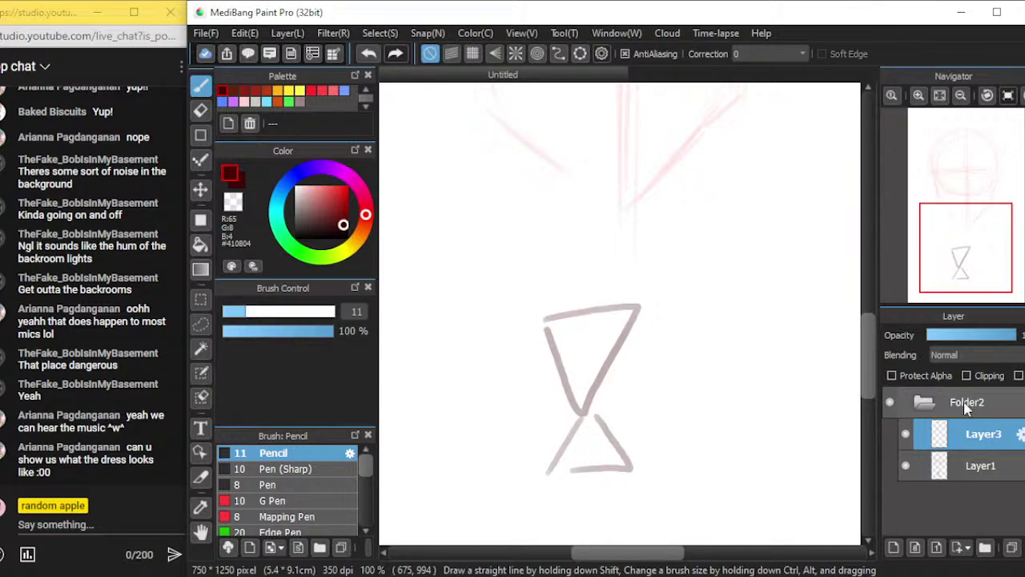
left_click(954, 474)
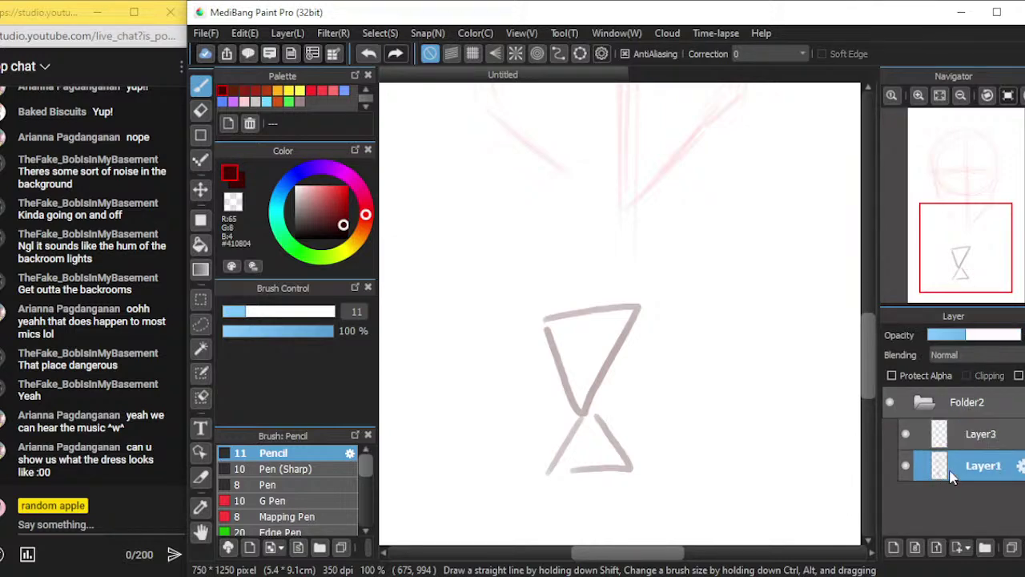
key("Delete")
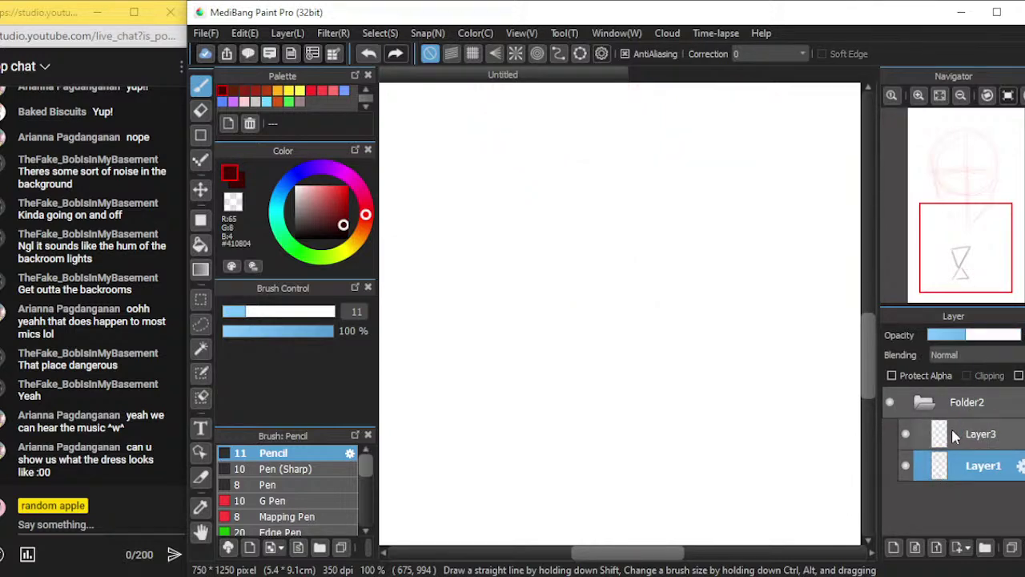
Sketch a smaller head circle on Layer1 with repeated loose Pencil strokes in the upper middle of the blank canvas
scroll(837, 351, "down", 2)
scroll(869, 358, "up", 1)
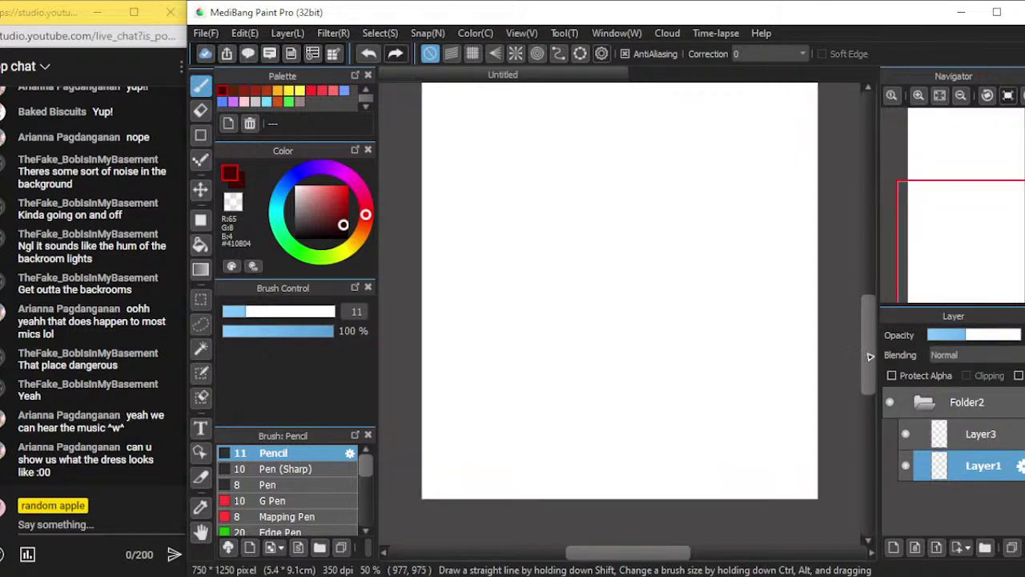
left_click_drag(868, 333, 868, 283)
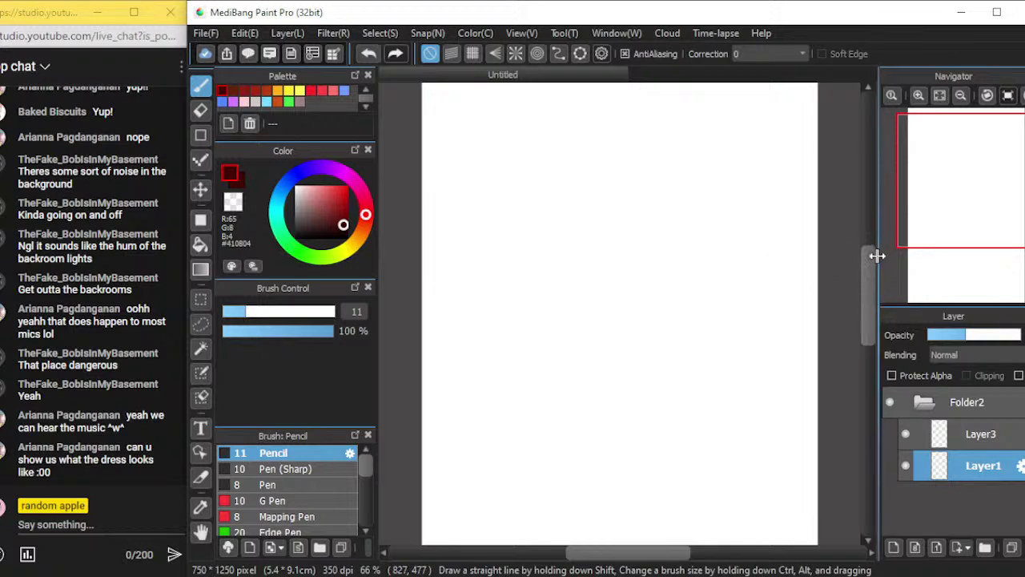
mouse_move(864, 303)
left_mouse_down()
mouse_move(870, 269)
mouse_move(867, 297)
left_mouse_up()
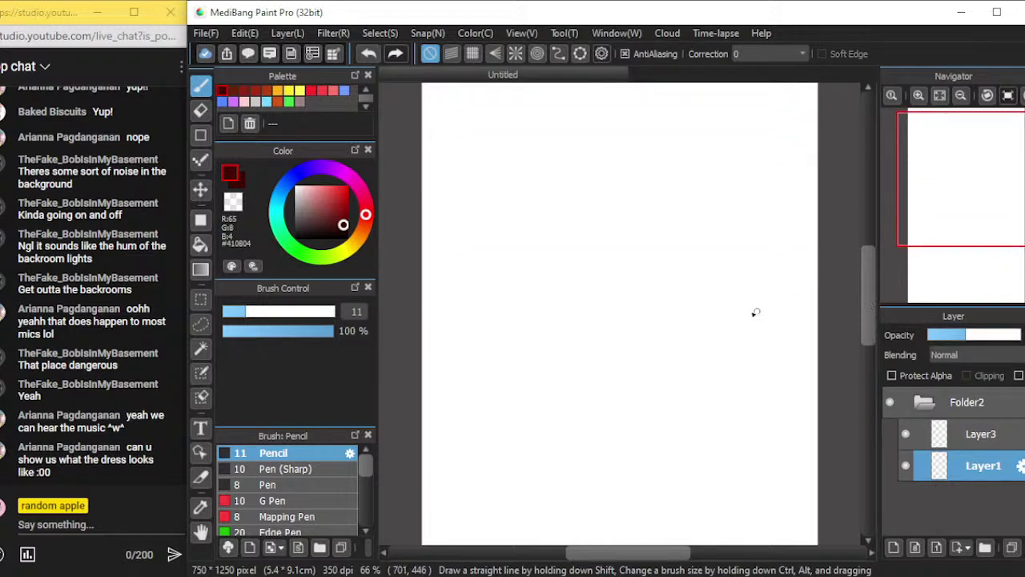
mouse_move(643, 223)
left_mouse_down()
mouse_move(671, 217)
mouse_move(709, 259)
mouse_move(661, 190)
mouse_move(591, 291)
mouse_move(687, 274)
mouse_move(636, 178)
mouse_move(693, 291)
left_mouse_up()
scroll(867, 336, "down", 2)
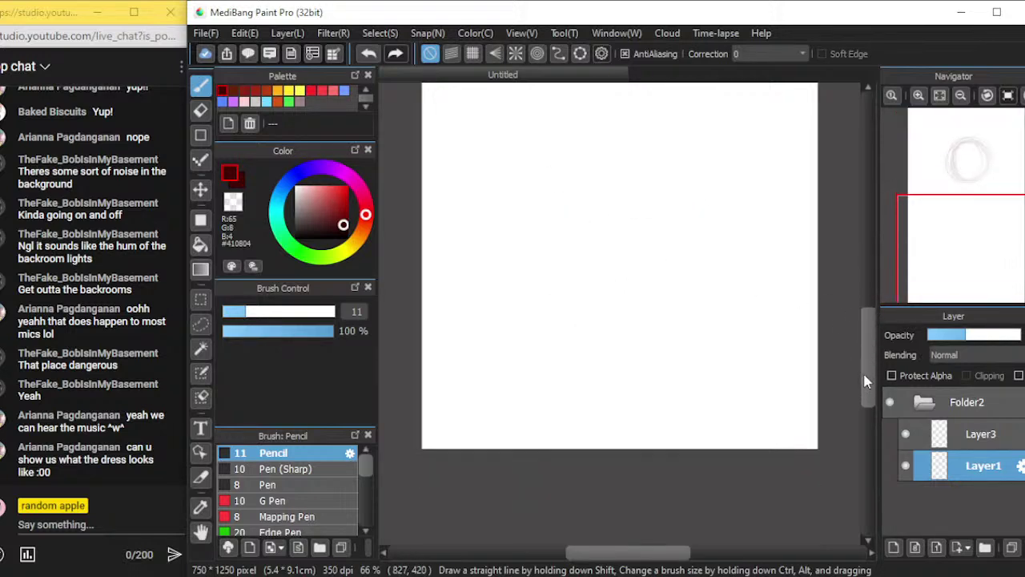
scroll(865, 325, "down", 2)
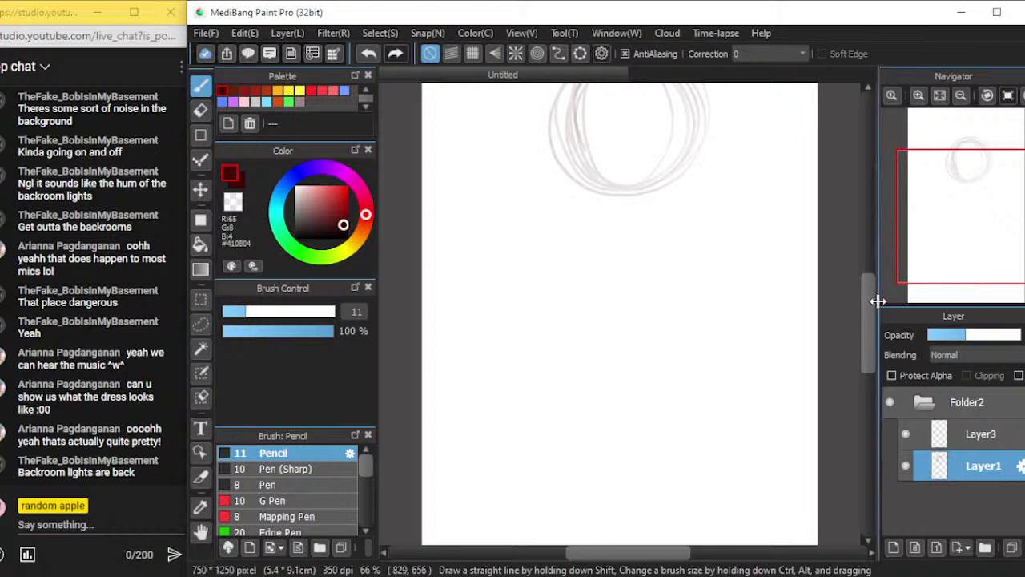
scroll(870, 308, "up", 3)
scroll(875, 296, "down", 1)
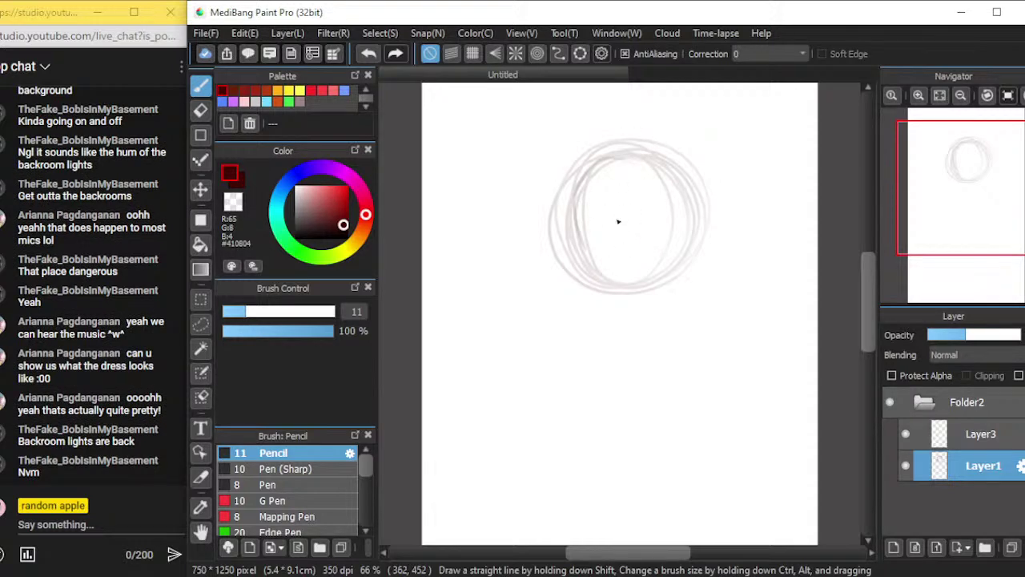
Sketch a vertical centre line, a horizontal eye line and short strokes along the left side of the head circle
left_click_drag(612, 152, 611, 276)
left_click_drag(553, 234, 650, 231)
left_click_drag(567, 236, 572, 277)
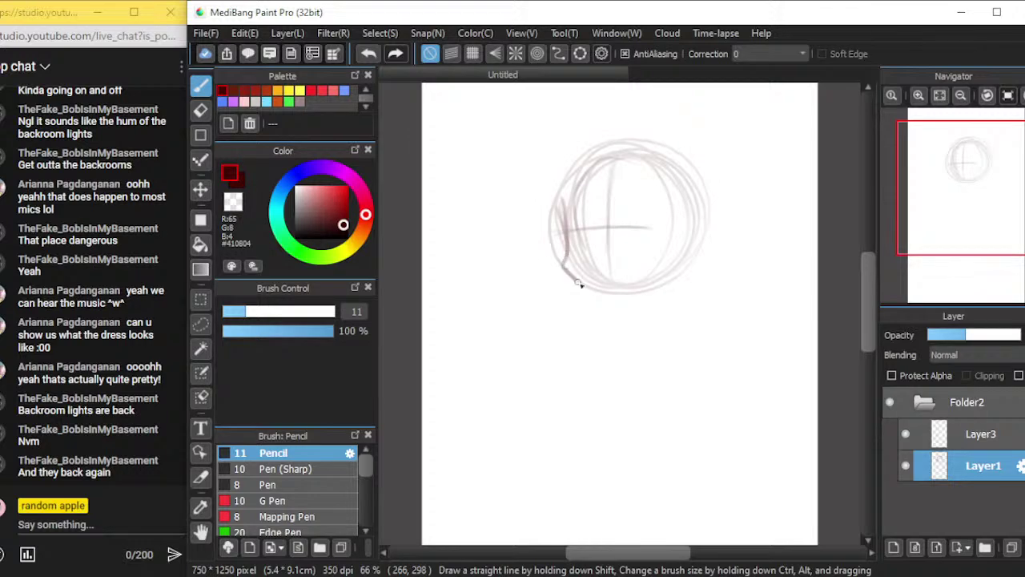
Try sketching the jaw lines converging at the base of the head circle, and undo them
mouse_move(562, 210)
left_mouse_down()
mouse_move(595, 292)
mouse_move(632, 293)
mouse_move(646, 256)
mouse_move(665, 247)
left_mouse_up()
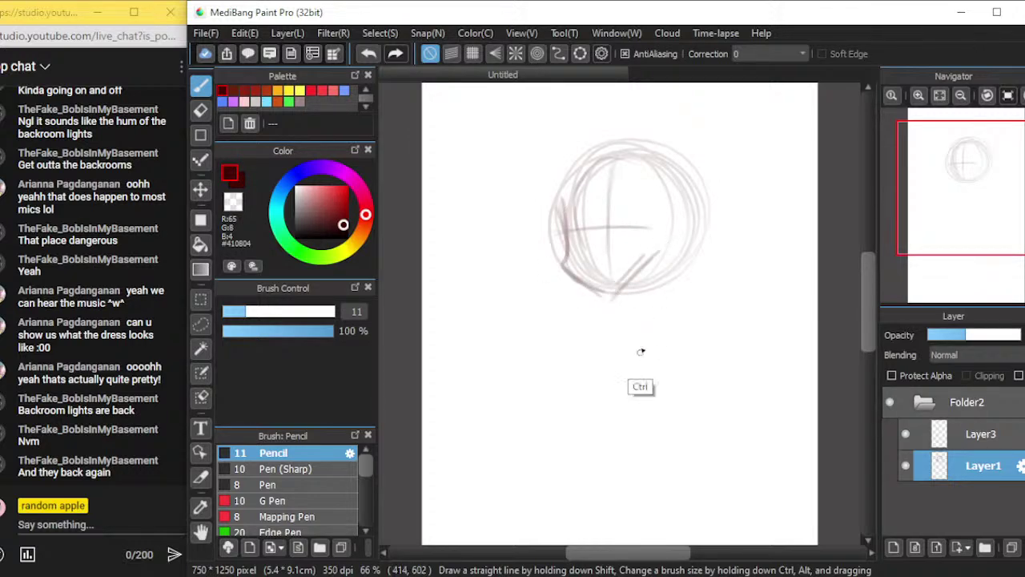
key("ctrl+z")
key("ctrl+z")
key("ctrl+z")
Sketch a tapered torso block below the head circle, with a wide shoulder line, slanted sides and a narrow waist line
mouse_move(872, 281)
left_mouse_down()
mouse_move(872, 376)
mouse_move(883, 282)
left_mouse_up()
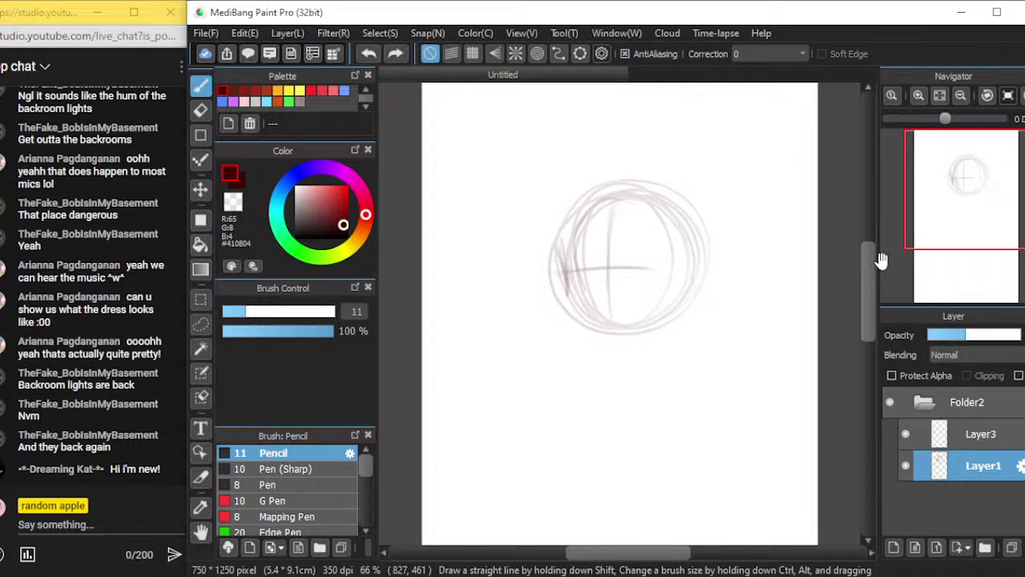
left_click_drag(878, 259, 877, 261)
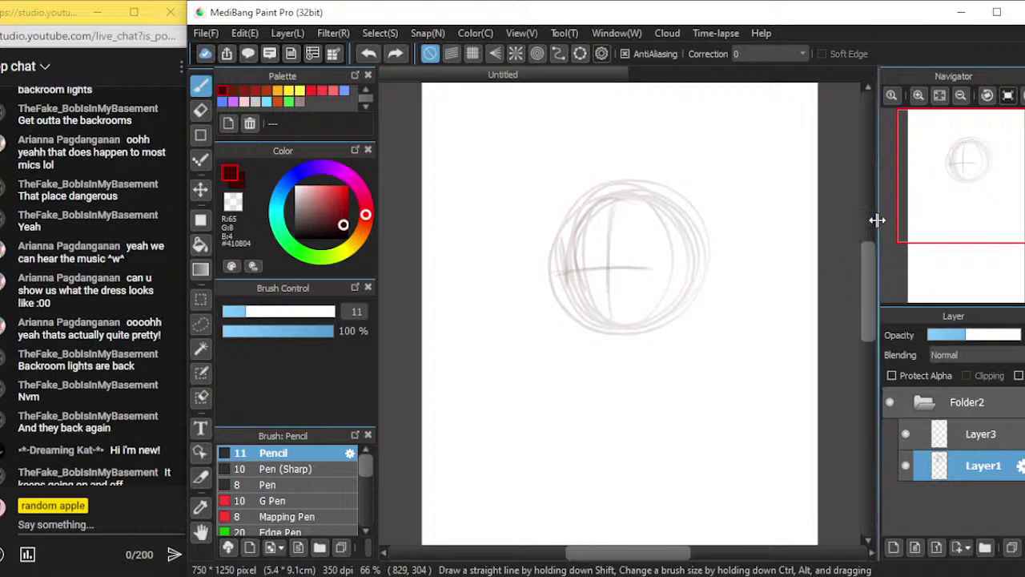
mouse_move(872, 223)
left_mouse_down()
mouse_move(890, 226)
mouse_move(865, 234)
mouse_move(833, 322)
mouse_move(844, 290)
left_mouse_up()
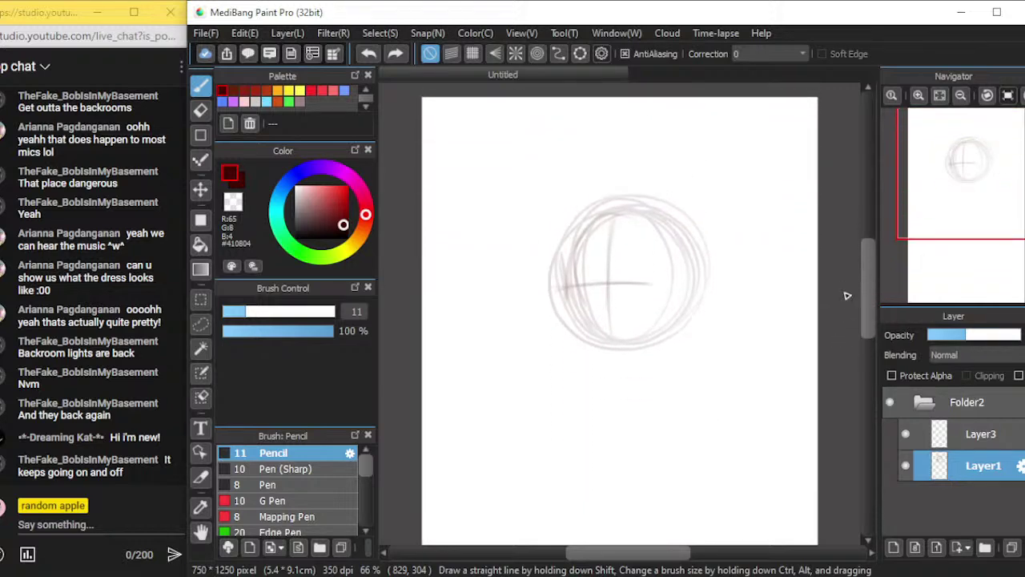
scroll(833, 289, "up", 1)
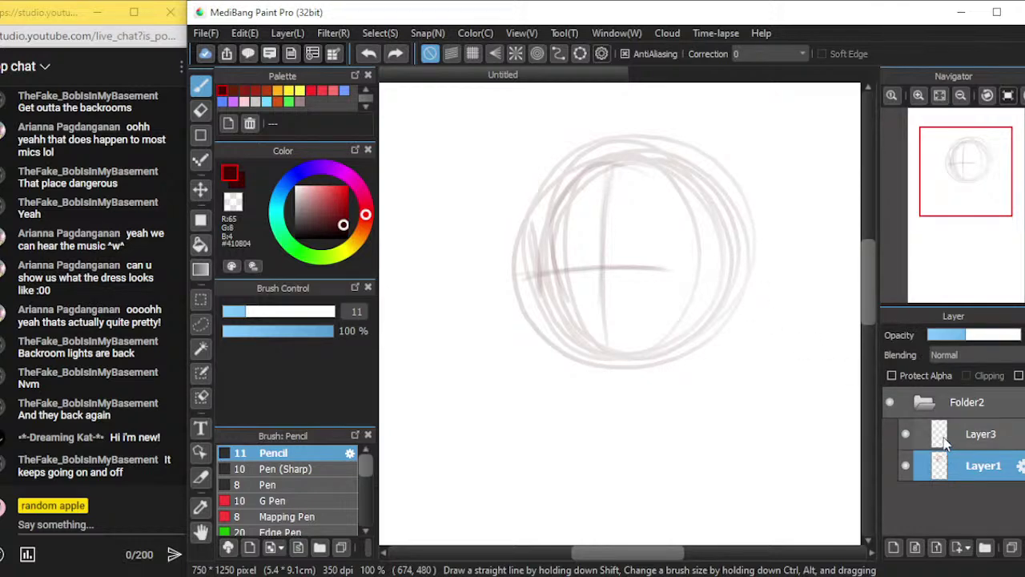
key("ctrl+minus")
left_click_drag(873, 311, 871, 340)
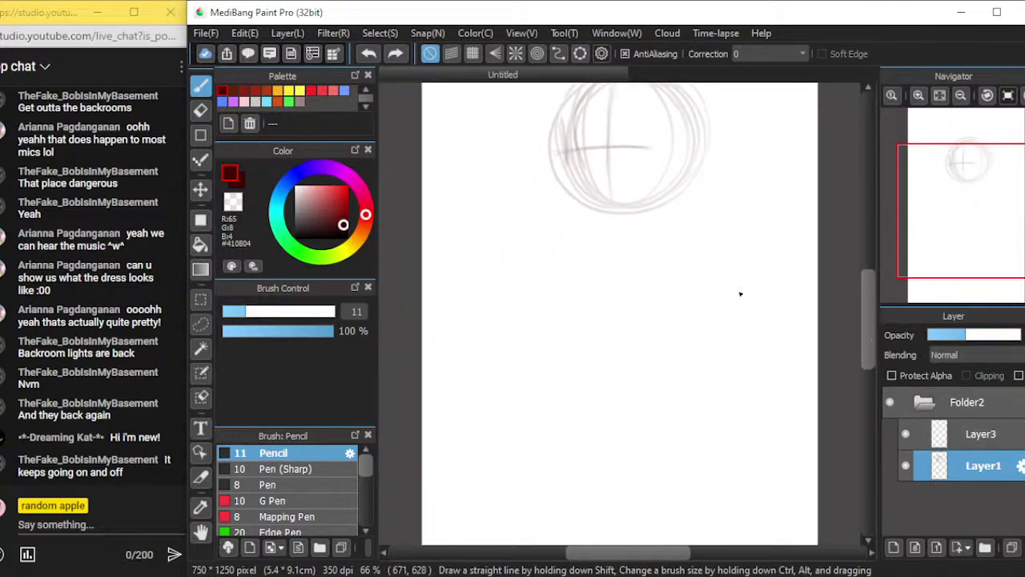
left_click_drag(593, 240, 707, 234)
mouse_move(581, 241)
left_mouse_down()
mouse_move(705, 236)
mouse_move(673, 341)
left_mouse_up()
mouse_move(707, 236)
left_mouse_down()
mouse_move(666, 363)
mouse_move(655, 364)
left_mouse_up()
mouse_move(581, 250)
left_mouse_down()
mouse_move(595, 336)
mouse_move(647, 353)
left_mouse_up()
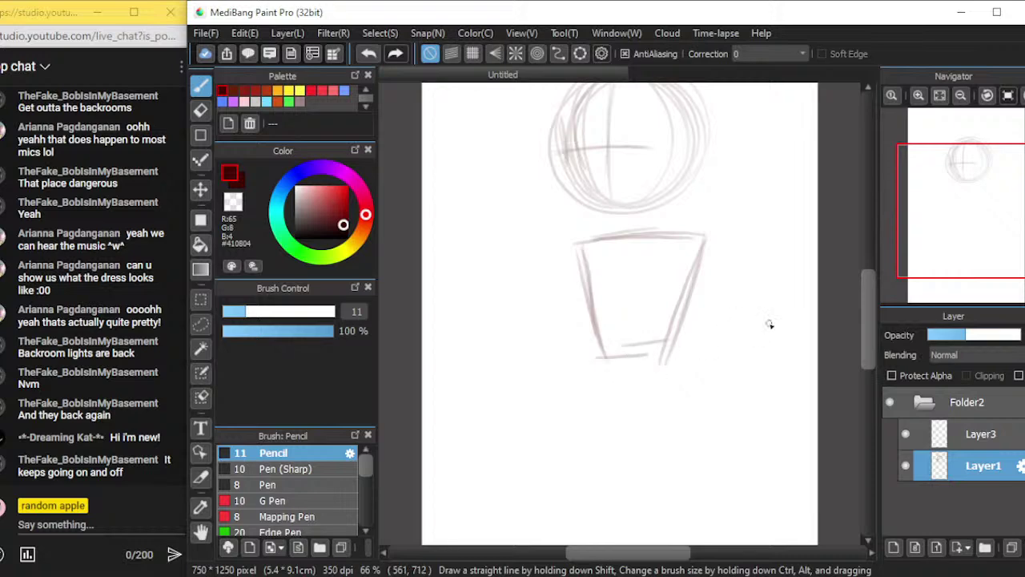
scroll(855, 354, "down", 4)
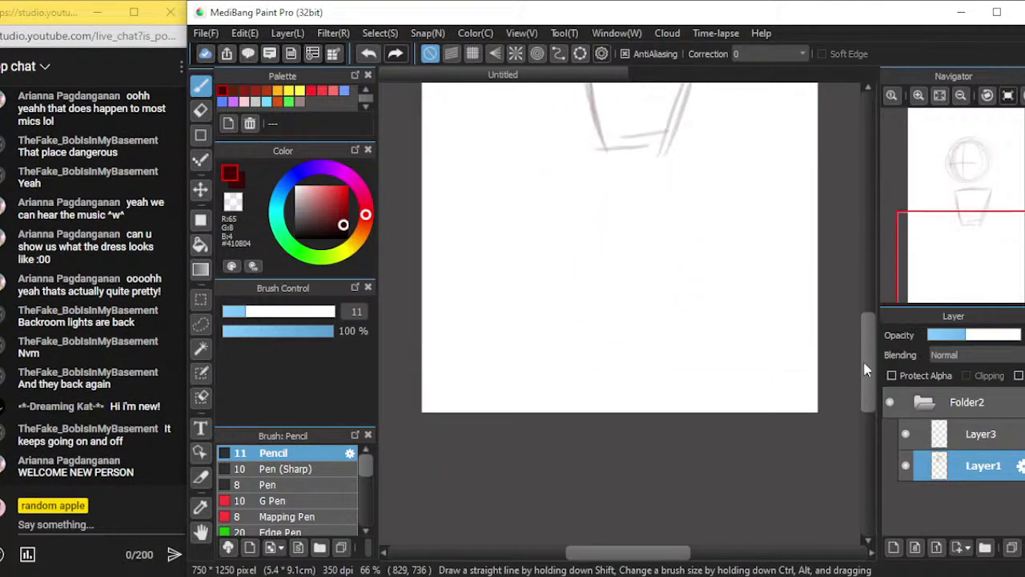
Try sketching flared skirt lines curving outward from both ends of the waist line, and undo them
scroll(851, 354, "up", 1)
left_click_drag(603, 242, 531, 309)
mouse_move(606, 238)
left_mouse_down()
mouse_move(517, 383)
mouse_move(514, 362)
left_mouse_up()
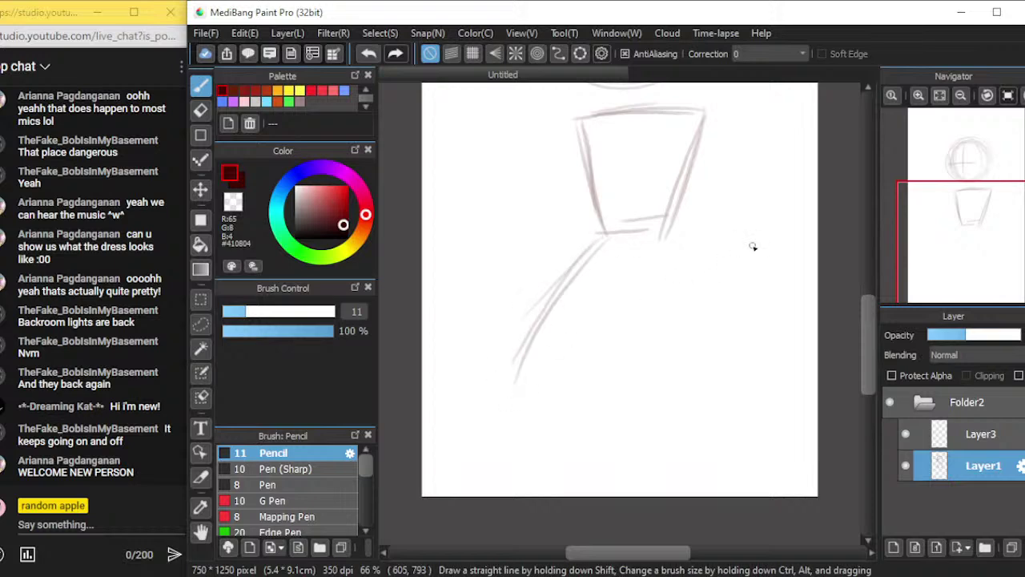
left_click_drag(670, 236, 763, 272)
mouse_move(869, 350)
left_mouse_down()
mouse_move(872, 304)
mouse_move(873, 340)
left_mouse_up()
key("ctrl+minus")
key("ctrl+minus")
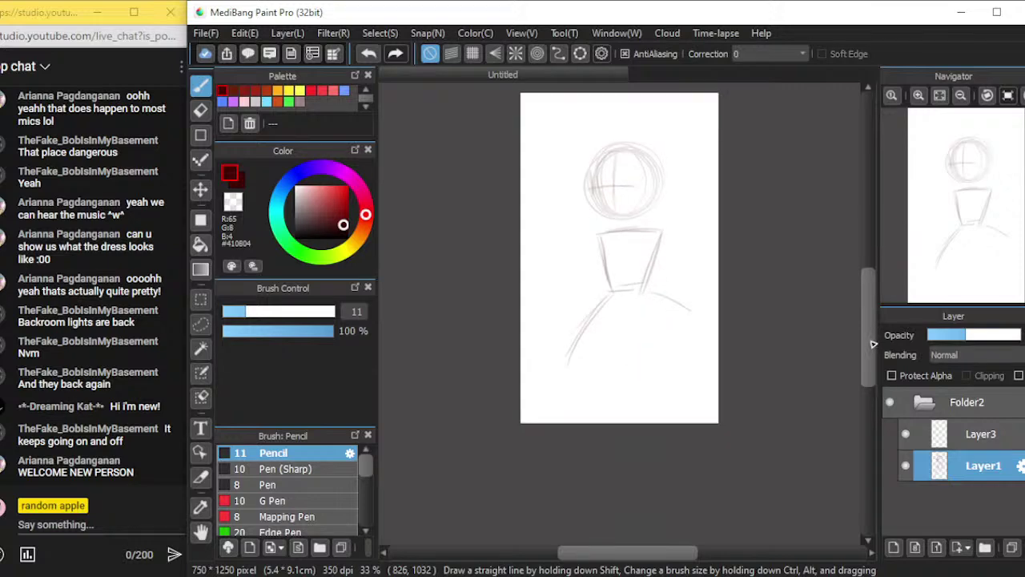
key("ctrl+z")
key("ctrl+z")
key("ctrl+z")
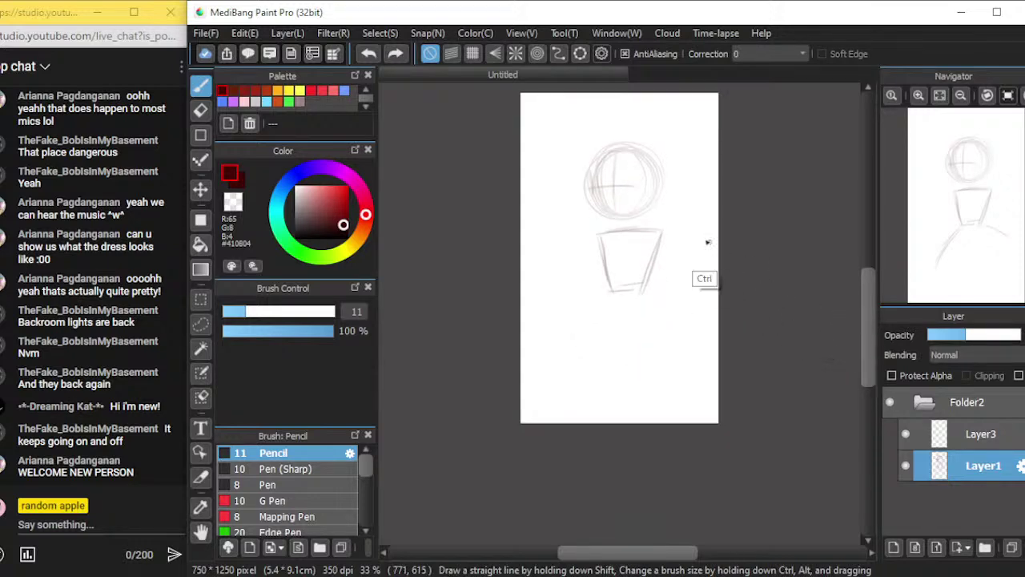
Undo the tapered torso block below the head circle
key("ctrl+z")
key("ctrl+z")
key("ctrl+z")
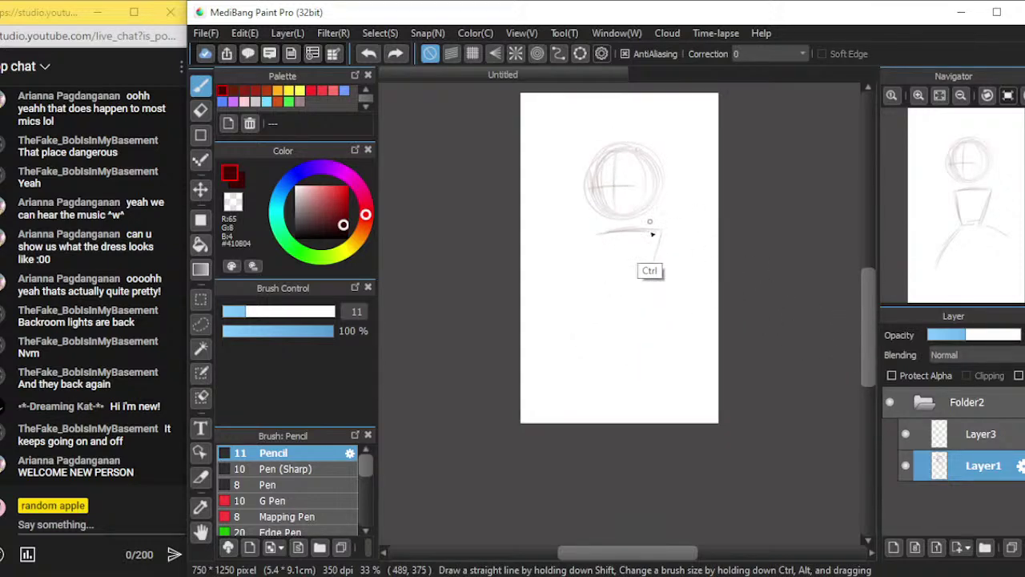
key("ctrl+z")
Sketch a tilted V-shaped torso with a bent arm and hand crossing it, and curved skirt lines sweeping outward from the waist
left_click_drag(639, 227, 596, 233)
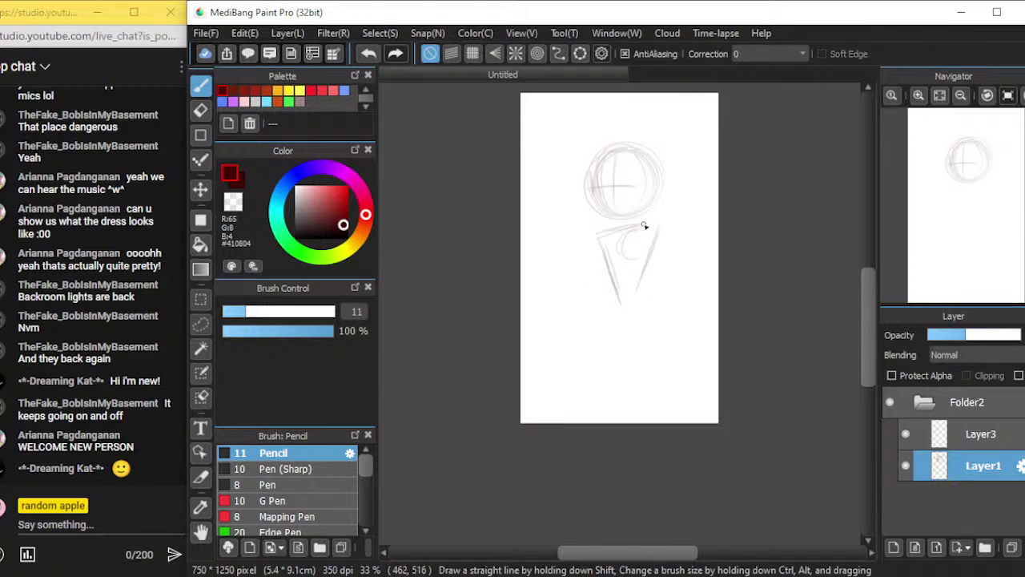
left_click_drag(637, 240, 586, 304)
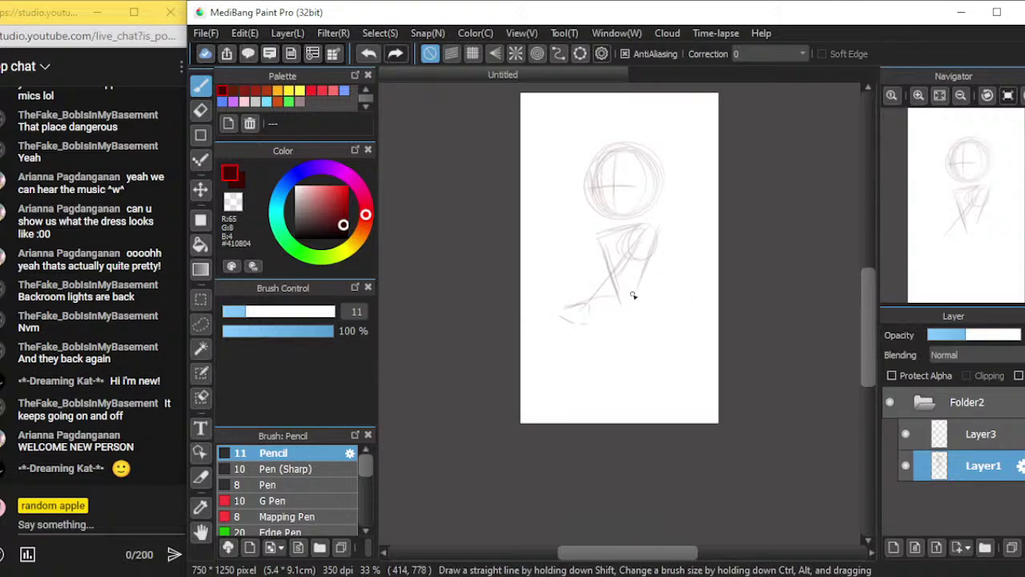
left_click_drag(642, 301, 743, 348)
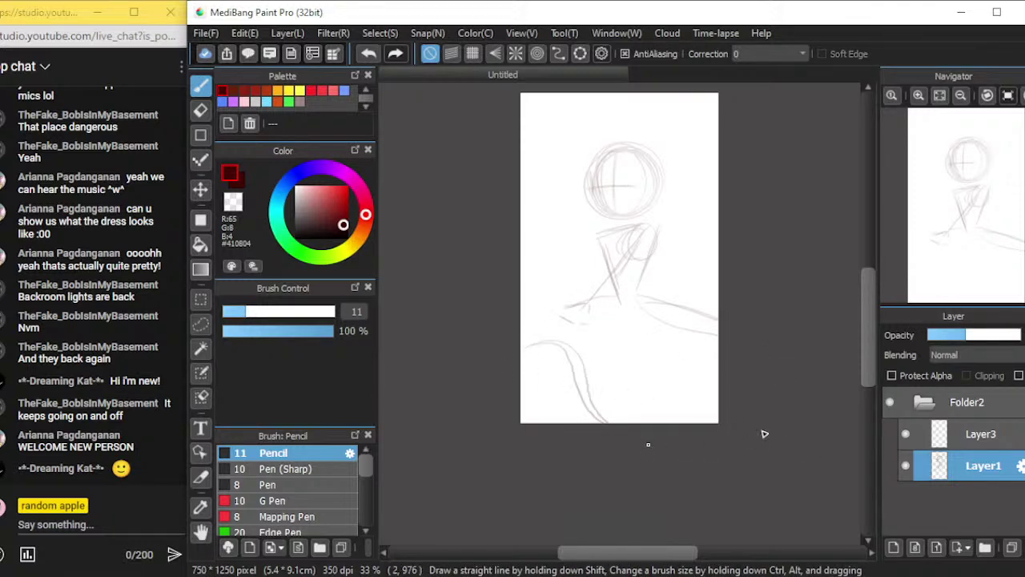
left_click_drag(574, 306, 544, 310)
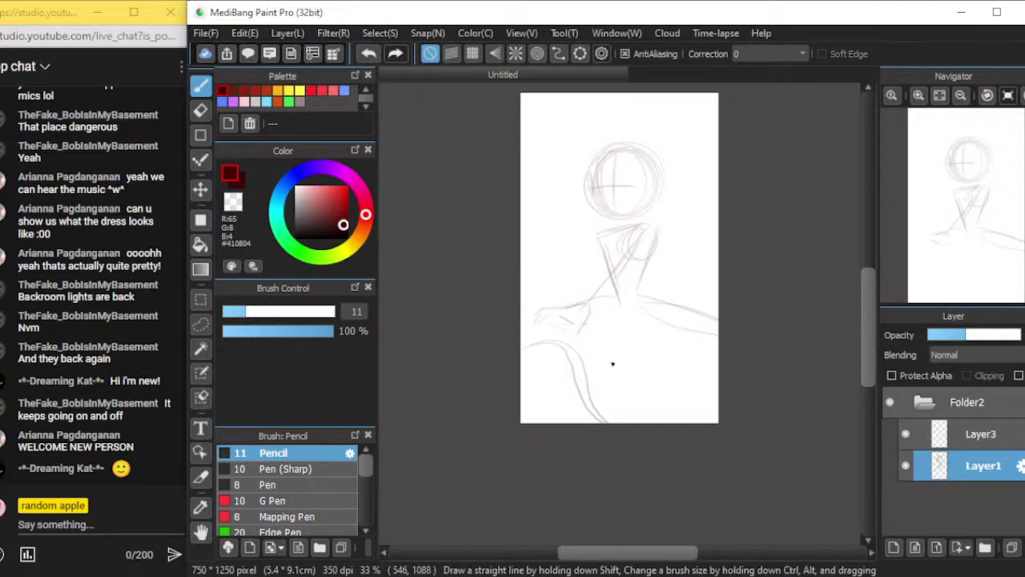
Sketch flowing dress fold lines in the lower corners of the canvas
left_click_drag(527, 336, 593, 422)
key("ctrl+z")
left_click_drag(691, 427, 745, 390)
left_click_drag(508, 383, 562, 356)
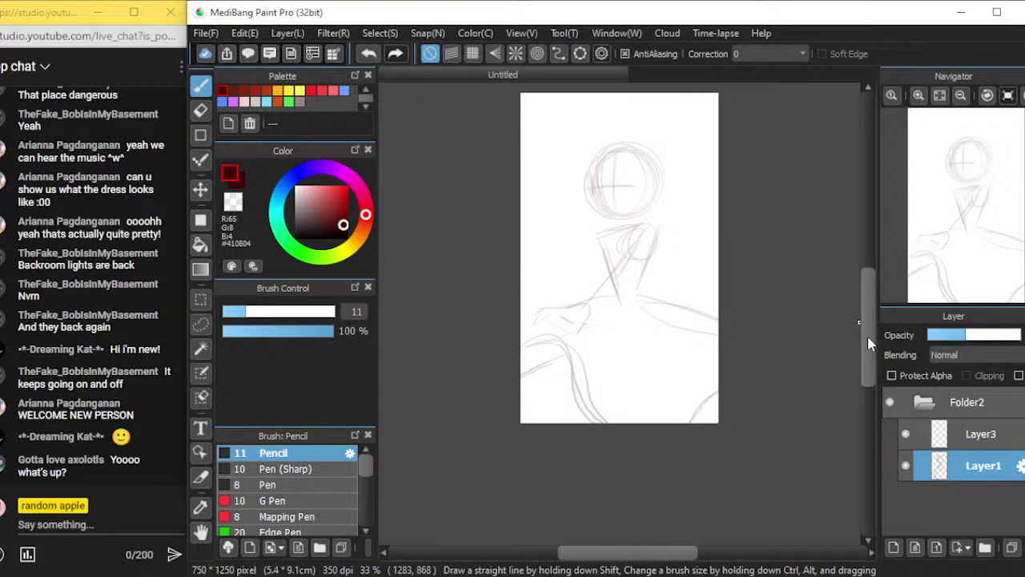
Make Layer3 the active layer and check the whole figure sketch
key("ctrl+plus")
left_click_drag(869, 341, 868, 315)
left_click(939, 438)
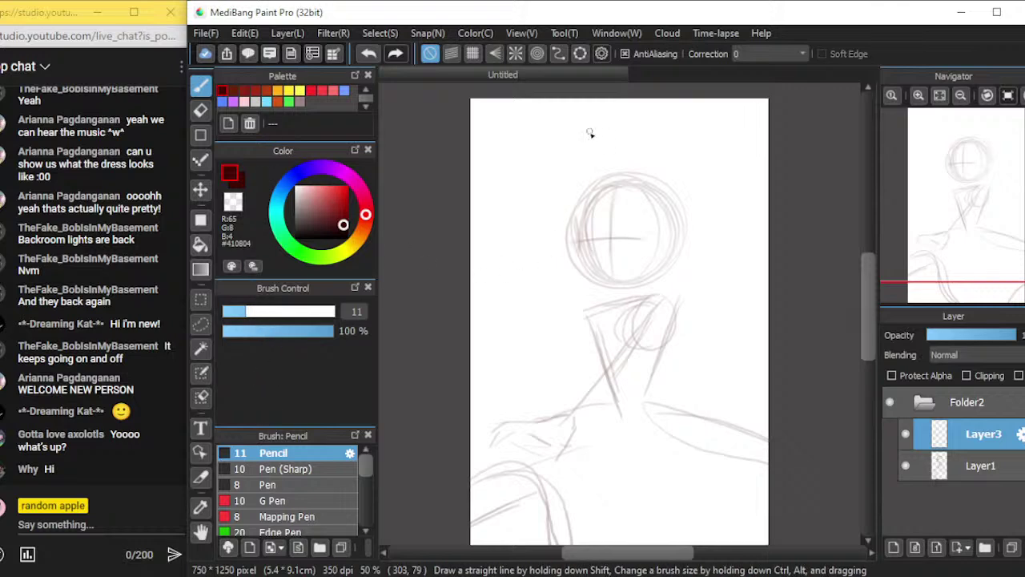
scroll(656, 315, "up", 1)
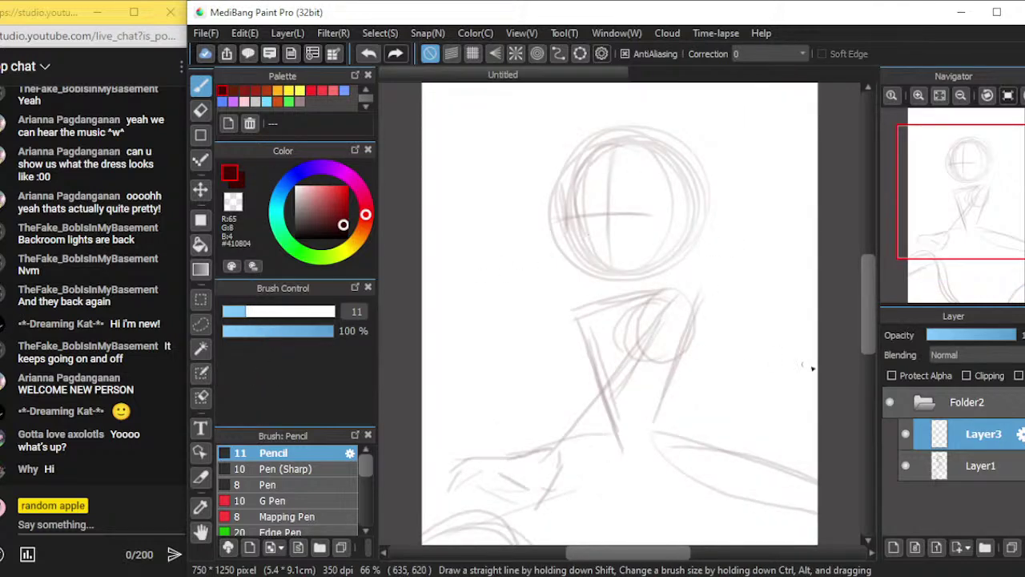
scroll(865, 302, "down", 5)
left_click_drag(865, 333, 867, 314)
scroll(865, 317, "up", 1)
scroll(865, 318, "down", 3)
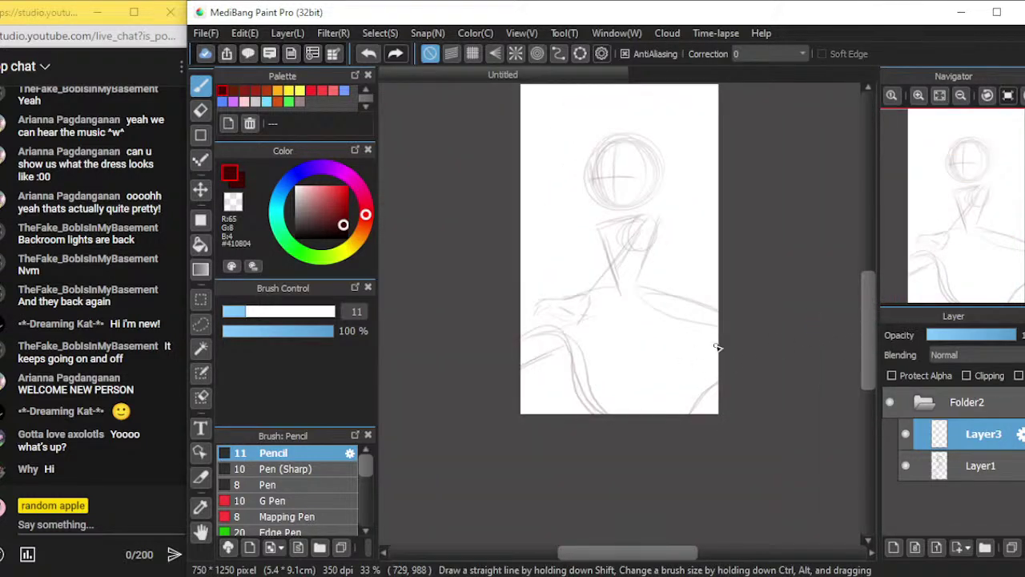
Try sketching bush outlines in bright green #49FF50 beside the figure on Layer3, and undo them
left_click(289, 102)
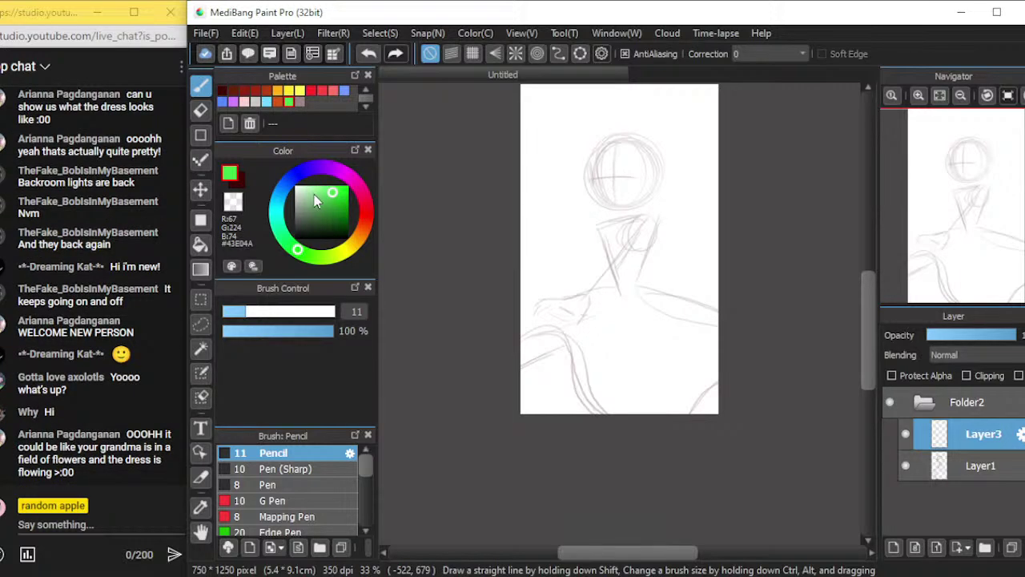
left_click(334, 192)
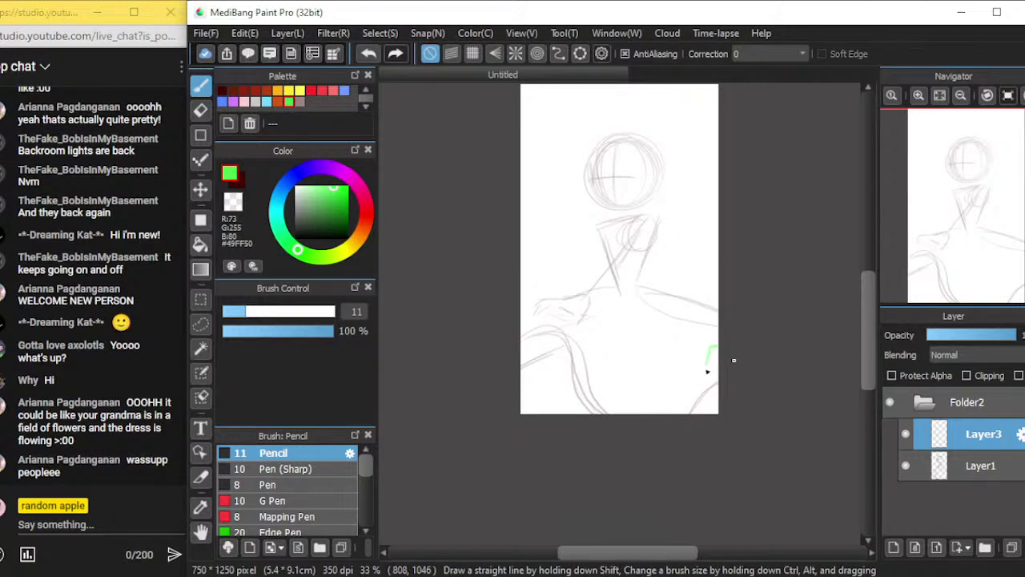
key("ctrl+z")
left_click_drag(699, 354, 701, 379)
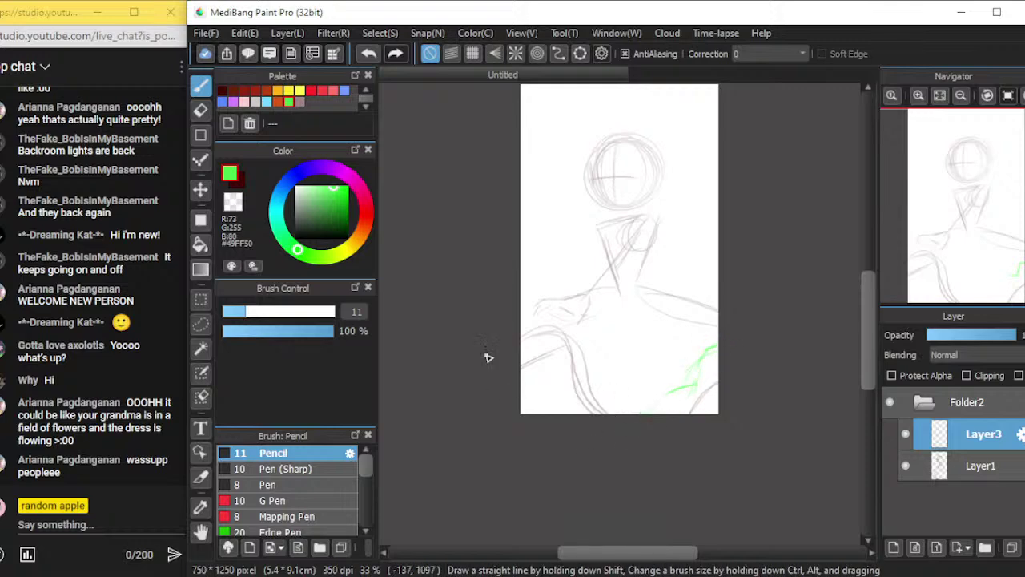
left_click_drag(523, 242, 549, 237)
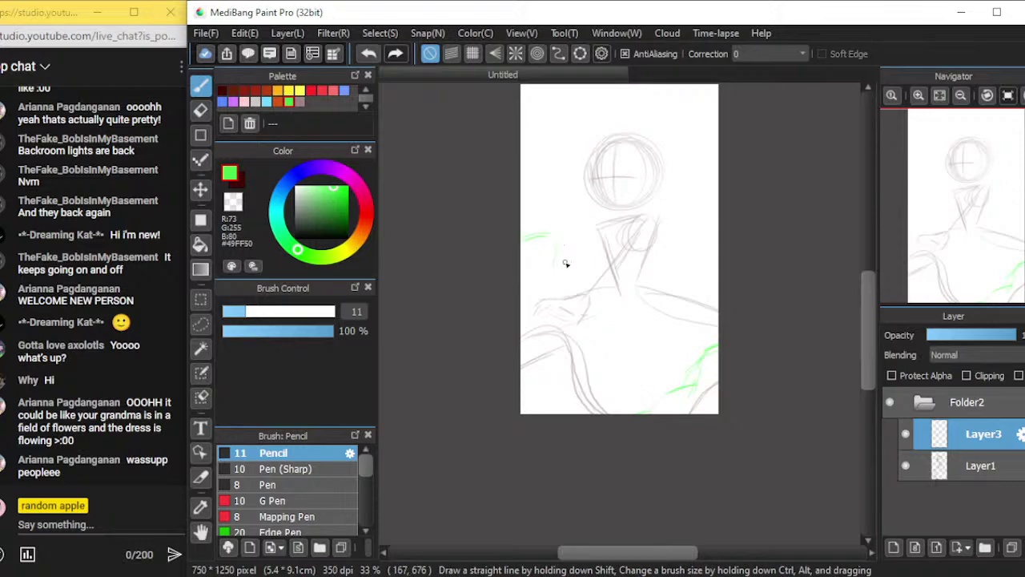
key("ctrl+z")
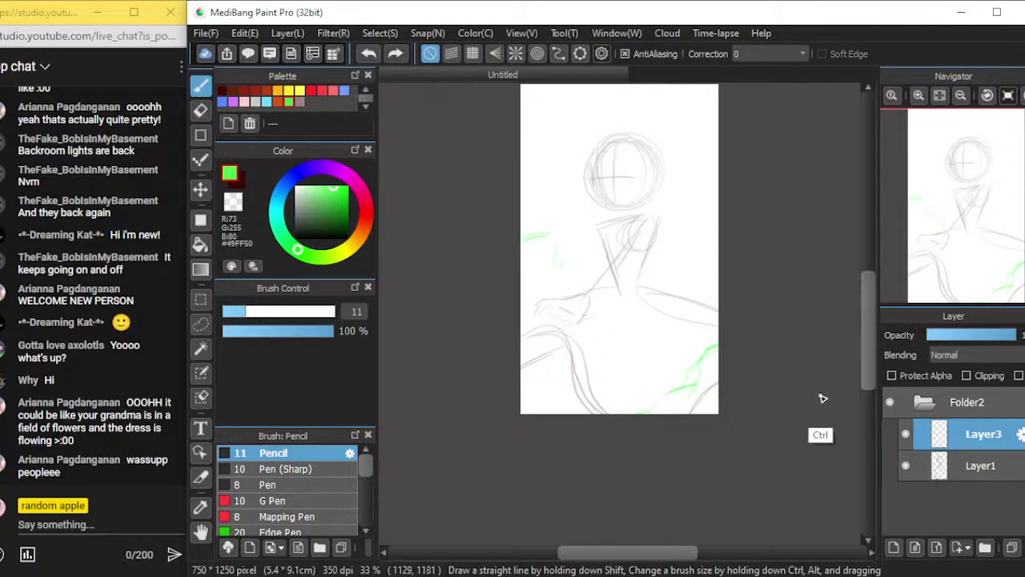
key("ctrl+z")
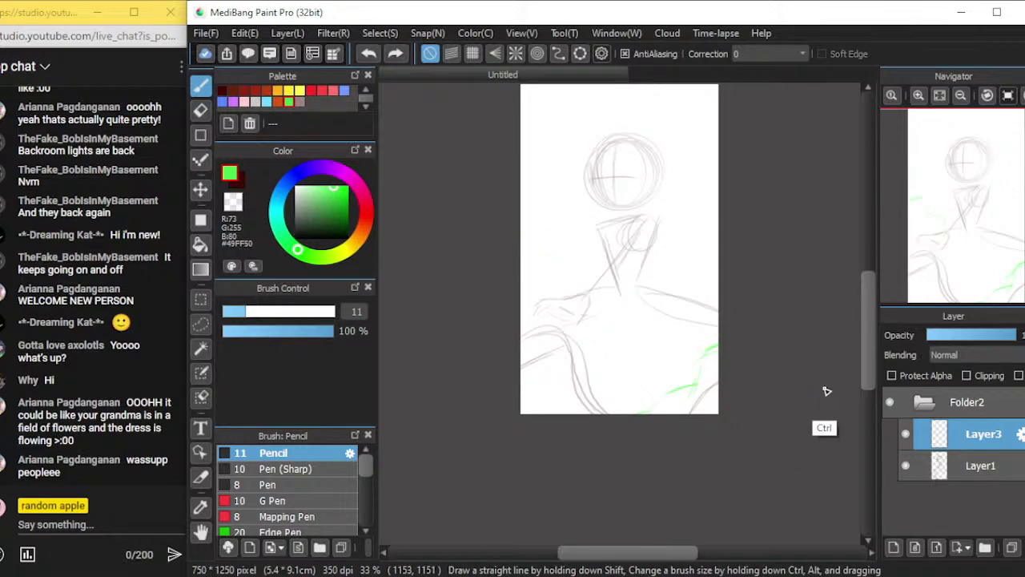
key("ctrl+z")
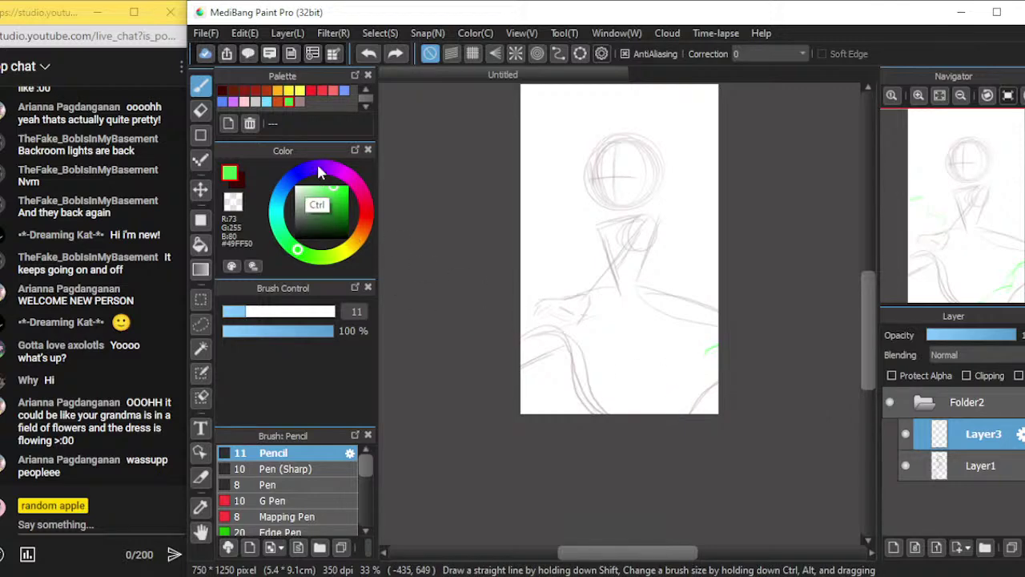
key("ctrl+z")
Paint loose bushes in muted green #53BA57 along both canvas sides and in the lower corners, using the Pencil at size 80
left_click(289, 312)
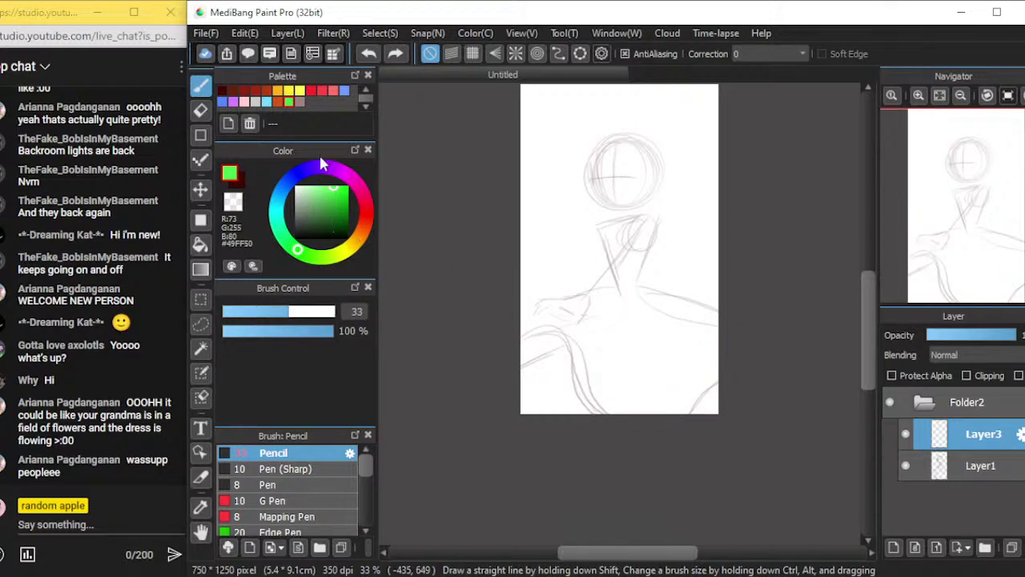
left_click(324, 200)
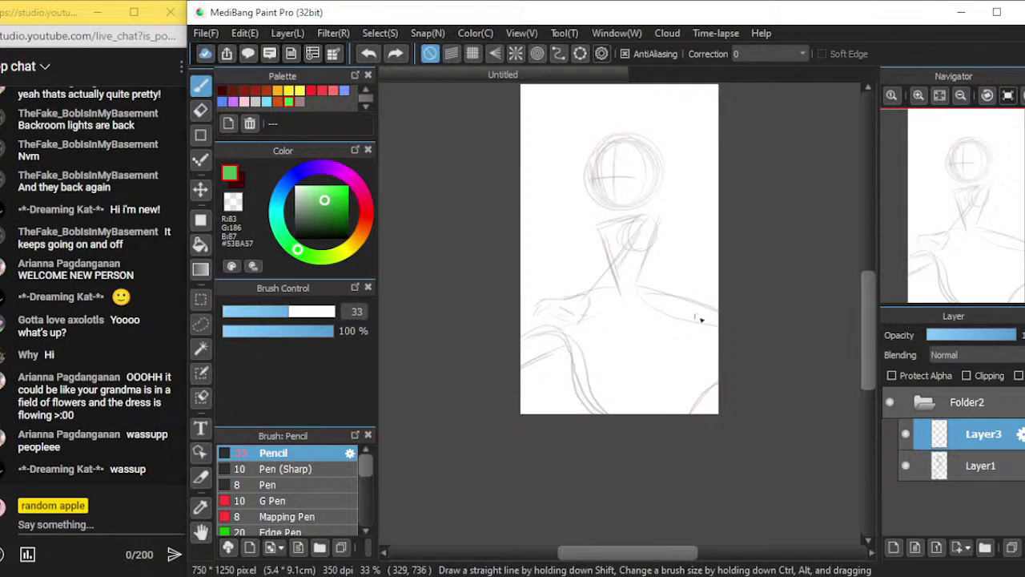
left_click_drag(718, 340, 679, 362)
key("ctrl+z")
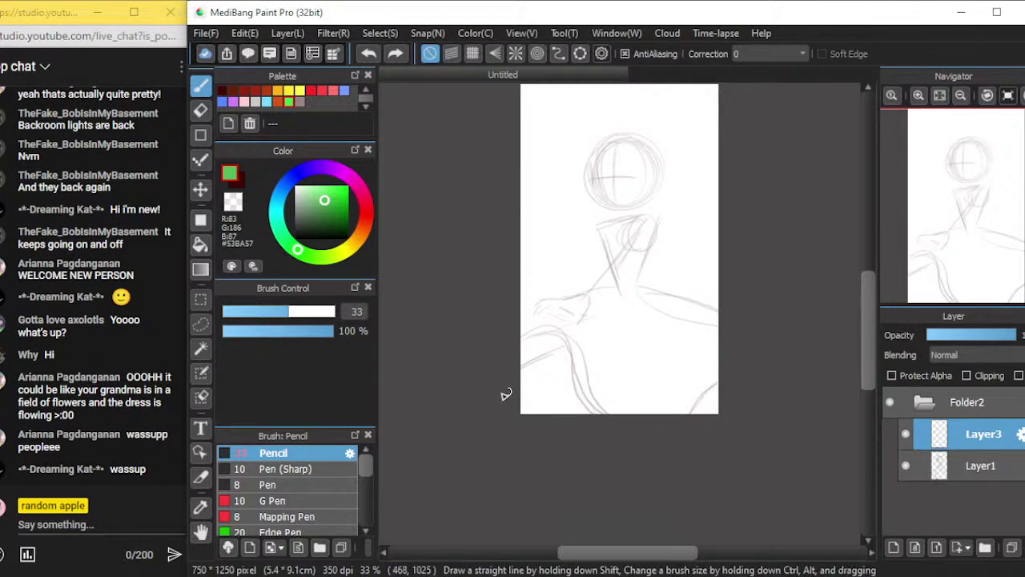
left_click(311, 311)
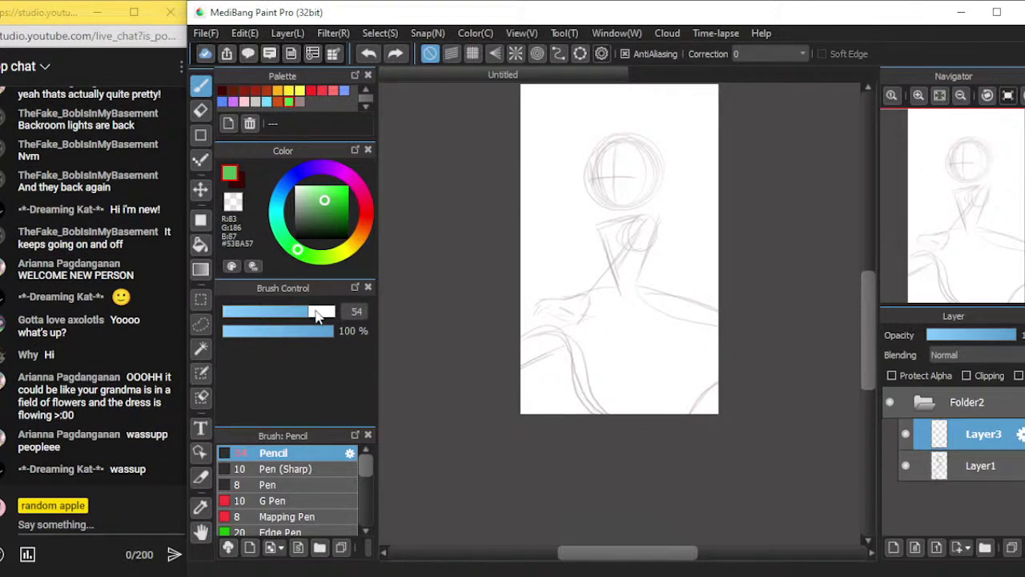
left_click_drag(318, 315, 324, 316)
mouse_move(680, 347)
left_mouse_down()
mouse_move(733, 335)
mouse_move(678, 362)
mouse_move(573, 443)
left_mouse_up()
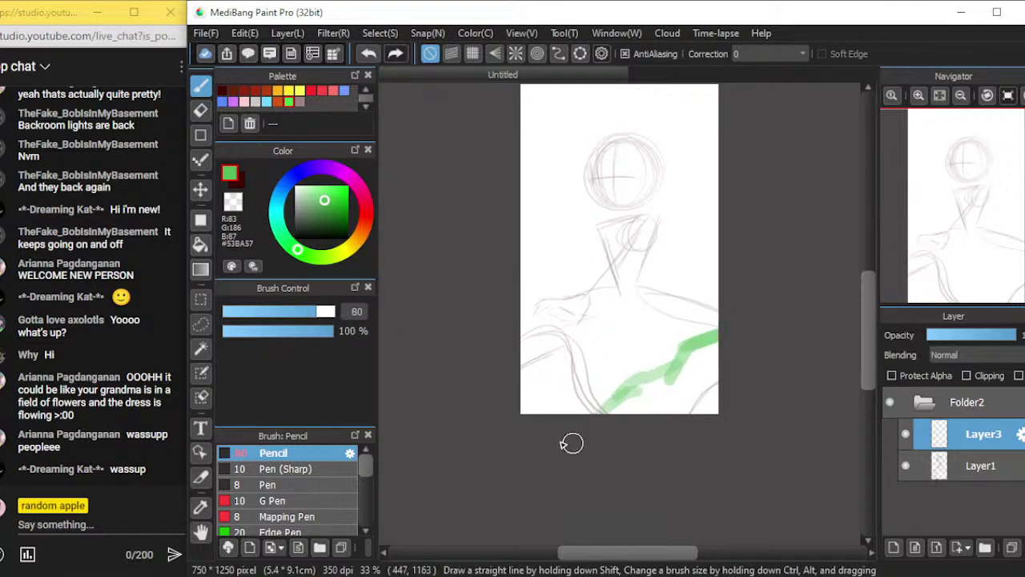
mouse_move(689, 374)
left_mouse_down()
mouse_move(640, 415)
mouse_move(692, 404)
mouse_move(700, 357)
mouse_move(705, 395)
left_mouse_up()
mouse_move(518, 236)
left_mouse_down()
mouse_move(565, 265)
mouse_move(595, 259)
mouse_move(583, 272)
left_mouse_up()
mouse_move(508, 259)
left_mouse_down()
mouse_move(535, 244)
mouse_move(540, 275)
mouse_move(513, 313)
mouse_move(536, 312)
mouse_move(527, 284)
mouse_move(558, 258)
mouse_move(577, 288)
left_mouse_up()
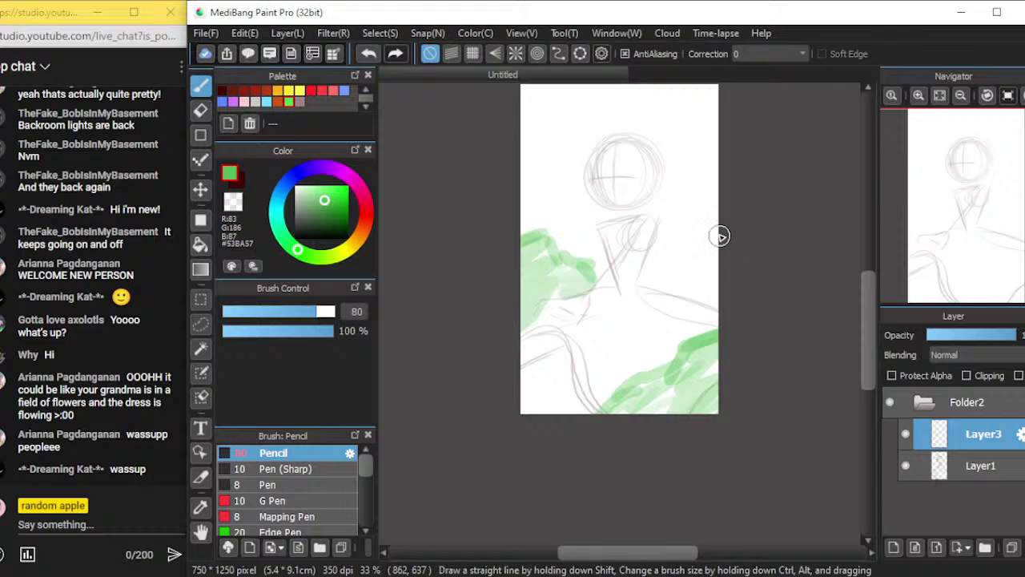
mouse_move(719, 248)
left_mouse_down()
mouse_move(706, 291)
mouse_move(684, 291)
mouse_move(735, 284)
mouse_move(710, 298)
left_mouse_up()
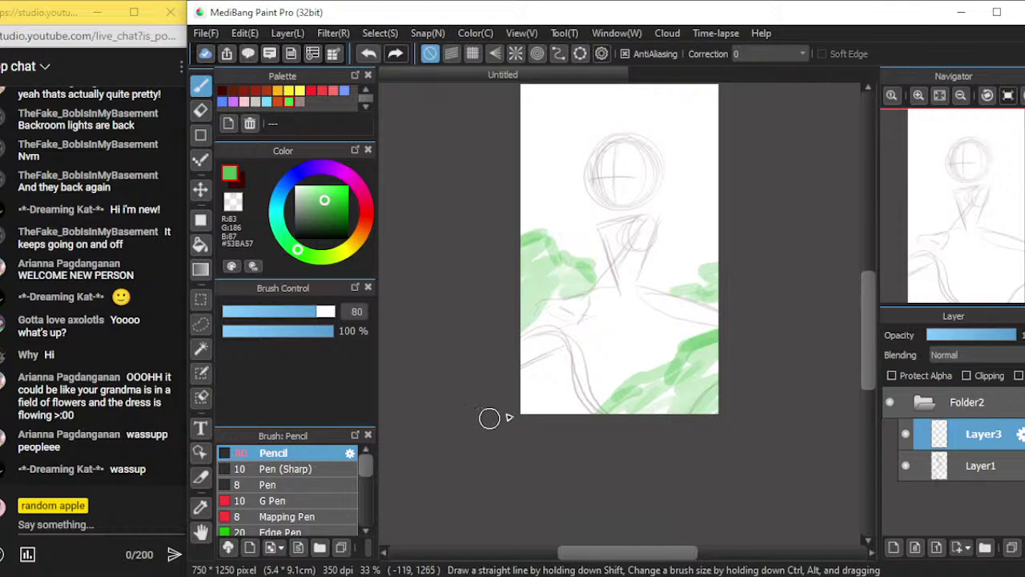
mouse_move(502, 394)
left_mouse_down()
mouse_move(542, 425)
mouse_move(510, 410)
mouse_move(581, 422)
mouse_move(514, 390)
mouse_move(540, 401)
left_mouse_up()
Paint yellow #FFE72C flowers on the lower-right and lower-left bushes with the Pencil at size 41
left_click(279, 92)
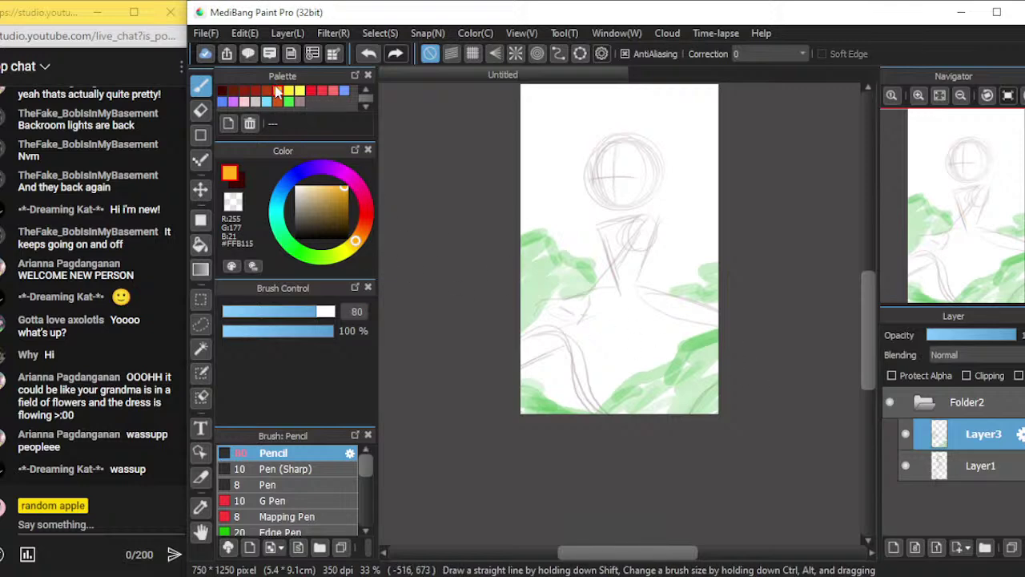
left_click(289, 94)
key("m")
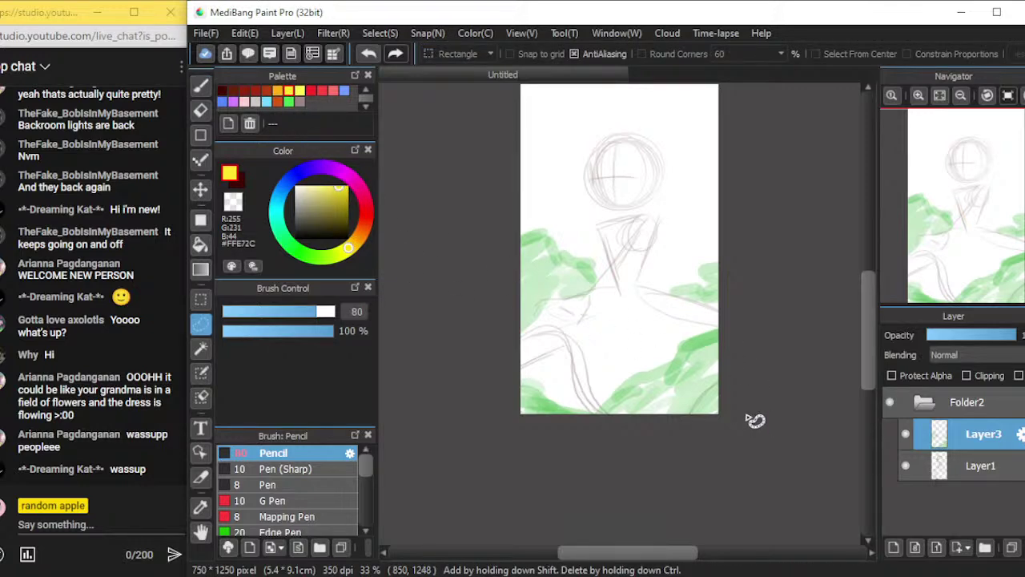
key("ctrl+plus")
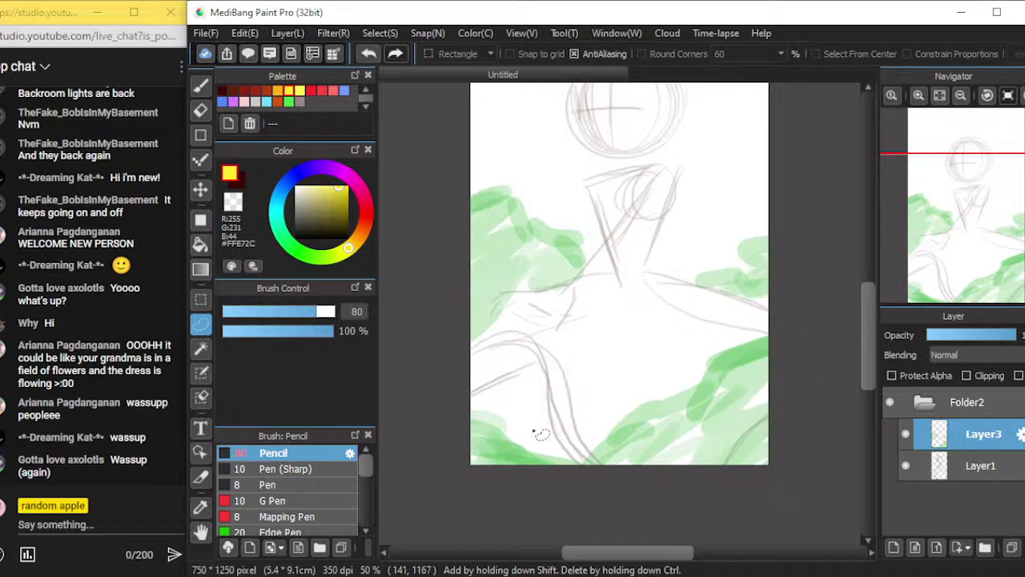
key("b")
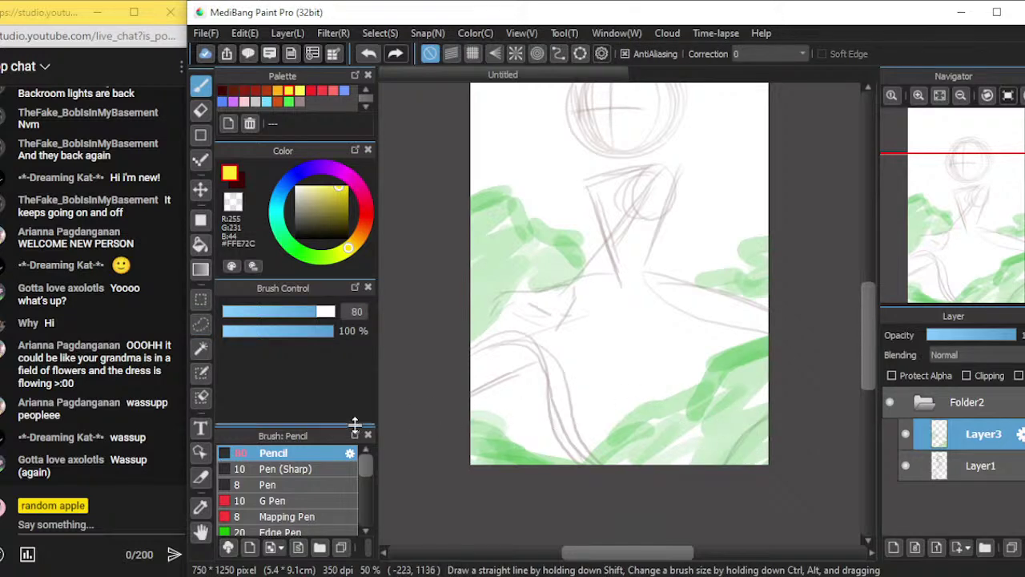
left_click(298, 313)
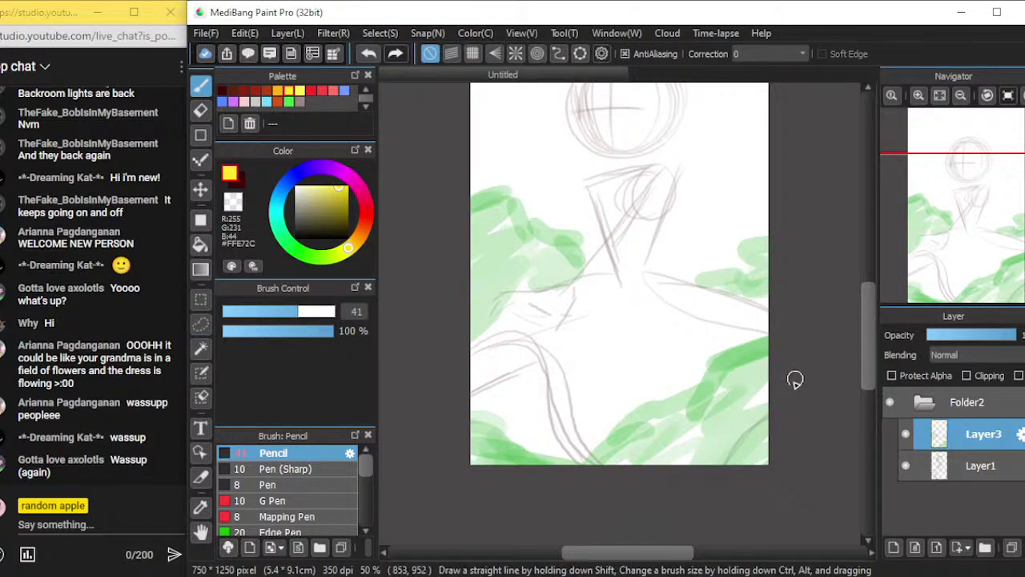
left_click_drag(868, 350, 866, 375)
key("ctrl+plus")
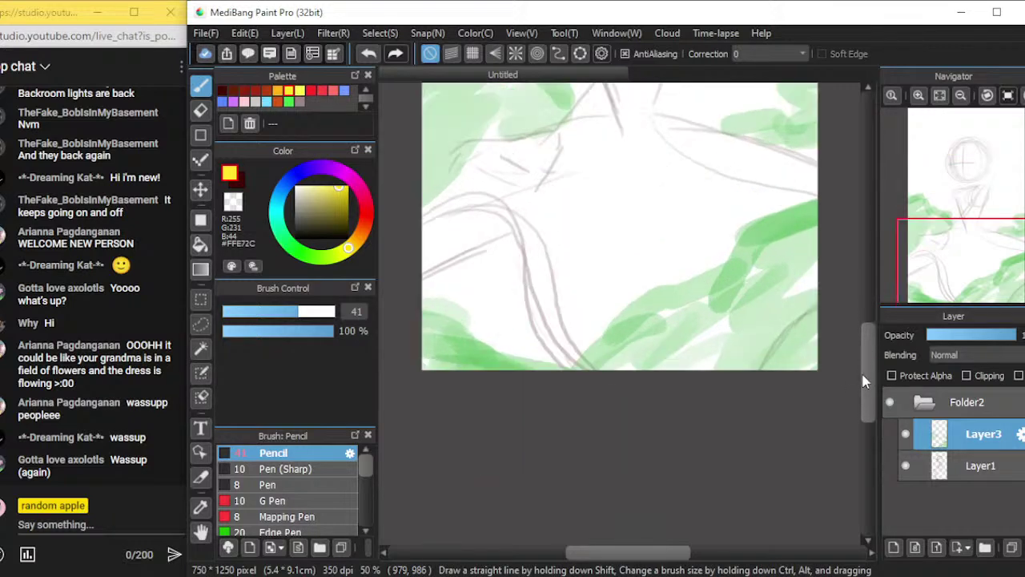
mouse_move(744, 286)
left_mouse_down()
mouse_move(728, 297)
mouse_move(777, 304)
left_mouse_up()
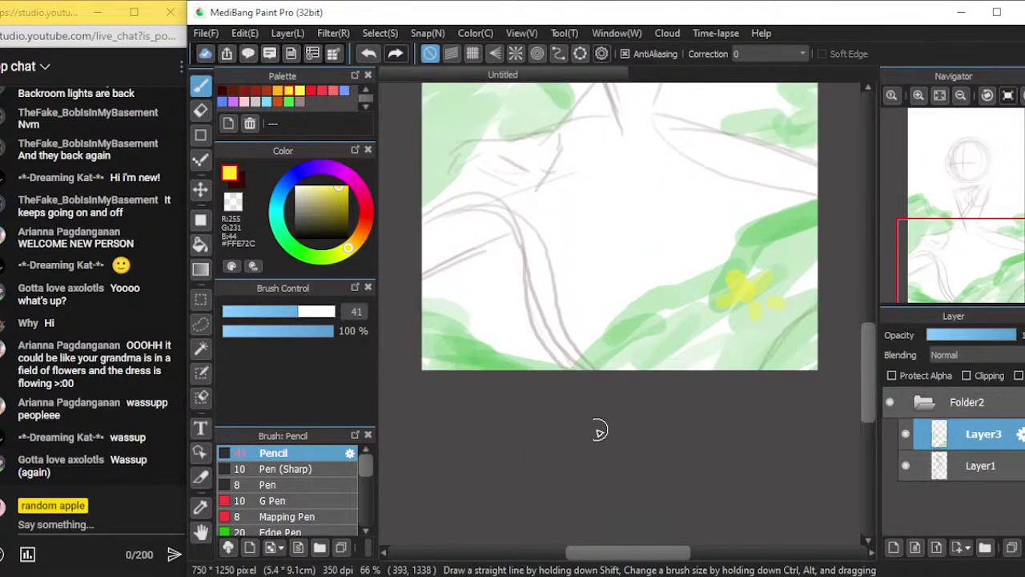
scroll(869, 350, "up", 3)
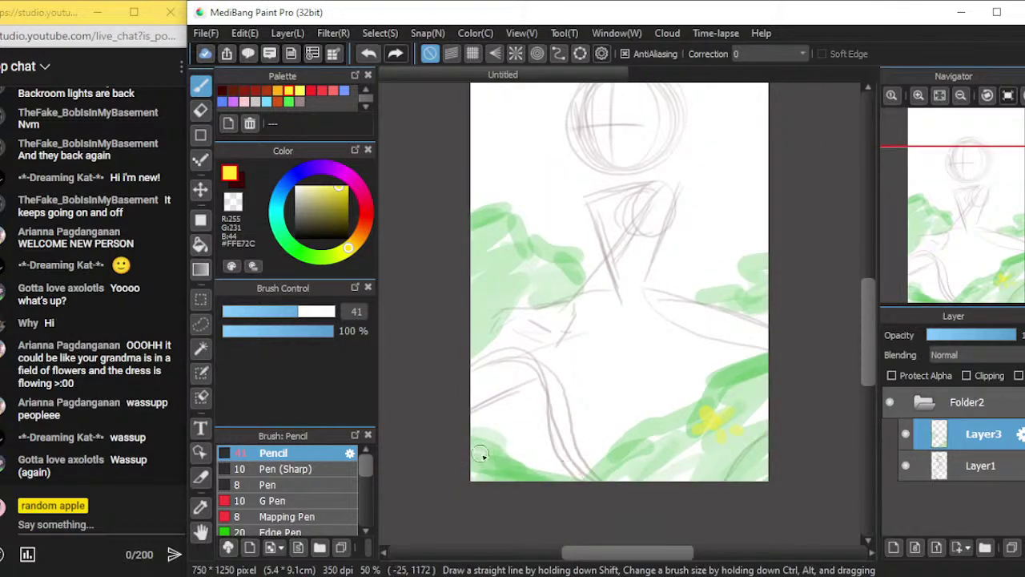
mouse_move(483, 452)
left_mouse_down()
mouse_move(484, 471)
mouse_move(510, 461)
mouse_move(506, 469)
left_mouse_up()
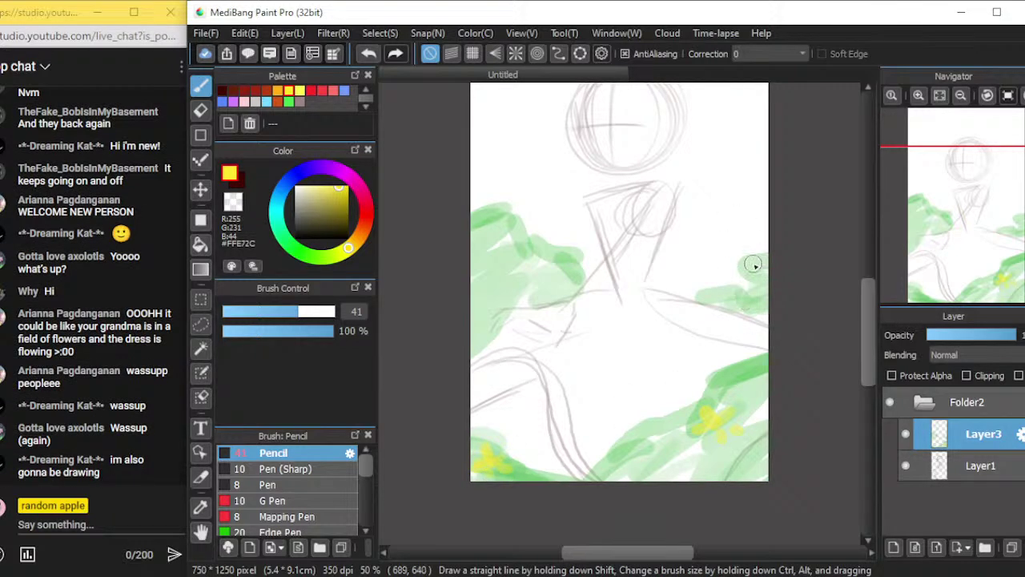
Paint a yellow flower on the small right-hand bush and another in the middle of the large left bush
mouse_move(752, 267)
left_mouse_down()
mouse_move(760, 273)
mouse_move(745, 270)
mouse_move(750, 260)
mouse_move(777, 278)
left_mouse_up()
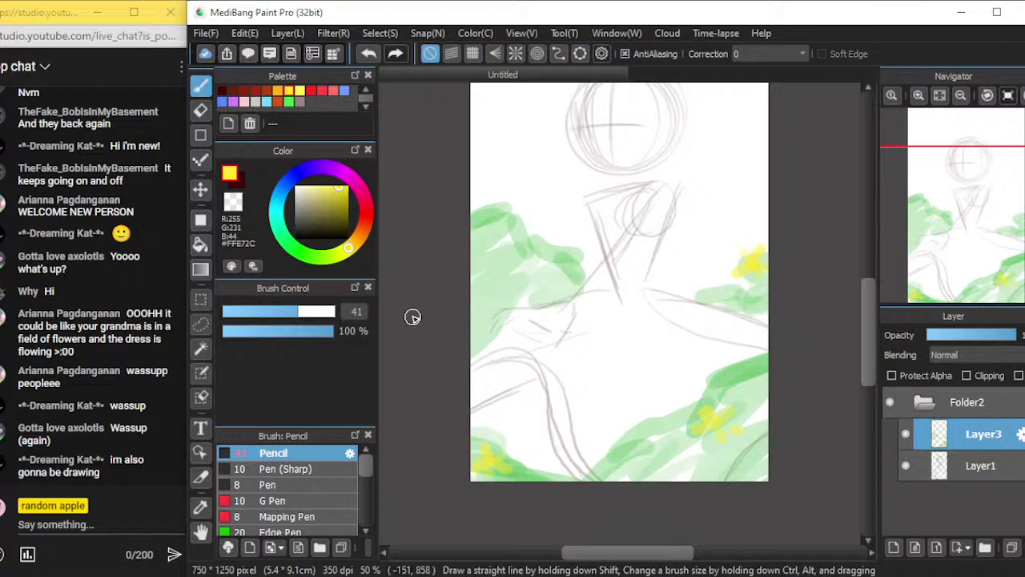
mouse_move(519, 278)
left_mouse_down()
mouse_move(530, 254)
mouse_move(524, 272)
mouse_move(506, 265)
mouse_move(557, 273)
mouse_move(502, 290)
left_mouse_up()
Send the message "wassup" in the YouTube live chat
left_click(107, 525)
type("wassup")
key("Return")
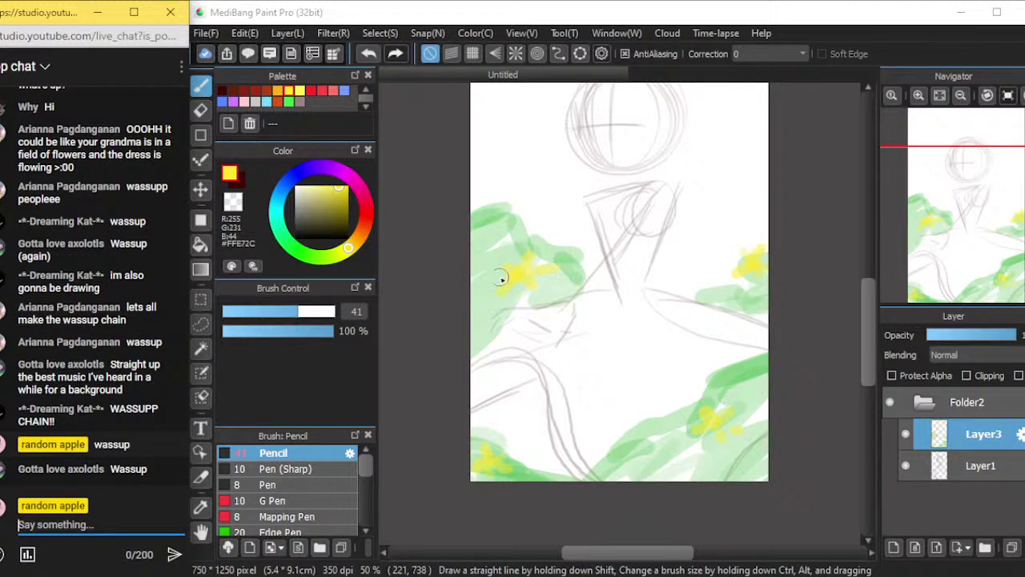
Paint a yellow flower on the upper tip of the left bush on the MediBang Paint canvas
left_click(494, 219)
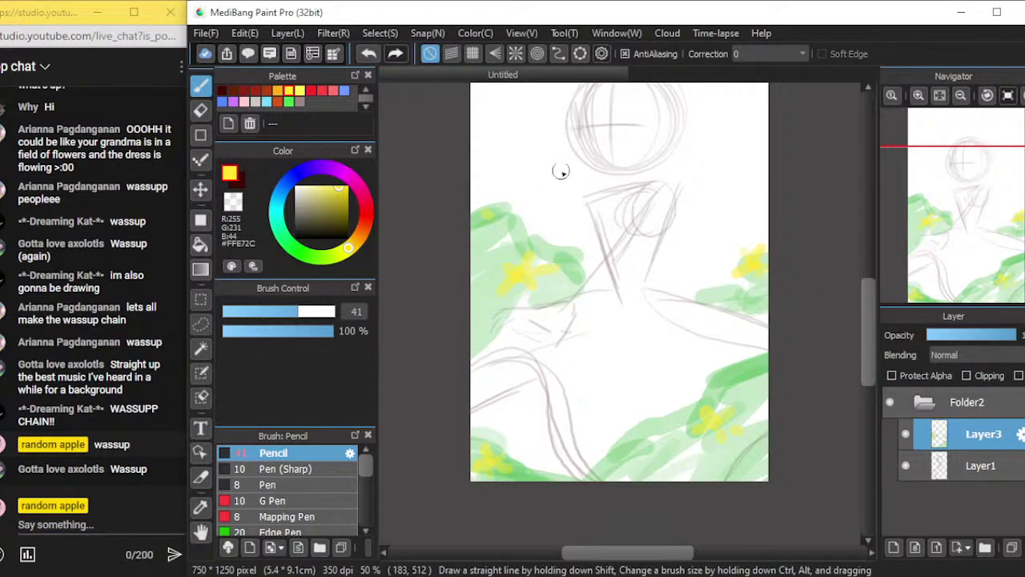
left_click_drag(479, 200, 495, 231)
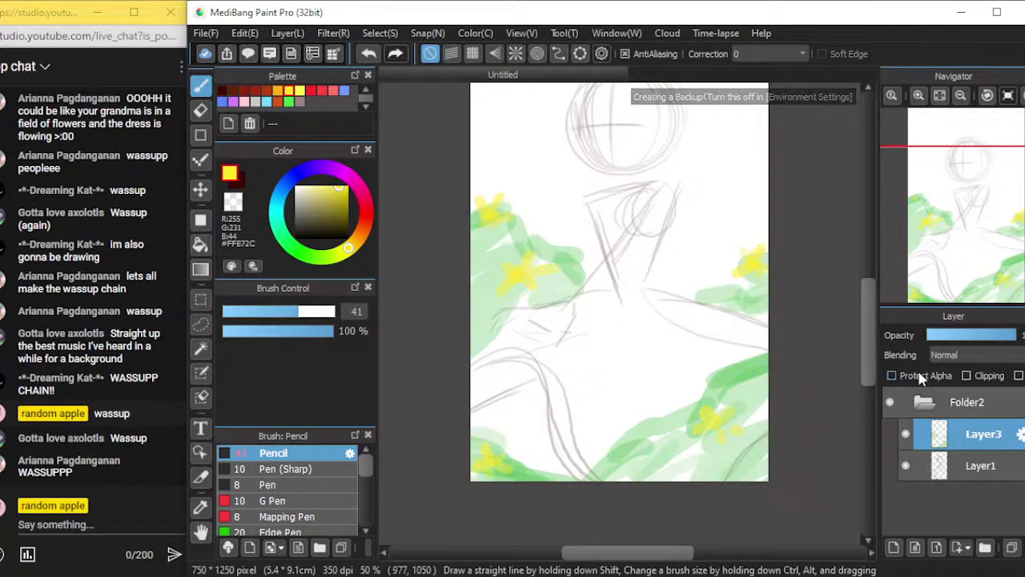
scroll(868, 335, "up", 3)
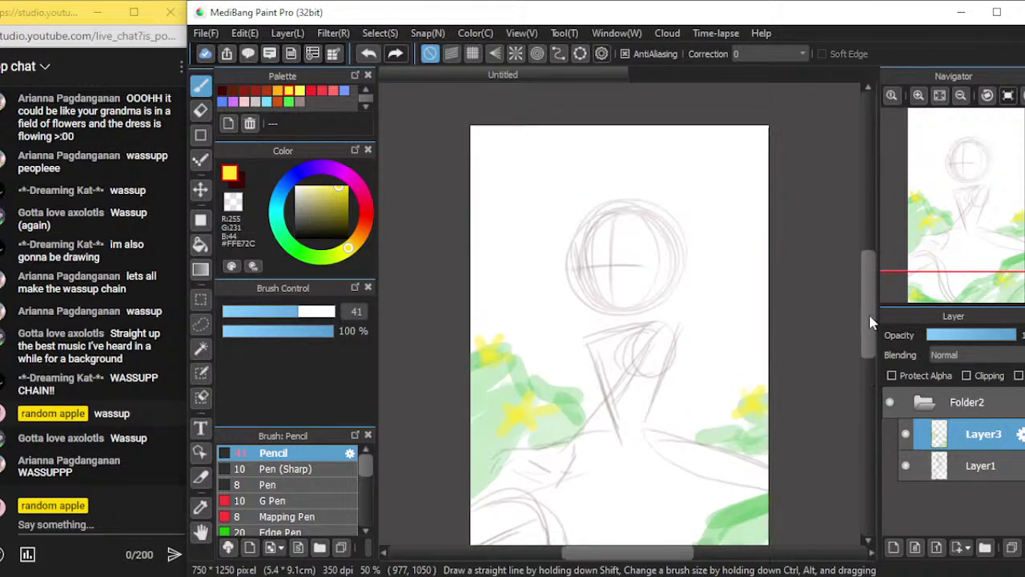
left_click_drag(870, 322, 871, 325)
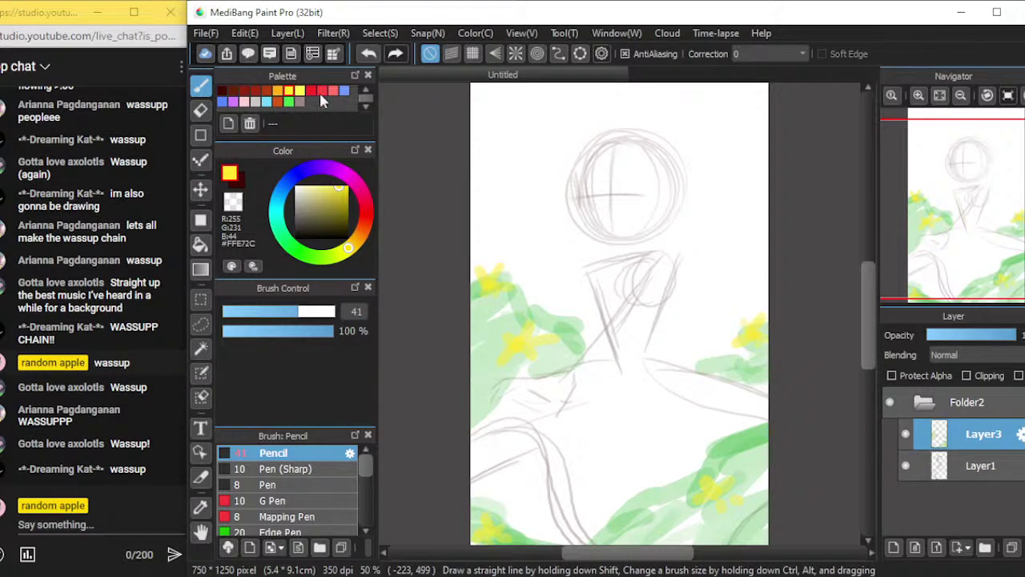
Pick the light blue #729CFF from the palette and set the Pencil size to 91
left_click(222, 102)
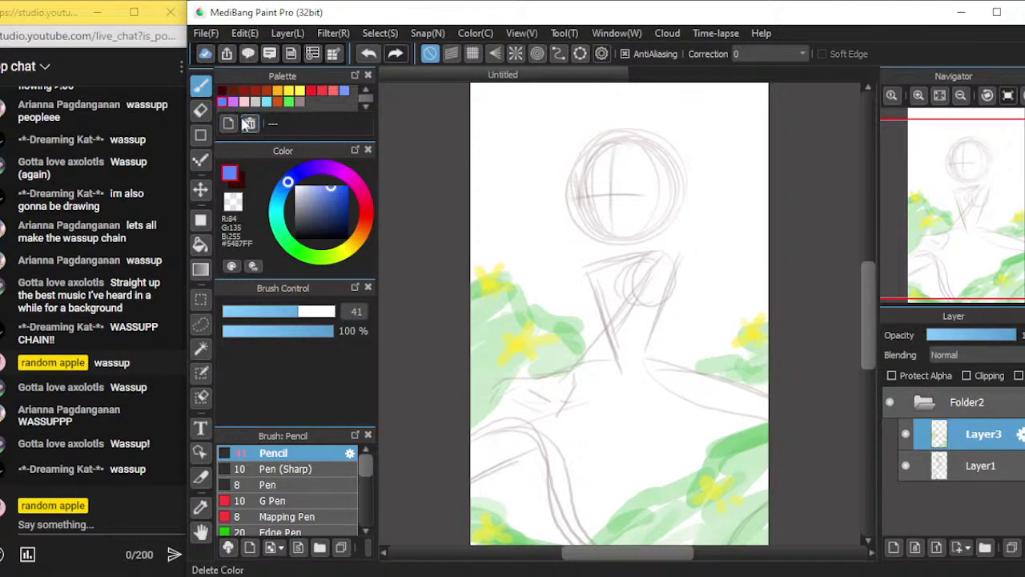
left_click(344, 91)
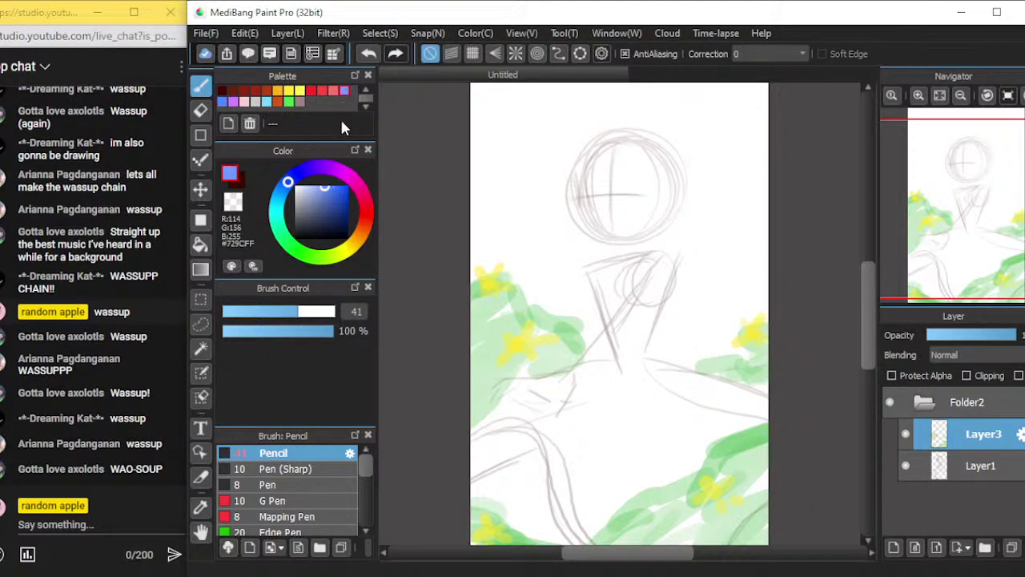
left_click(319, 313)
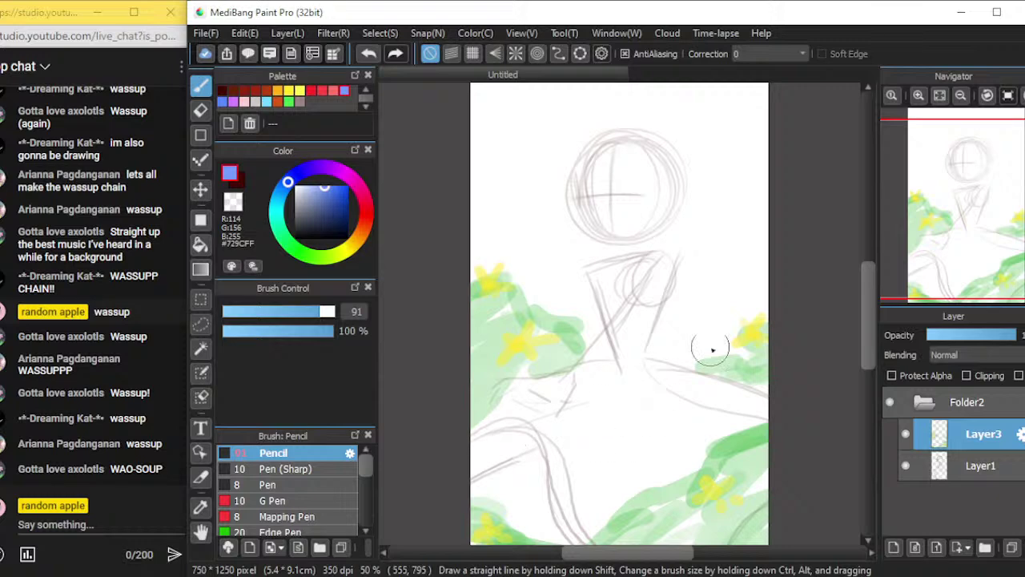
Send the message "what soup" in the YouTube live chat and dismiss the handwriting input pop-up
left_click(72, 522)
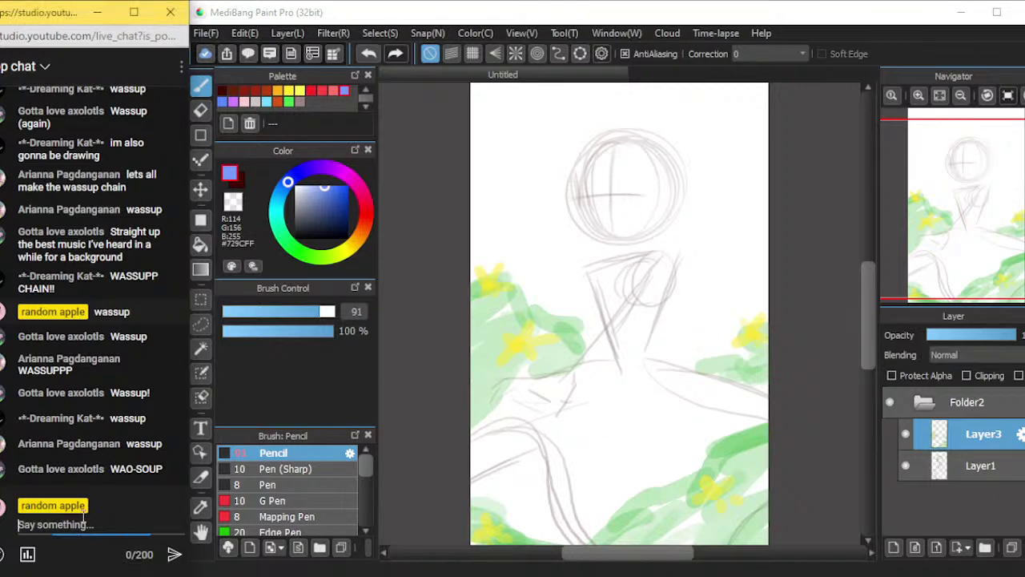
type("what")
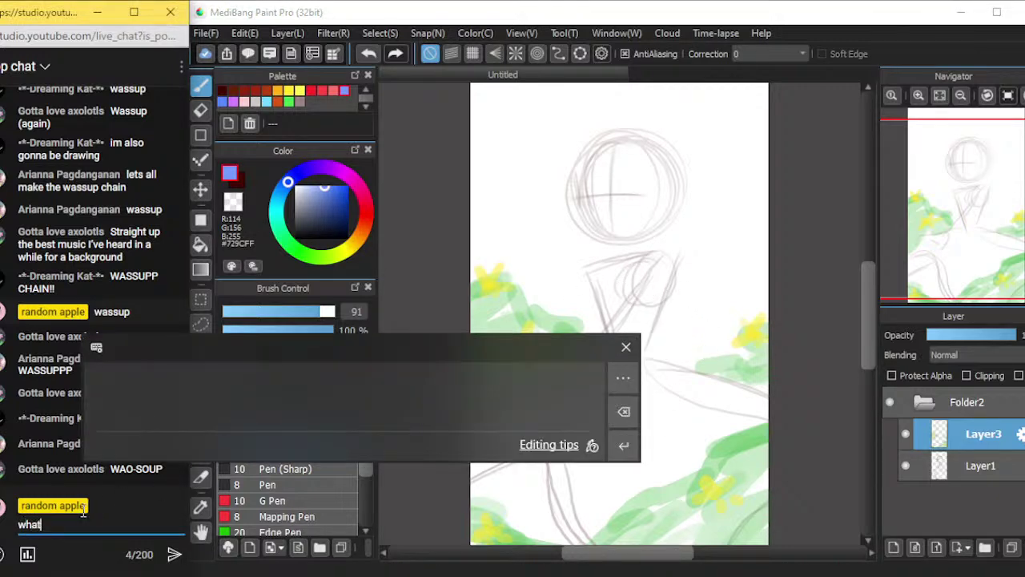
type(" soup")
key("Return")
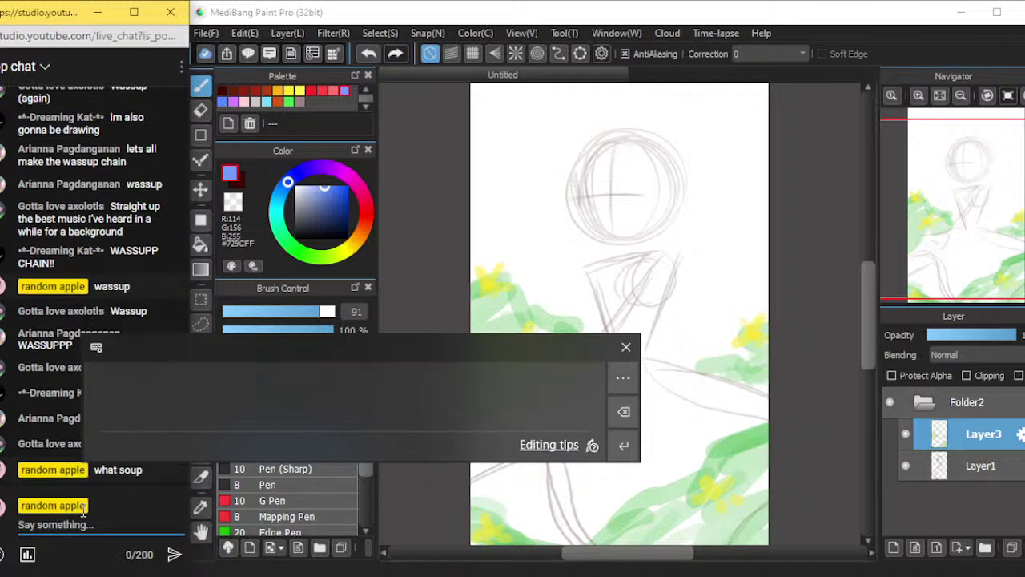
left_click(626, 350)
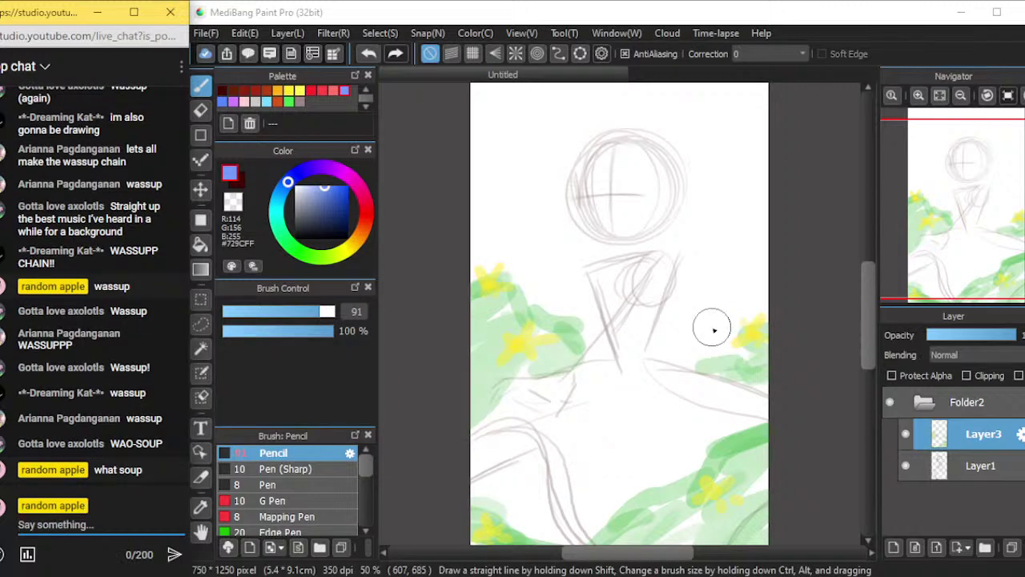
Try filling the figure's torso with light blue #729CFF on Layer3 in MediBang Paint, and undo all the blue strokes
mouse_move(621, 324)
left_mouse_down()
mouse_move(618, 284)
mouse_move(618, 322)
mouse_move(606, 286)
mouse_move(620, 341)
mouse_move(596, 277)
mouse_move(645, 268)
mouse_move(626, 350)
mouse_move(651, 275)
mouse_move(635, 286)
mouse_move(620, 342)
mouse_move(605, 278)
mouse_move(622, 357)
left_mouse_up()
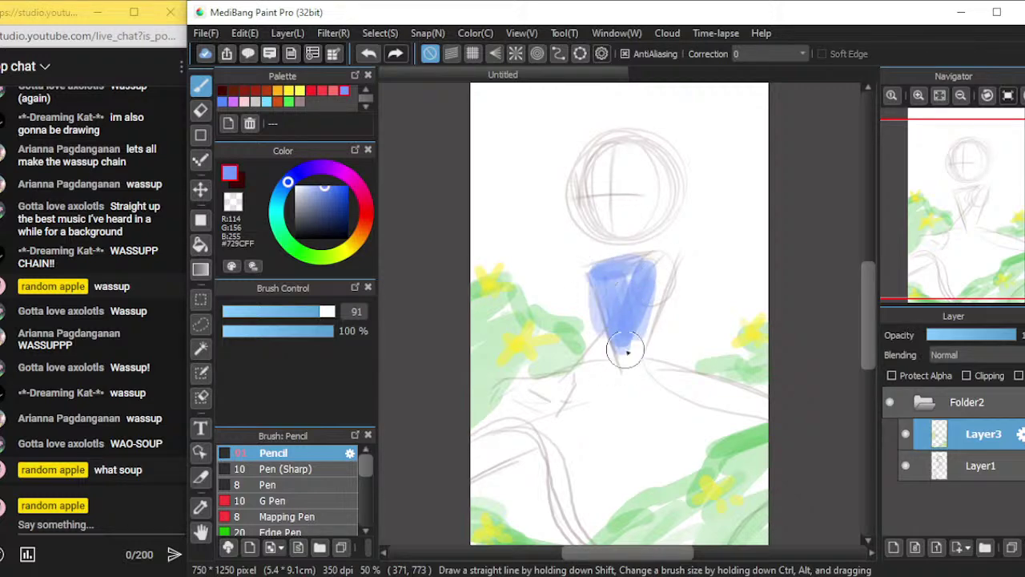
key("ctrl+z")
key("ctrl+z")
key("ctrl+z")
key("ctrl+z")
key("ctrl+z")
key("ctrl+z")
key("ctrl+z")
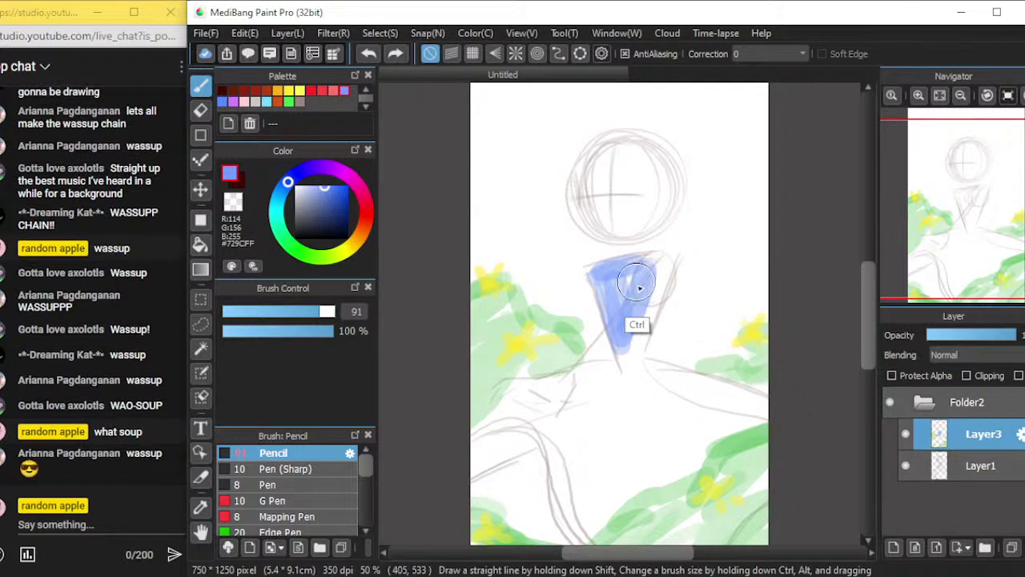
key("ctrl+z")
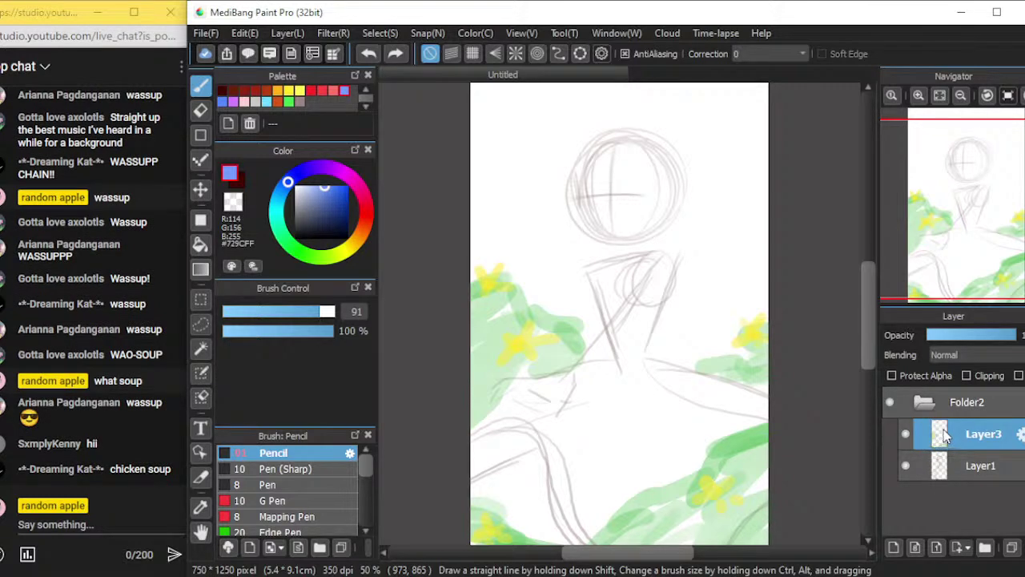
Add a new layer above Layer3 and set the Pencil to dark red #410804 at size 15
key("ctrl+shift+n")
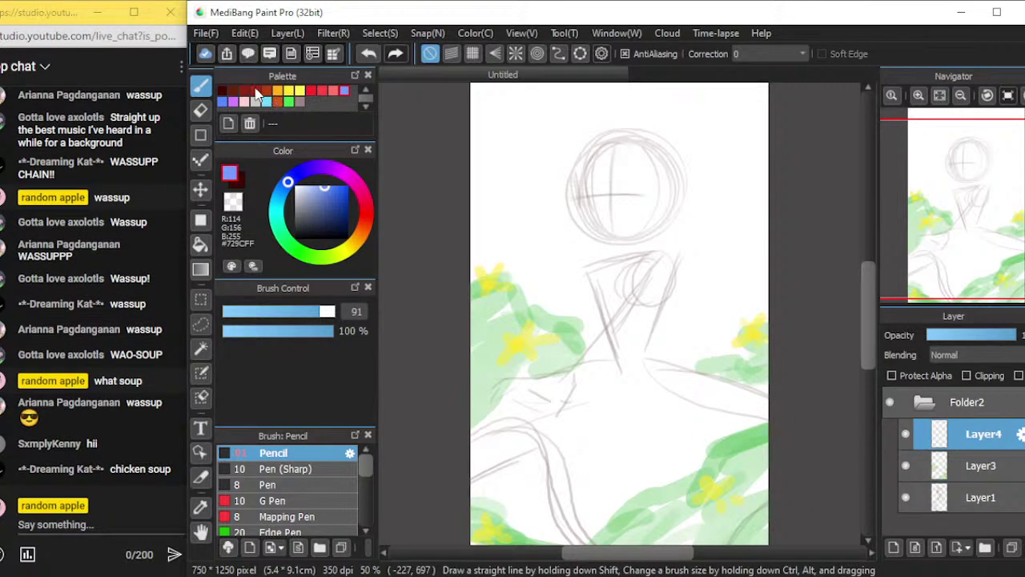
left_click(225, 89)
left_click(250, 314)
left_click(258, 317)
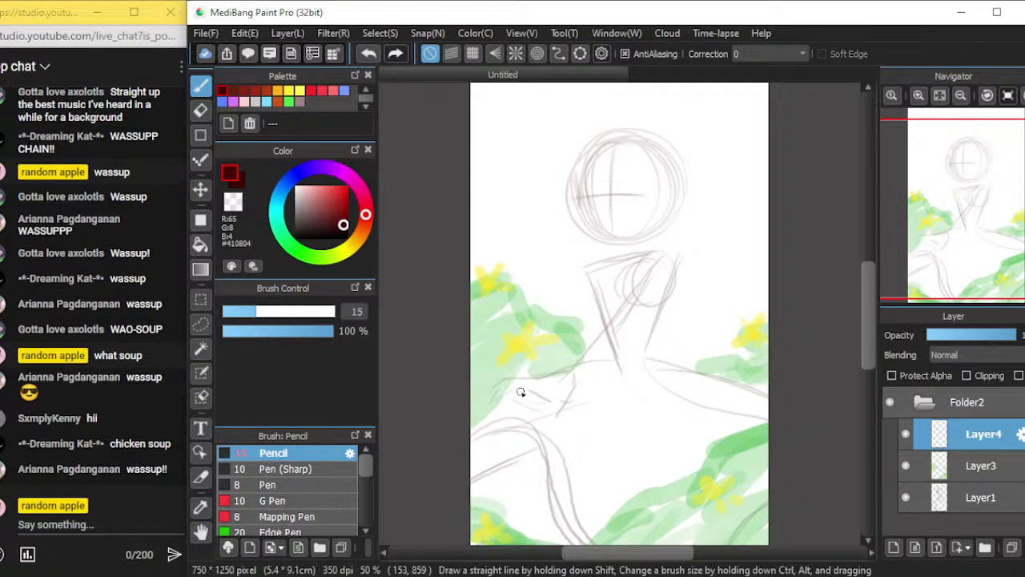
Sketch the torso's left side, the shoulder lines and the V-shaped neckline in dark red on Layer4
scroll(531, 366, "up", 1)
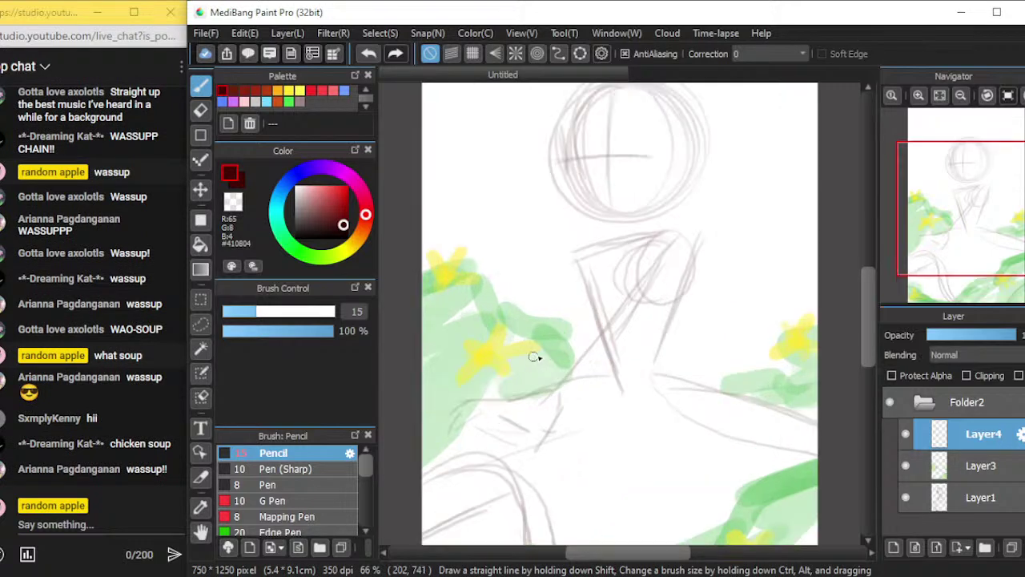
scroll(662, 316, "up", 1)
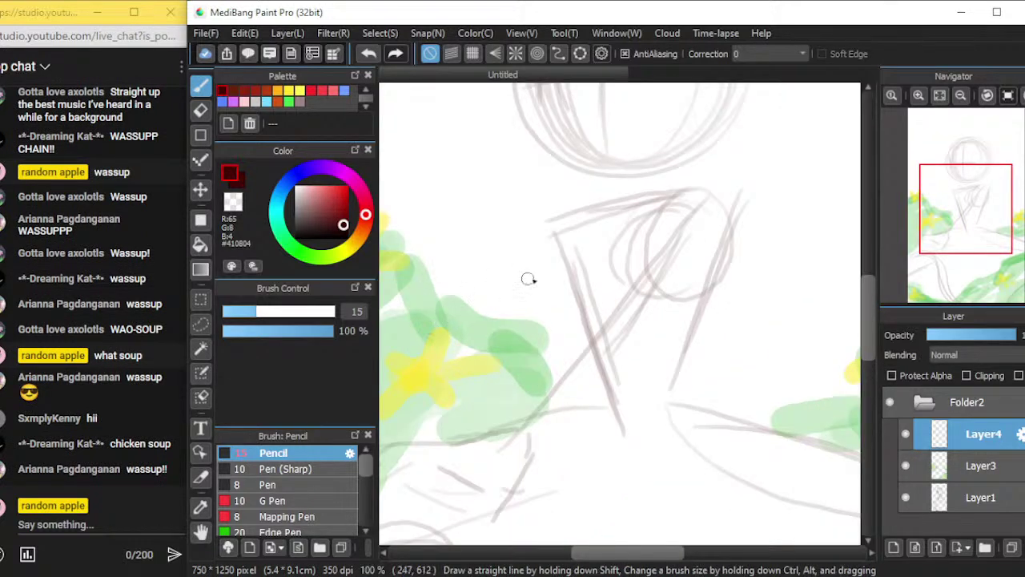
mouse_move(551, 258)
left_mouse_down()
mouse_move(547, 287)
mouse_move(547, 273)
mouse_move(573, 331)
left_mouse_up()
left_click_drag(551, 287, 605, 398)
mouse_move(571, 227)
left_mouse_down()
mouse_move(572, 206)
mouse_move(621, 298)
left_mouse_up()
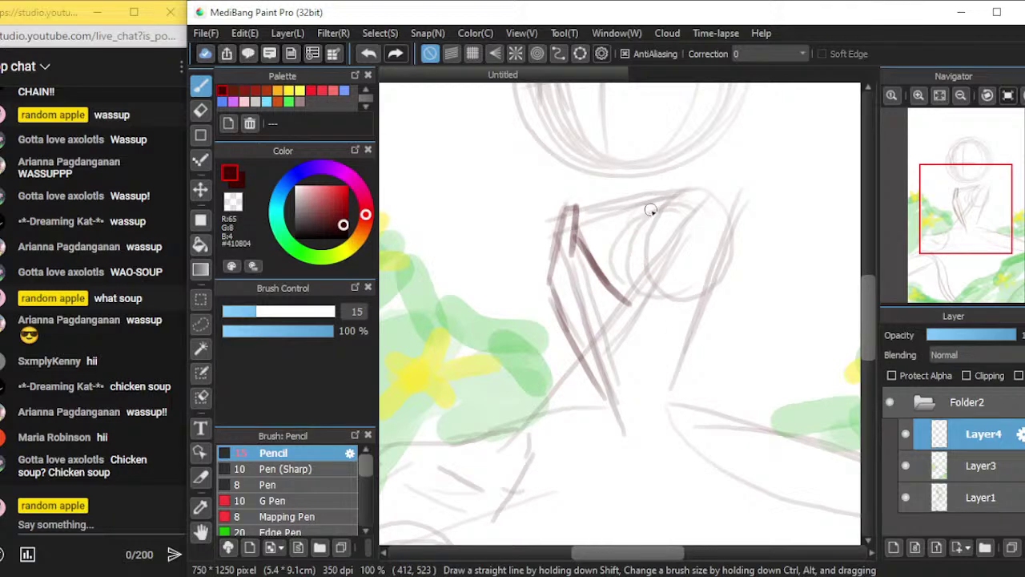
mouse_move(657, 197)
left_mouse_down()
mouse_move(596, 262)
mouse_move(655, 225)
left_mouse_up()
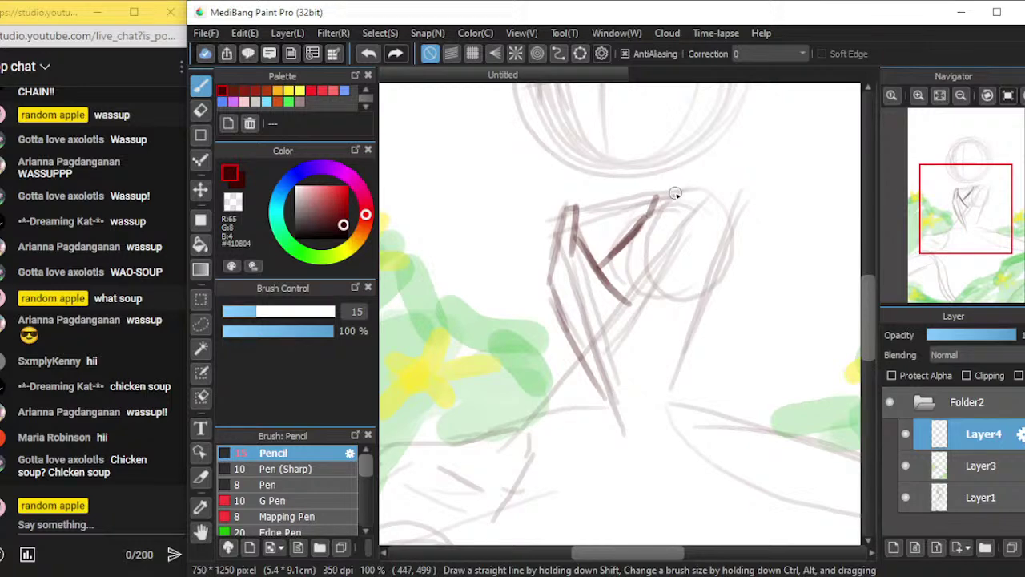
mouse_move(663, 197)
left_mouse_down()
mouse_move(686, 186)
mouse_move(725, 191)
mouse_move(670, 229)
left_mouse_up()
left_click_drag(723, 196, 675, 233)
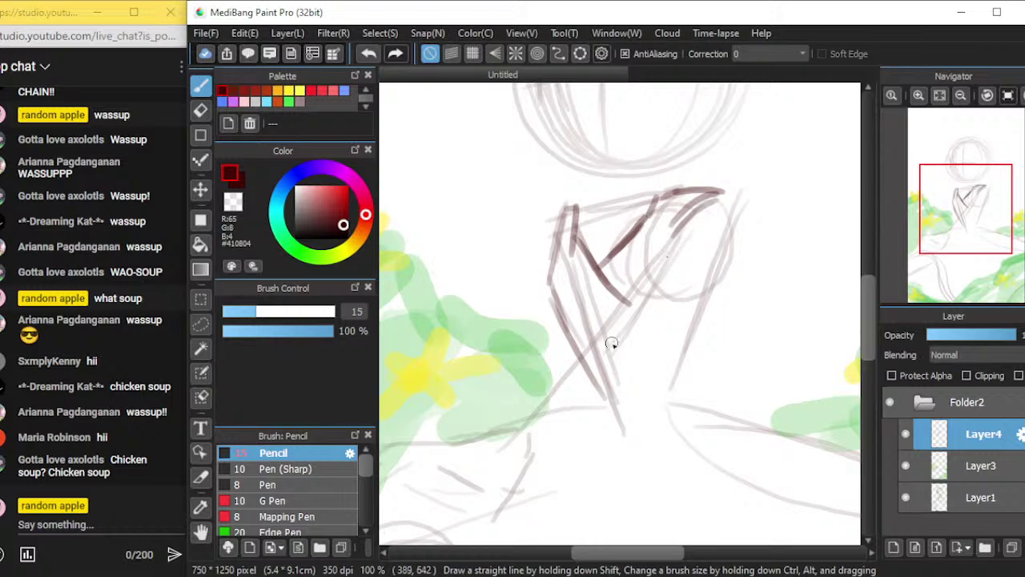
Sketch the inner and outer contours of the form running from the right shoulder diagonally down across the waist
left_click_drag(687, 202, 655, 264)
mouse_move(697, 205)
left_mouse_down()
mouse_move(638, 273)
mouse_move(688, 208)
mouse_move(625, 303)
left_mouse_up()
mouse_move(675, 228)
left_mouse_down()
mouse_move(625, 301)
mouse_move(623, 345)
mouse_move(559, 391)
left_mouse_up()
left_click_drag(617, 352, 535, 425)
mouse_move(723, 202)
left_mouse_down()
mouse_move(751, 242)
mouse_move(702, 324)
left_mouse_up()
left_click_drag(753, 246, 707, 328)
mouse_move(745, 258)
left_mouse_down()
mouse_move(681, 353)
mouse_move(615, 399)
left_mouse_up()
left_click_drag(717, 335, 606, 431)
key("ctrl+z")
key("ctrl+z")
mouse_move(722, 306)
left_mouse_down()
mouse_move(679, 370)
mouse_move(590, 429)
left_mouse_up()
left_click_drag(666, 384, 570, 446)
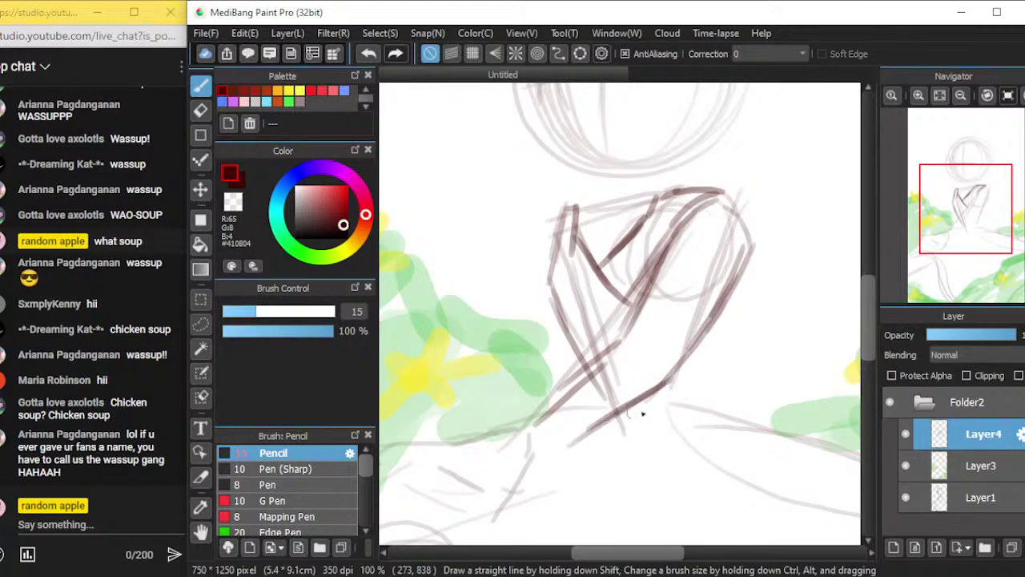
Trace the large curved fold of the dress at the lower left of the drawing in dark red
mouse_move(870, 328)
left_mouse_down()
mouse_move(855, 375)
mouse_move(861, 346)
left_mouse_up()
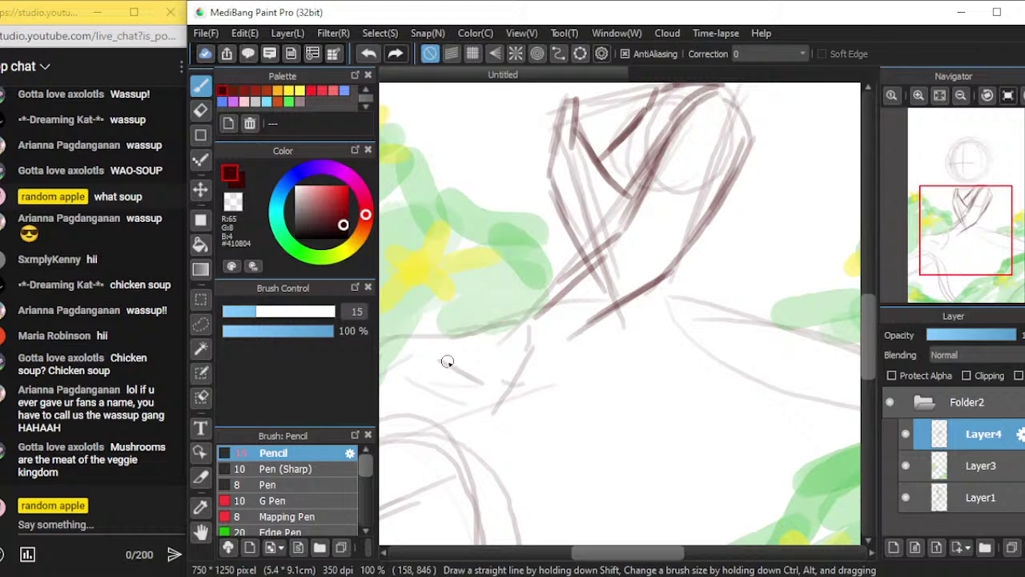
key("ctrl+minus")
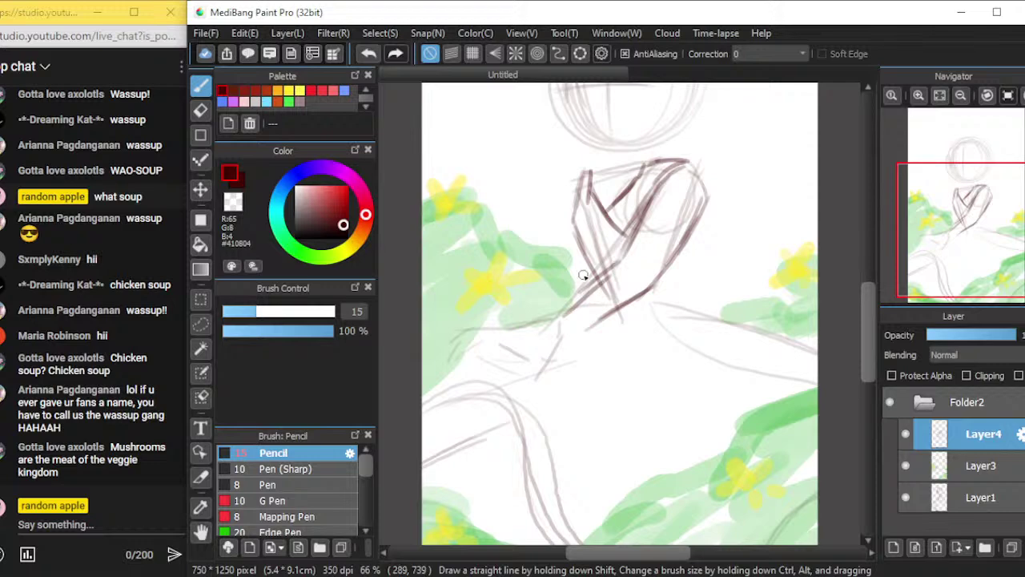
scroll(872, 340, "up", 3)
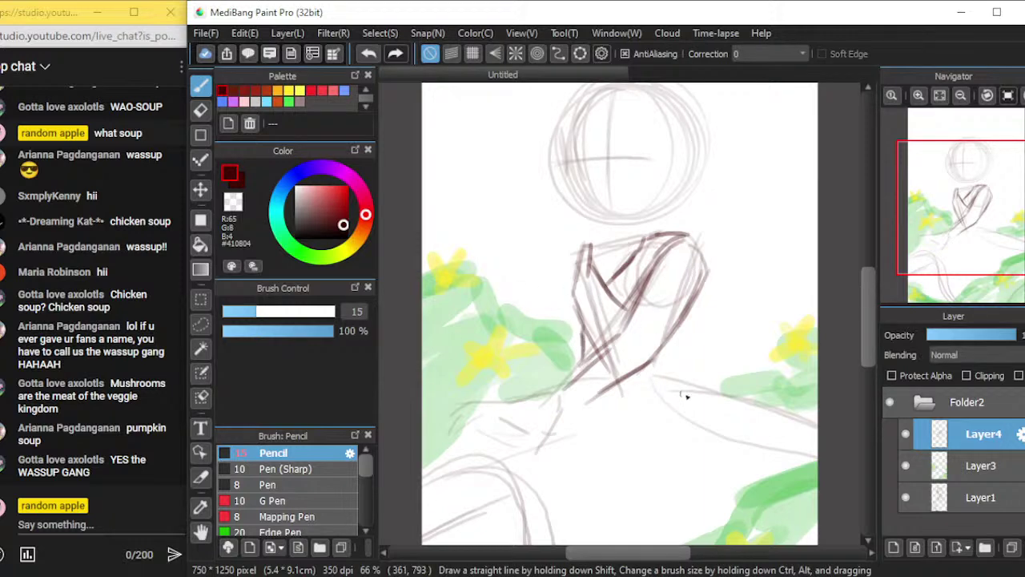
scroll(866, 353, "down", 4)
mouse_move(425, 306)
left_mouse_down()
mouse_move(511, 298)
mouse_move(529, 465)
left_mouse_up()
scroll(855, 342, "up", 3)
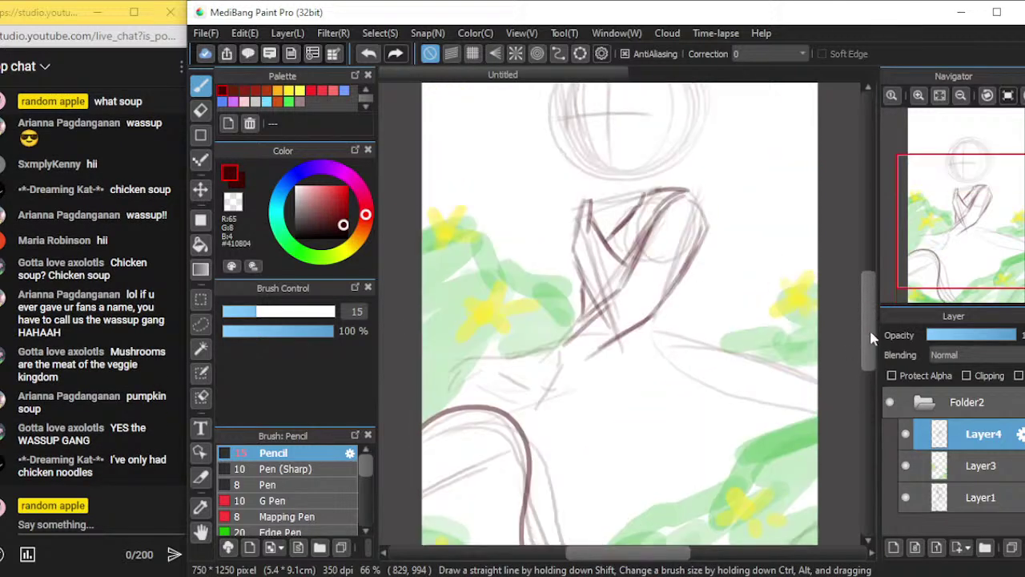
Sketch the skirt's upper edge from the waist to the right canvas side, undoing the first attempts and redrawing the line
scroll(866, 329, "down", 2)
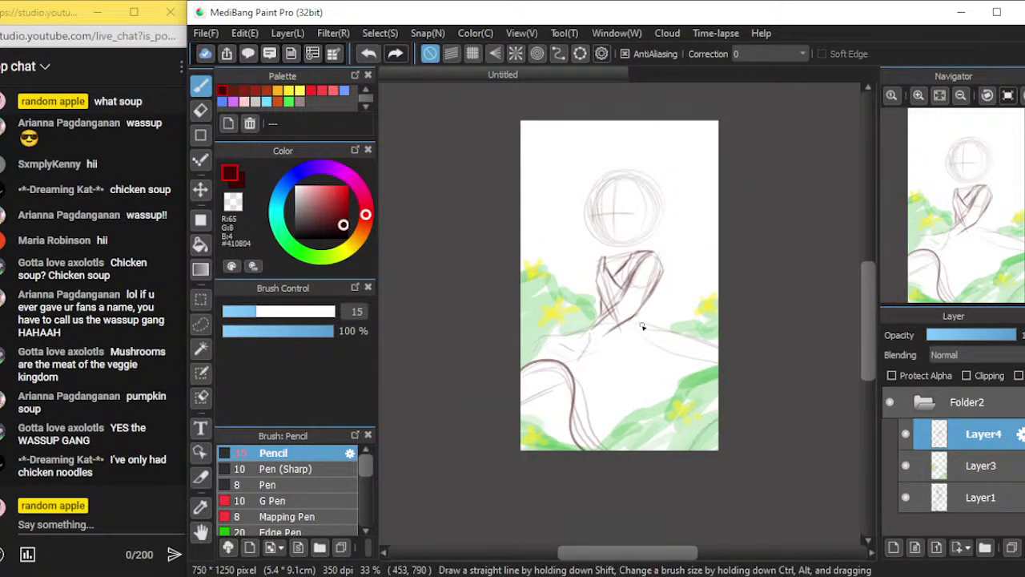
mouse_move(633, 319)
left_mouse_down()
mouse_move(696, 338)
mouse_move(677, 342)
mouse_move(750, 375)
left_mouse_up()
left_click_drag(631, 320, 697, 364)
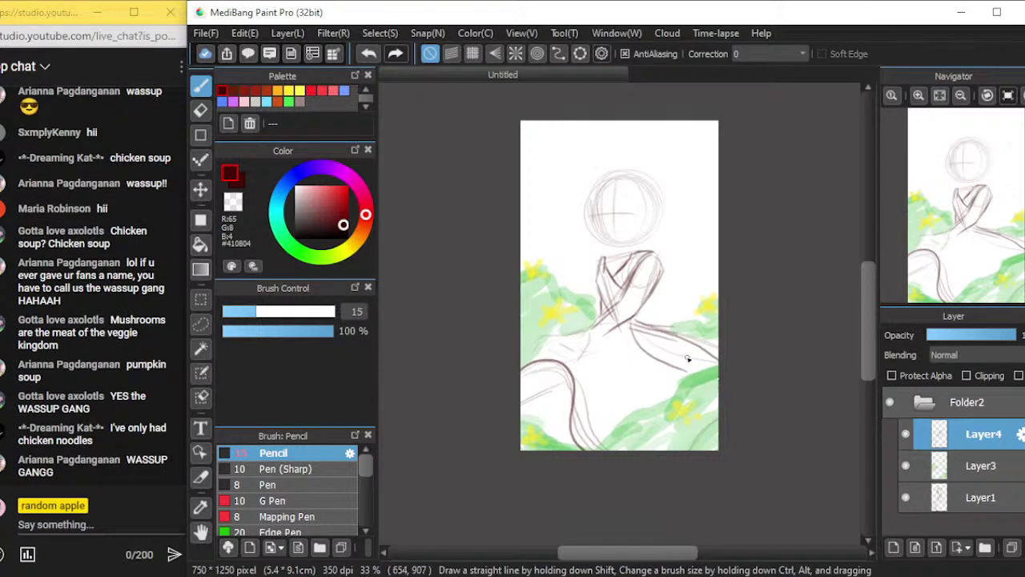
key("ctrl+z")
key("ctrl+z")
key("ctrl+z")
left_click_drag(642, 320, 751, 390)
left_click_drag(591, 329, 554, 333)
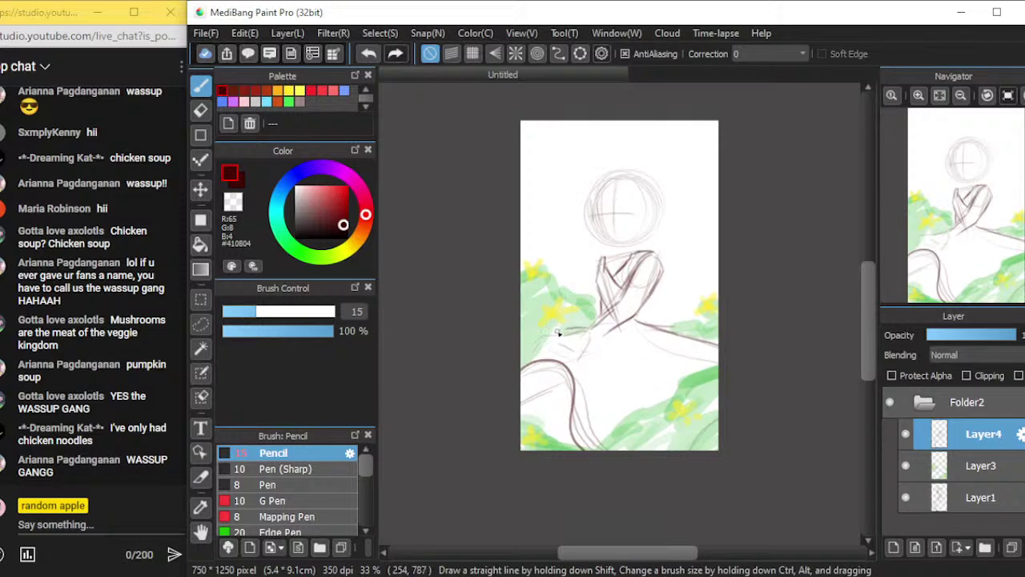
key("ctrl+z")
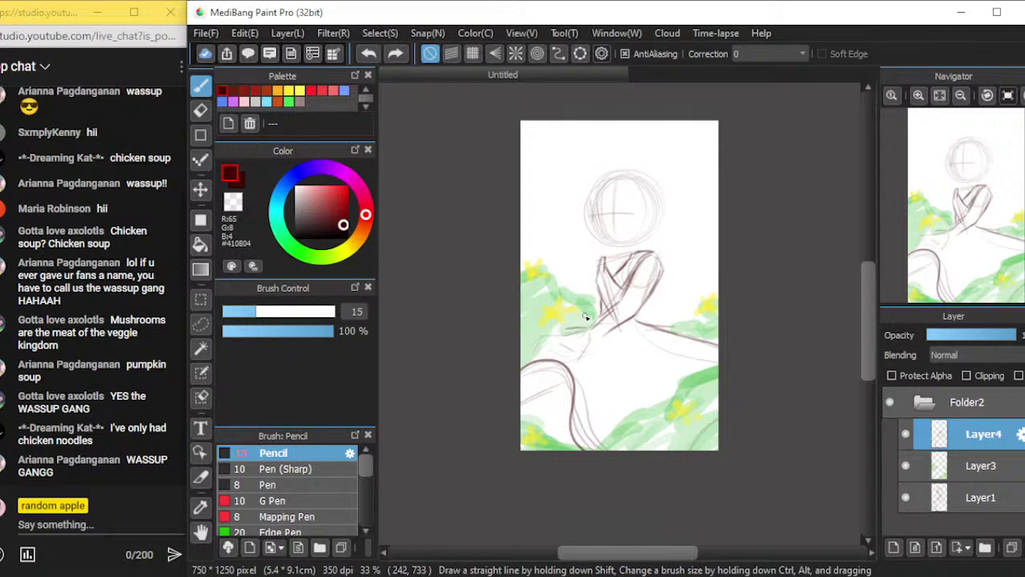
scroll(586, 318, "up", 1)
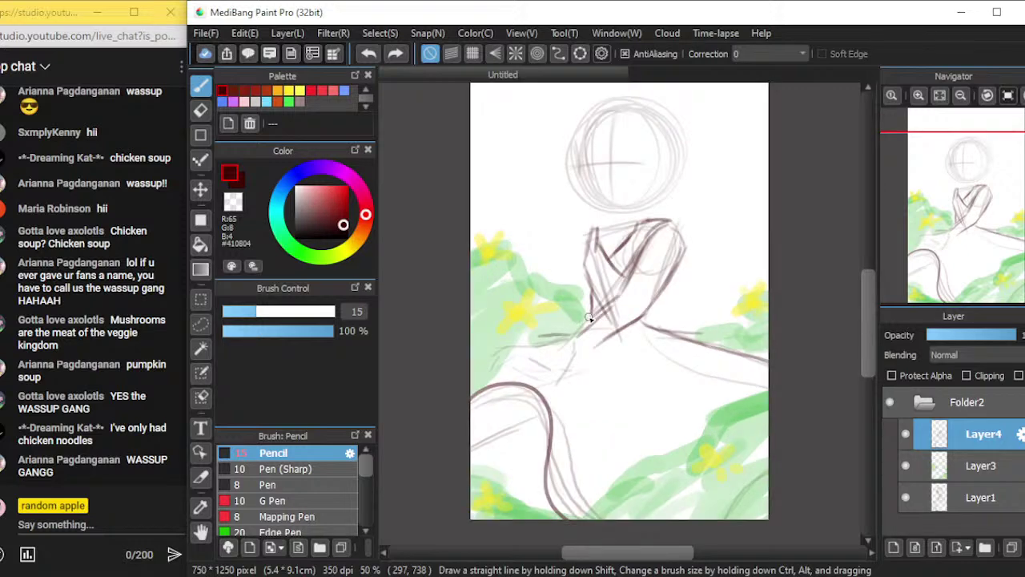
key("ctrl+plus")
key("ctrl+plus")
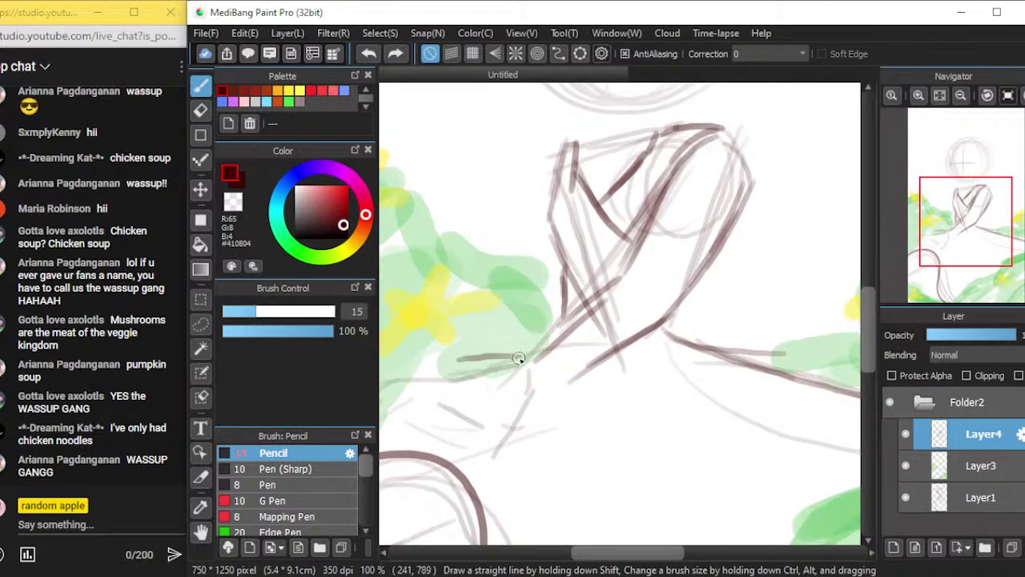
left_click_drag(520, 359, 487, 391)
mouse_move(535, 365)
left_mouse_down()
mouse_move(464, 361)
mouse_move(486, 367)
left_mouse_up()
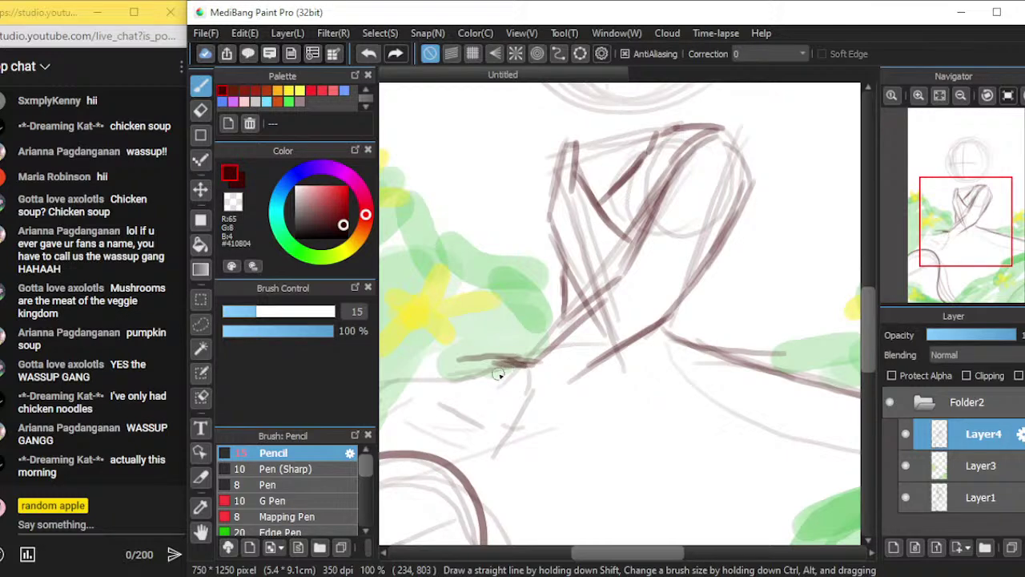
left_click_drag(464, 357, 541, 362)
mouse_move(464, 364)
left_mouse_down()
mouse_move(465, 444)
mouse_move(459, 358)
mouse_move(463, 412)
mouse_move(474, 422)
mouse_move(500, 405)
mouse_move(547, 396)
left_mouse_up()
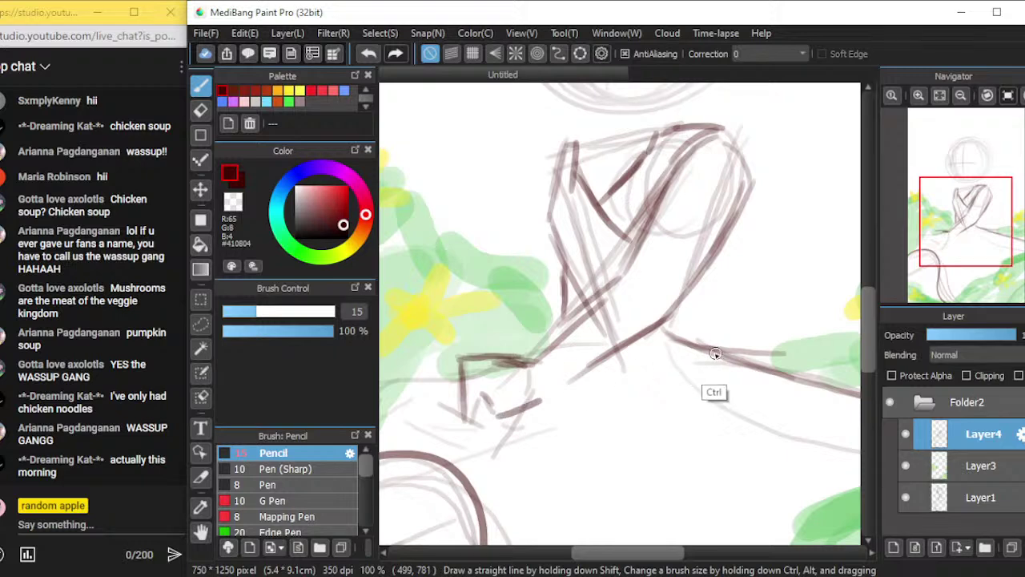
key("ctrl+z")
key("ctrl+z")
key("ctrl+z")
key("ctrl+z")
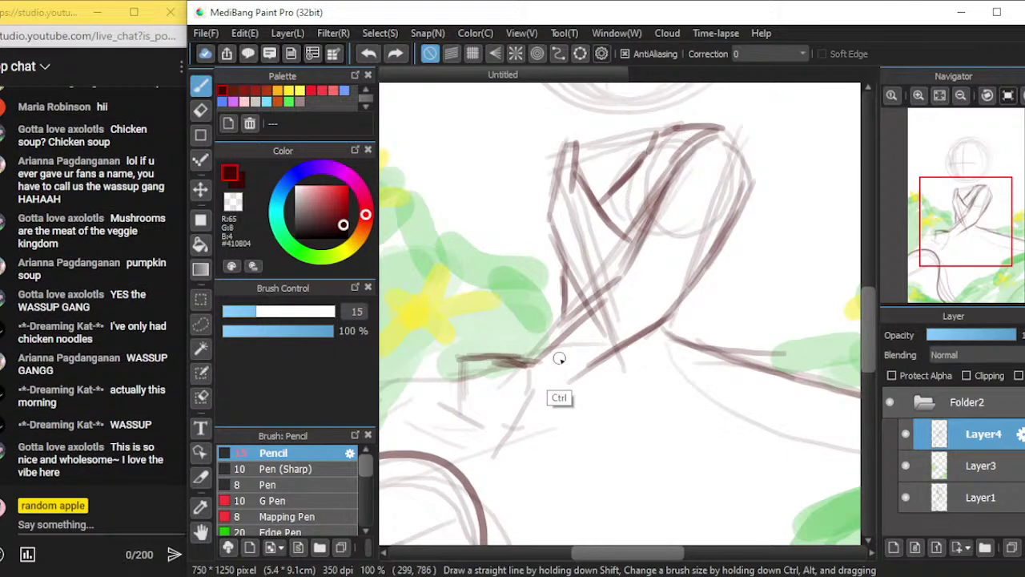
key("ctrl+z")
key("ctrl+z")
key("ctrl+z")
key("ctrl+z")
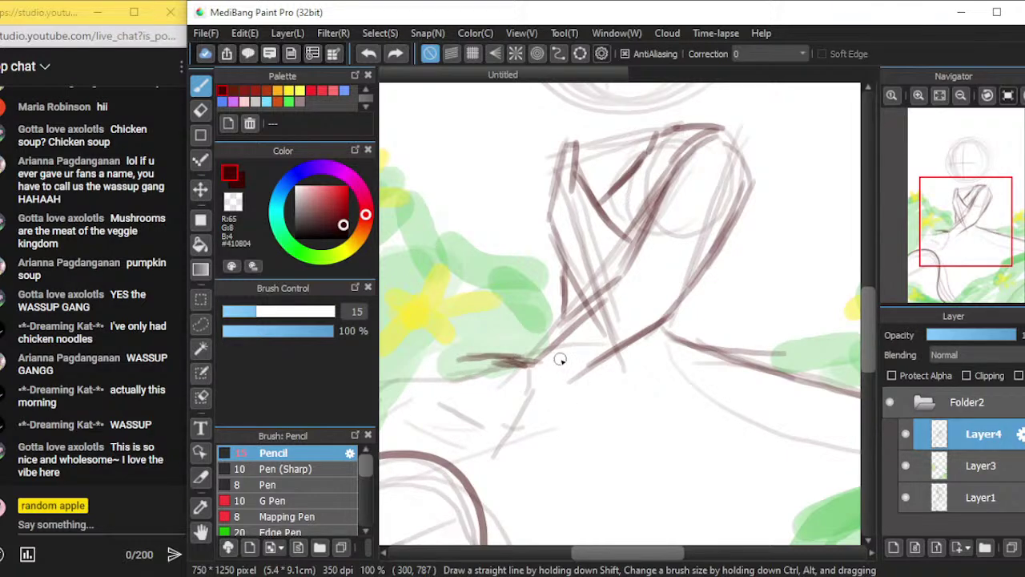
key("ctrl+z")
key("ctrl+z")
key("ctrl+z")
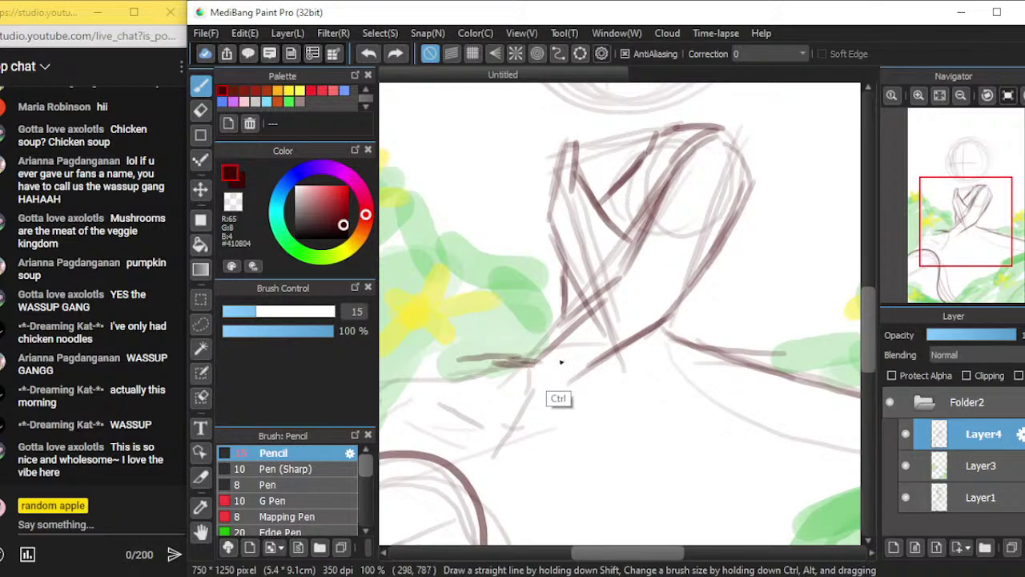
key("ctrl+z")
key("ctrl+z")
Sketch the skirt's upper edge from the waist toward the left canvas side and reinforce its right edge line
mouse_move(548, 359)
left_mouse_down()
mouse_move(499, 354)
mouse_move(537, 363)
mouse_move(466, 373)
left_mouse_up()
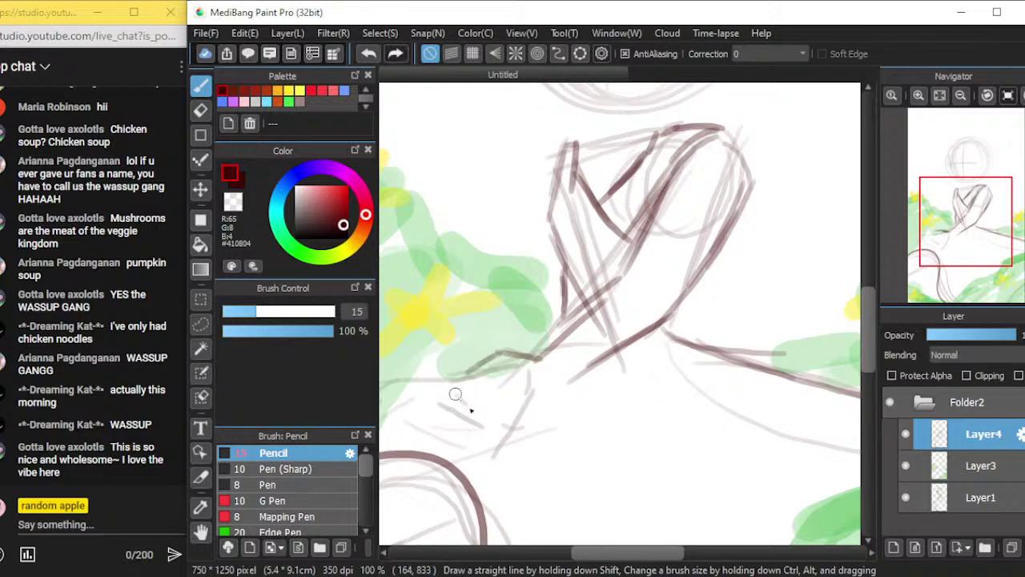
scroll(847, 340, "up", 1)
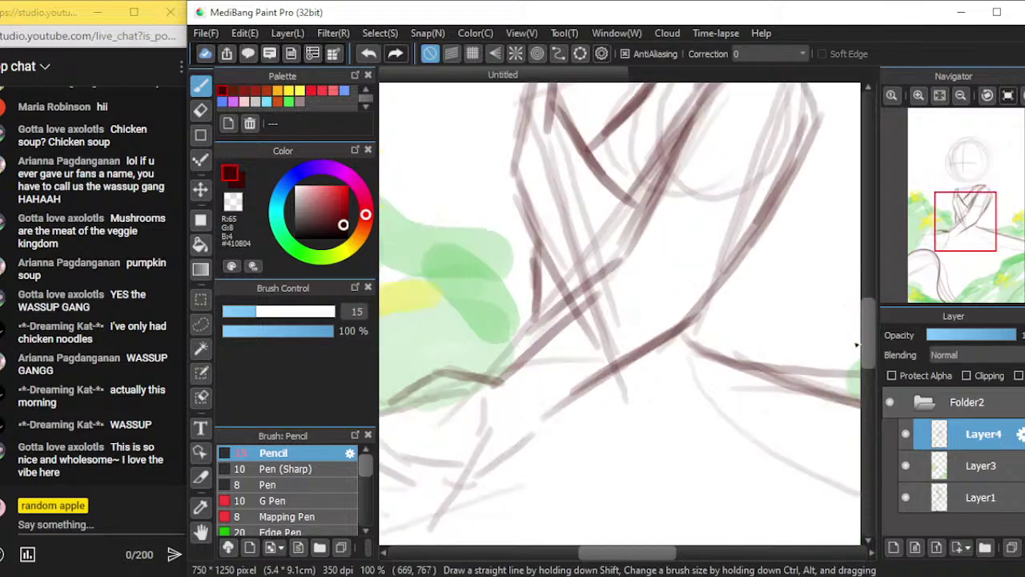
scroll(574, 367, "down", 2)
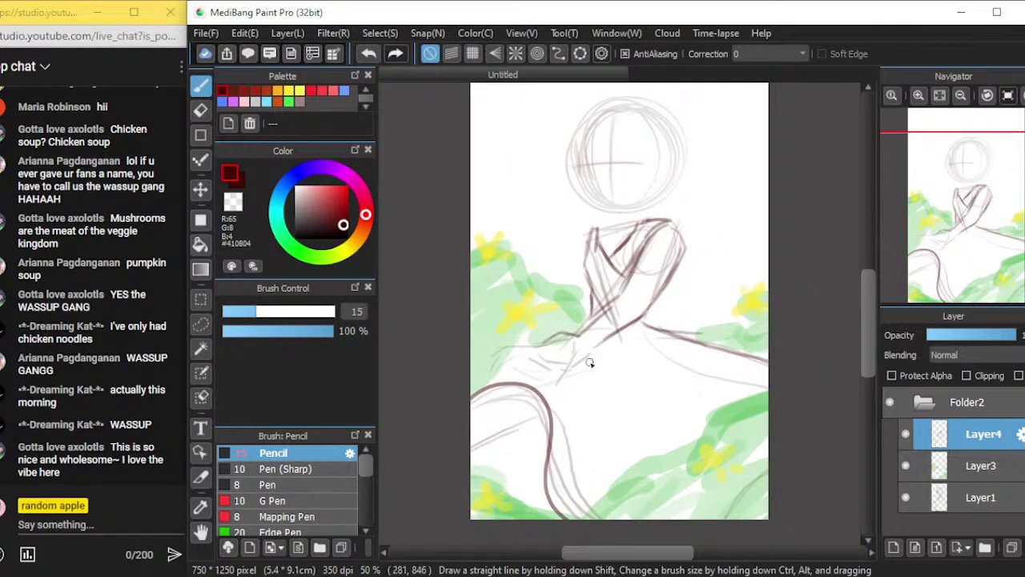
mouse_move(581, 361)
left_mouse_down()
mouse_move(531, 359)
mouse_move(472, 386)
left_mouse_up()
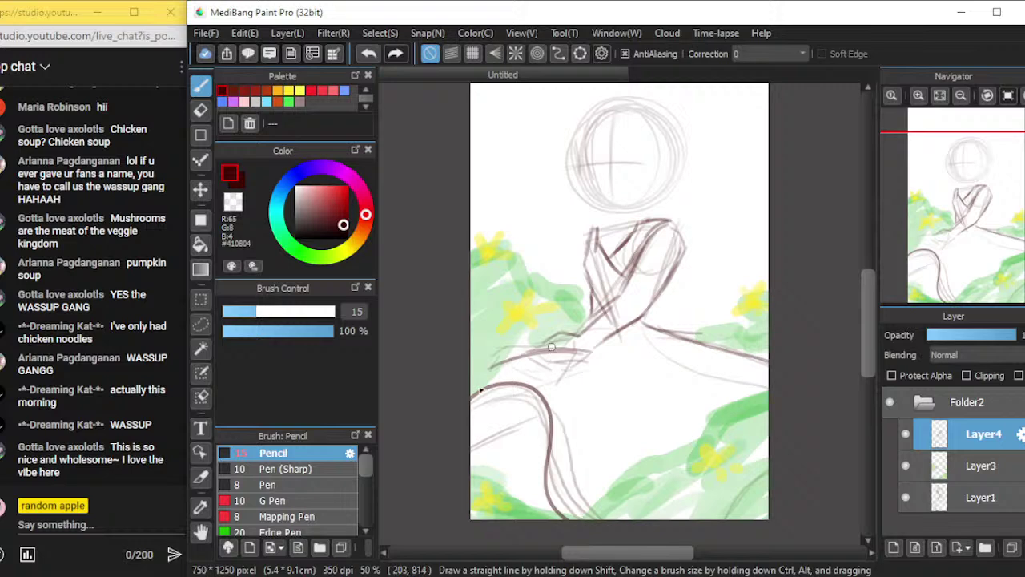
left_click_drag(553, 353, 482, 375)
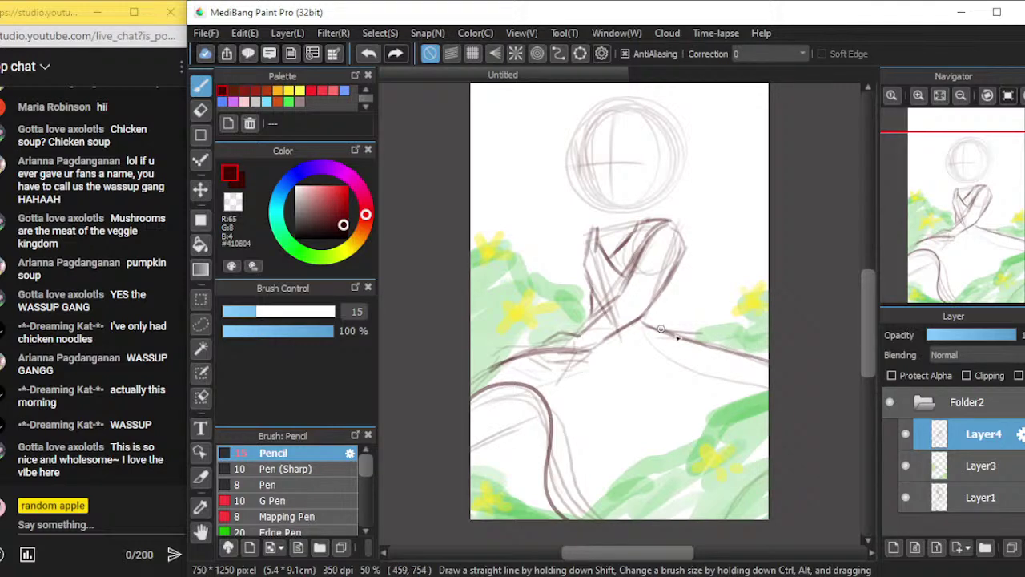
left_click_drag(649, 318, 792, 366)
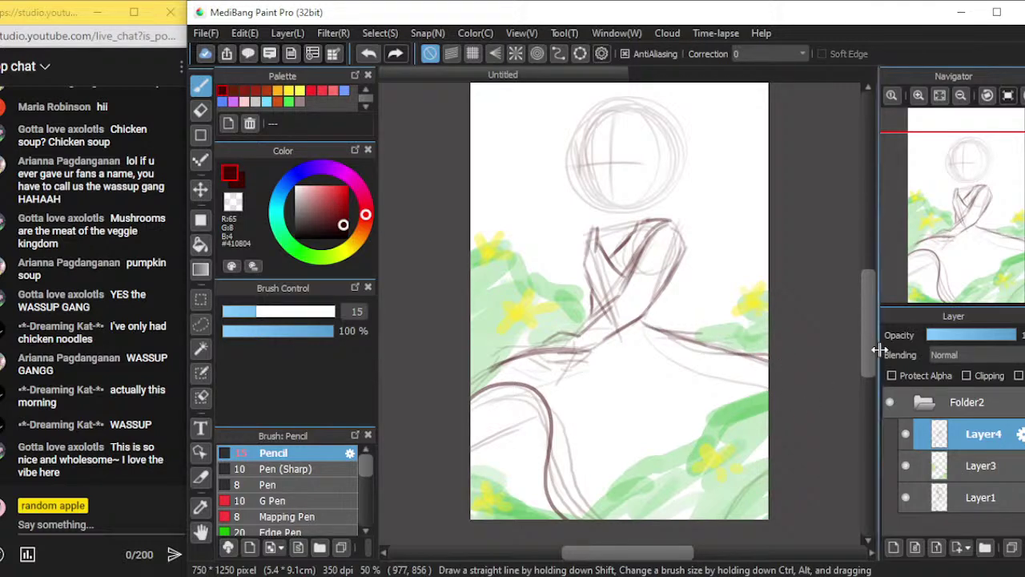
Hatch the inside of the curved dress fold at the lower left and add a short diagonal stroke out from the left shoulder
scroll(866, 387, "down", 5)
mouse_move(478, 298)
left_mouse_down()
mouse_move(469, 288)
mouse_move(499, 259)
mouse_move(504, 286)
mouse_move(556, 276)
left_mouse_up()
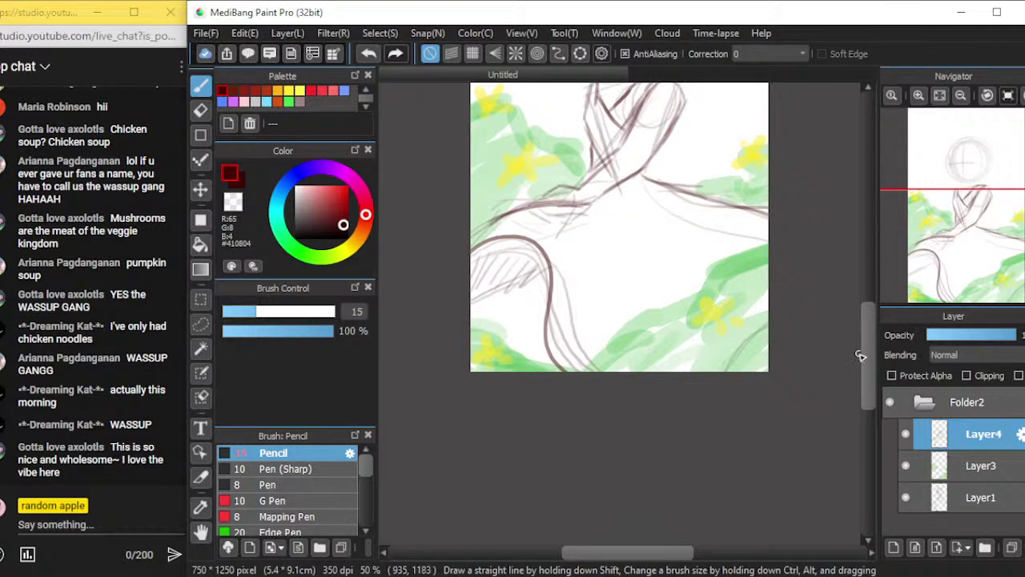
scroll(862, 353, "up", 7)
key("ctrl+plus")
key("ctrl+plus")
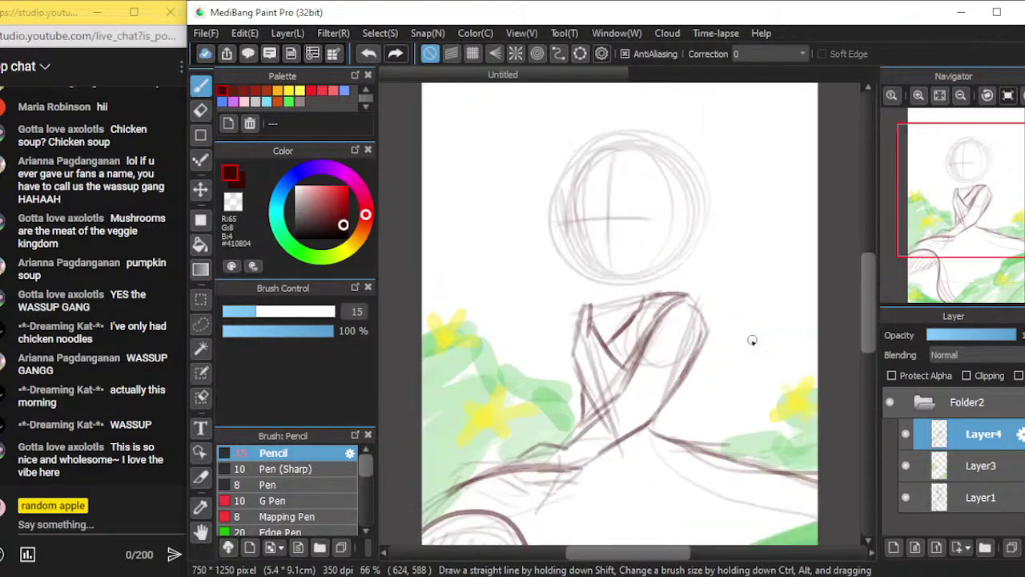
left_click_drag(566, 311, 519, 356)
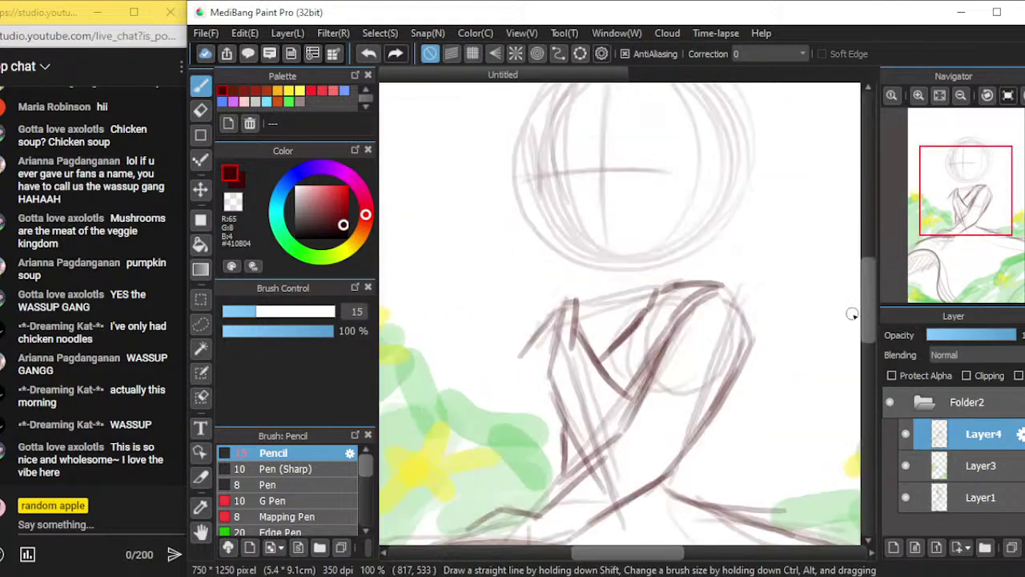
key("ctrl+minus")
key("ctrl+minus")
left_click_drag(560, 157, 641, 192)
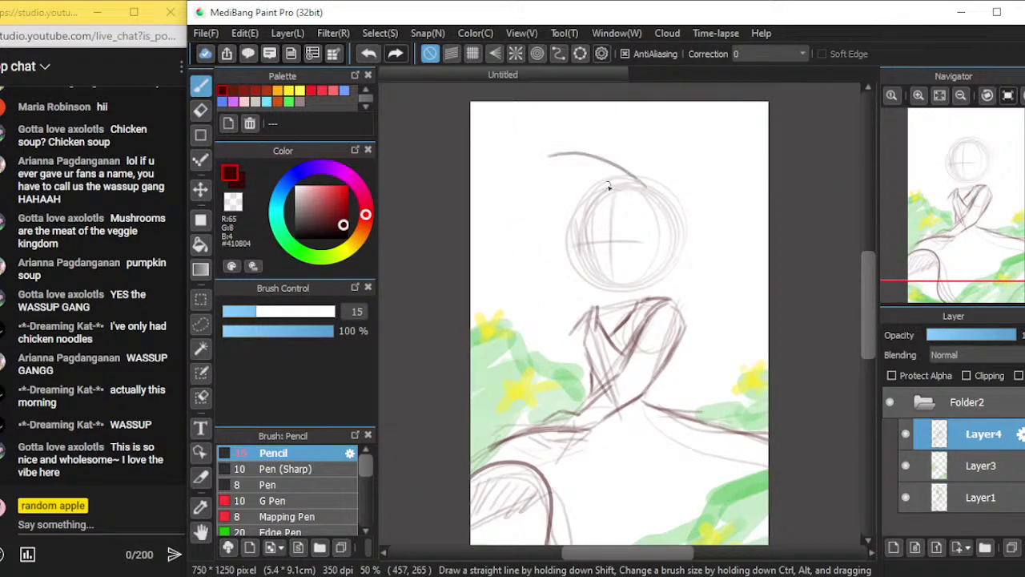
scroll(561, 168, "down", 1)
key("ctrl+z")
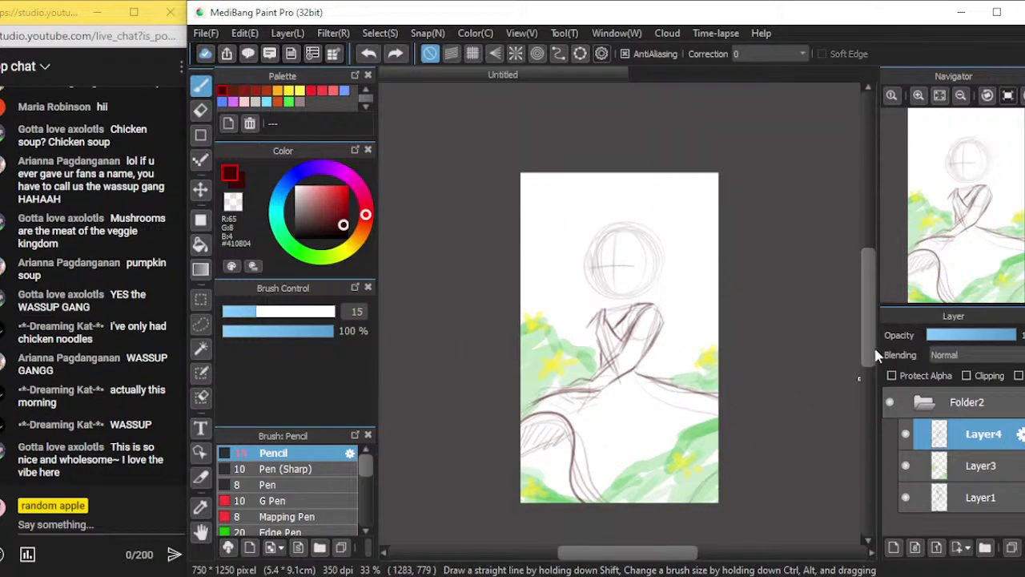
key("ctrl+z")
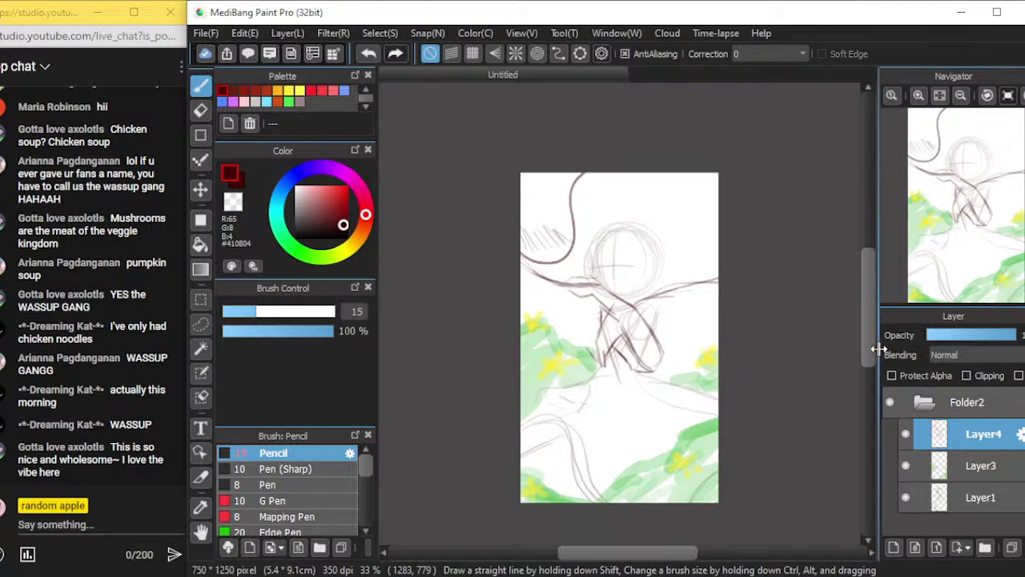
key("ctrl+z")
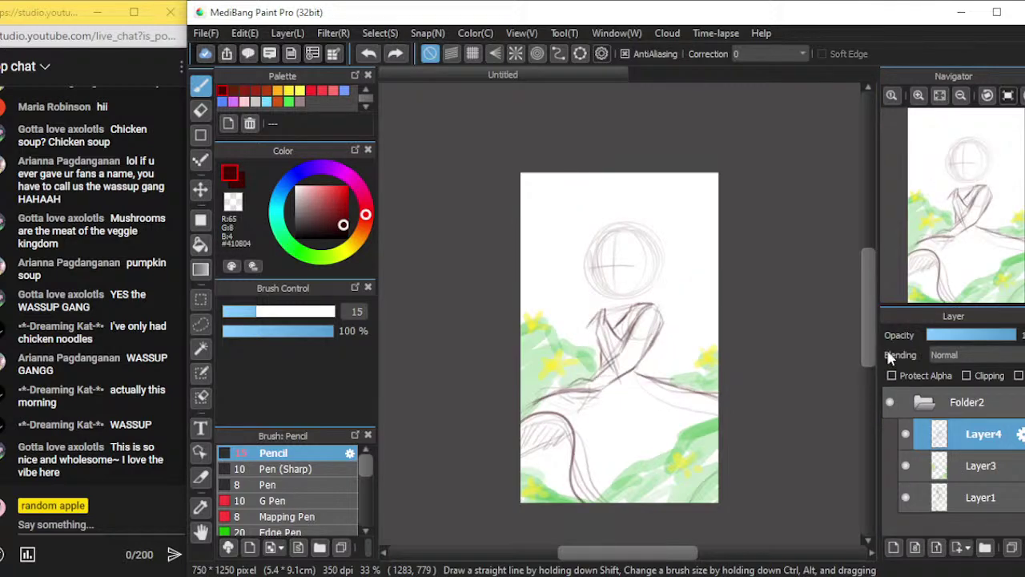
Sketch a large brim-like outline looping above and left of the head circle and sweeping across it down to the right
key("Right")
key("ctrl+plus")
key("ctrl+plus")
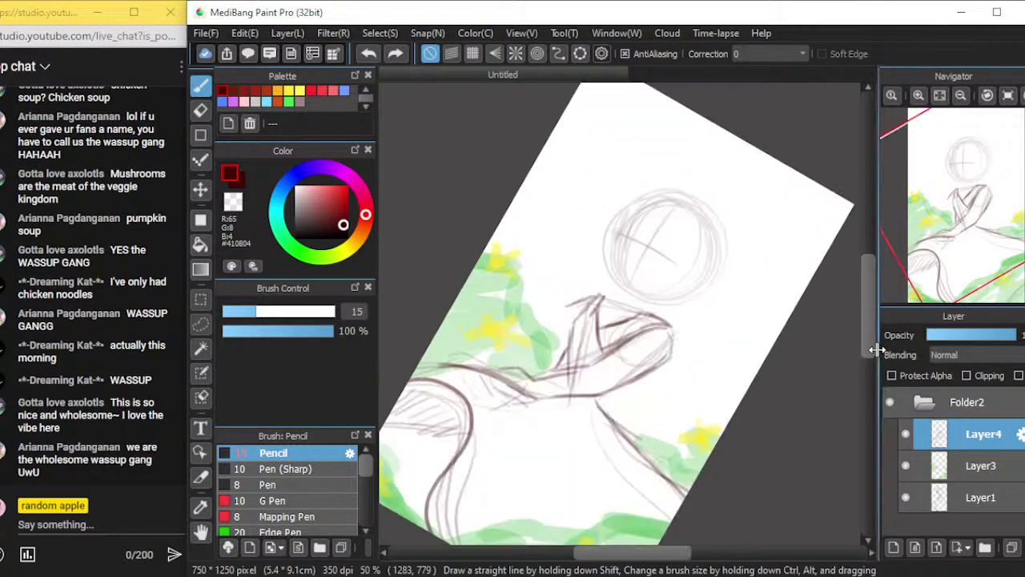
key("ctrl+plus")
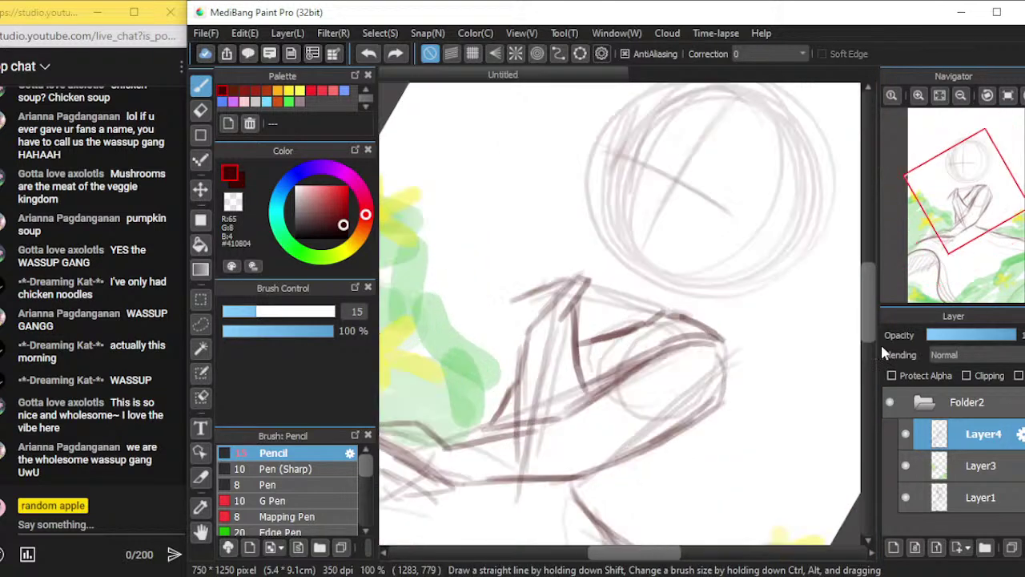
scroll(871, 320, "up", 4)
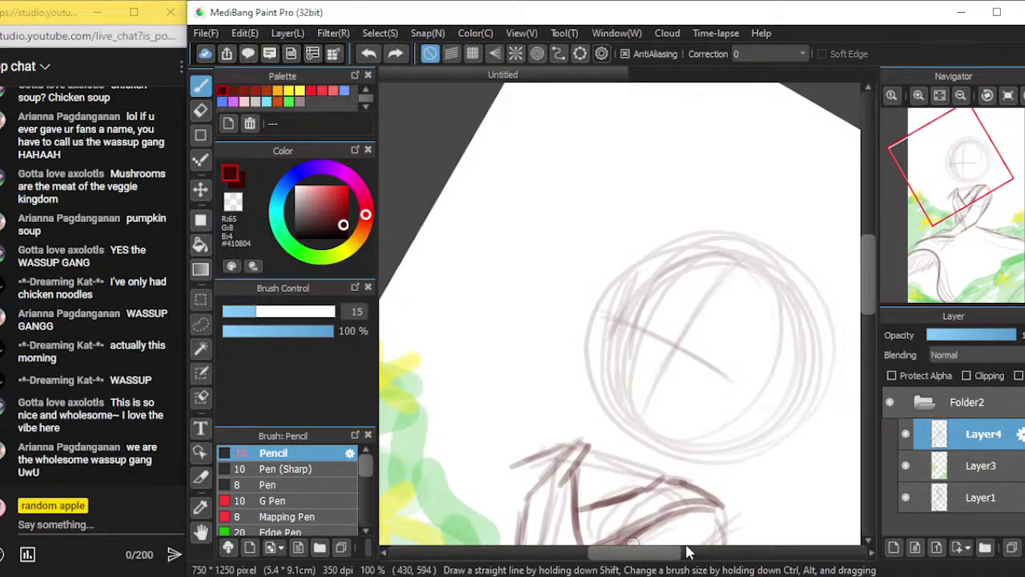
scroll(689, 555, "right", 6)
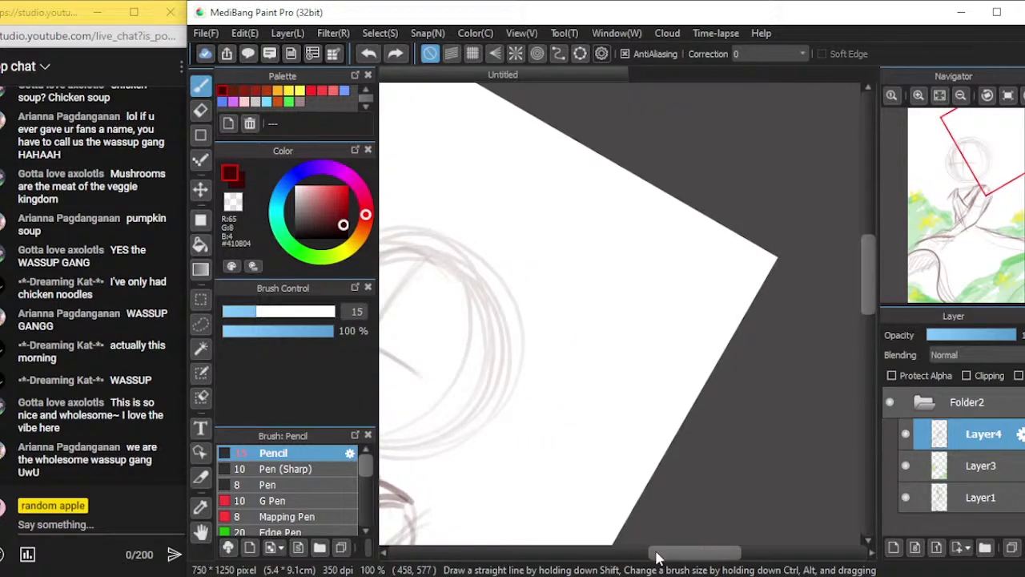
scroll(673, 561, "left", 5)
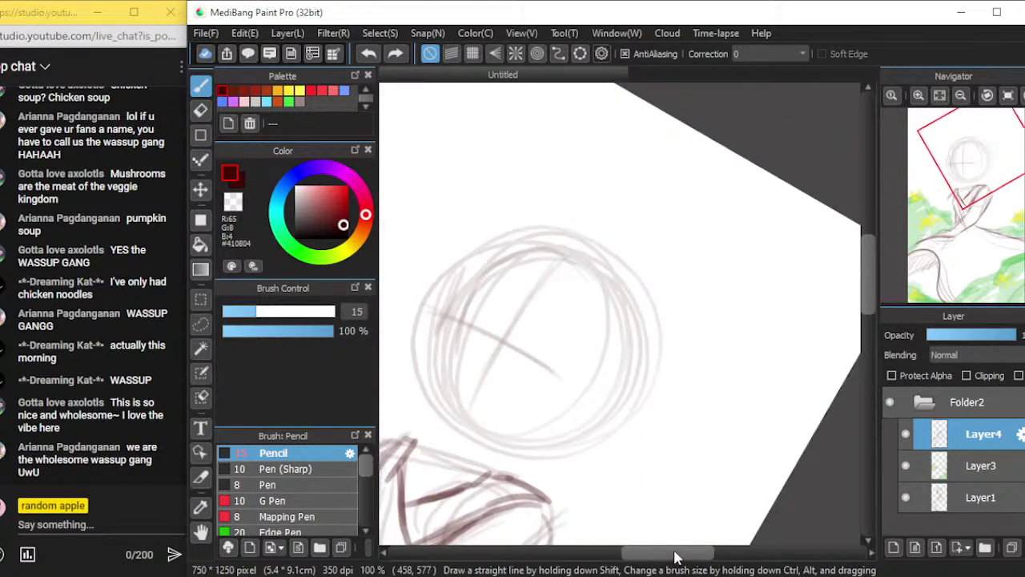
mouse_move(528, 250)
left_mouse_down()
mouse_move(527, 121)
mouse_move(592, 112)
left_mouse_up()
mouse_move(521, 161)
left_mouse_down()
mouse_move(590, 101)
mouse_move(563, 114)
mouse_move(663, 217)
left_mouse_up()
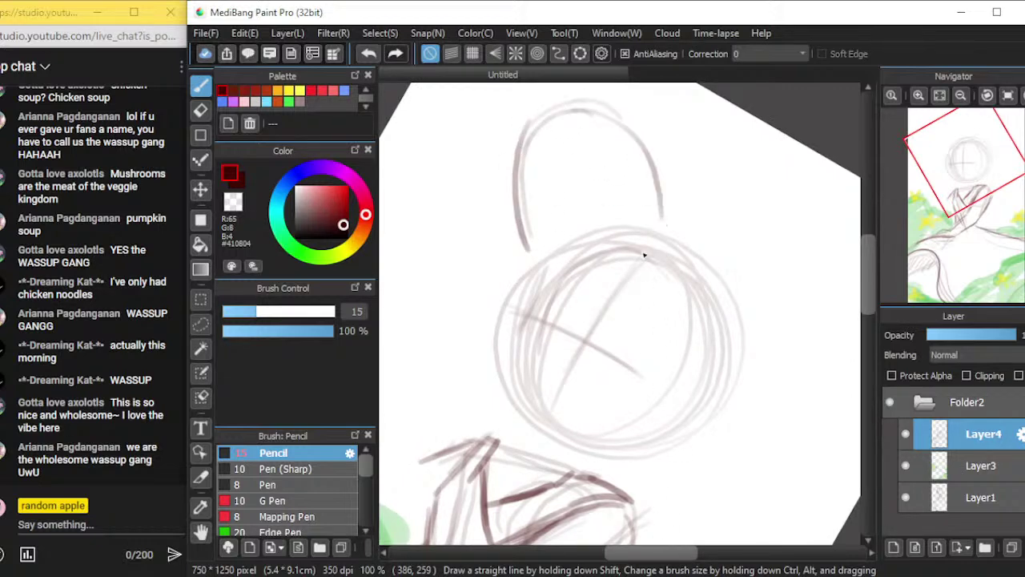
mouse_move(593, 106)
left_mouse_down()
mouse_move(664, 216)
mouse_move(696, 400)
left_mouse_up()
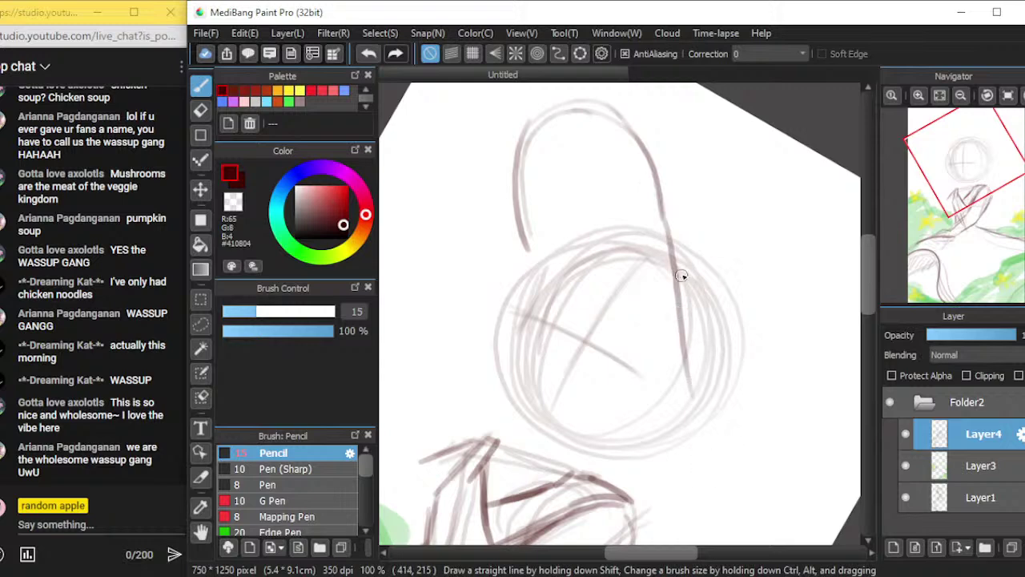
left_click_drag(681, 274, 761, 535)
left_click_drag(694, 412, 771, 519)
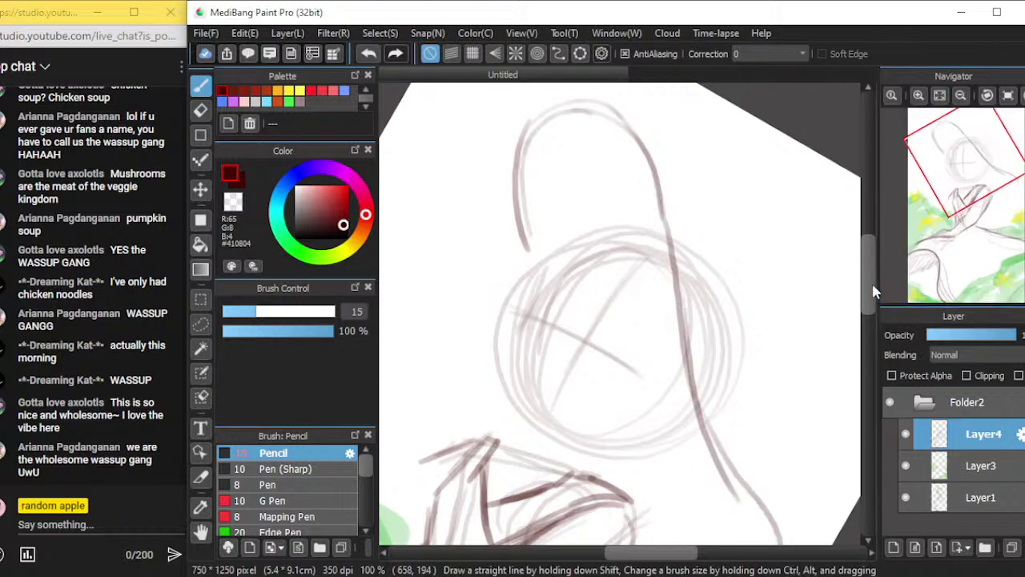
Round off the right end of the brim-like outline with a curved stroke turning back toward the figure
scroll(869, 453, "down", 5)
key("Up")
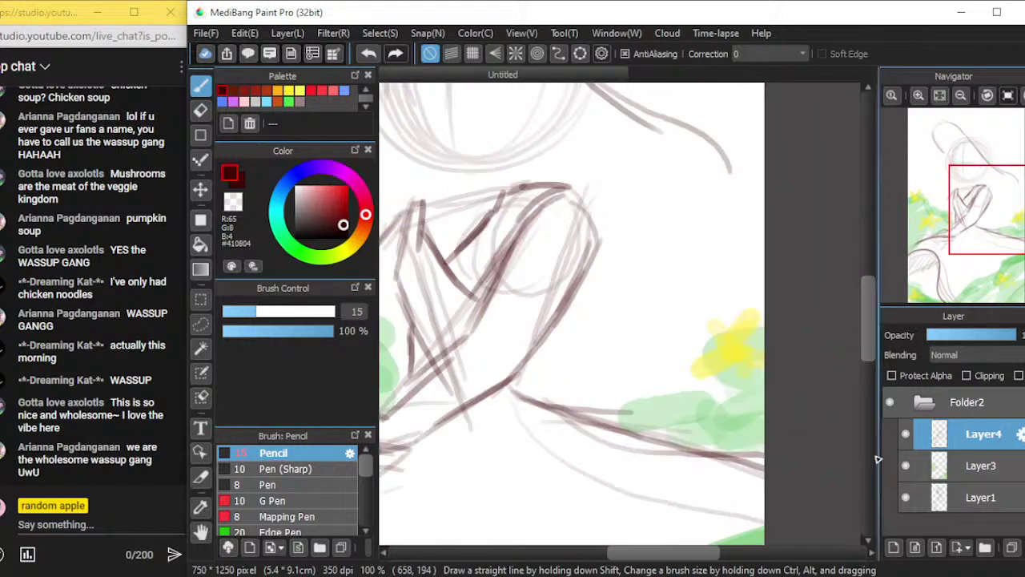
key("Left")
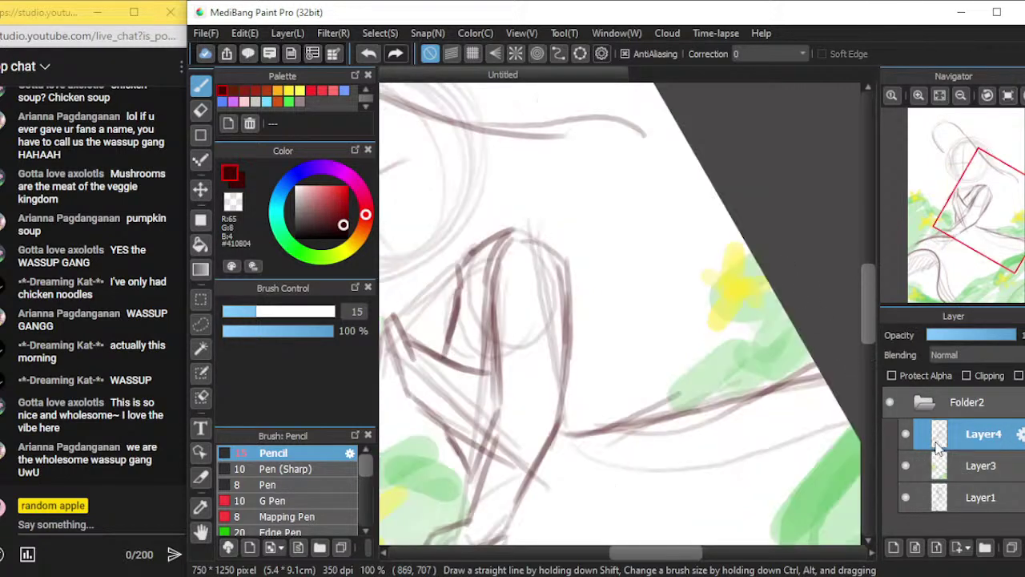
key("ctrl+Up")
key("ctrl+Down")
key("ctrl+Down")
key("ctrl+Down")
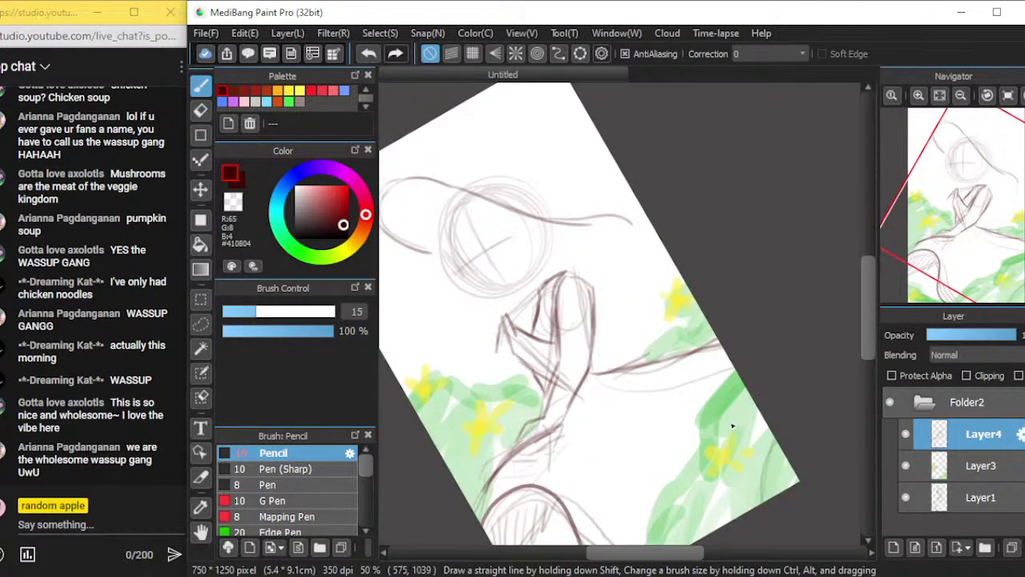
mouse_move(657, 555)
left_mouse_down()
mouse_move(619, 550)
mouse_move(634, 553)
left_mouse_up()
key("ctrl+Up")
scroll(874, 312, "up", 3)
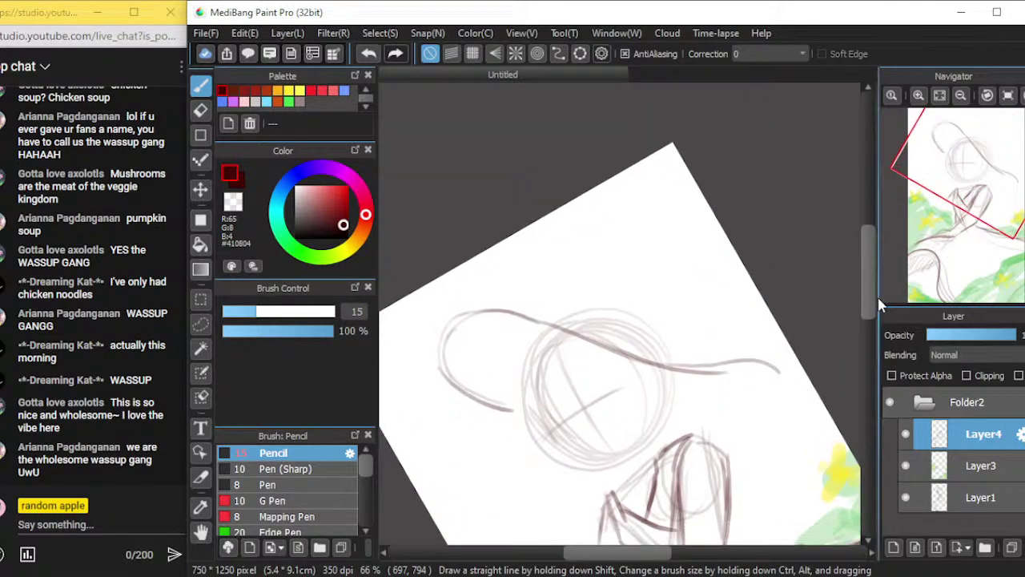
mouse_move(786, 350)
left_mouse_down()
mouse_move(762, 384)
mouse_move(779, 355)
mouse_move(773, 389)
mouse_move(774, 380)
mouse_move(735, 400)
left_mouse_up()
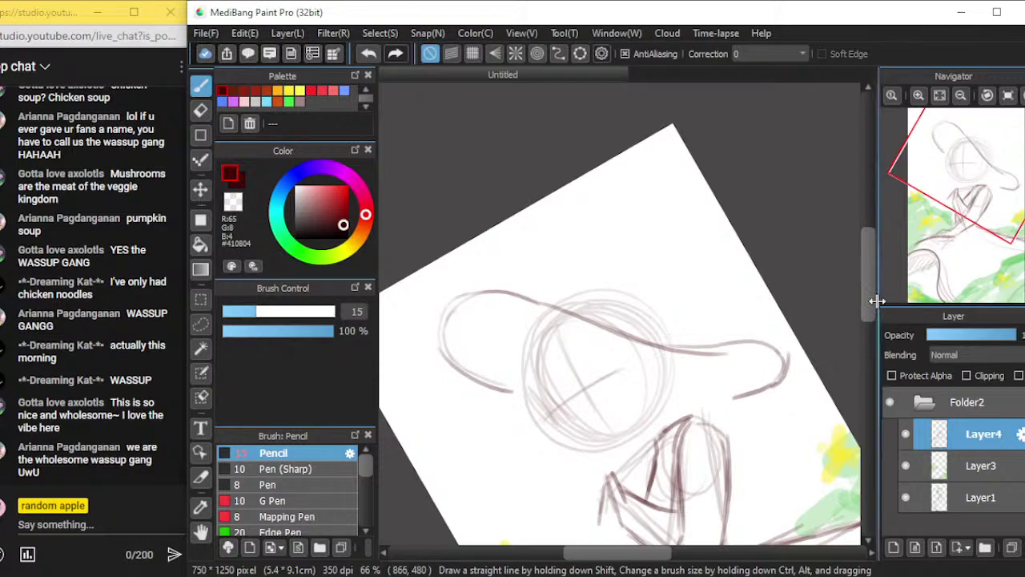
Reset the canvas rotation to upright and bring the head and upper body into view
left_click(1008, 95)
key("ctrl+plus")
key("ctrl+minus")
left_click_drag(865, 293, 862, 328)
Sketch a short vertical stroke joining the upper and lower edges of the brim's right end
mouse_move(661, 210)
left_mouse_down()
mouse_move(663, 249)
mouse_move(725, 335)
mouse_move(725, 359)
left_mouse_up()
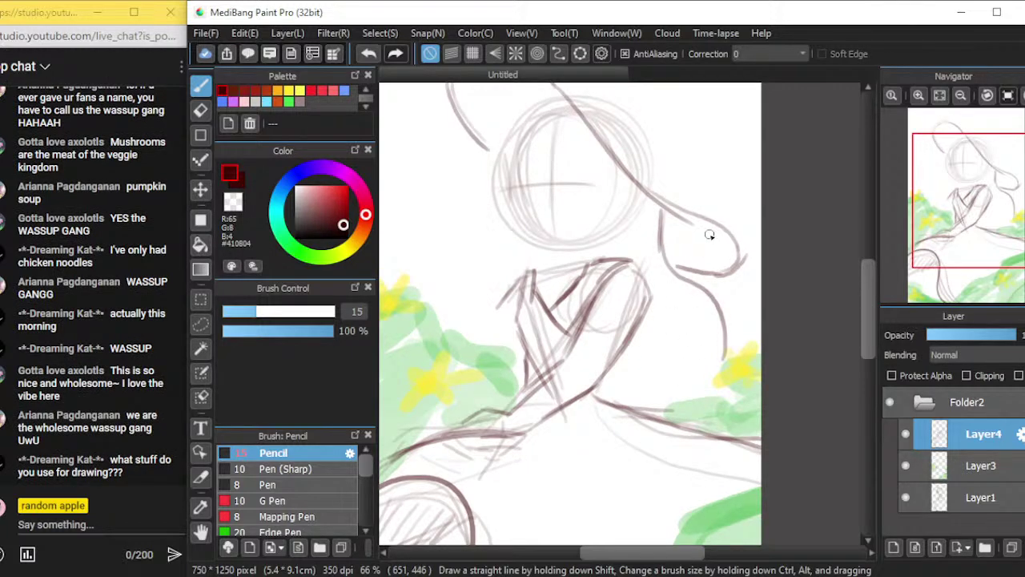
key("ctrl+z")
key("ctrl+z")
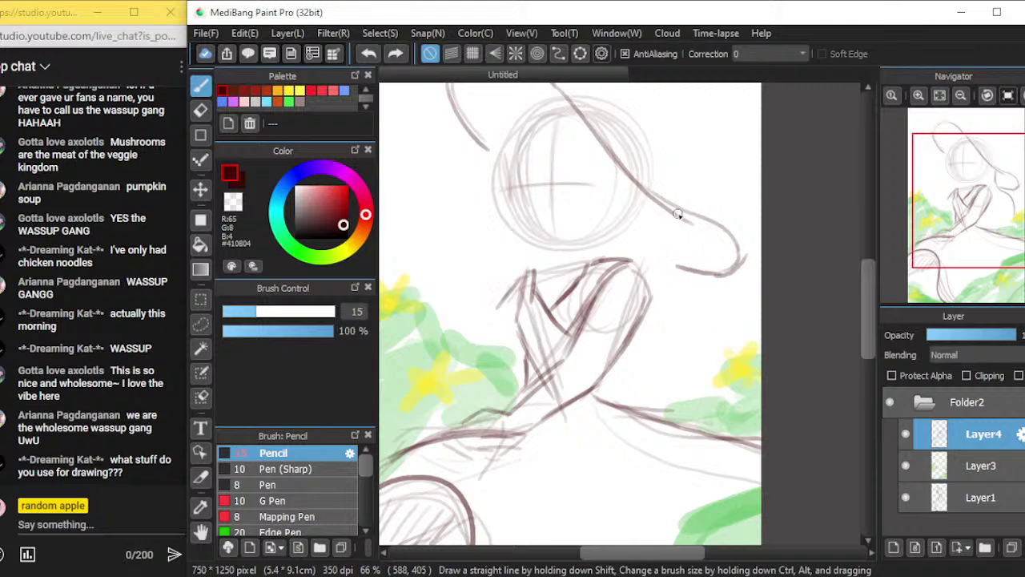
left_click_drag(675, 210, 675, 263)
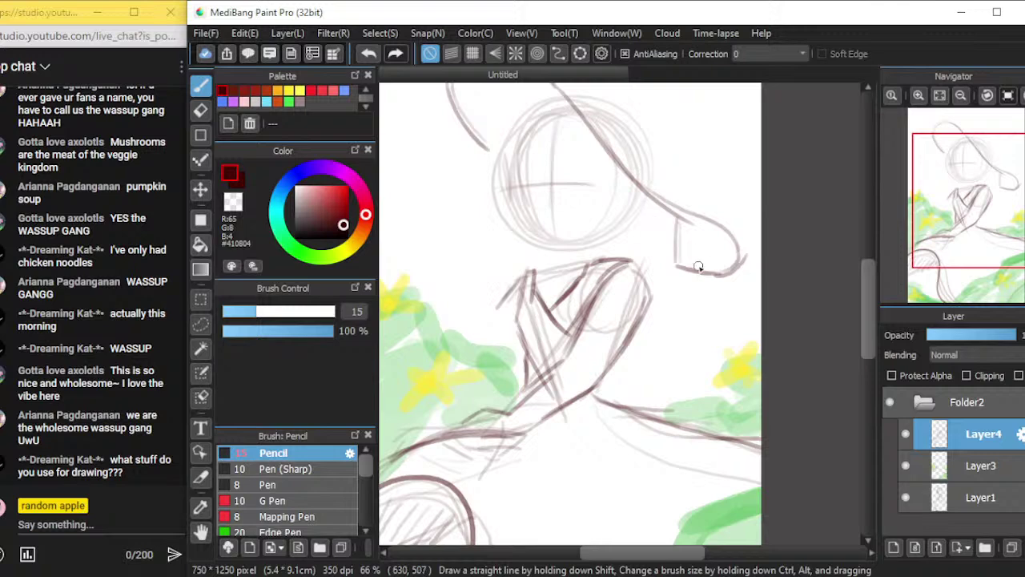
left_click_drag(677, 211, 677, 269)
mouse_move(666, 337)
left_mouse_down()
mouse_move(672, 352)
mouse_move(678, 331)
mouse_move(696, 344)
left_mouse_up()
left_click_drag(710, 321, 714, 331)
left_click(704, 306)
mouse_move(715, 296)
left_mouse_down()
mouse_move(730, 332)
mouse_move(749, 325)
left_mouse_up()
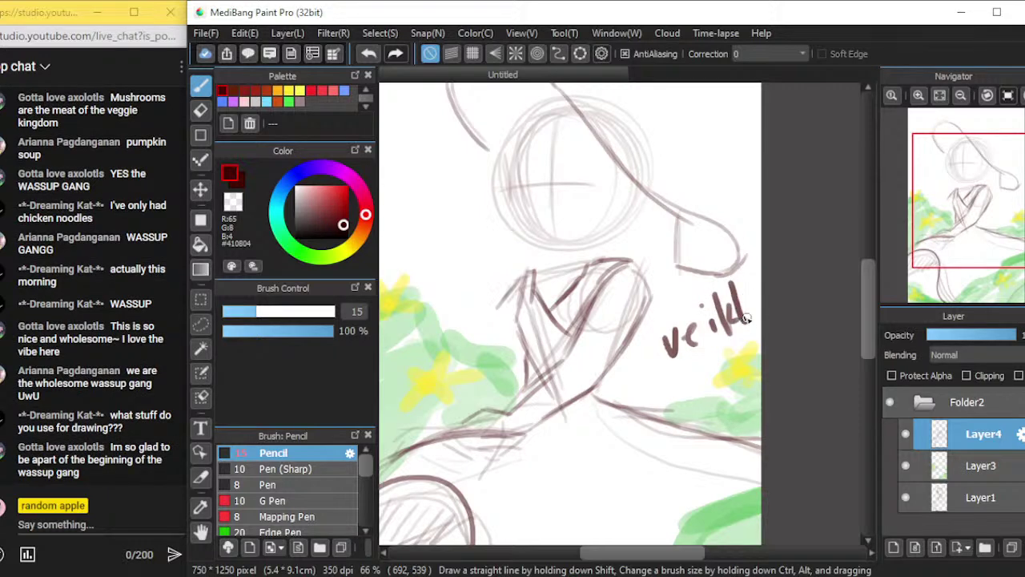
left_click_drag(746, 290, 761, 327)
key("ctrl+z")
key("ctrl+z")
key("ctrl+z")
key("ctrl+z")
key("ctrl+z")
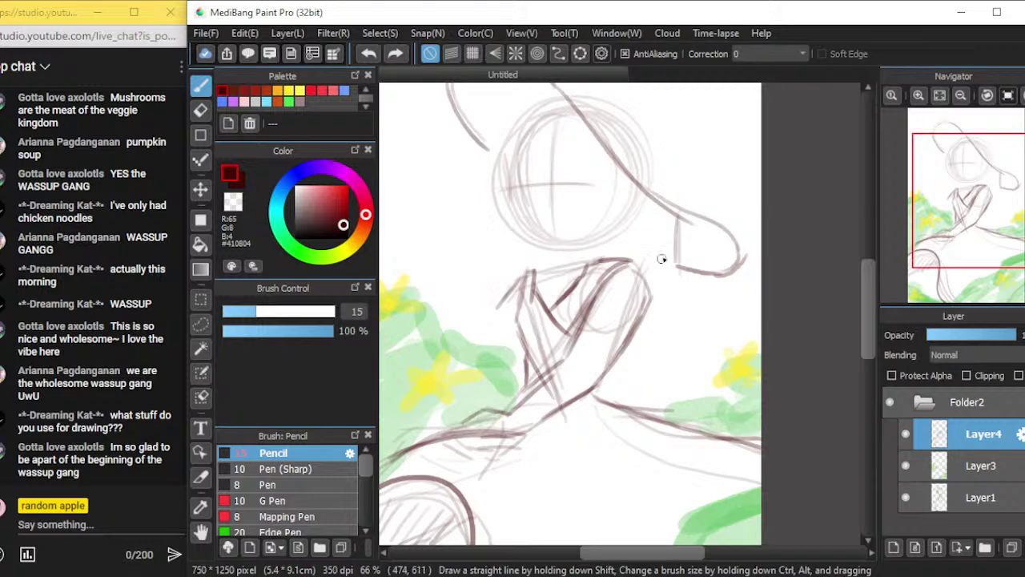
Reinforce the short vertical stroke and darken the upper outline of the brim's right end
left_click_drag(670, 210, 679, 261)
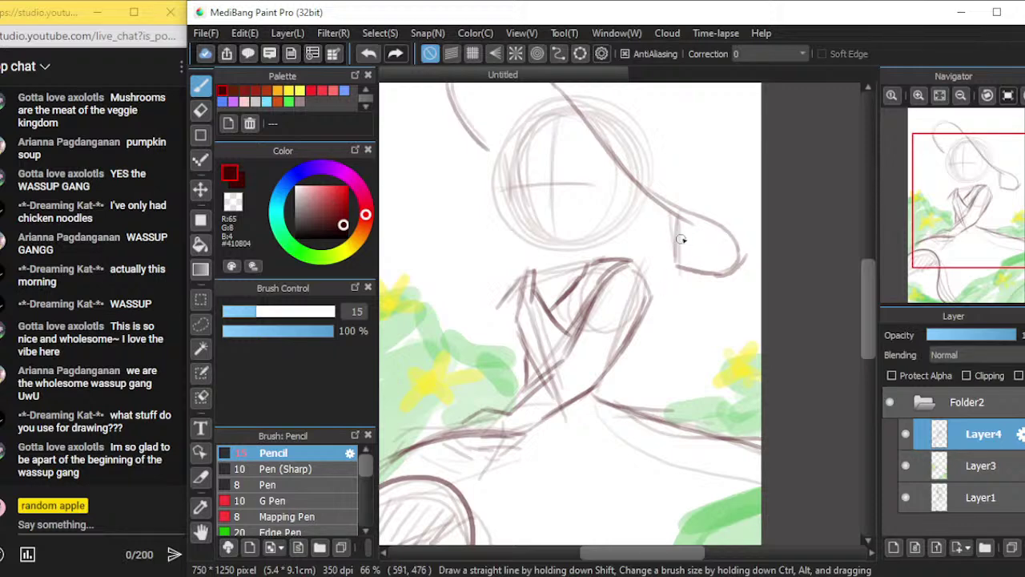
mouse_move(643, 172)
left_mouse_down()
mouse_move(690, 207)
mouse_move(678, 214)
mouse_move(713, 231)
left_mouse_up()
left_click_drag(674, 203, 734, 239)
left_click_drag(692, 206, 738, 260)
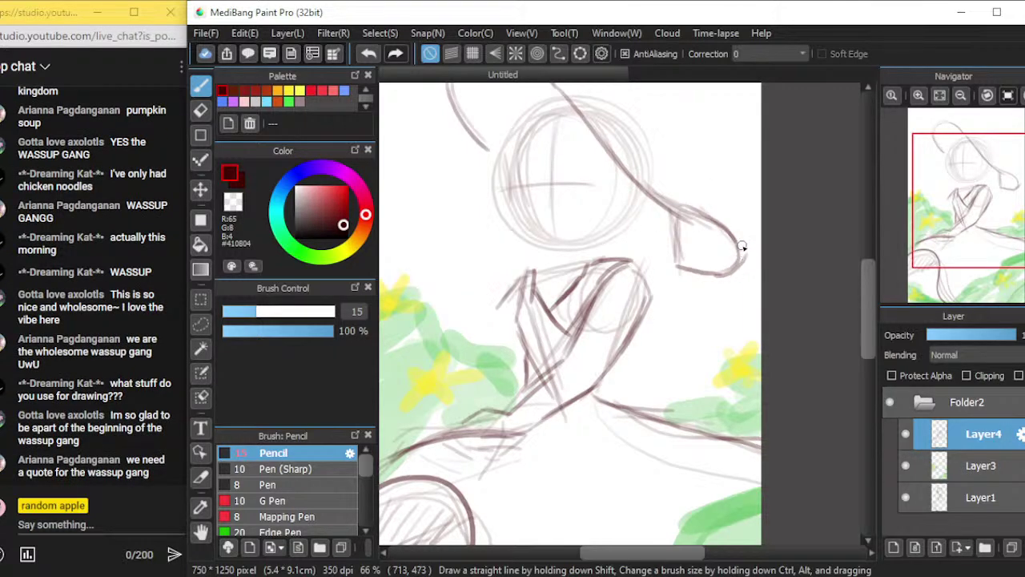
mouse_move(418, 218)
left_mouse_down()
mouse_move(426, 266)
mouse_move(430, 221)
mouse_move(442, 234)
mouse_move(414, 254)
mouse_move(439, 245)
left_mouse_up()
key("ctrl+z")
key("ctrl+z")
left_click_drag(427, 234, 441, 234)
key("ctrl+z")
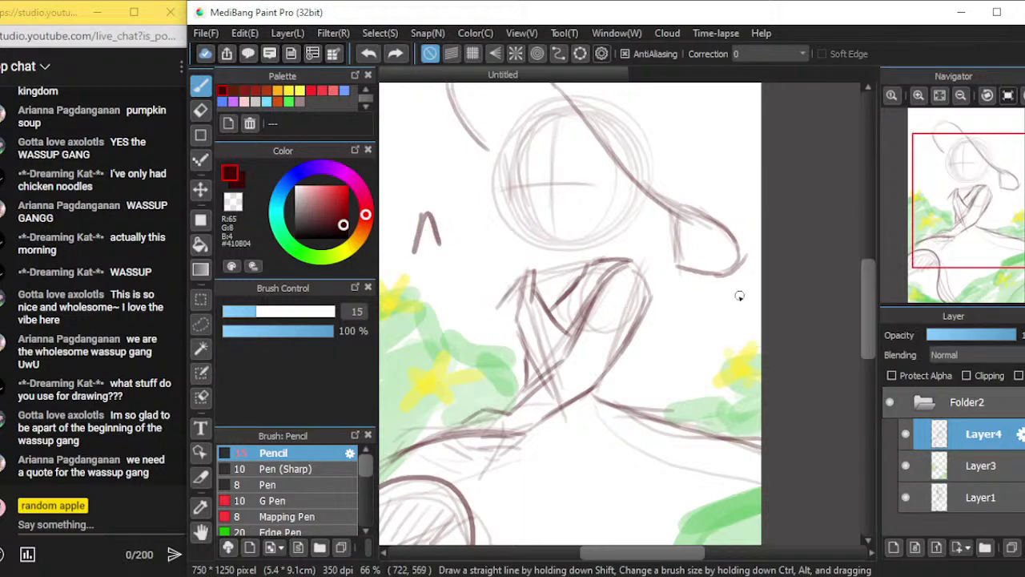
key("ctrl+z")
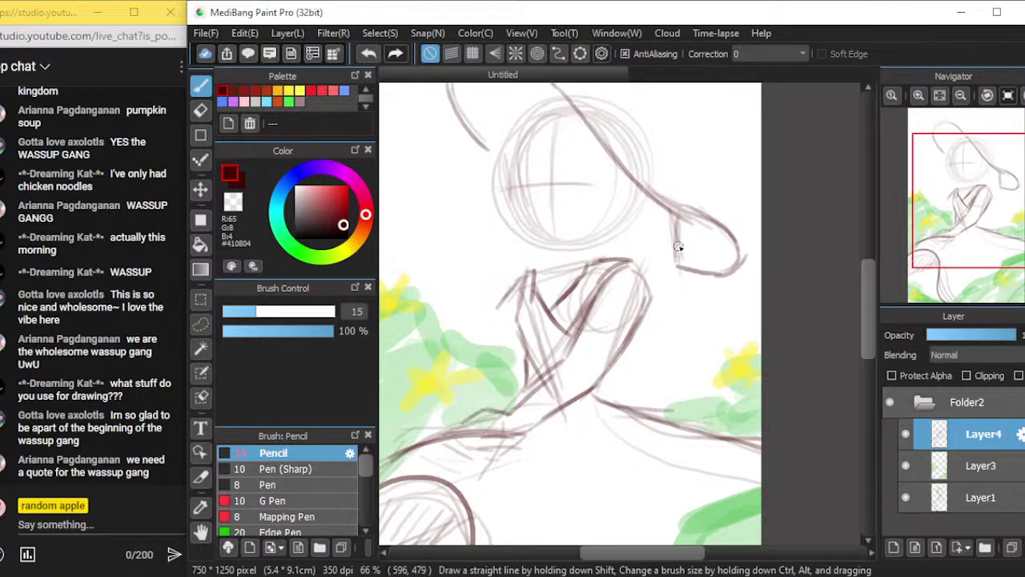
Undo the vertical stroke and the darkened outline at the brim's right end
left_click_drag(673, 216, 679, 269)
key("ctrl")
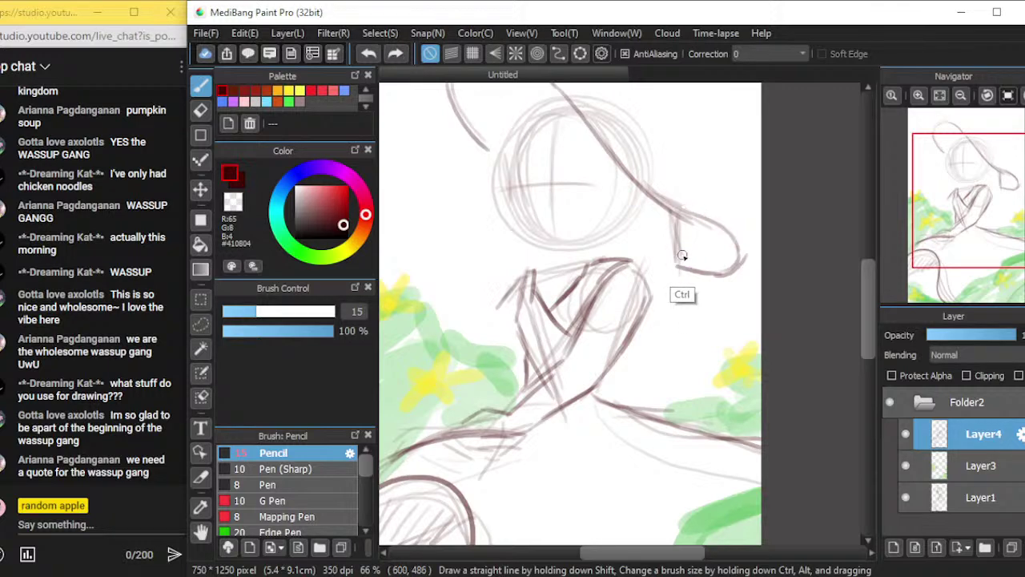
key("ctrl")
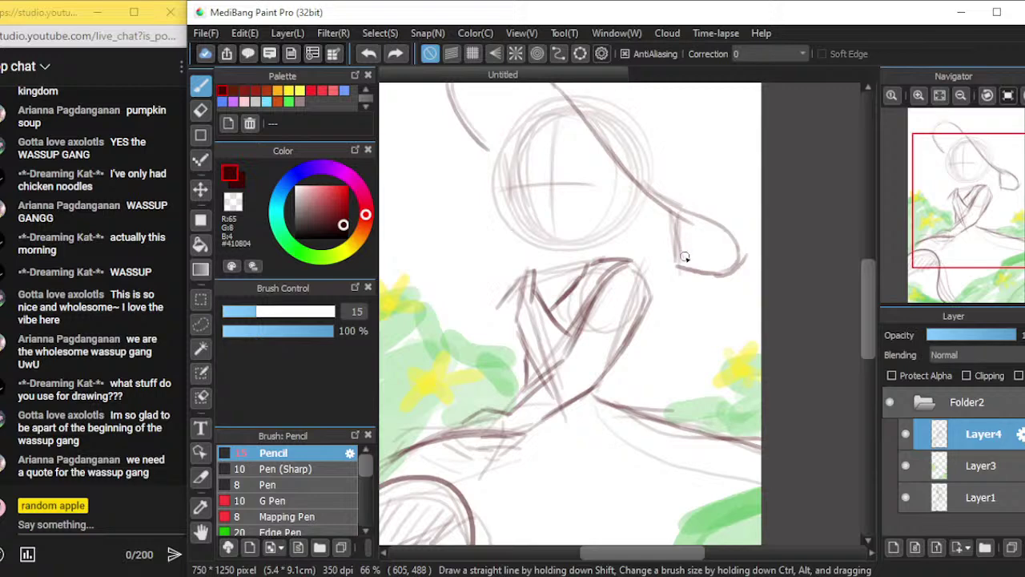
key("ctrl")
key("ctrl+z")
key("ctrl+z")
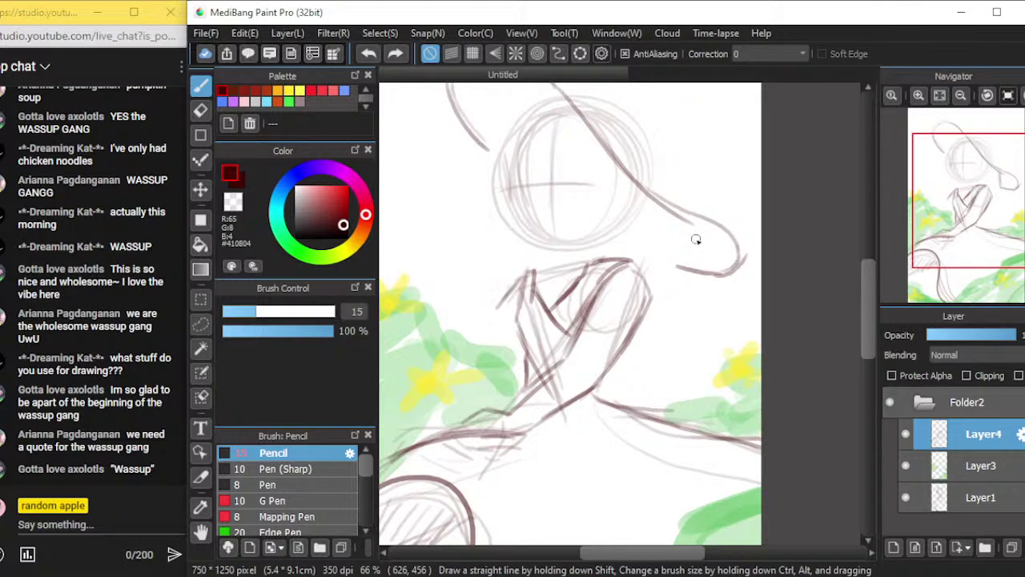
Retrace the upper outline of the brim's right end with a darker stroke curving around its tip
mouse_move(665, 202)
left_mouse_down()
mouse_move(733, 257)
mouse_move(717, 229)
mouse_move(736, 279)
left_mouse_up()
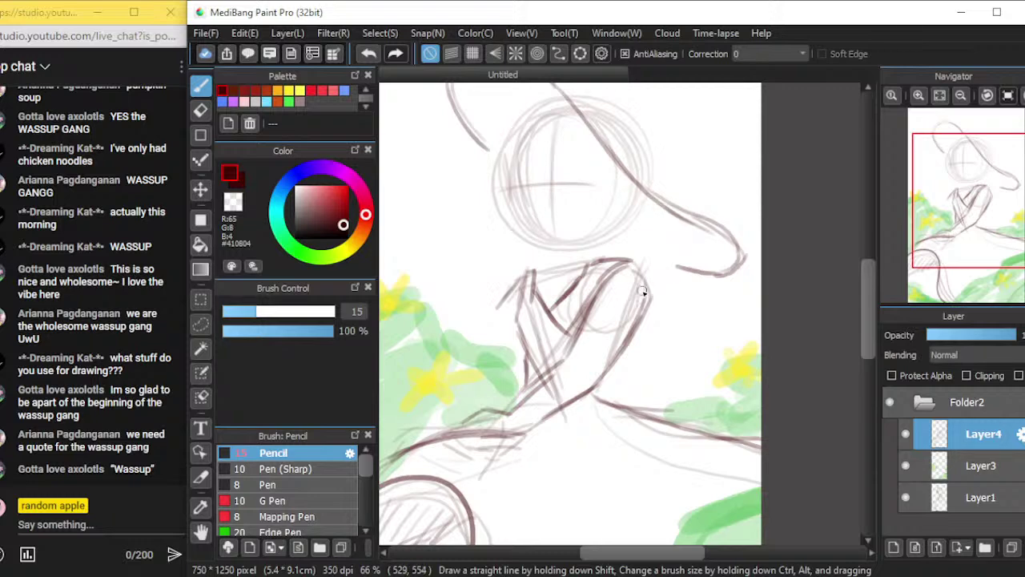
mouse_move(676, 222)
left_mouse_down()
mouse_move(677, 285)
mouse_move(714, 350)
mouse_move(707, 372)
left_mouse_up()
key("ctrl+z")
key("ctrl+z")
mouse_move(868, 330)
left_mouse_down()
mouse_move(867, 287)
mouse_move(869, 312)
left_mouse_up()
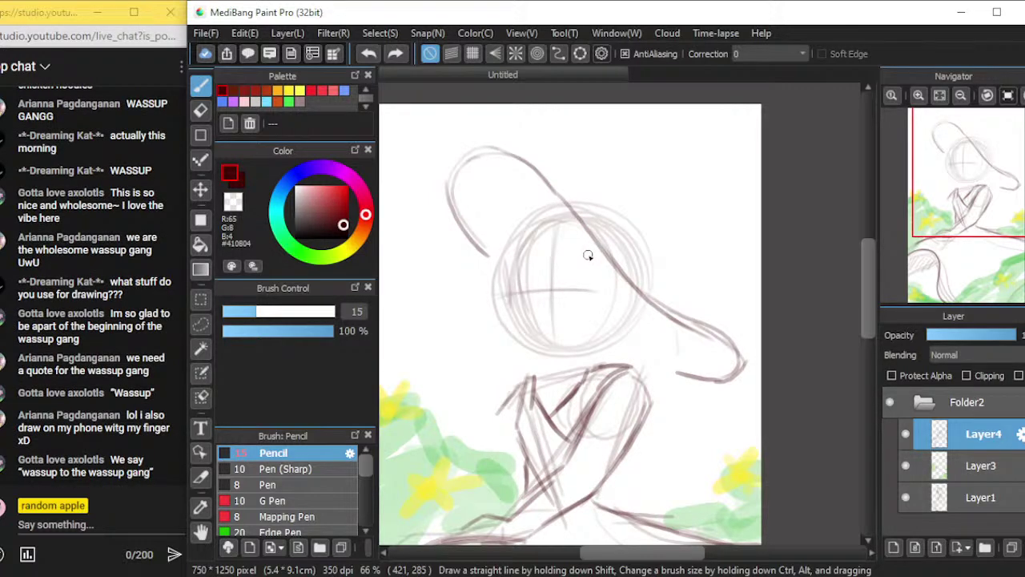
mouse_move(563, 188)
left_mouse_down()
mouse_move(638, 193)
mouse_move(599, 184)
mouse_move(640, 213)
mouse_move(575, 184)
mouse_move(656, 207)
mouse_move(623, 187)
mouse_move(655, 197)
mouse_move(673, 235)
left_mouse_up()
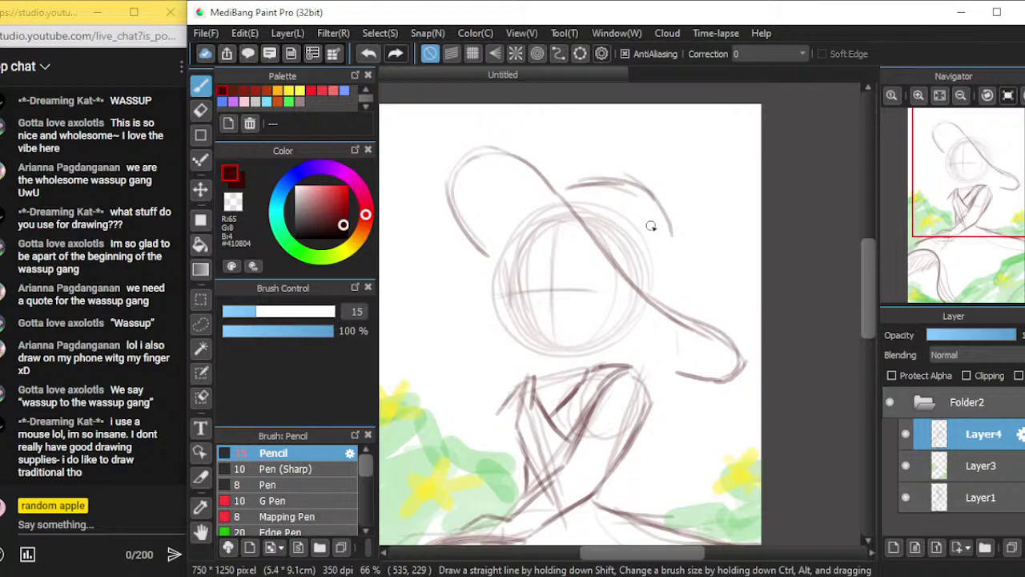
key("ctrl+z")
key("ctrl+z")
key("ctrl+z")
key("ctrl+z")
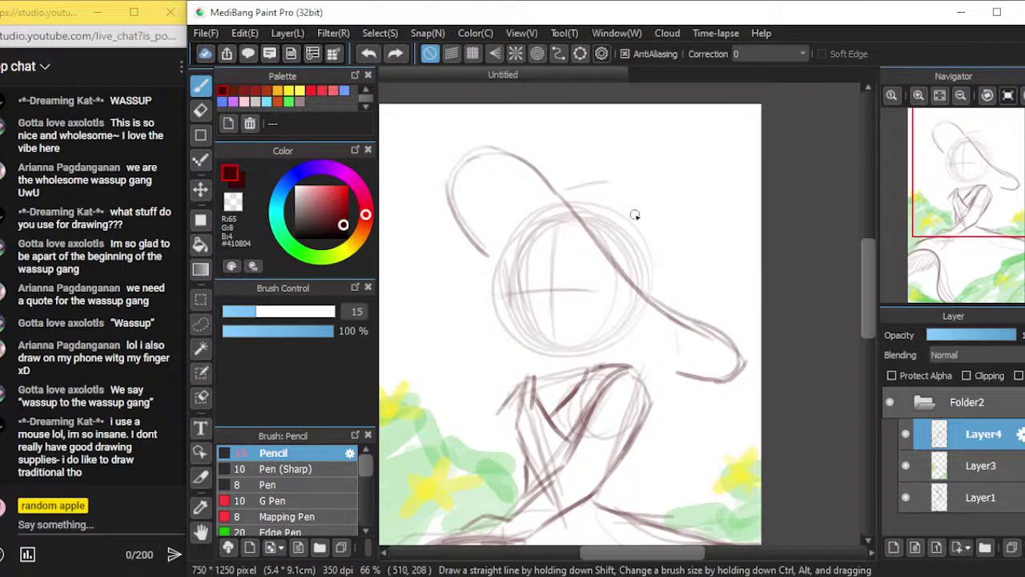
mouse_move(584, 192)
left_mouse_down()
mouse_move(555, 196)
mouse_move(636, 222)
mouse_move(575, 197)
mouse_move(570, 182)
mouse_move(644, 210)
left_mouse_up()
key("ctrl+z")
key("ctrl+z")
key("ctrl+z")
Sketch a crown arc from the brim line above the head circle, curving over and down its right side
left_click_drag(561, 198, 624, 202)
left_click_drag(563, 198, 655, 222)
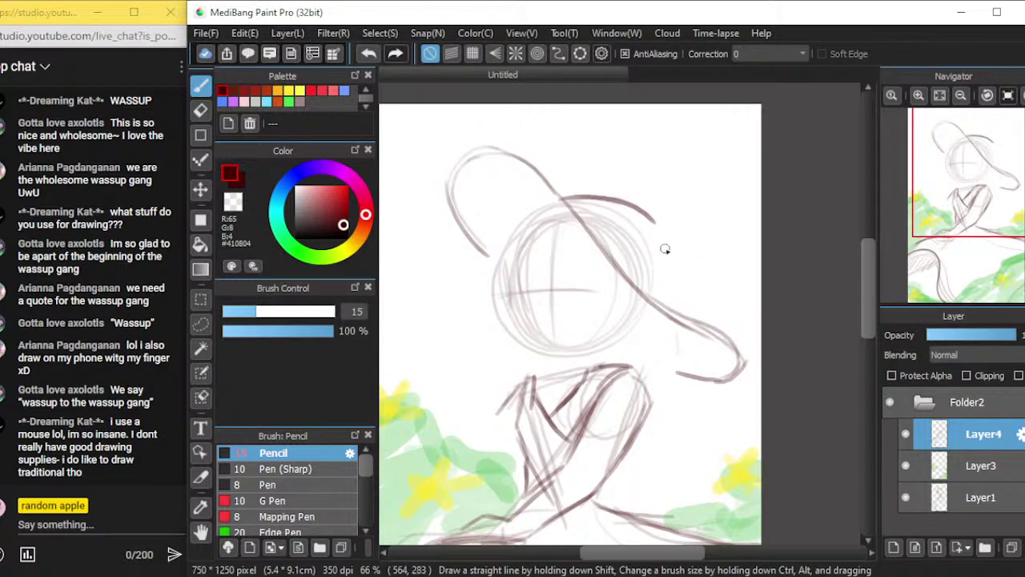
mouse_move(651, 220)
left_mouse_down()
mouse_move(665, 258)
mouse_move(655, 290)
left_mouse_up()
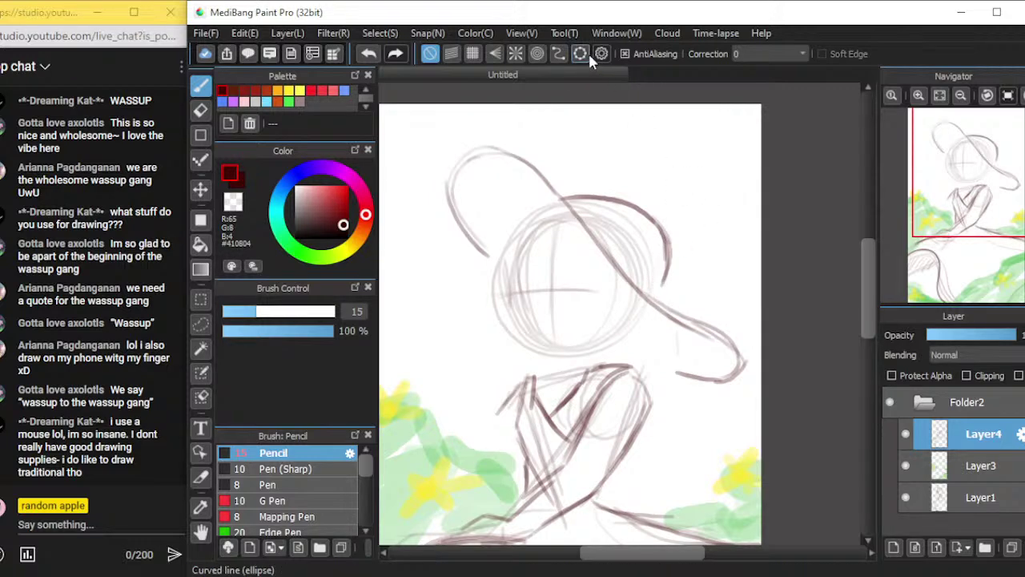
Enable time-lapse recording for the drawing
left_click(710, 35)
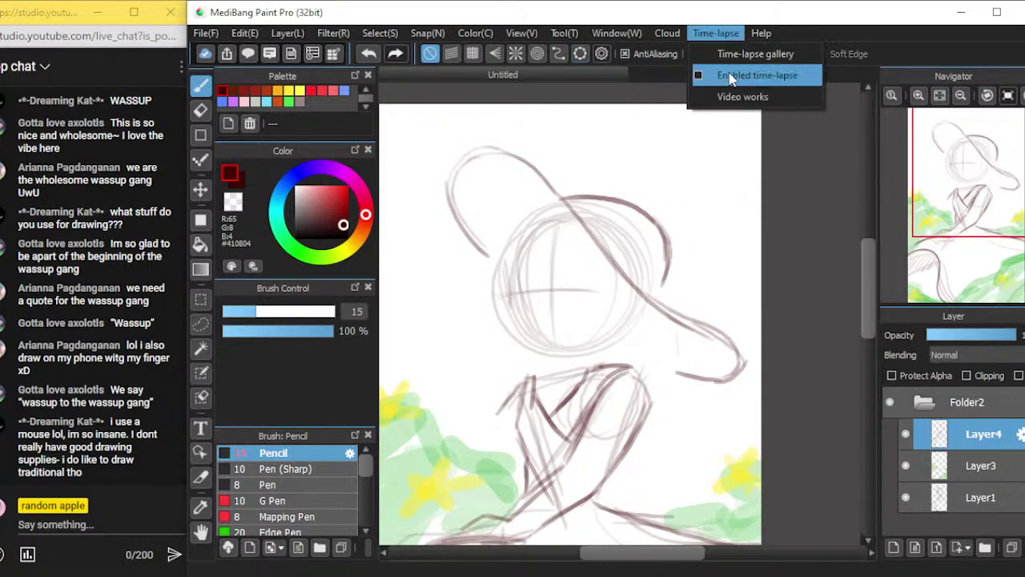
left_click(704, 77)
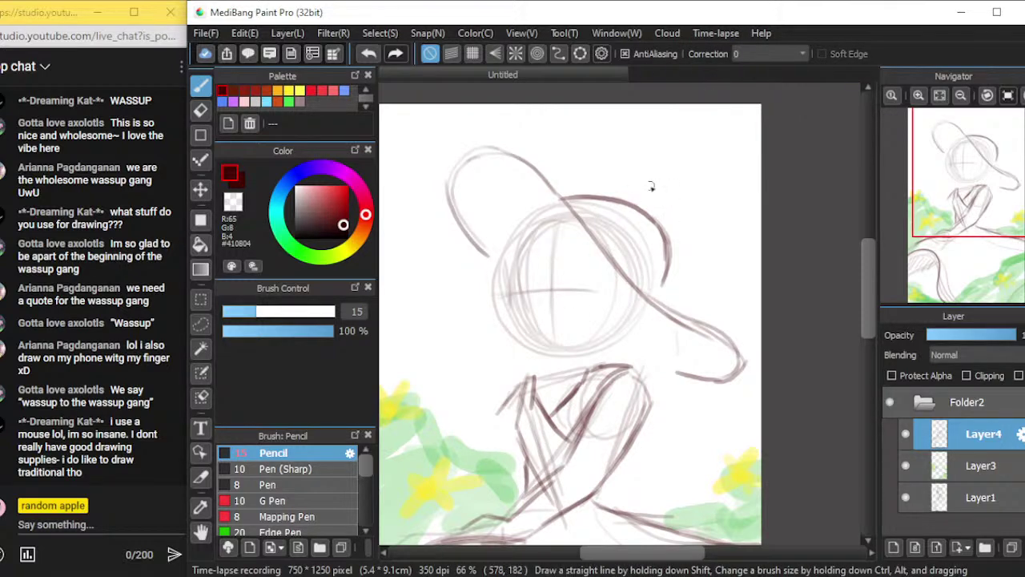
Darken the crown arc, extend it down to meet the brim line, and retrace the top of the brim's left loop
mouse_move(570, 195)
left_mouse_down()
mouse_move(607, 193)
mouse_move(658, 220)
mouse_move(649, 228)
mouse_move(666, 237)
mouse_move(664, 285)
left_mouse_up()
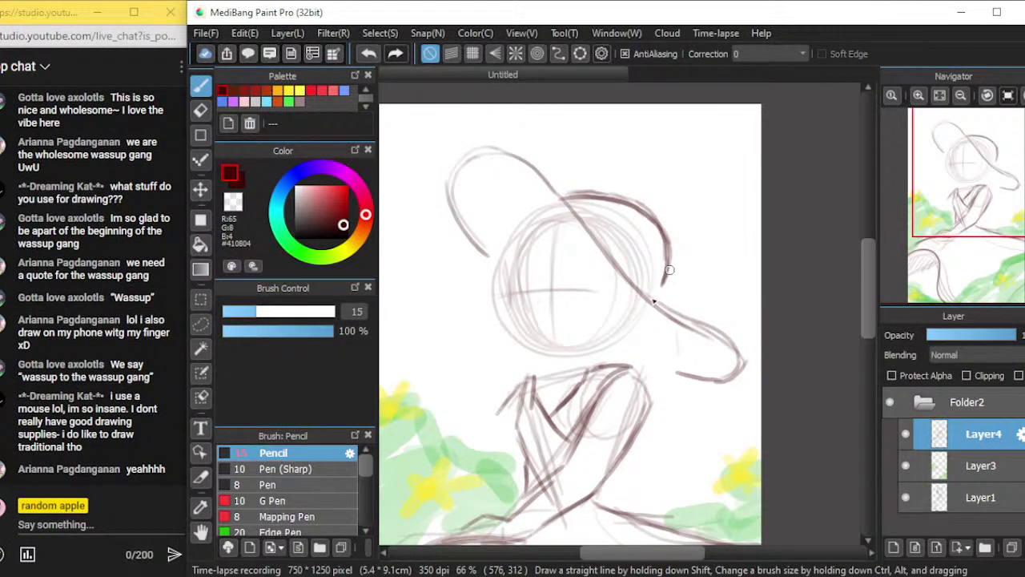
left_click_drag(659, 224, 656, 298)
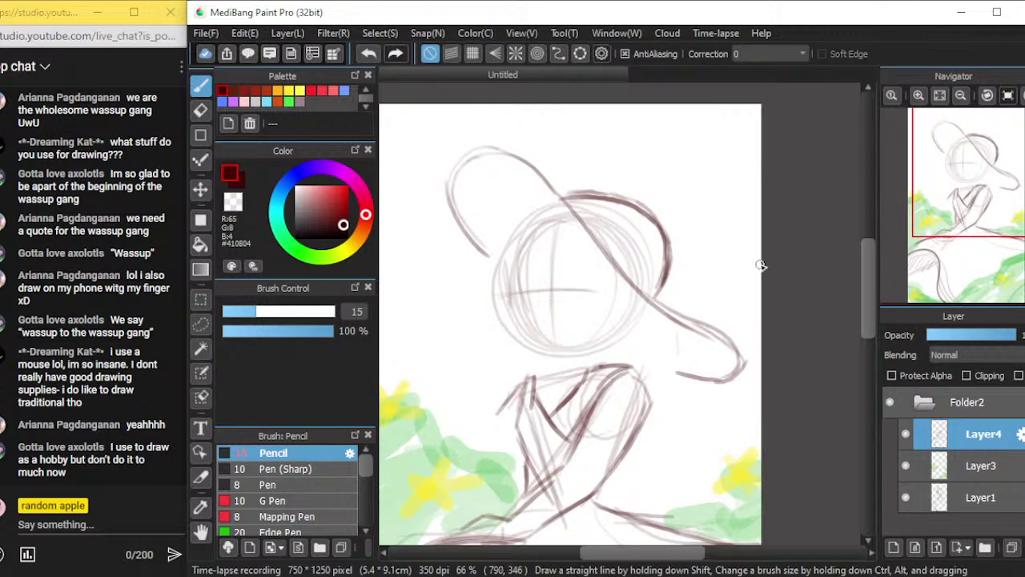
left_click_drag(478, 156, 507, 152)
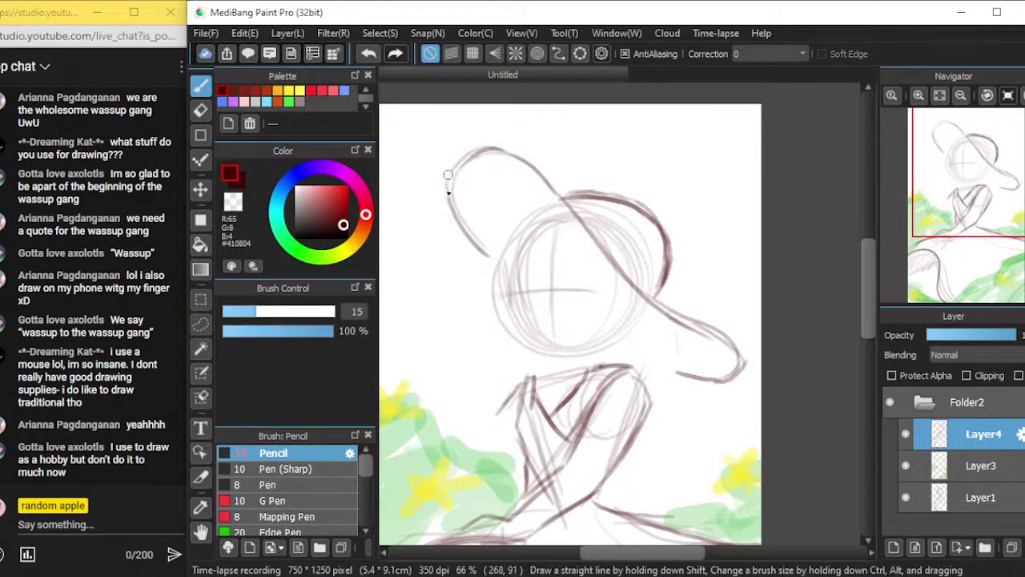
left_click_drag(691, 132, 705, 127)
mouse_move(735, 197)
left_mouse_down()
mouse_move(688, 315)
mouse_move(721, 397)
left_mouse_up()
key("ctrl+z")
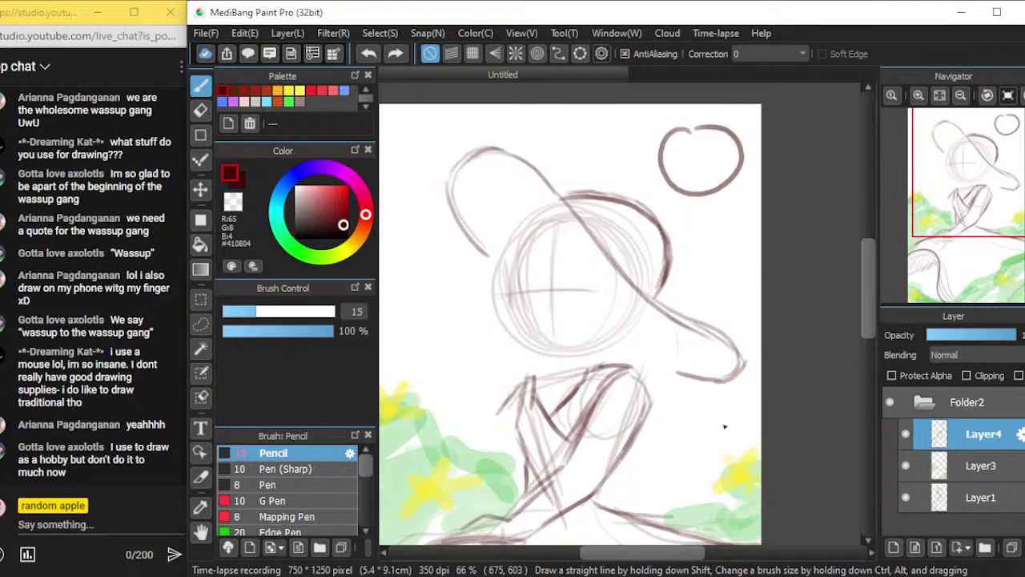
key("ctrl+z")
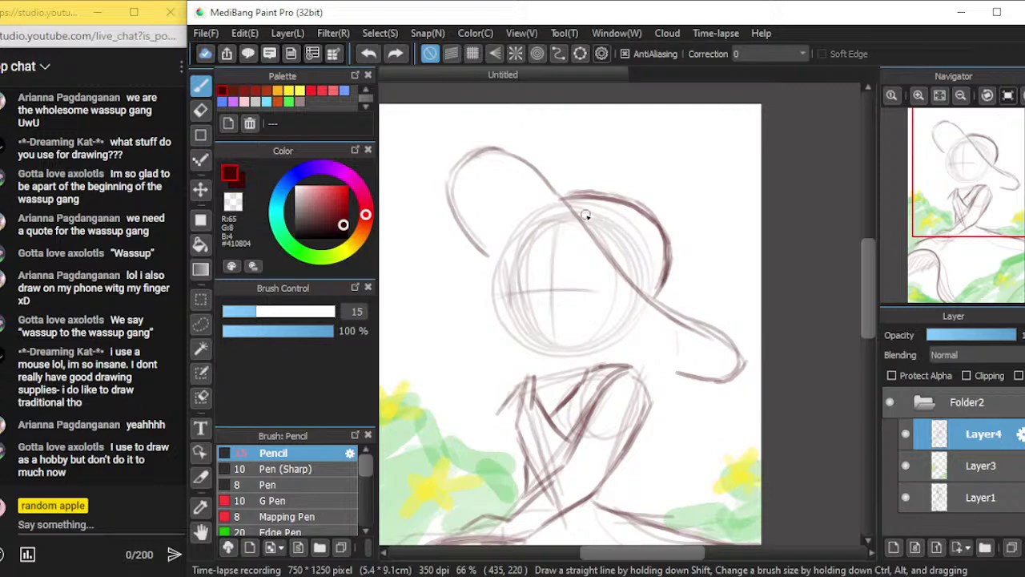
mouse_move(559, 198)
left_mouse_down()
mouse_move(504, 210)
mouse_move(486, 257)
left_mouse_up()
mouse_move(513, 209)
left_mouse_down()
mouse_move(484, 269)
mouse_move(520, 289)
left_mouse_up()
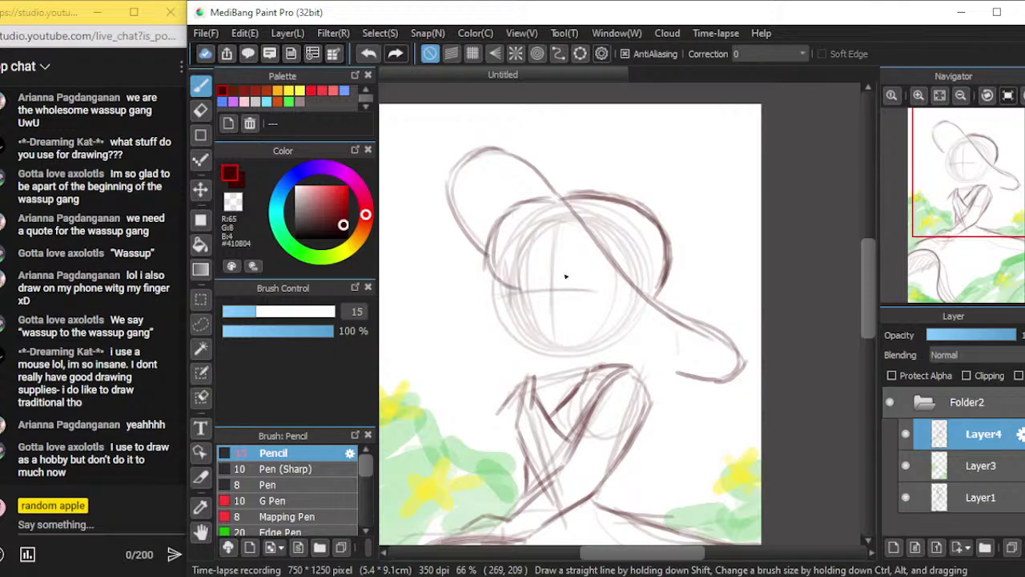
key("ctrl+z")
key("ctrl+z")
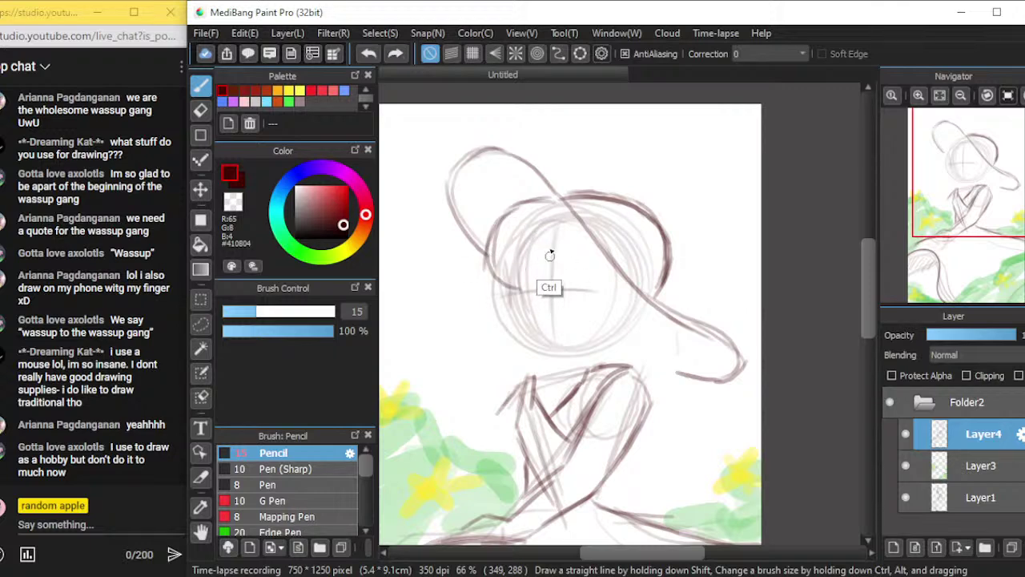
key("ctrl+z")
key("ctrl+z")
key("ctrl+z")
key("ctrl+z")
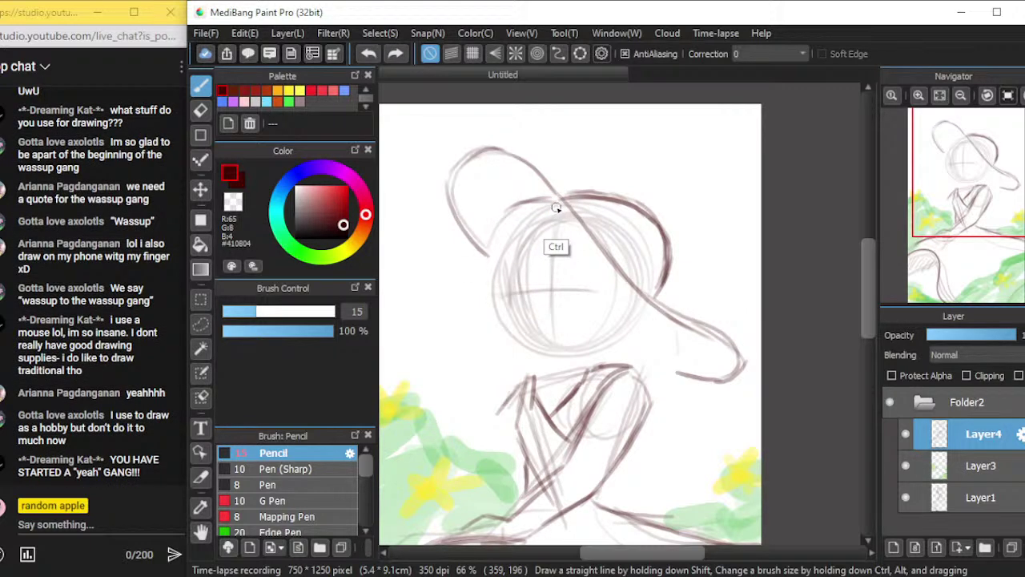
key("ctrl+z")
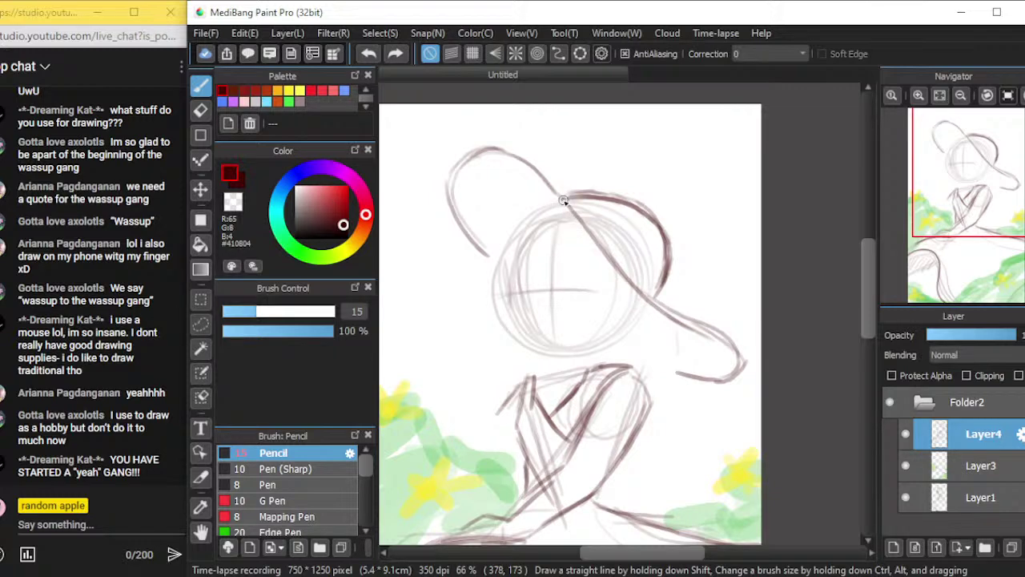
Sketch a curve from the crown's start over the head circle's upper left down to the brim's left end
mouse_move(559, 203)
left_mouse_down()
mouse_move(526, 214)
mouse_move(501, 241)
left_mouse_up()
key("ctrl+z")
left_click_drag(558, 202, 529, 206)
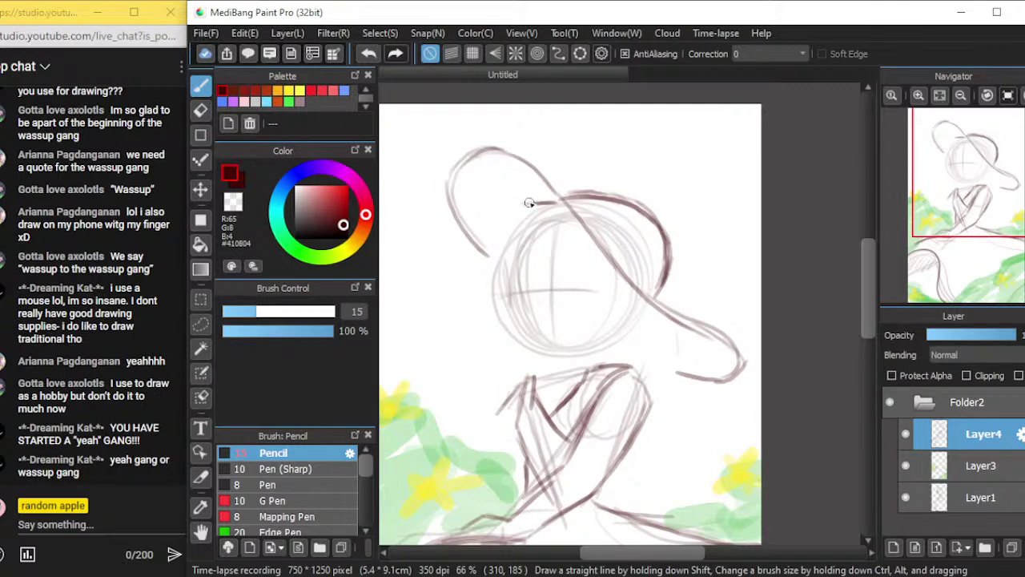
mouse_move(552, 200)
left_mouse_down()
mouse_move(511, 207)
mouse_move(487, 246)
left_mouse_up()
mouse_move(509, 212)
left_mouse_down()
mouse_move(487, 253)
mouse_move(497, 278)
mouse_move(483, 285)
left_mouse_up()
key("ctrl+z")
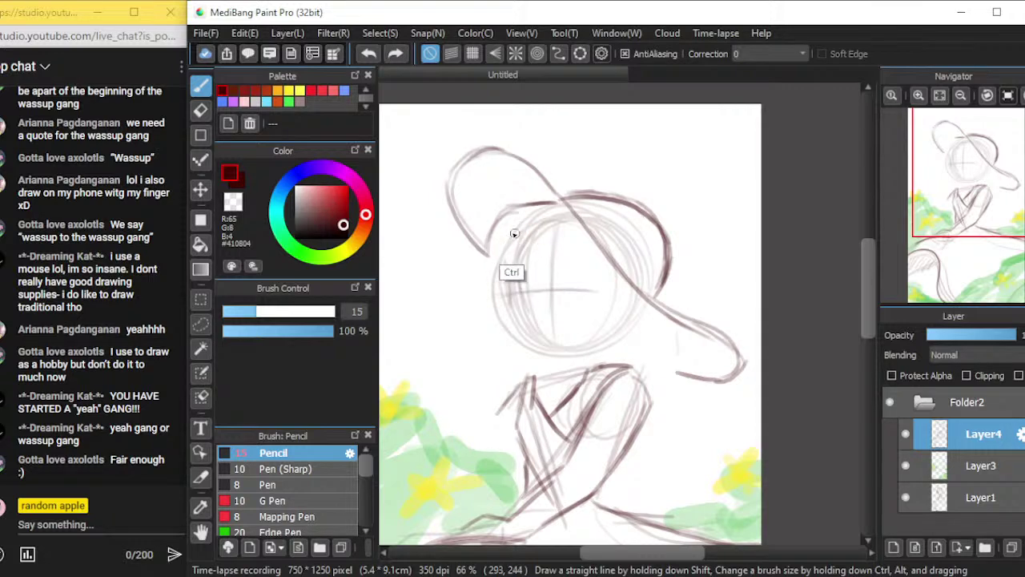
Sketch curved bangs across the forehead and a long hair lock sweeping from beside the face to the brim's right end
mouse_move(535, 224)
left_mouse_down()
mouse_move(554, 277)
mouse_move(581, 276)
left_mouse_up()
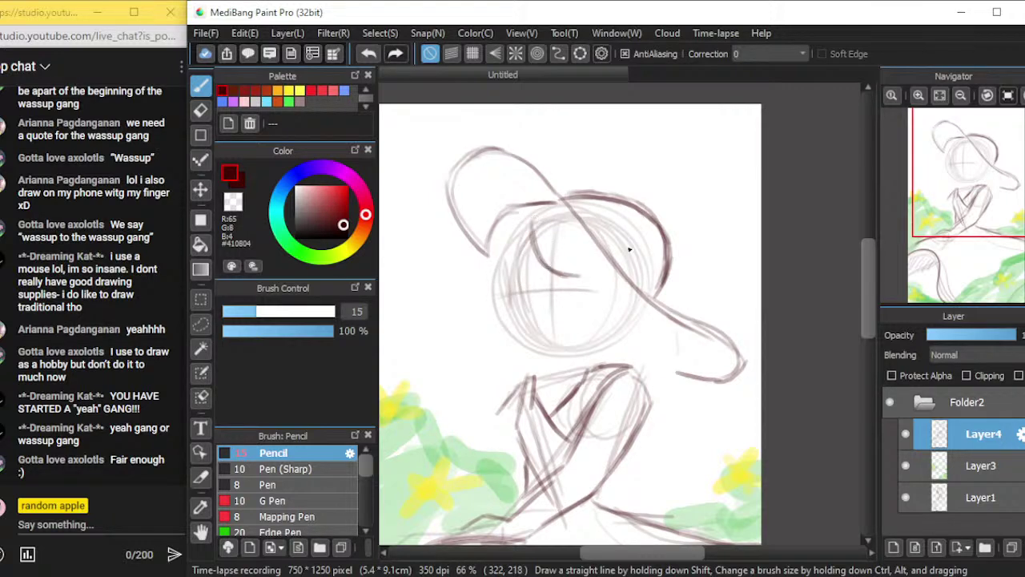
left_click_drag(553, 244, 597, 269)
left_click_drag(510, 230, 535, 274)
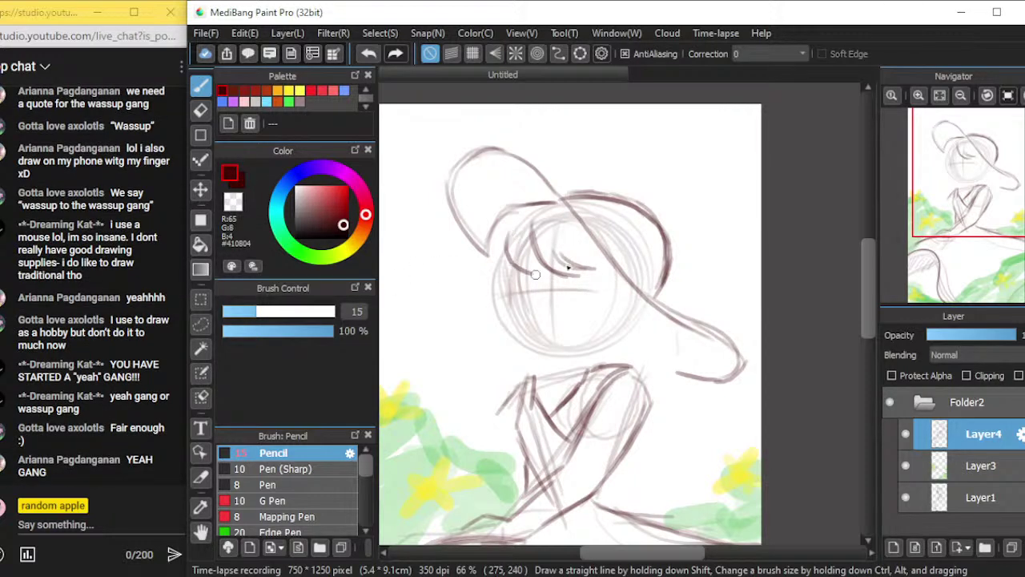
left_click_drag(487, 241, 495, 273)
left_click_drag(597, 280, 693, 398)
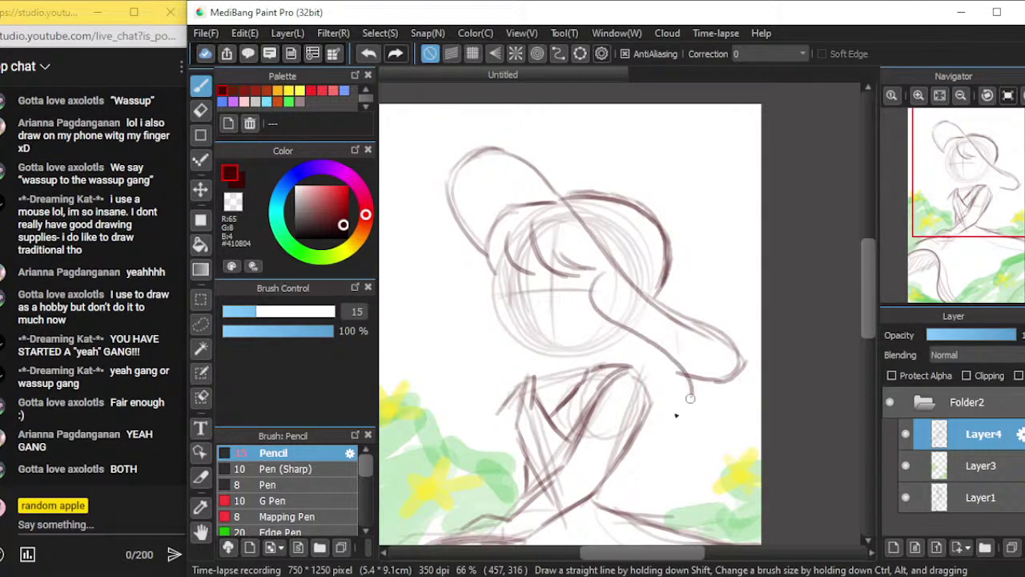
left_click_drag(639, 317, 685, 408)
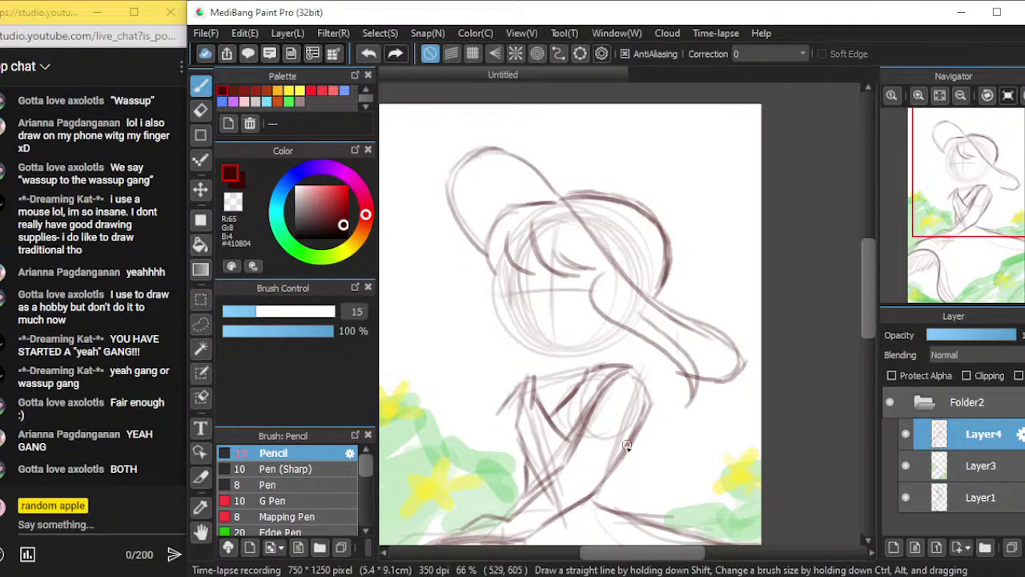
Sketch a wavy hair lock with inner strands from the brim's left end down to the left bush
mouse_move(487, 266)
left_mouse_down()
mouse_move(454, 303)
mouse_move(475, 370)
left_mouse_up()
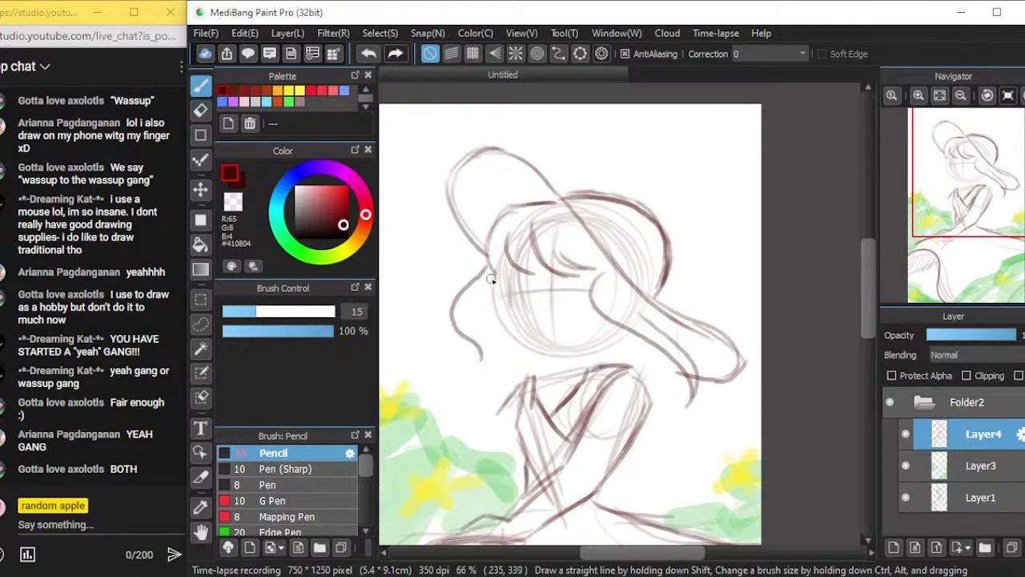
key("ctrl+z")
mouse_move(488, 279)
left_mouse_down()
mouse_move(417, 366)
mouse_move(436, 396)
mouse_move(453, 339)
mouse_move(461, 384)
left_mouse_up()
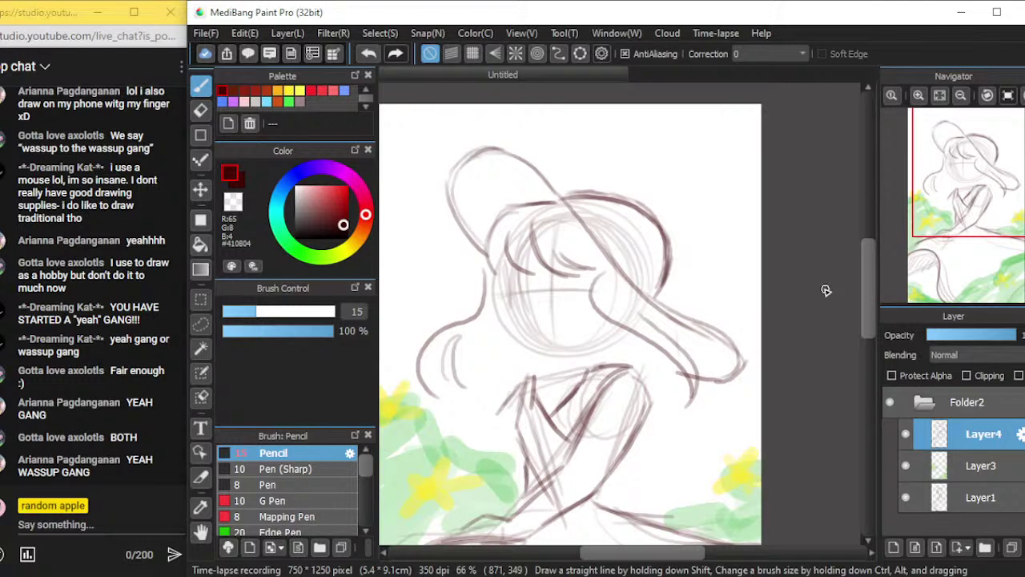
Sketch a long wavy hair lock from under the brim's right end down to the dress, with shorter strands inside it
left_click_drag(867, 283, 857, 302)
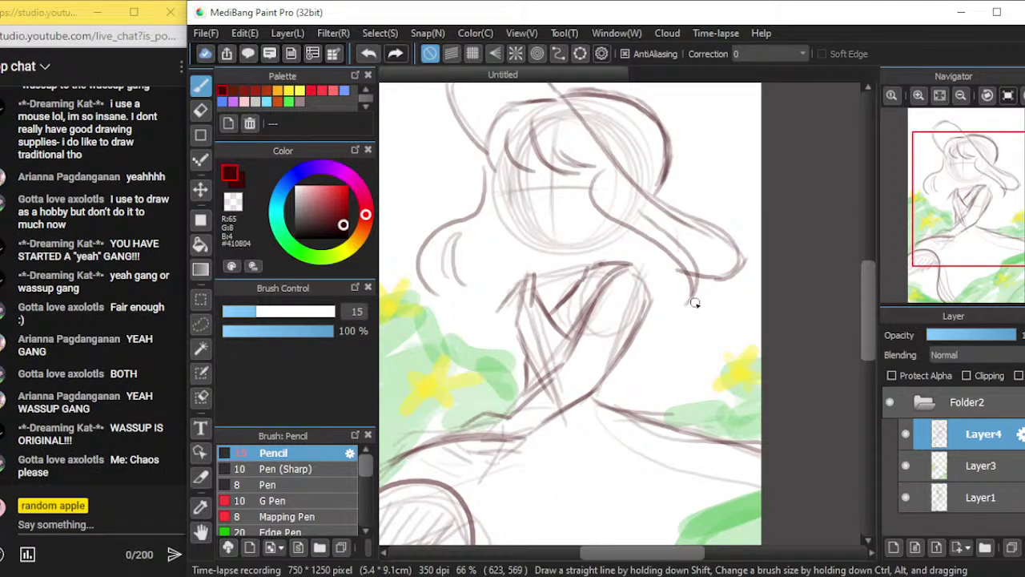
mouse_move(698, 278)
left_mouse_down()
mouse_move(689, 303)
mouse_move(725, 314)
left_mouse_up()
mouse_move(695, 258)
left_mouse_down()
mouse_move(725, 311)
mouse_move(711, 406)
left_mouse_up()
key("ctrl+z")
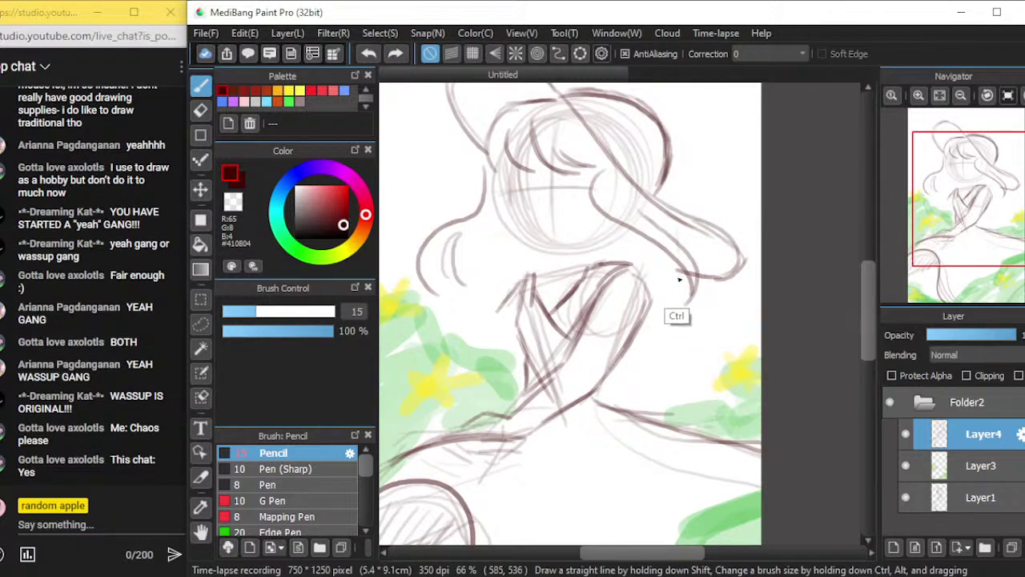
left_click_drag(670, 257, 731, 425)
mouse_move(664, 373)
left_mouse_down()
mouse_move(688, 433)
mouse_move(704, 430)
left_mouse_up()
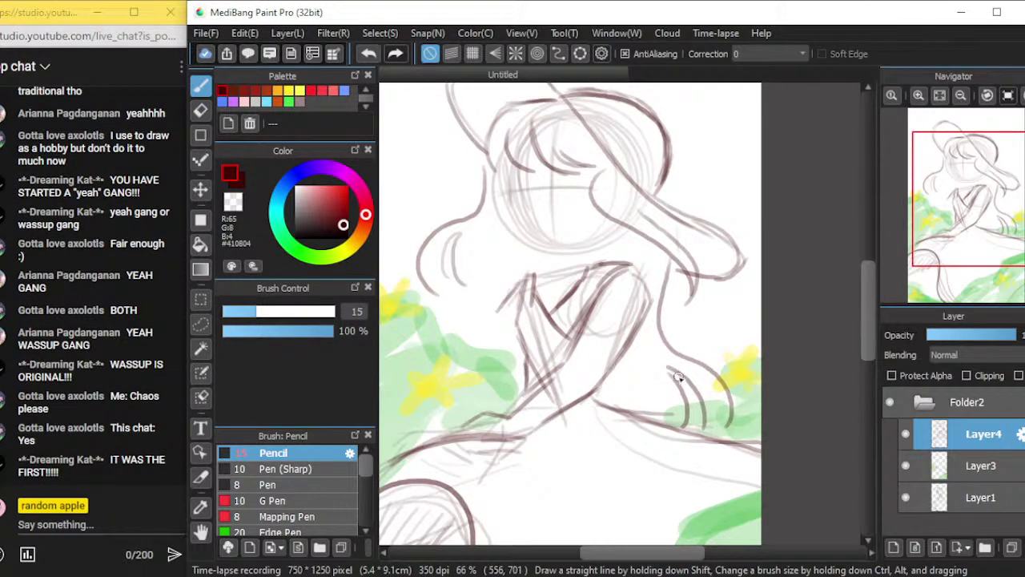
left_click_drag(666, 369, 684, 416)
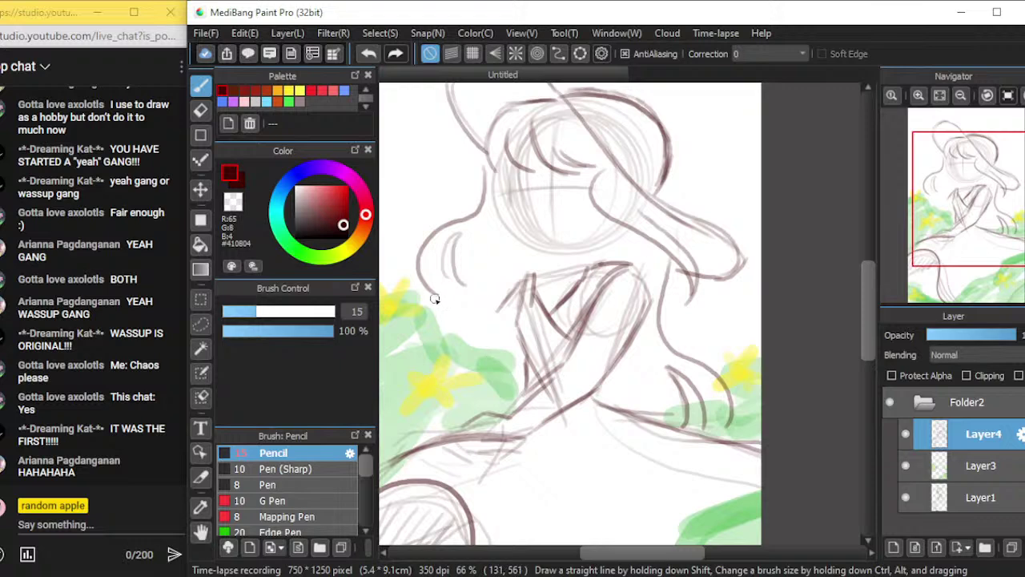
Add a curled tip to the left hair lock and sketch two short neck lines below the head circle
mouse_move(418, 314)
left_mouse_down()
mouse_move(450, 329)
mouse_move(454, 352)
mouse_move(497, 343)
left_mouse_up()
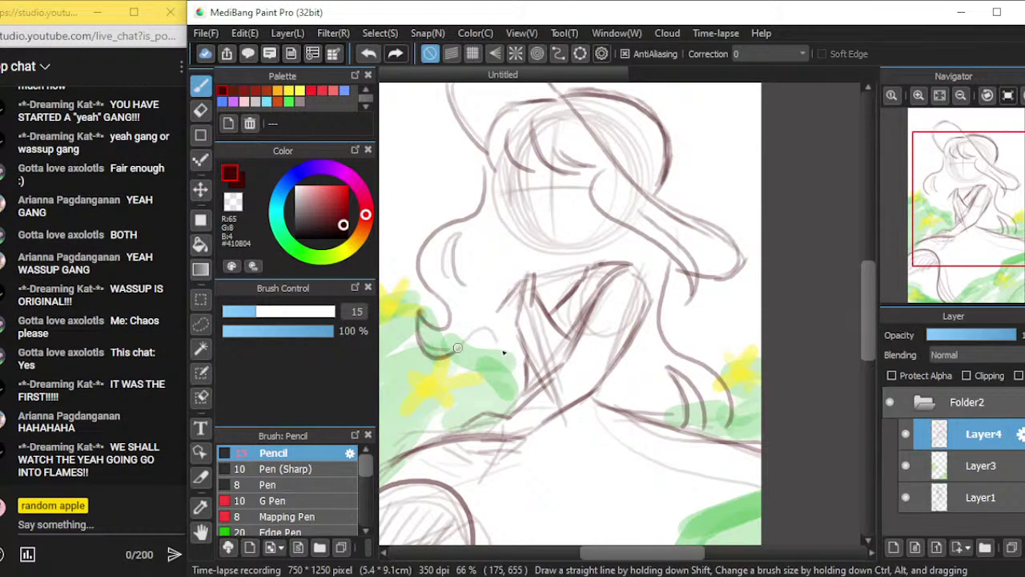
scroll(838, 373, "down", 1)
scroll(858, 373, "up", 1)
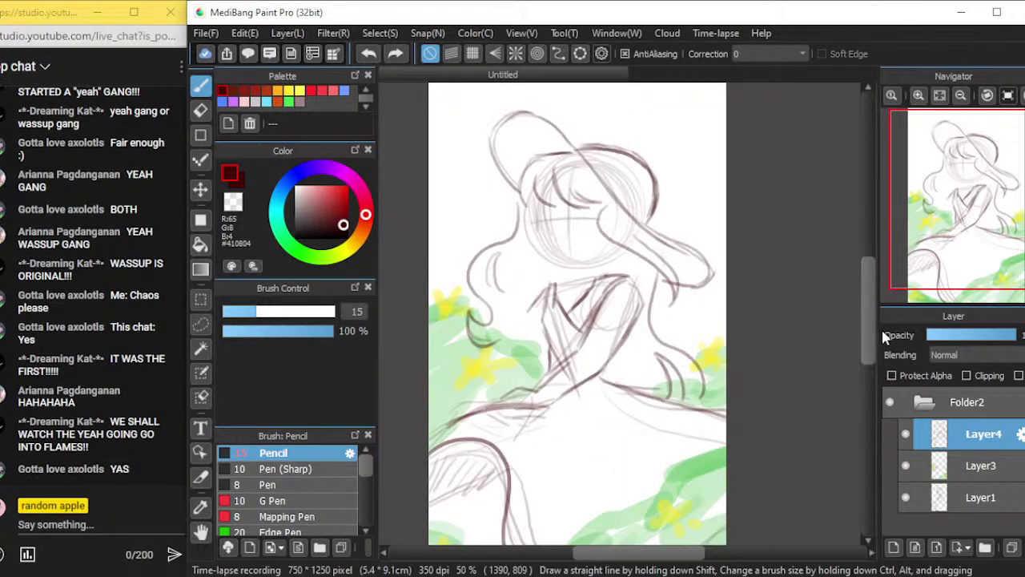
mouse_move(871, 342)
left_mouse_down()
mouse_move(870, 299)
mouse_move(861, 335)
left_mouse_up()
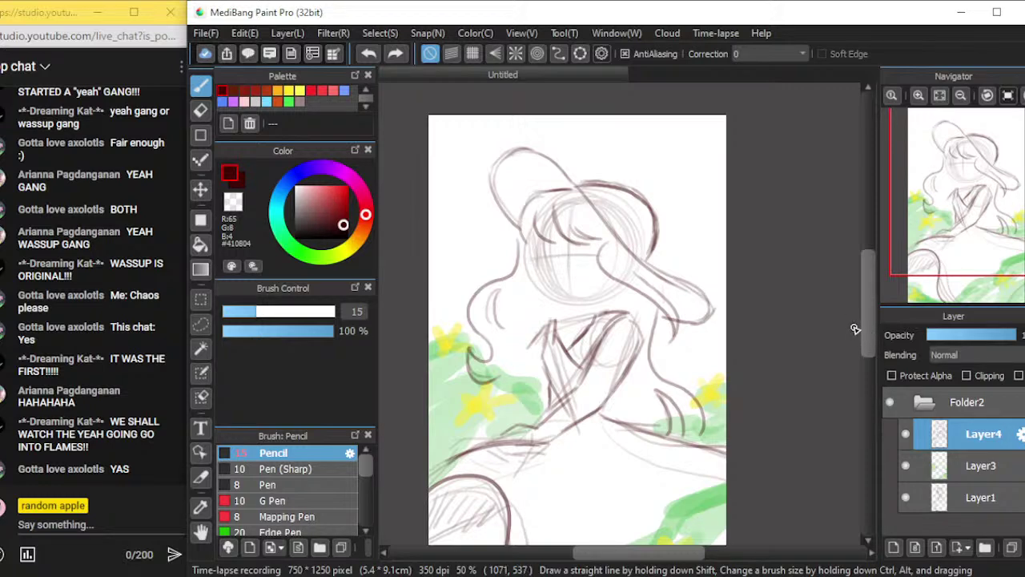
scroll(856, 328, "up", 1)
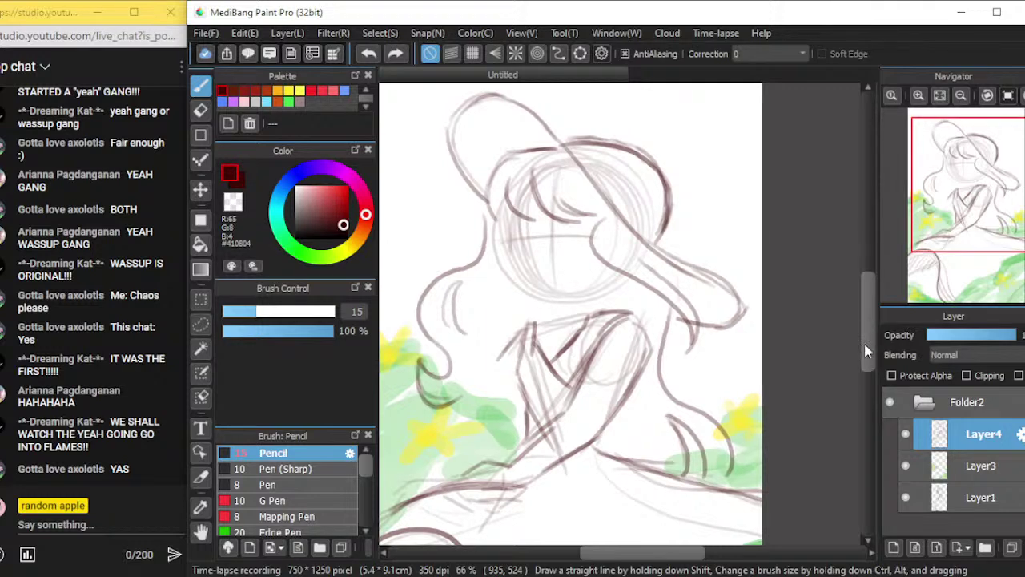
scroll(865, 348, "up", 2)
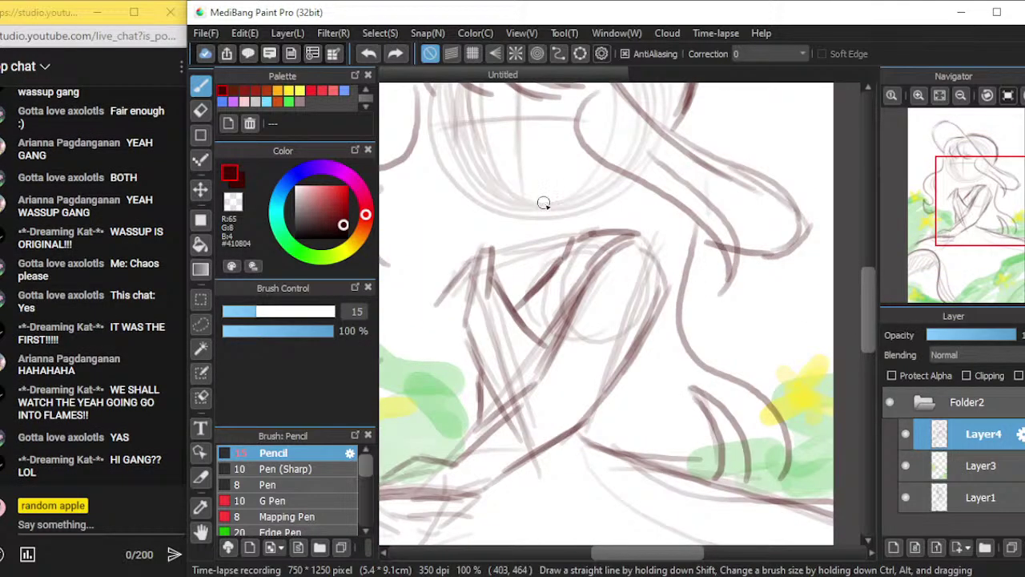
scroll(563, 214, "down", 1)
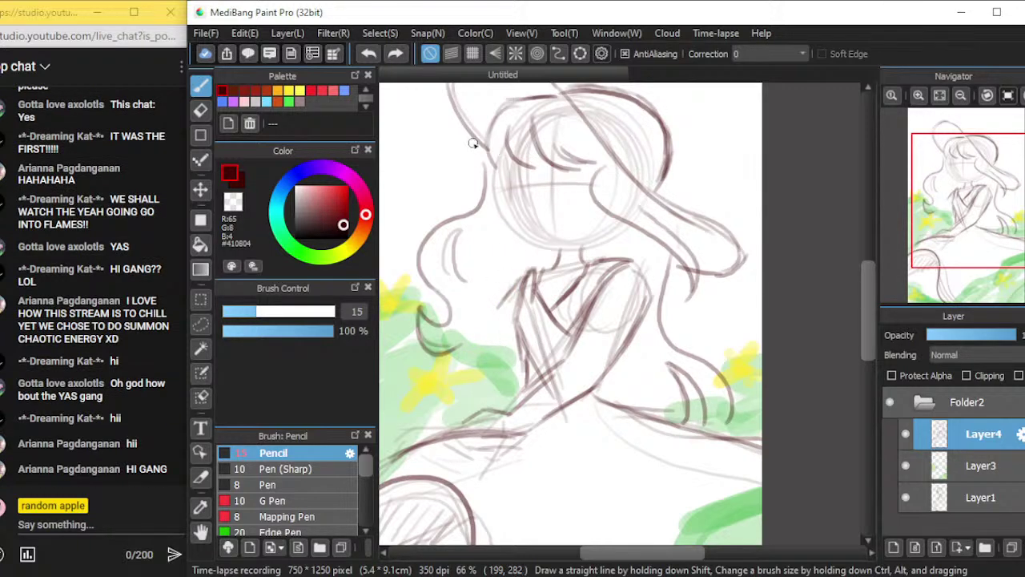
left_click_drag(459, 126, 459, 166)
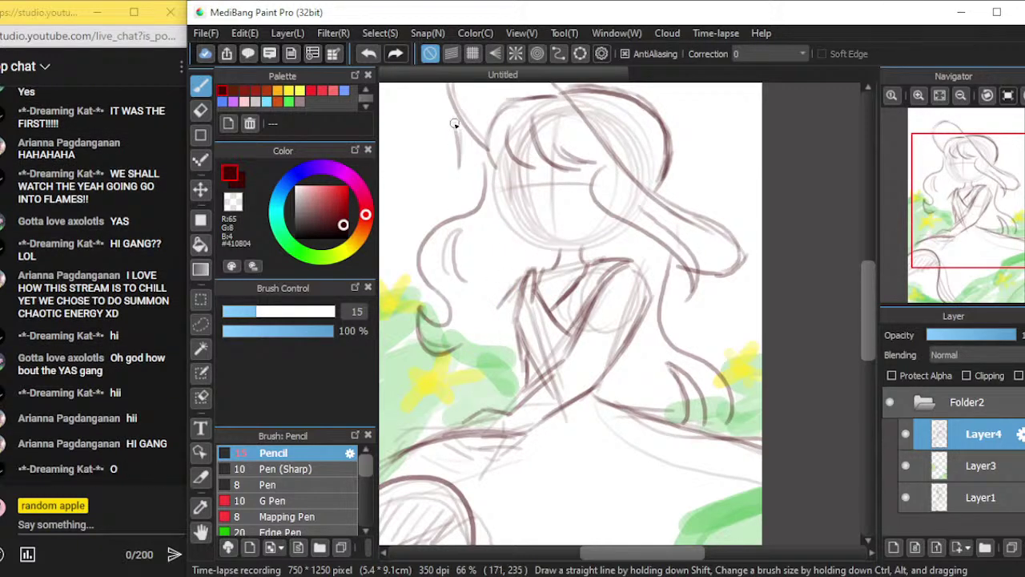
left_click_drag(868, 346, 867, 317)
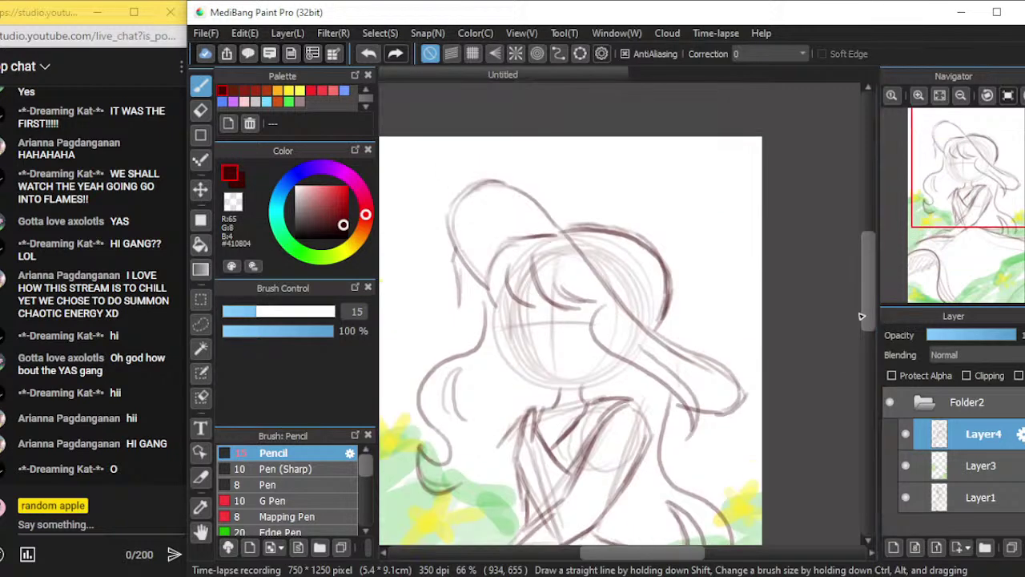
mouse_move(487, 302)
left_mouse_down()
mouse_move(459, 326)
mouse_move(457, 310)
mouse_move(465, 368)
left_mouse_up()
left_click_drag(459, 313, 464, 358)
key("ctrl+z")
key("ctrl+z")
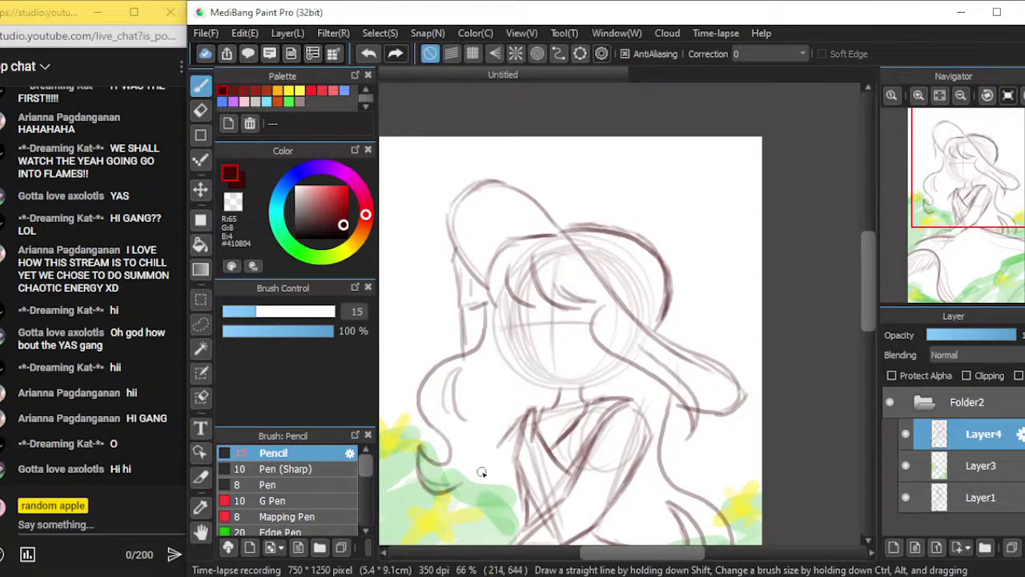
left_click_drag(478, 474, 500, 443)
mouse_move(464, 487)
left_mouse_down()
mouse_move(495, 493)
mouse_move(515, 479)
left_mouse_up()
key("ctrl+z")
key("ctrl+z")
key("ctrl+z")
left_click_drag(461, 335, 466, 410)
left_click_drag(461, 336, 473, 452)
key("ctrl+z")
left_click_drag(461, 336, 478, 450)
left_click_drag(457, 362, 483, 476)
mouse_move(474, 325)
left_mouse_down()
mouse_move(480, 378)
mouse_move(511, 454)
mouse_move(502, 428)
left_mouse_up()
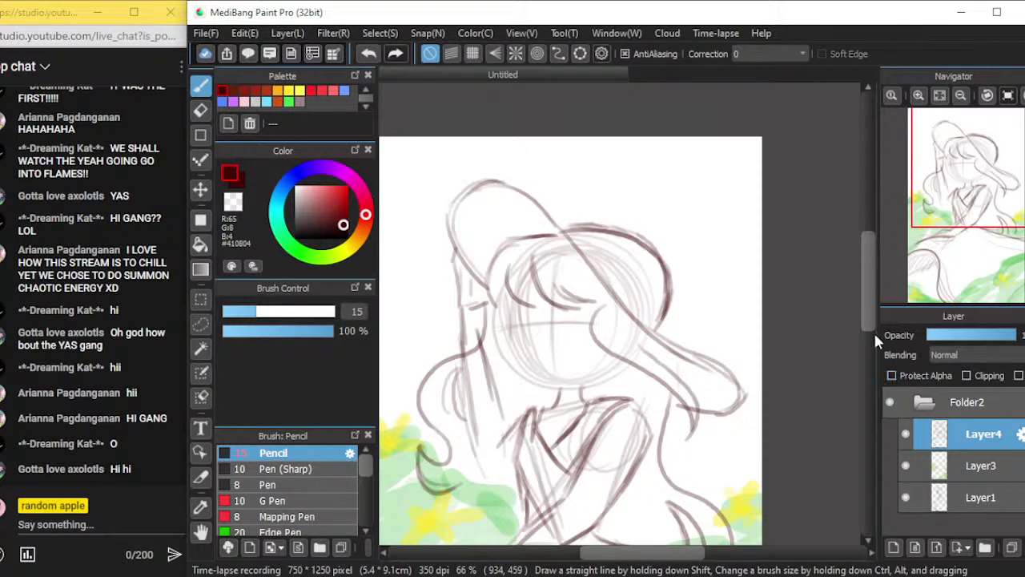
scroll(875, 306, "up", 3)
scroll(873, 301, "down", 4)
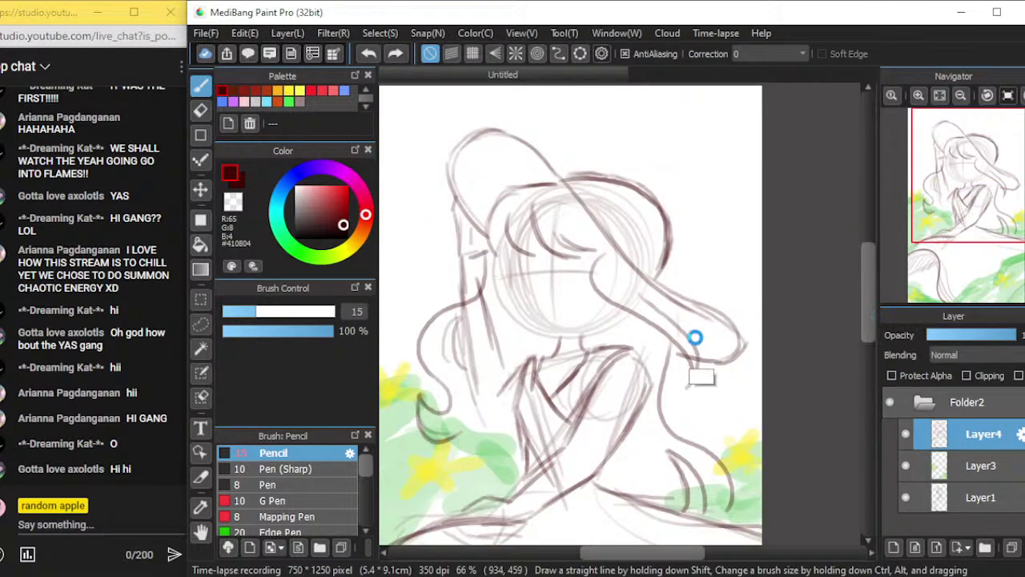
key("ctrl+z")
key("ctrl+z")
key("ctrl+z")
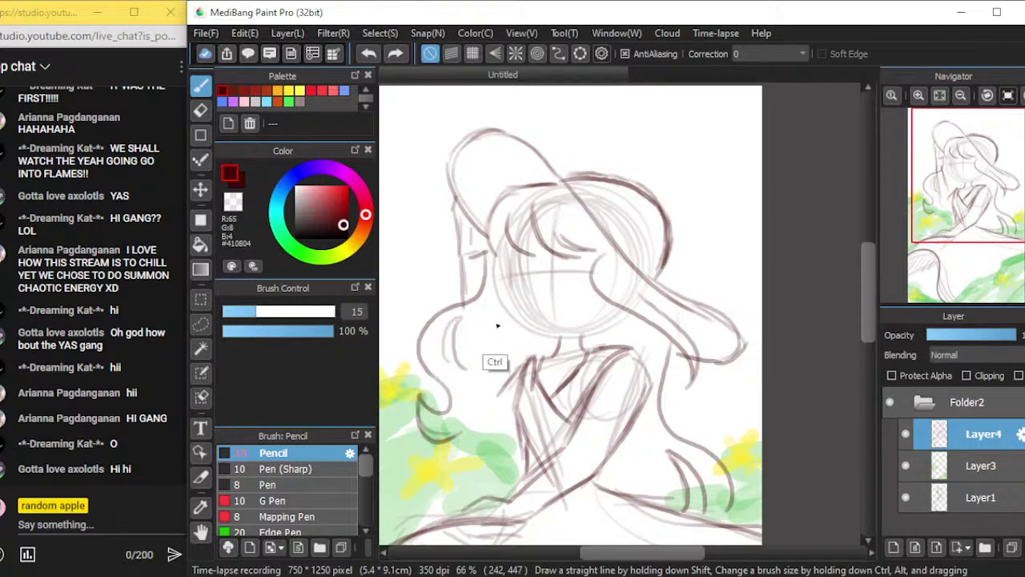
key("ctrl+z")
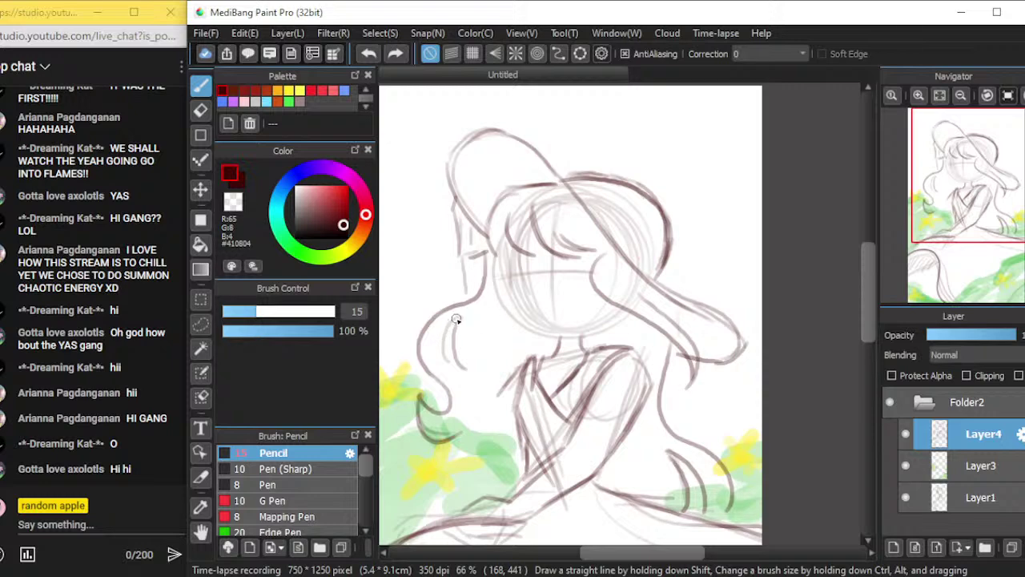
key("ctrl")
key("ctrl+z")
key("ctrl+z")
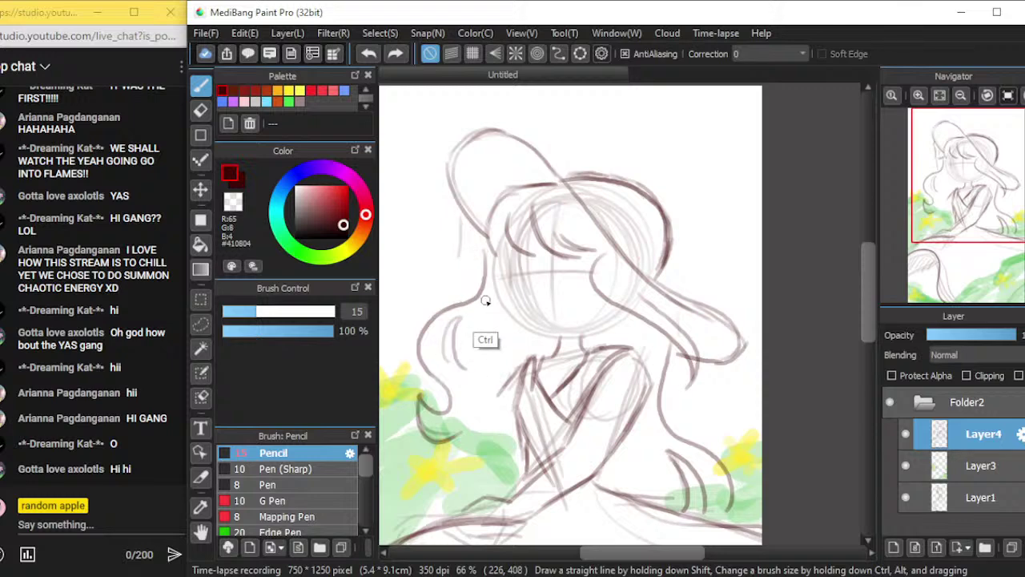
Sketch a raised hand beside the left cheek, with the forearm running down to a bent elbow near the left hair lock
left_click_drag(483, 313, 490, 295)
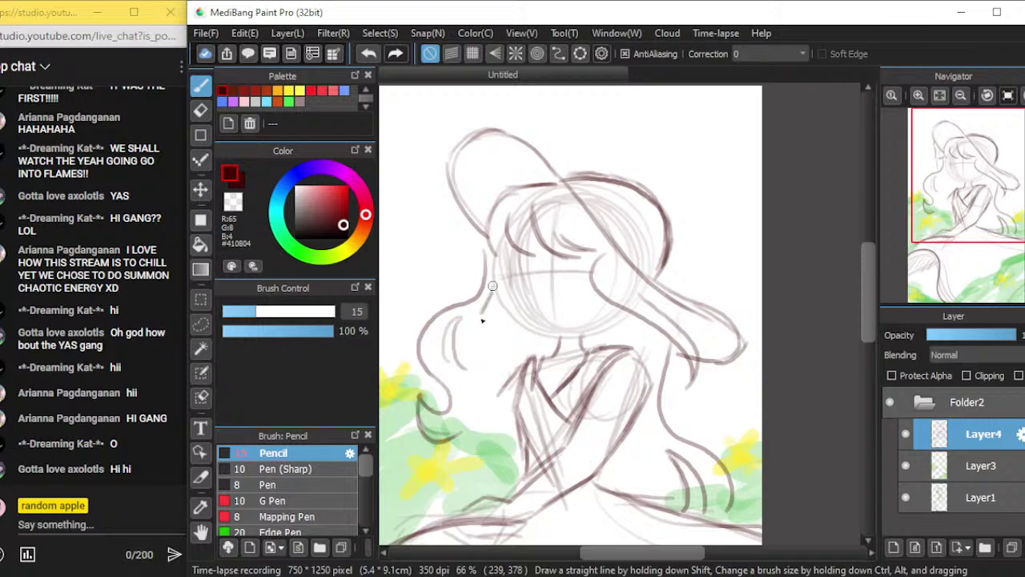
key("ctrl+z")
left_click_drag(476, 318, 486, 352)
left_click_drag(479, 329, 461, 435)
left_click_drag(472, 367, 494, 454)
mouse_move(469, 392)
left_mouse_down()
mouse_move(479, 435)
mouse_move(461, 401)
mouse_move(473, 433)
mouse_move(460, 416)
mouse_move(468, 396)
mouse_move(481, 449)
mouse_move(475, 441)
mouse_move(510, 410)
left_mouse_up()
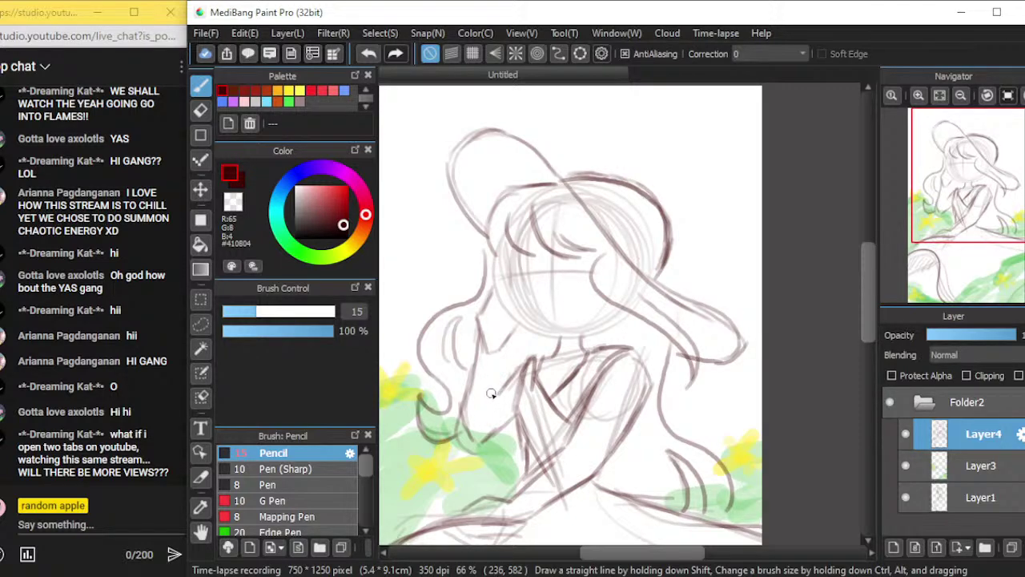
scroll(696, 393, "down", 1)
scroll(707, 390, "up", 1)
left_click_drag(489, 349, 499, 402)
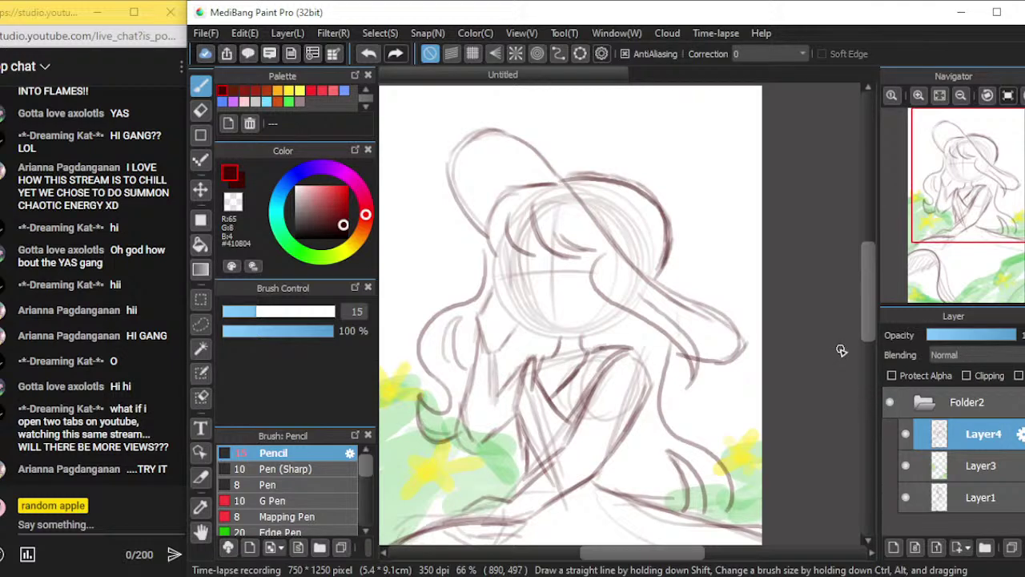
Erase the lower right end of the hat's crown line just above the brim
scroll(839, 351, "down", 1)
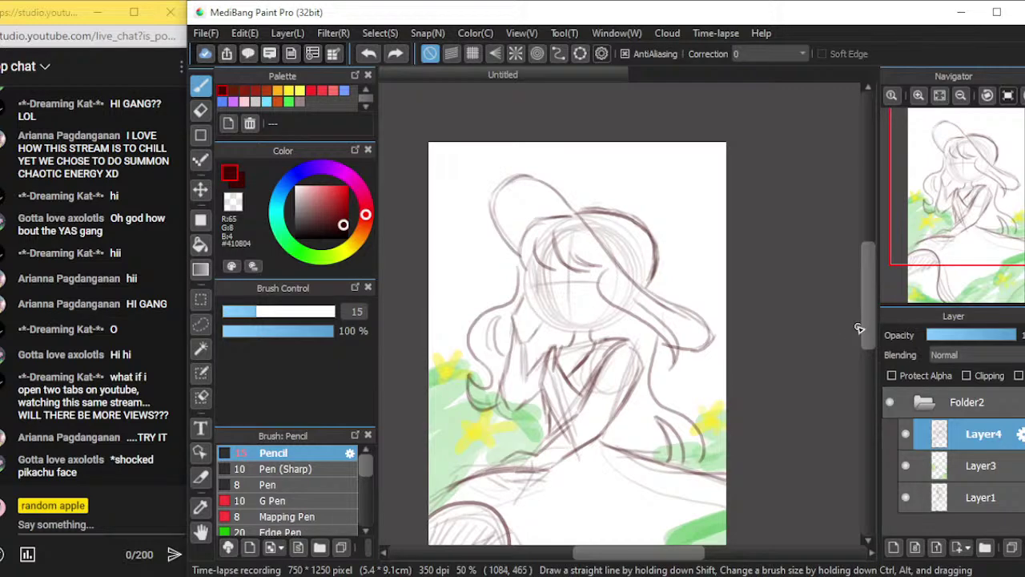
scroll(859, 329, "up", 1)
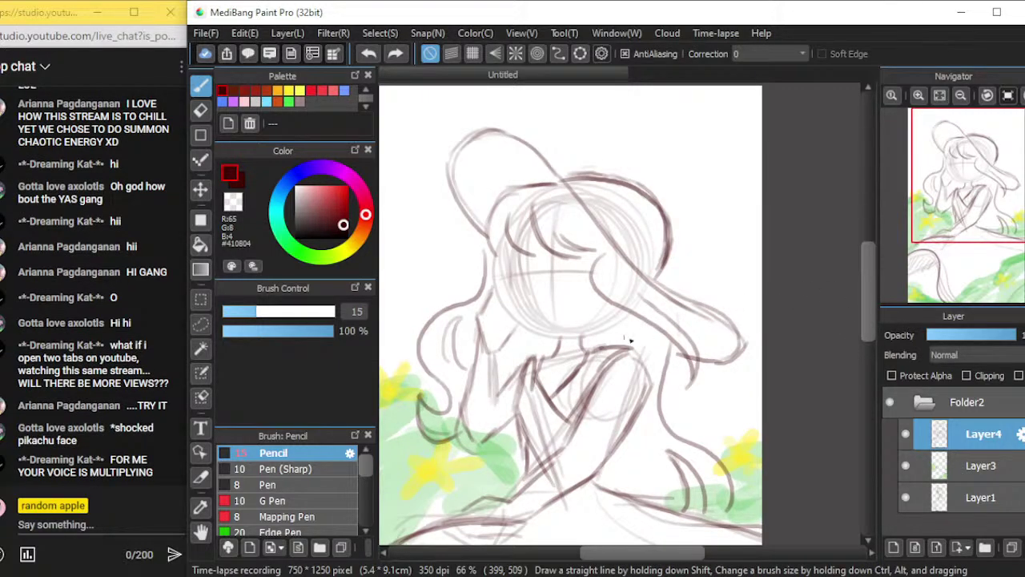
left_click_drag(865, 322, 864, 312)
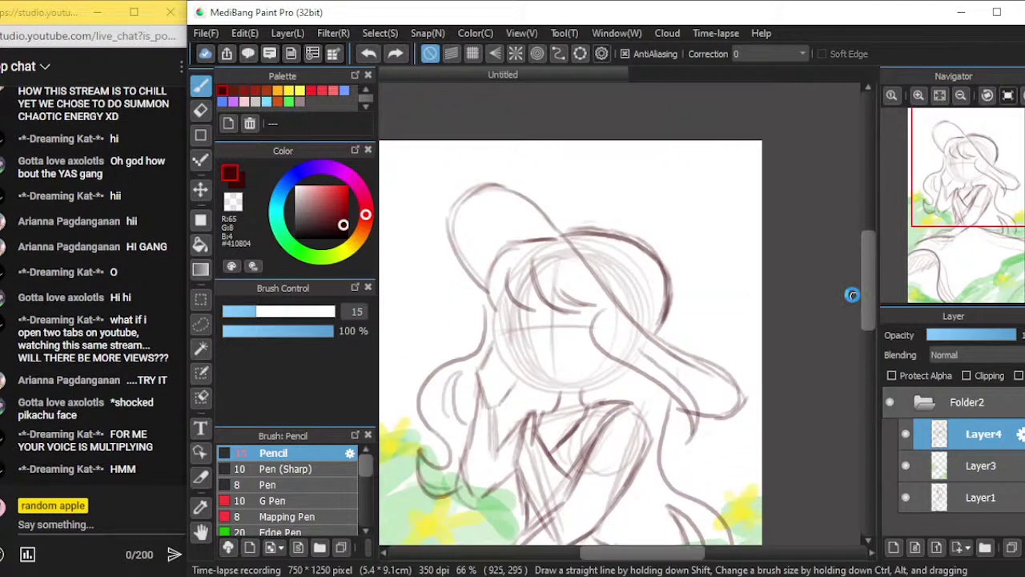
scroll(857, 299, "up", 2)
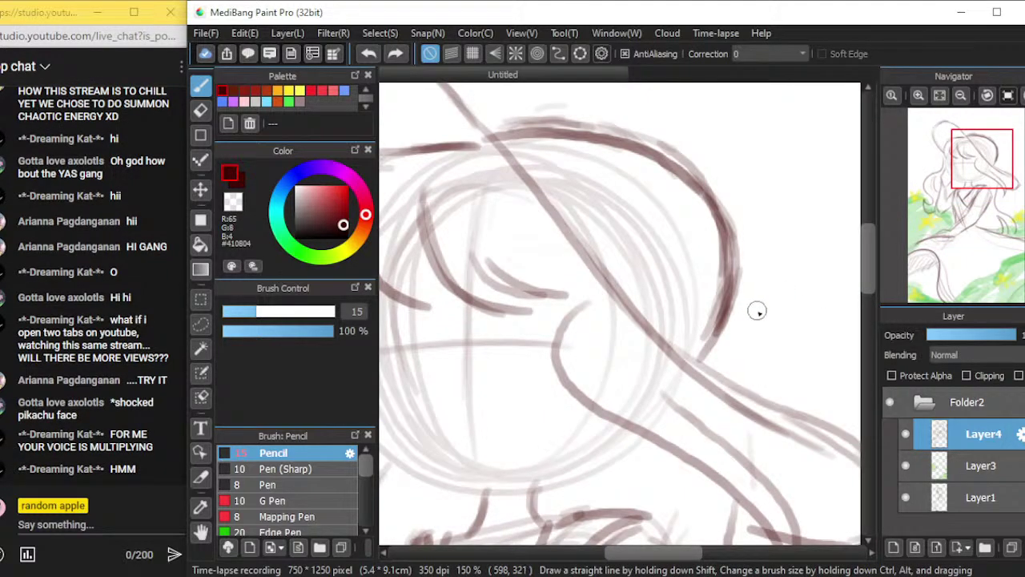
left_click_drag(721, 319, 705, 343)
key("e")
mouse_move(720, 331)
left_mouse_down()
mouse_move(705, 343)
mouse_move(717, 353)
left_mouse_up()
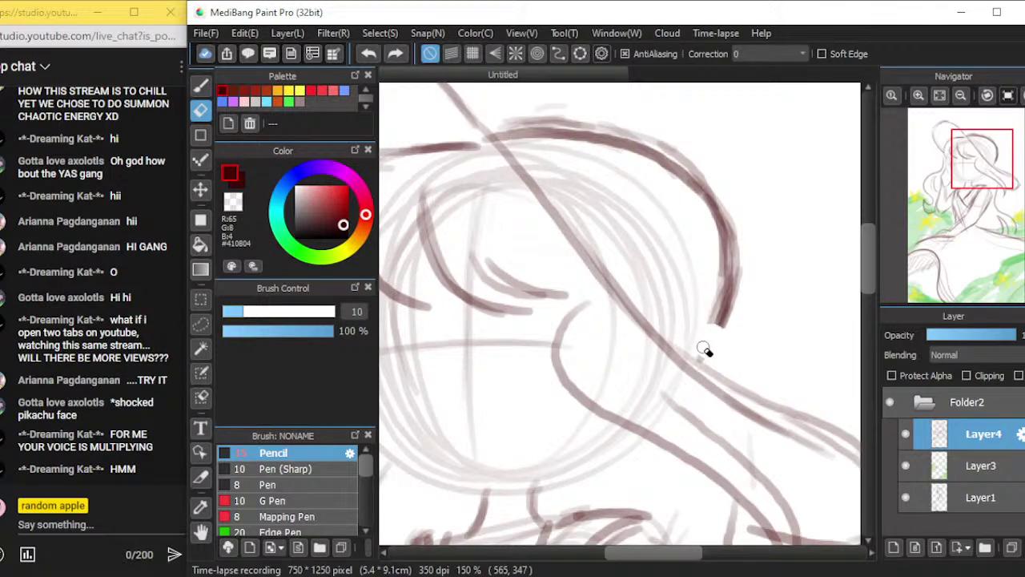
key("b")
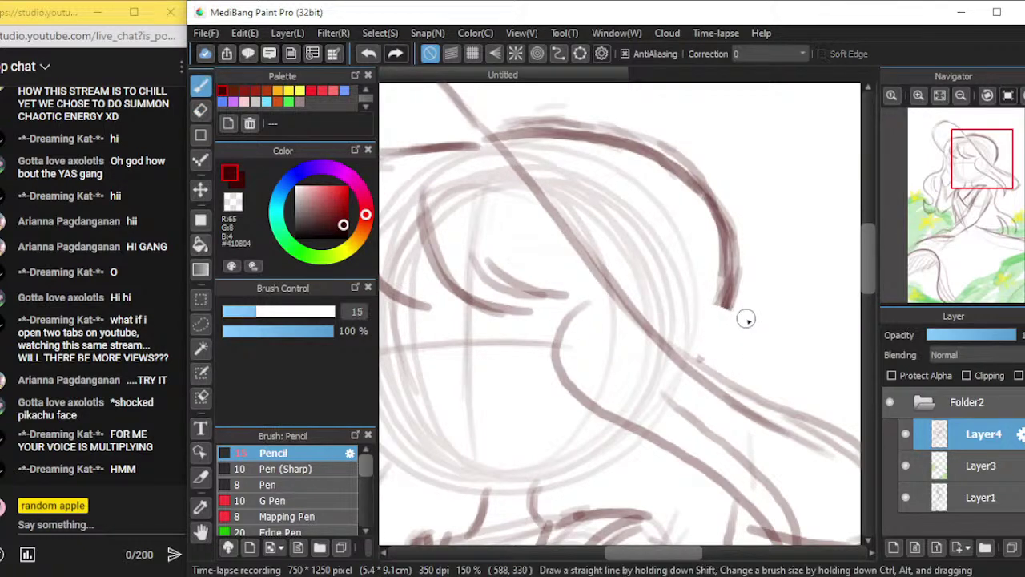
Sketch a small flower with a round center and pointed petals where the crown's right end meets the brim
mouse_move(707, 332)
left_mouse_down()
mouse_move(703, 290)
mouse_move(727, 309)
left_mouse_up()
key("ctrl+z")
key("ctrl+z")
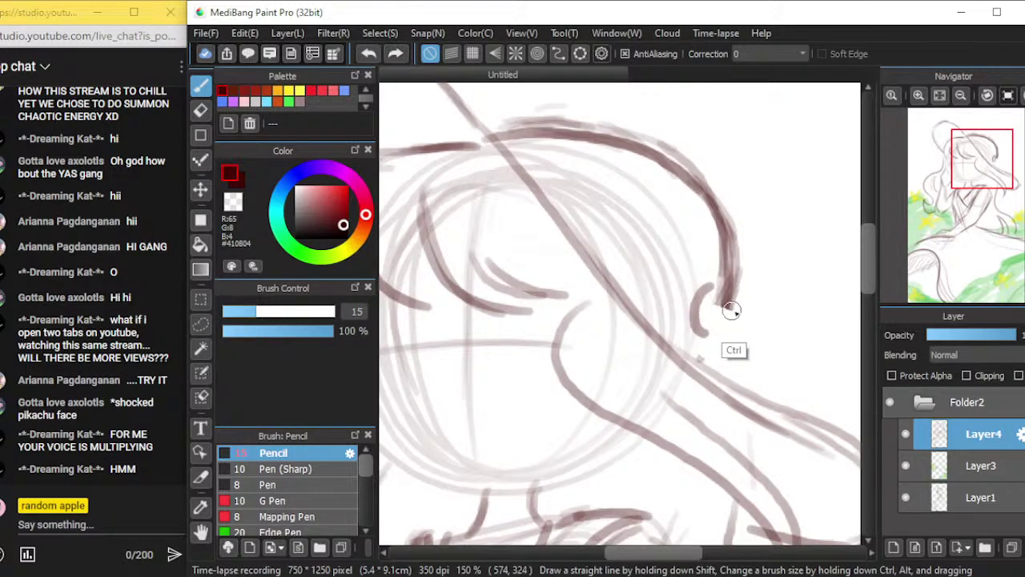
mouse_move(722, 326)
left_mouse_down()
mouse_move(773, 310)
mouse_move(744, 343)
left_mouse_up()
left_click_drag(773, 309, 743, 342)
mouse_move(716, 294)
left_mouse_down()
mouse_move(681, 270)
mouse_move(673, 314)
mouse_move(682, 285)
mouse_move(696, 338)
mouse_move(705, 336)
mouse_move(697, 328)
mouse_move(735, 346)
mouse_move(763, 380)
left_mouse_up()
key("ctrl+z")
left_click_drag(740, 344, 762, 391)
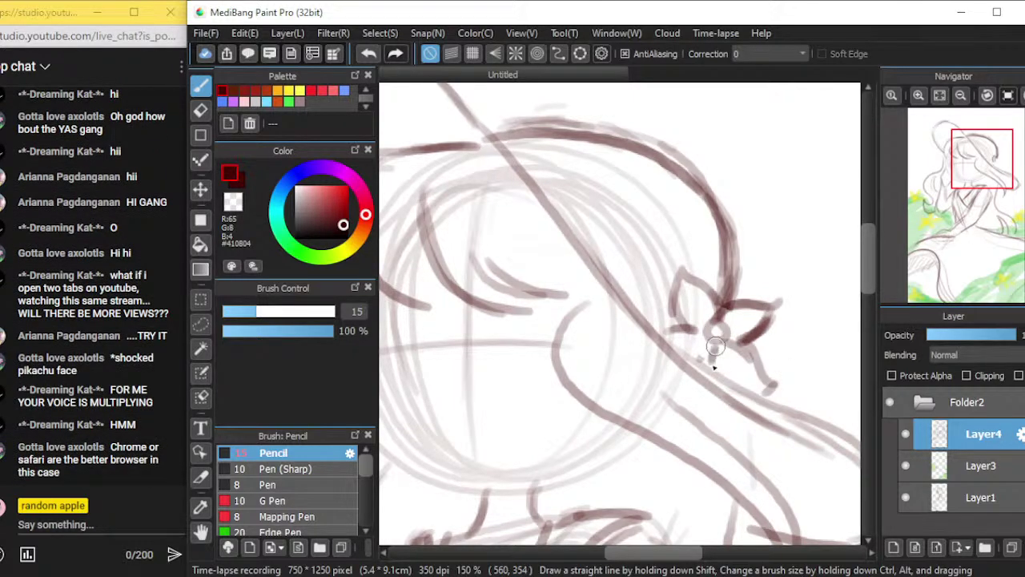
left_click_drag(715, 346, 712, 361)
scroll(825, 347, "down", 1)
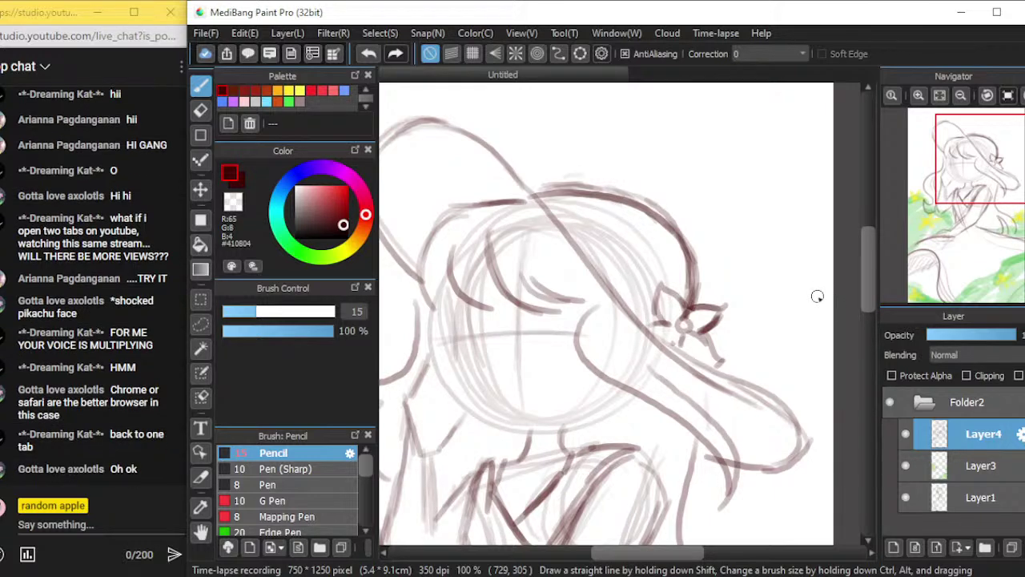
scroll(793, 312, "down", 2)
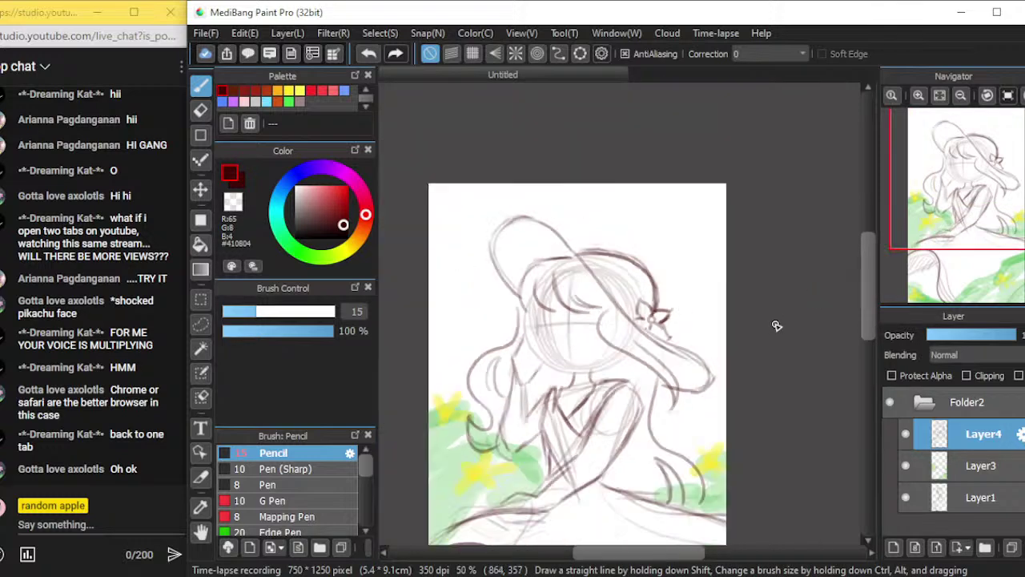
scroll(863, 320, "down", 3)
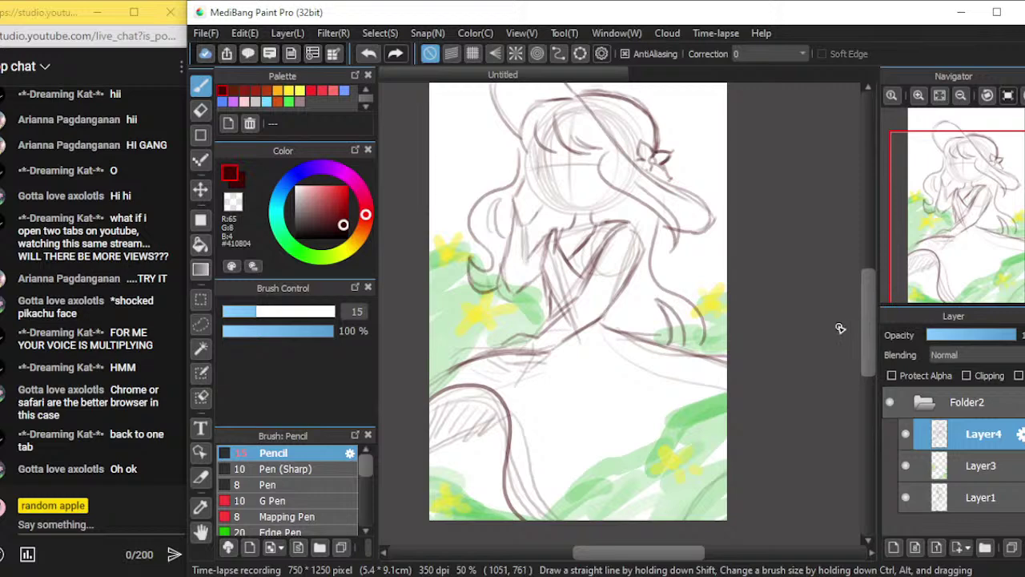
left_click_drag(630, 299, 632, 333)
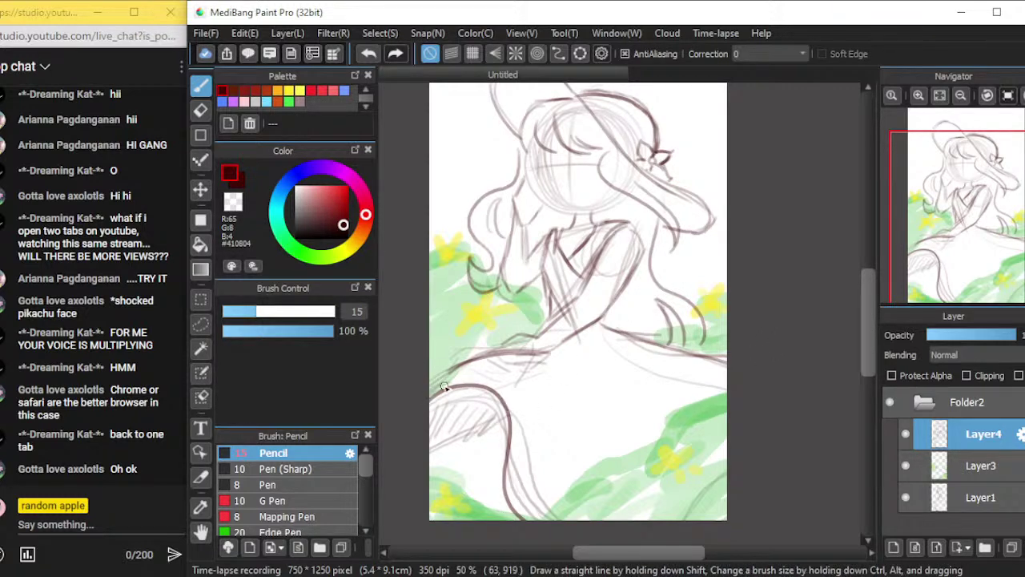
Sketch the skirt's upper edge on the right, sweeping from the waist out toward the canvas edge
mouse_move(463, 378)
left_mouse_down()
mouse_move(609, 346)
mouse_move(783, 354)
left_mouse_up()
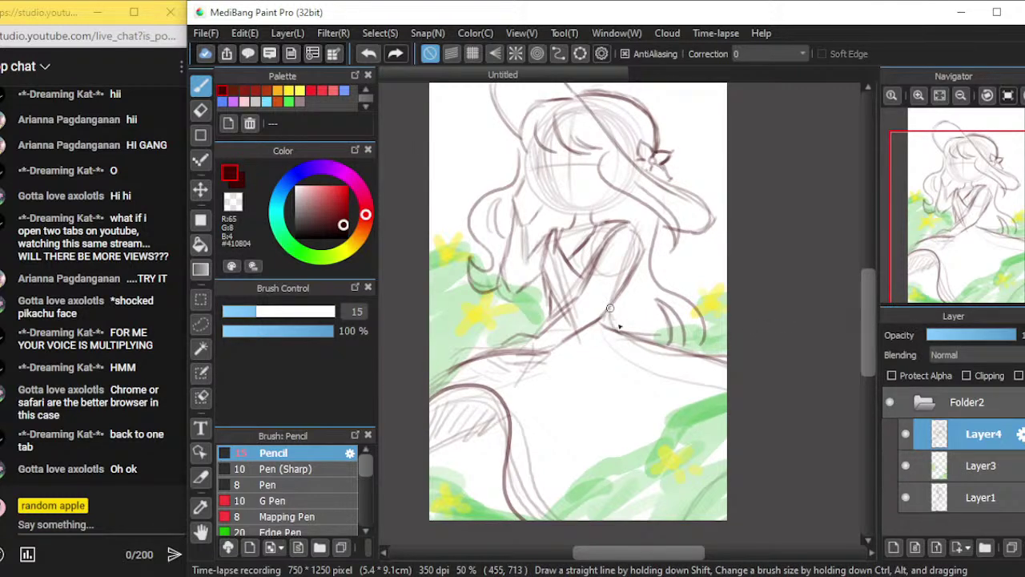
mouse_move(609, 301)
left_mouse_down()
mouse_move(663, 347)
mouse_move(712, 357)
left_mouse_up()
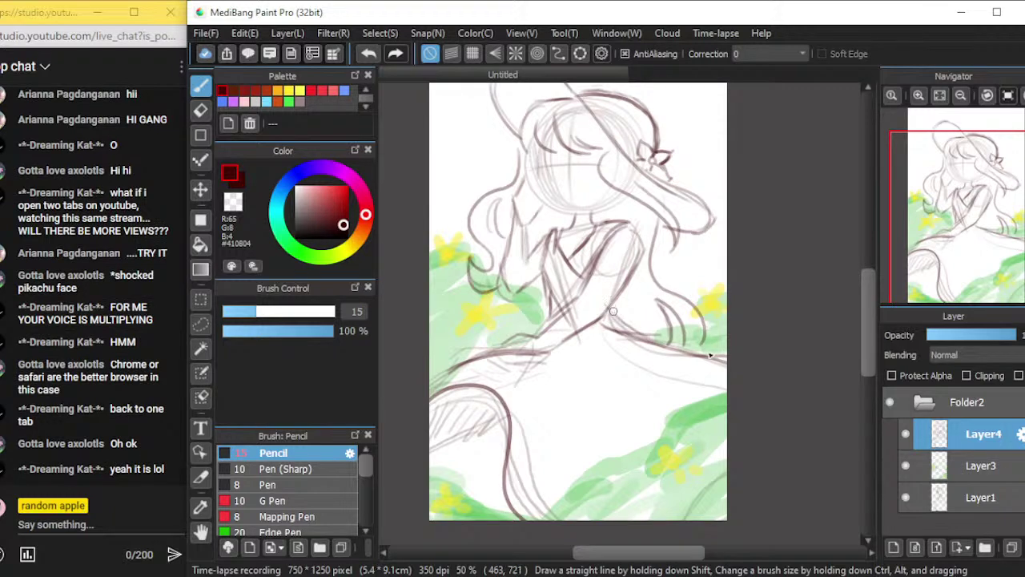
mouse_move(605, 311)
left_mouse_down()
mouse_move(655, 347)
mouse_move(707, 360)
left_mouse_up()
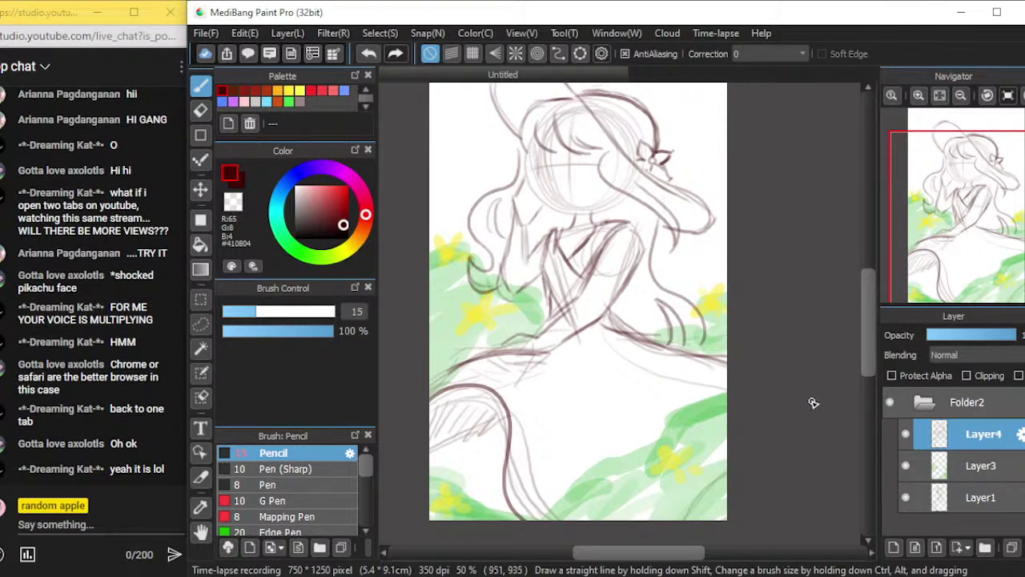
Erase the stray lines along the skirt's upper edge right of the waist, using an eraser size of 29, and return to the Pencil
scroll(855, 412, "up", 2)
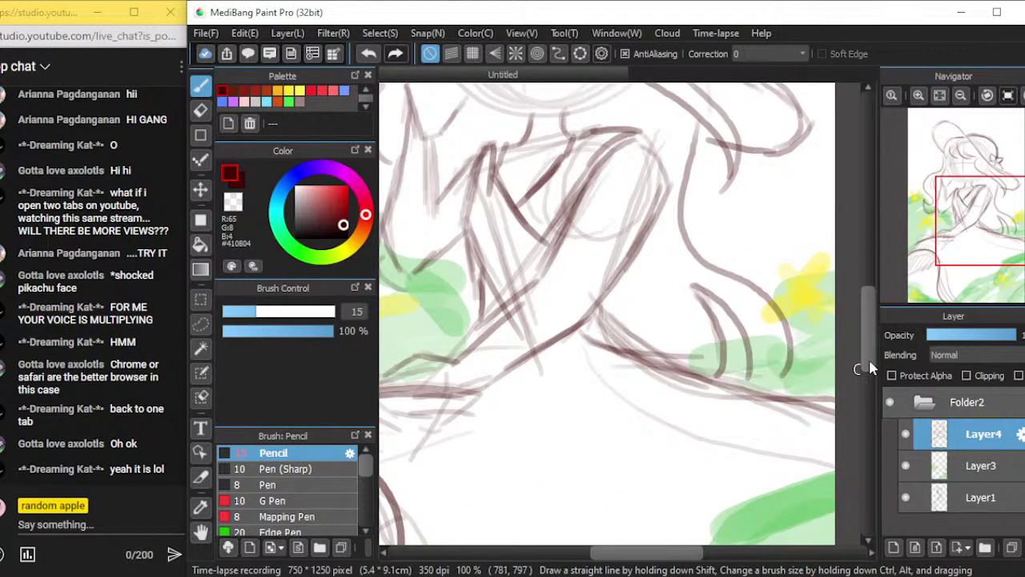
scroll(841, 364, "down", 1)
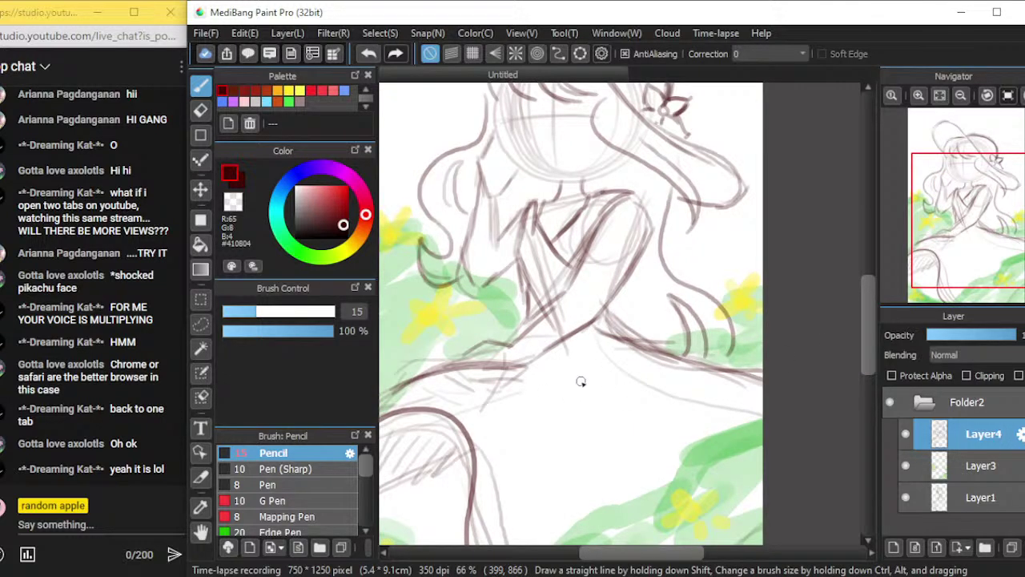
key("e")
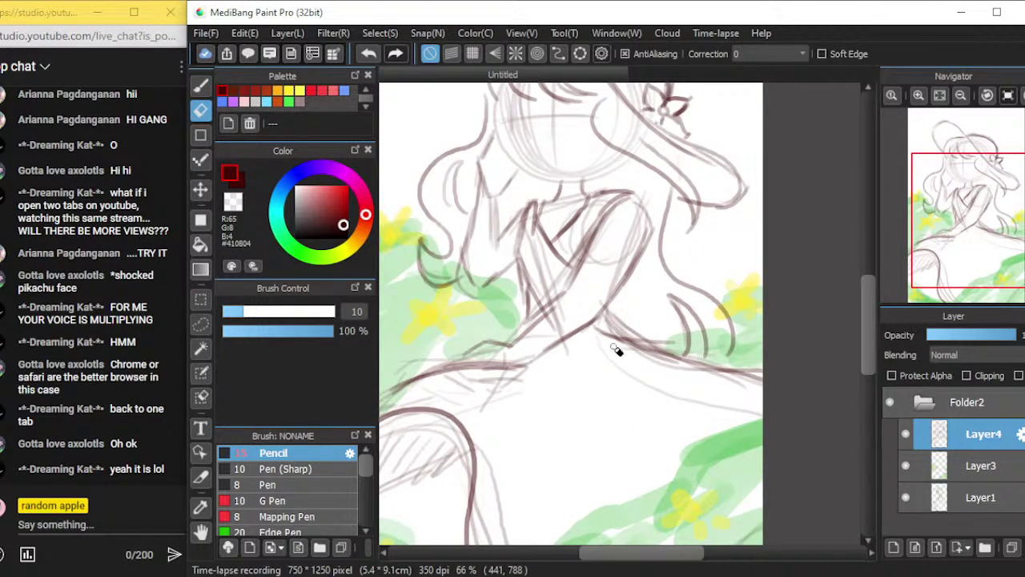
mouse_move(610, 341)
left_mouse_down()
mouse_move(637, 355)
mouse_move(611, 335)
left_mouse_up()
key("bracketleft")
key("bracketleft")
key("bracketleft")
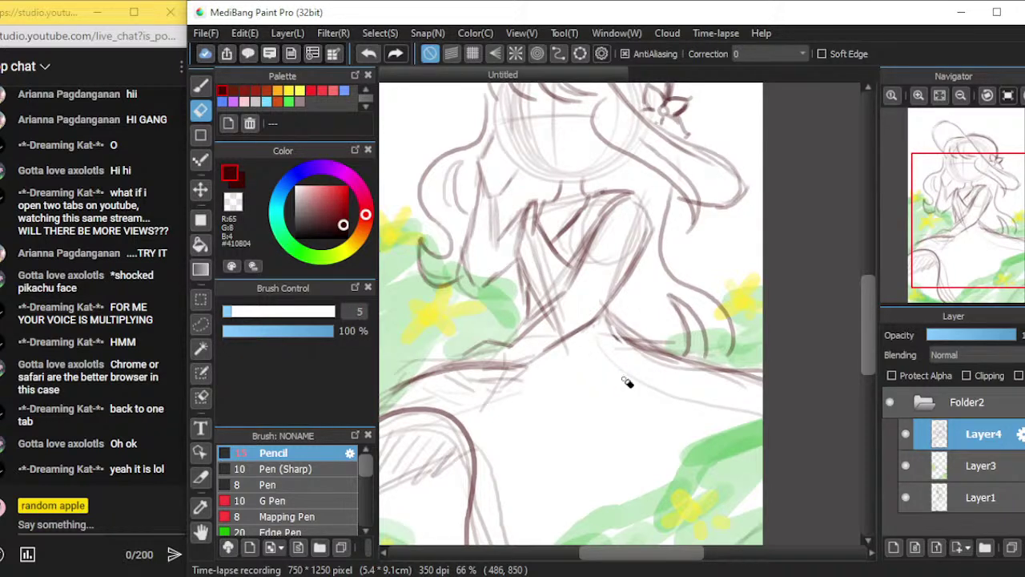
key("bracketright")
key("bracketright")
key("bracketright")
key("bracketright")
key("bracketright")
key("bracketright")
key("bracketright")
key("bracketright")
key("bracketright")
key("bracketright")
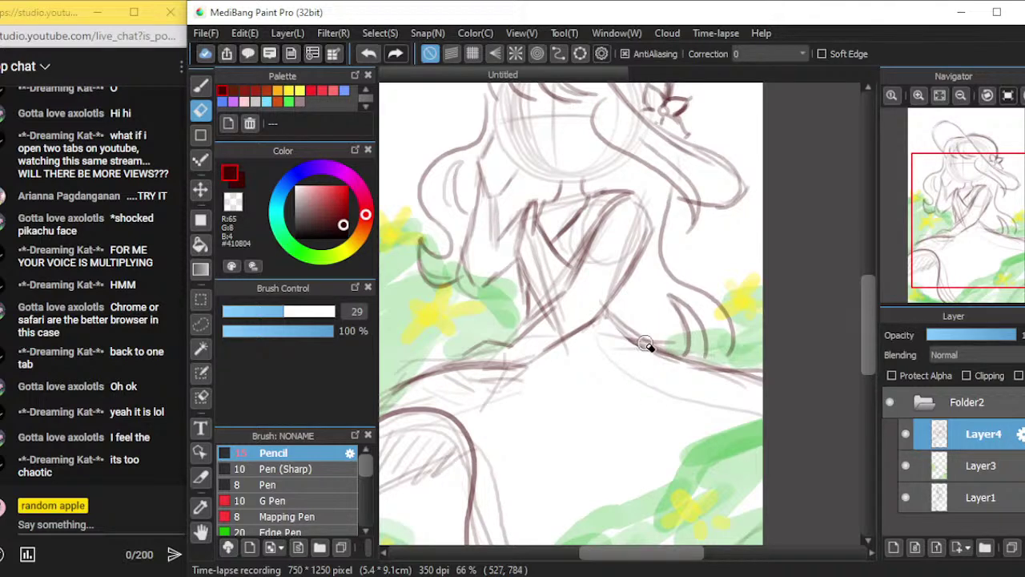
key("u")
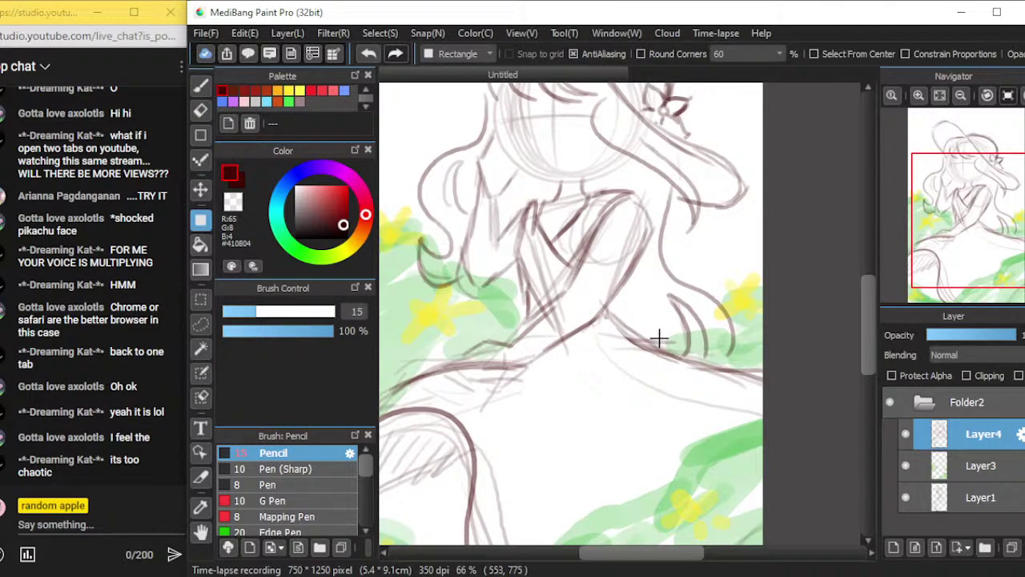
key("e")
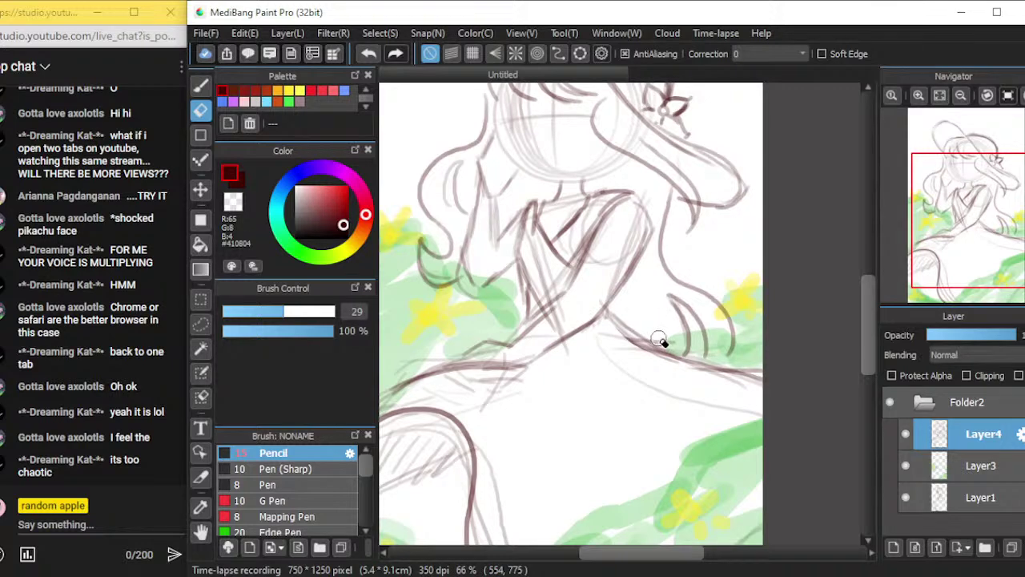
key("b")
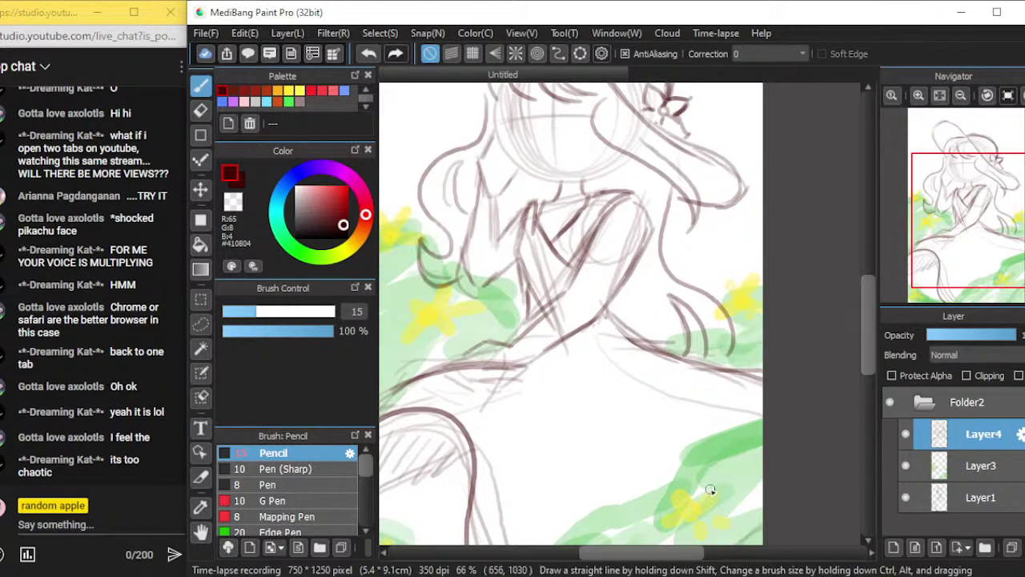
scroll(713, 474, "down", 2)
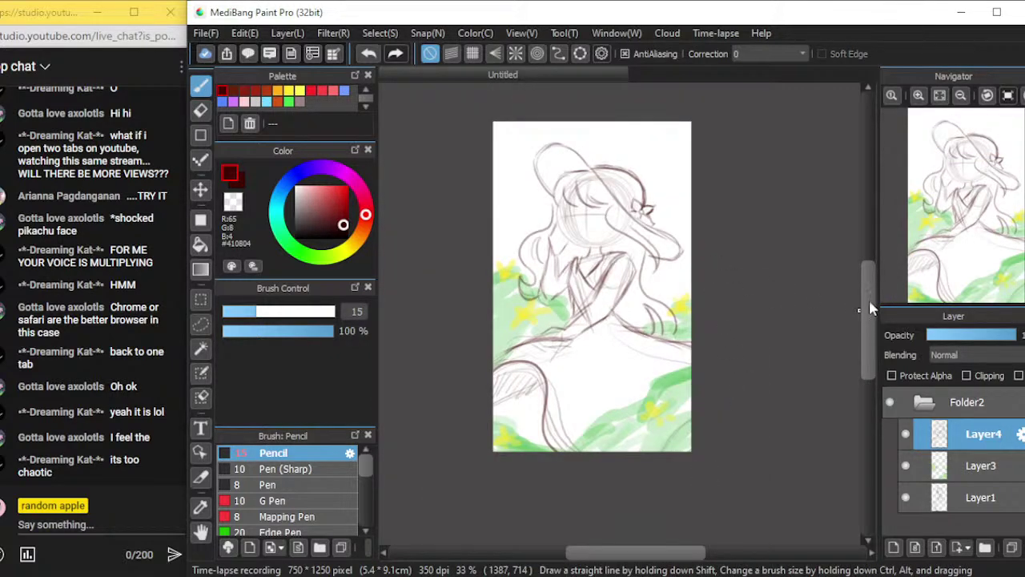
scroll(858, 299, "up", 1)
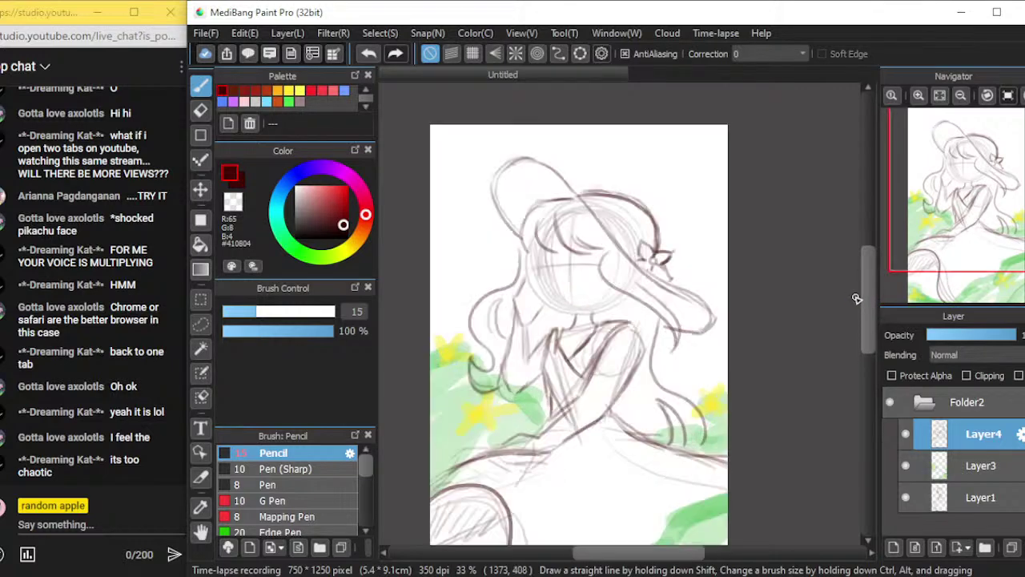
scroll(857, 300, "up", 1)
mouse_move(867, 288)
left_mouse_down()
mouse_move(869, 274)
mouse_move(867, 293)
left_mouse_up()
scroll(857, 296, "down", 1)
scroll(858, 296, "up", 1)
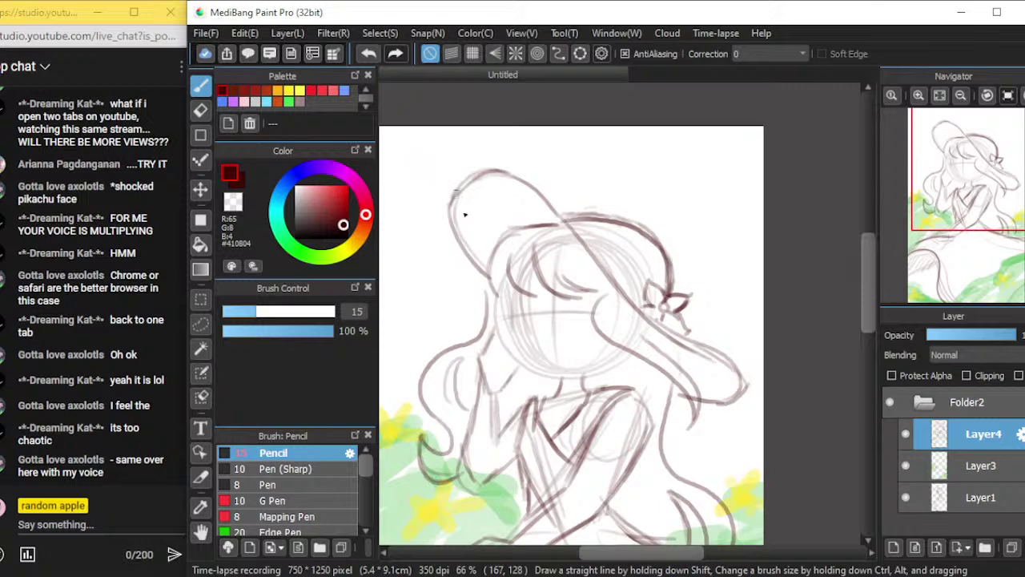
left_click(942, 465)
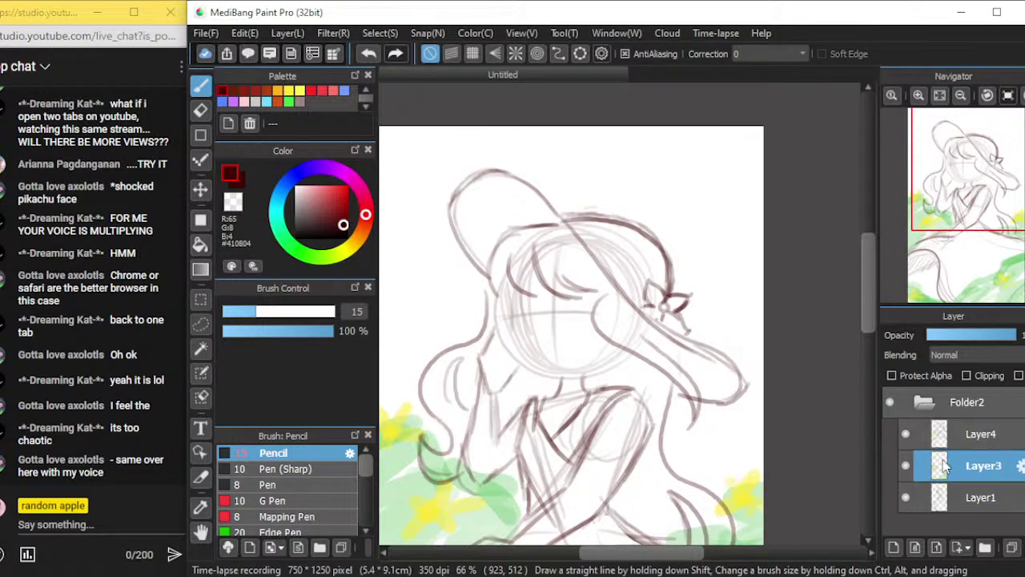
left_click(942, 501)
left_click(952, 472)
left_click(951, 443)
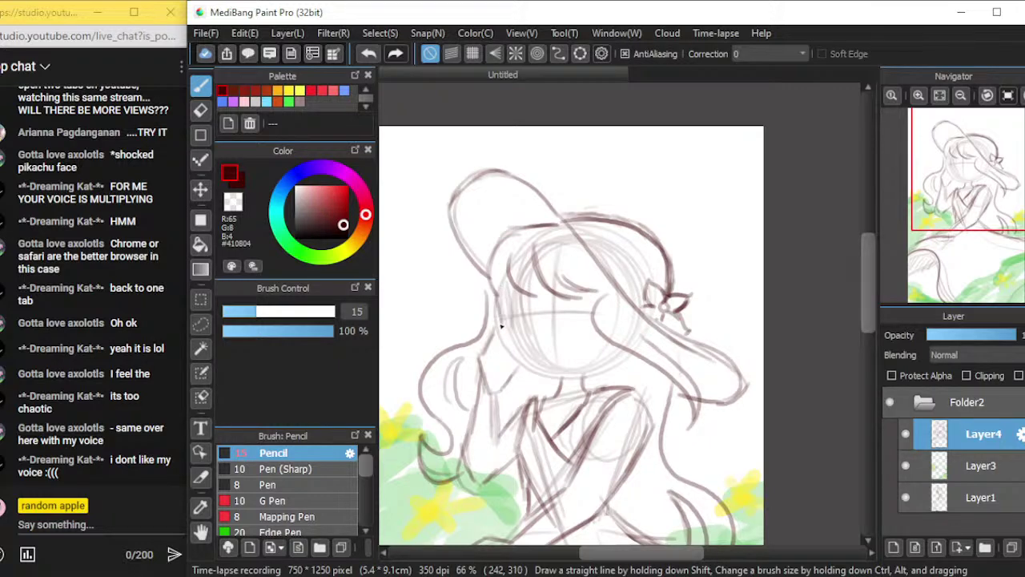
Try to sketch the left cheek, chin and right jaw line over the head circle on Layer4
left_click_drag(494, 301, 509, 357)
left_click_drag(500, 319, 515, 366)
mouse_move(498, 307)
left_mouse_down()
mouse_move(503, 340)
mouse_move(542, 379)
left_mouse_up()
mouse_move(503, 352)
left_mouse_down()
mouse_move(551, 375)
mouse_move(606, 351)
left_mouse_up()
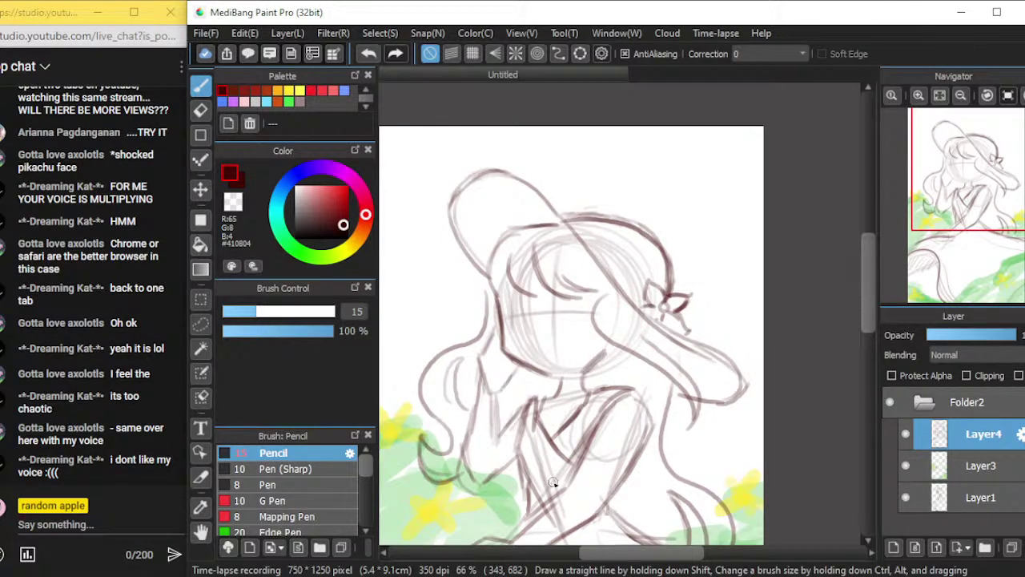
key("ctrl+z")
key("ctrl+z")
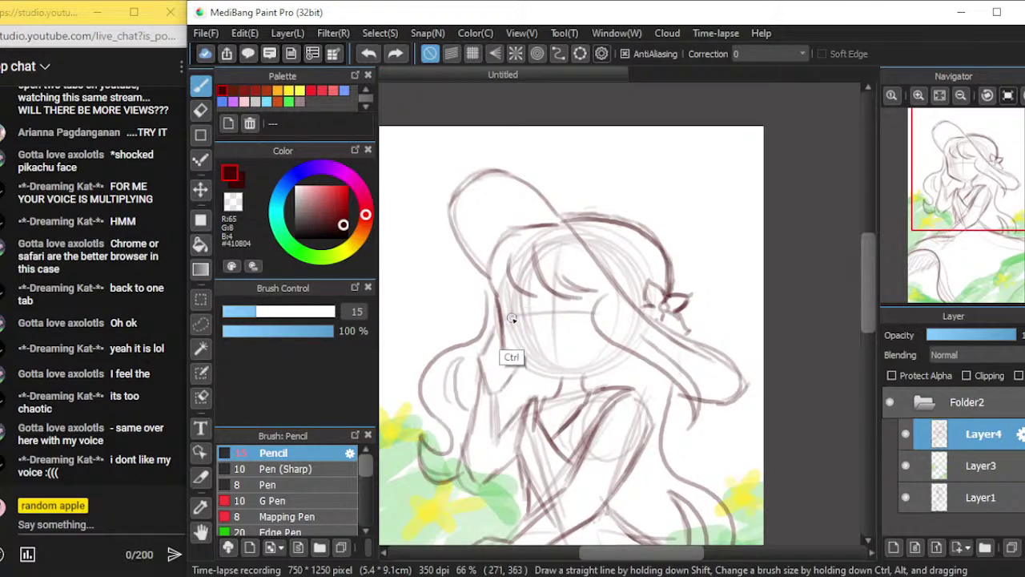
key("ctrl+z")
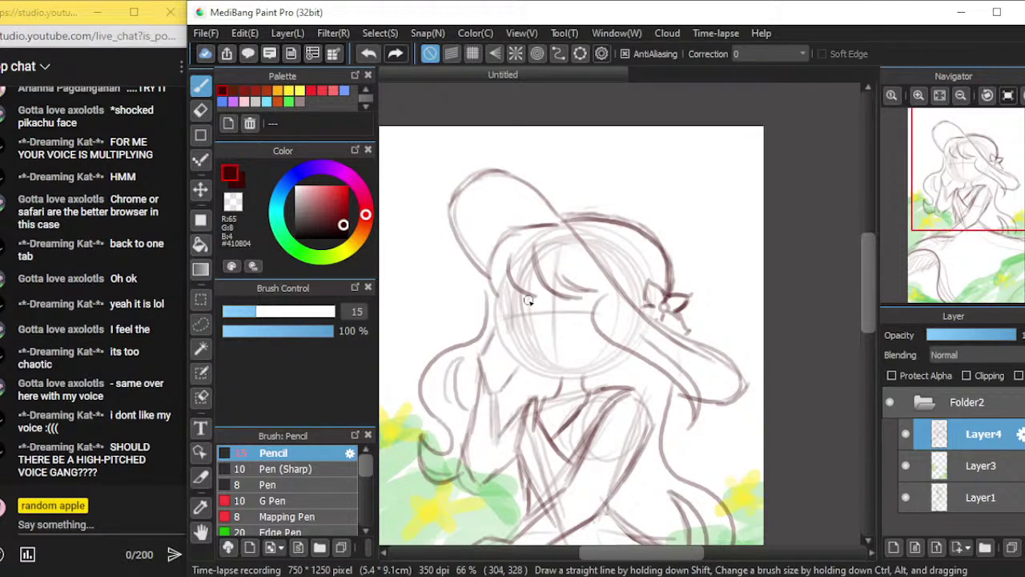
Sketch the face outline from the left temple down the cheek to the chin and right jaw
left_click(144, 514)
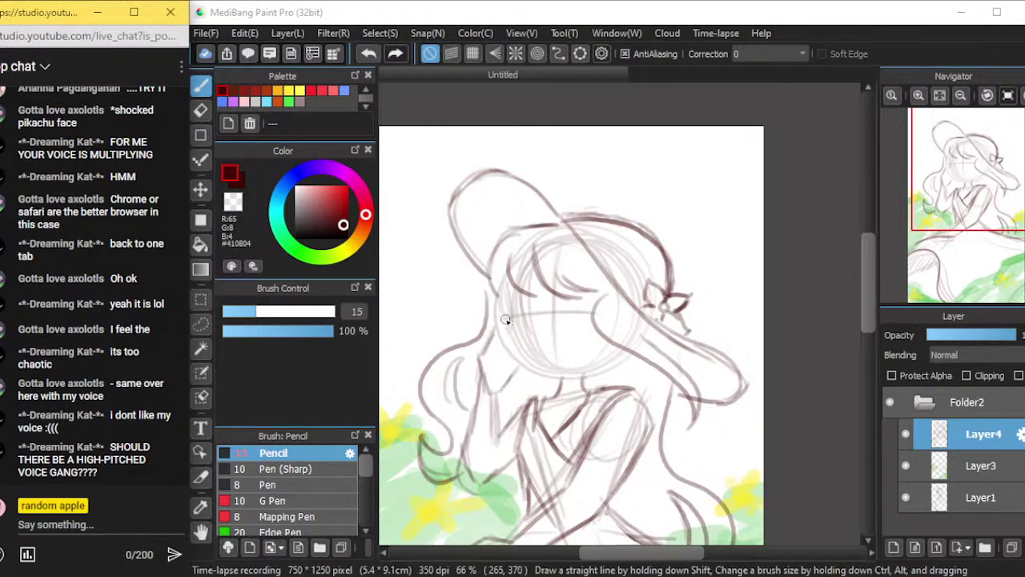
mouse_move(497, 297)
left_mouse_down()
mouse_move(511, 342)
mouse_move(507, 331)
left_mouse_up()
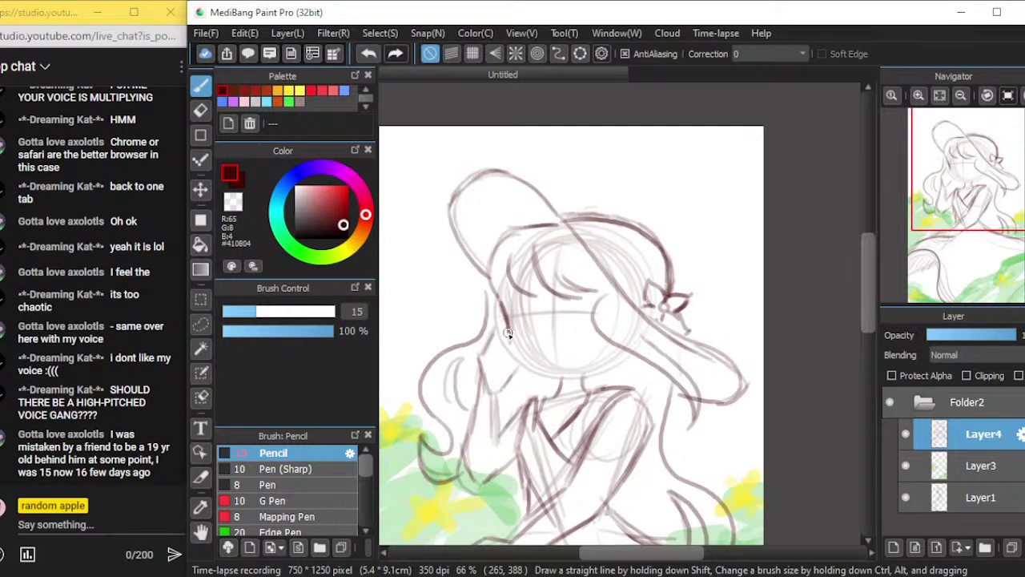
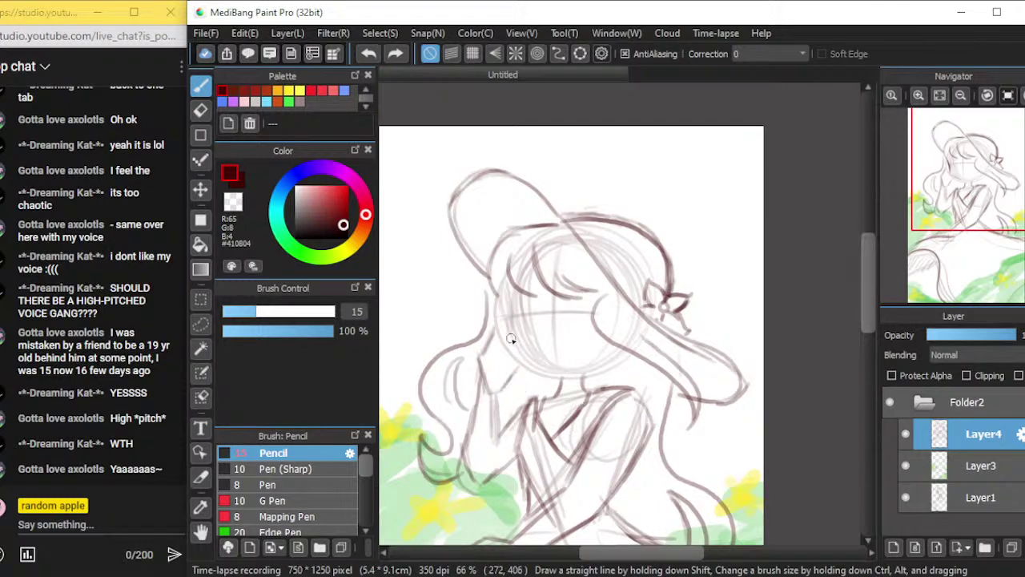
key("ctrl+y")
left_click_drag(500, 292, 502, 308)
left_click_drag(499, 301, 500, 298)
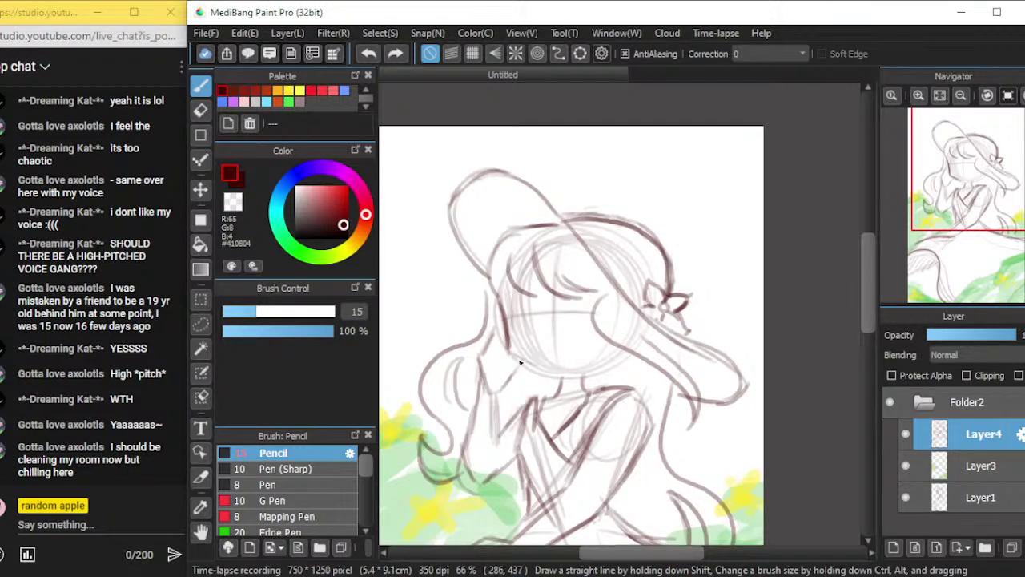
left_click_drag(506, 327, 510, 348)
left_click_drag(511, 358, 574, 385)
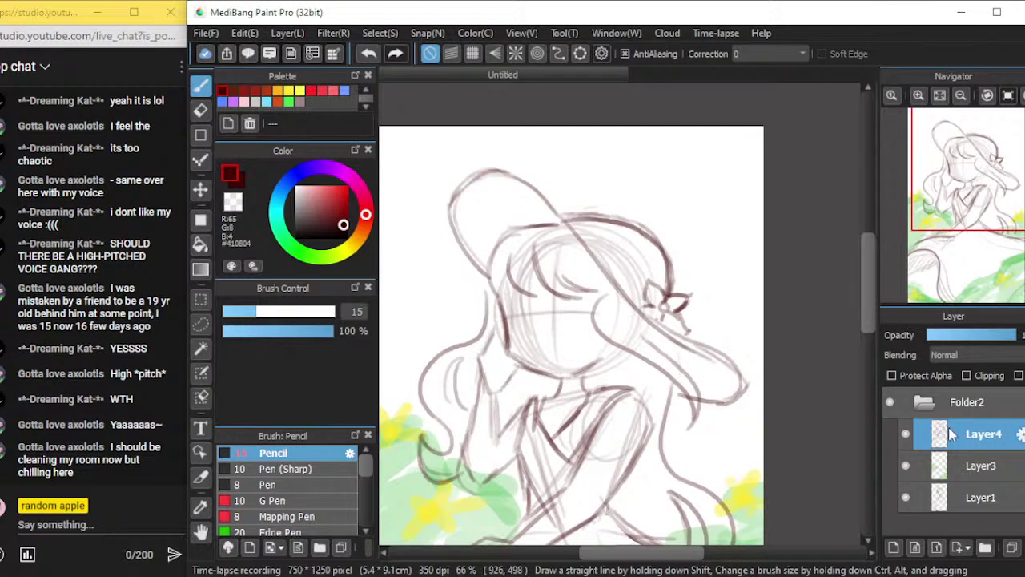
Lower the opacity of Layer1 to fade the rough guide sketch
left_click(949, 467)
left_click(942, 500)
left_click_drag(954, 340, 953, 343)
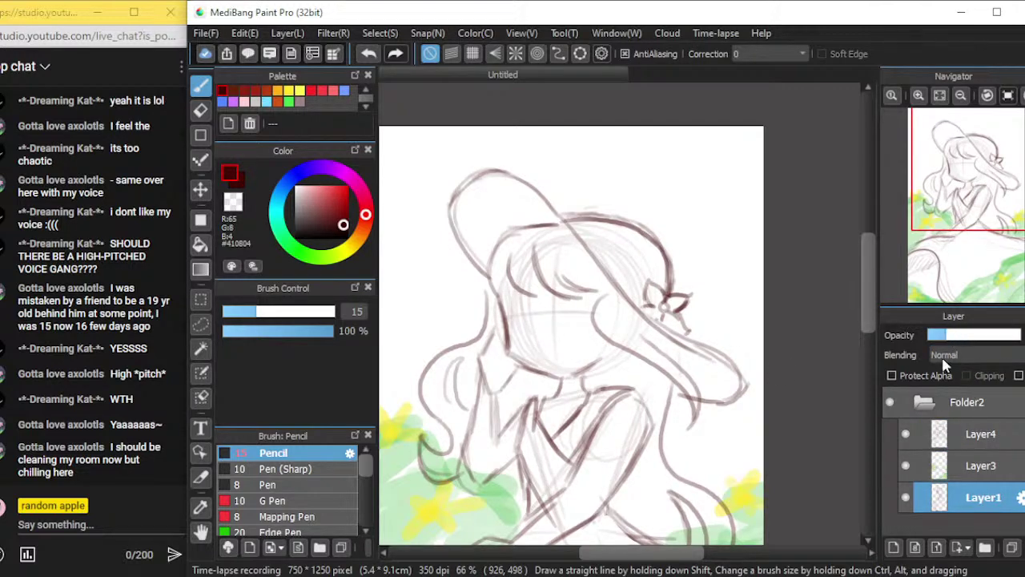
Sketch a short curved closed-eye line on Layer4, beneath the right end of the bangs
left_click(953, 433)
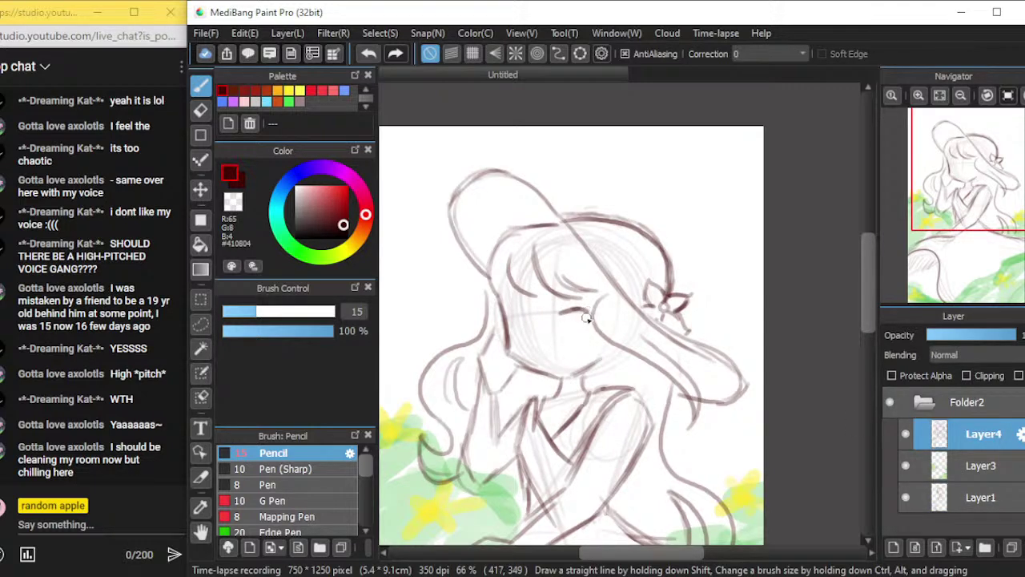
scroll(572, 331, "up", 4)
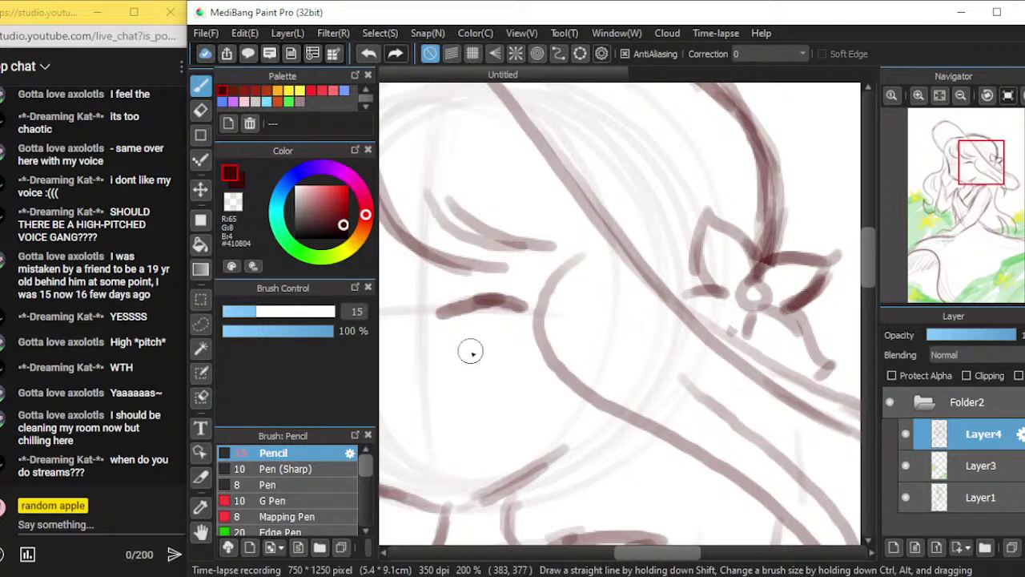
scroll(471, 350, "down", 2)
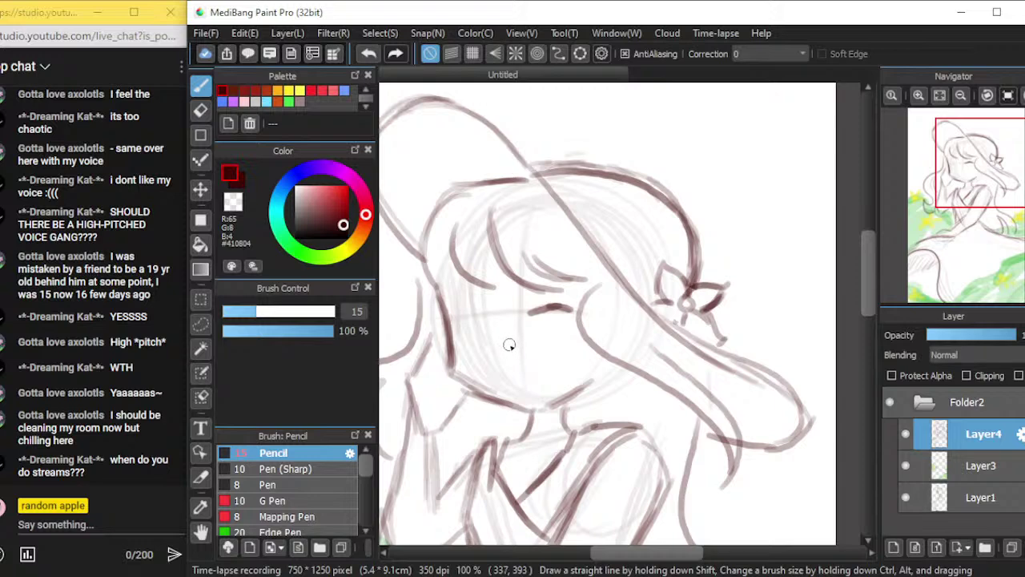
Try handwriting "9am" in the blank area above the hat's right side
mouse_move(719, 114)
left_mouse_down()
mouse_move(709, 154)
mouse_move(761, 152)
left_mouse_up()
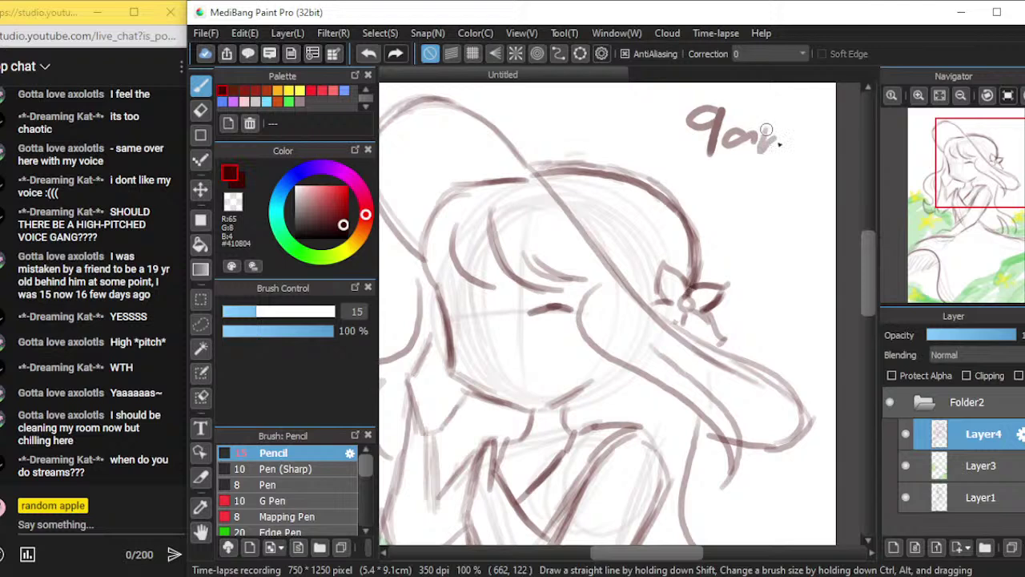
key("ctrl+z")
key("ctrl+z")
key("ctrl+z")
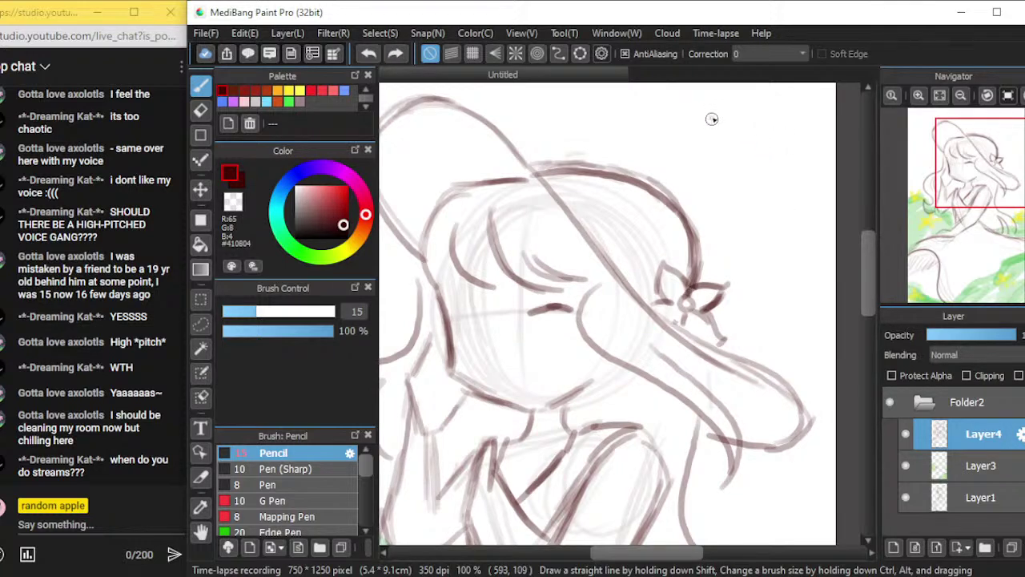
Handwrite "9-11" in the blank area above the hat's right side and try circling it
left_click_drag(712, 120, 709, 161)
left_click_drag(772, 121, 760, 165)
left_click_drag(791, 120, 776, 166)
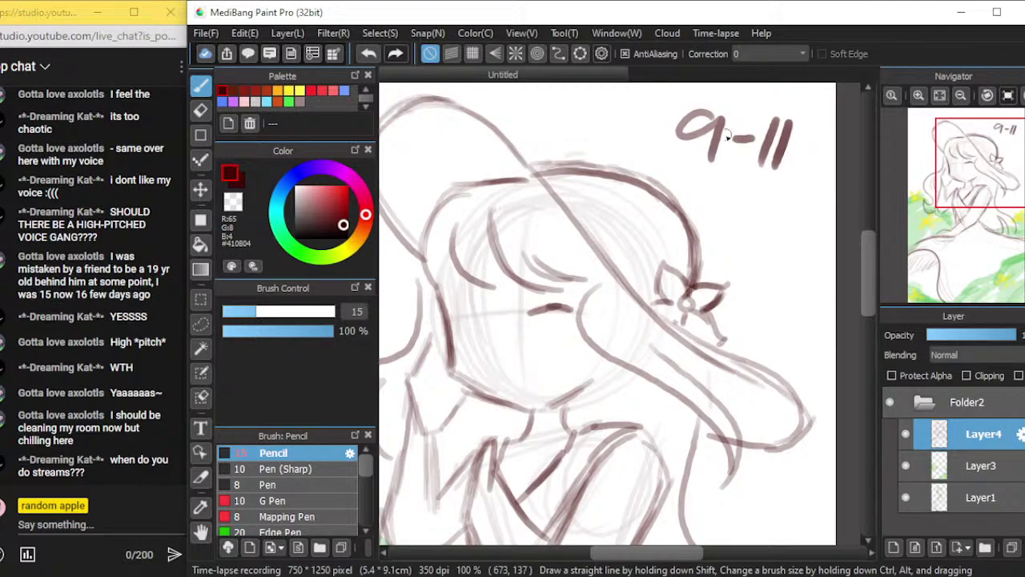
mouse_move(793, 108)
left_mouse_down()
mouse_move(683, 132)
mouse_move(733, 93)
mouse_move(813, 171)
left_mouse_up()
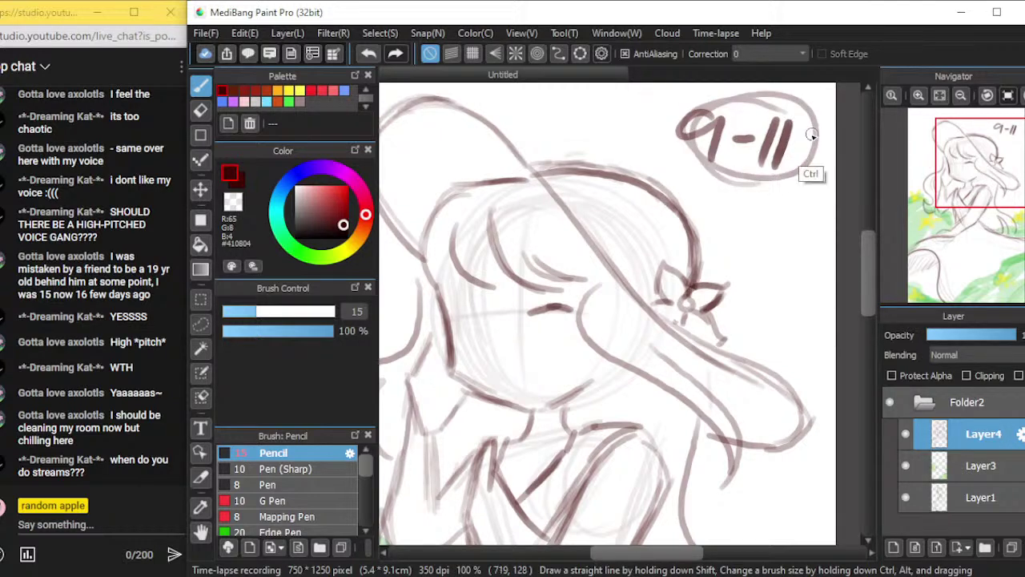
key("ctrl+z")
Try handwriting "am" and "pm" beneath the "9-11" note
left_click_drag(745, 194, 742, 218)
mouse_move(774, 201)
left_mouse_down()
mouse_move(777, 216)
mouse_move(799, 210)
mouse_move(754, 210)
mouse_move(810, 210)
left_mouse_up()
key("ctrl+z")
key("ctrl+z")
left_click_drag(740, 238, 740, 270)
mouse_move(741, 239)
left_mouse_down()
mouse_move(757, 242)
mouse_move(745, 256)
left_mouse_up()
left_click_drag(775, 250, 814, 266)
key("ctrl+z")
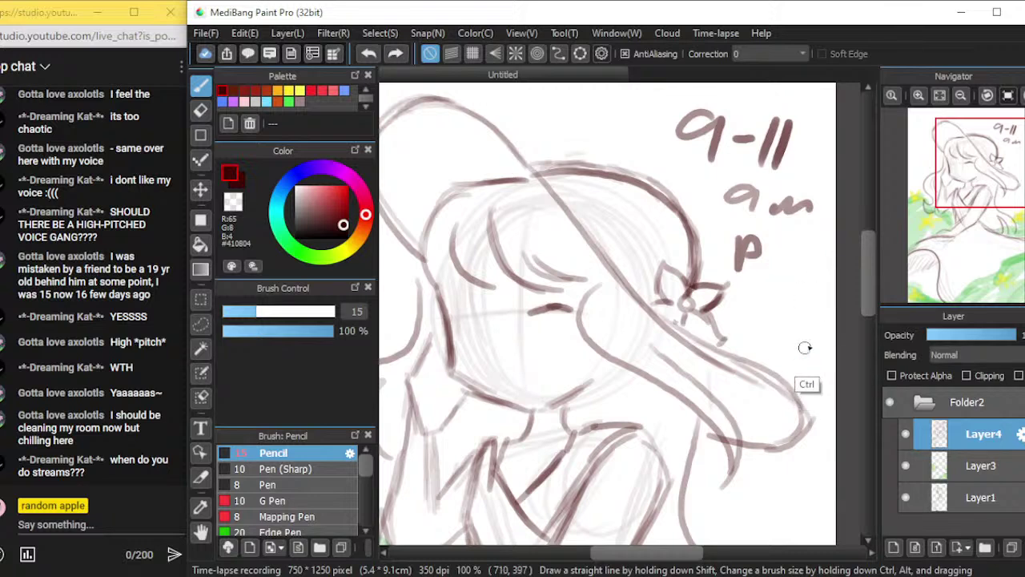
key("ctrl+z")
key("ctrl+z")
key("ctrl+z")
key("ctrl+z")
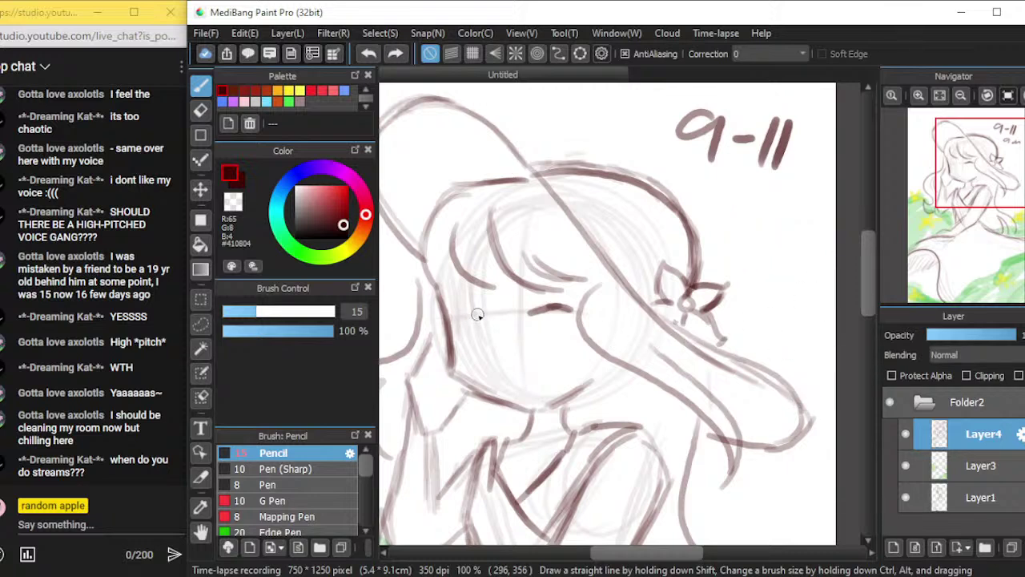
Undo the handwritten "9-11" strokes
key("ctrl+z")
key("ctrl+z")
key("ctrl+z")
key("ctrl+z")
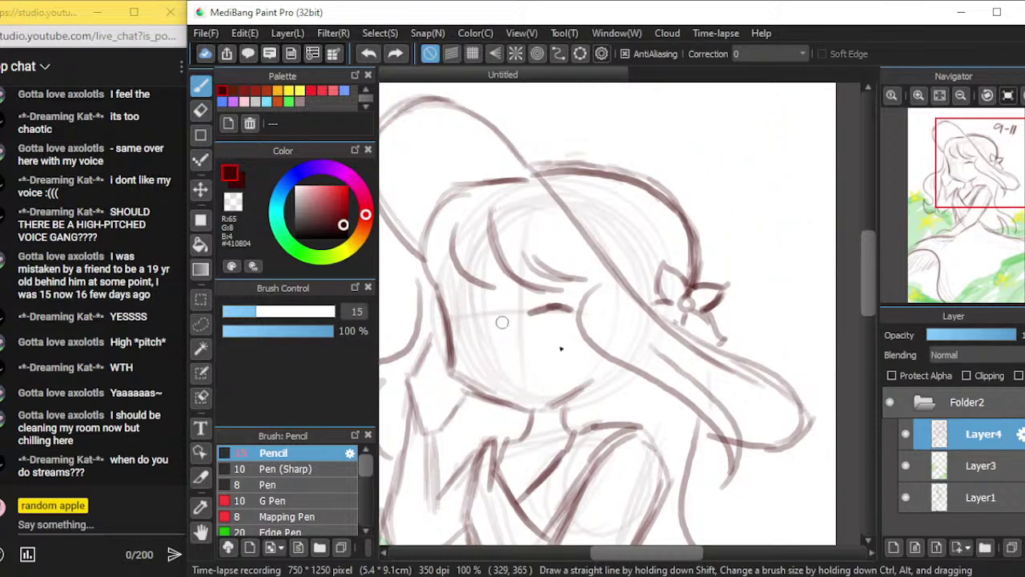
Try sketching a small U-shaped iris beneath the lash line of the eye nearest the hat flower
left_click_drag(668, 555, 644, 555)
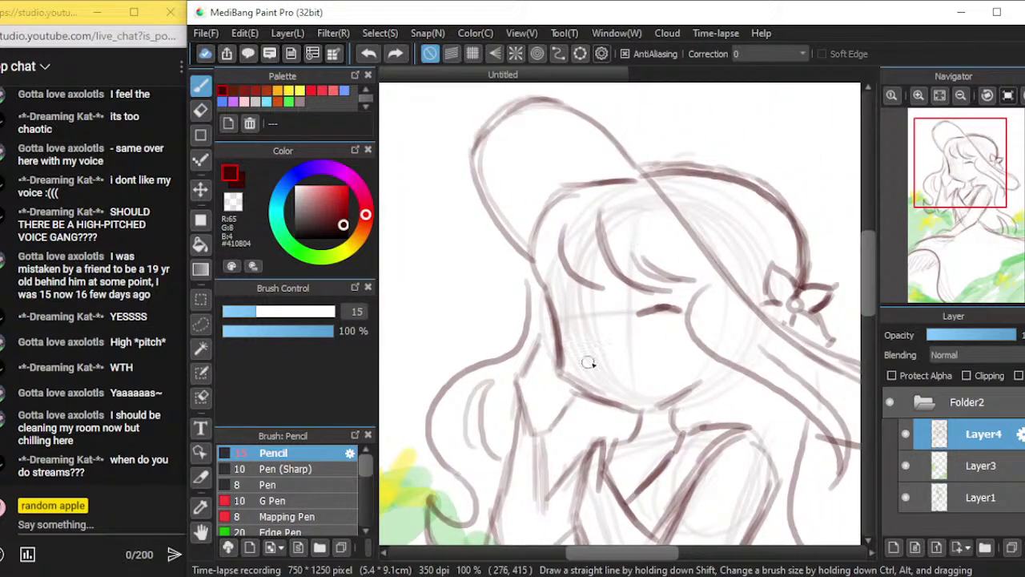
scroll(749, 379, "up", 2)
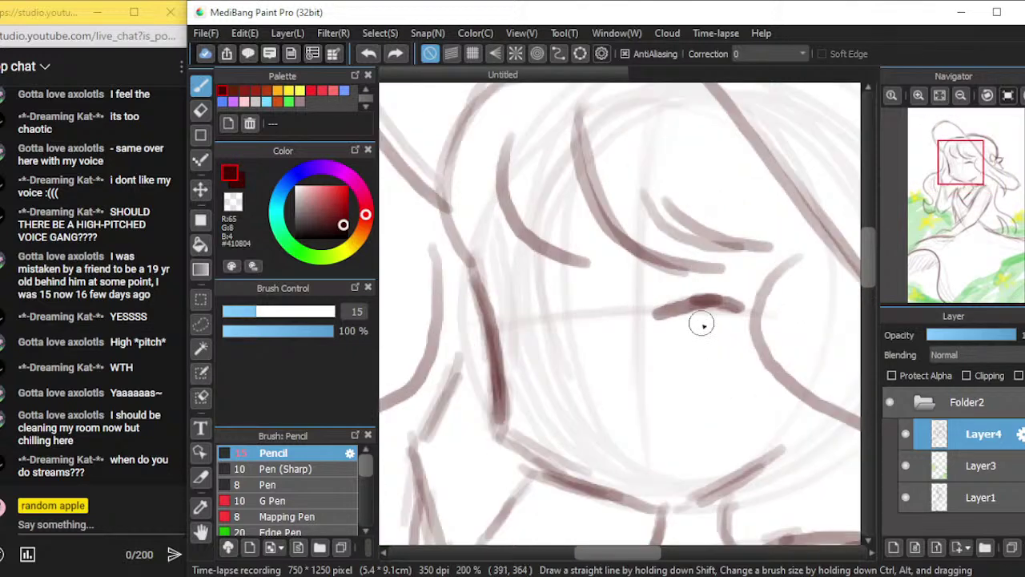
left_click_drag(699, 312, 709, 330)
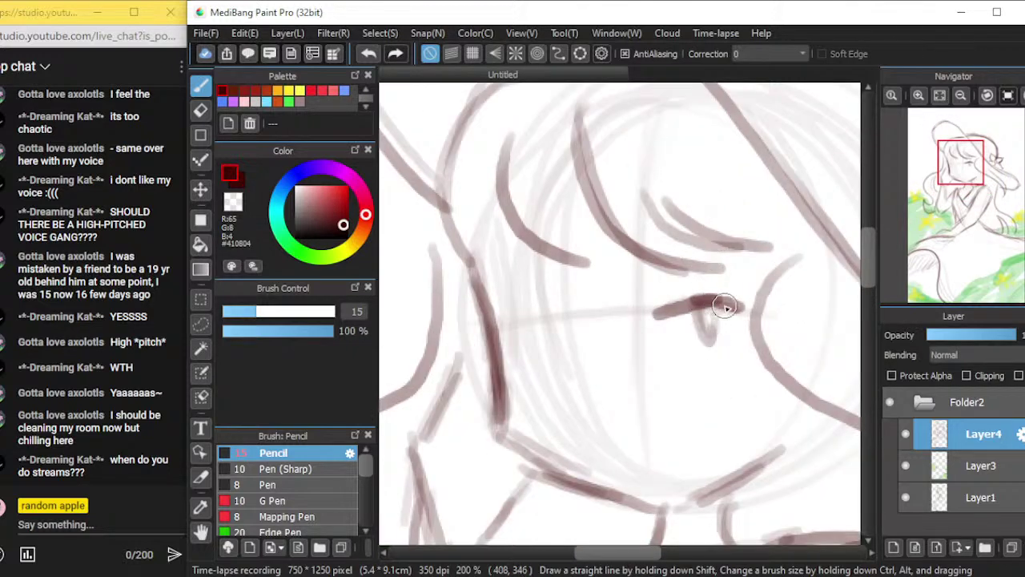
key("ctrl+z")
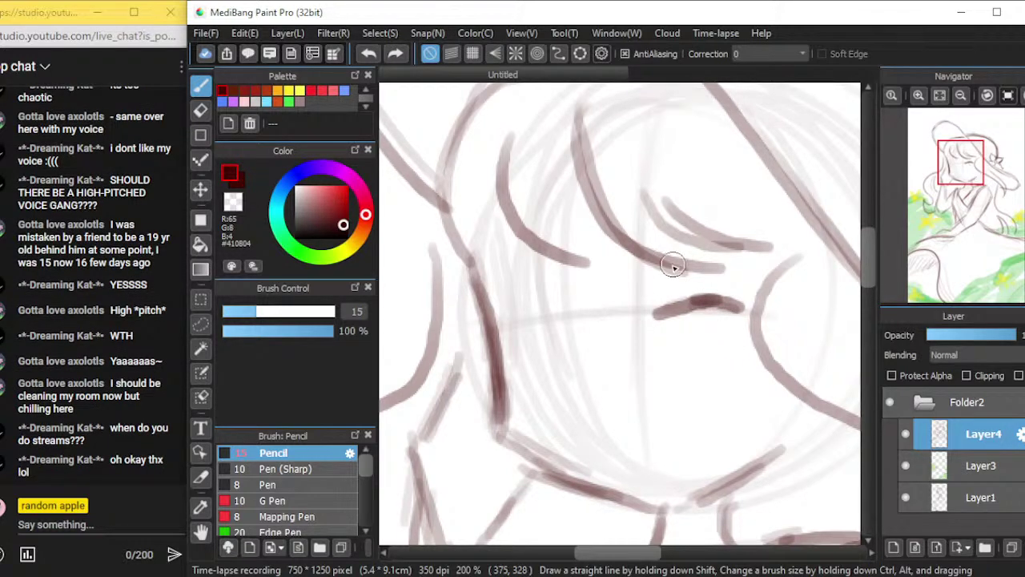
mouse_move(685, 317)
left_mouse_down()
mouse_move(690, 348)
mouse_move(707, 335)
left_mouse_up()
key("ctrl+z")
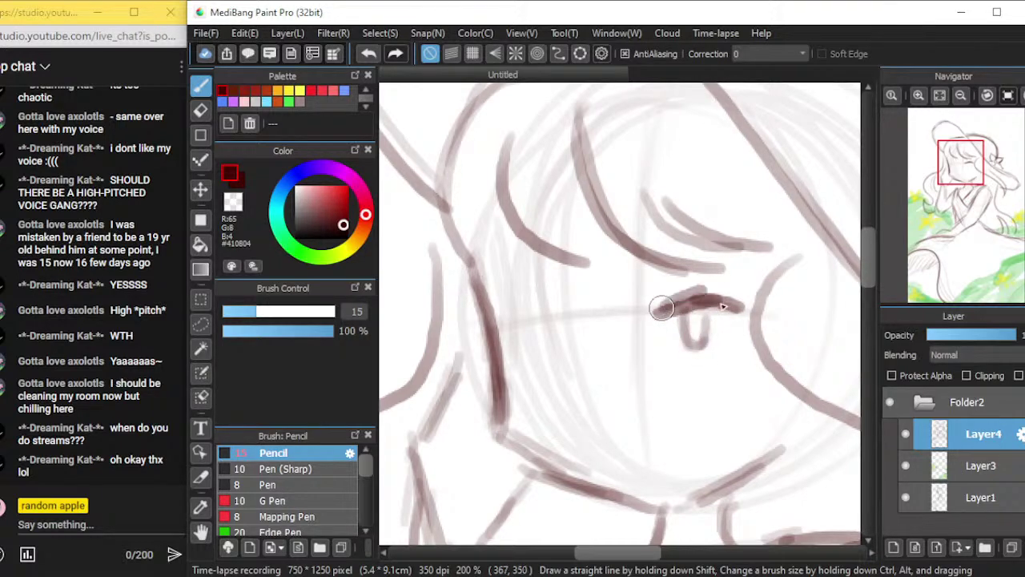
Try thickening that eye's upper lash line and drawing a matching lash arc for the other eye
key("ctrl+z")
key("ctrl+z")
left_click_drag(669, 311, 737, 305)
key("ctrl+z")
mouse_move(669, 312)
left_mouse_down()
mouse_move(711, 316)
mouse_move(661, 314)
mouse_move(741, 307)
left_mouse_up()
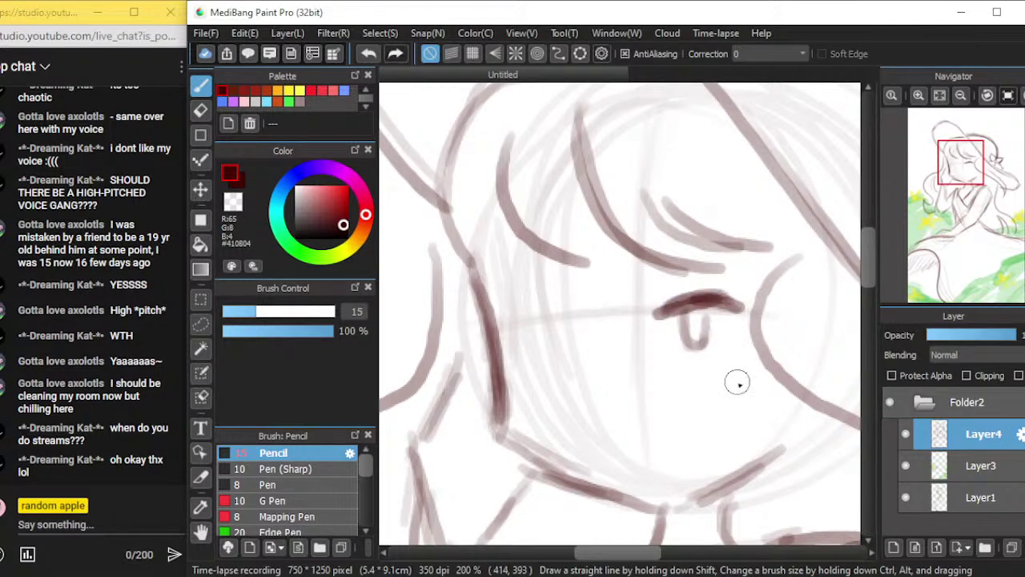
scroll(737, 370, "down", 3)
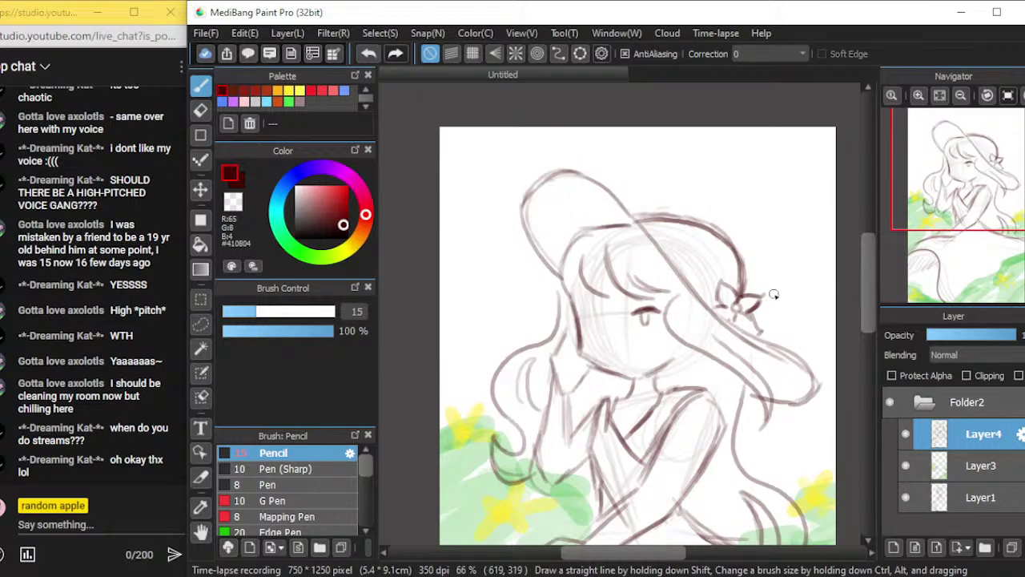
scroll(765, 296, "up", 2)
left_click_drag(564, 319, 594, 316)
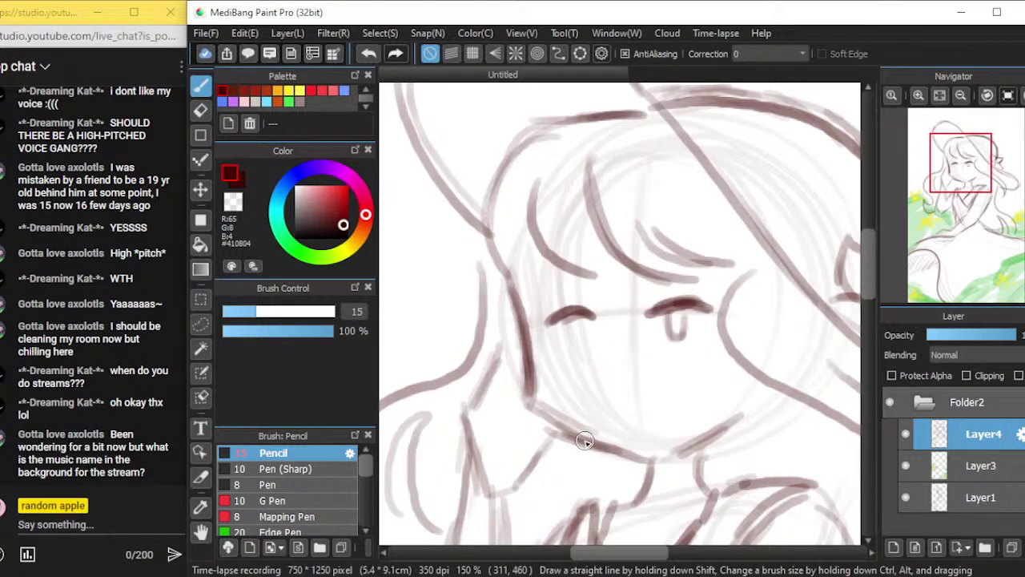
Switch to the browser and copy the share link of the acoustic guitar cover video that is playing
key("alt+Tab")
key("Tab")
key("Tab")
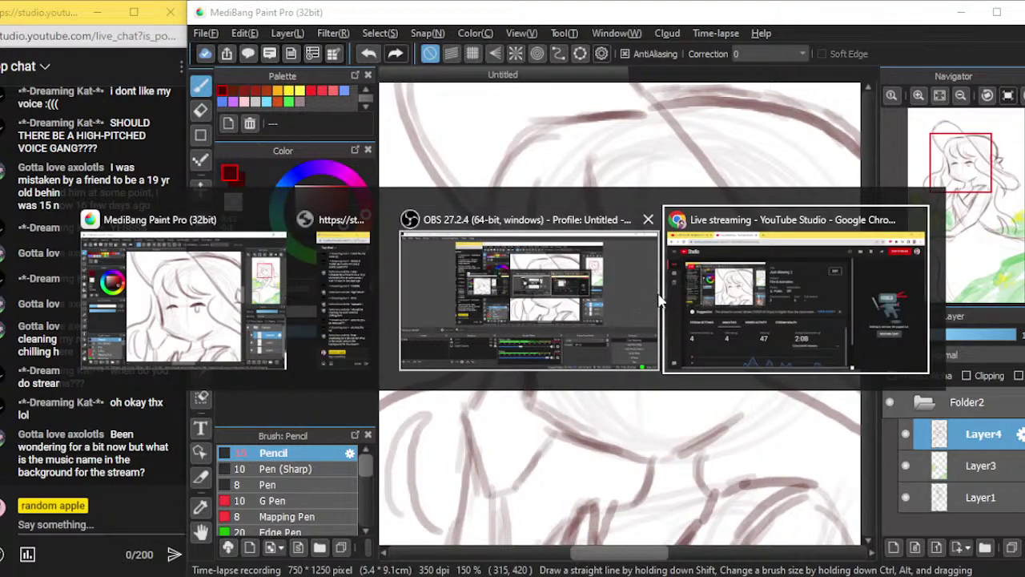
left_click(746, 307)
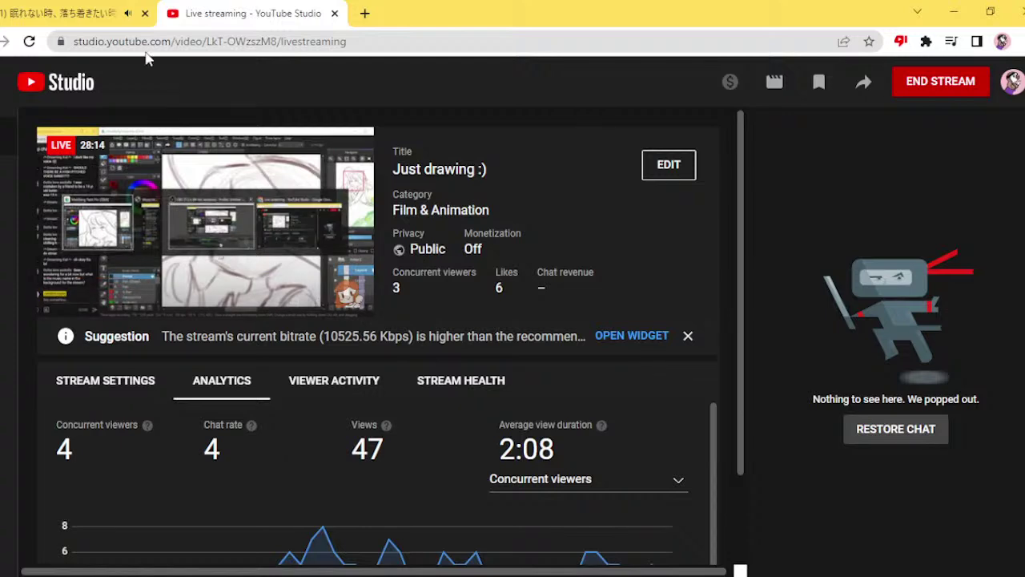
left_click(110, 16)
mouse_move(238, 451)
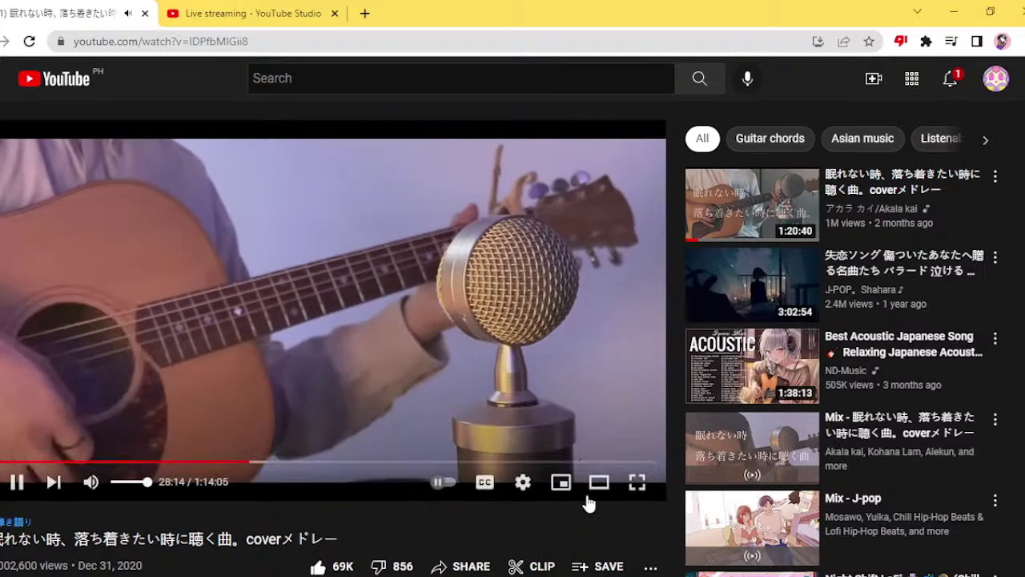
left_click(442, 568)
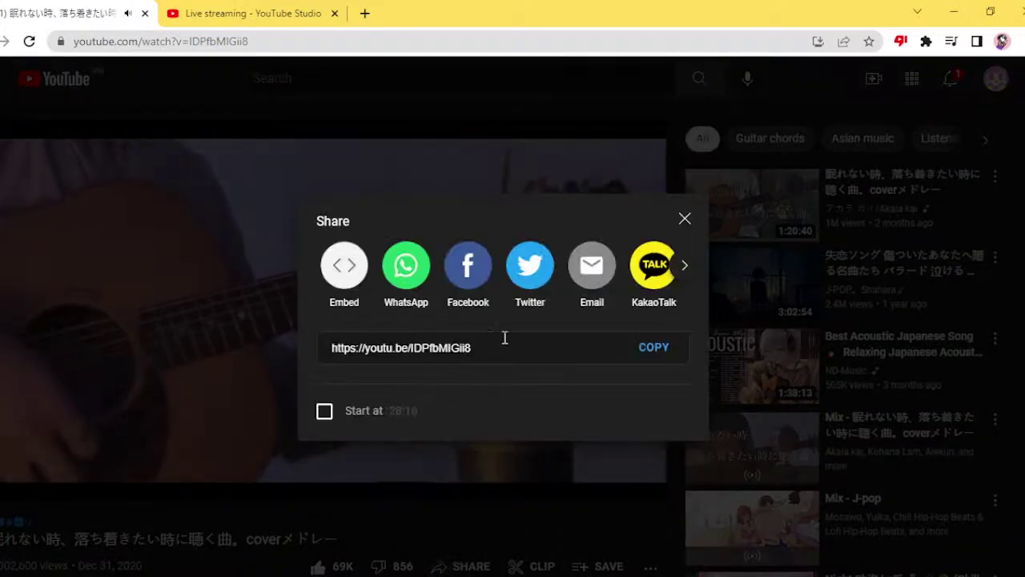
left_click(657, 347)
left_click(684, 220)
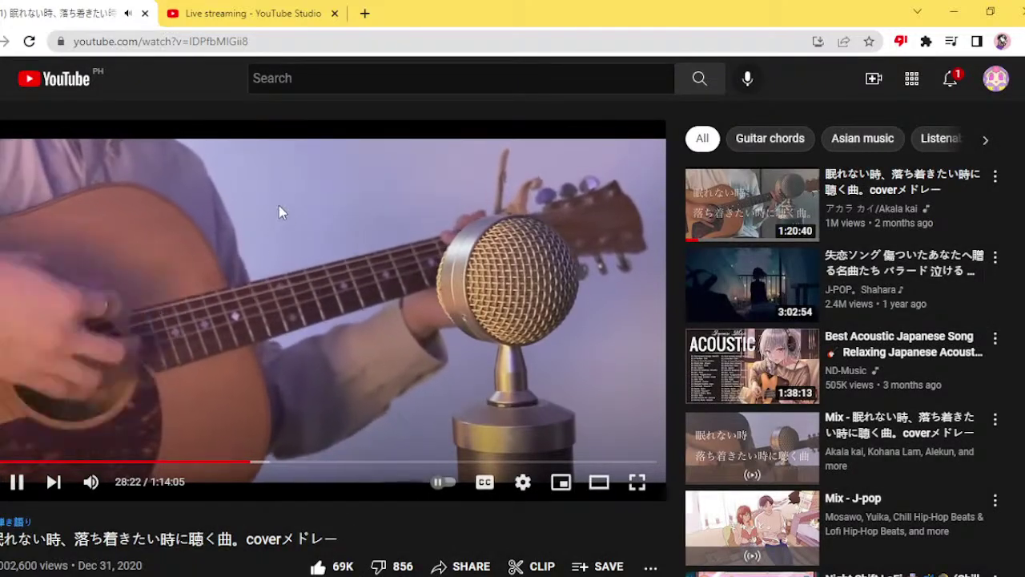
Return to the live chat window and post the copied video link as a message
left_click(214, 576)
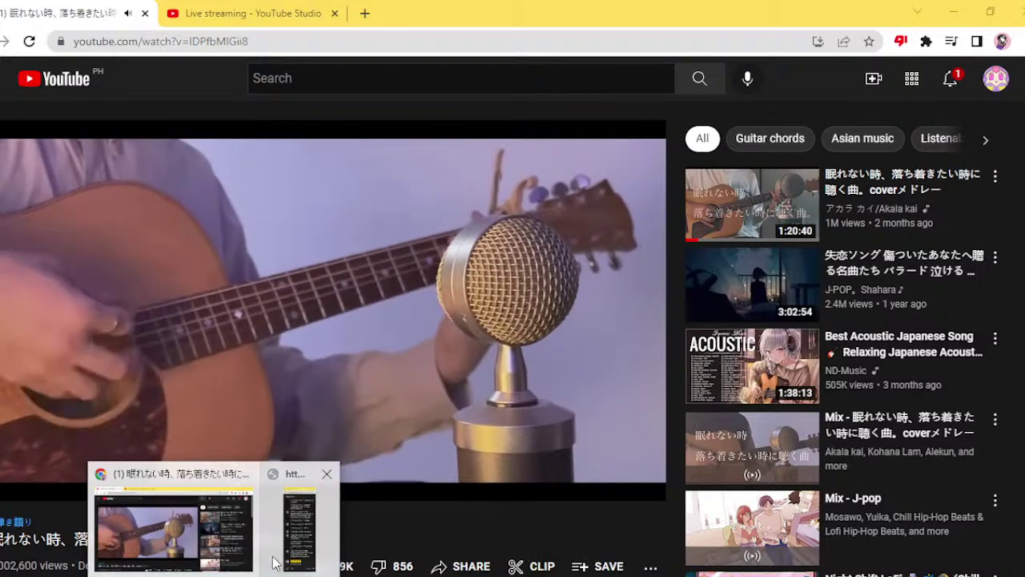
left_click(293, 553)
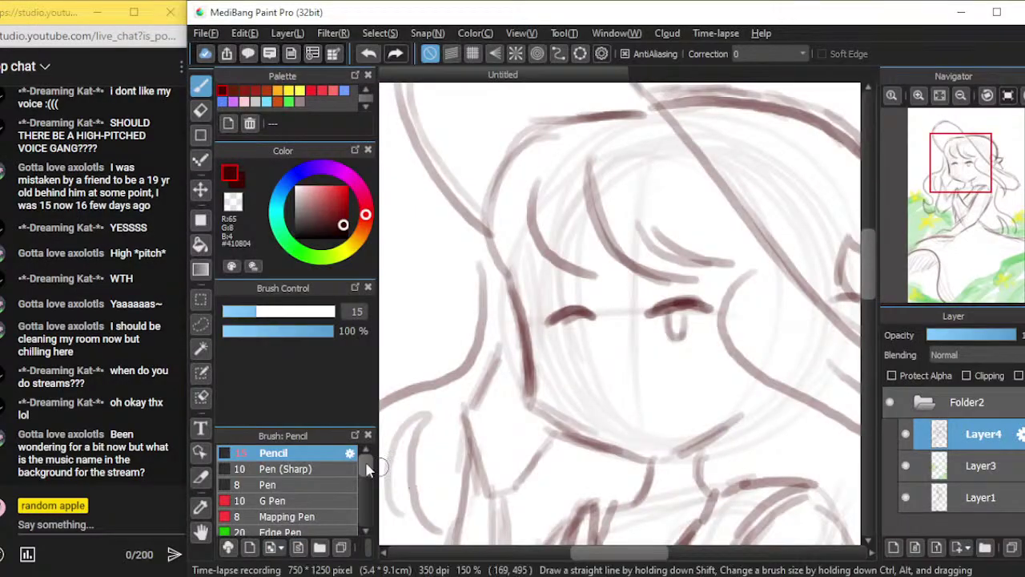
left_click(90, 523)
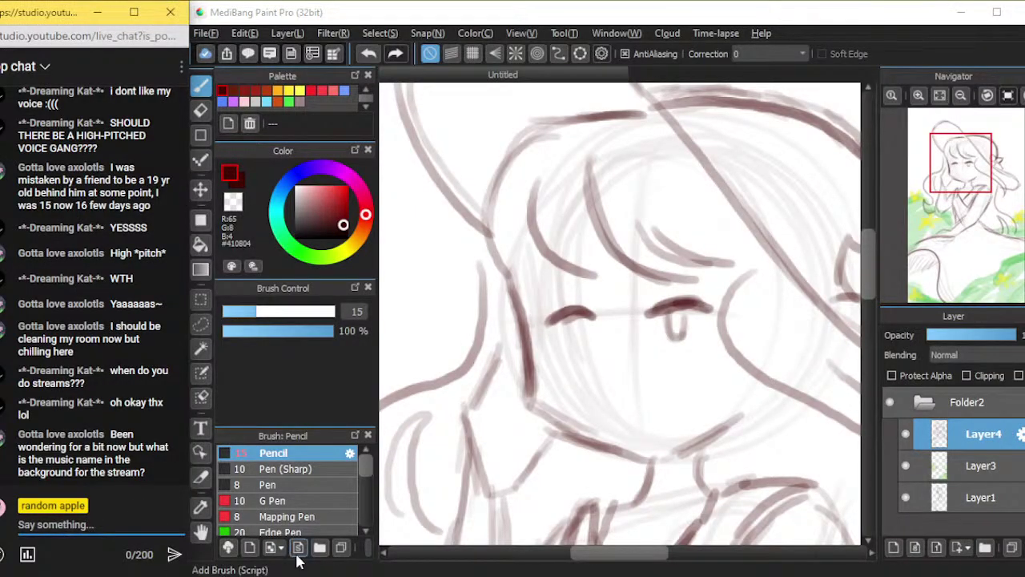
key("ctrl+v")
left_click(173, 557)
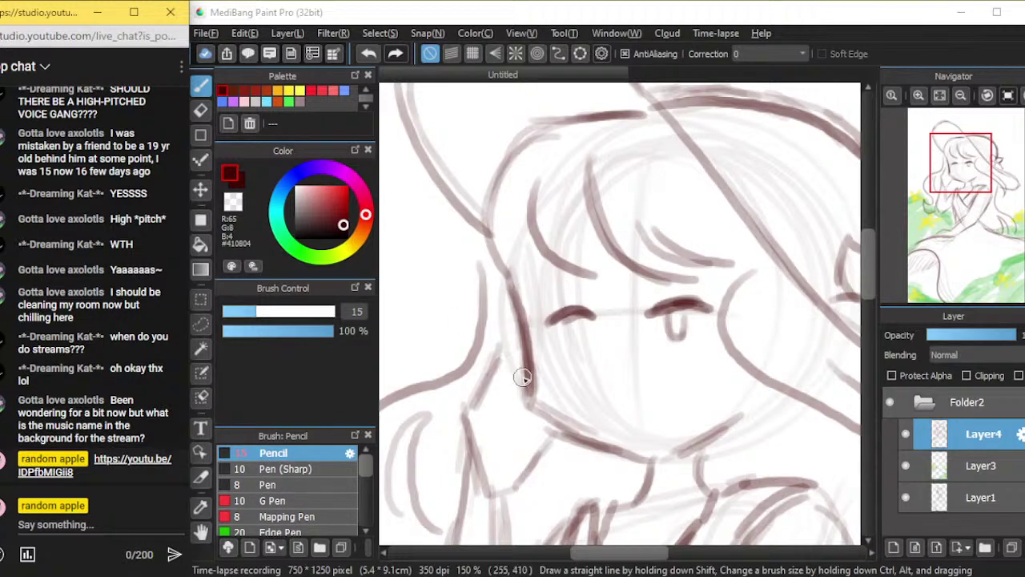
Try a small U-shaped iris under the second lash arc and erase both eyes from the face
mouse_move(569, 317)
left_mouse_down()
mouse_move(572, 340)
mouse_move(584, 345)
mouse_move(588, 327)
mouse_move(590, 335)
left_mouse_up()
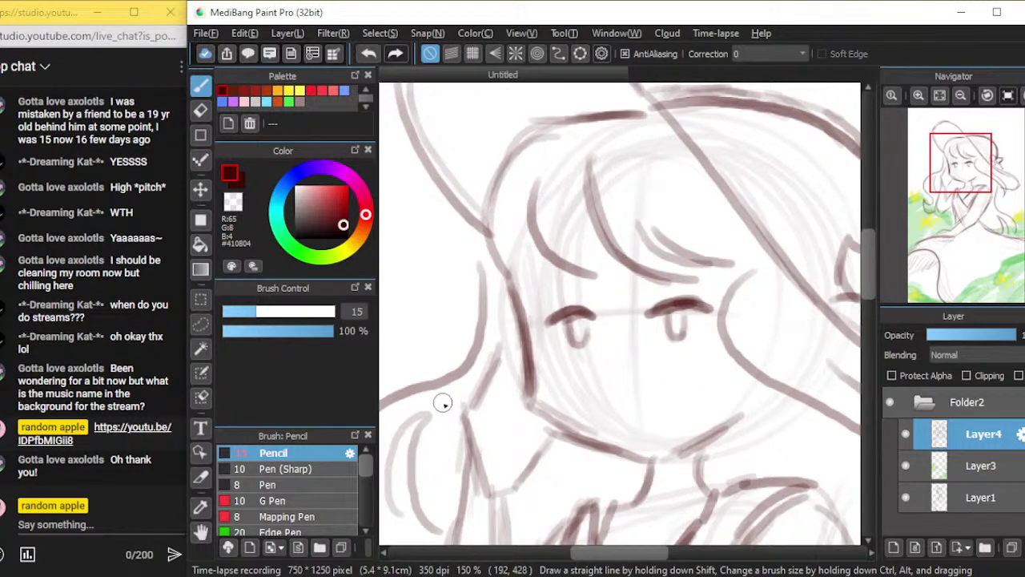
key("e")
mouse_move(581, 374)
left_mouse_down()
mouse_move(580, 325)
mouse_move(572, 330)
mouse_move(598, 317)
mouse_move(568, 320)
mouse_move(553, 330)
mouse_move(592, 347)
mouse_move(661, 338)
mouse_move(684, 315)
mouse_move(655, 310)
mouse_move(699, 305)
mouse_move(686, 332)
mouse_move(703, 301)
mouse_move(683, 342)
mouse_move(698, 313)
left_mouse_up()
key("b")
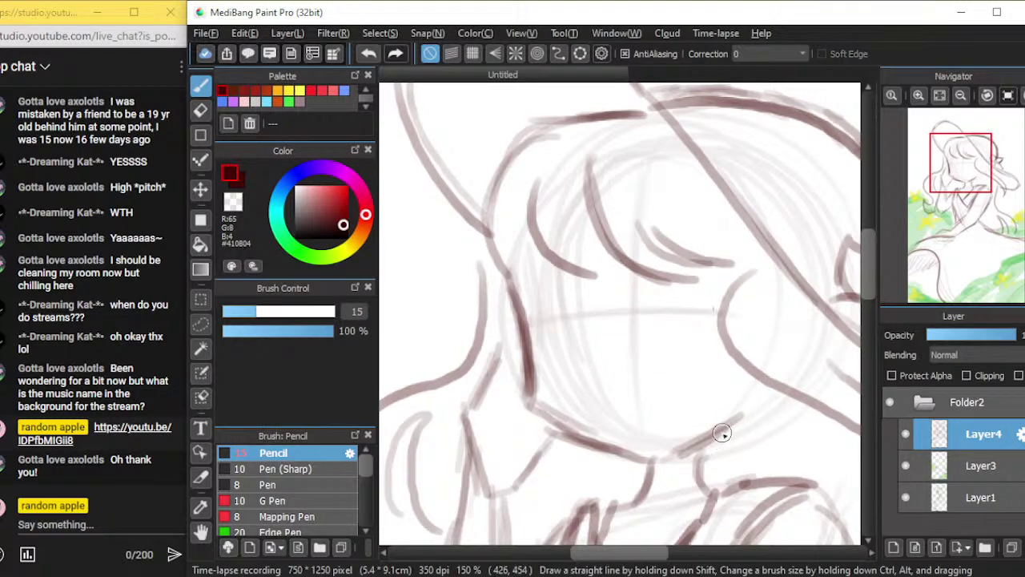
Erase the doubled outer line along the shoulder and upper arm on Layer4
scroll(722, 432, "down", 5)
left_click_drag(871, 357, 873, 342)
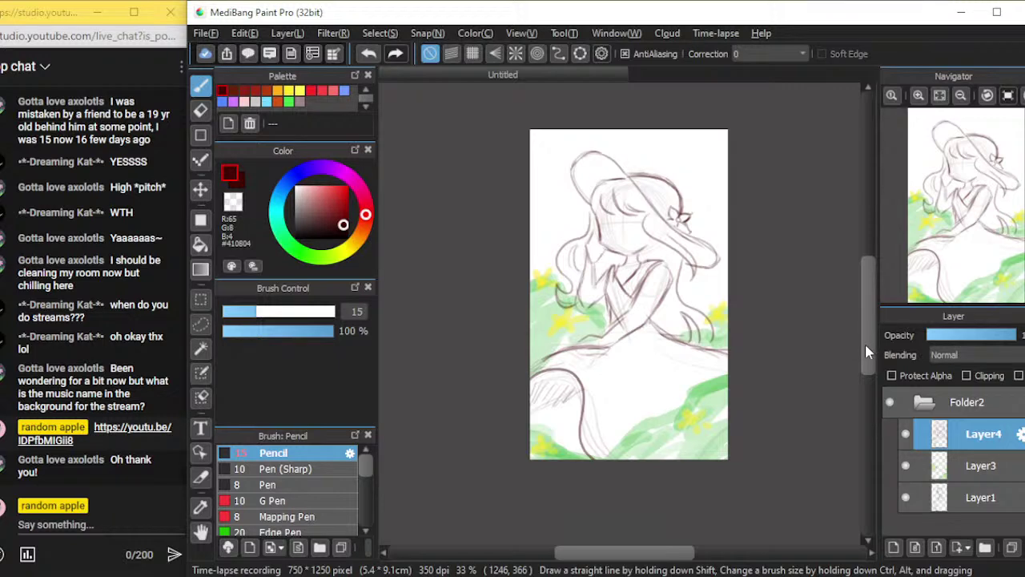
left_click(937, 467)
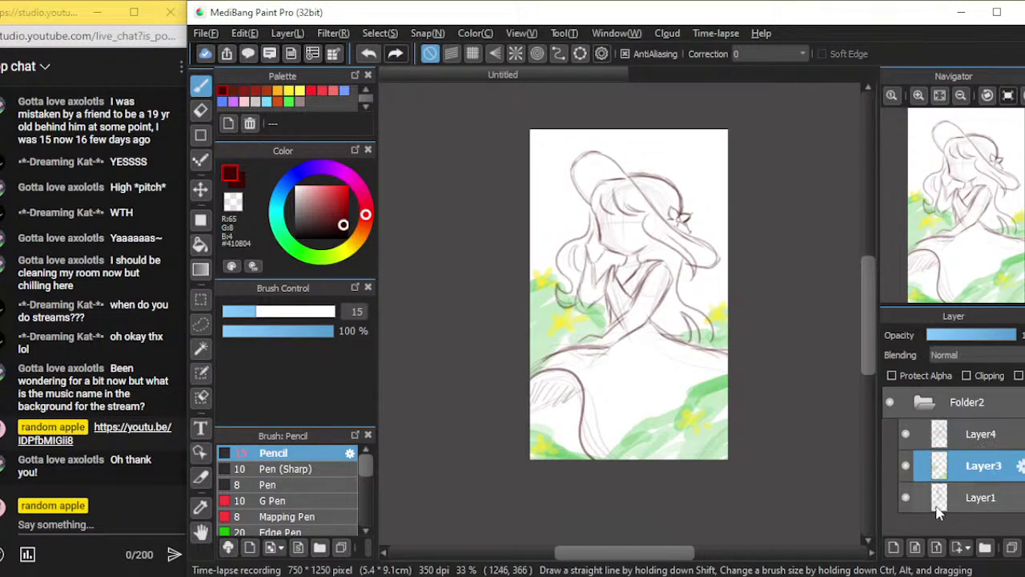
left_click(948, 433)
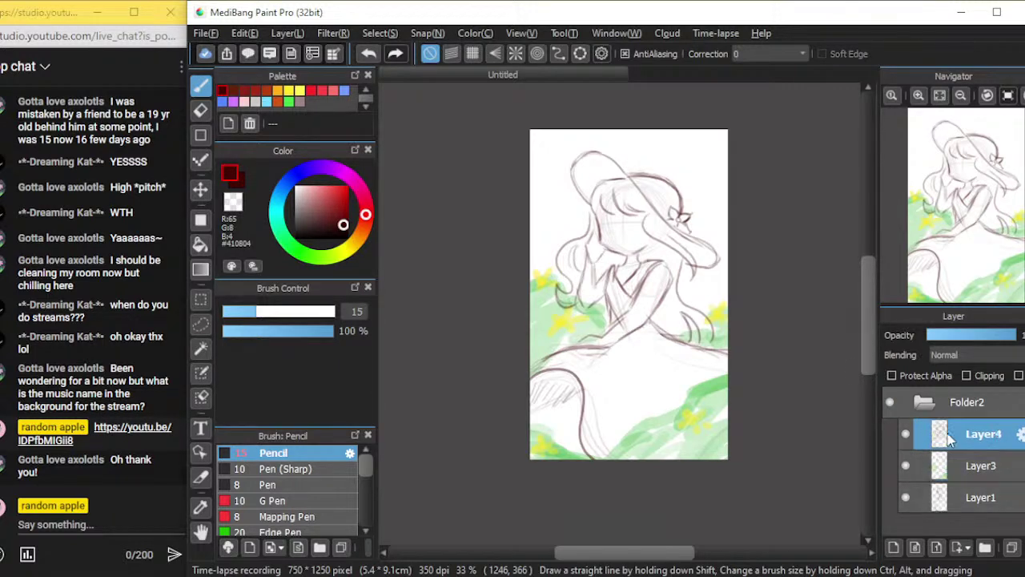
key("ctrl+plus")
key("ctrl+plus")
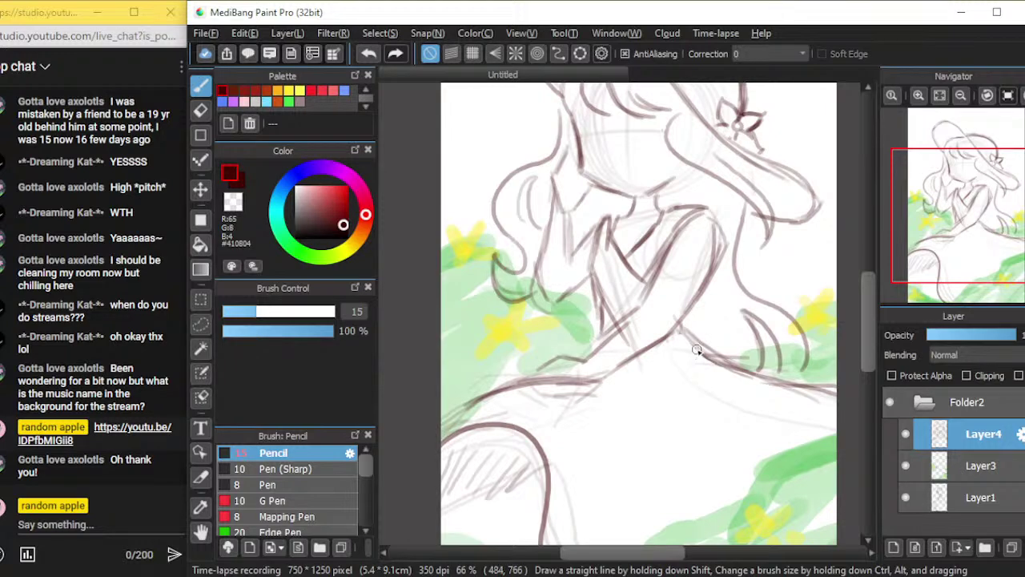
key("e")
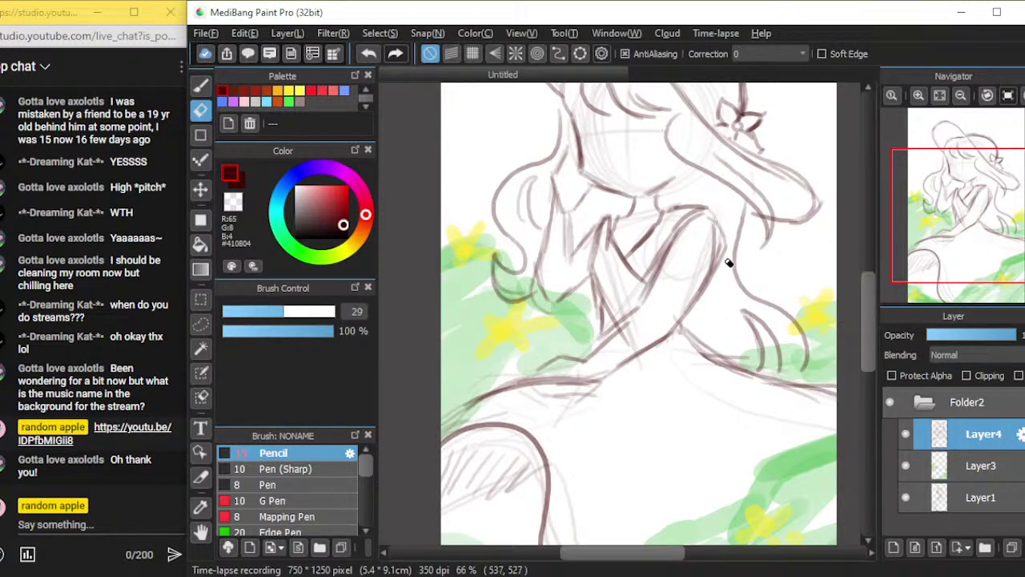
mouse_move(722, 209)
left_mouse_down()
mouse_move(719, 313)
mouse_move(724, 256)
mouse_move(720, 301)
left_mouse_up()
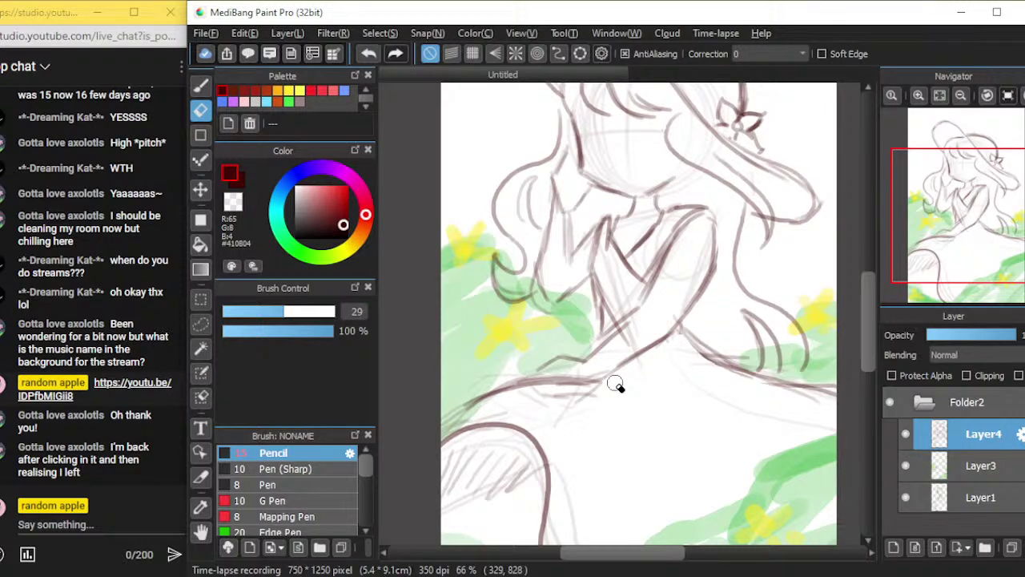
Rename Layer3 as "bushes"
double_click(945, 475)
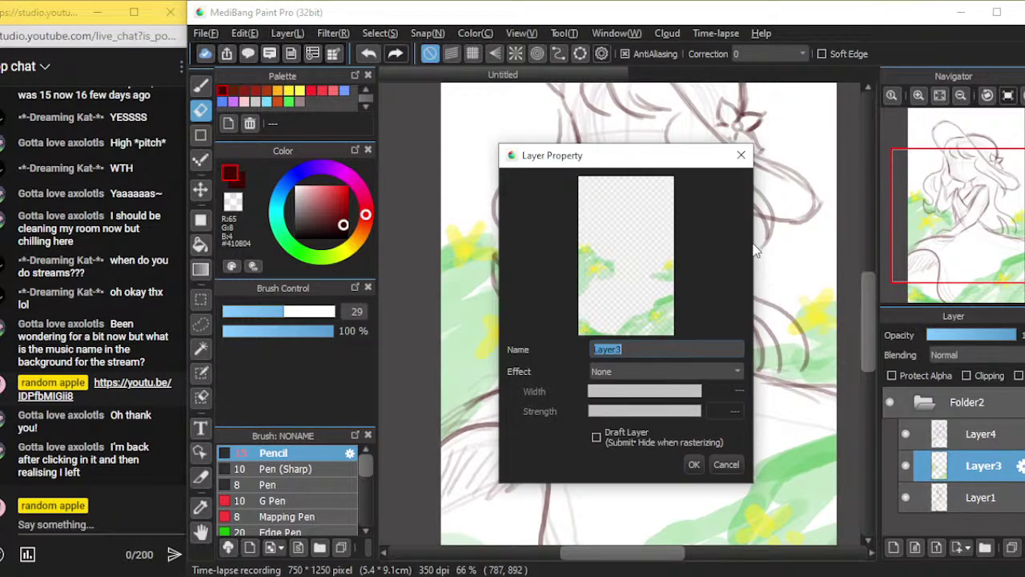
type("busehes")
key("BackSpace")
left_click(694, 471)
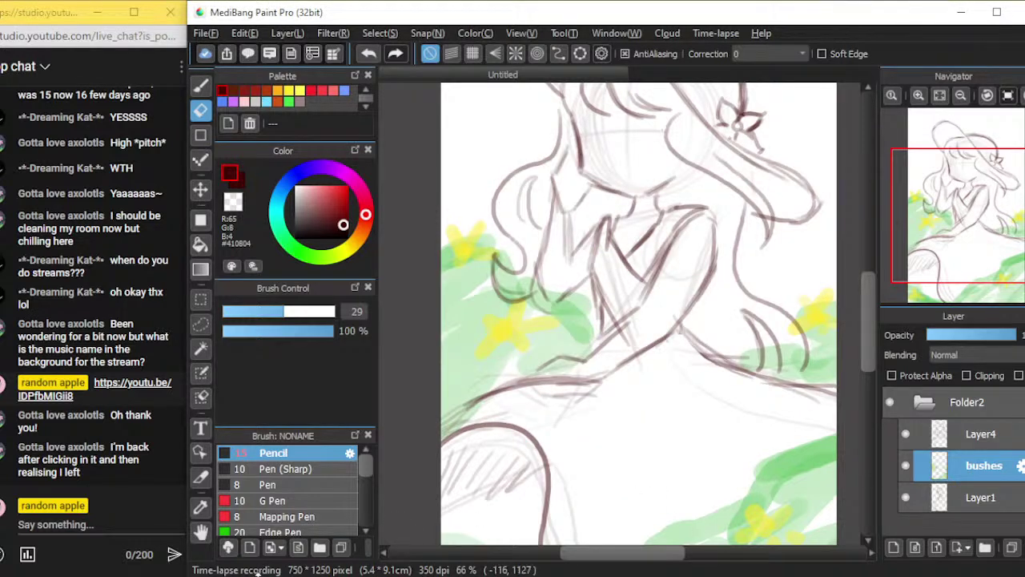
left_click(180, 552)
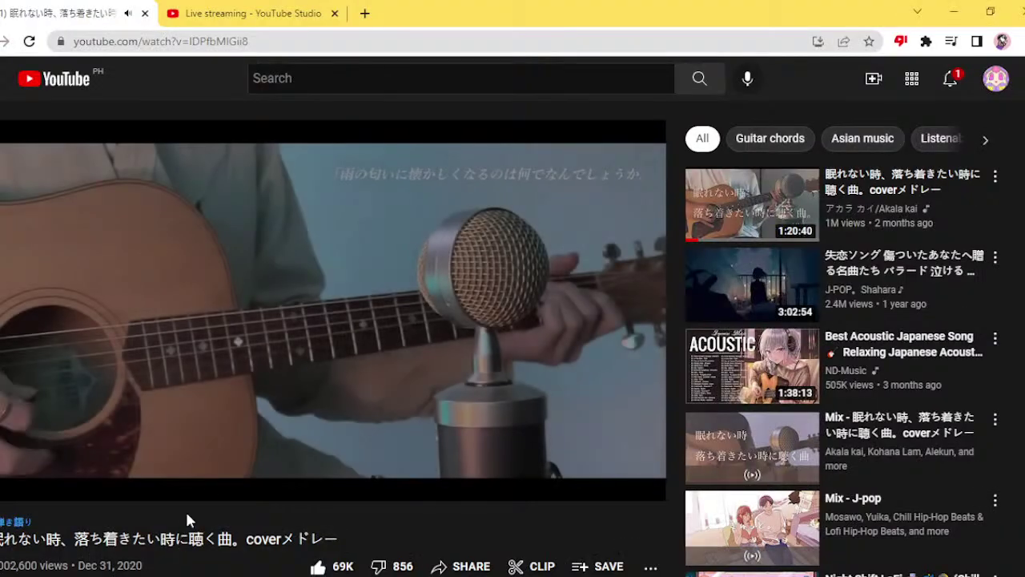
key("alt+Tab")
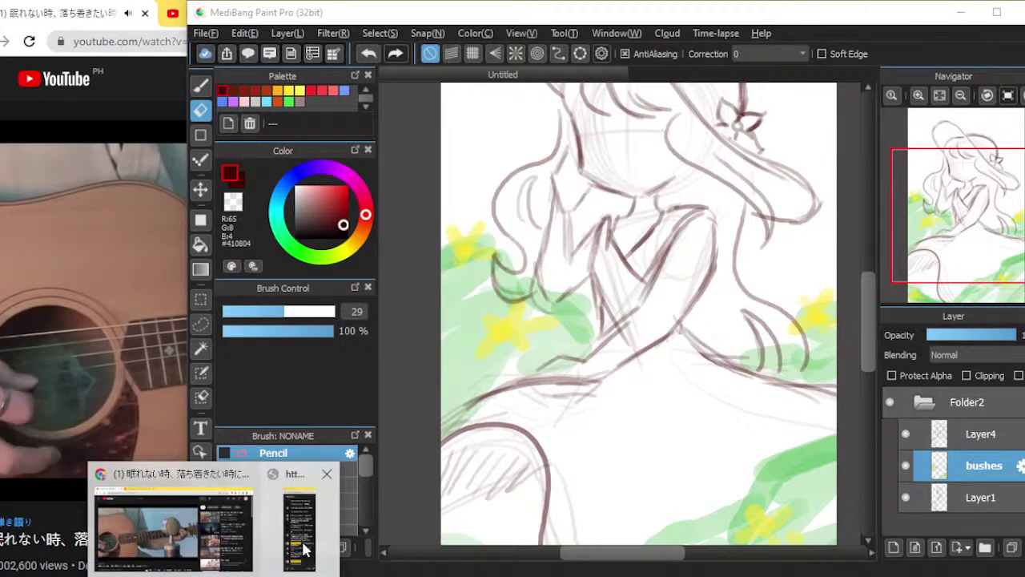
left_click(305, 549)
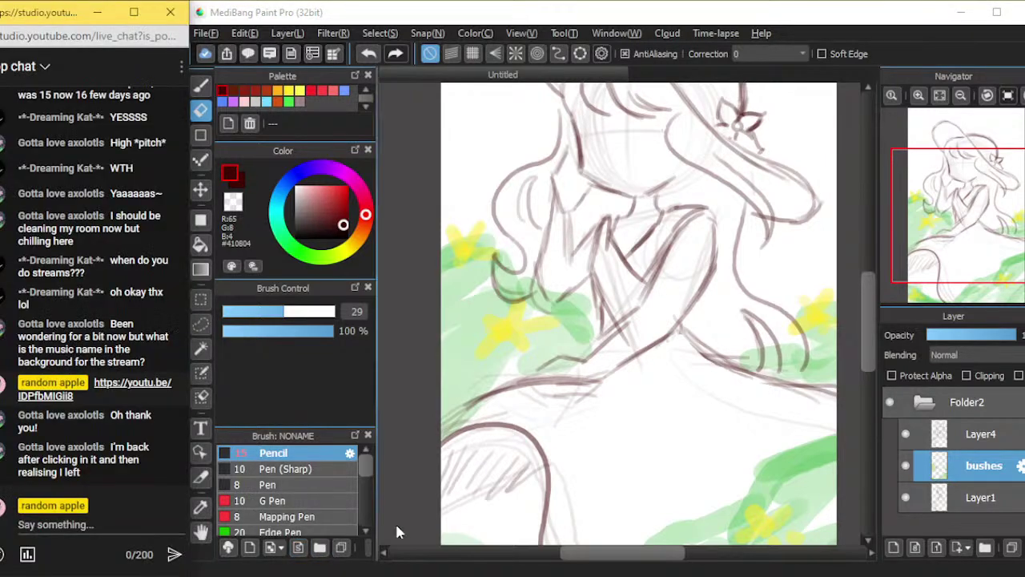
Rename Layer1, which holds the construction sketch, as "guide"
double_click(940, 501)
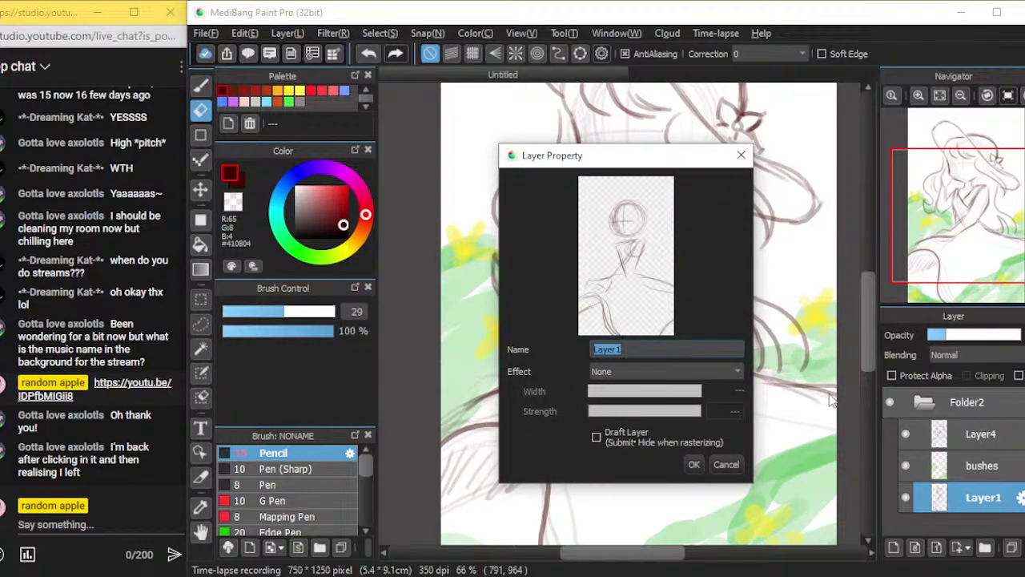
key("BackSpace")
type("g")
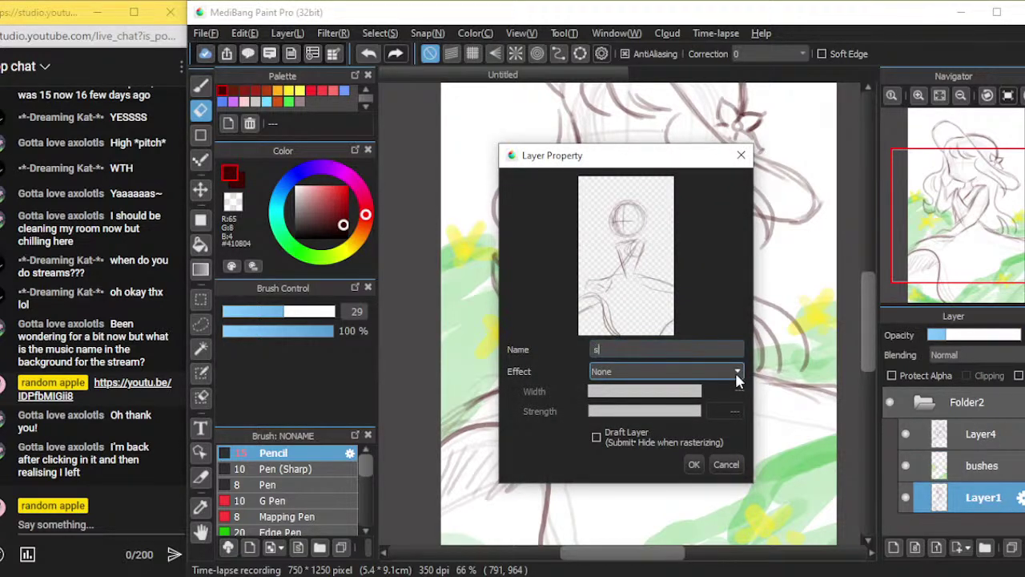
type("uide")
left_click(694, 465)
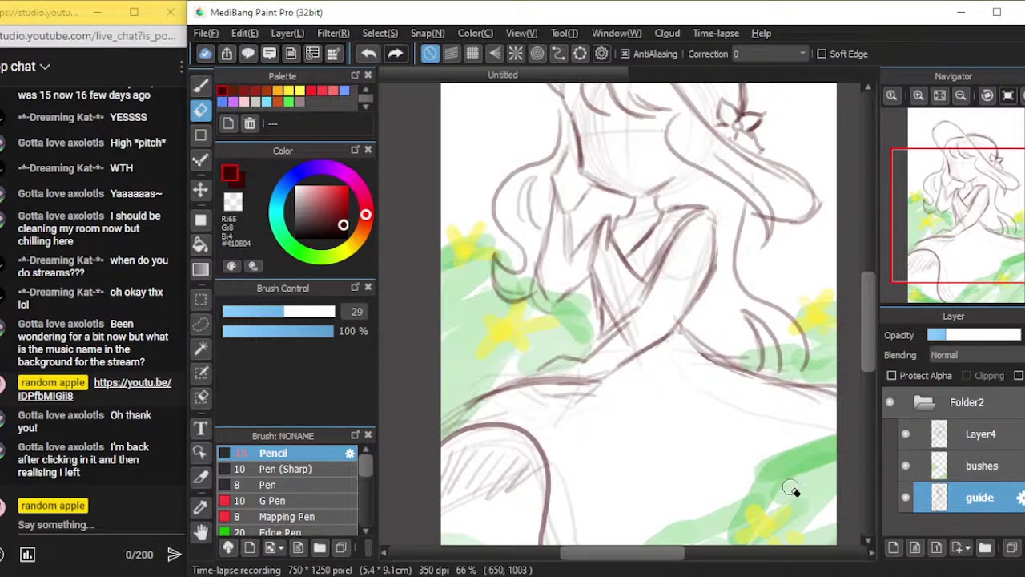
Make the bushes layer the active layer
scroll(797, 485, "down", 2)
scroll(801, 481, "up", 1)
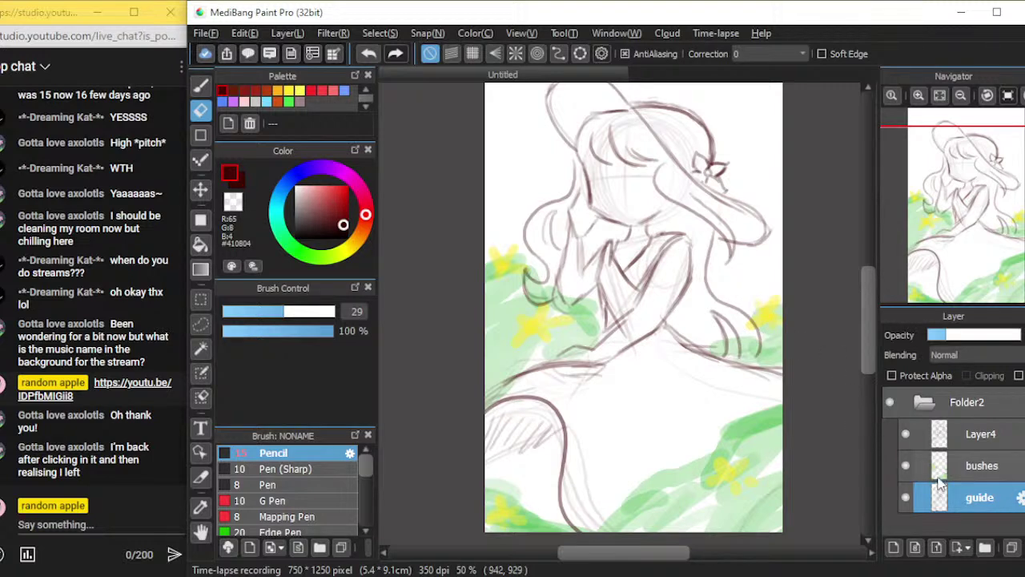
left_click(953, 437)
left_click(939, 476)
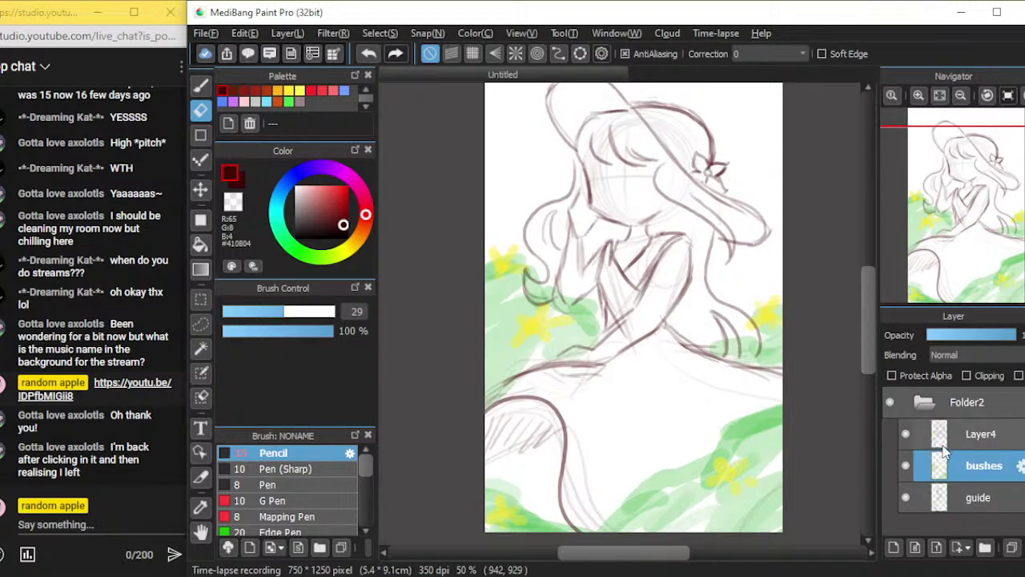
Add a new layer and move it between the bushes and guide layers
key("ctrl+shift+n")
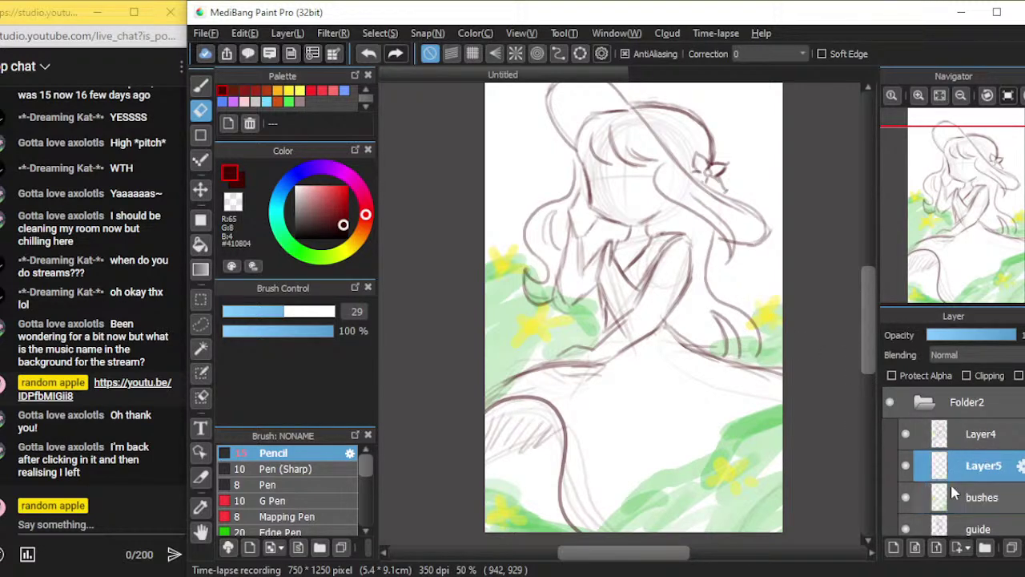
right_click(937, 472)
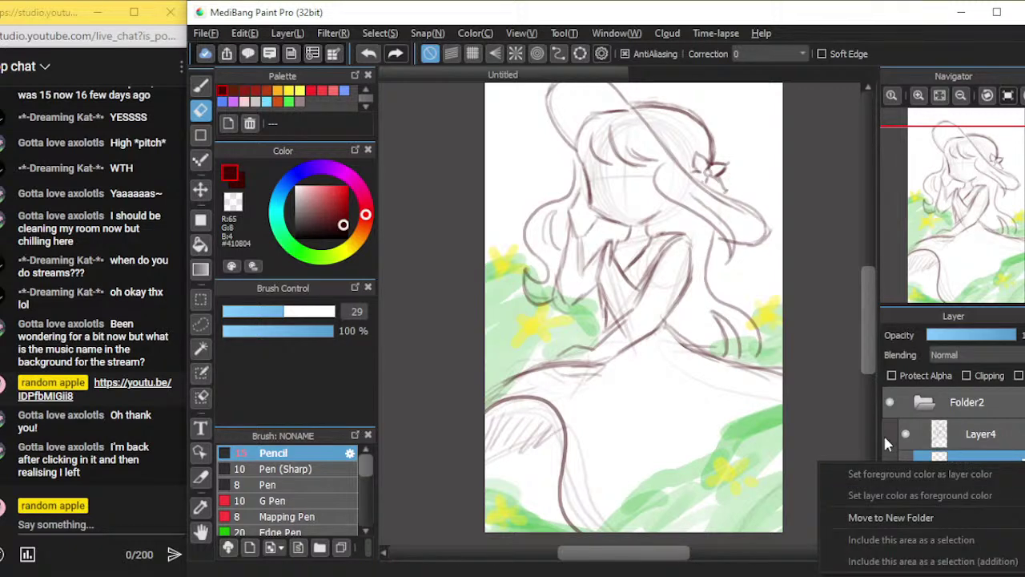
left_click(776, 556)
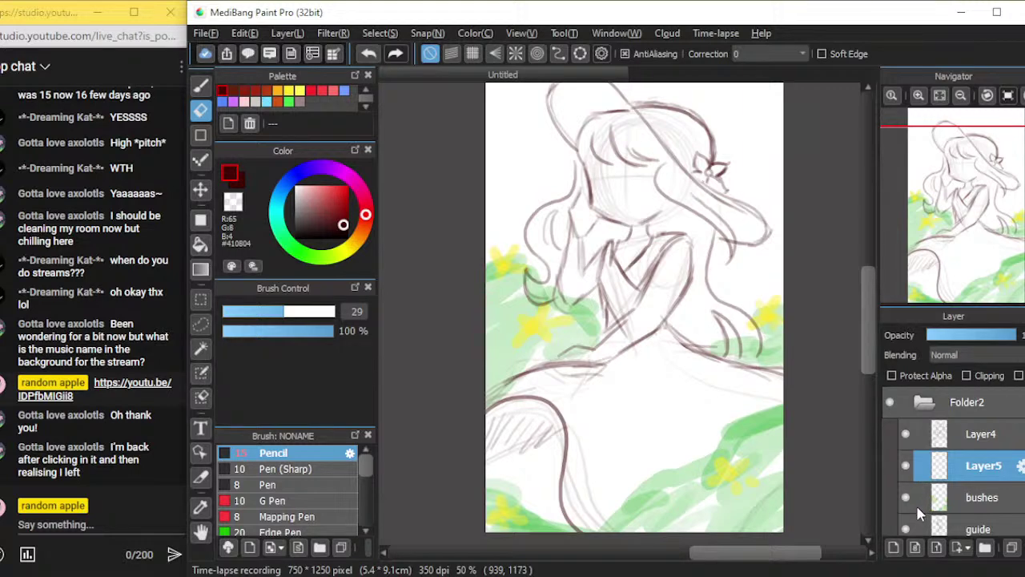
right_click(924, 477)
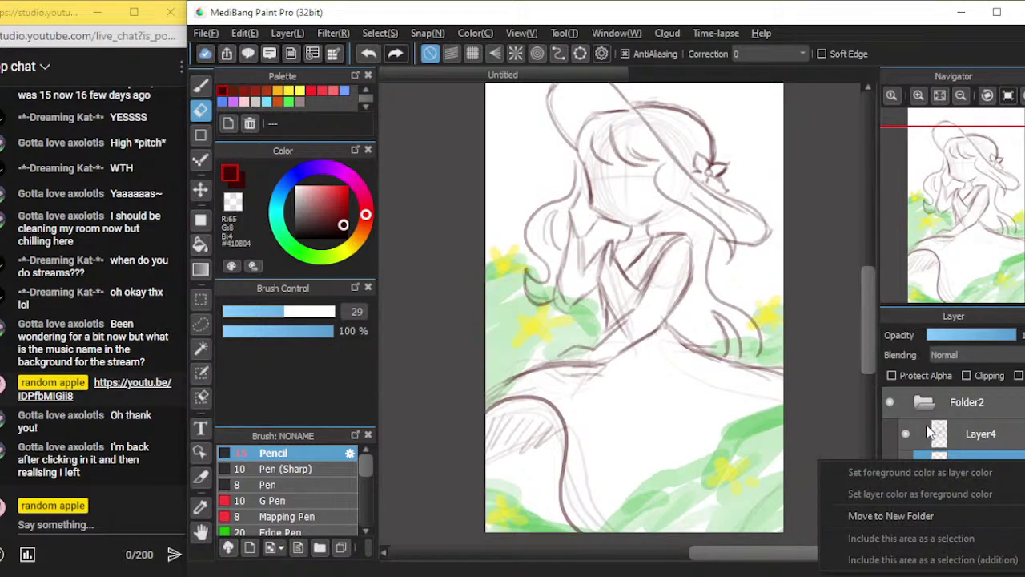
left_click(802, 479)
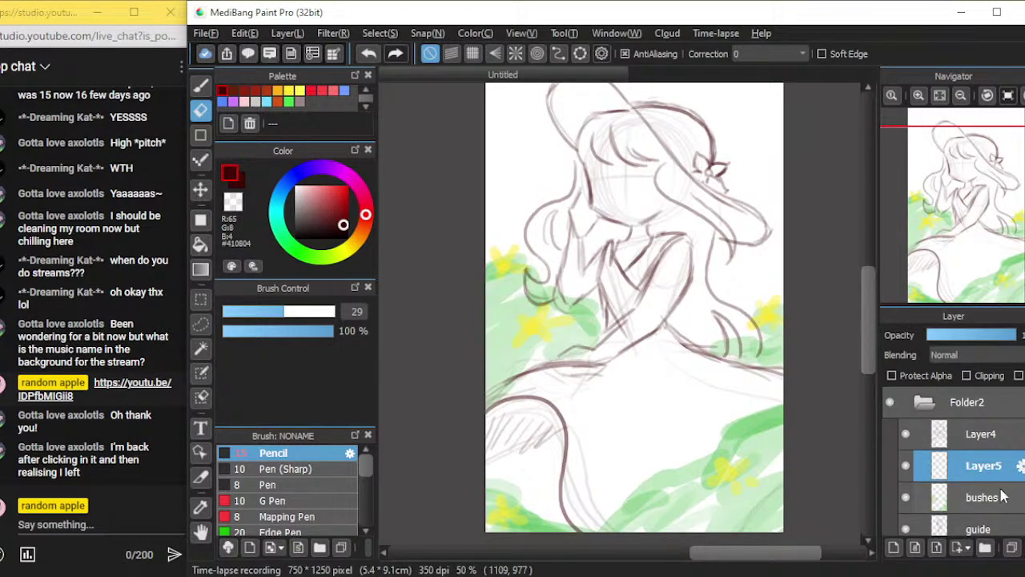
left_click_drag(950, 468, 953, 512)
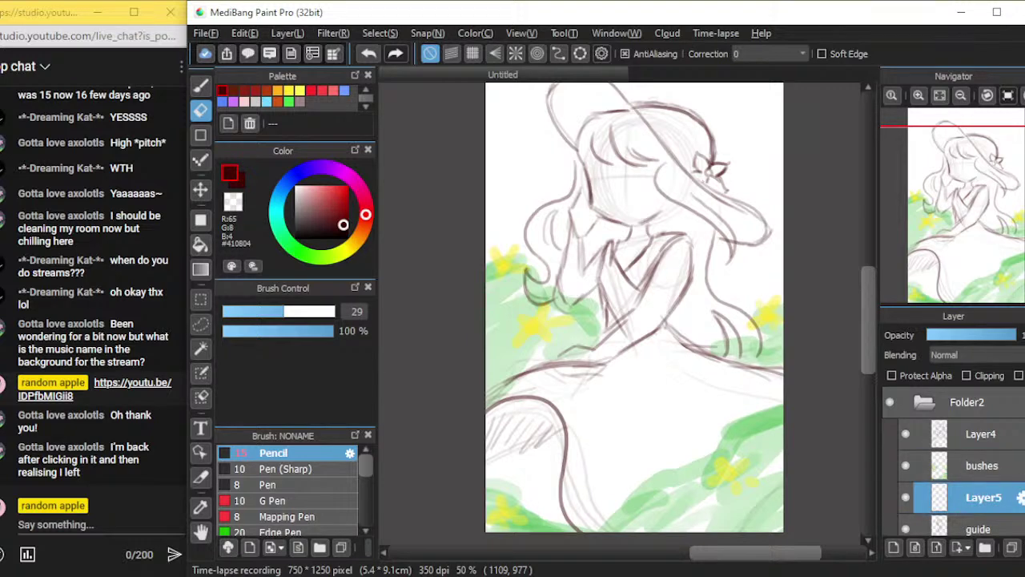
Rename the new layer below the bushes layer as "color"
left_click(1021, 498)
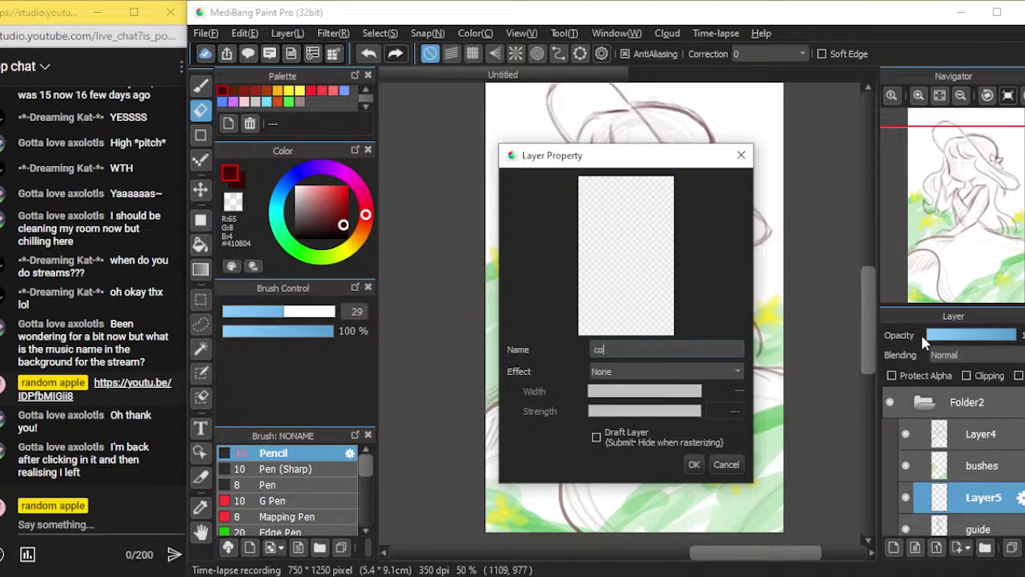
left_click(694, 463)
key("ctrl+plus")
key("ctrl+minus")
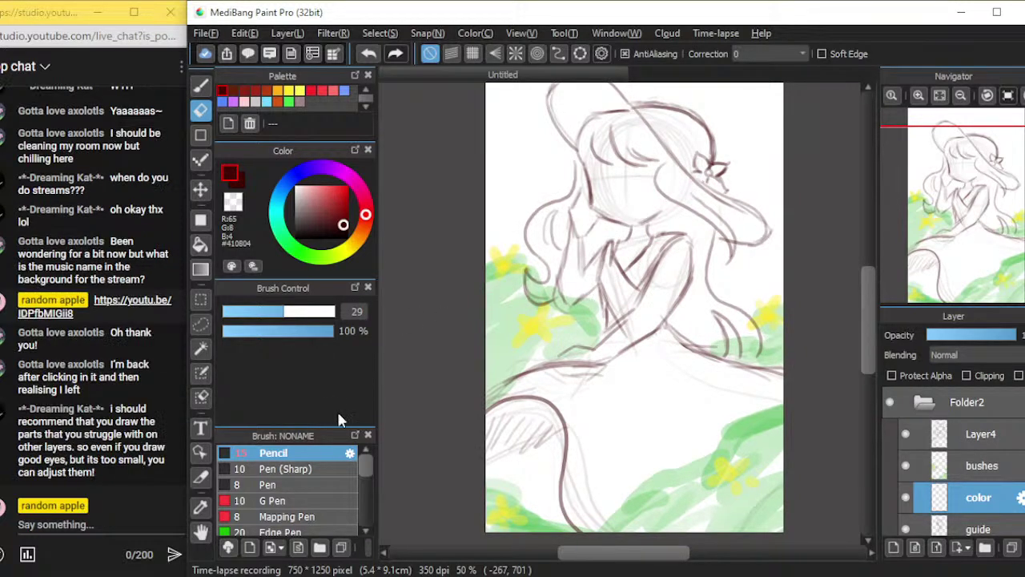
Switch to the Pencil brush at size 45 with the light blue #729CFF
key("b")
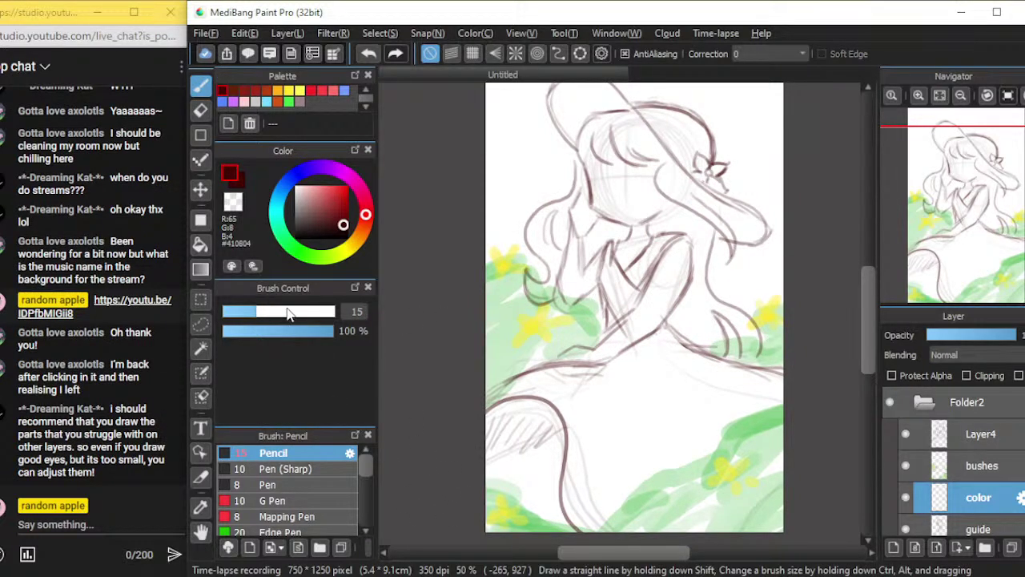
left_click_drag(302, 315, 308, 311)
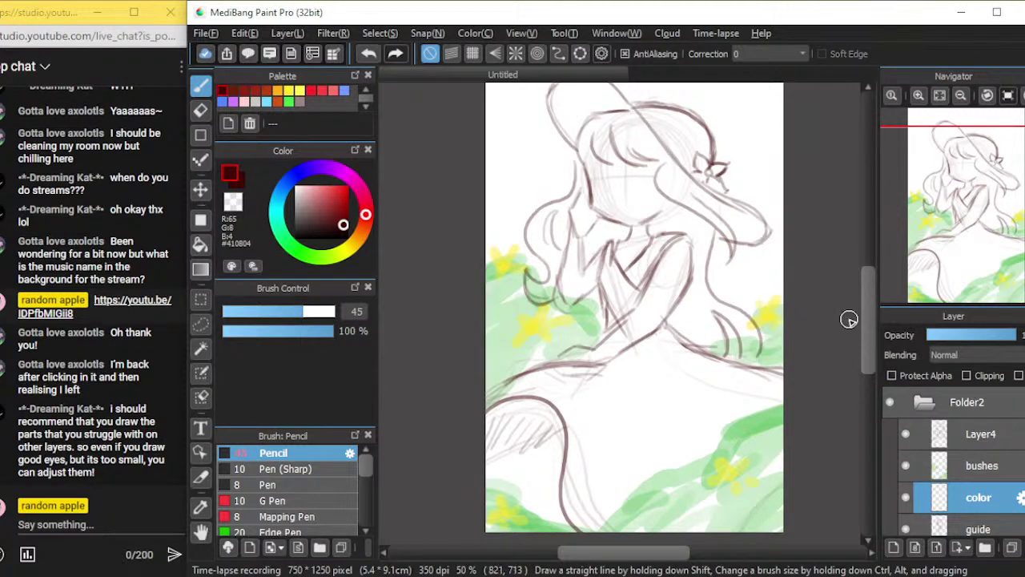
mouse_move(866, 329)
left_mouse_down()
mouse_move(866, 288)
mouse_move(868, 317)
left_mouse_up()
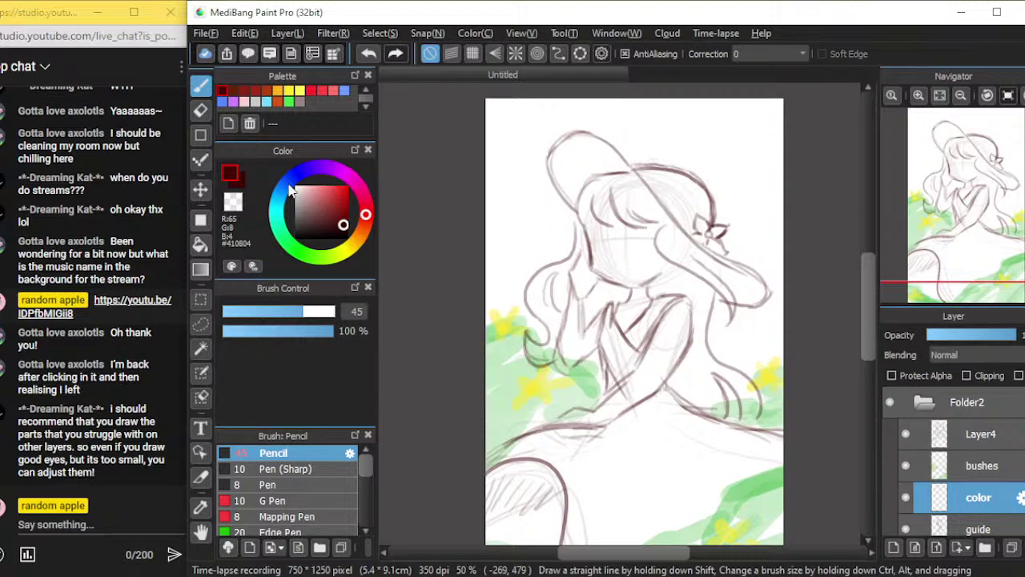
left_click(342, 92)
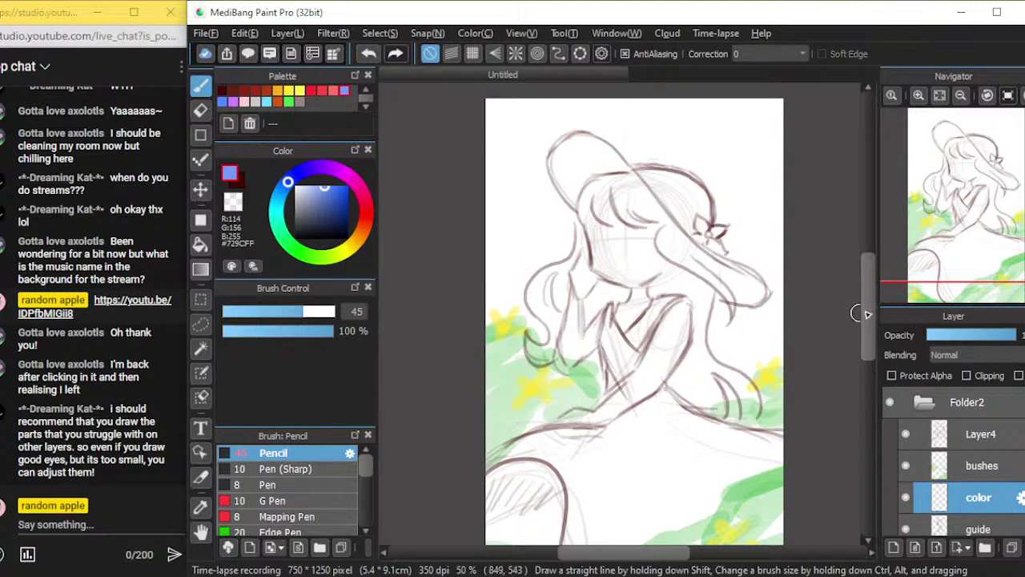
Try a blue stroke along the skirt's upper-left edge and undo it
scroll(866, 310, "down", 4)
mouse_move(552, 274)
left_mouse_down()
mouse_move(500, 287)
mouse_move(580, 273)
mouse_move(500, 288)
mouse_move(578, 273)
mouse_move(542, 282)
left_mouse_up()
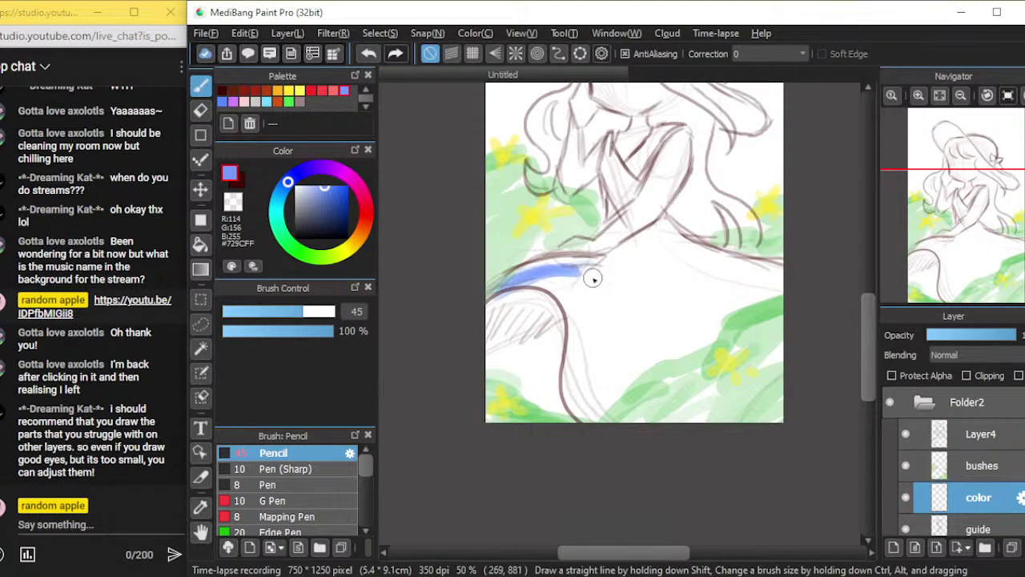
key("ctrl+z")
key("ctrl+z")
key("ctrl+z")
key("ctrl+z")
key("ctrl+z")
Set the Pencil brush size to 124 and restore the undone color layer beneath the bushes layer
left_click(333, 313)
left_click_drag(334, 316, 338, 316)
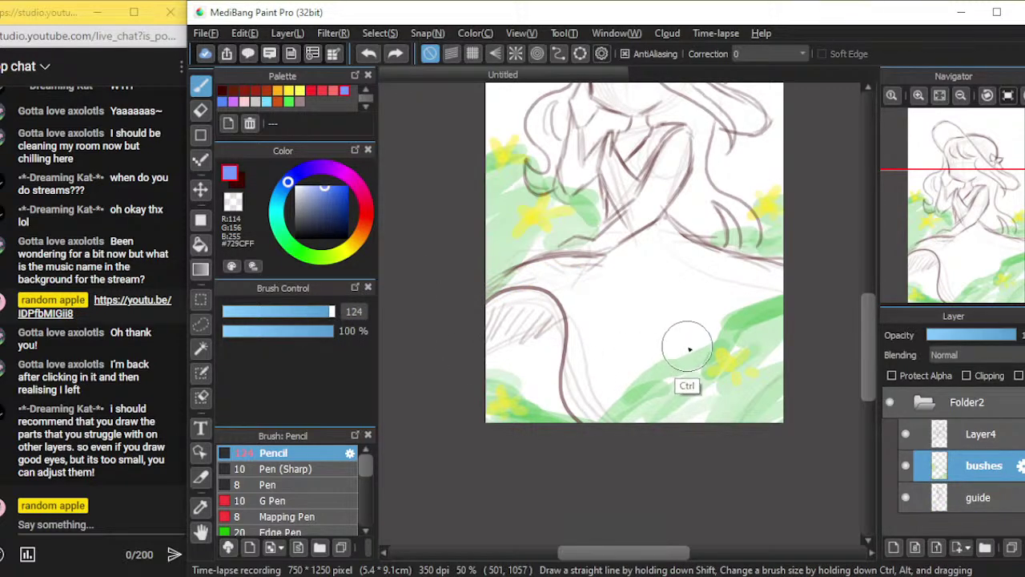
key("ctrl+z")
key("ctrl+z")
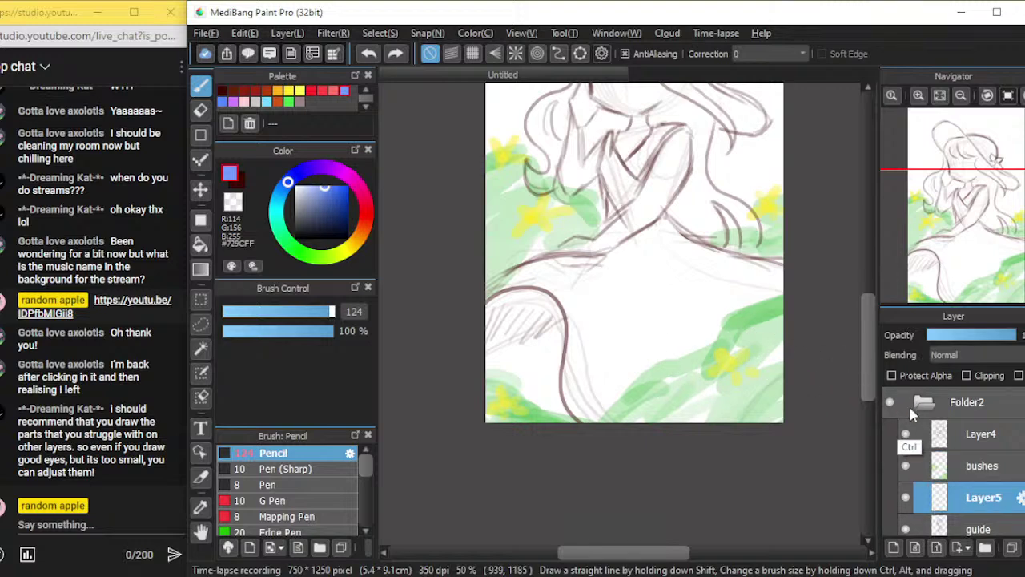
key("ctrl+y")
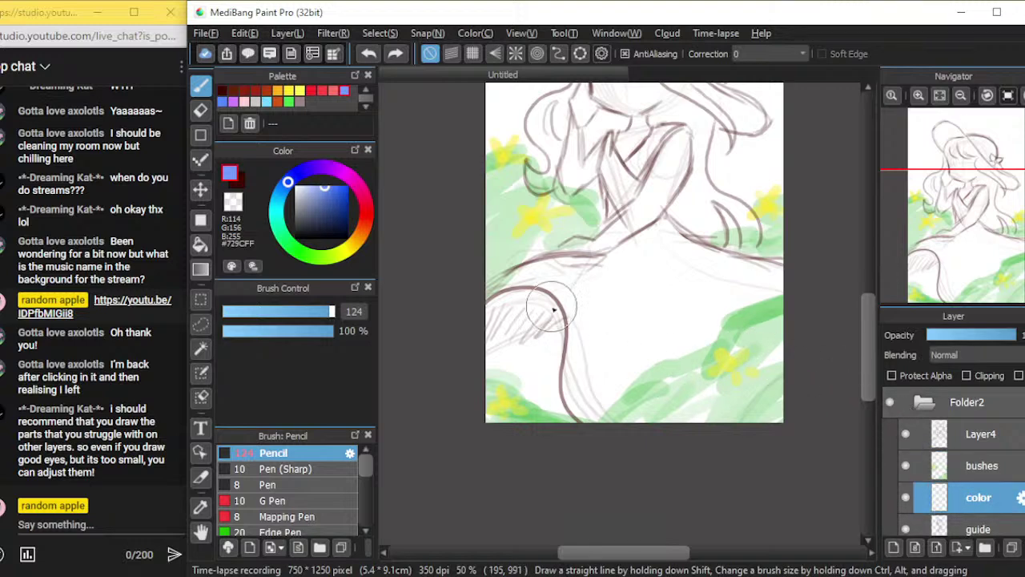
Fill the whole skirt with broad blue strokes on the color layer, up to the waist and its right edge
mouse_move(531, 290)
left_mouse_down()
mouse_move(482, 308)
mouse_move(550, 282)
mouse_move(589, 284)
mouse_move(521, 283)
mouse_move(586, 278)
mouse_move(539, 277)
mouse_move(624, 280)
mouse_move(577, 342)
mouse_move(601, 326)
mouse_move(585, 336)
mouse_move(590, 372)
mouse_move(571, 281)
mouse_move(603, 336)
mouse_move(584, 332)
mouse_move(602, 367)
mouse_move(642, 329)
mouse_move(671, 339)
mouse_move(647, 363)
mouse_move(706, 339)
mouse_move(608, 308)
mouse_move(655, 278)
mouse_move(689, 349)
mouse_move(664, 367)
mouse_move(716, 362)
mouse_move(627, 410)
mouse_move(646, 416)
mouse_move(735, 388)
mouse_move(718, 387)
mouse_move(711, 360)
mouse_move(757, 344)
mouse_move(749, 360)
mouse_move(750, 315)
mouse_move(719, 300)
mouse_move(791, 289)
mouse_move(680, 271)
mouse_move(677, 284)
mouse_move(700, 292)
mouse_move(603, 272)
mouse_move(669, 235)
mouse_move(642, 252)
mouse_move(654, 242)
mouse_move(709, 256)
left_mouse_up()
mouse_move(558, 318)
left_mouse_down()
mouse_move(502, 331)
mouse_move(511, 314)
mouse_move(539, 317)
mouse_move(533, 356)
mouse_move(514, 349)
mouse_move(506, 366)
mouse_move(546, 327)
mouse_move(541, 313)
mouse_move(535, 385)
mouse_move(535, 376)
mouse_move(555, 402)
mouse_move(516, 339)
mouse_move(512, 370)
mouse_move(543, 353)
mouse_move(551, 388)
mouse_move(560, 348)
mouse_move(568, 396)
mouse_move(505, 336)
mouse_move(511, 318)
mouse_move(538, 309)
mouse_move(526, 316)
mouse_move(541, 317)
mouse_move(551, 400)
mouse_move(545, 316)
mouse_move(485, 337)
mouse_move(534, 319)
mouse_move(519, 309)
mouse_move(535, 310)
mouse_move(507, 309)
mouse_move(500, 325)
mouse_move(548, 317)
left_mouse_up()
key("ctrl+minus")
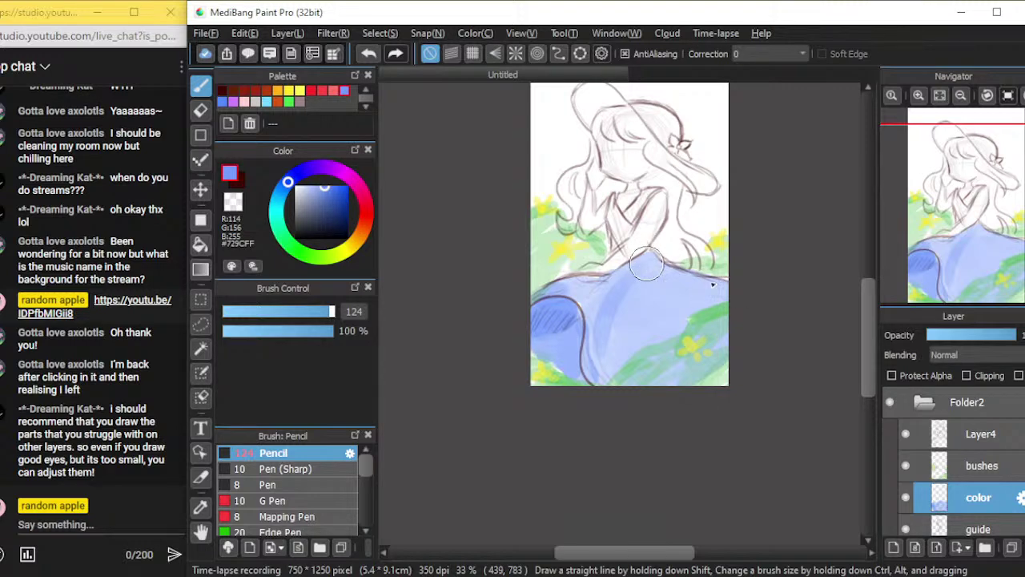
key("ctrl+z")
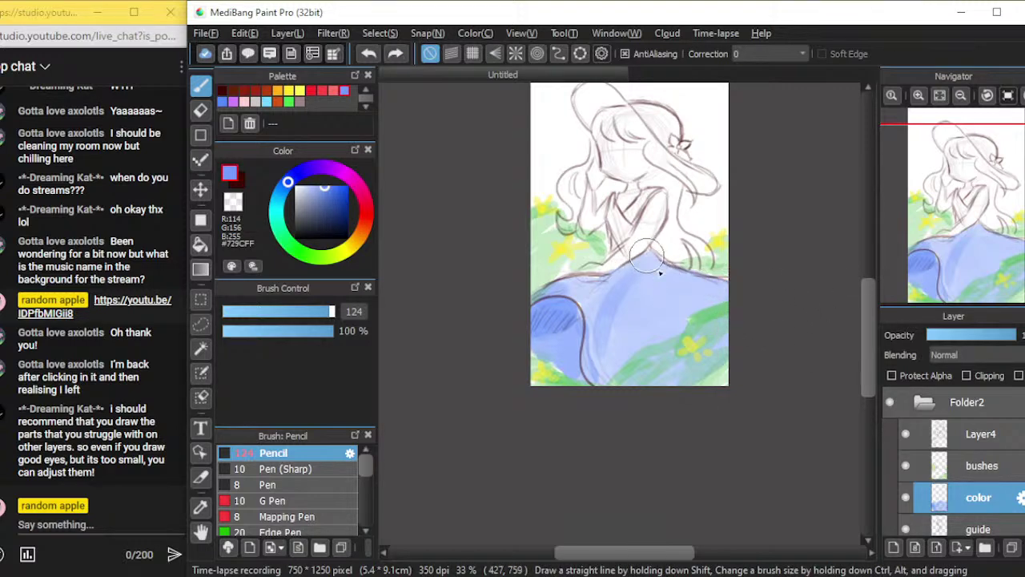
left_click_drag(647, 256, 712, 283)
left_click_drag(641, 260, 735, 281)
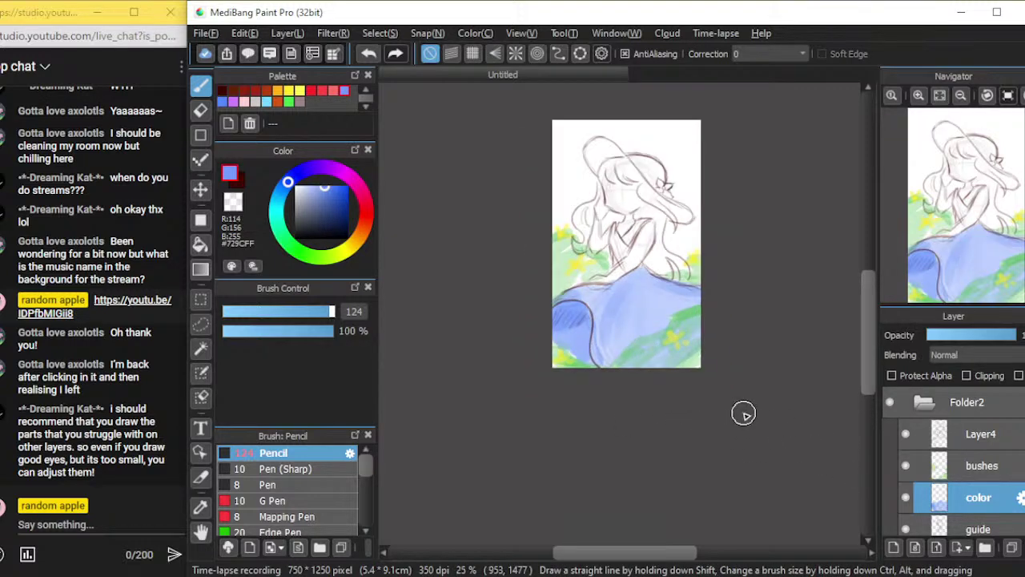
Paint the dress bodice blue on the color layer, undo the stray strokes at the shoulder and reduce the brush size to 41
key("ctrl+plus")
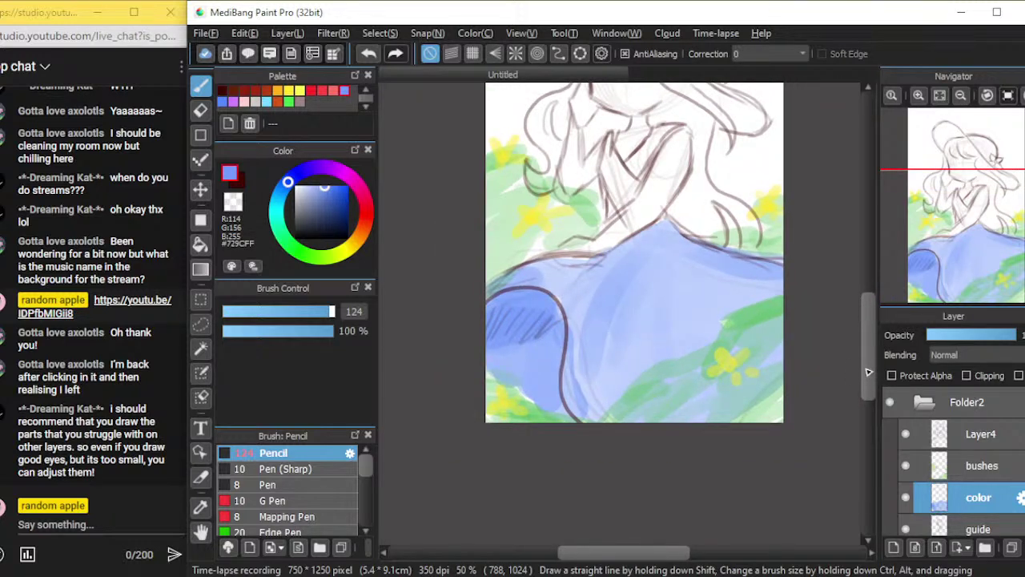
scroll(868, 375, "up", 4)
mouse_move(609, 367)
left_mouse_down()
mouse_move(609, 317)
mouse_move(606, 379)
mouse_move(605, 344)
mouse_move(612, 379)
mouse_move(640, 335)
mouse_move(615, 395)
mouse_move(665, 304)
mouse_move(656, 327)
mouse_move(637, 333)
mouse_move(670, 296)
mouse_move(638, 341)
mouse_move(665, 298)
mouse_move(644, 330)
mouse_move(662, 306)
left_mouse_up()
key("ctrl+z")
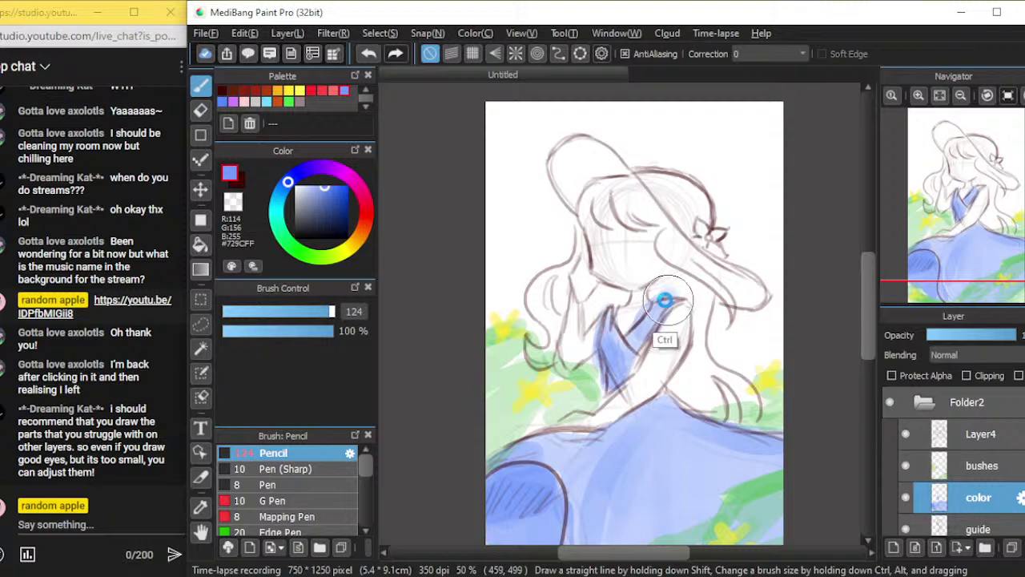
key("ctrl+z")
left_click(305, 311)
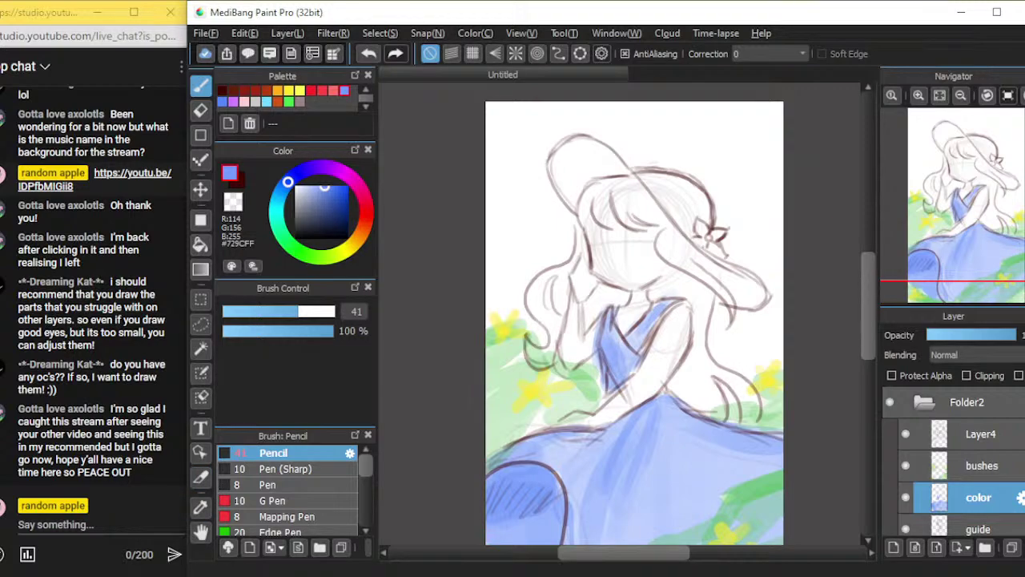
Switch to the YouTube browser window, shrink the playing video to the miniplayer and open the random apple channel's list of videos
left_click(217, 576)
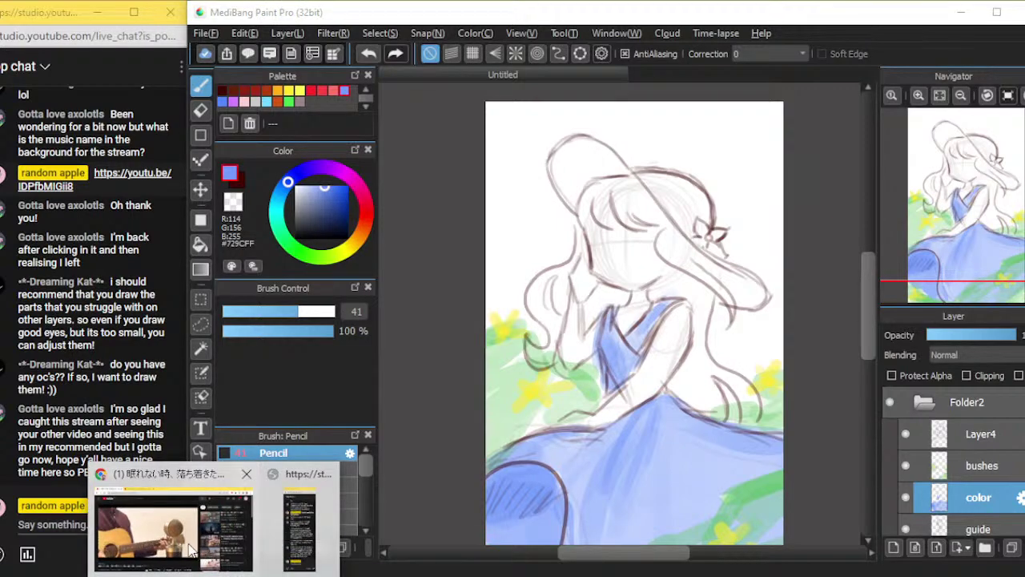
left_click(197, 532)
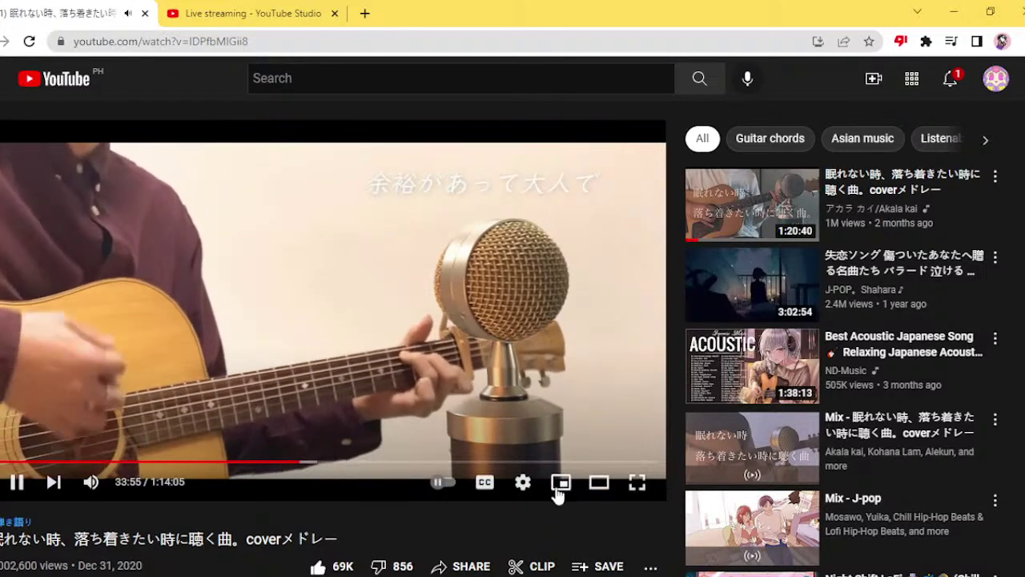
key("i")
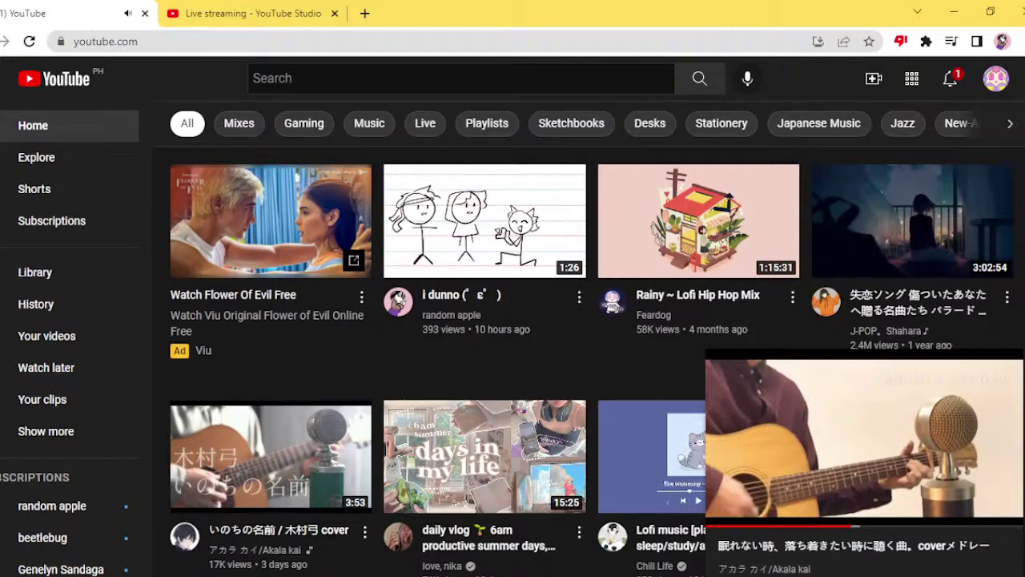
left_click(398, 301)
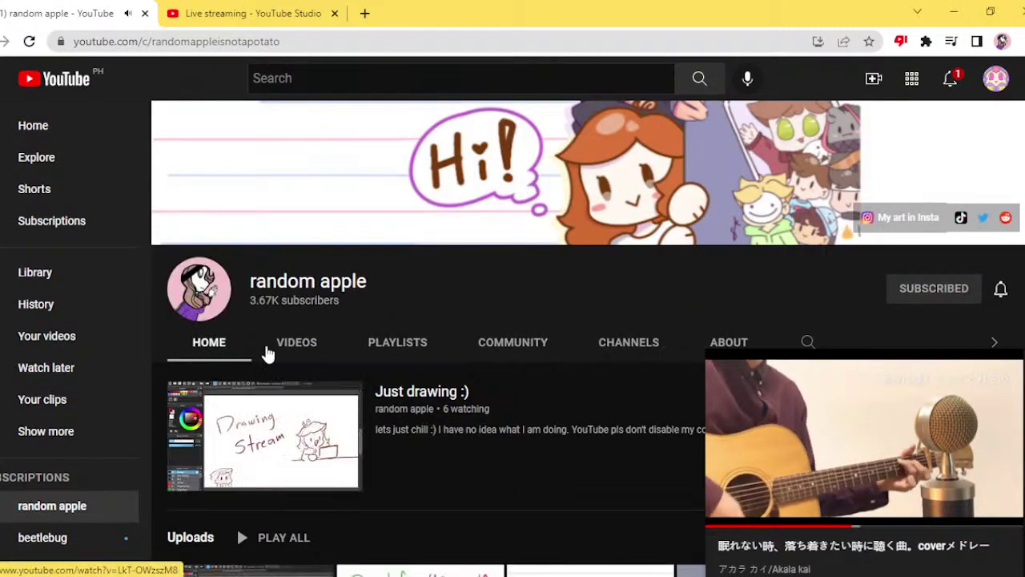
left_click(283, 344)
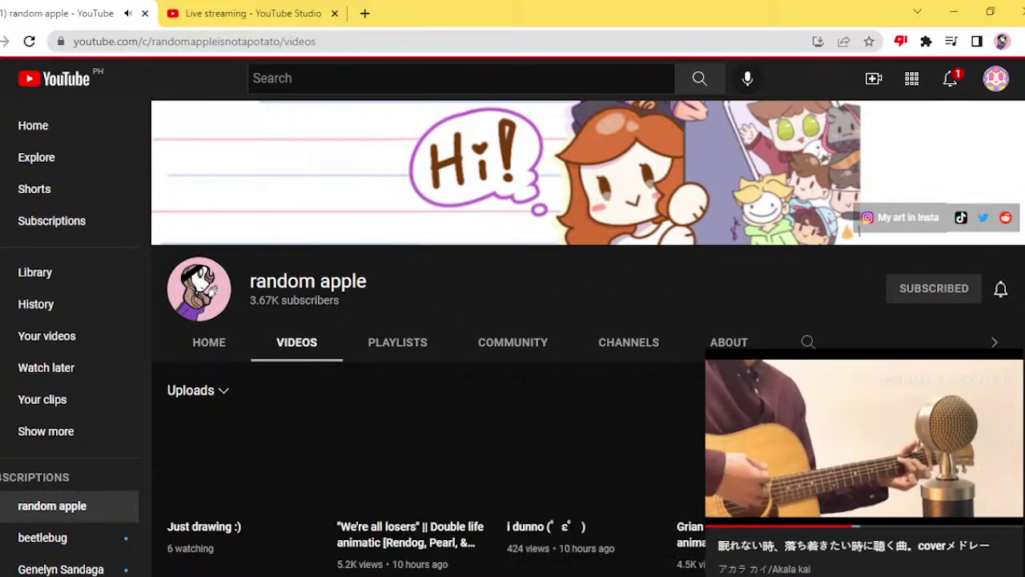
Look through the random apple channel's uploads from the newest videos back to those about a year old
scroll(512, 336, "down", 10)
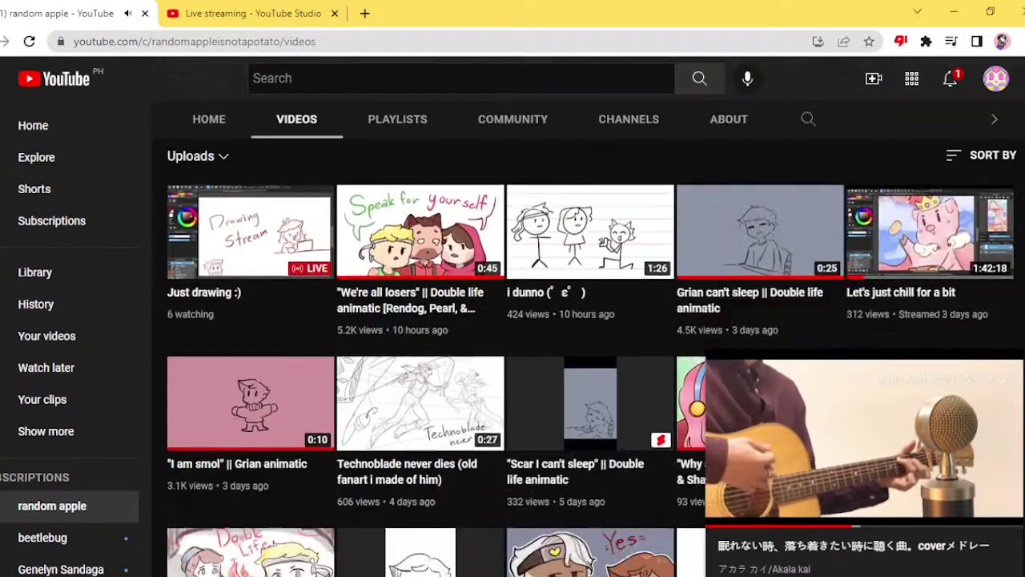
scroll(513, 336, "down", 3)
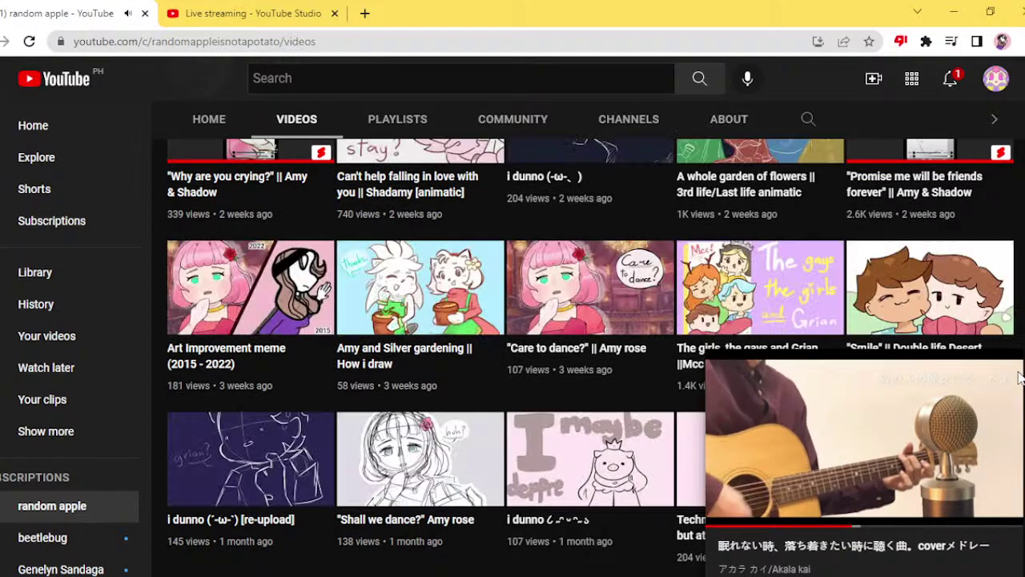
scroll(513, 336, "down", 1)
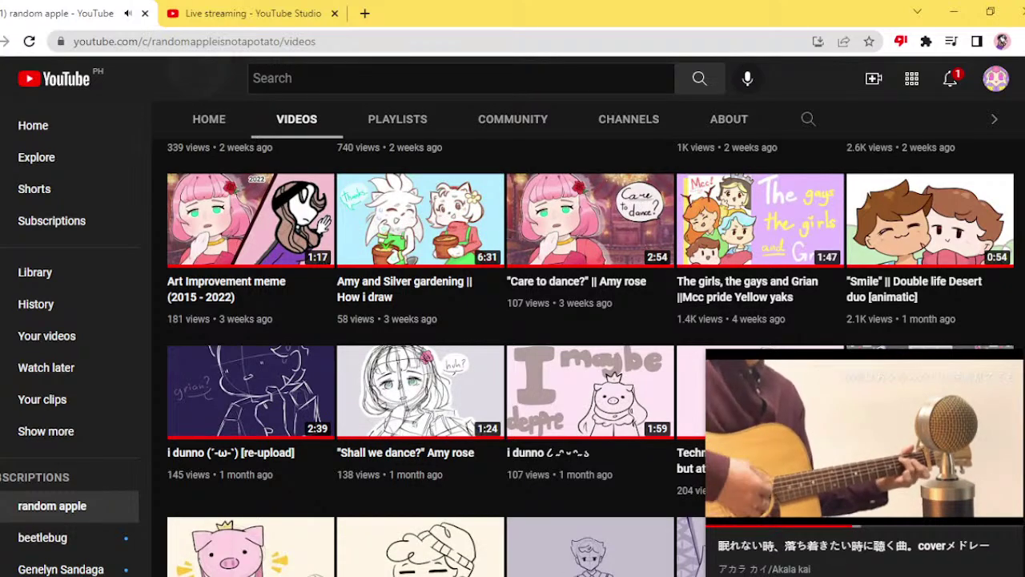
scroll(591, 357, "down", 9)
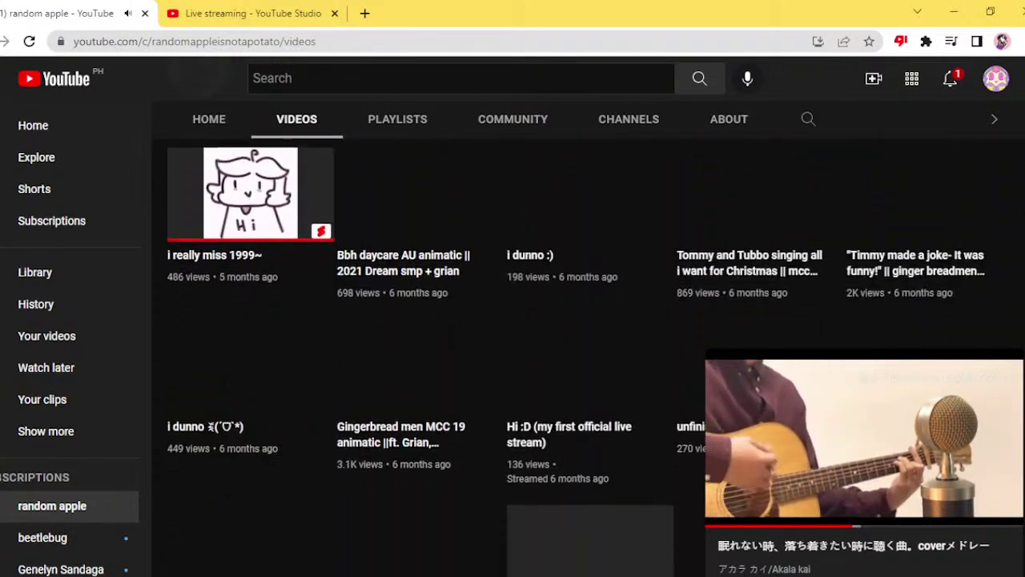
scroll(576, 323, "down", 3)
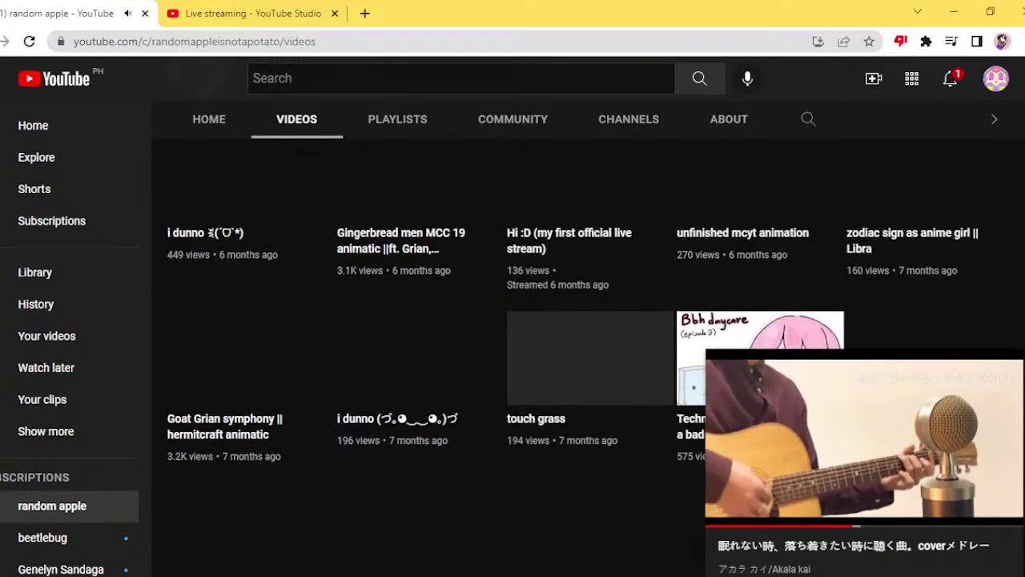
scroll(1022, 463, "down", 2)
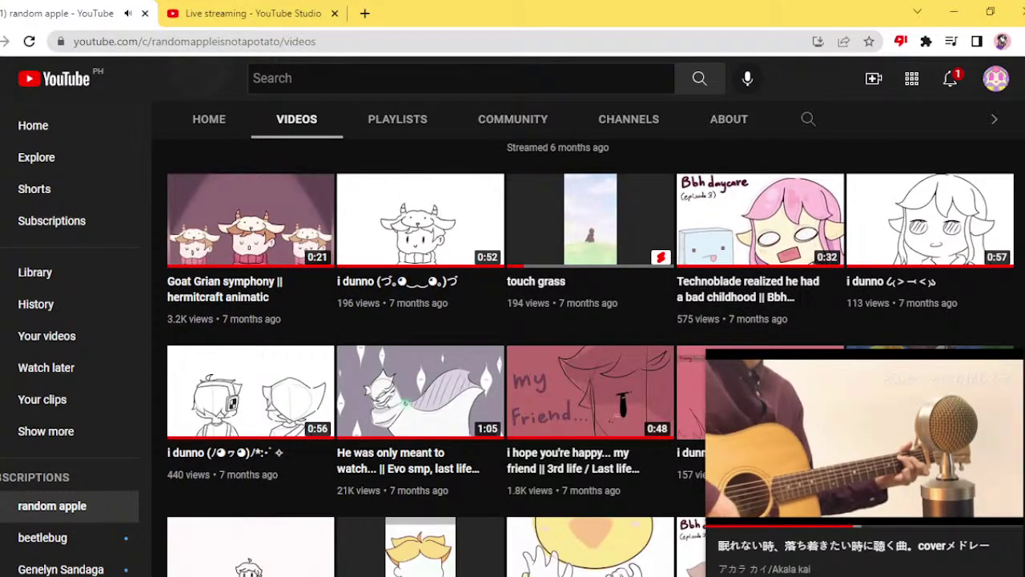
scroll(591, 356, "down", 8)
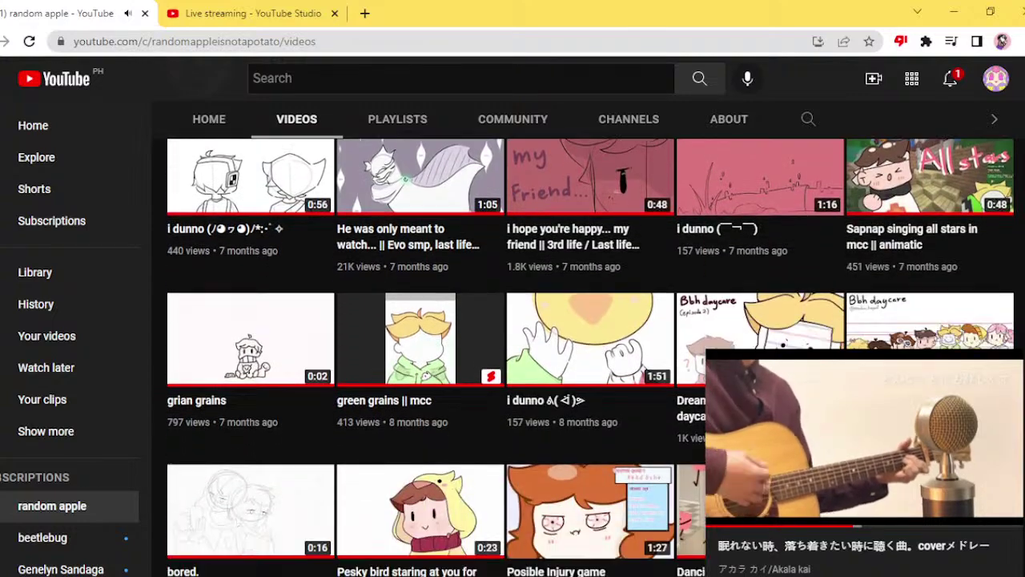
scroll(591, 356, "down", 2)
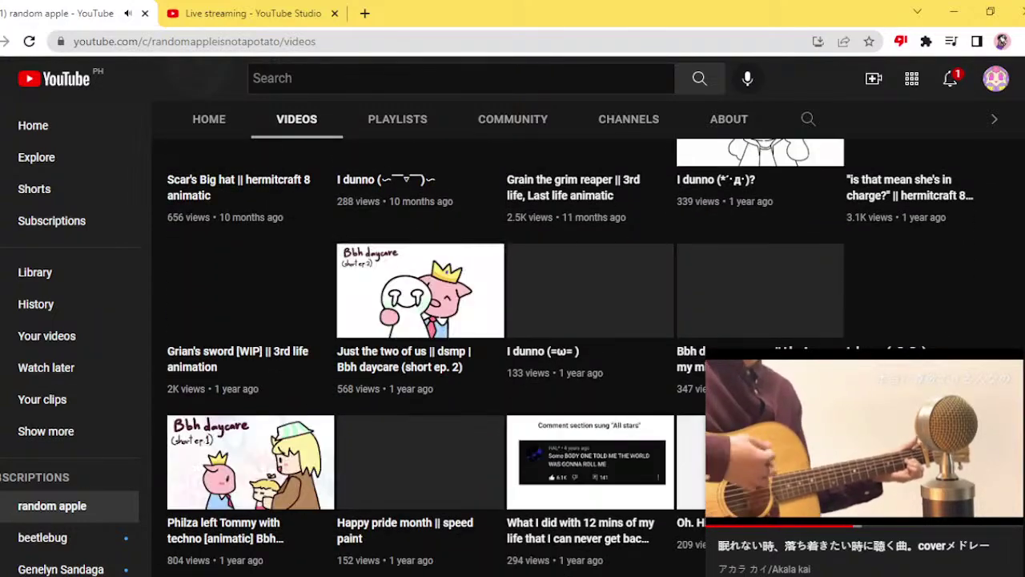
scroll(591, 355, "down", 2)
scroll(591, 356, "down", 1)
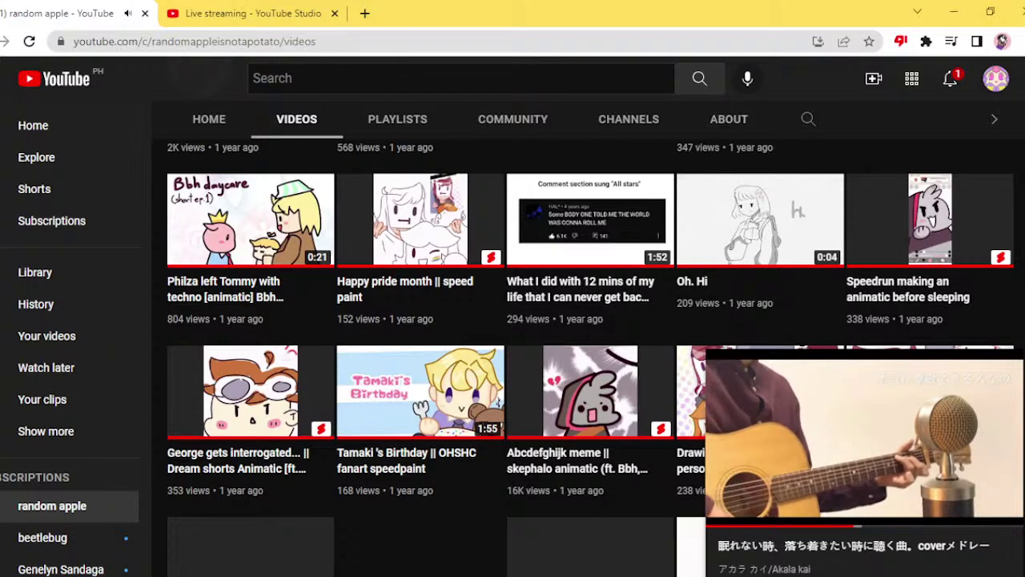
scroll(591, 355, "down", 1)
scroll(801, 245, "down", 5)
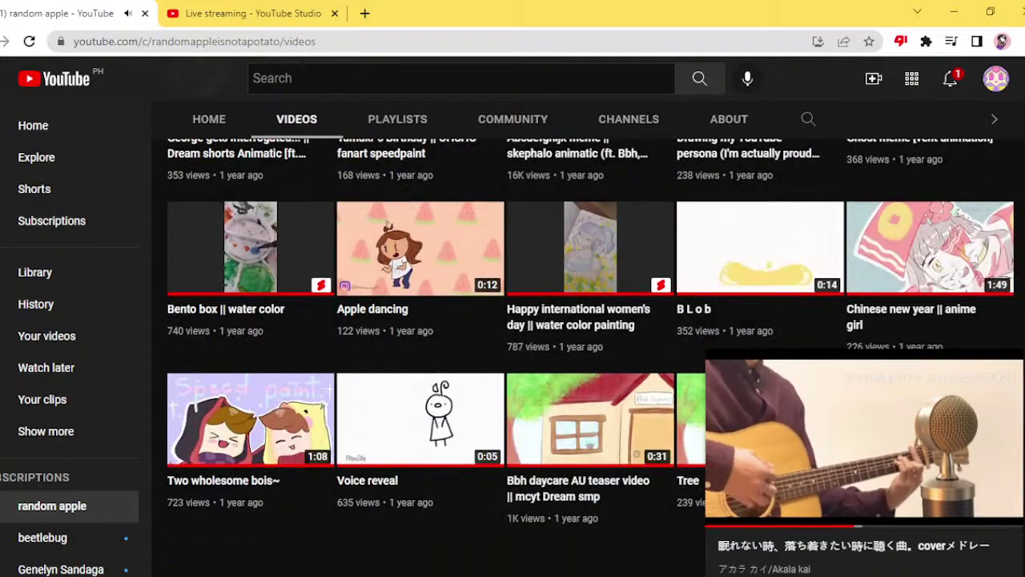
scroll(801, 245, "up", 3)
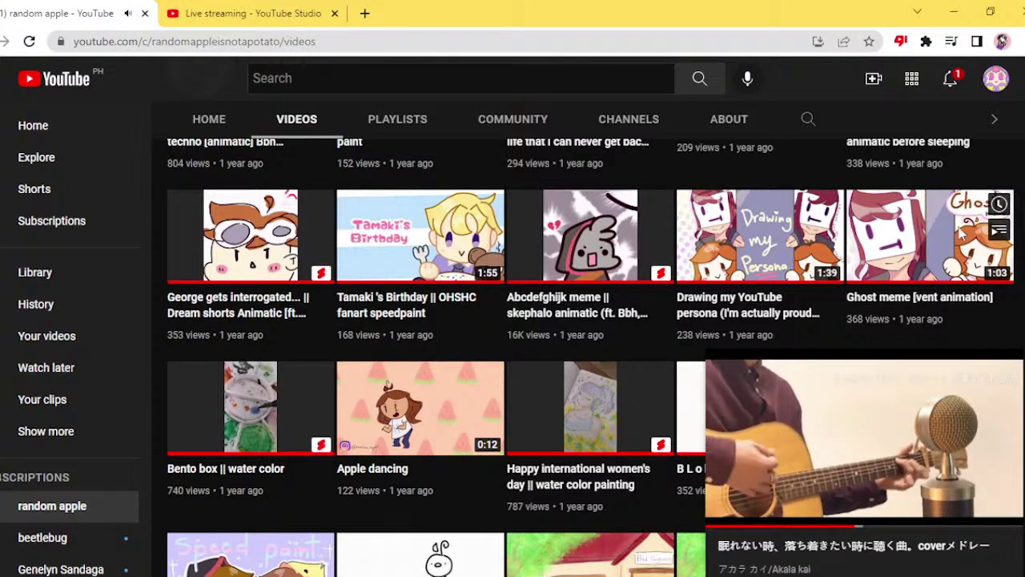
Restore the guitar cover medley from the miniplayer to its full watch page and switch back to MediBang Paint Pro
left_click(62, 120)
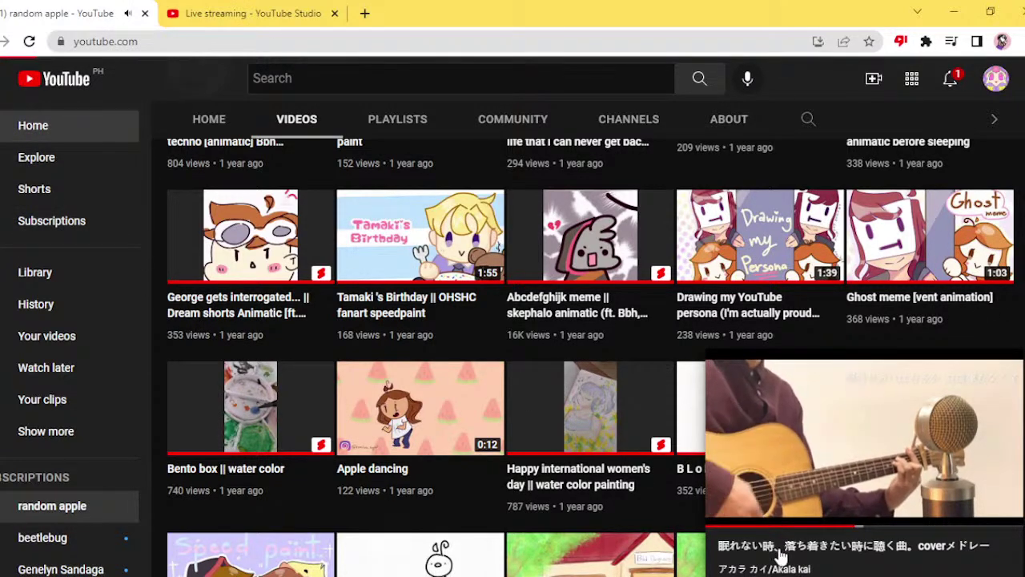
left_click(729, 558)
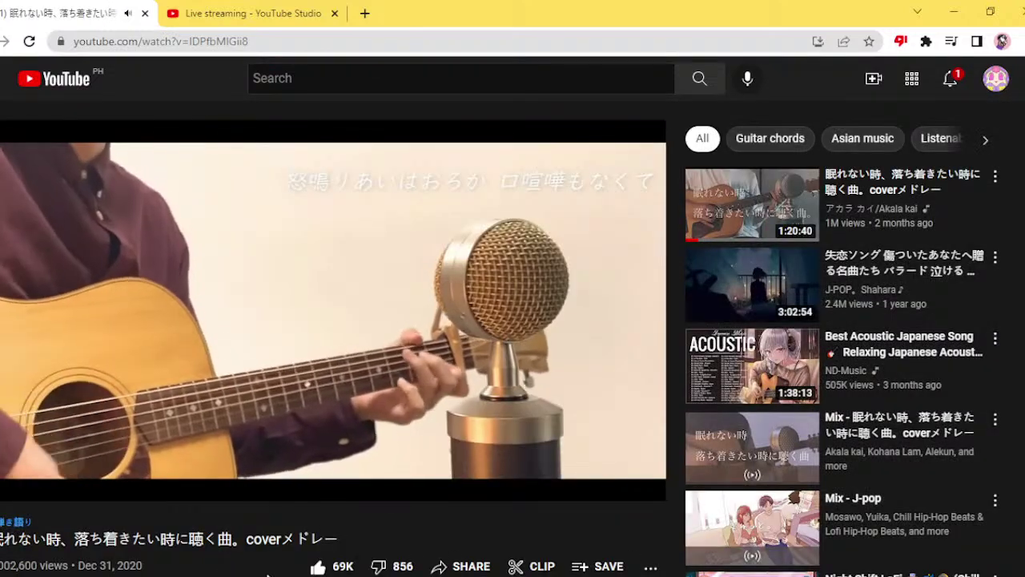
mouse_move(212, 573)
left_click(298, 529)
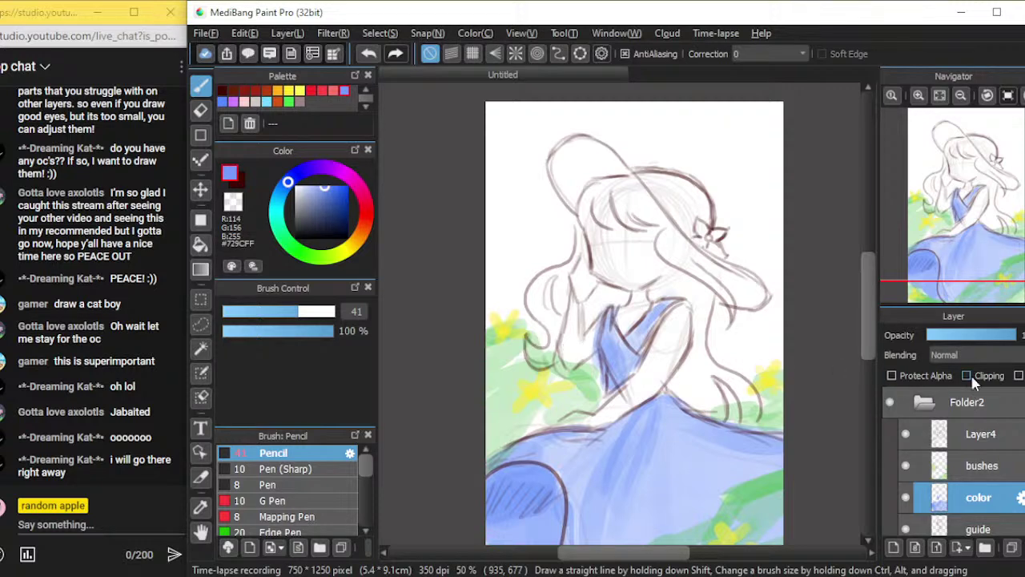
Add a new layer above the collapsed Folder2 and hide the folder's artwork
left_click(913, 407)
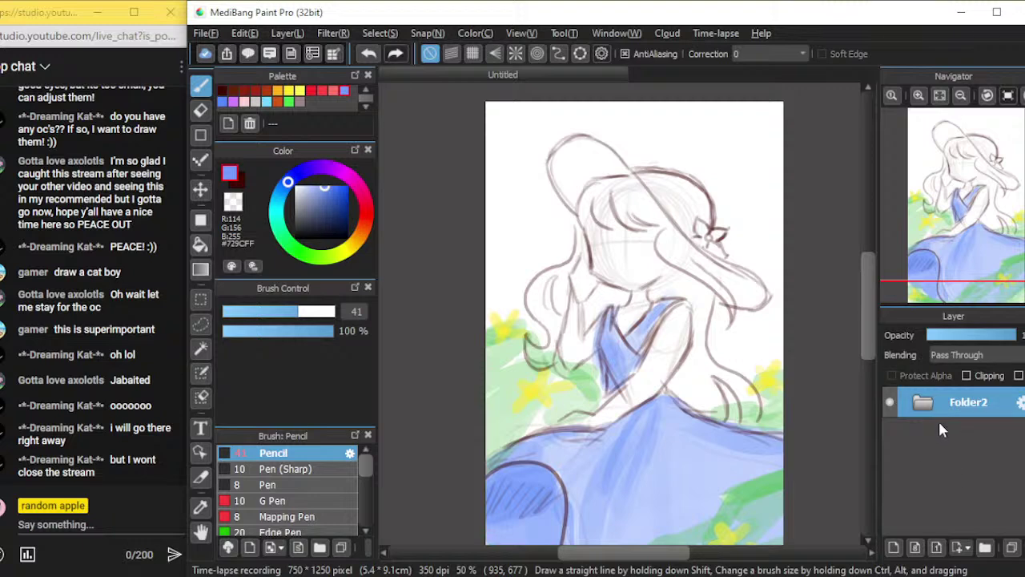
key("ctrl+shift+n")
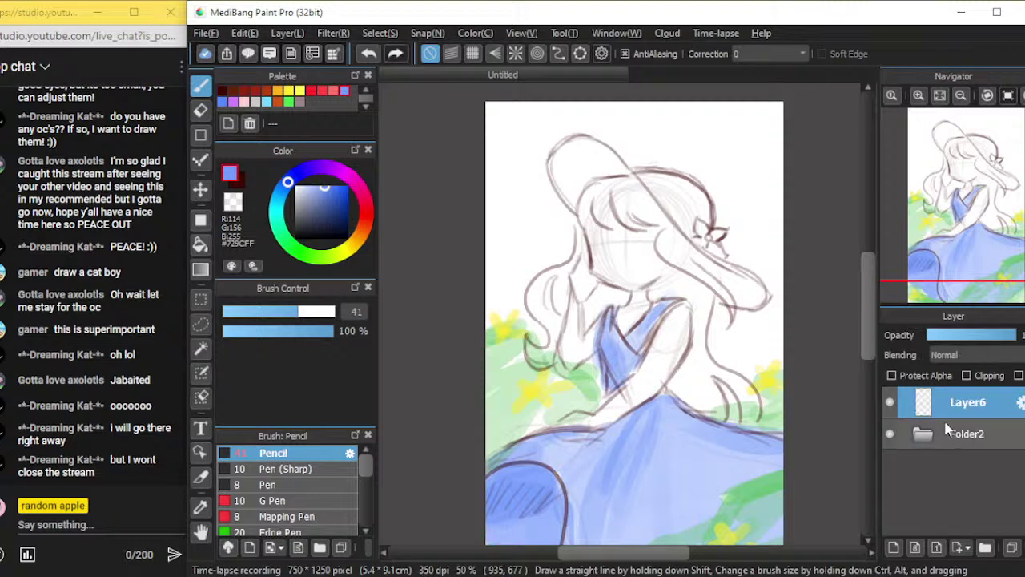
left_click(890, 433)
Sketch the cat boy's head in thick blue pencil: a round face, two pointed ears, bangs and side hair tufts
mouse_move(598, 246)
left_mouse_down()
mouse_move(646, 240)
mouse_move(636, 247)
mouse_move(596, 210)
mouse_move(613, 234)
left_mouse_up()
mouse_move(655, 241)
left_mouse_down()
mouse_move(664, 232)
mouse_move(705, 260)
left_mouse_up()
mouse_move(619, 241)
left_mouse_down()
mouse_move(660, 271)
mouse_move(702, 261)
mouse_move(724, 287)
left_mouse_up()
left_click_drag(594, 254, 550, 302)
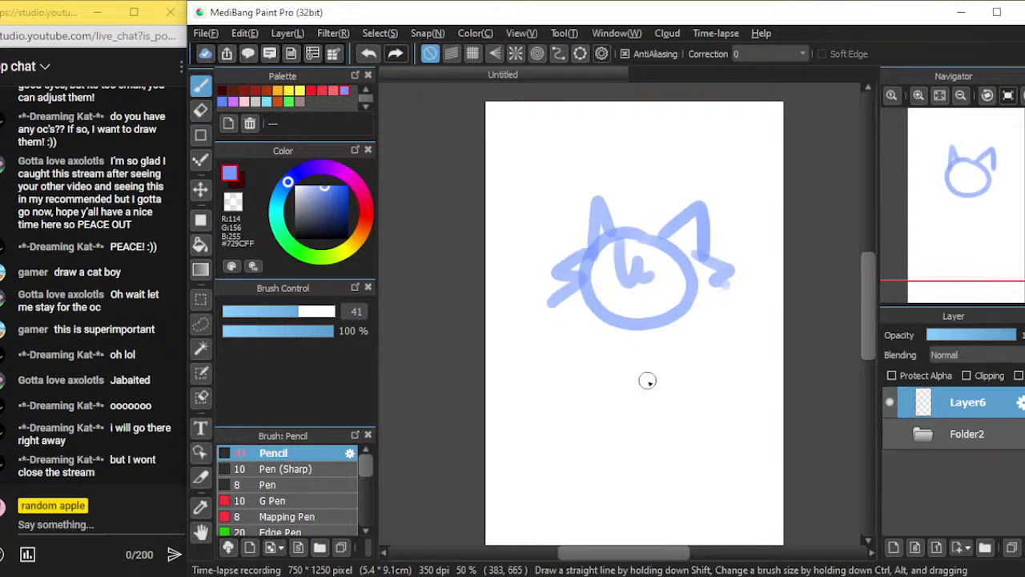
Sketch the cat boy's body below the head in blue: a loose top with outstretched sleeves, two short legs and feet
mouse_move(617, 322)
left_mouse_down()
mouse_move(541, 333)
mouse_move(572, 369)
left_mouse_up()
mouse_move(674, 322)
left_mouse_down()
mouse_move(716, 322)
mouse_move(681, 370)
left_mouse_up()
mouse_move(577, 380)
left_mouse_down()
mouse_move(606, 414)
mouse_move(705, 375)
left_mouse_up()
mouse_move(593, 418)
left_mouse_down()
mouse_move(563, 458)
mouse_move(608, 465)
mouse_move(624, 424)
mouse_move(668, 462)
mouse_move(718, 446)
mouse_move(687, 445)
mouse_move(688, 418)
mouse_move(689, 456)
left_mouse_up()
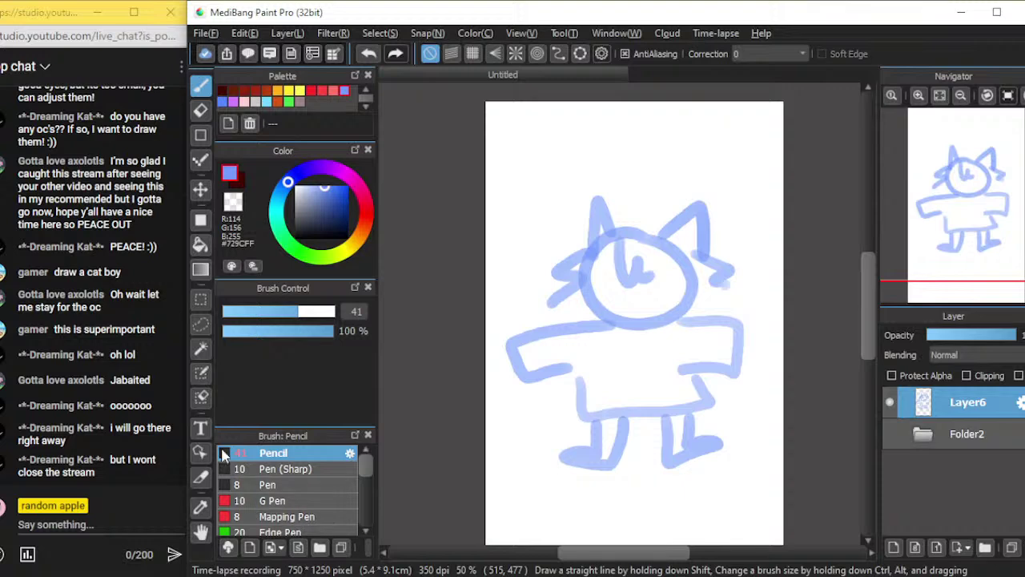
Line the face's left cheek and chin over the blue sketch with a dark red (#410804) pencil at size 16
left_click(223, 91)
left_click(268, 314)
left_click_drag(269, 314, 259, 314)
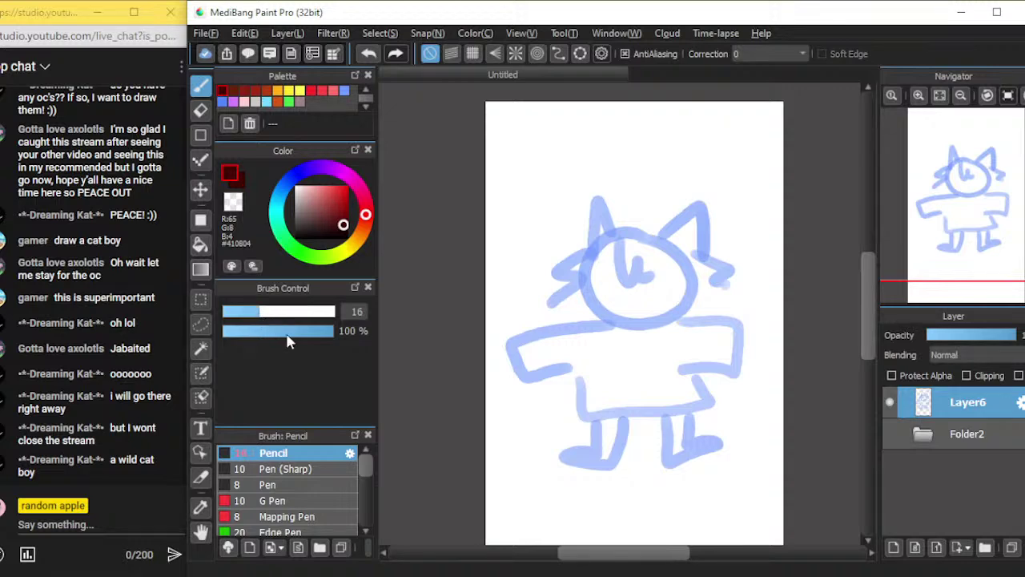
scroll(697, 328, "up", 1)
scroll(630, 179, "up", 2)
scroll(606, 184, "down", 1)
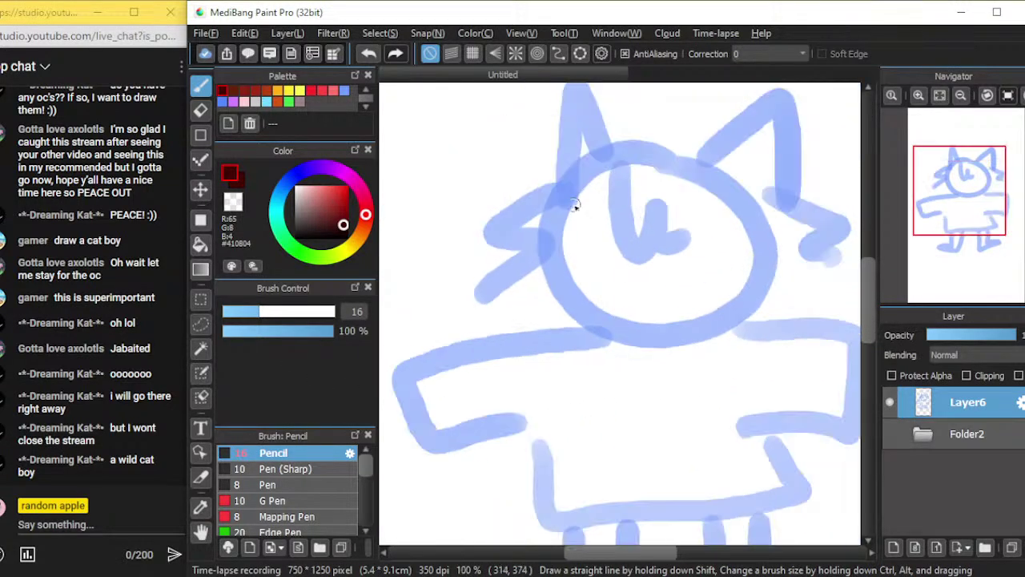
mouse_move(563, 197)
left_mouse_down()
mouse_move(574, 260)
mouse_move(560, 198)
mouse_move(555, 303)
mouse_move(563, 275)
mouse_move(546, 223)
mouse_move(578, 332)
left_mouse_up()
key("ctrl+z")
left_click_drag(553, 245, 577, 321)
key("ctrl+z")
mouse_move(551, 289)
left_mouse_down()
mouse_move(605, 324)
mouse_move(661, 334)
left_mouse_up()
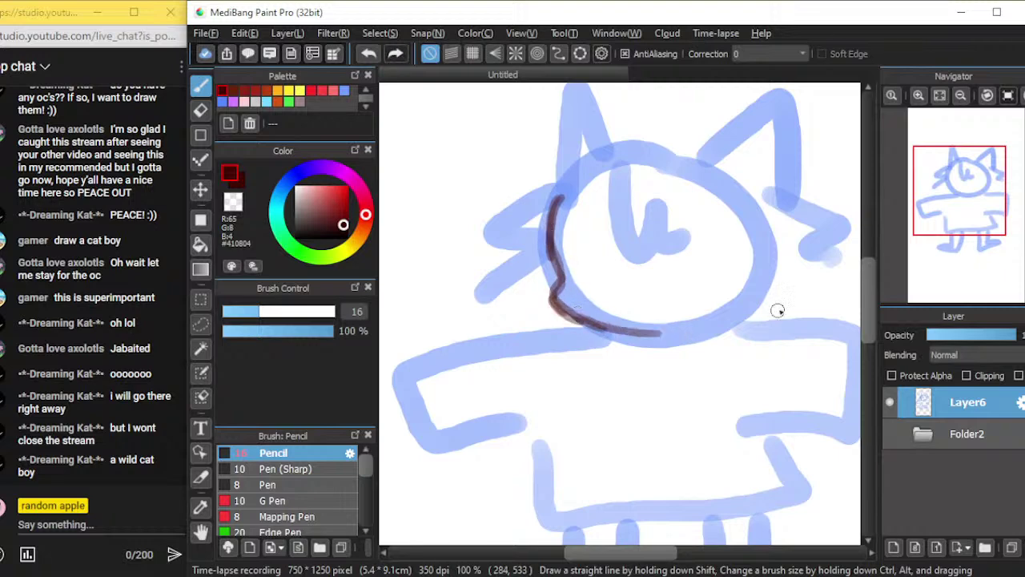
Line both pointed cat ears in dark red, adding small zigzag fur tufts at their outer bases
mouse_move(694, 166)
left_mouse_down()
mouse_move(773, 105)
mouse_move(785, 169)
left_mouse_up()
mouse_move(777, 116)
left_mouse_down()
mouse_move(784, 197)
mouse_move(804, 215)
mouse_move(793, 199)
left_mouse_up()
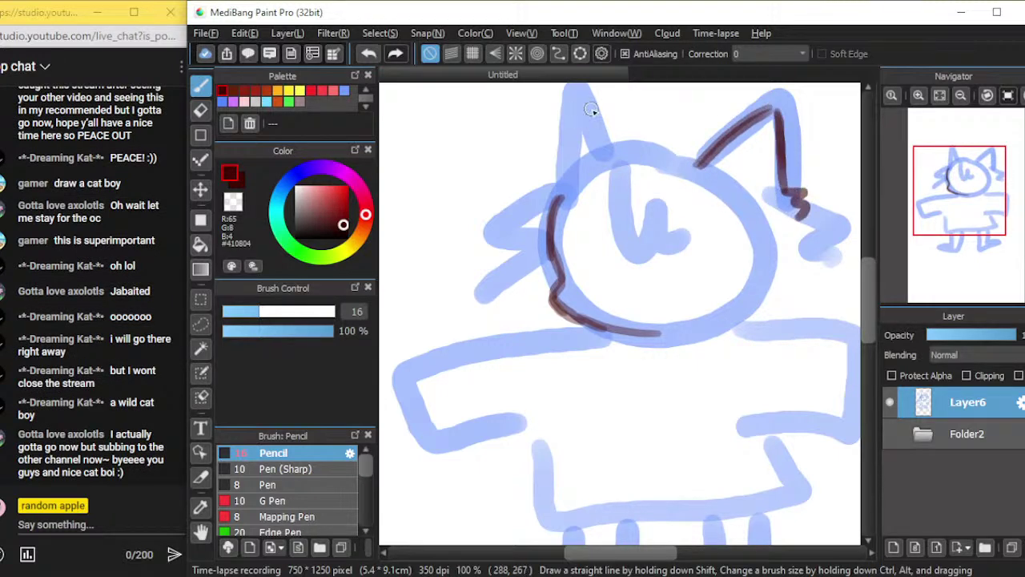
mouse_move(610, 151)
left_mouse_down()
mouse_move(577, 92)
mouse_move(555, 157)
left_mouse_up()
mouse_move(574, 96)
left_mouse_down()
mouse_move(554, 167)
mouse_move(535, 189)
left_mouse_up()
Draw two dark red whiskers on each side of the face
left_click_drag(567, 274, 477, 298)
left_click_drag(561, 293, 512, 314)
left_click_drag(741, 282, 797, 280)
left_click_drag(726, 309, 799, 310)
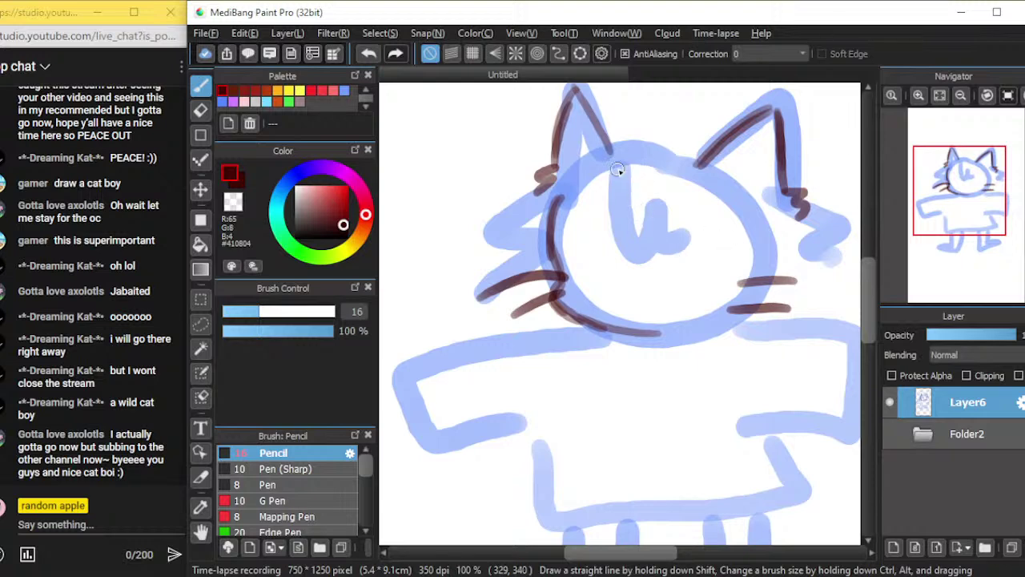
Draw fluffy fur at the inner base of both ears and a wavy hairline across the top of the head
left_click_drag(600, 152, 577, 160)
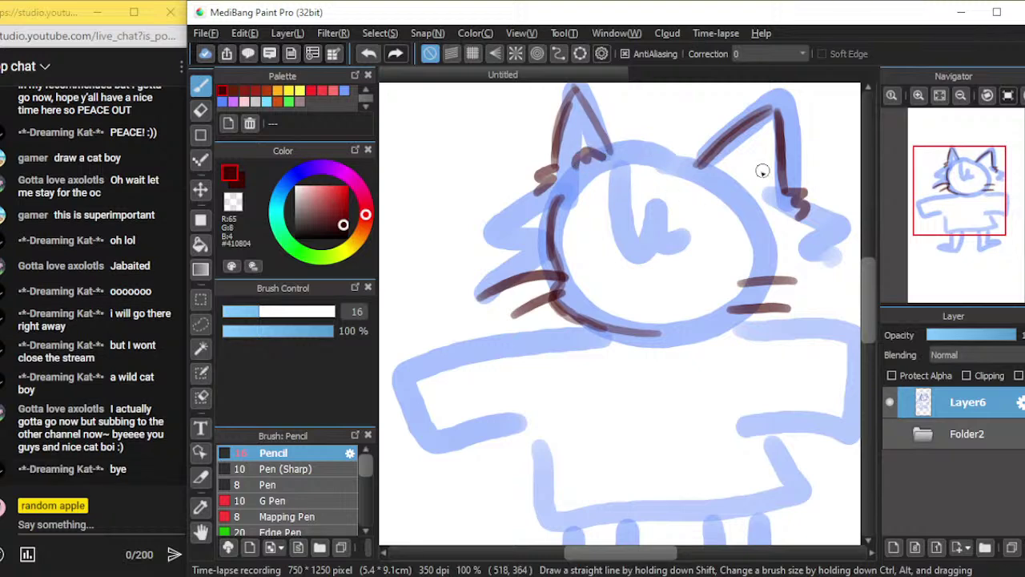
left_click_drag(735, 173, 773, 191)
left_click_drag(616, 151, 709, 157)
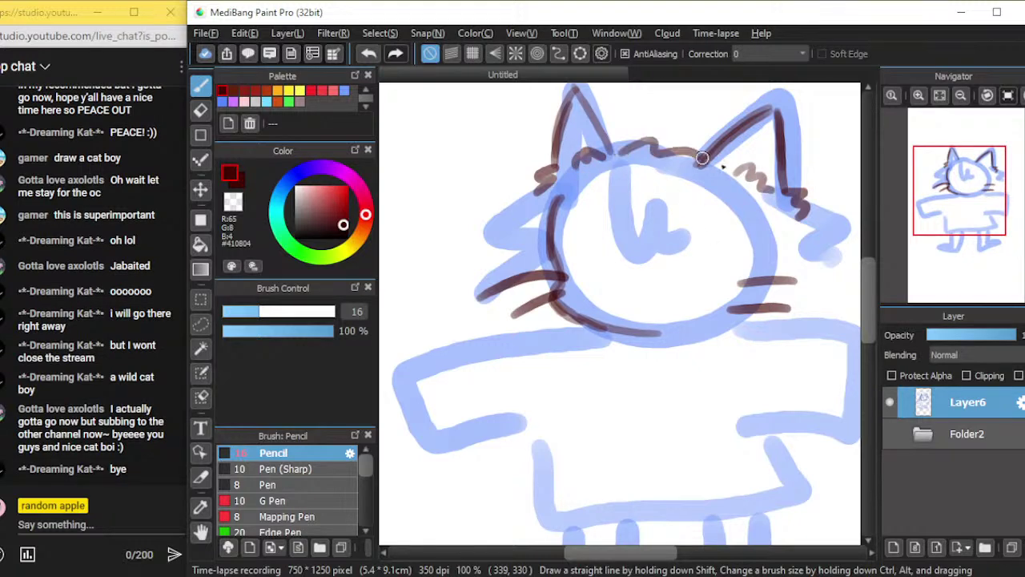
Draw the bangs as curved strands over the forehead, trying and undoing the side locks beside the cheeks
mouse_move(622, 164)
left_mouse_down()
mouse_move(613, 223)
mouse_move(648, 260)
left_mouse_up()
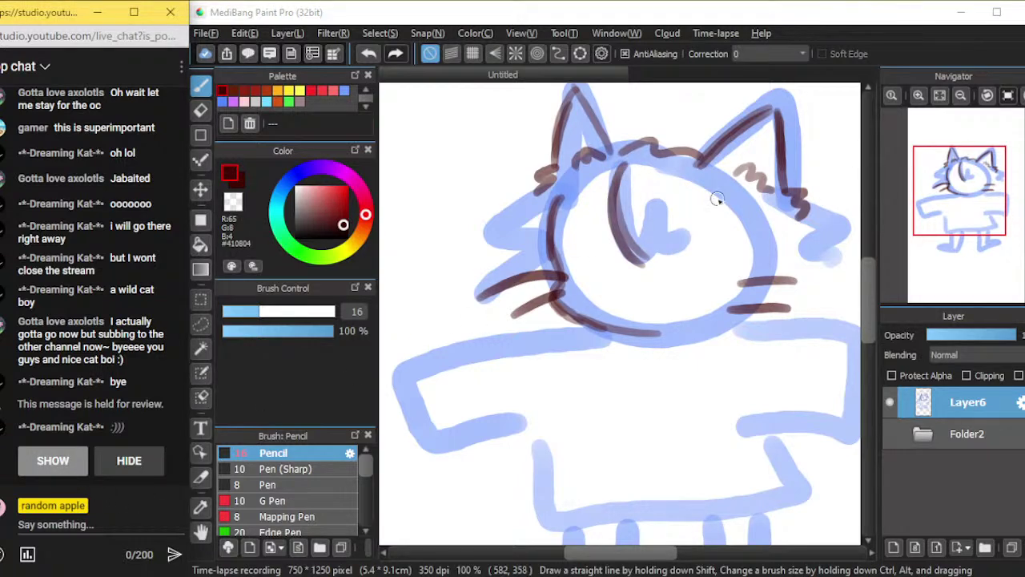
mouse_move(658, 258)
left_mouse_down()
mouse_move(667, 221)
mouse_move(671, 240)
mouse_move(700, 237)
mouse_move(698, 246)
mouse_move(686, 192)
left_mouse_up()
mouse_move(551, 186)
left_mouse_down()
mouse_move(505, 244)
mouse_move(555, 267)
left_mouse_up()
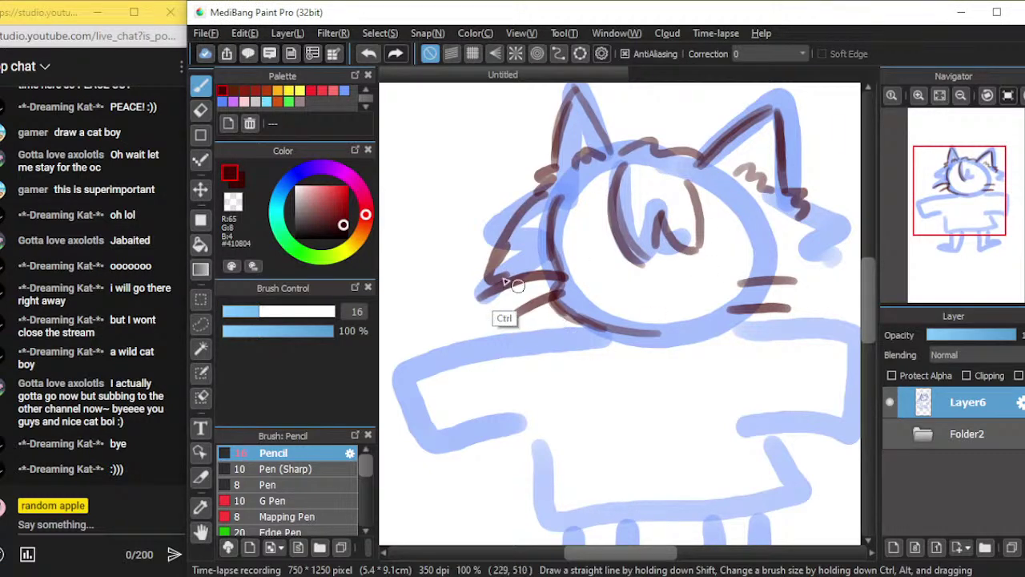
key("ctrl+z")
left_click_drag(708, 192, 738, 219)
left_click_drag(803, 218, 794, 269)
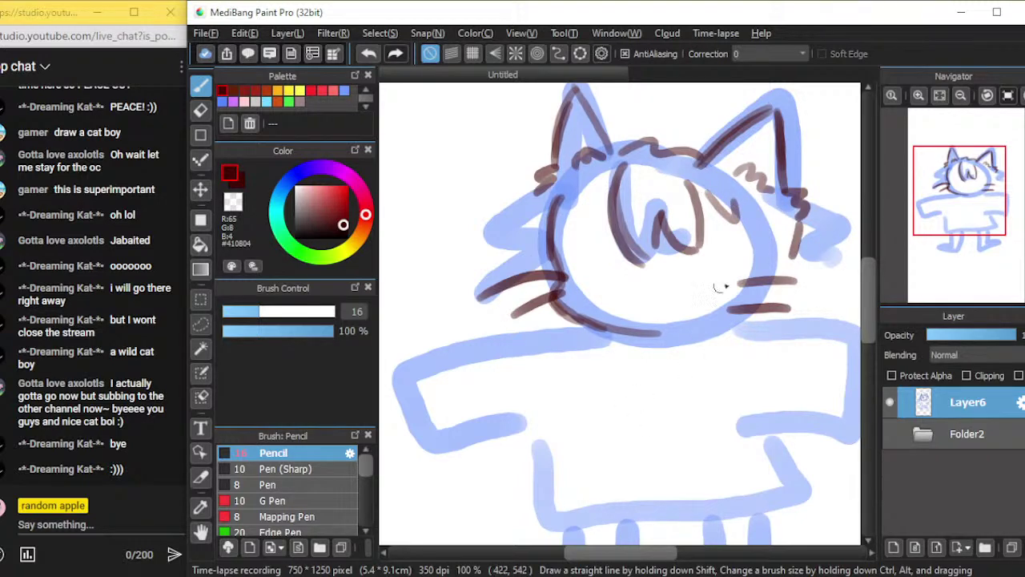
key("ctrl+z")
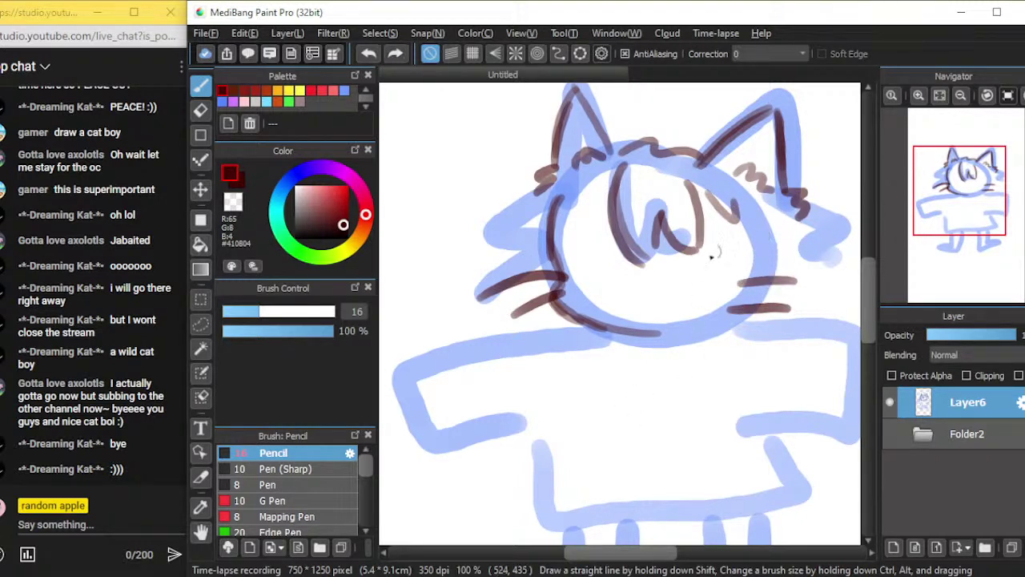
Draw two small filled oval eyes and a wavy cat mouth on the face
left_click_drag(717, 265, 715, 265)
mouse_move(599, 253)
left_mouse_down()
mouse_move(664, 297)
mouse_move(678, 290)
left_mouse_up()
key("ctrl+z")
left_click_drag(866, 321, 870, 351)
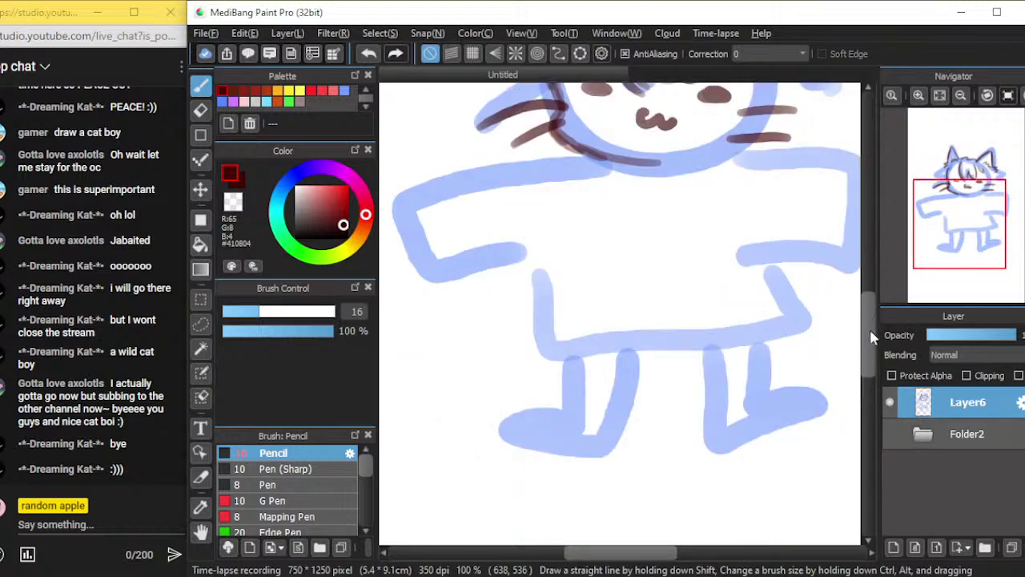
Line the T-shirt in dark red over the blue rough, with a small V neckline, both sleeves, the sides and the hem
key("ctrl+minus")
mouse_move(643, 216)
left_mouse_down()
mouse_move(761, 211)
mouse_move(766, 243)
mouse_move(720, 269)
left_mouse_up()
mouse_move(606, 216)
left_mouse_down()
mouse_move(519, 232)
mouse_move(535, 222)
mouse_move(515, 272)
left_mouse_up()
mouse_move(538, 214)
left_mouse_down()
mouse_move(522, 270)
mouse_move(585, 263)
mouse_move(562, 314)
left_mouse_up()
mouse_move(589, 249)
left_mouse_down()
mouse_move(570, 336)
mouse_move(573, 318)
left_mouse_up()
left_click_drag(712, 255, 741, 323)
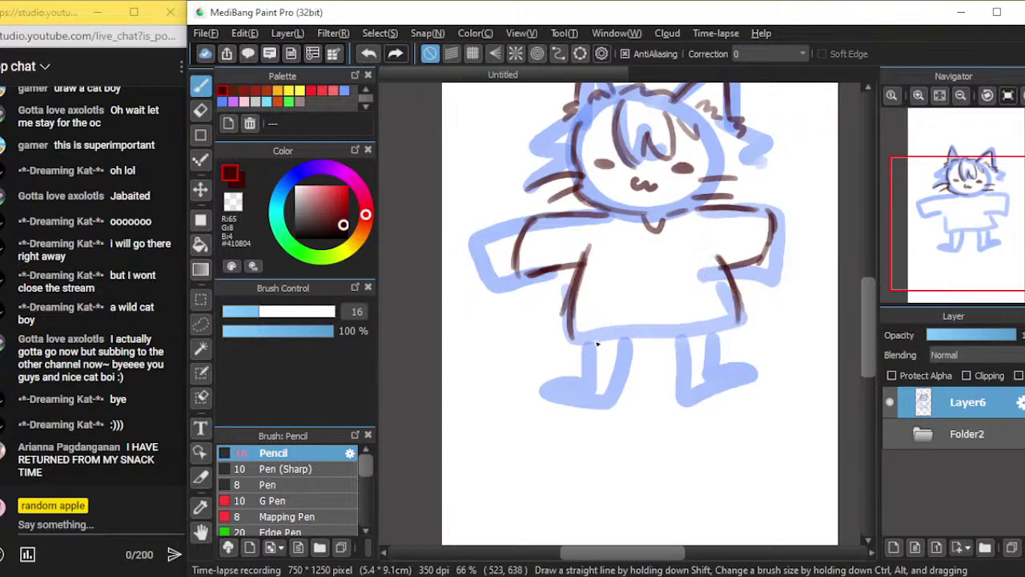
left_click_drag(576, 334, 730, 327)
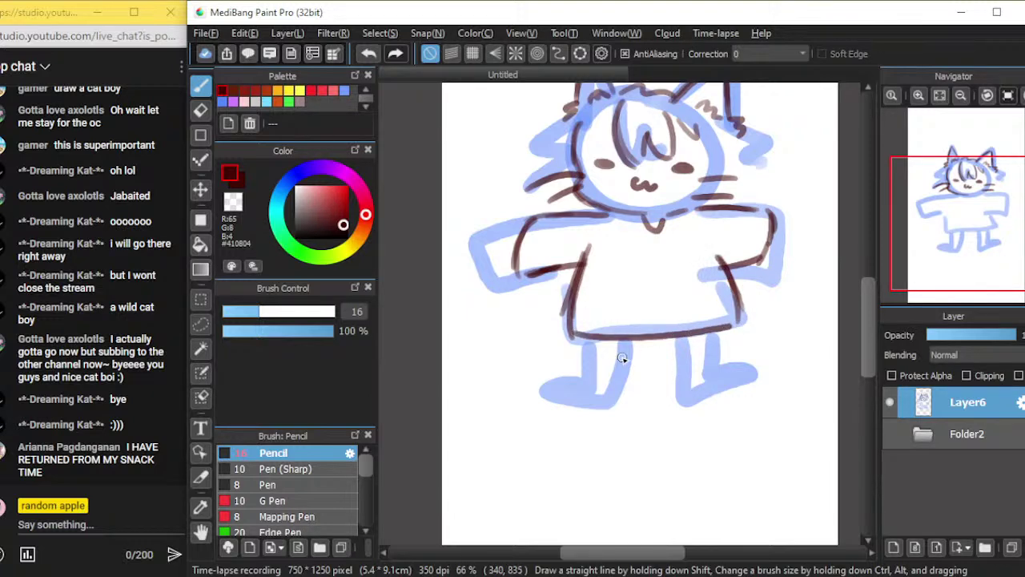
Line both legs and feet below the shirt hem in dark red
mouse_move(591, 341)
left_mouse_down()
mouse_move(594, 395)
mouse_move(565, 400)
mouse_move(621, 405)
left_mouse_up()
key("ctrl+z")
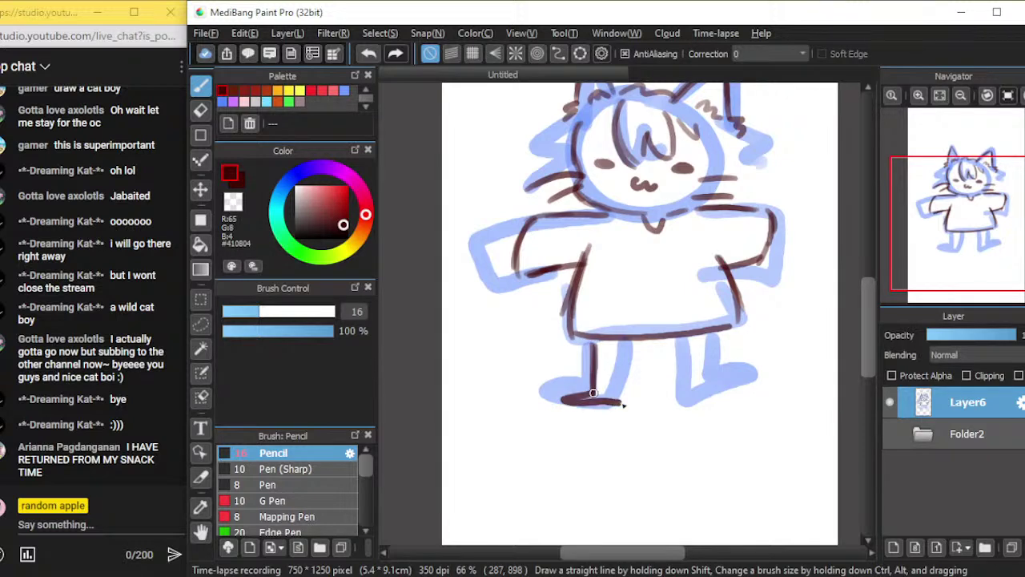
left_click_drag(633, 343, 624, 405)
mouse_move(677, 339)
left_mouse_down()
mouse_move(685, 383)
mouse_move(753, 372)
left_mouse_up()
key("ctrl+z")
mouse_move(710, 334)
left_mouse_down()
mouse_move(708, 378)
mouse_move(750, 372)
left_mouse_up()
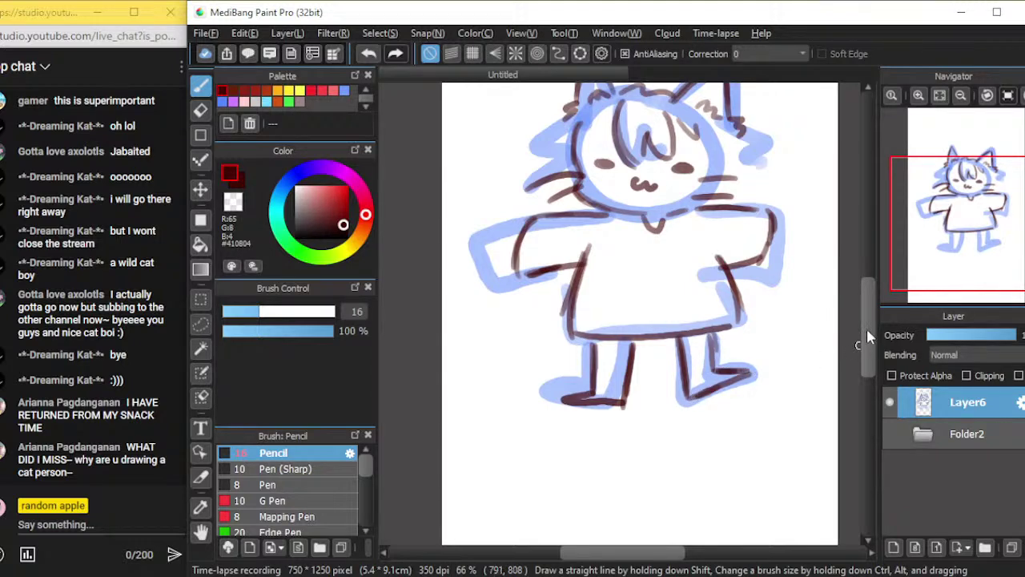
Add small blush marks in coral #FF746A on both cheeks below the eyes
scroll(867, 332, "up", 3)
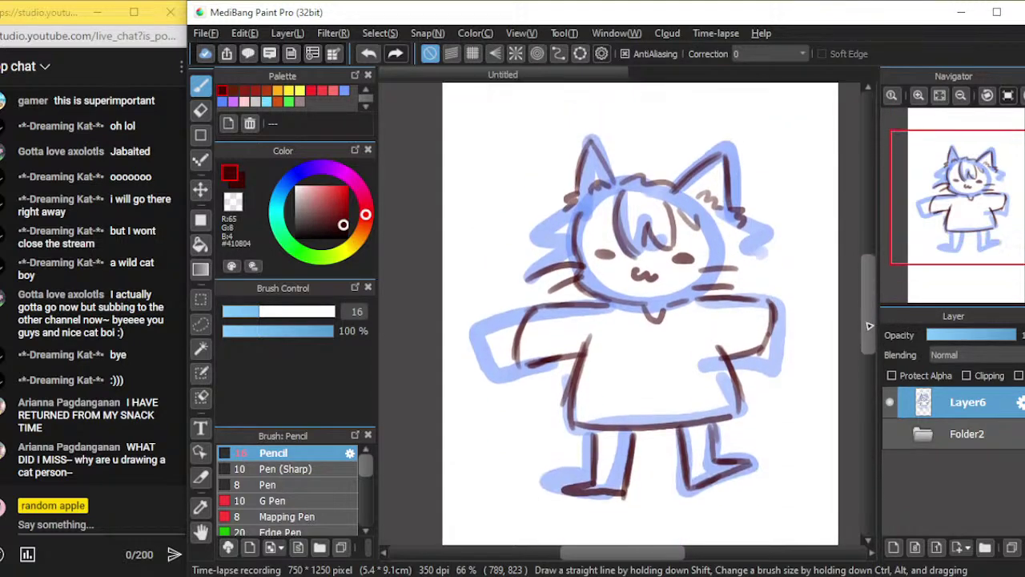
left_click(248, 103)
left_click(331, 95)
scroll(681, 337, "up", 2)
left_click_drag(767, 241, 789, 246)
left_click_drag(560, 230, 573, 238)
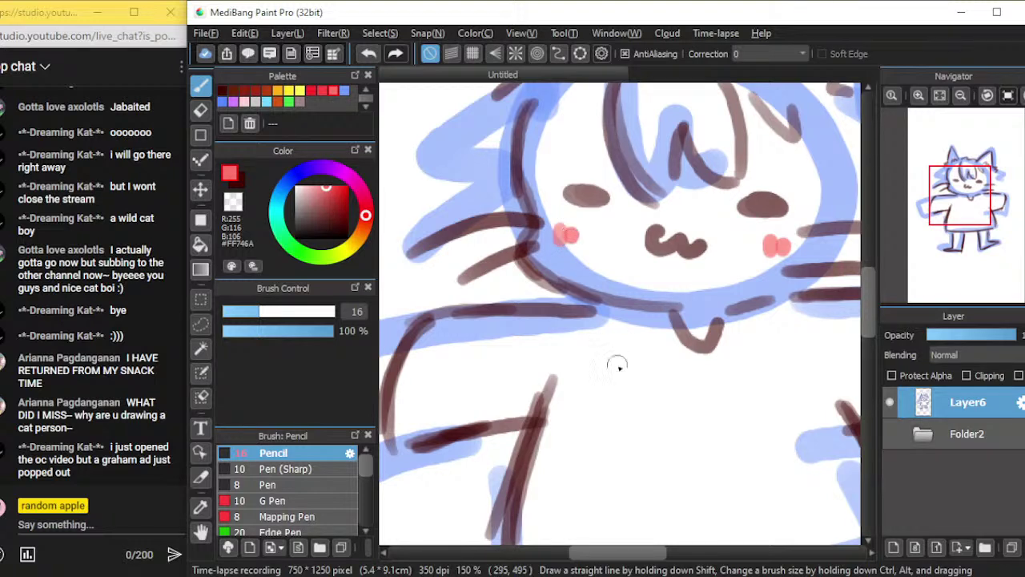
Rename the cat drawing's layer as "cat boi"
scroll(646, 441, "down", 2)
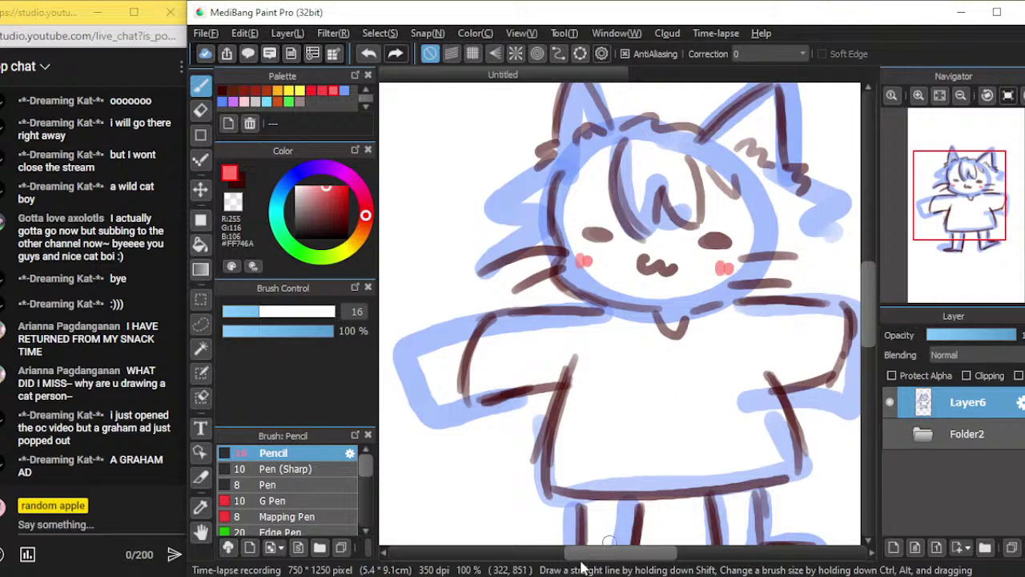
left_click_drag(640, 549, 597, 553)
mouse_move(868, 307)
left_mouse_down()
mouse_move(869, 340)
mouse_move(870, 316)
left_mouse_up()
scroll(870, 320, "down", 1)
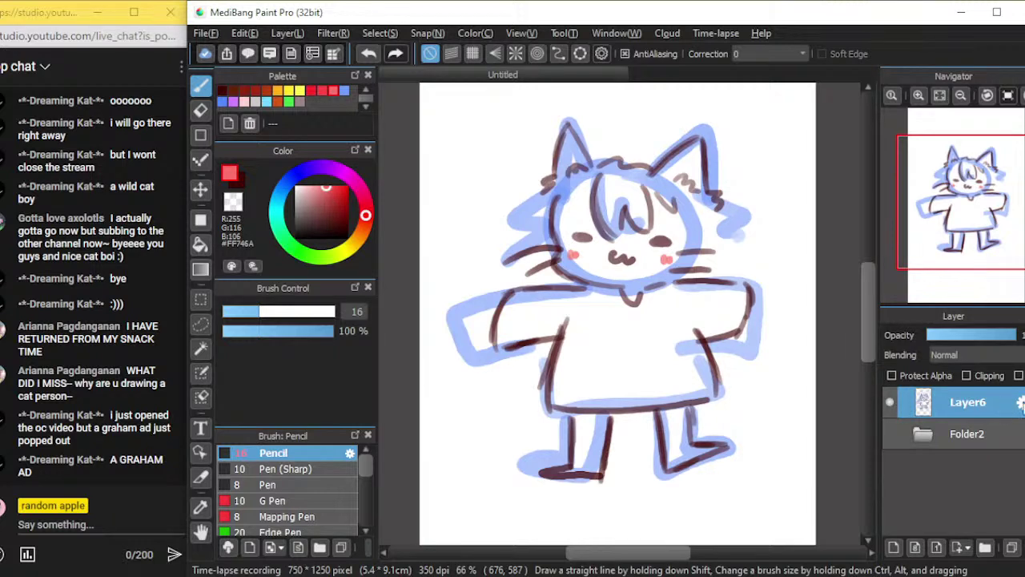
left_click(1020, 403)
key("BackSpace")
type("cat boi")
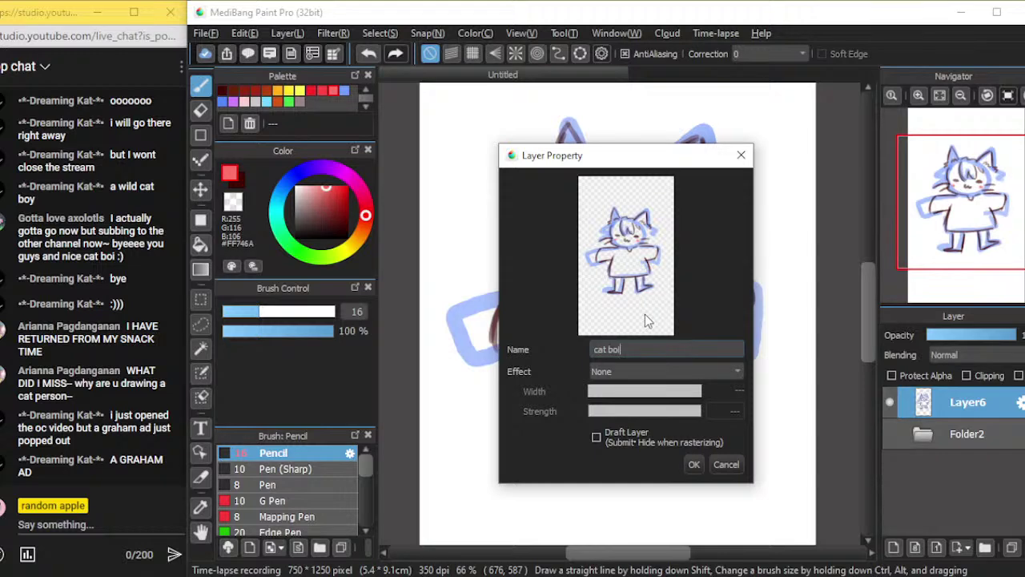
left_click(695, 465)
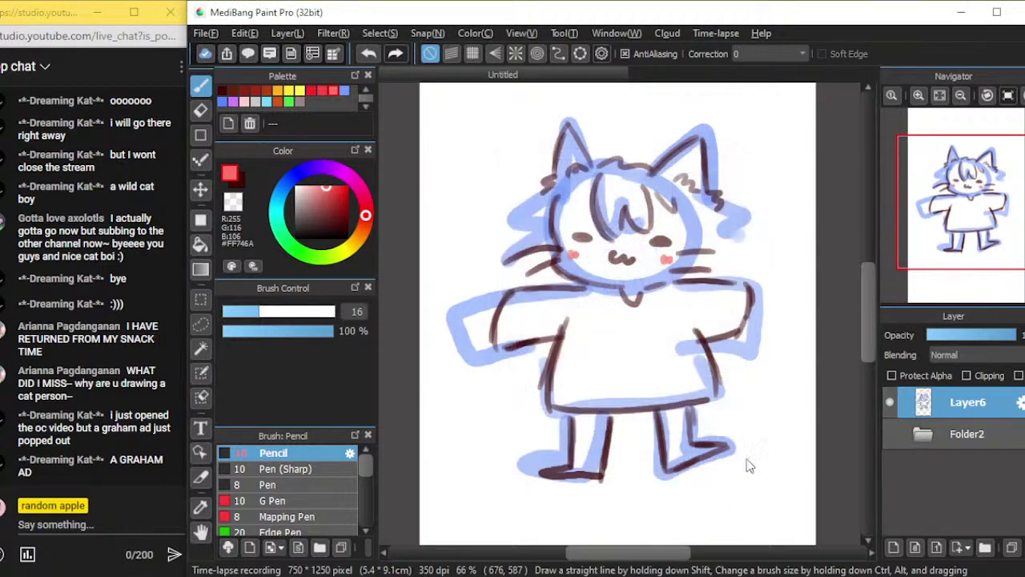
Display Folder2 instead of the cat boi layer and rename its Layer4 as "sketch"
left_click(889, 433)
left_click(890, 402)
left_click(923, 437)
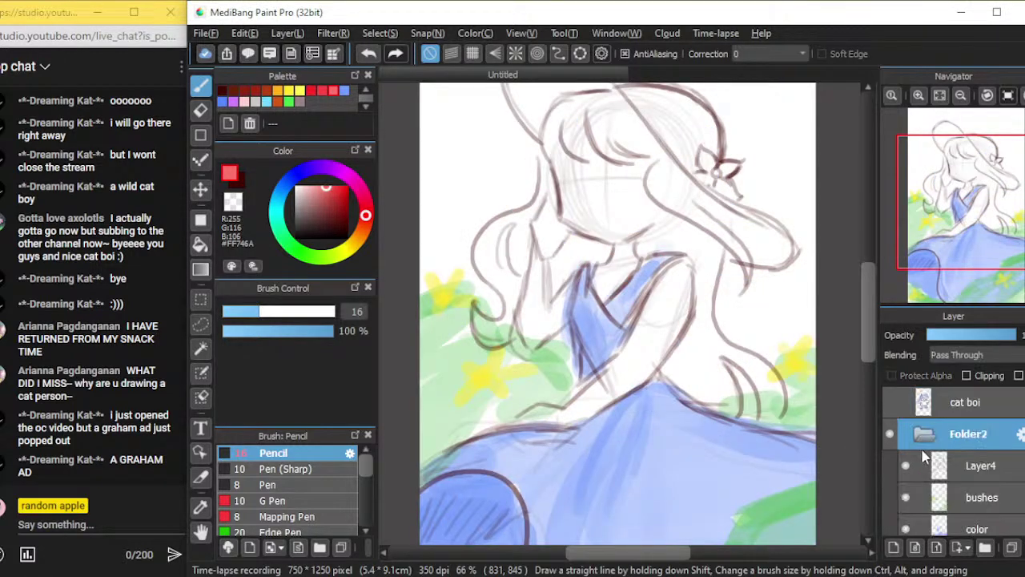
left_click(946, 477)
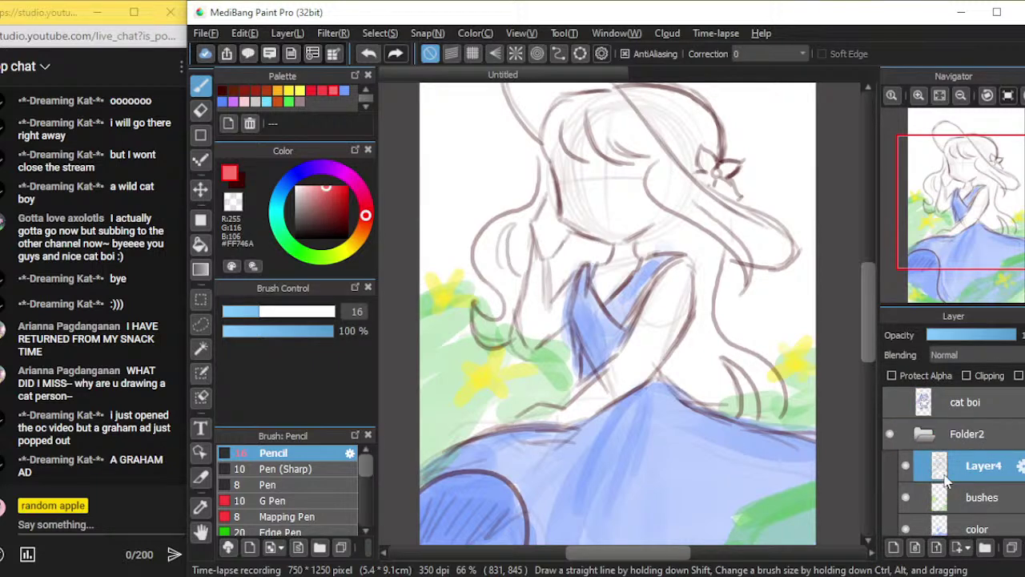
left_click(1021, 466)
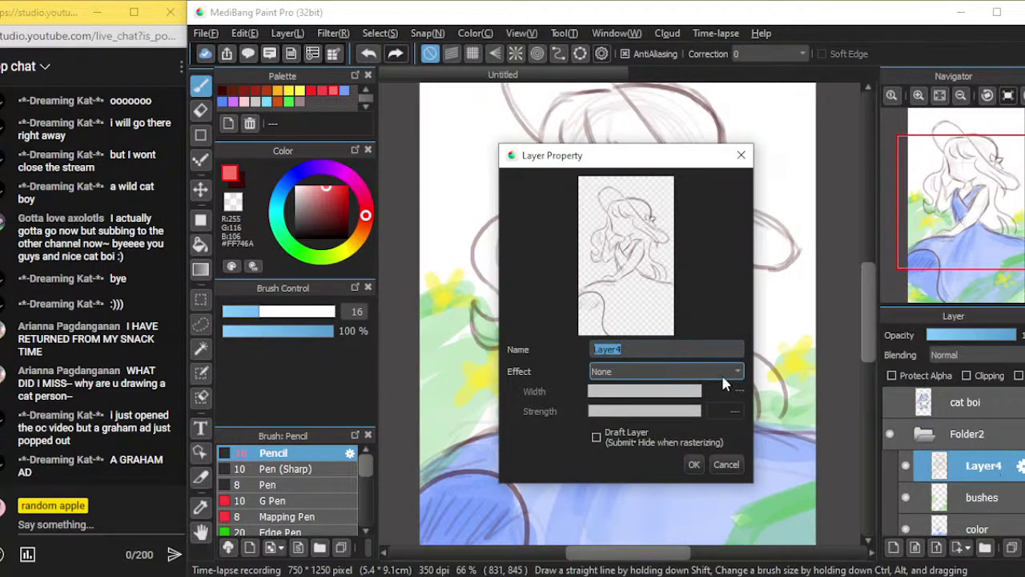
type("sketch")
left_click(694, 465)
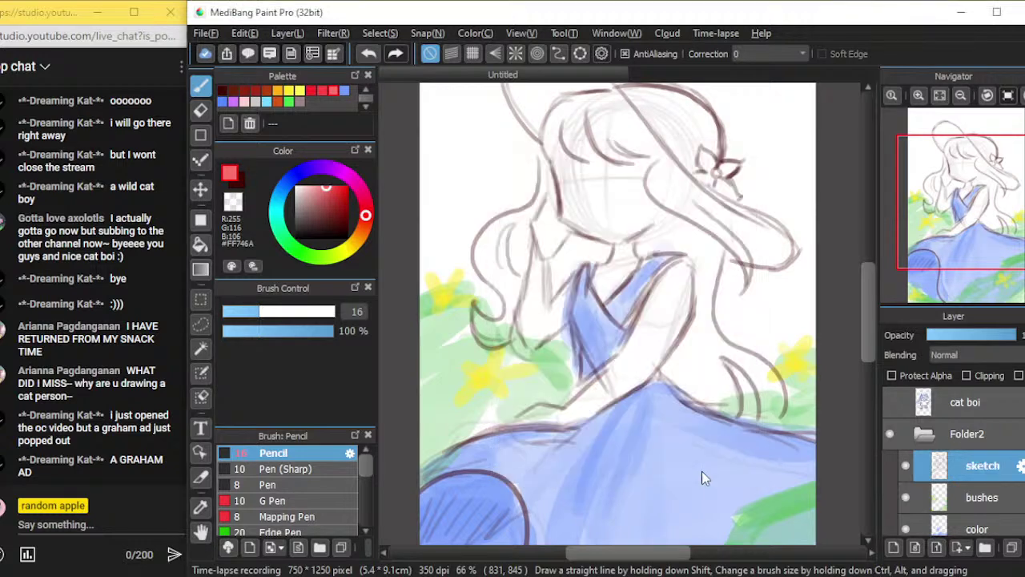
Collapse Folder2, rename it as "grandma" and hide it
left_click(973, 527)
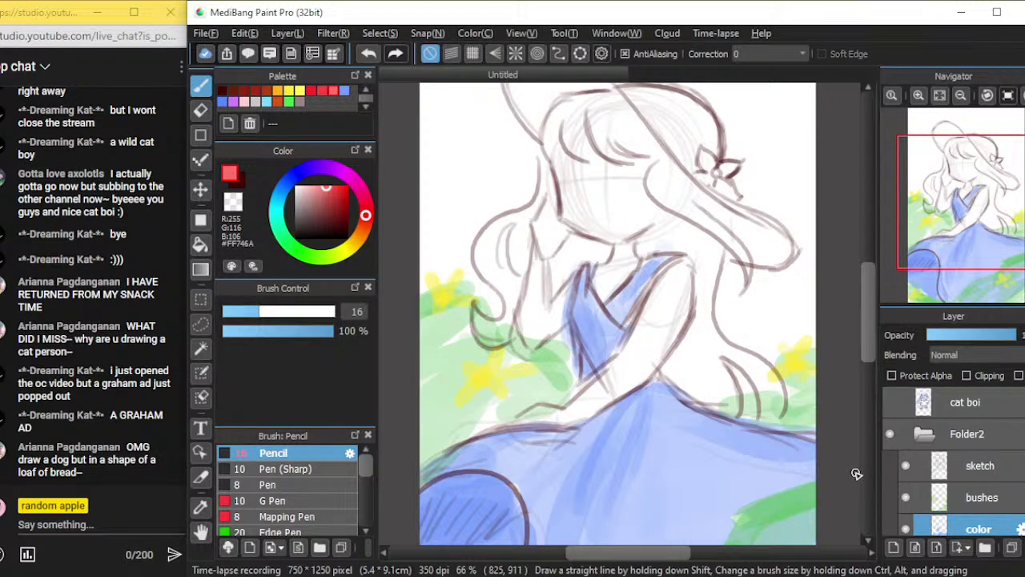
left_click(925, 440)
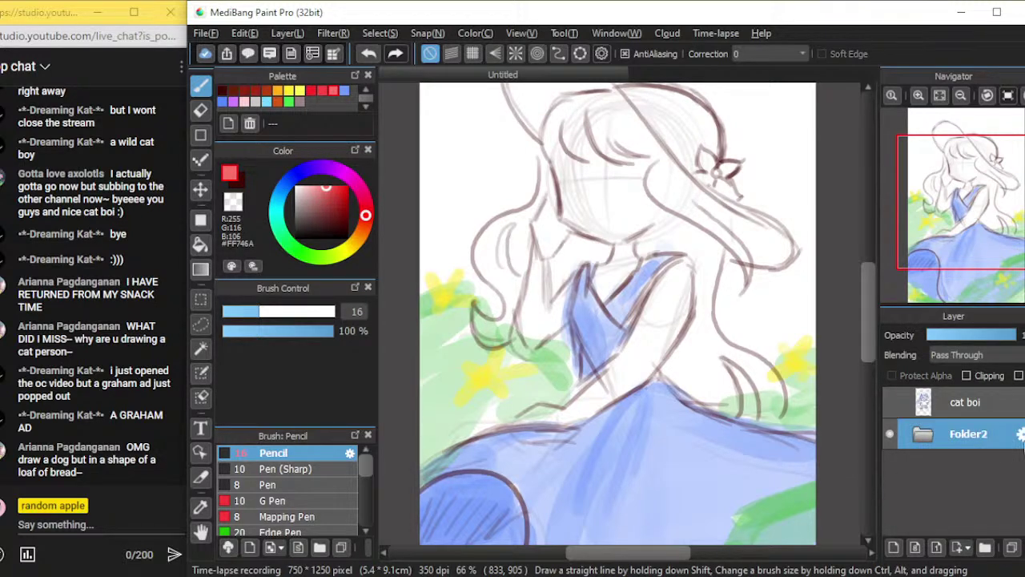
left_click(1019, 435)
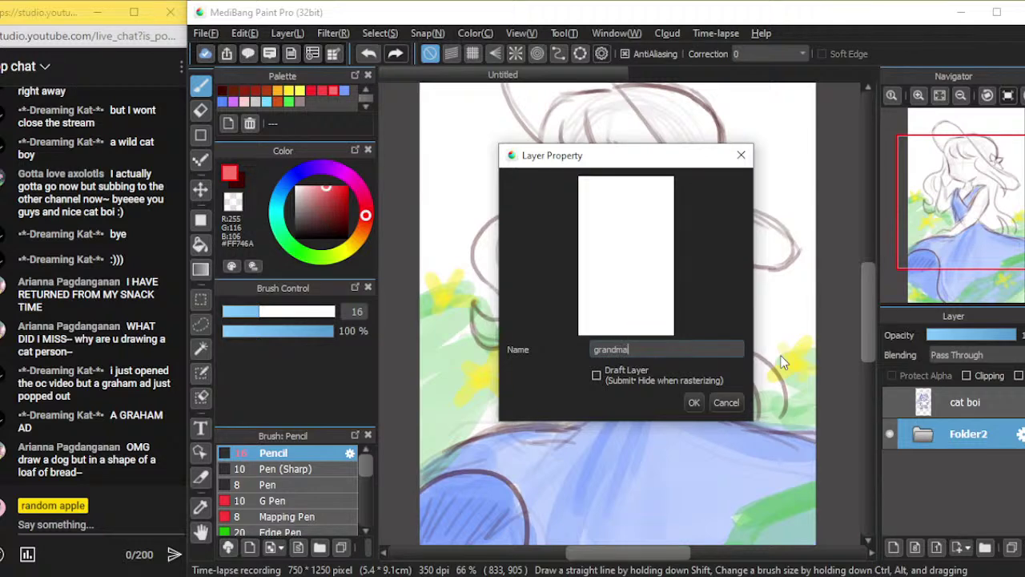
left_click(694, 403)
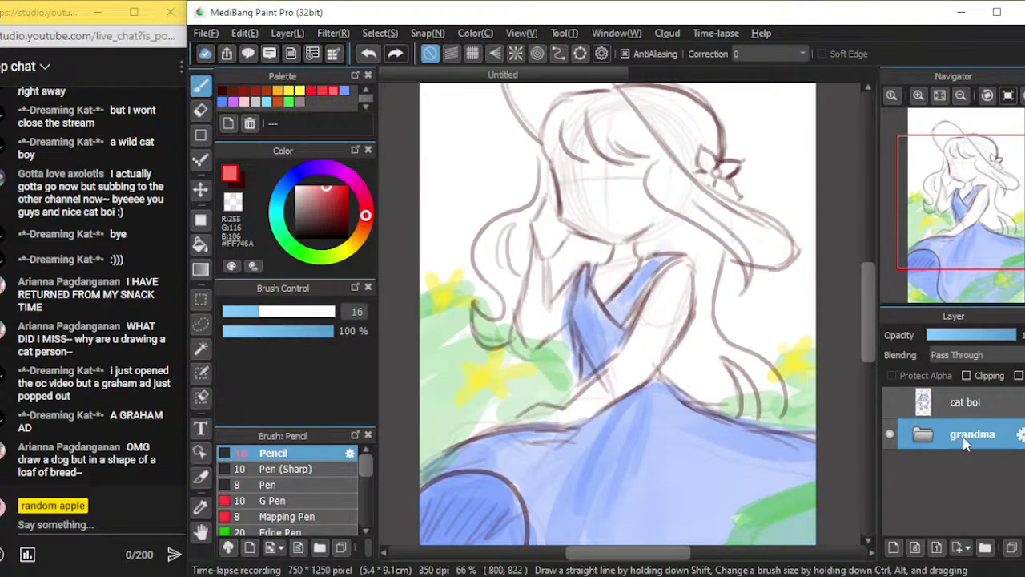
left_click(891, 435)
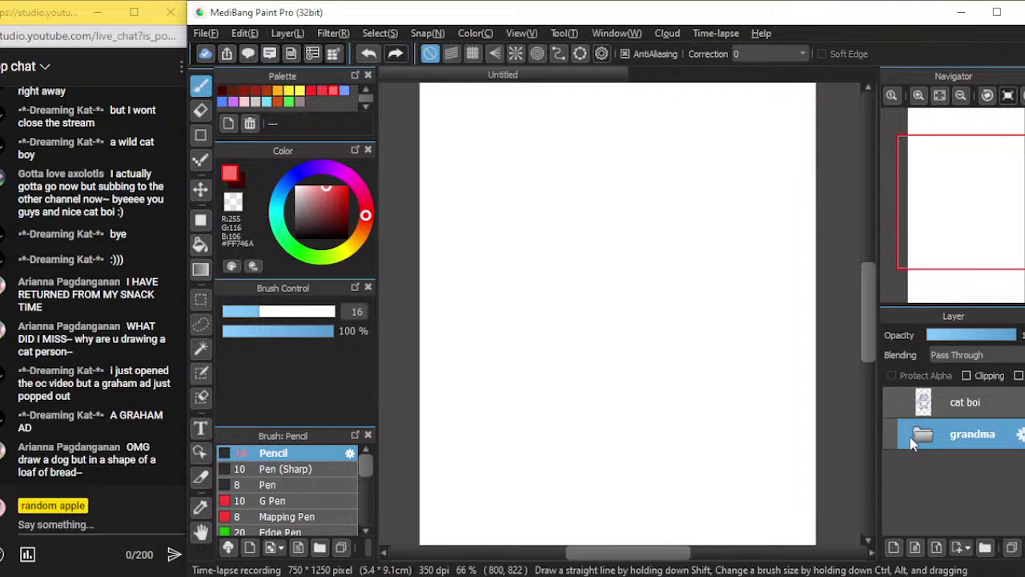
Add a new layer above the grandma folder and set the Pencil to orange #FFB115 at size 35
key("ctrl+shift+n")
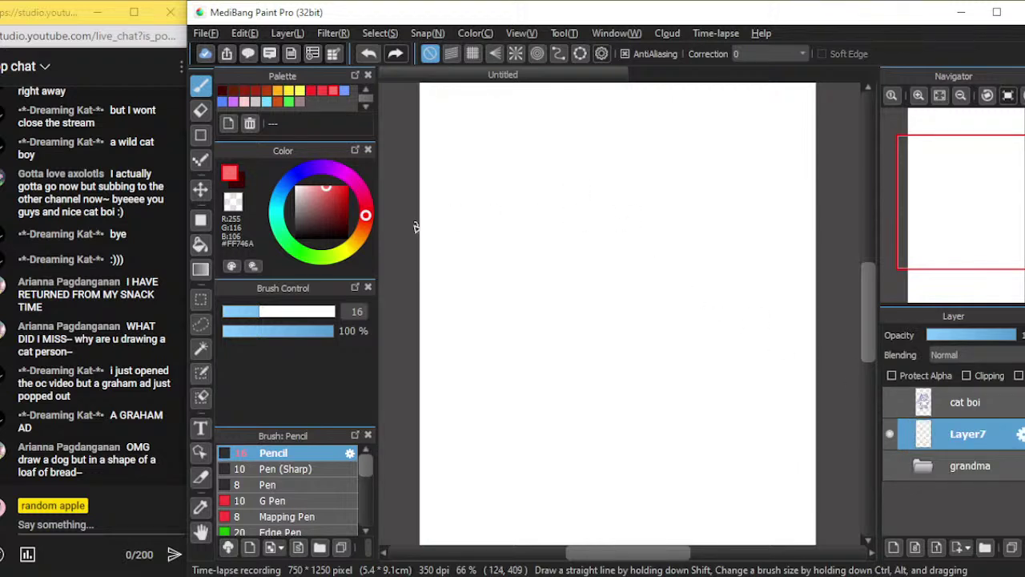
left_click(321, 91)
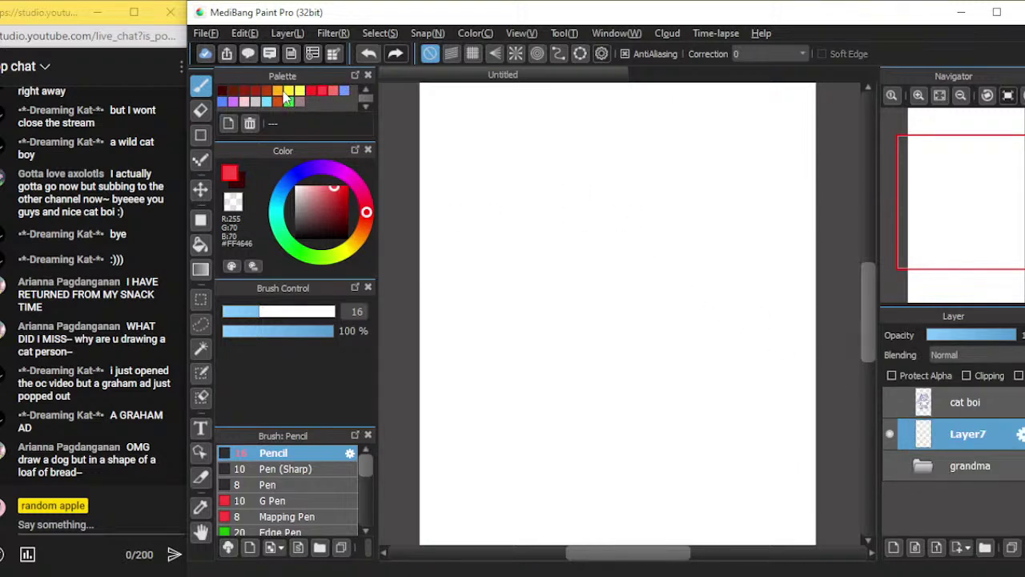
left_click(278, 91)
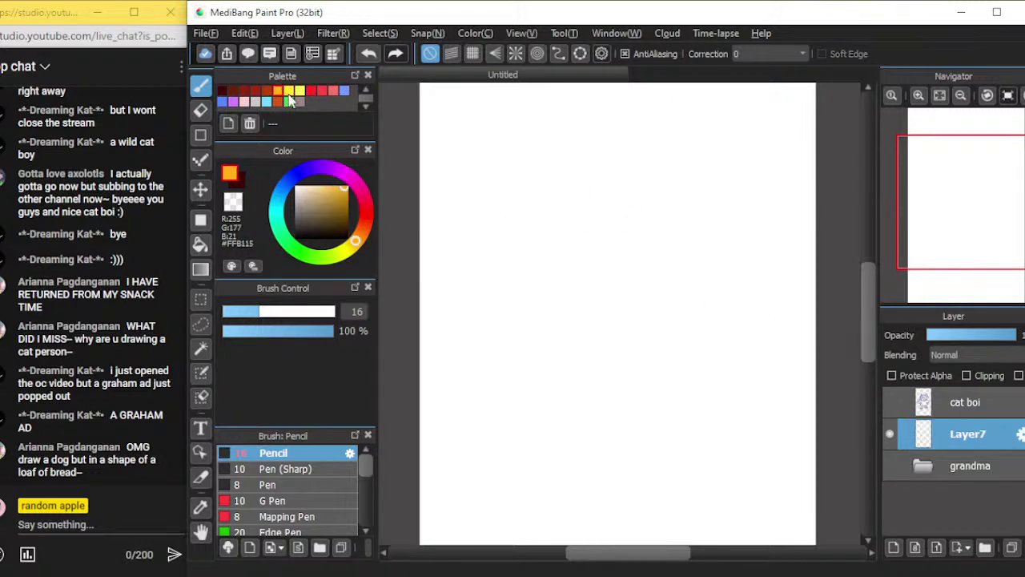
left_click(312, 312)
left_click(290, 312)
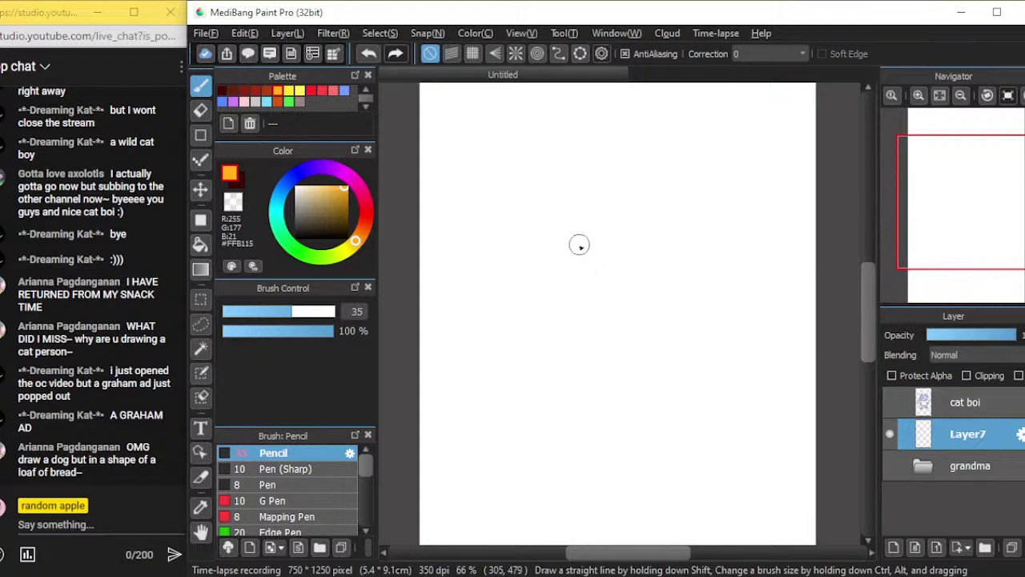
mouse_move(534, 327)
left_mouse_down()
mouse_move(576, 345)
mouse_move(534, 319)
mouse_move(530, 283)
left_mouse_up()
key("ctrl+z")
key("ctrl+z")
mouse_move(537, 382)
left_mouse_down()
mouse_move(531, 313)
mouse_move(520, 407)
left_mouse_up()
key("ctrl+z")
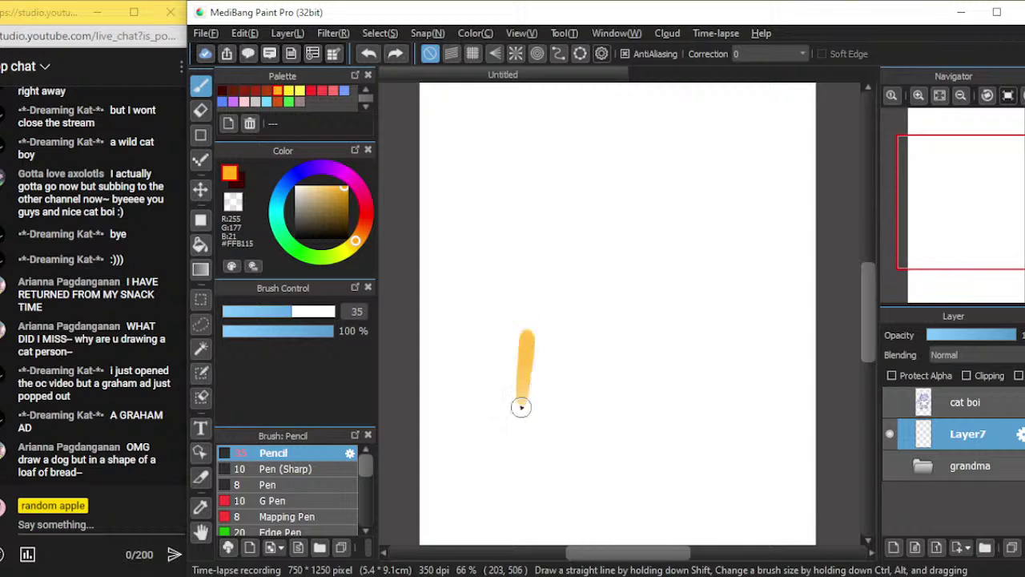
left_click_drag(522, 316, 517, 410)
key("ctrl+z")
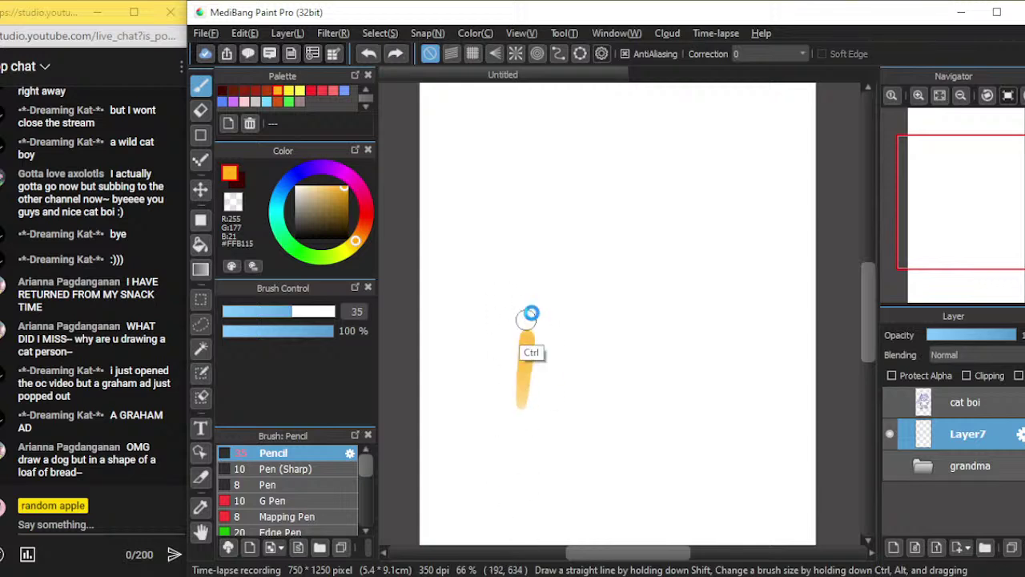
key("ctrl+z")
Draw an orange bread loaf outline with a curved inner line separating its front face from its side
mouse_move(529, 373)
left_mouse_down()
mouse_move(530, 265)
mouse_move(525, 342)
mouse_move(543, 353)
mouse_move(724, 346)
mouse_move(742, 340)
mouse_move(754, 315)
mouse_move(746, 234)
mouse_move(726, 210)
mouse_move(681, 198)
mouse_move(582, 191)
mouse_move(534, 211)
mouse_move(520, 254)
left_mouse_up()
key("ctrl+z")
mouse_move(597, 200)
left_mouse_down()
mouse_move(632, 229)
mouse_move(644, 263)
mouse_move(644, 341)
left_mouse_up()
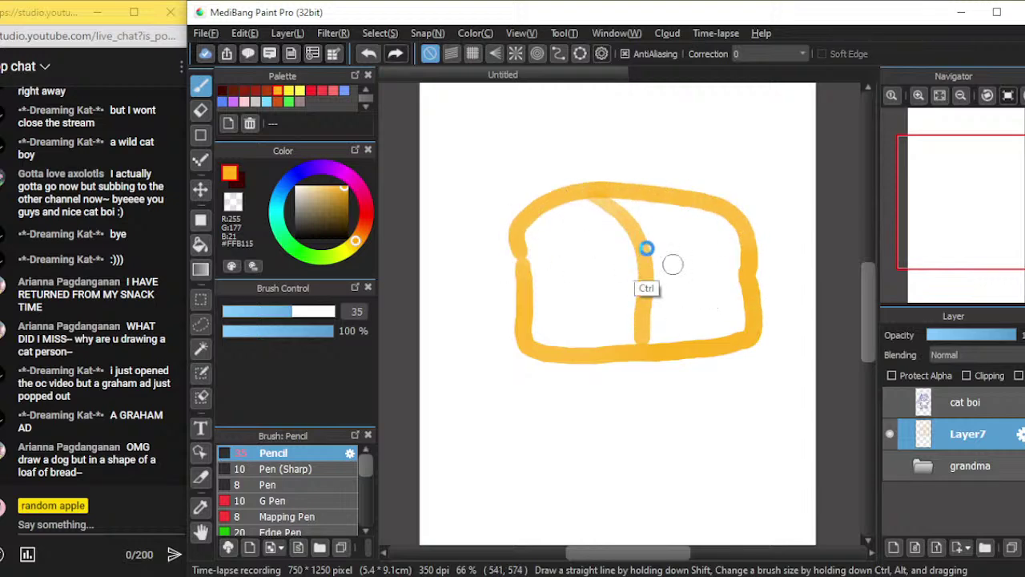
key("ctrl+z")
mouse_move(605, 200)
left_mouse_down()
mouse_move(663, 223)
mouse_move(654, 277)
mouse_move(662, 342)
left_mouse_up()
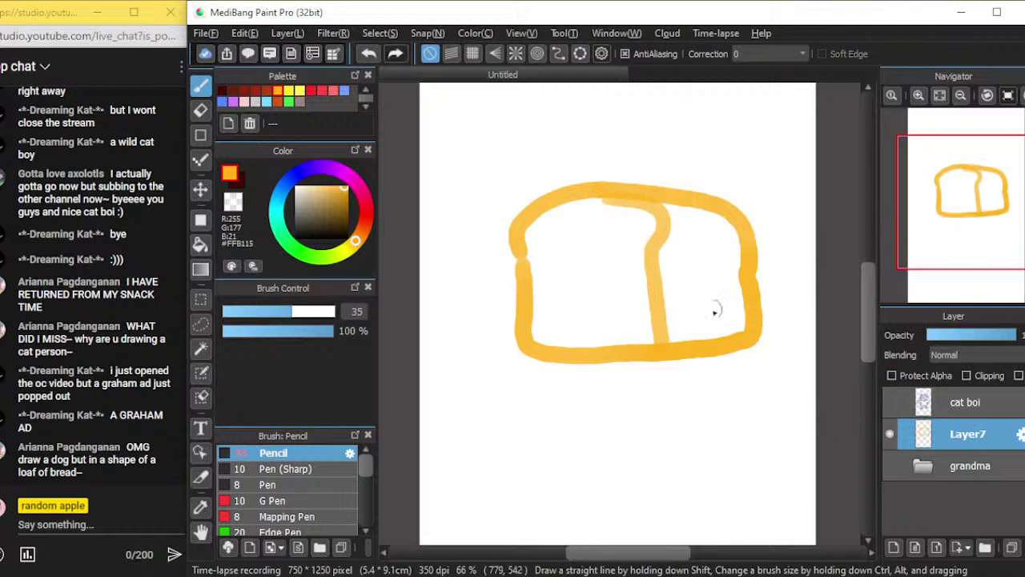
Shade the loaf's side in orange and its front face in yellow #FFF450, using brush size 96 and 35% opacity
left_click(324, 314)
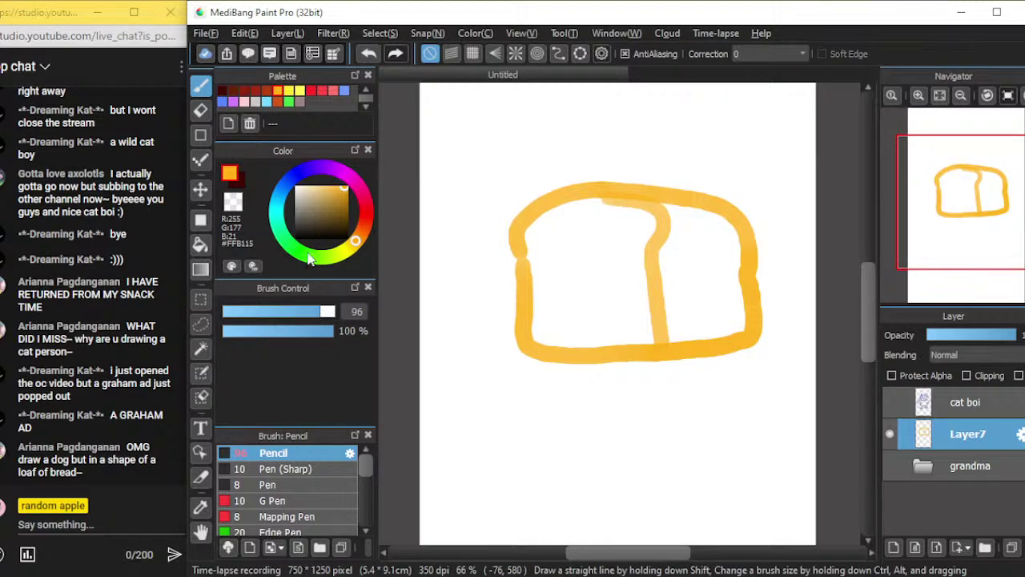
left_click(262, 331)
left_click_drag(693, 236, 692, 326)
mouse_move(694, 269)
left_mouse_down()
mouse_move(680, 294)
mouse_move(677, 220)
mouse_move(685, 260)
mouse_move(728, 297)
mouse_move(728, 320)
mouse_move(682, 261)
mouse_move(683, 226)
mouse_move(722, 318)
left_mouse_up()
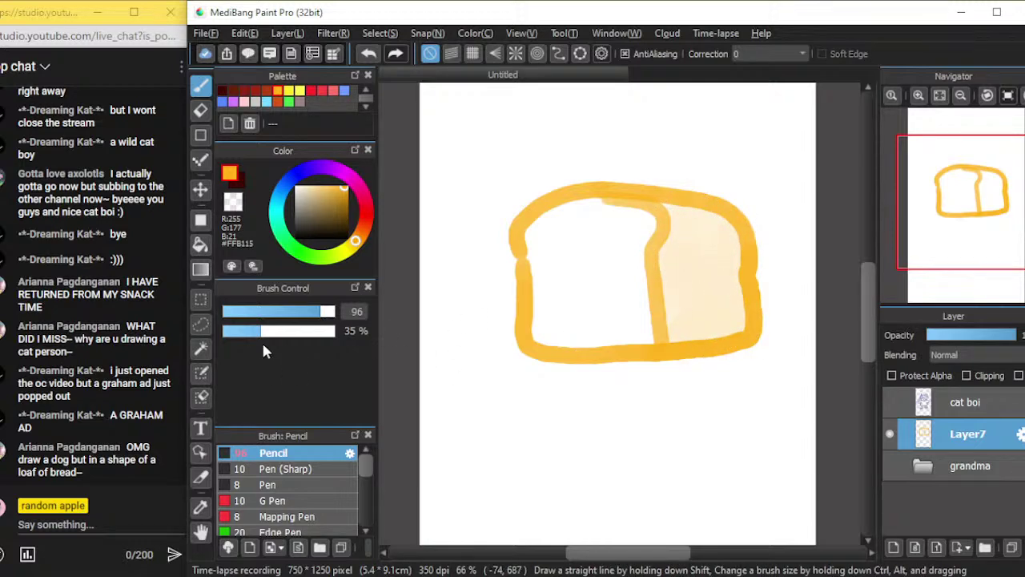
left_click(300, 91)
mouse_move(584, 270)
left_mouse_down()
mouse_move(545, 235)
mouse_move(600, 220)
mouse_move(595, 229)
mouse_move(628, 229)
mouse_move(618, 297)
left_mouse_up()
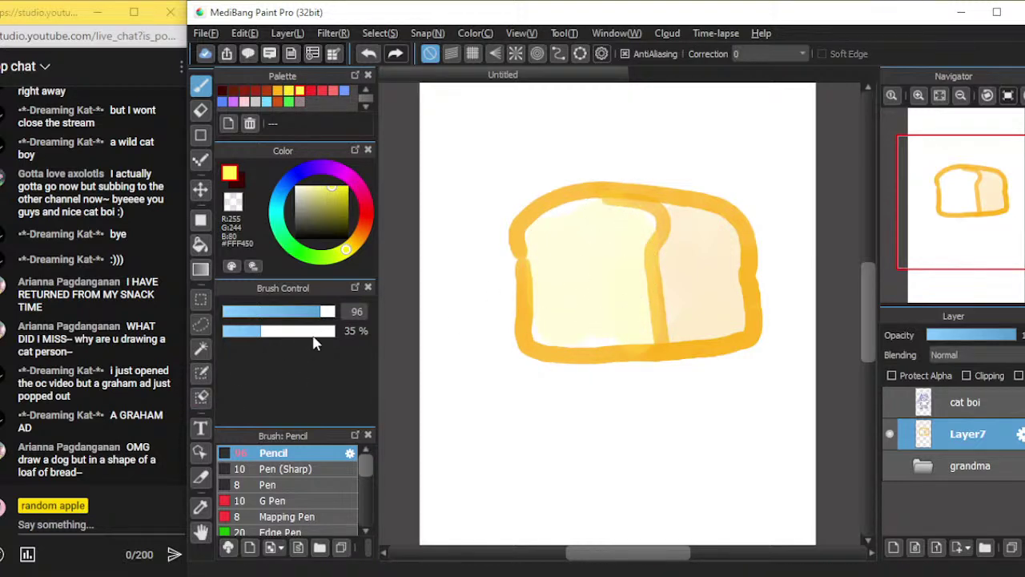
Set the Pencil to 100% opacity, size 12.4 and dark brown #410804
left_click_drag(315, 337, 337, 340)
left_click_drag(286, 313, 255, 312)
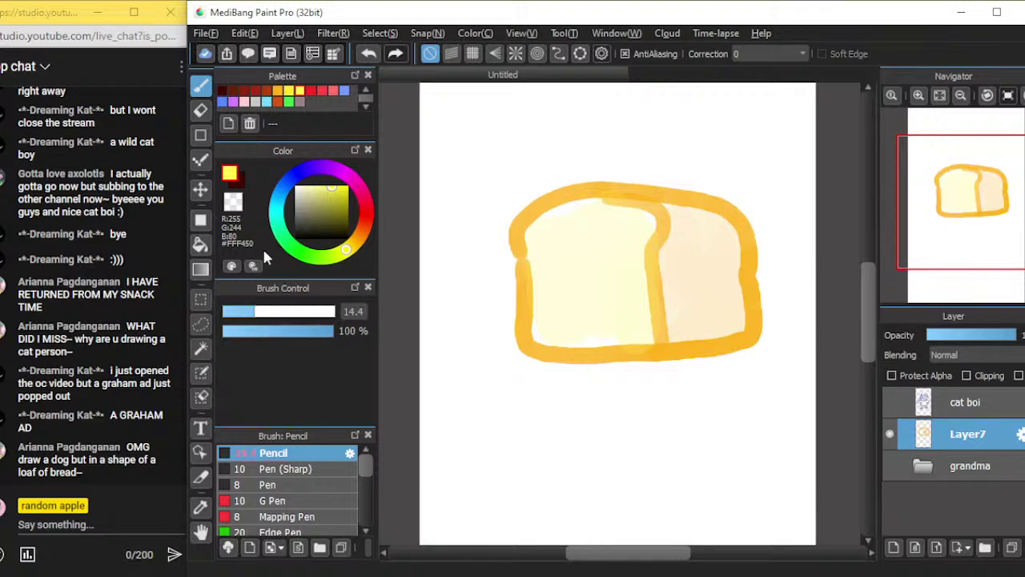
left_click(244, 91)
left_click(233, 92)
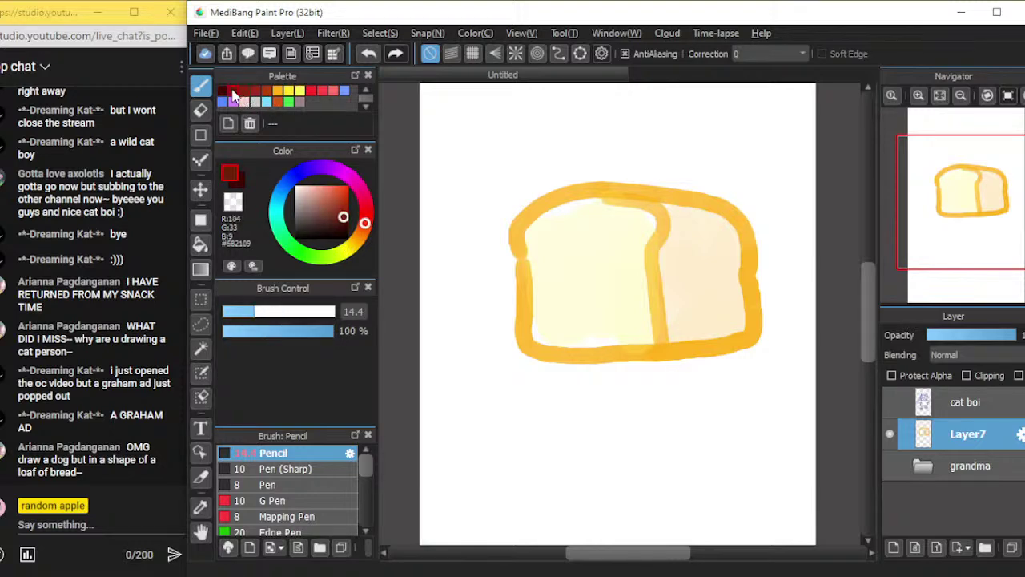
left_click(223, 90)
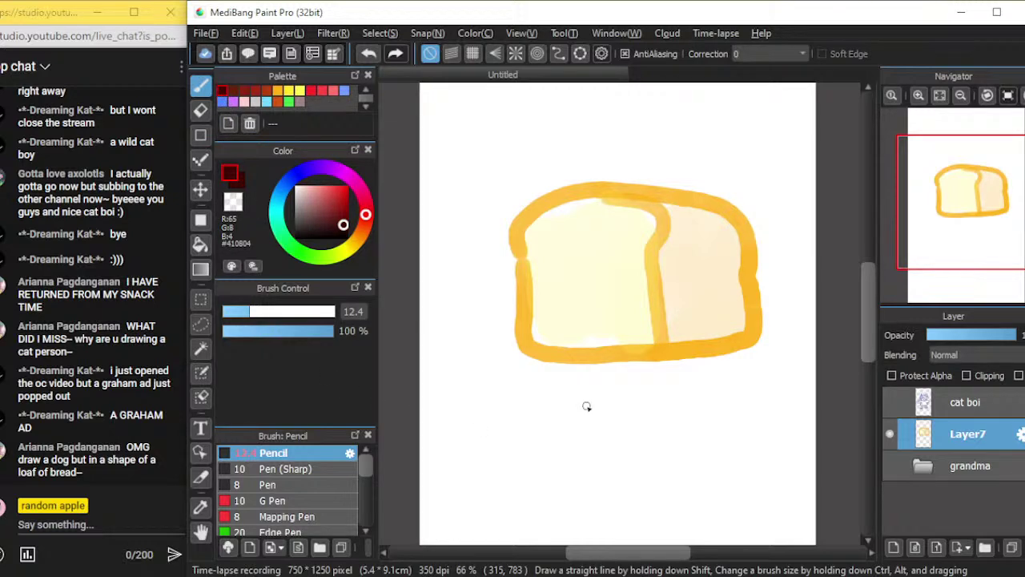
scroll(588, 407, "up", 1)
left_click_drag(589, 257, 554, 263)
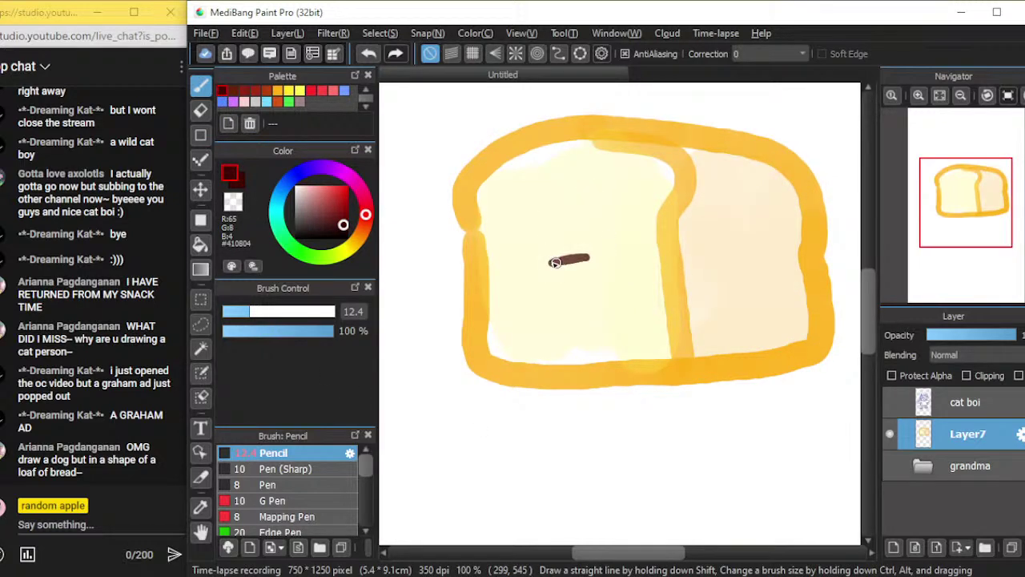
key("ctrl+z")
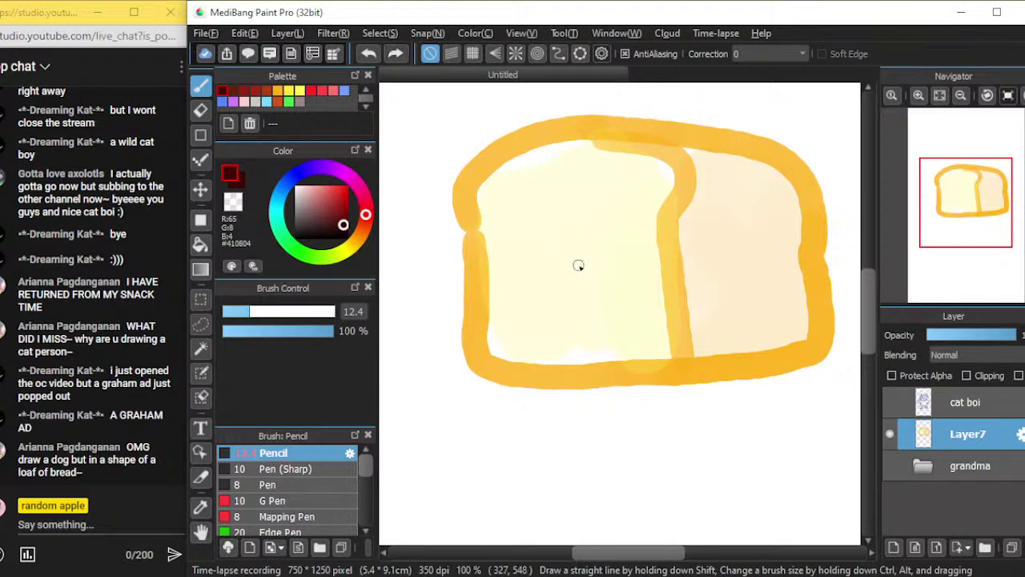
Draw a dark brown nose, smiling mouth and two short closed eyes on the loaf's front face with brush size 18
left_click(270, 315)
mouse_move(589, 257)
left_mouse_down()
mouse_move(558, 257)
mouse_move(580, 260)
mouse_move(569, 264)
left_mouse_up()
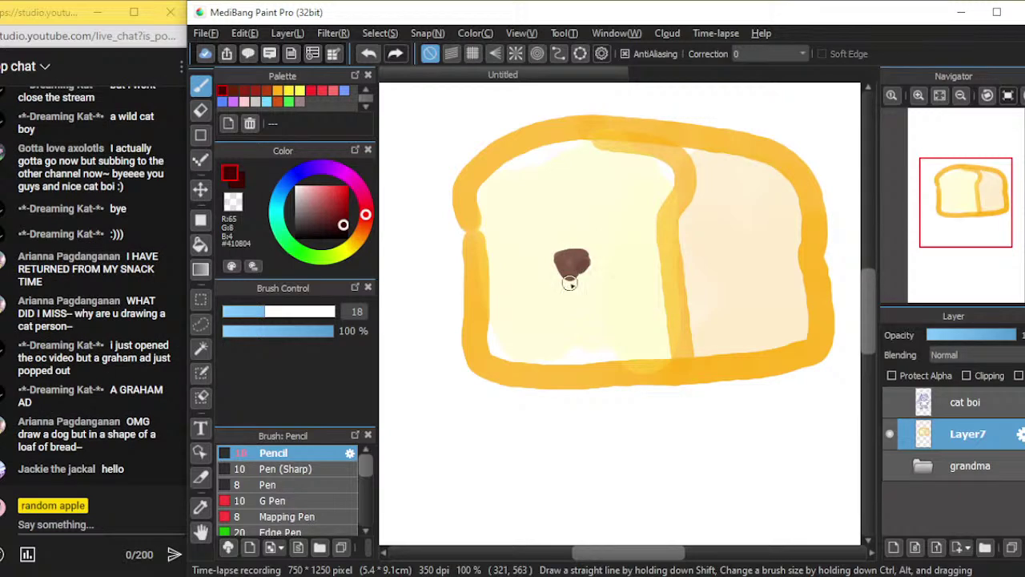
key("ctrl+z")
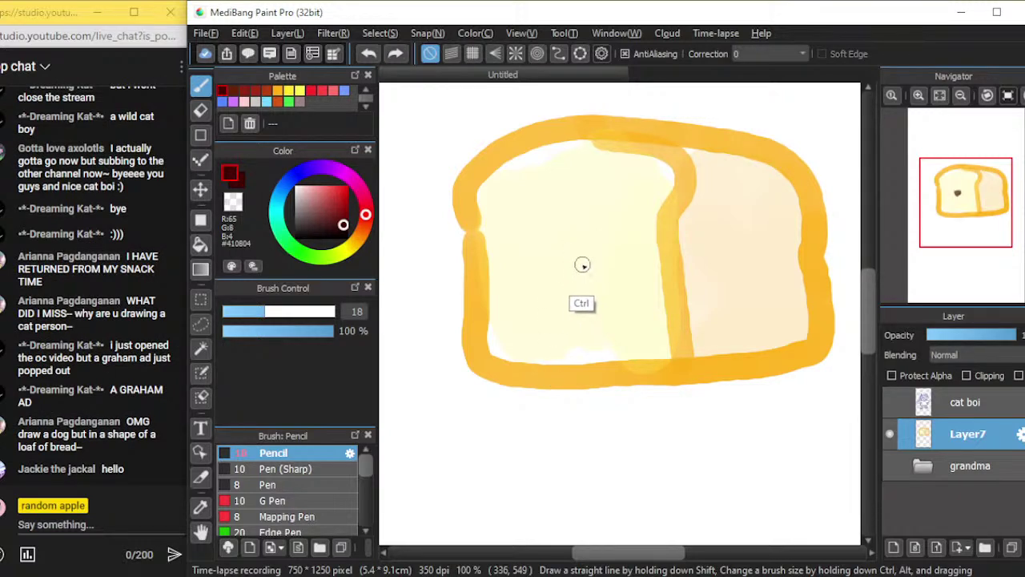
mouse_move(558, 260)
left_mouse_down()
mouse_move(575, 277)
mouse_move(586, 253)
mouse_move(552, 265)
left_mouse_up()
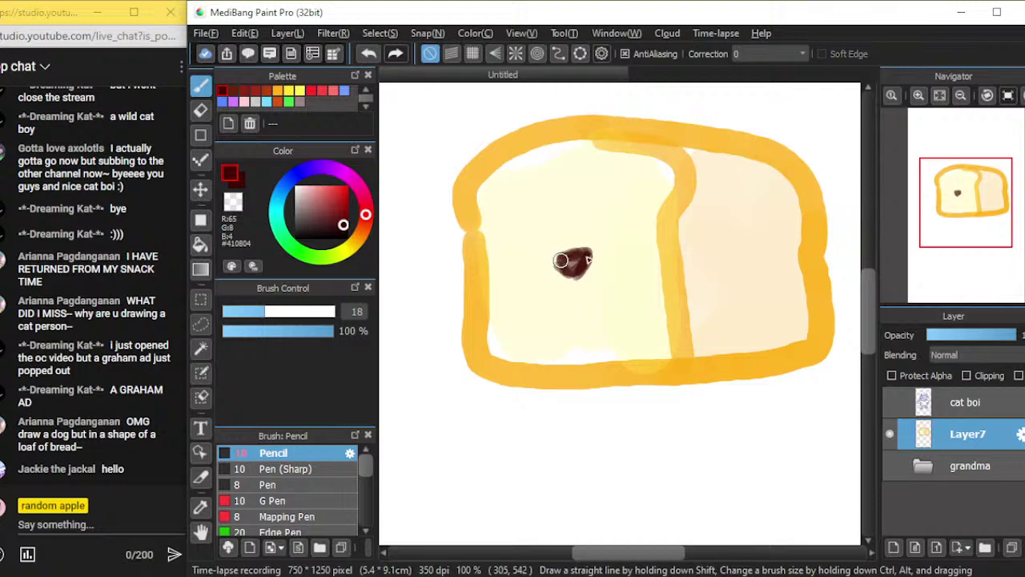
mouse_move(573, 272)
left_mouse_down()
mouse_move(551, 292)
mouse_move(615, 283)
left_mouse_up()
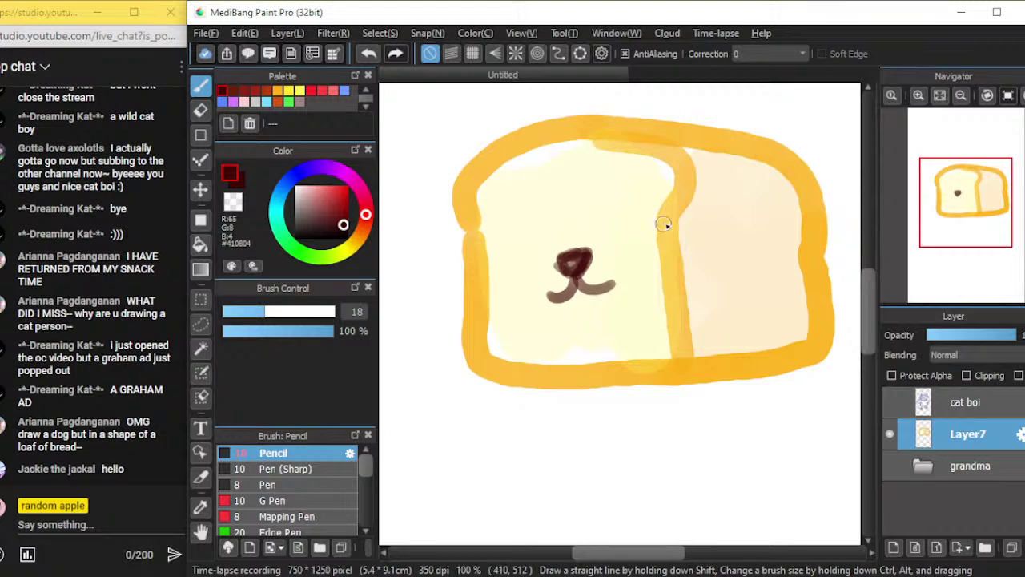
mouse_move(611, 213)
left_mouse_down()
mouse_move(646, 210)
mouse_move(602, 220)
left_mouse_up()
mouse_move(503, 231)
left_mouse_down()
mouse_move(533, 234)
mouse_move(503, 238)
left_mouse_up()
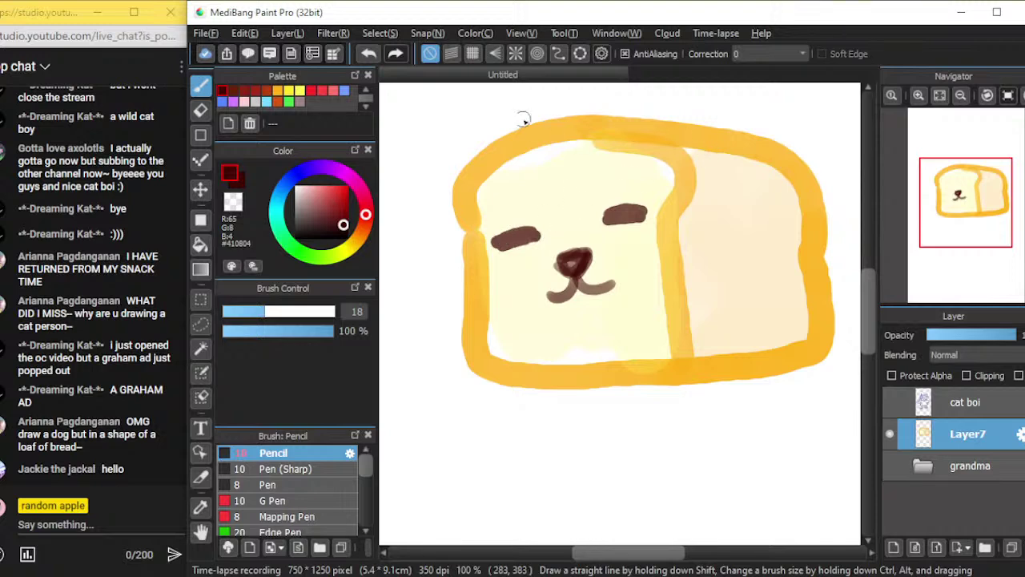
Outline two floppy ears at the upper corners of the loaf's front face in reddish orange #D45613
left_click(276, 102)
mouse_move(485, 165)
left_mouse_down()
mouse_move(449, 161)
mouse_move(426, 216)
left_mouse_up()
mouse_move(444, 170)
left_mouse_down()
mouse_move(439, 246)
mouse_move(498, 201)
mouse_move(449, 246)
left_mouse_up()
left_click_drag(493, 208, 458, 245)
left_click_drag(591, 144, 657, 116)
mouse_move(595, 141)
left_mouse_down()
mouse_move(664, 117)
mouse_move(692, 201)
left_mouse_up()
mouse_move(686, 115)
left_mouse_down()
mouse_move(651, 192)
mouse_move(697, 198)
left_mouse_up()
left_click_drag(624, 160, 681, 194)
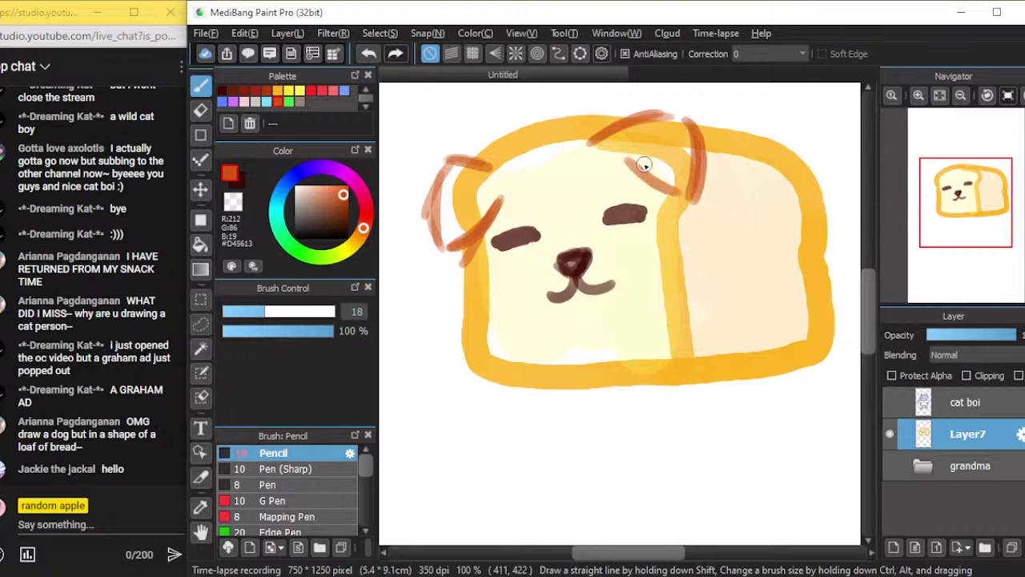
Draw two rounded front paws at the lower corners of the loaf's front face
mouse_move(483, 360)
left_mouse_down()
mouse_move(521, 383)
mouse_move(527, 373)
left_mouse_up()
mouse_move(639, 366)
left_mouse_down()
mouse_move(628, 404)
mouse_move(665, 362)
left_mouse_up()
key("ctrl+z")
key("ctrl+z")
mouse_move(480, 343)
left_mouse_down()
mouse_move(529, 355)
mouse_move(466, 367)
left_mouse_up()
mouse_move(659, 341)
left_mouse_down()
mouse_move(607, 377)
mouse_move(681, 370)
left_mouse_up()
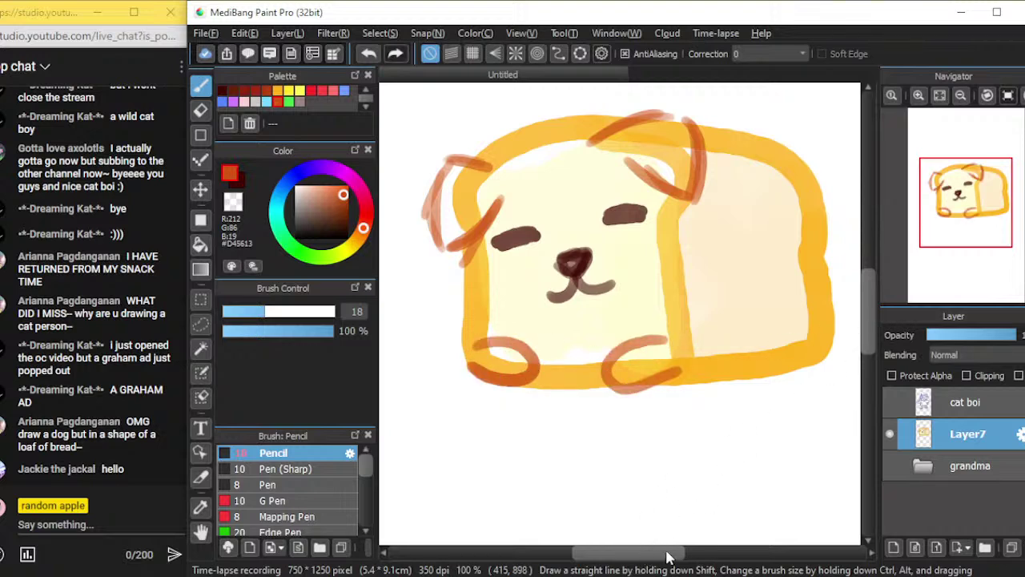
Add a hind paw and a curved pointed tail at the loaf's rear, and reinforce the ear outlines
mouse_move(655, 558)
left_mouse_down()
mouse_move(735, 558)
mouse_move(671, 559)
left_mouse_up()
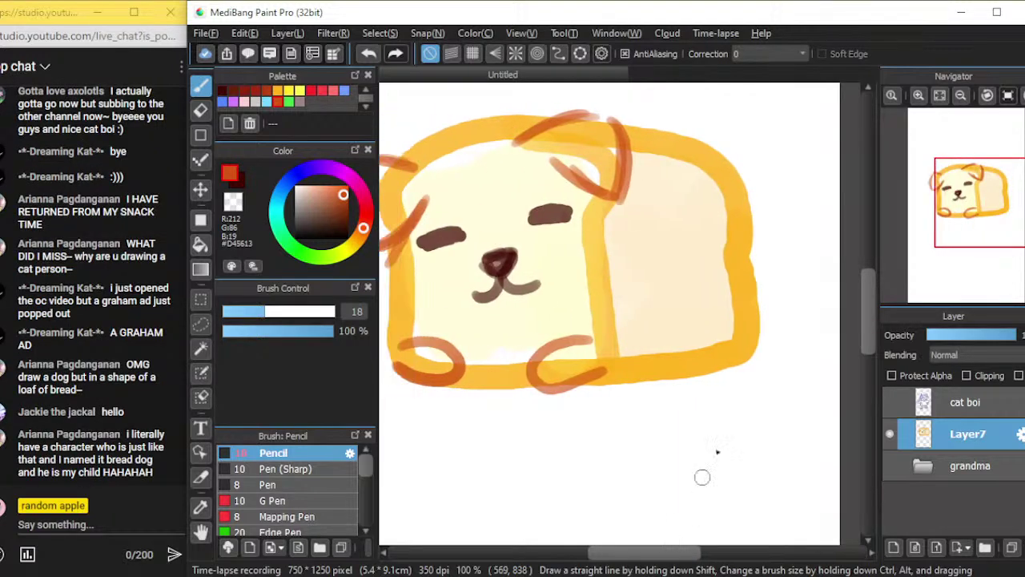
mouse_move(753, 315)
left_mouse_down()
mouse_move(784, 303)
mouse_move(732, 360)
left_mouse_up()
key("ctrl+minus")
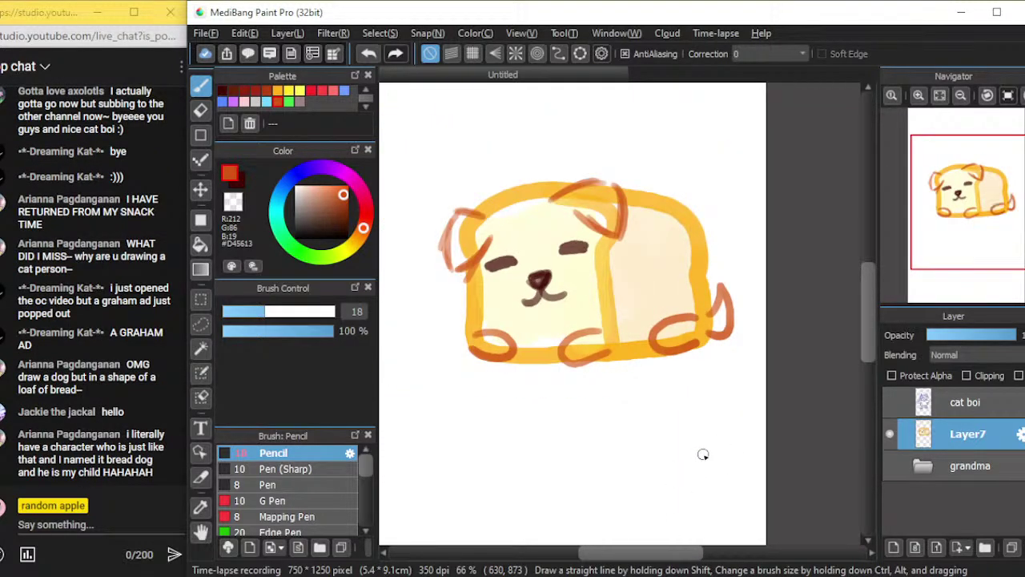
mouse_move(458, 216)
left_mouse_down()
mouse_move(445, 268)
mouse_move(451, 242)
mouse_move(455, 270)
left_mouse_up()
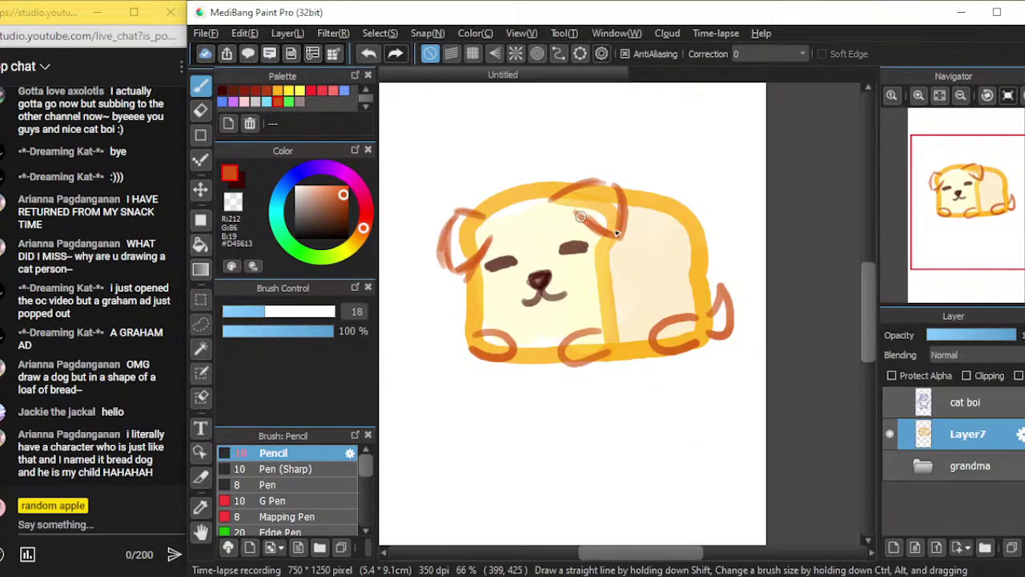
Rename the loaf drawing's layer as "bread dog"
left_click(1021, 433)
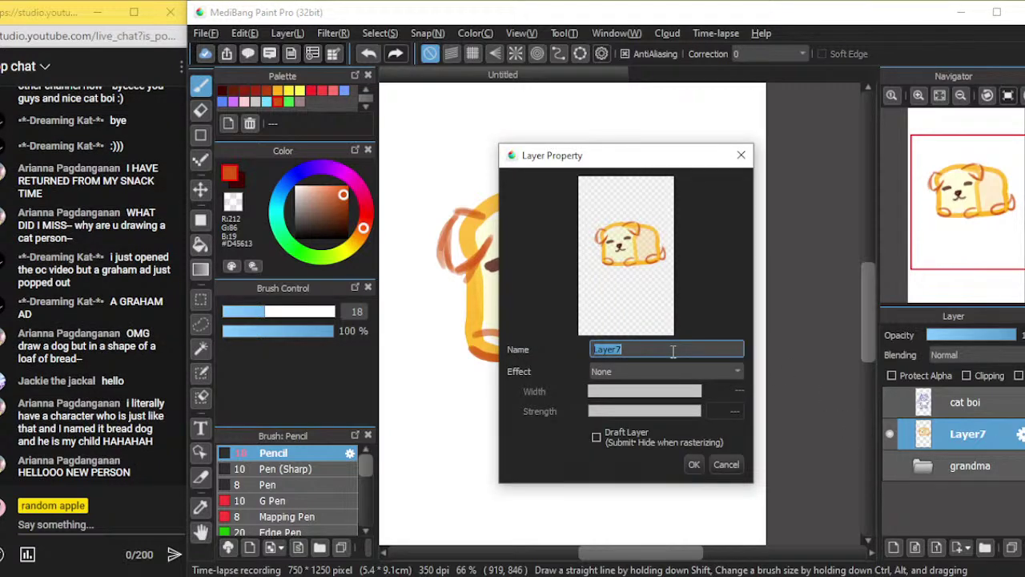
key("BackSpace")
left_click(693, 464)
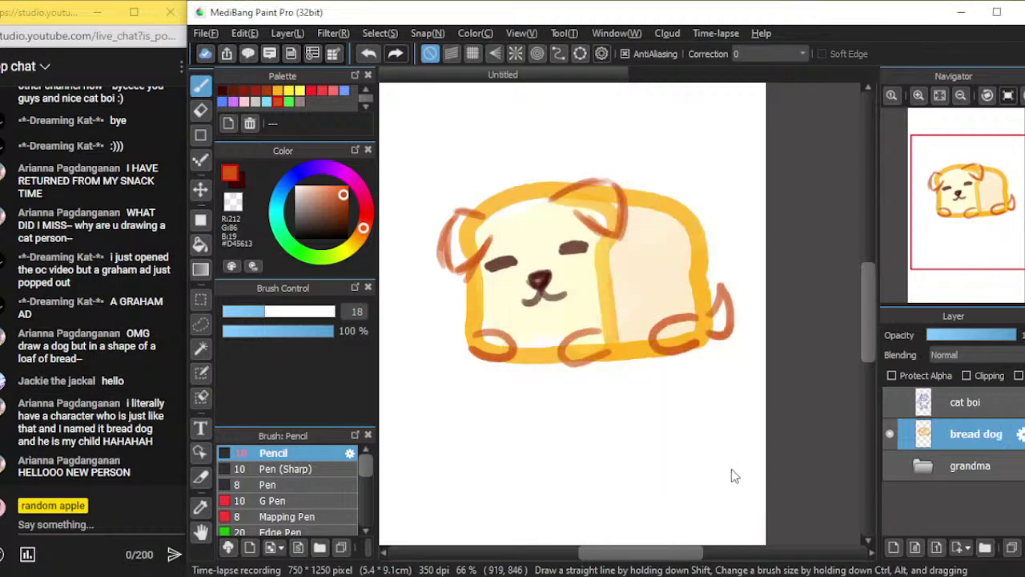
Hide the bread dog layer, then show and expand the grandma folder
left_click(889, 434)
left_click(889, 465)
left_click(923, 466)
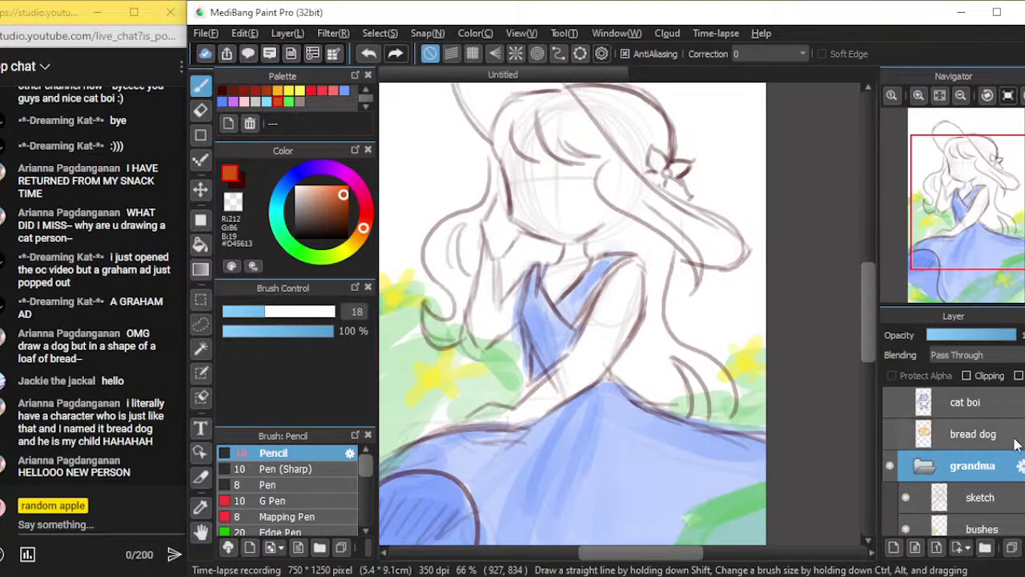
Move the cat boi and bread dog layers into a new folder, and collapse it and the grandma folder
left_click(917, 412)
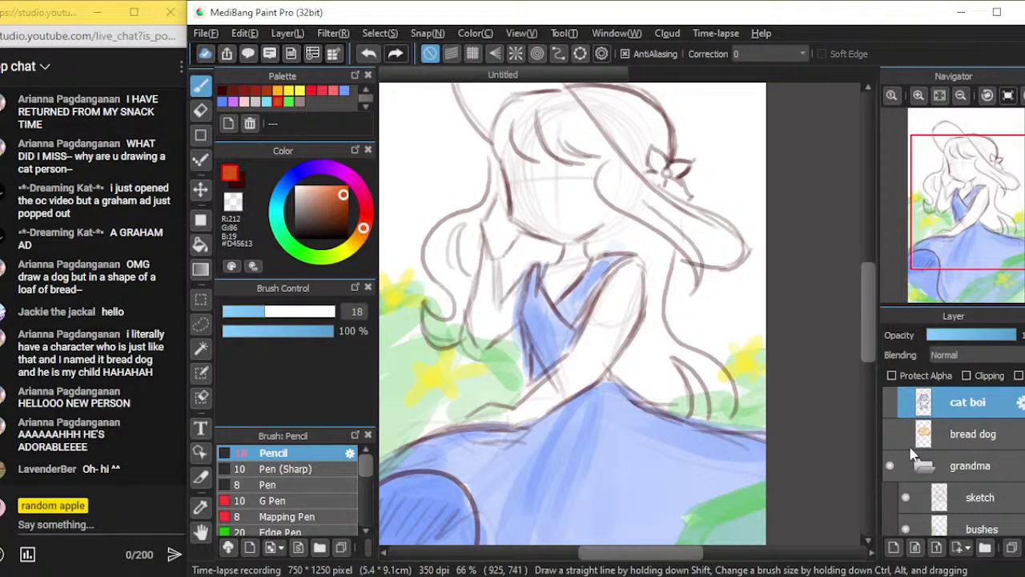
left_click(985, 548)
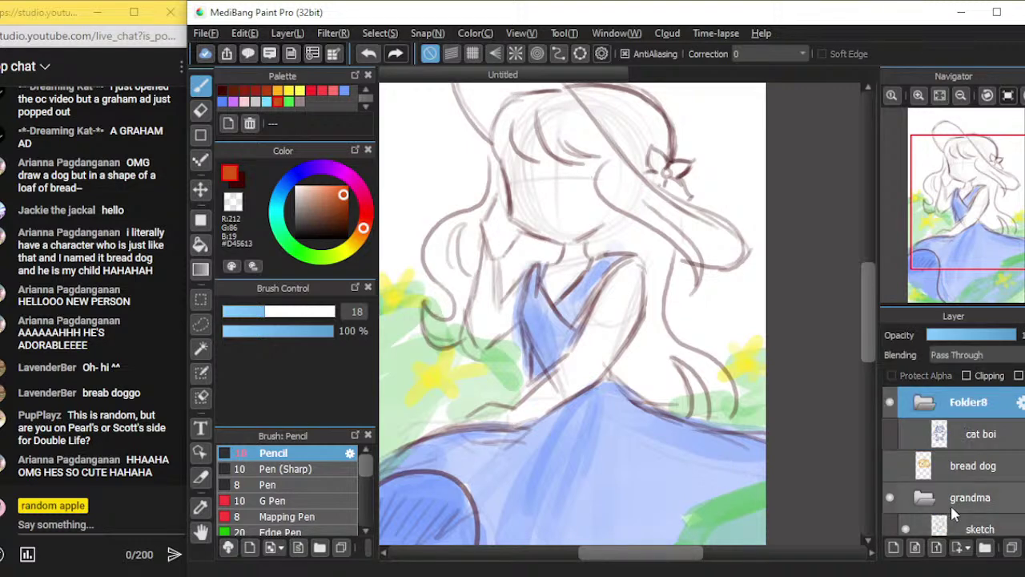
left_click_drag(925, 473, 913, 428)
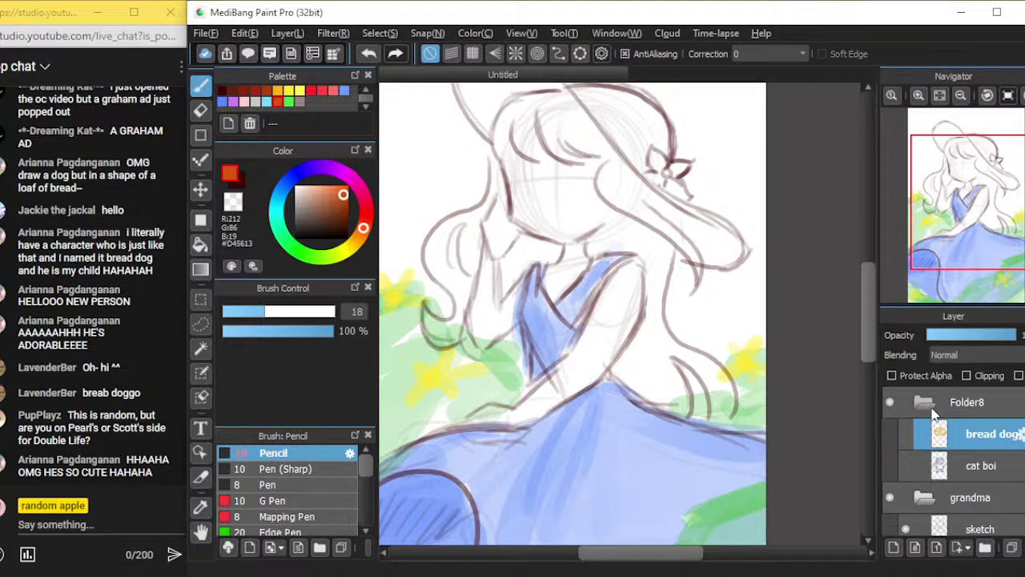
left_click(925, 404)
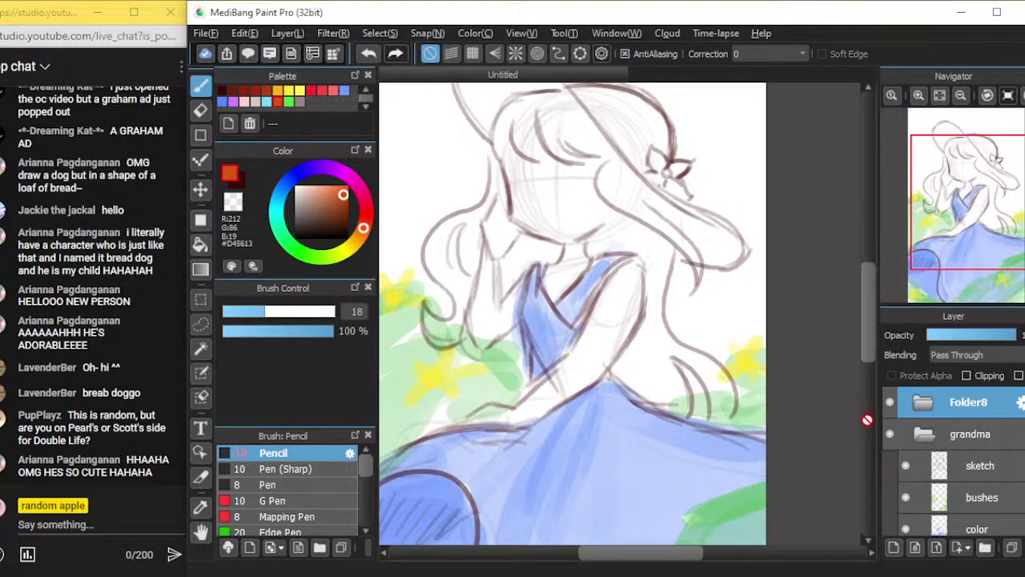
left_click(931, 433)
left_click(923, 403)
left_click(924, 403)
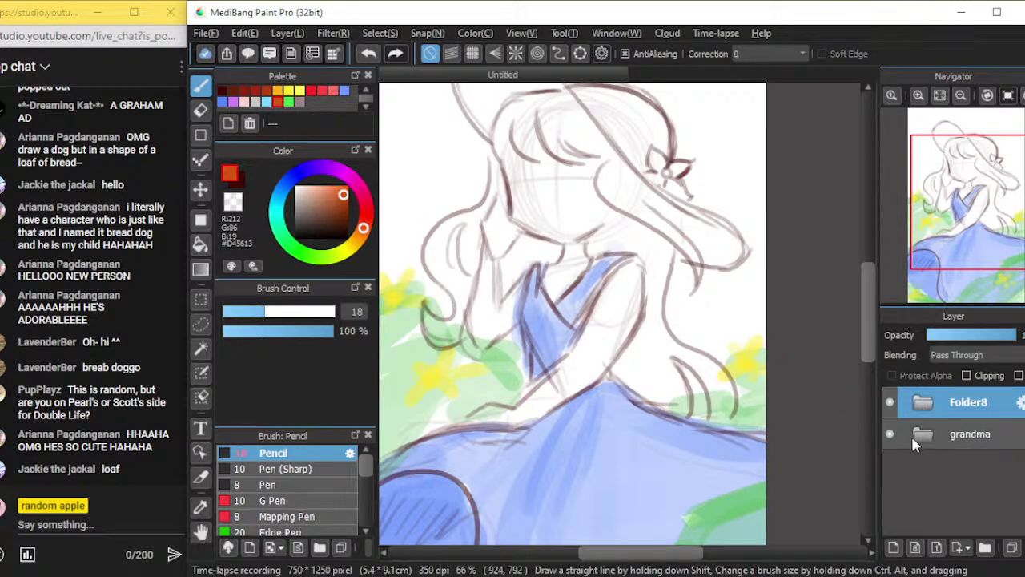
Hide both the new folder and the grandma folder, and add a new layer above them
left_click(891, 402)
left_click(923, 437)
left_click(924, 437)
left_click(921, 402)
left_click(897, 465)
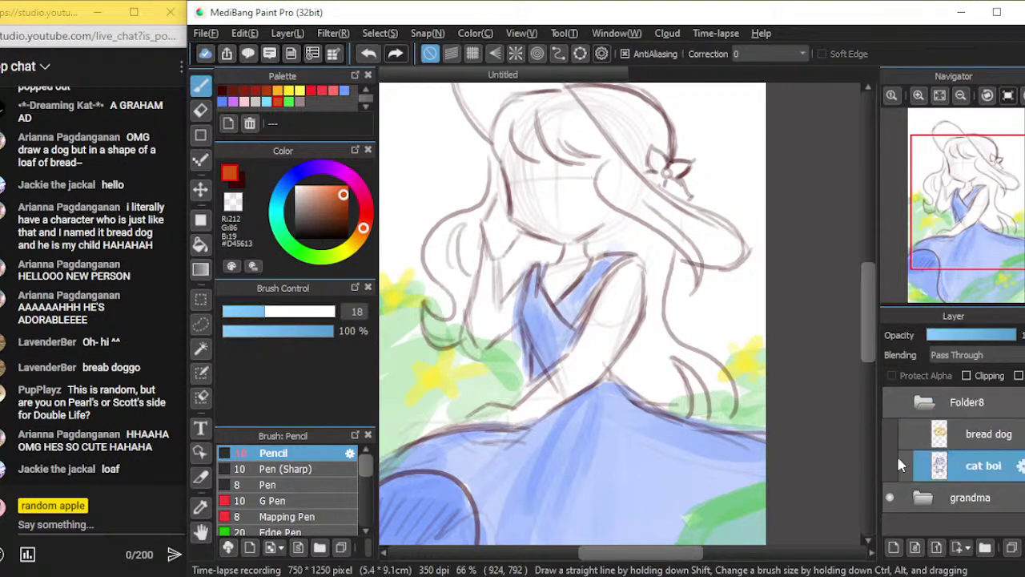
left_click(893, 403)
left_click(893, 403)
left_click(923, 403)
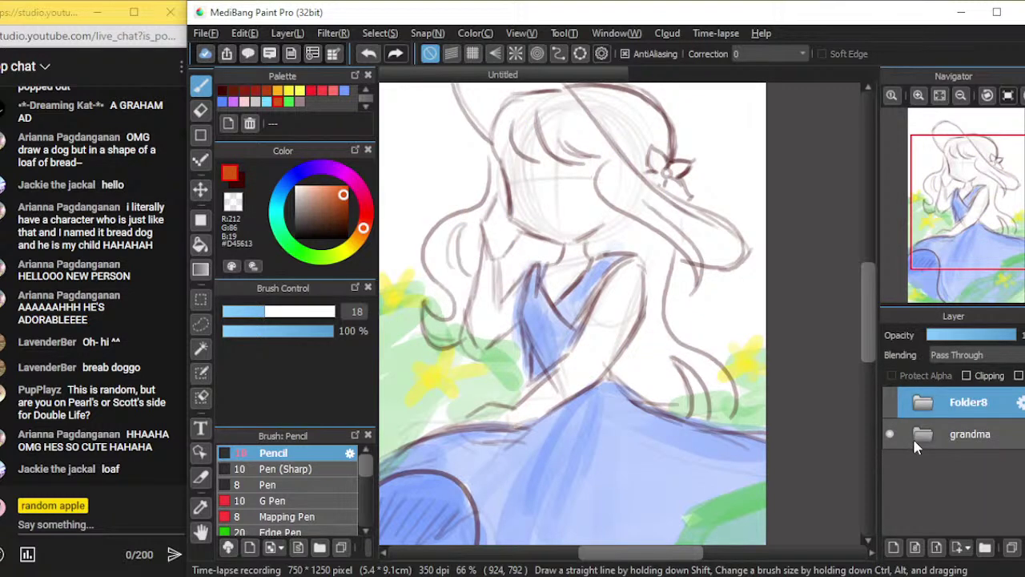
left_click(893, 433)
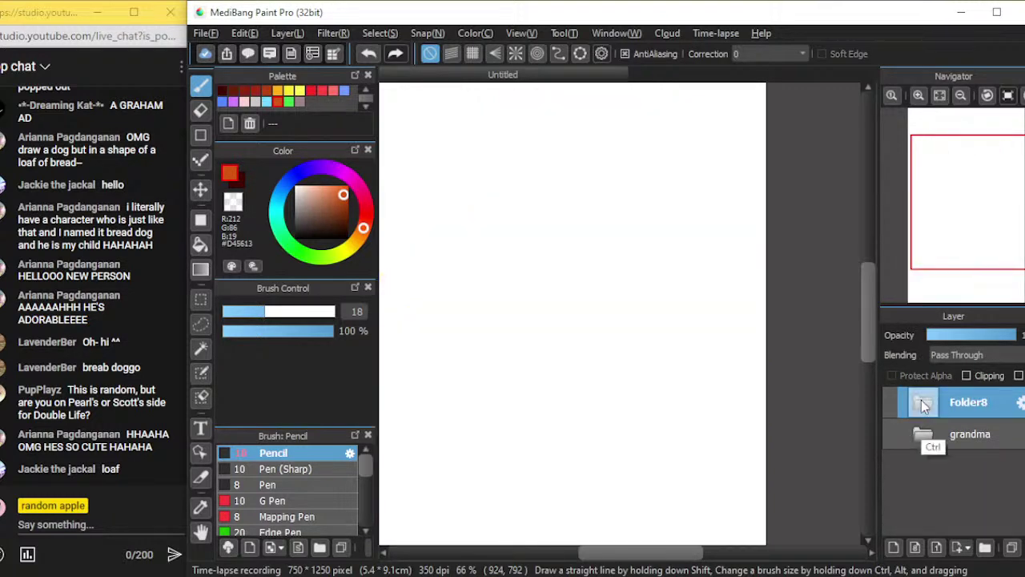
key("ctrl+shift+n")
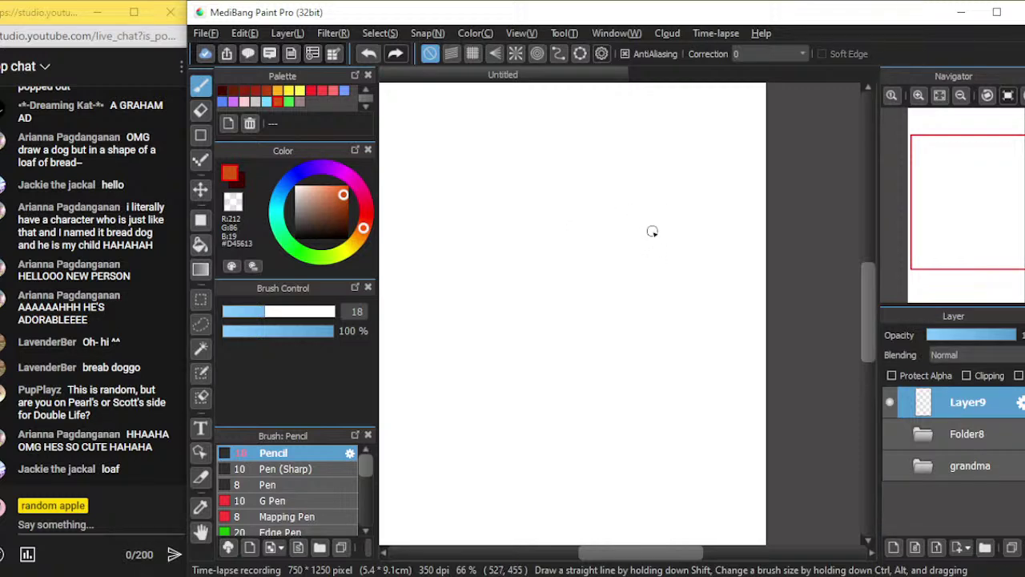
mouse_move(641, 208)
left_mouse_down()
mouse_move(607, 270)
mouse_move(611, 209)
mouse_move(672, 247)
mouse_move(617, 273)
mouse_move(670, 203)
mouse_move(596, 186)
mouse_move(597, 229)
mouse_move(656, 221)
mouse_move(687, 255)
mouse_move(667, 190)
mouse_move(714, 277)
mouse_move(663, 306)
left_mouse_up()
left_click_drag(608, 275, 613, 356)
mouse_move(694, 299)
left_mouse_down()
mouse_move(731, 349)
mouse_move(587, 363)
mouse_move(638, 407)
mouse_move(649, 372)
mouse_move(683, 395)
mouse_move(701, 362)
left_mouse_up()
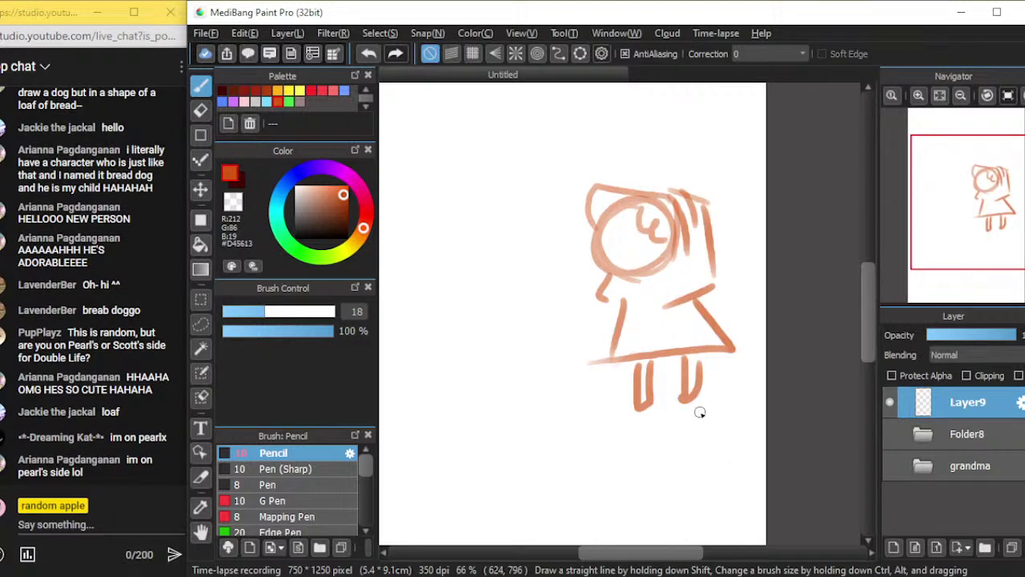
left_click_drag(615, 312, 510, 263)
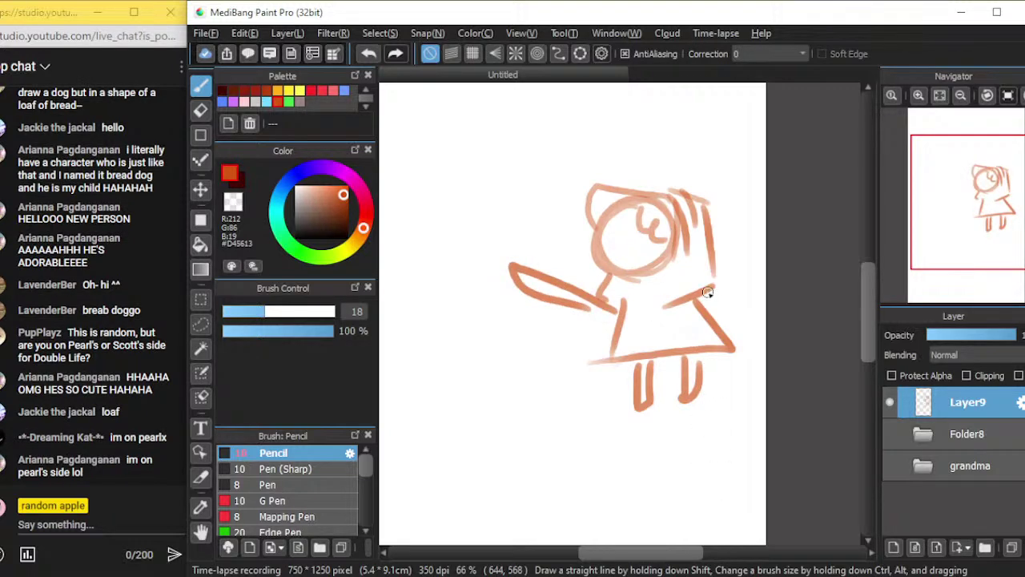
key("ctrl+z")
mouse_move(606, 283)
left_mouse_down()
mouse_move(592, 284)
mouse_move(605, 294)
left_mouse_up()
mouse_move(677, 298)
left_mouse_down()
mouse_move(713, 253)
mouse_move(693, 301)
left_mouse_up()
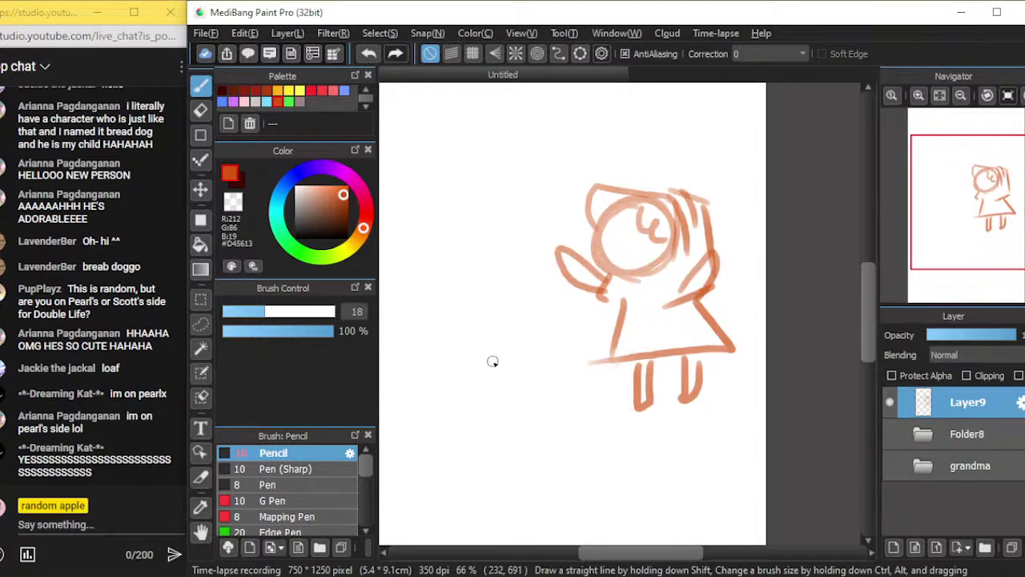
mouse_move(453, 368)
left_mouse_down()
mouse_move(455, 304)
mouse_move(492, 197)
mouse_move(521, 153)
mouse_move(546, 302)
mouse_move(606, 350)
left_mouse_up()
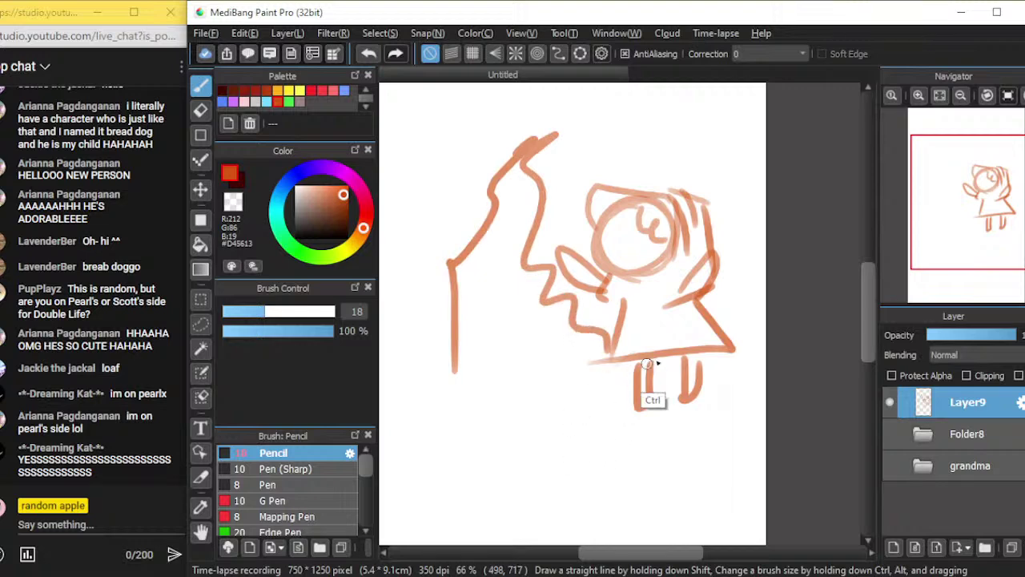
key("Delete")
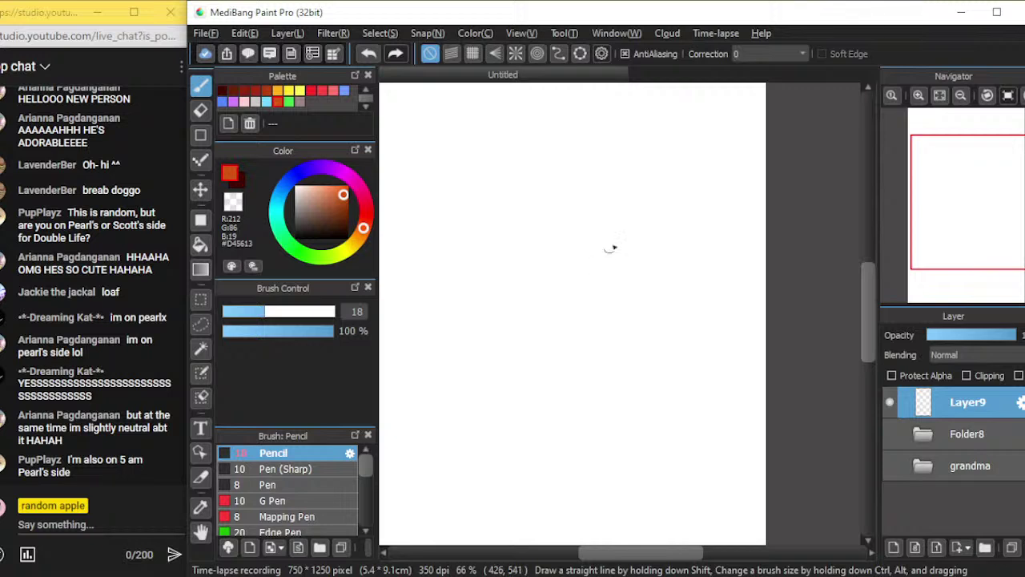
Sketch a large head circle with curved vertical and horizontal face guidelines in reddish orange on the empty layer
mouse_move(529, 189)
left_mouse_down()
mouse_move(604, 185)
mouse_move(606, 156)
mouse_move(673, 185)
mouse_move(701, 267)
mouse_move(683, 170)
left_mouse_up()
left_click_drag(575, 170, 588, 358)
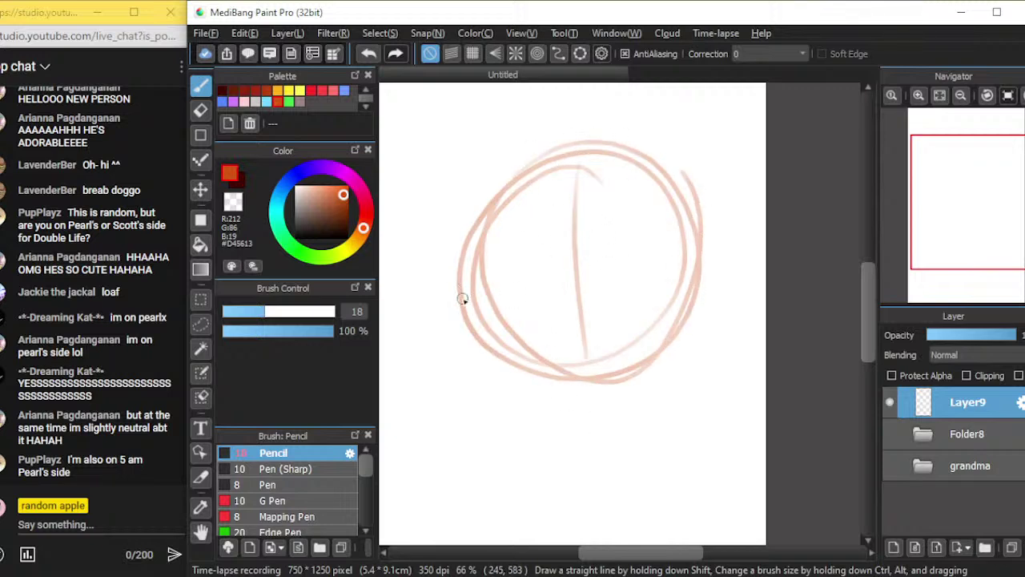
left_click_drag(468, 296, 704, 272)
Sketch the face on the guidelines in orange: arched lashed eyes with oval irises, short cheek lines, and an open triangular mouth
key("ctrl+plus")
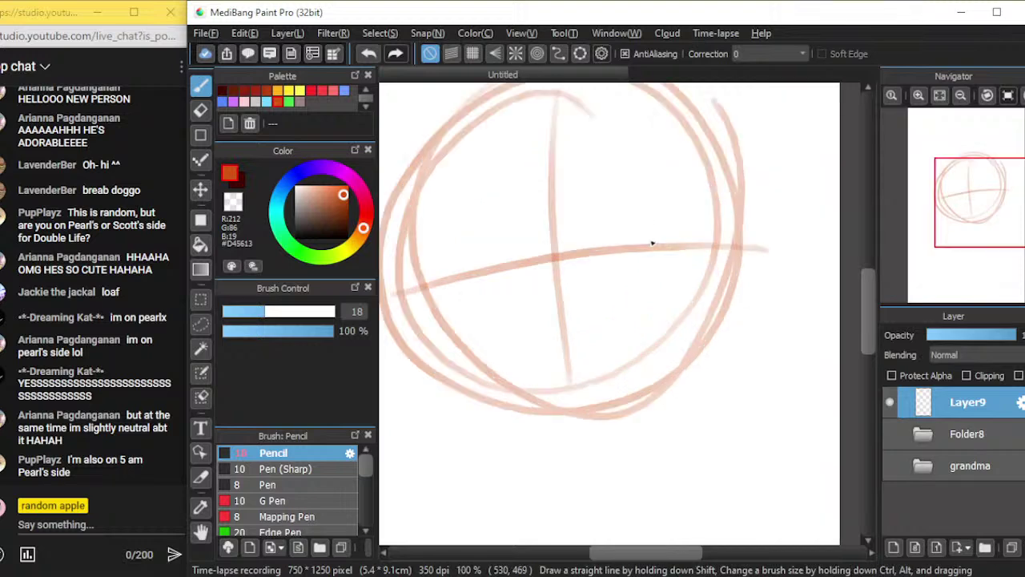
mouse_move(593, 195)
left_mouse_down()
mouse_move(675, 182)
mouse_move(682, 190)
mouse_move(602, 190)
mouse_move(701, 204)
mouse_move(644, 188)
mouse_move(610, 188)
mouse_move(712, 210)
left_mouse_up()
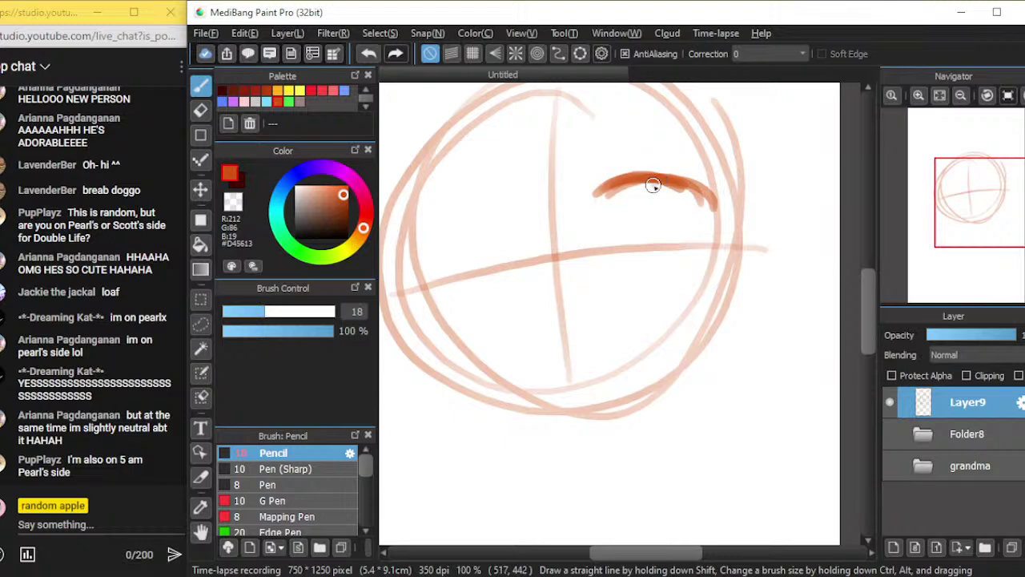
left_click_drag(652, 187, 720, 217)
mouse_move(648, 203)
left_mouse_down()
mouse_move(634, 219)
mouse_move(641, 265)
mouse_move(681, 275)
left_mouse_up()
mouse_move(519, 318)
left_mouse_down()
mouse_move(597, 293)
mouse_move(572, 373)
mouse_move(525, 321)
left_mouse_up()
mouse_move(491, 207)
left_mouse_down()
mouse_move(418, 212)
mouse_move(405, 225)
mouse_move(456, 238)
mouse_move(464, 222)
mouse_move(446, 275)
mouse_move(453, 294)
mouse_move(479, 298)
left_mouse_up()
left_click_drag(726, 185, 729, 178)
mouse_move(396, 210)
left_mouse_down()
mouse_move(426, 207)
mouse_move(467, 229)
mouse_move(457, 256)
left_mouse_up()
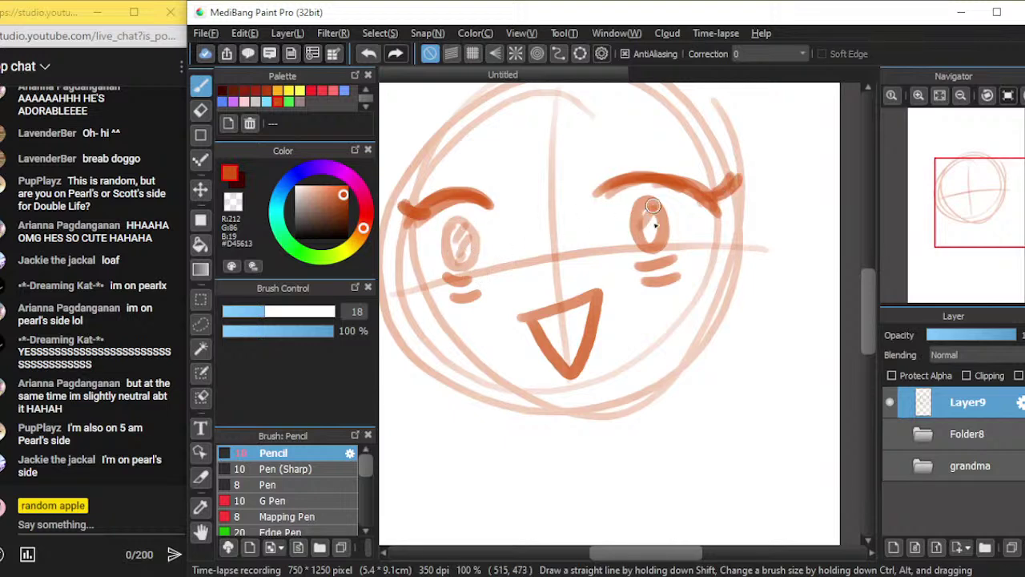
Sketch the forehead fringe and a loose outer hair outline around the top and both sides of the head
scroll(646, 226, "down", 2)
left_click_drag(581, 208, 575, 263)
mouse_move(581, 199)
left_mouse_down()
mouse_move(597, 264)
mouse_move(624, 263)
mouse_move(666, 282)
left_mouse_up()
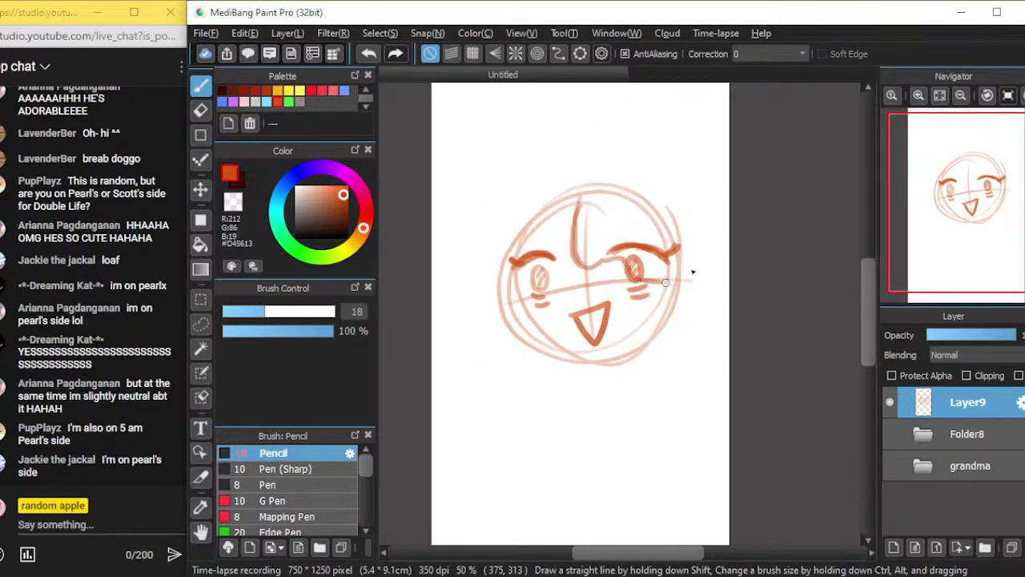
mouse_move(590, 193)
left_mouse_down()
mouse_move(570, 240)
mouse_move(650, 261)
left_mouse_up()
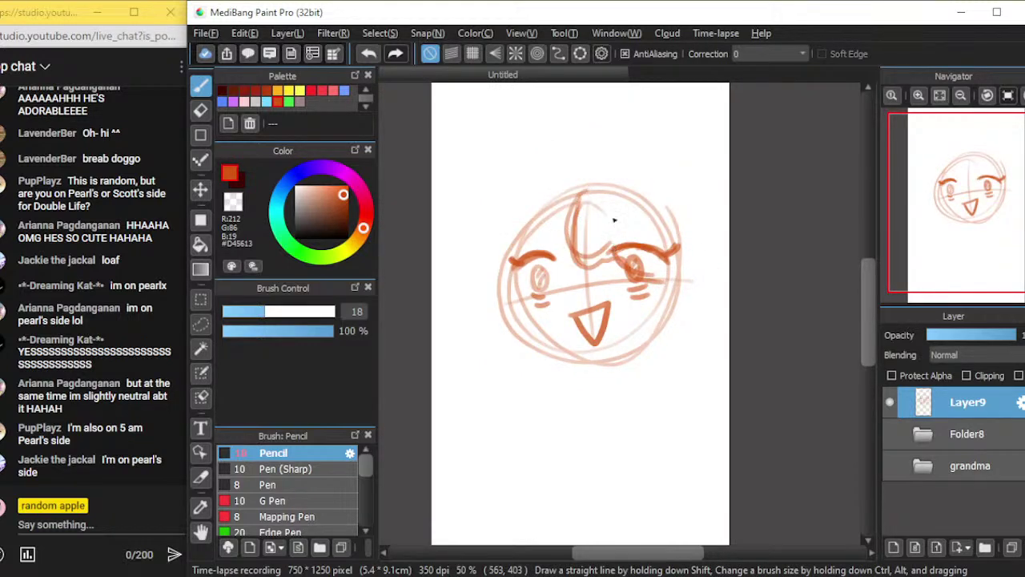
mouse_move(575, 188)
left_mouse_down()
mouse_move(528, 189)
mouse_move(477, 205)
mouse_move(463, 262)
left_mouse_up()
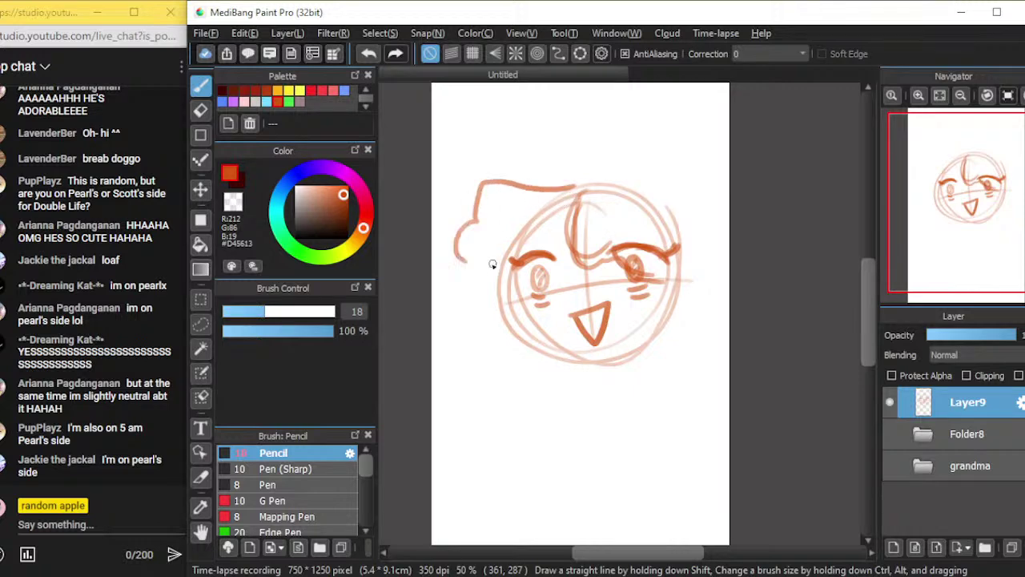
left_click_drag(597, 184, 687, 232)
mouse_move(658, 156)
left_mouse_down()
mouse_move(569, 172)
mouse_move(651, 161)
left_mouse_up()
mouse_move(681, 178)
left_mouse_down()
mouse_move(708, 248)
mouse_move(694, 331)
left_mouse_up()
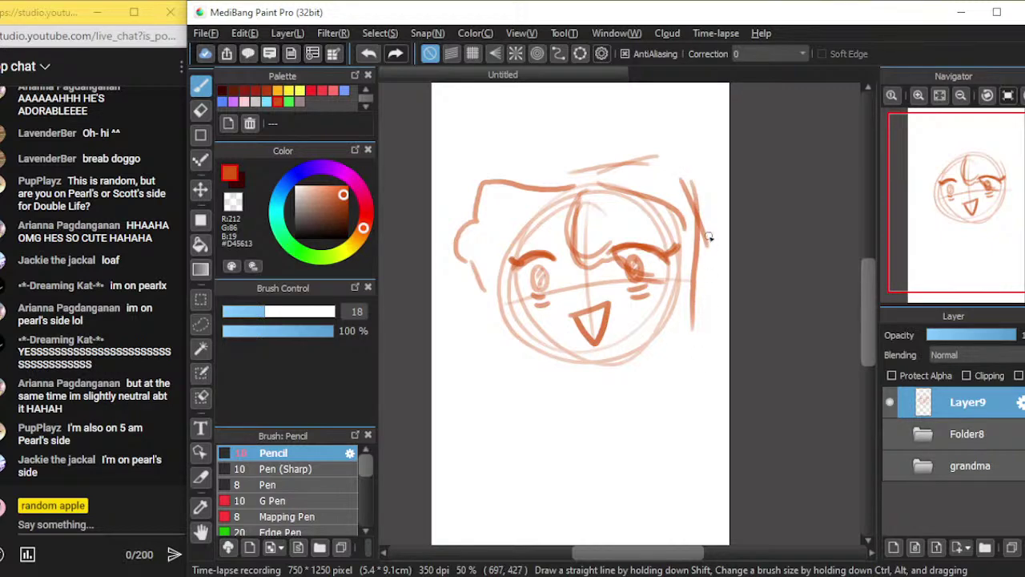
left_click_drag(708, 238, 729, 347)
left_click_drag(730, 364, 719, 375)
Outline the left cheek and jaw of the face and add a small curved chin below the head circle
left_click_drag(499, 268, 508, 366)
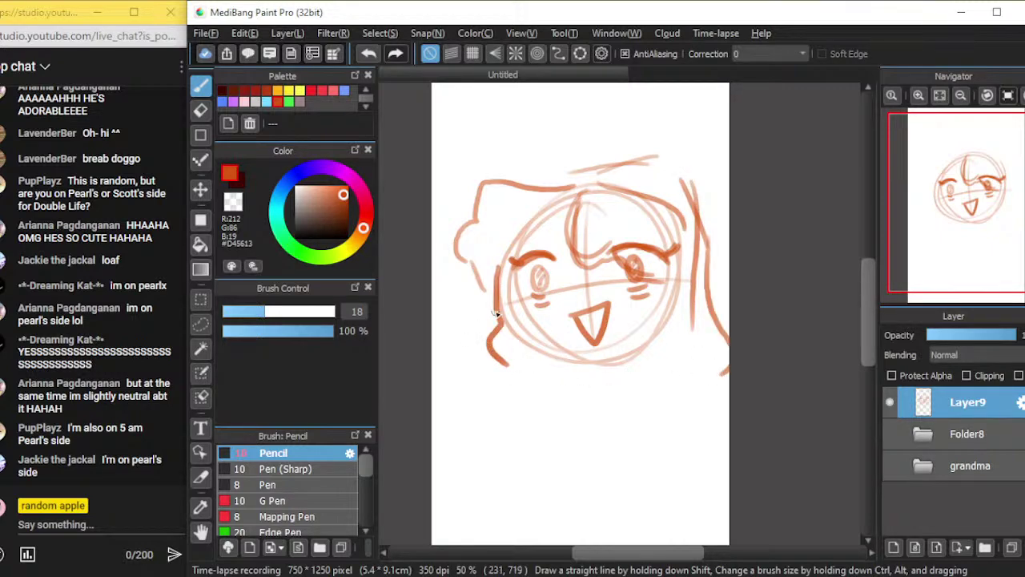
key("ctrl+z")
mouse_move(504, 257)
left_mouse_down()
mouse_move(499, 330)
mouse_move(599, 380)
mouse_move(610, 368)
left_mouse_up()
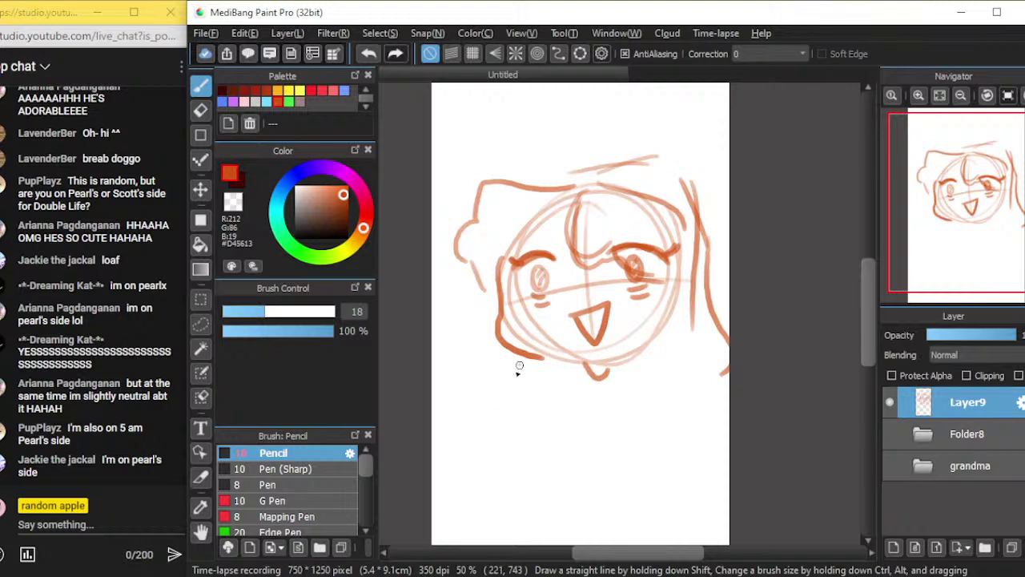
Sketch a flared dress-like body below the head, curved hair tips on both sides, and two short legs
mouse_move(518, 364)
left_mouse_down()
mouse_move(492, 447)
mouse_move(712, 430)
left_mouse_up()
left_click_drag(678, 372, 698, 422)
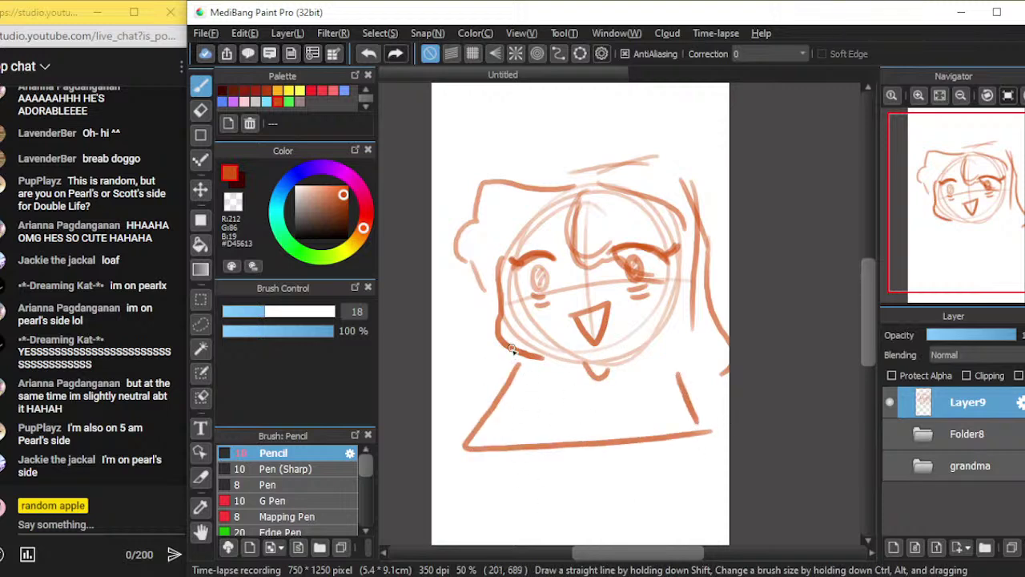
left_click_drag(471, 306, 485, 383)
left_click_drag(695, 315, 679, 382)
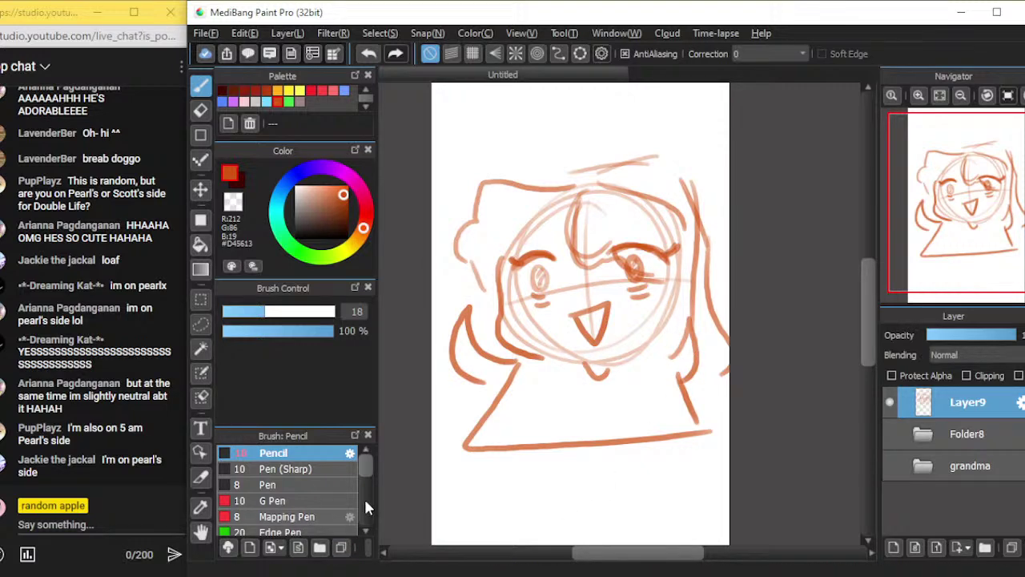
mouse_move(517, 442)
left_mouse_down()
mouse_move(540, 459)
mouse_move(538, 439)
mouse_move(635, 424)
left_mouse_up()
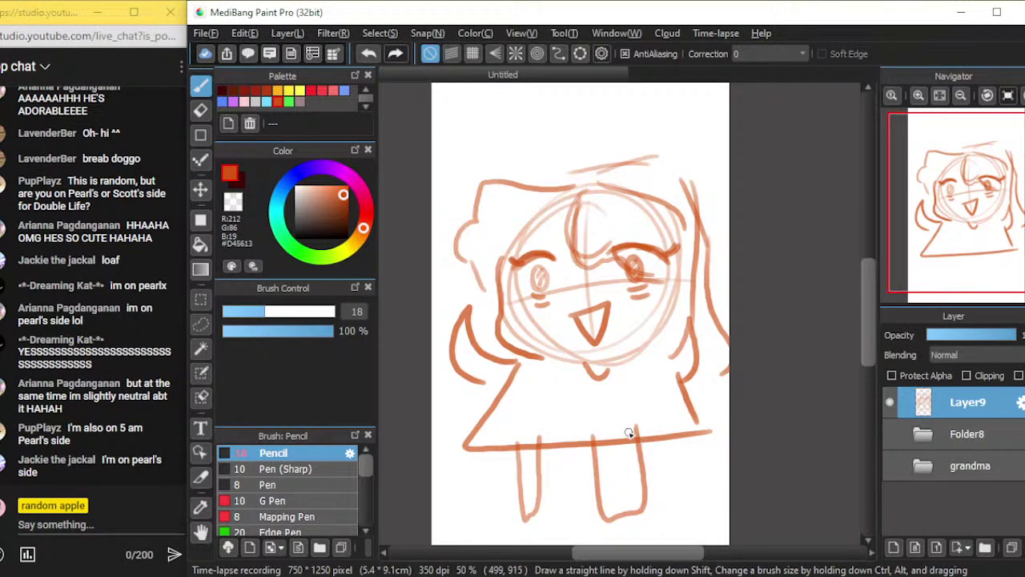
Move the whole character sketch off the canvas with the Move tool and return to the brush
key("v")
mouse_move(602, 395)
left_mouse_down()
mouse_move(600, 355)
mouse_move(620, 350)
mouse_move(443, 479)
left_mouse_up()
mouse_move(559, 413)
left_mouse_down()
mouse_move(755, 332)
mouse_move(595, 371)
mouse_move(660, 394)
left_mouse_up()
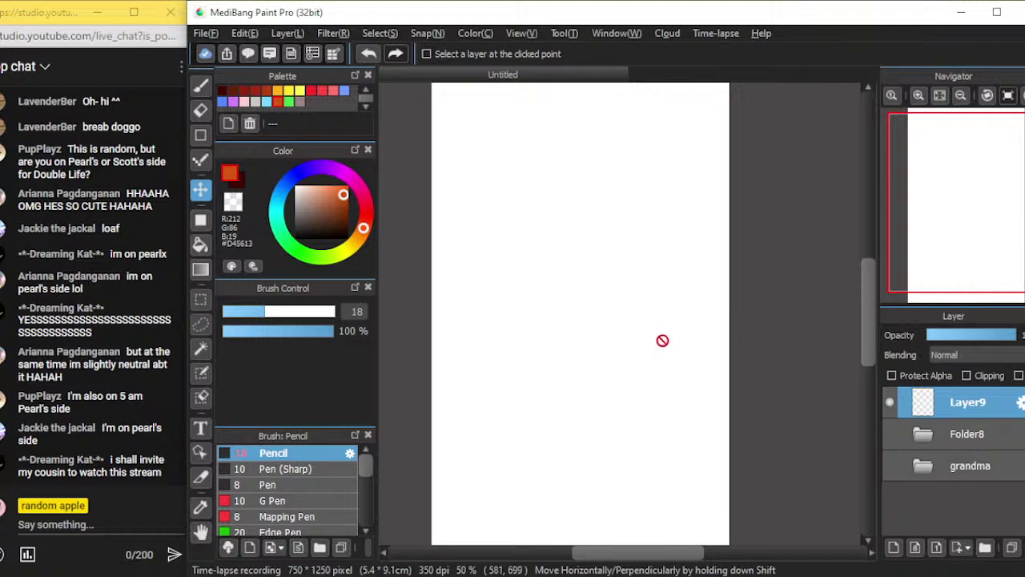
key("b")
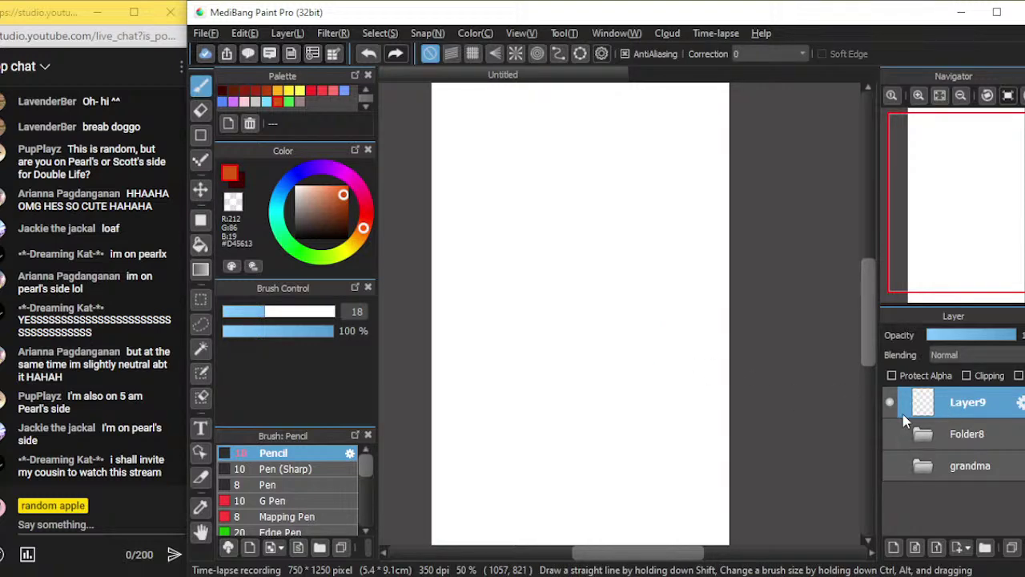
Show and expand the grandma folder and select its sketch layer
left_click(894, 471)
left_click(919, 470)
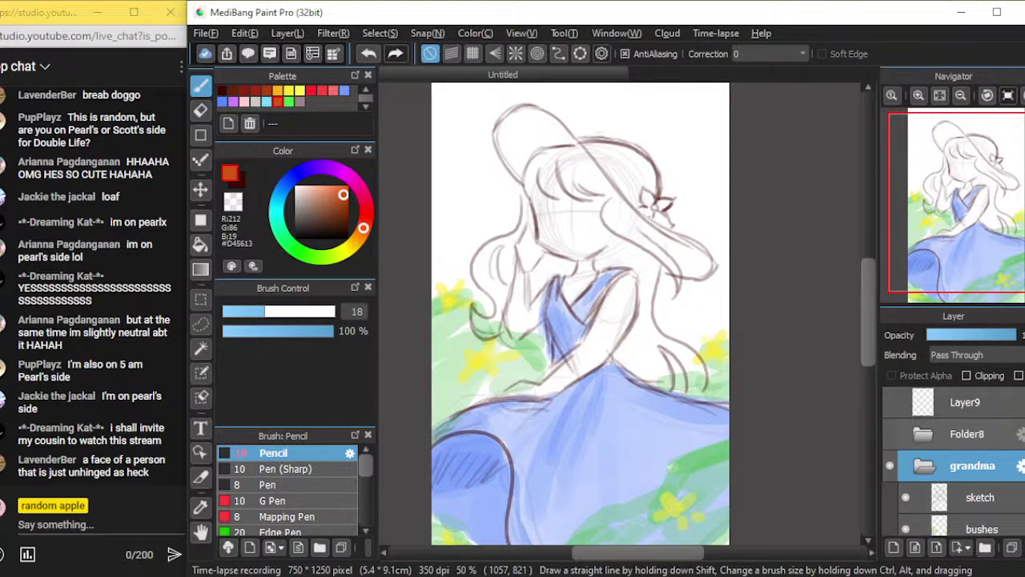
scroll(953, 464, "down", 2)
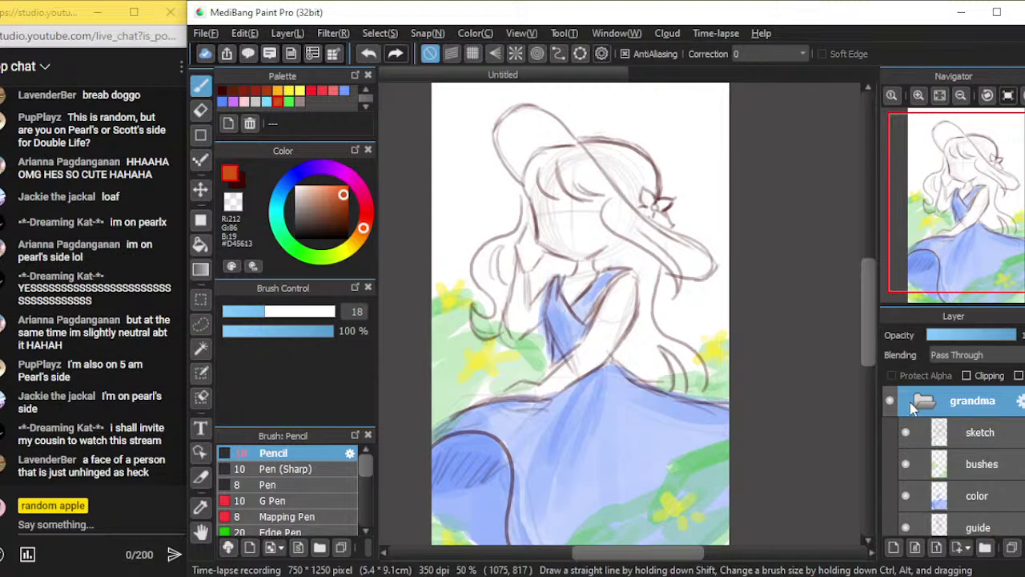
left_click(960, 465)
left_click(962, 430)
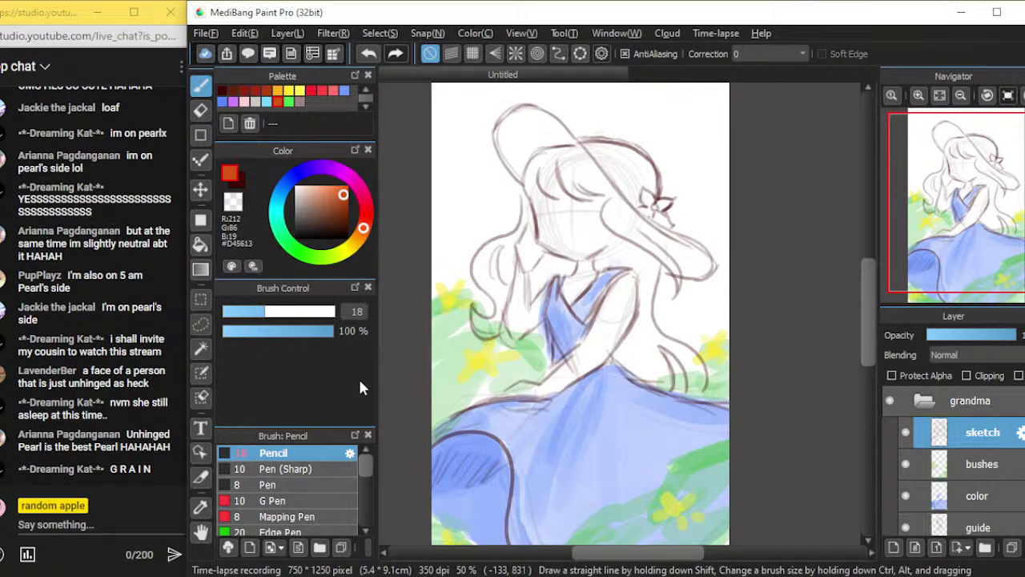
Draw the girl's right-hand eye with a lash line and iris, using the 10.4 pencil in dark maroon #410804
scroll(610, 402, "up", 1)
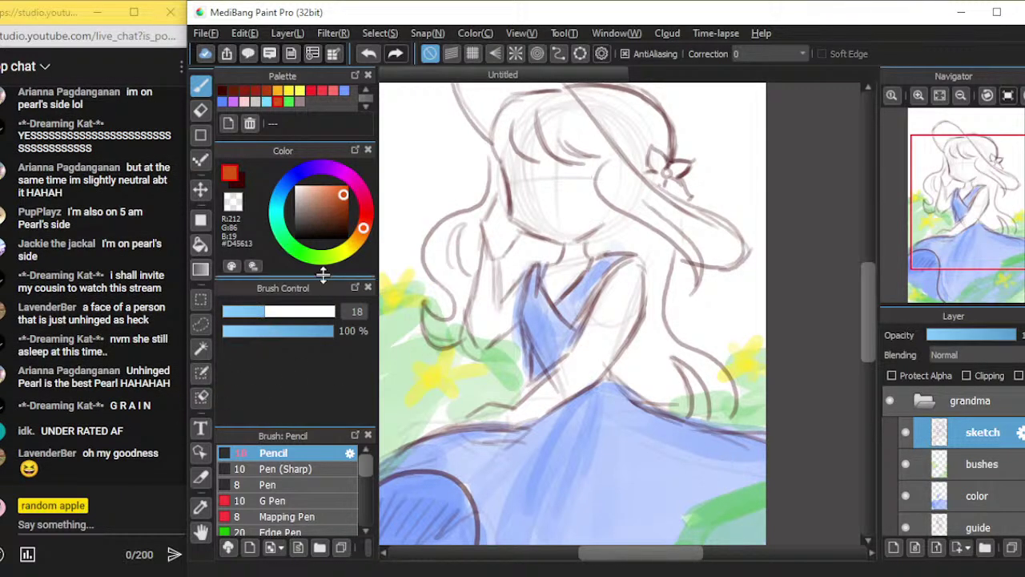
left_click(225, 90)
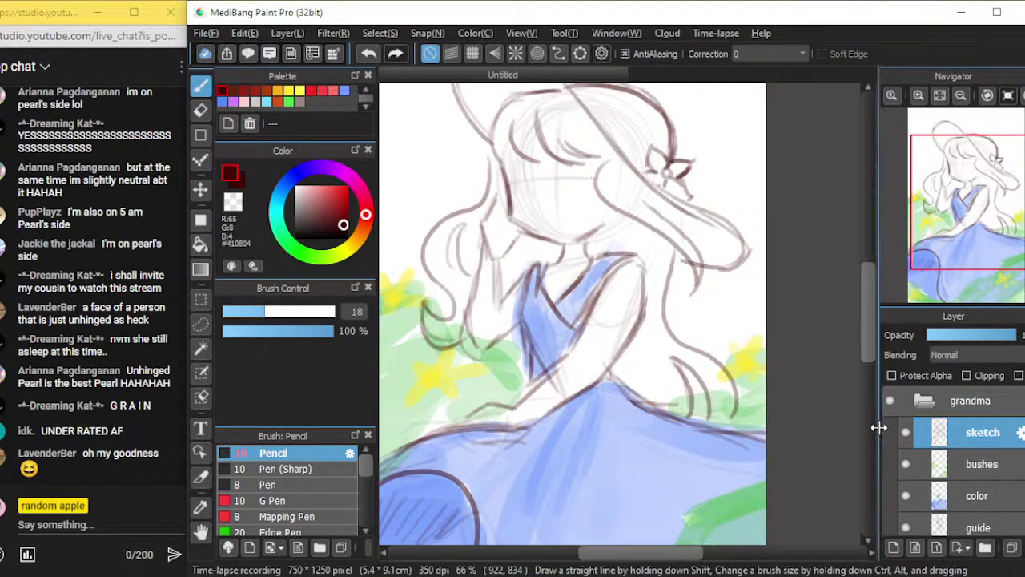
left_click(246, 313)
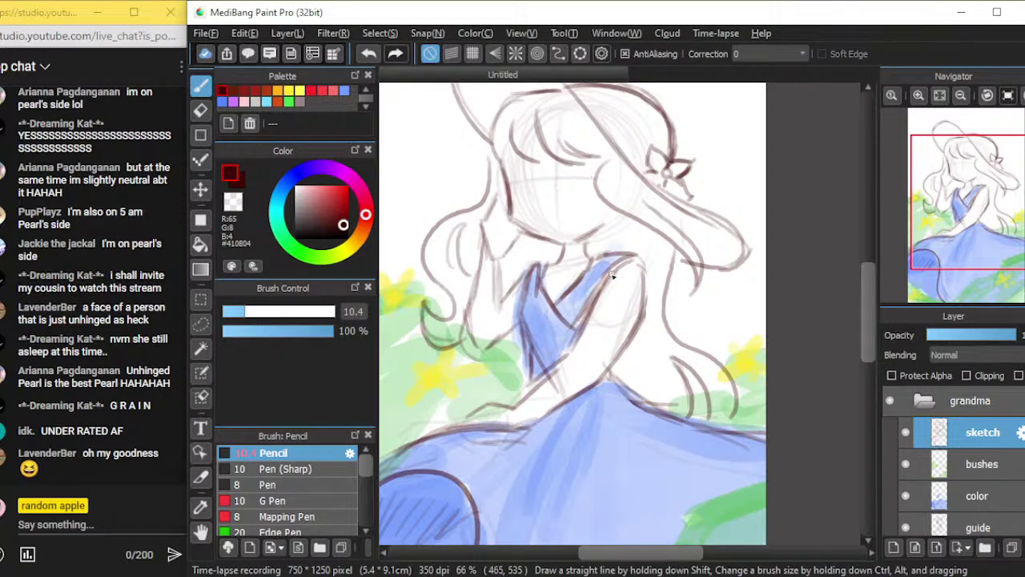
scroll(621, 273, "up", 2)
left_click_drag(867, 334, 865, 292)
left_click_drag(665, 551, 633, 553)
left_click_drag(635, 266, 695, 284)
mouse_move(637, 265)
left_mouse_down()
mouse_move(696, 286)
mouse_move(663, 298)
mouse_move(678, 282)
left_mouse_up()
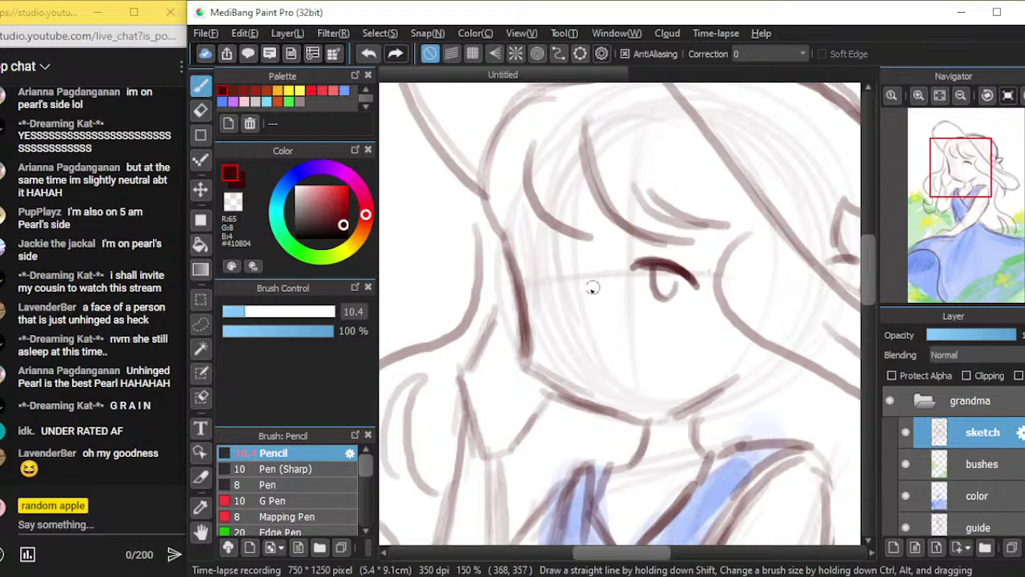
Draw the girl's left-hand eye with a curved lash line and a narrow iris, redoing the strokes until it matches
mouse_move(535, 268)
left_mouse_down()
mouse_move(570, 265)
mouse_move(525, 274)
mouse_move(560, 296)
mouse_move(576, 274)
mouse_move(567, 299)
mouse_move(578, 281)
left_mouse_up()
key("ctrl+z")
key("ctrl+z")
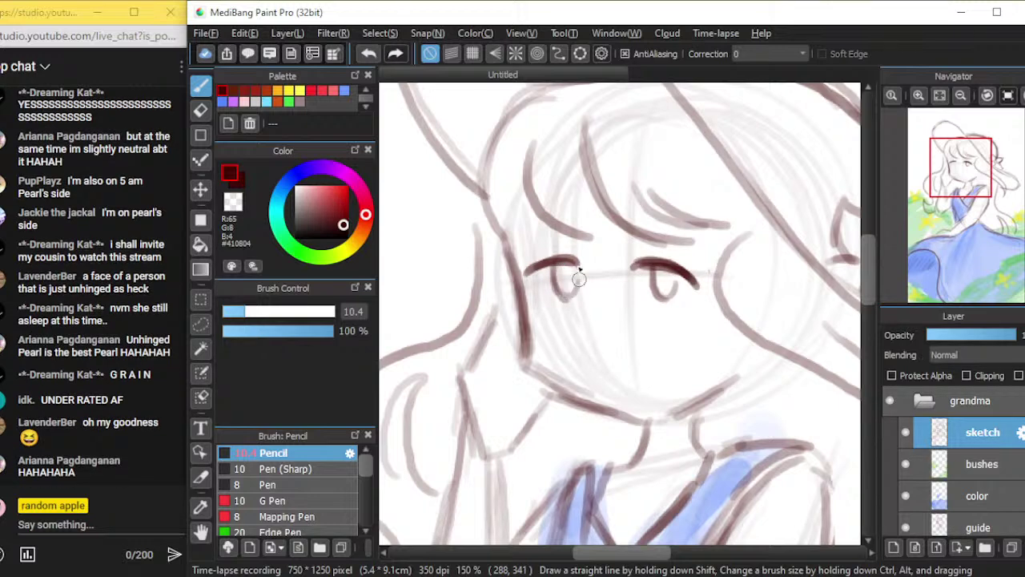
key("ctrl+z")
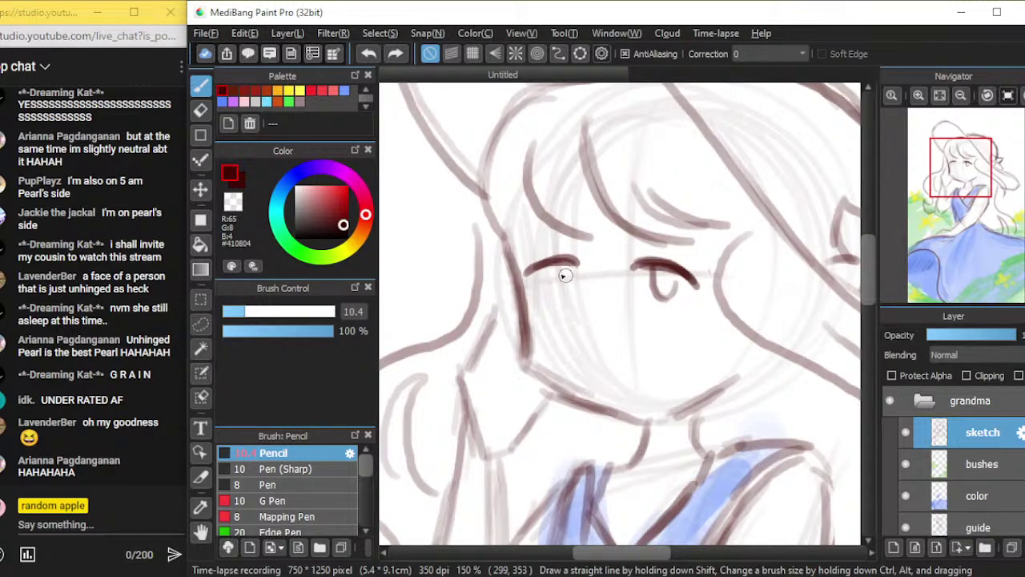
mouse_move(556, 268)
left_mouse_down()
mouse_move(568, 279)
mouse_move(573, 273)
mouse_move(566, 303)
left_mouse_up()
key("ctrl+z")
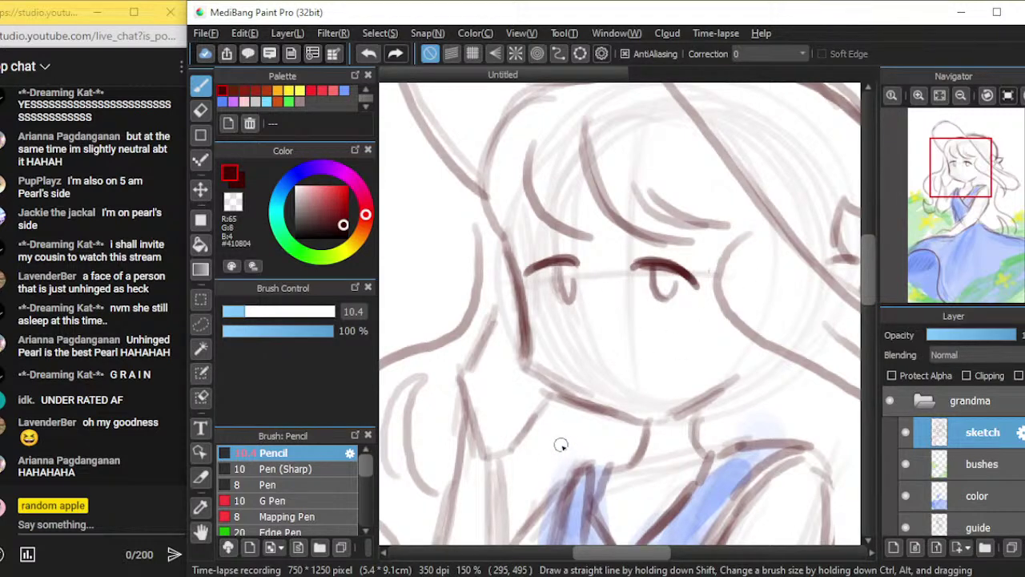
left_click_drag(534, 268, 578, 263)
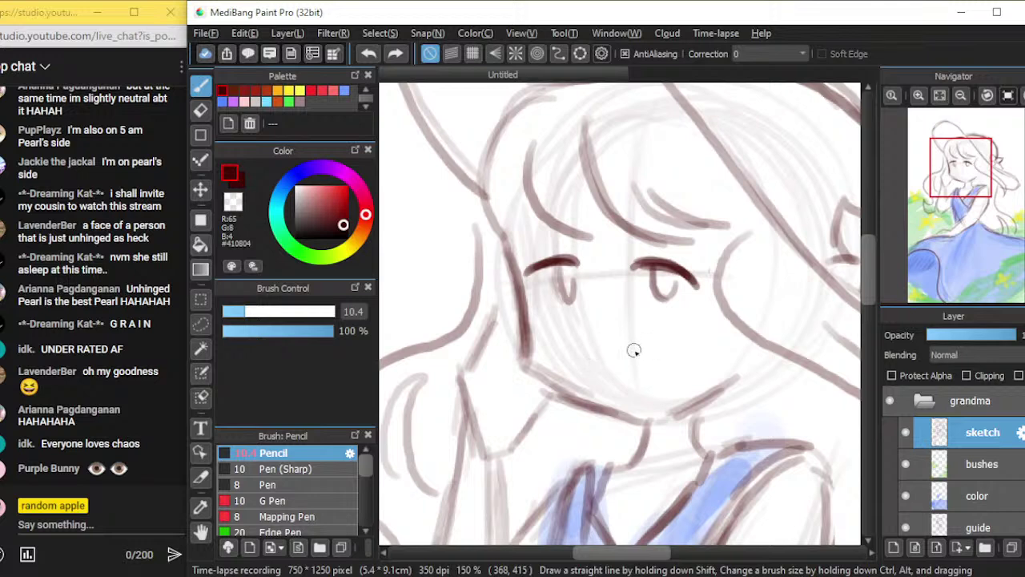
left_click_drag(660, 346, 637, 357)
key("ctrl+z")
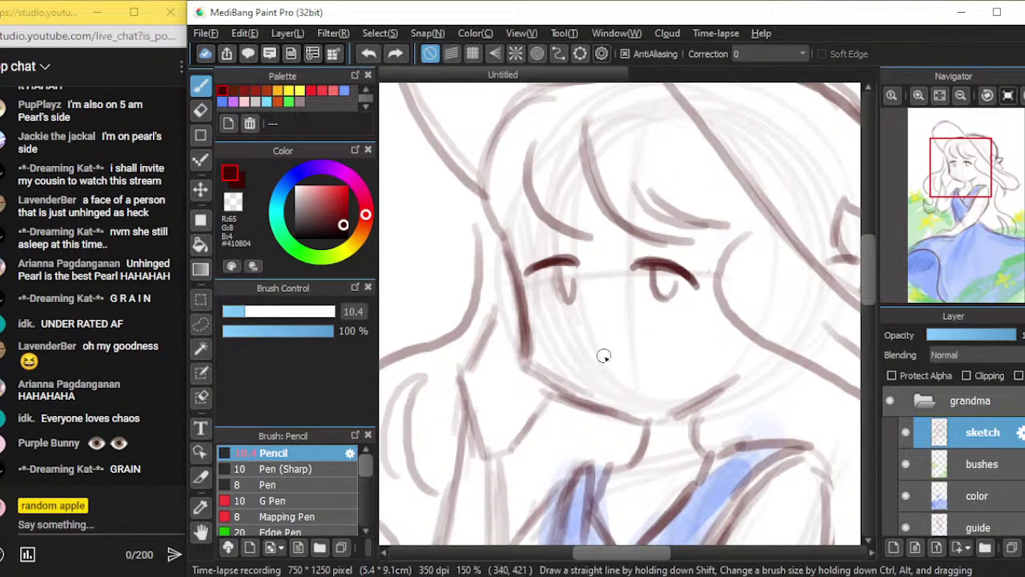
left_click_drag(587, 357, 606, 358)
key("ctrl+z")
key("ctrl+z")
left_click_drag(582, 354, 589, 353)
key("ctrl+z")
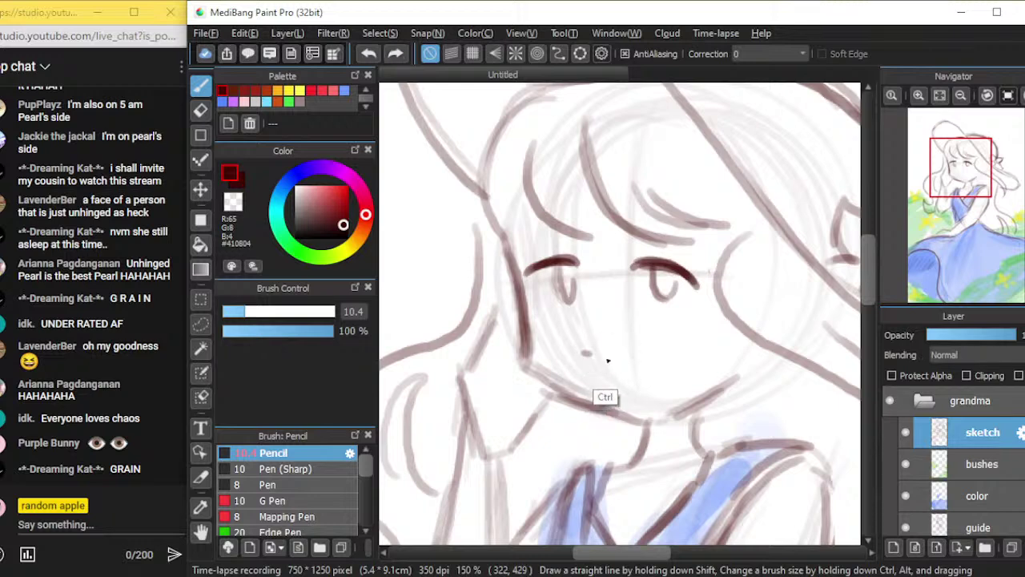
left_click(602, 346)
key("ctrl+z")
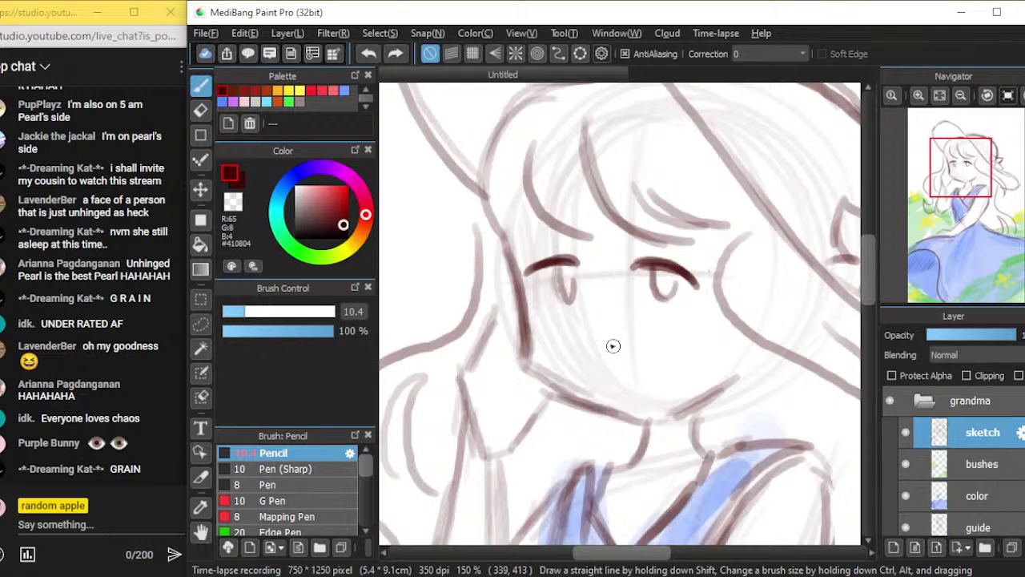
mouse_move(638, 349)
left_mouse_down()
mouse_move(620, 346)
mouse_move(638, 338)
mouse_move(613, 336)
mouse_move(614, 357)
mouse_move(620, 336)
left_mouse_up()
key("ctrl+z")
key("ctrl+z")
key("ctrl+z")
key("ctrl+z")
left_click_drag(601, 297, 612, 312)
key("ctrl+z")
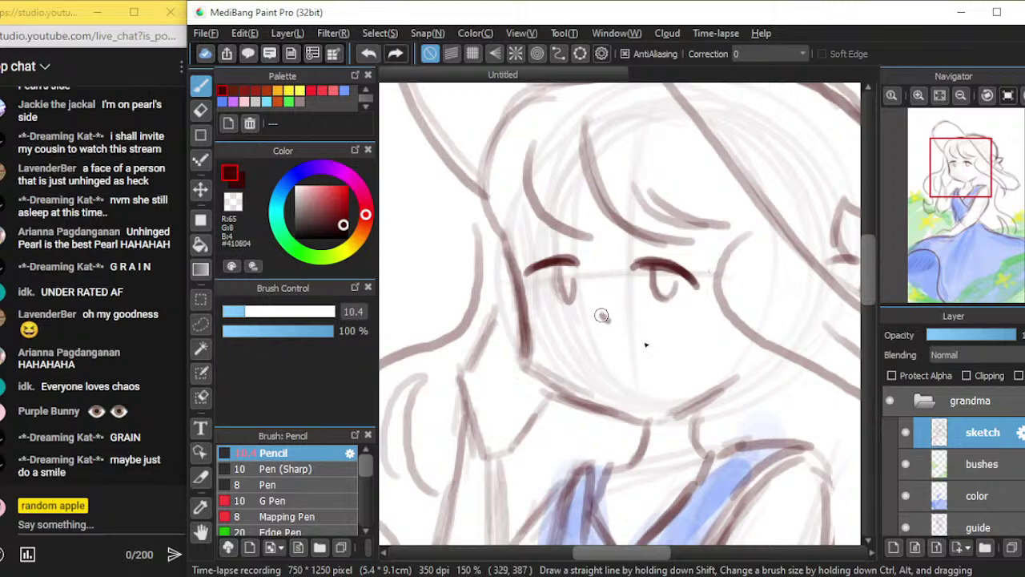
key("ctrl+z")
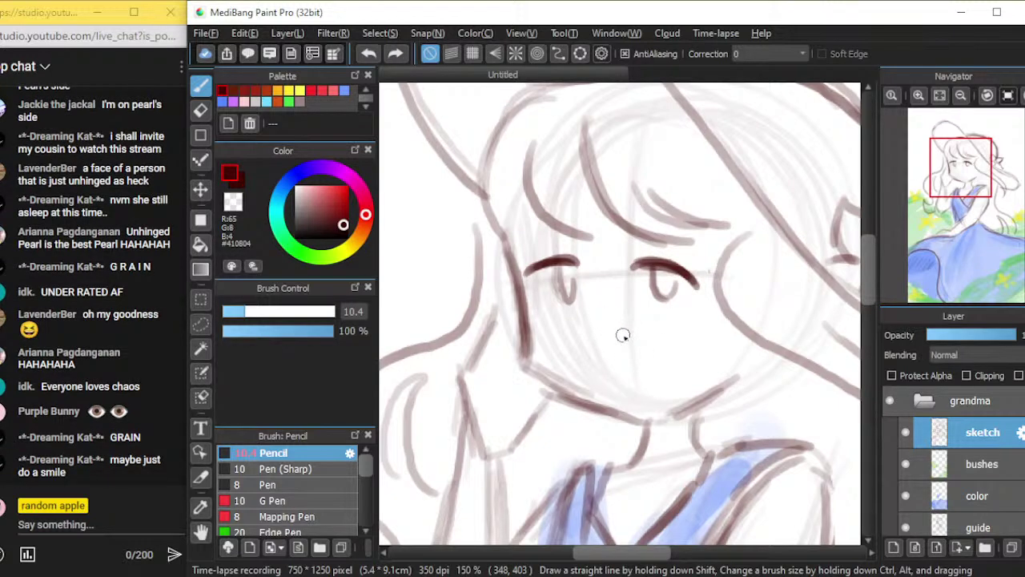
Draw a small smile from two short strokes and add two pink #FCD1CF blush marks under the right-hand eye
left_click_drag(643, 350, 613, 365)
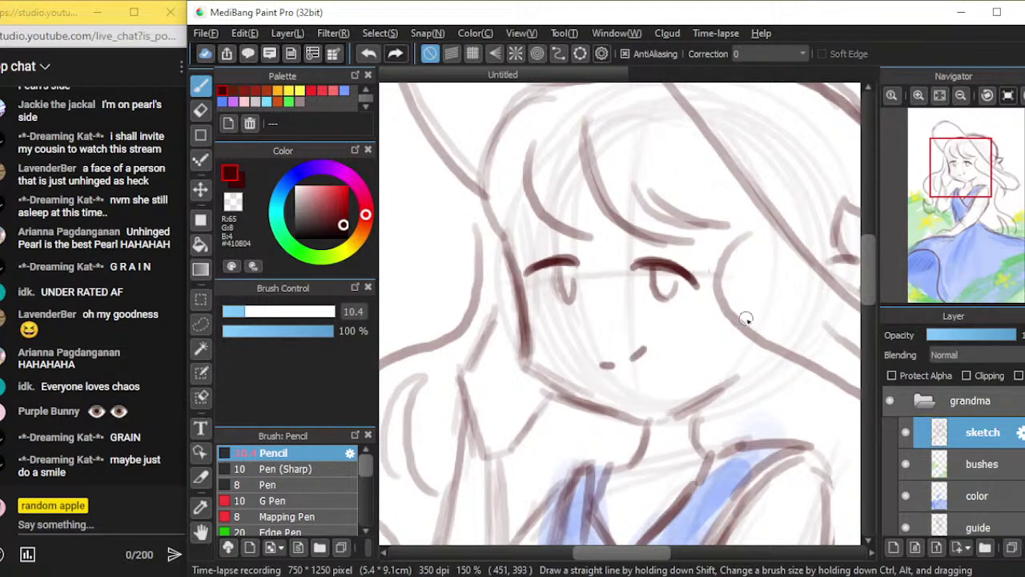
left_click(245, 102)
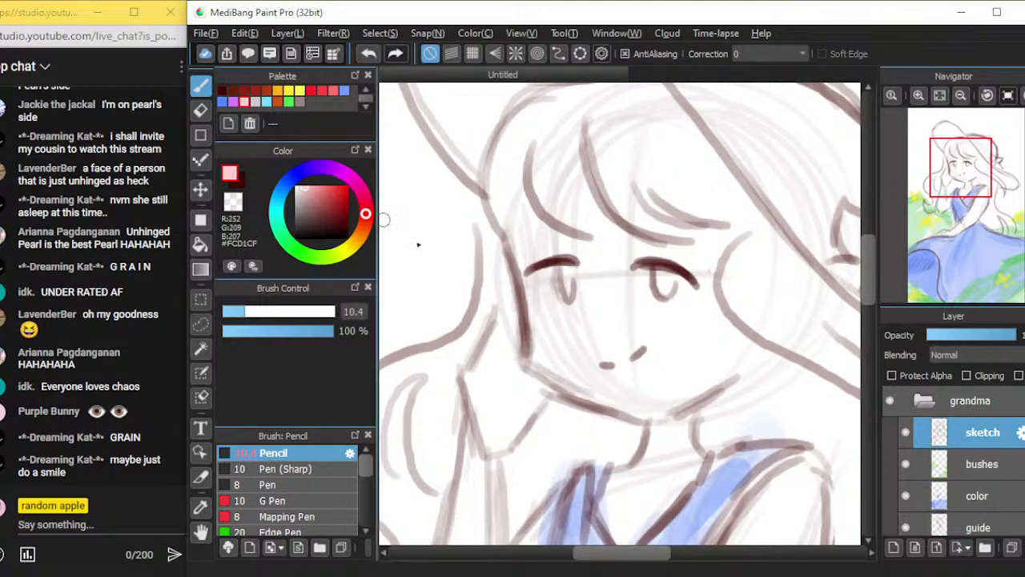
left_click_drag(692, 314, 705, 325)
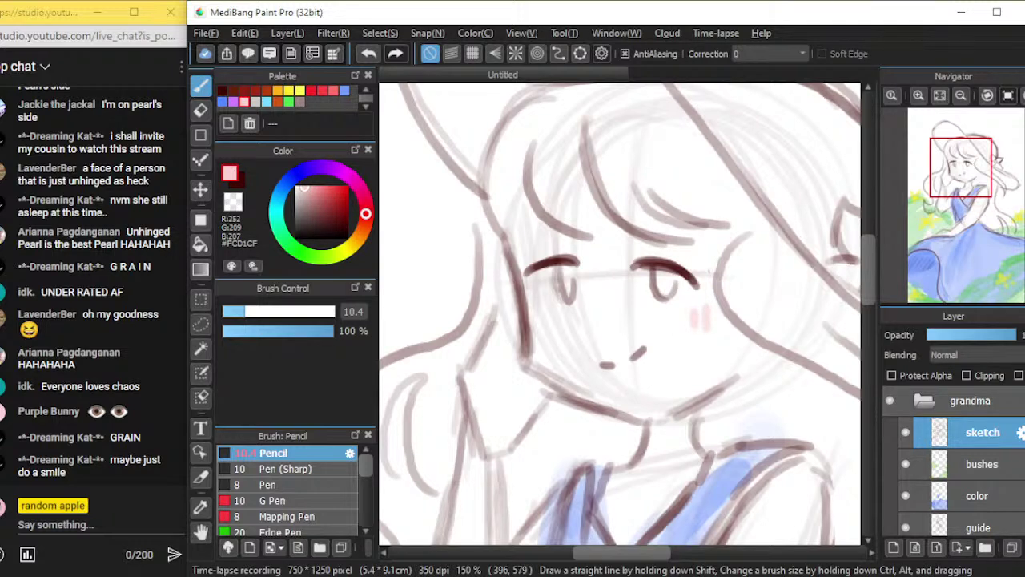
scroll(684, 542, "down", 3)
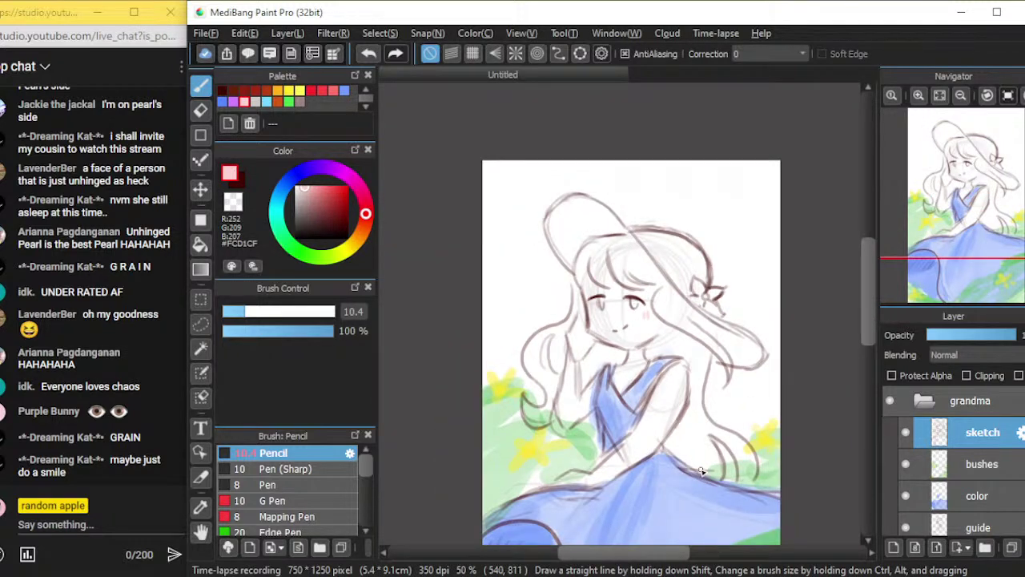
Paint the hat's crown orange #D45613 on the color layer, using the pencil at size 31
left_click(1018, 464)
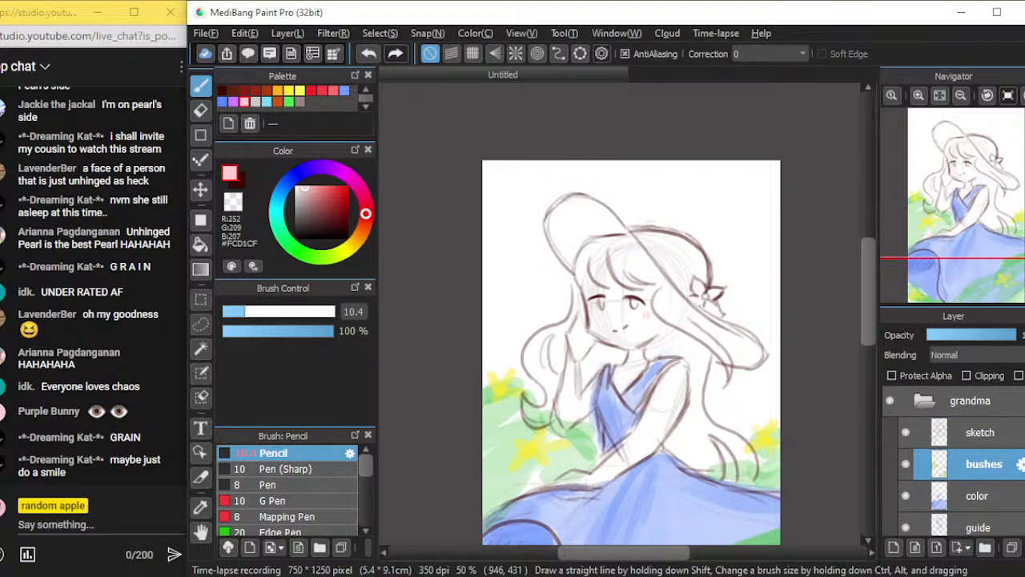
scroll(962, 464, "down", 1)
left_click(943, 495)
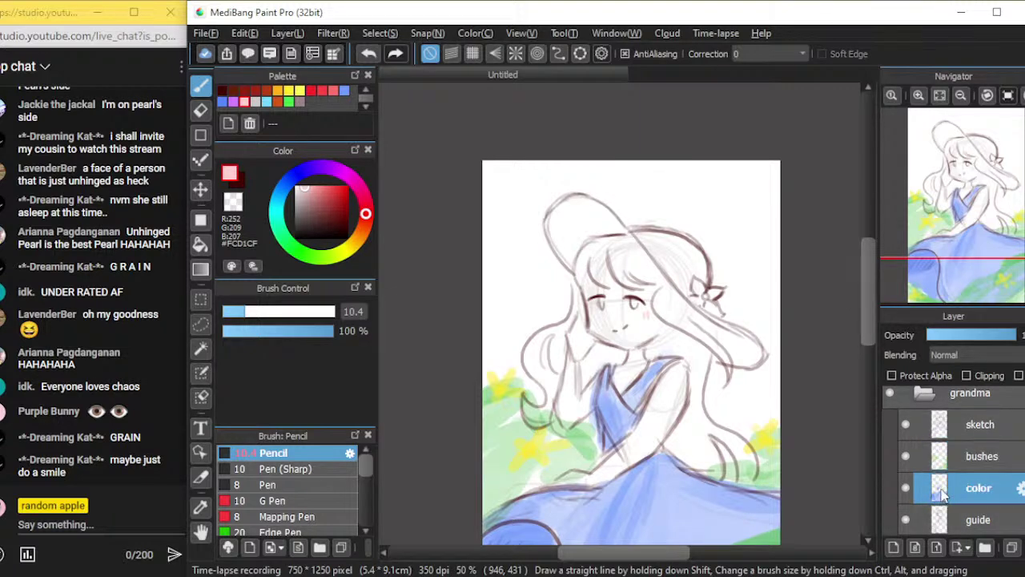
left_click(279, 90)
left_click(255, 91)
left_click(286, 102)
left_click(278, 103)
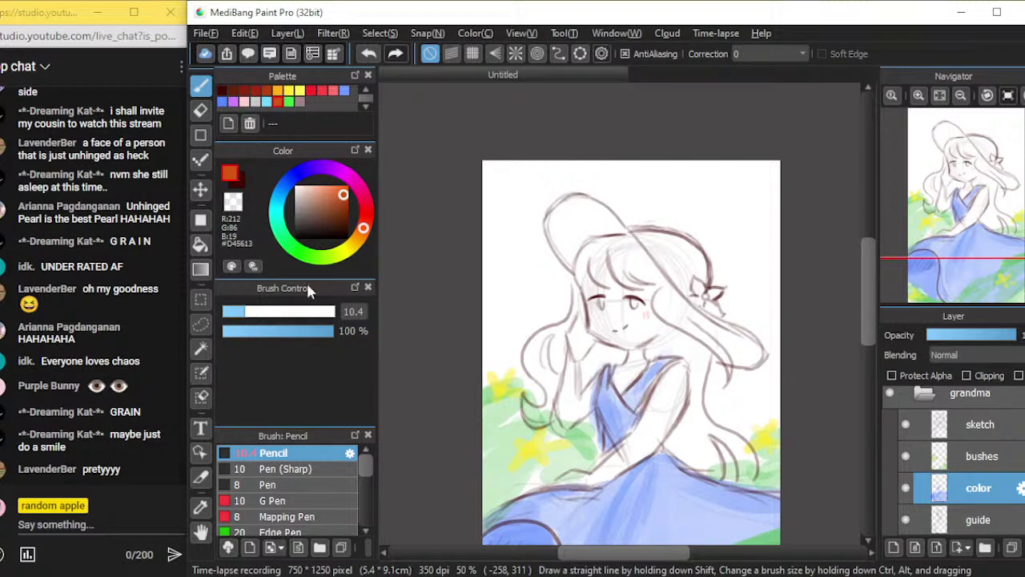
left_click(289, 315)
mouse_move(685, 275)
left_mouse_down()
mouse_move(636, 237)
mouse_move(670, 248)
mouse_move(690, 287)
mouse_move(645, 235)
mouse_move(693, 257)
mouse_move(664, 242)
mouse_move(694, 271)
mouse_move(661, 236)
mouse_move(695, 272)
mouse_move(664, 256)
mouse_move(690, 288)
mouse_move(671, 238)
mouse_move(703, 270)
mouse_move(683, 248)
mouse_move(694, 250)
mouse_move(700, 295)
mouse_move(653, 239)
left_mouse_up()
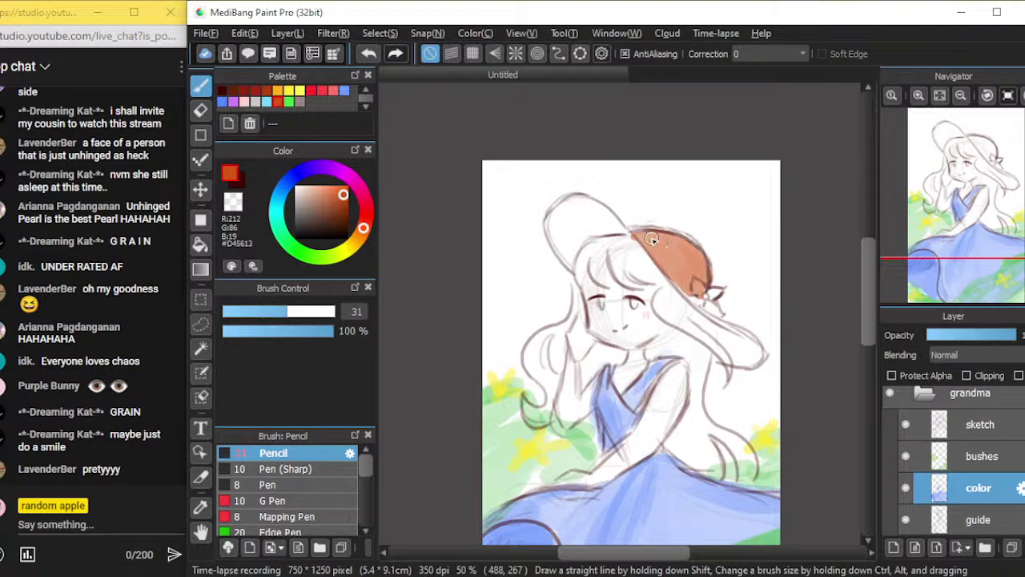
Fill the hat's raised left-hand brim with the same orange at pencil size 63, and add darker shading strokes to the crown
scroll(671, 245, "up", 2)
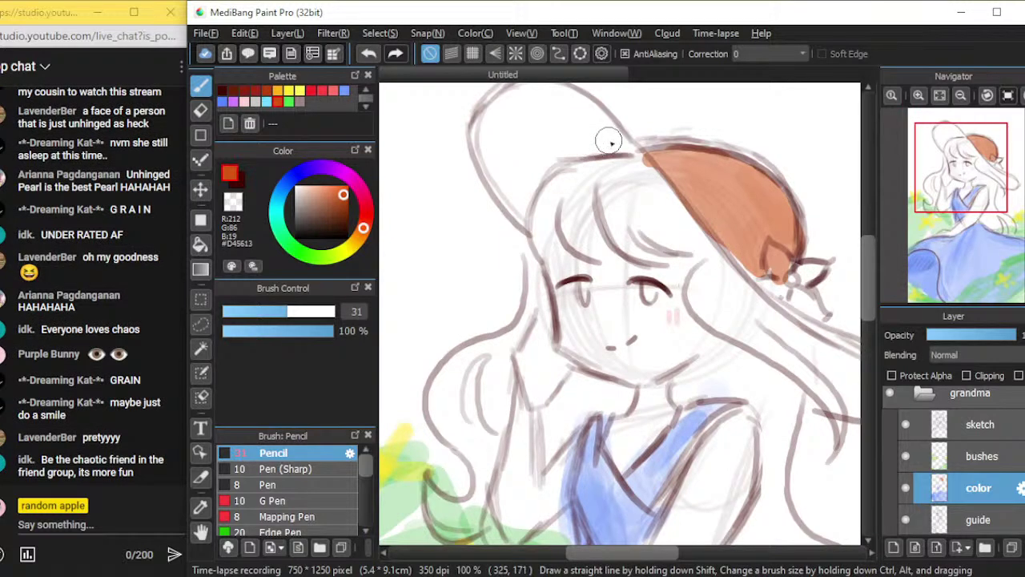
scroll(611, 142, "down", 1)
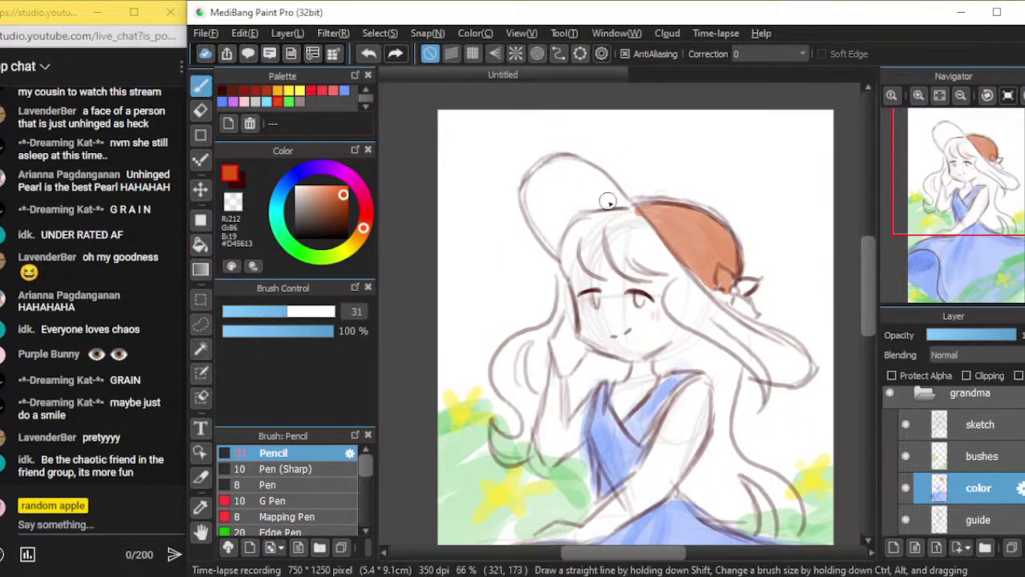
left_click(314, 313)
mouse_move(561, 187)
left_mouse_down()
mouse_move(564, 254)
mouse_move(537, 202)
mouse_move(560, 242)
mouse_move(541, 218)
mouse_move(557, 244)
mouse_move(536, 201)
mouse_move(542, 187)
mouse_move(531, 209)
mouse_move(535, 190)
mouse_move(560, 171)
mouse_move(529, 198)
mouse_move(534, 182)
mouse_move(547, 173)
mouse_move(532, 210)
mouse_move(546, 171)
mouse_move(581, 183)
mouse_move(590, 201)
mouse_move(564, 185)
mouse_move(591, 214)
mouse_move(575, 169)
mouse_move(625, 216)
mouse_move(569, 165)
mouse_move(593, 174)
mouse_move(557, 171)
mouse_move(540, 185)
mouse_move(564, 169)
mouse_move(548, 169)
mouse_move(535, 187)
mouse_move(564, 217)
mouse_move(565, 197)
mouse_move(586, 197)
mouse_move(561, 238)
mouse_move(590, 183)
mouse_move(619, 218)
mouse_move(577, 209)
mouse_move(564, 242)
mouse_move(604, 240)
left_mouse_up()
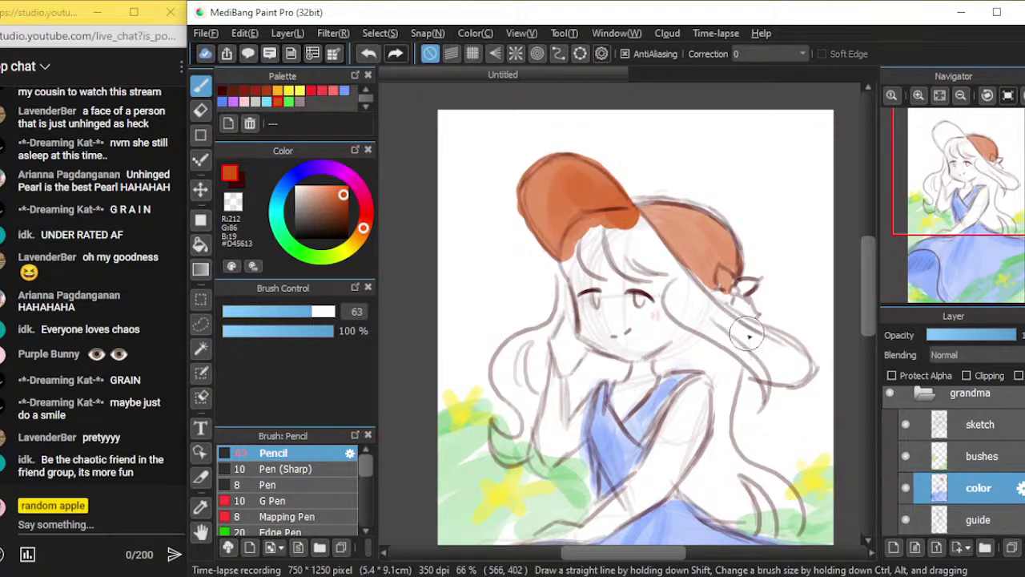
mouse_move(692, 268)
left_mouse_down()
mouse_move(719, 289)
mouse_move(683, 258)
mouse_move(713, 294)
mouse_move(734, 282)
mouse_move(675, 238)
mouse_move(731, 294)
mouse_move(687, 256)
mouse_move(692, 269)
mouse_move(750, 313)
mouse_move(745, 266)
mouse_move(717, 223)
mouse_move(713, 276)
mouse_move(714, 220)
mouse_move(725, 276)
mouse_move(718, 238)
mouse_move(712, 274)
mouse_move(694, 255)
mouse_move(708, 232)
mouse_move(703, 240)
mouse_move(697, 222)
mouse_move(727, 248)
mouse_move(728, 290)
left_mouse_up()
key("ctrl+z")
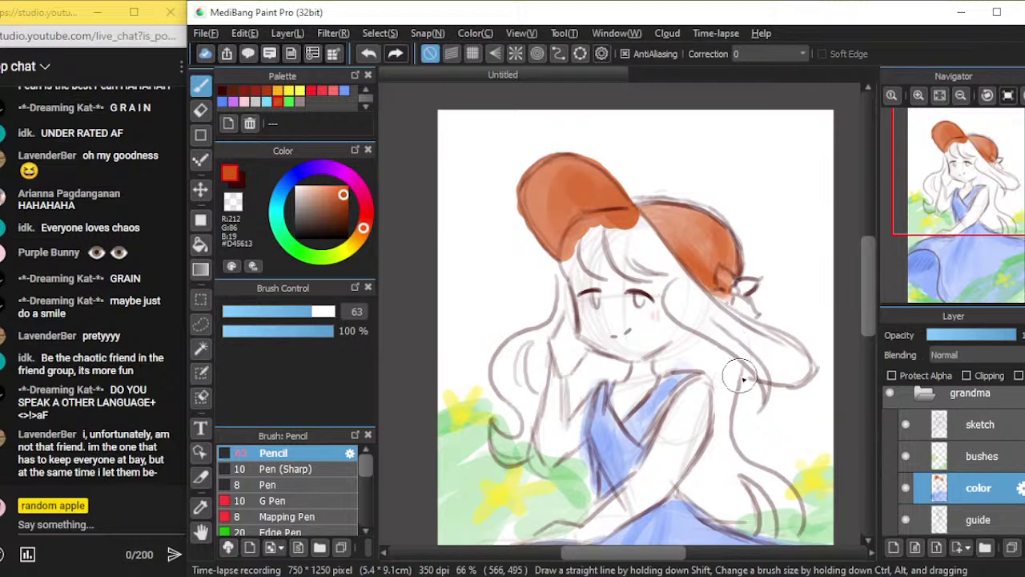
Fill the hat's lower right-hand brim with orange, redoing the strokes until the whole brim shape is covered
left_click_drag(732, 322, 787, 358)
left_click_drag(733, 321, 792, 358)
mouse_move(792, 360)
left_mouse_down()
mouse_move(769, 340)
mouse_move(759, 346)
mouse_move(772, 374)
mouse_move(760, 340)
mouse_move(790, 367)
left_mouse_up()
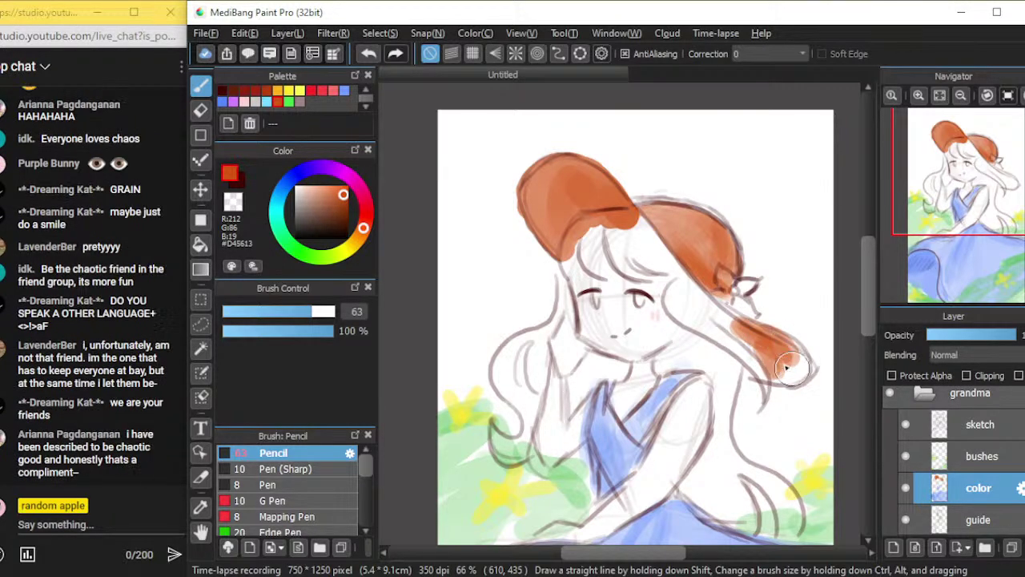
key("ctrl+z")
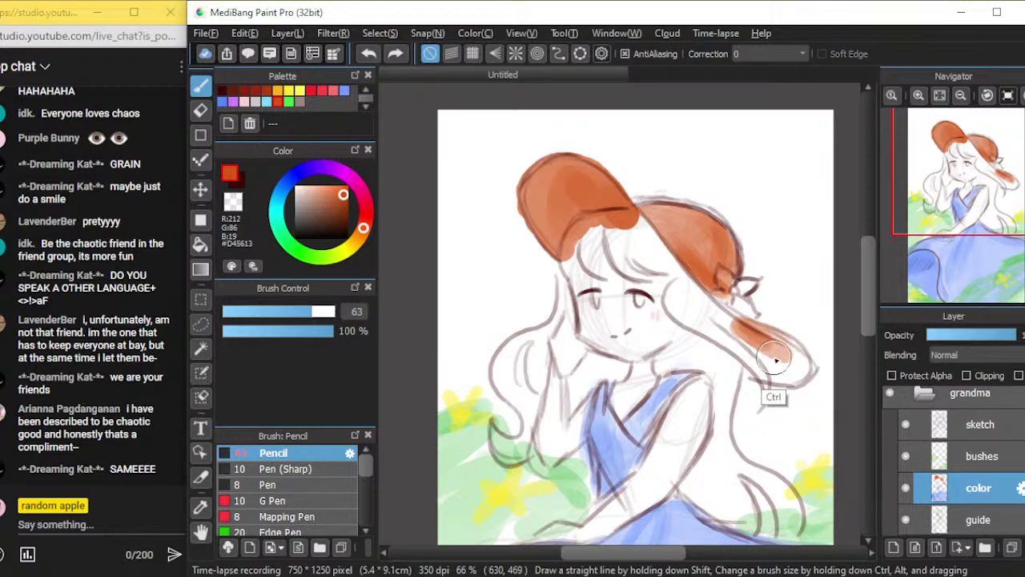
key("ctrl+z")
key("ctrl+z")
left_click_drag(746, 320, 746, 334)
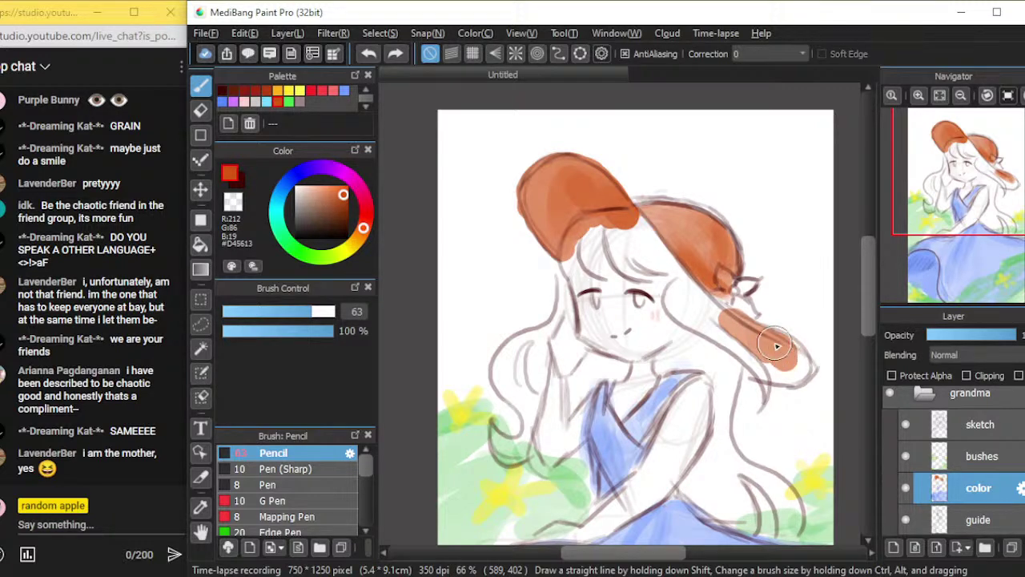
mouse_move(753, 330)
left_mouse_down()
mouse_move(784, 365)
mouse_move(766, 350)
mouse_move(782, 379)
mouse_move(775, 355)
mouse_move(780, 376)
mouse_move(795, 380)
mouse_move(796, 358)
mouse_move(787, 351)
mouse_move(796, 367)
mouse_move(773, 343)
mouse_move(802, 364)
mouse_move(800, 376)
mouse_move(745, 370)
left_mouse_up()
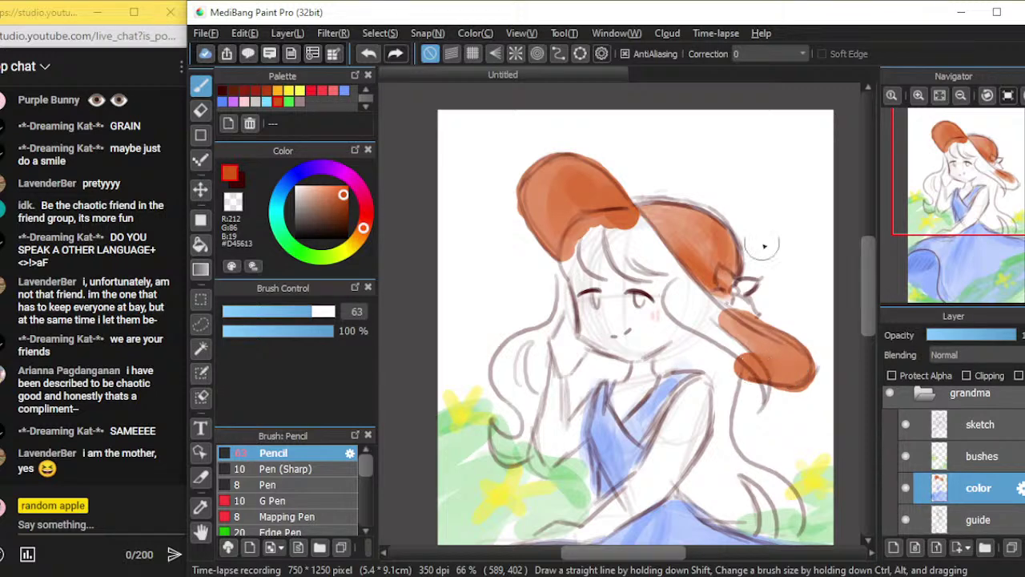
left_click_drag(728, 137, 756, 163)
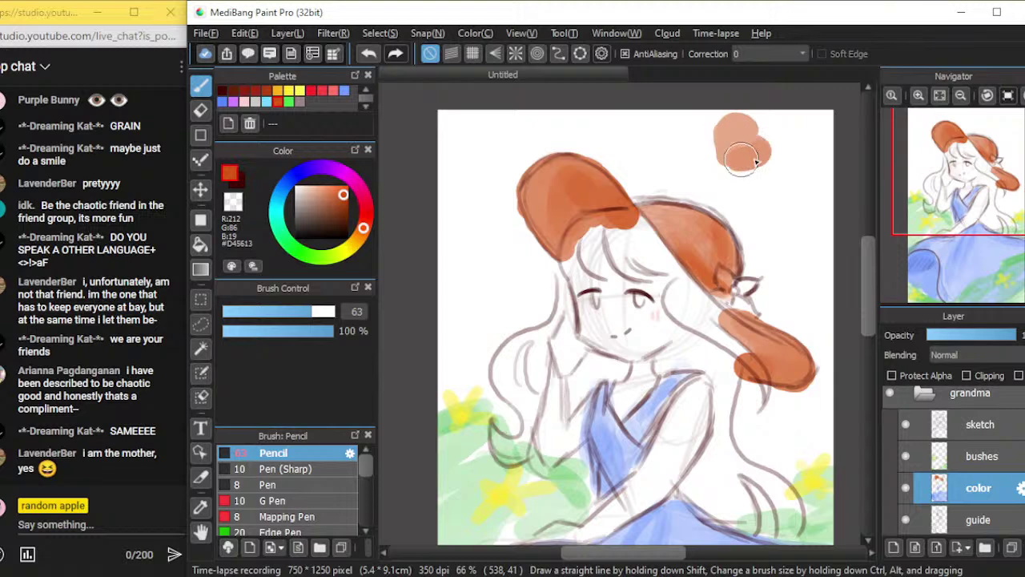
key("ctrl+z")
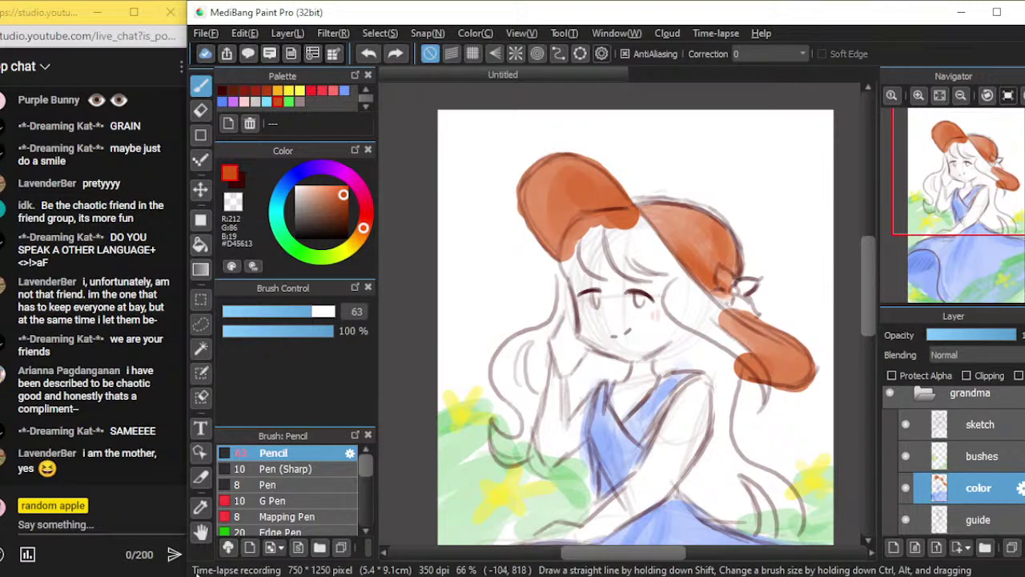
Switch to the YouTube window, skip the ad on the music video, and bring back the drawing with the live chat window
mouse_move(216, 575)
left_click(218, 506)
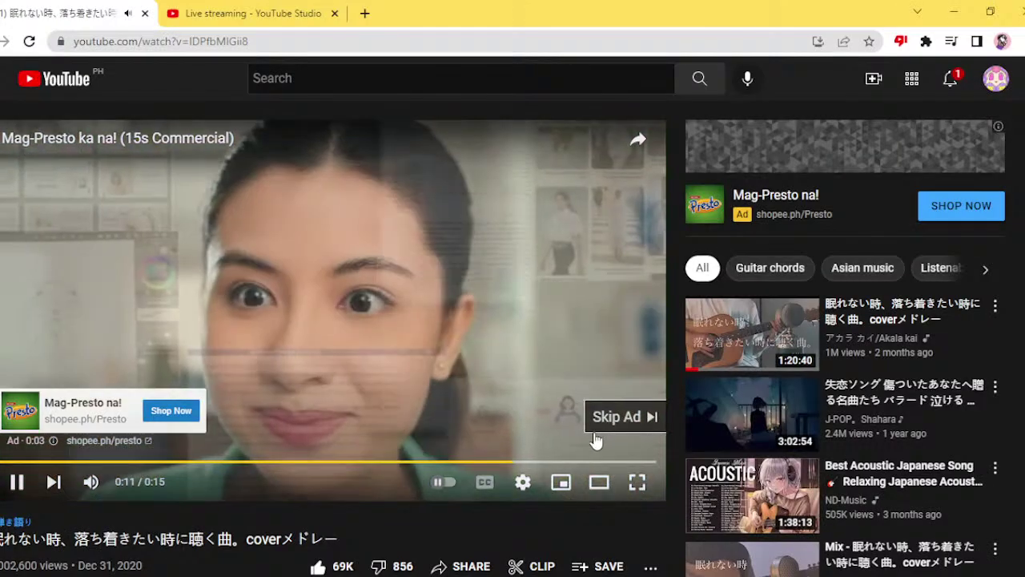
left_click(594, 431)
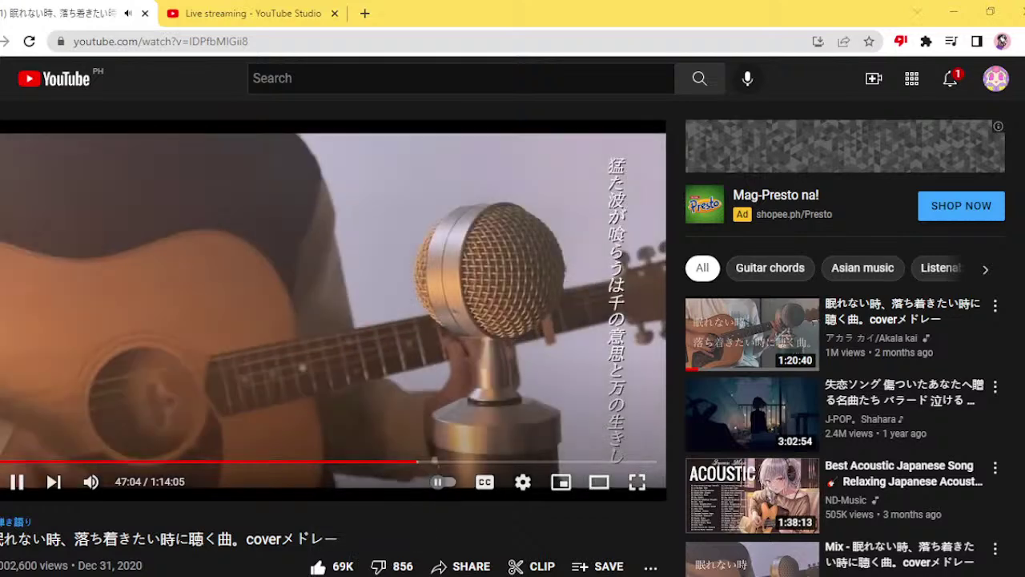
left_click(282, 573)
mouse_move(221, 575)
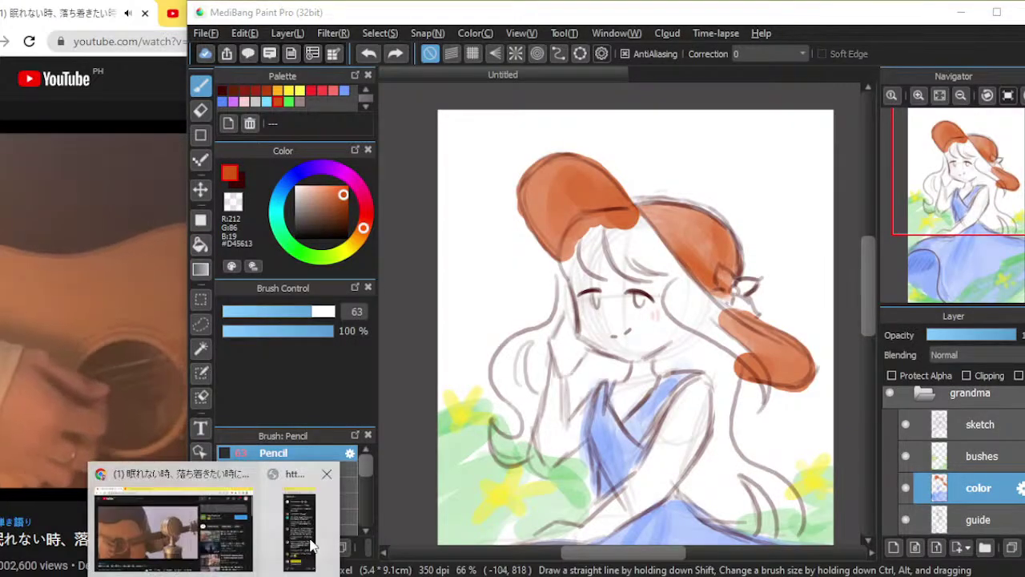
left_click(307, 548)
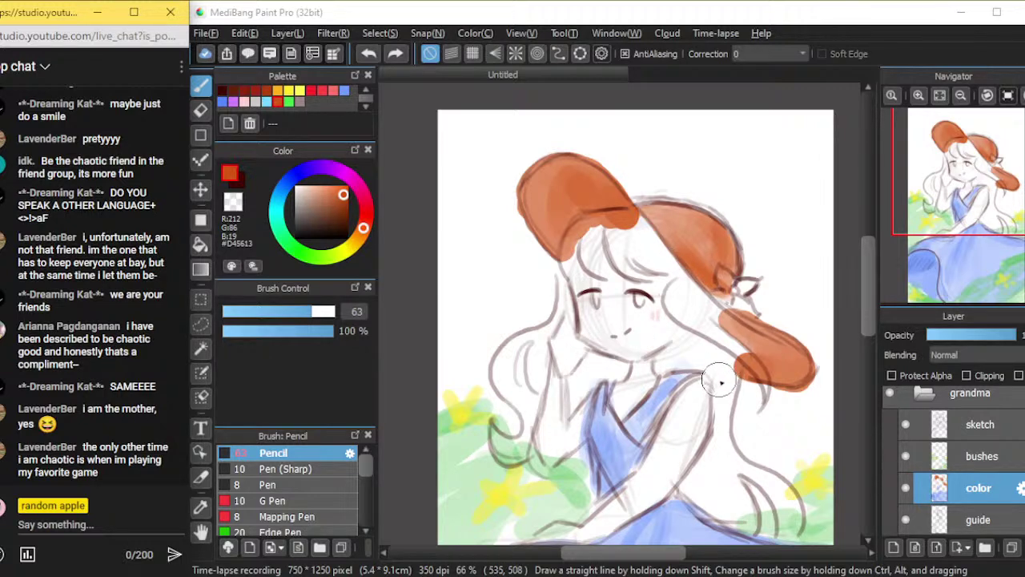
Erase the orange that overlaps the hair beneath the lower right-hand brim, using the eraser at size 29
left_click(201, 110)
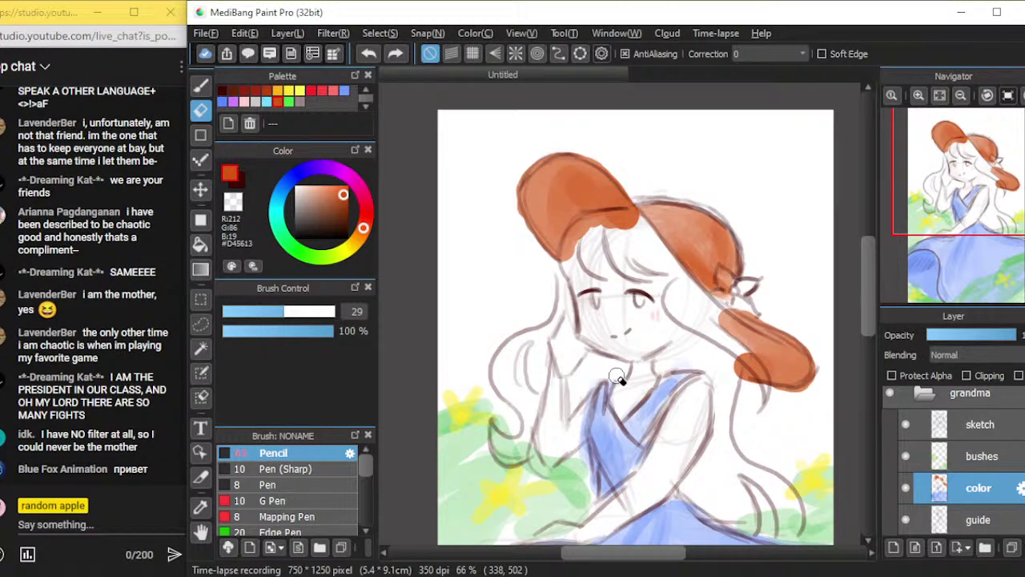
scroll(617, 379, "up", 2)
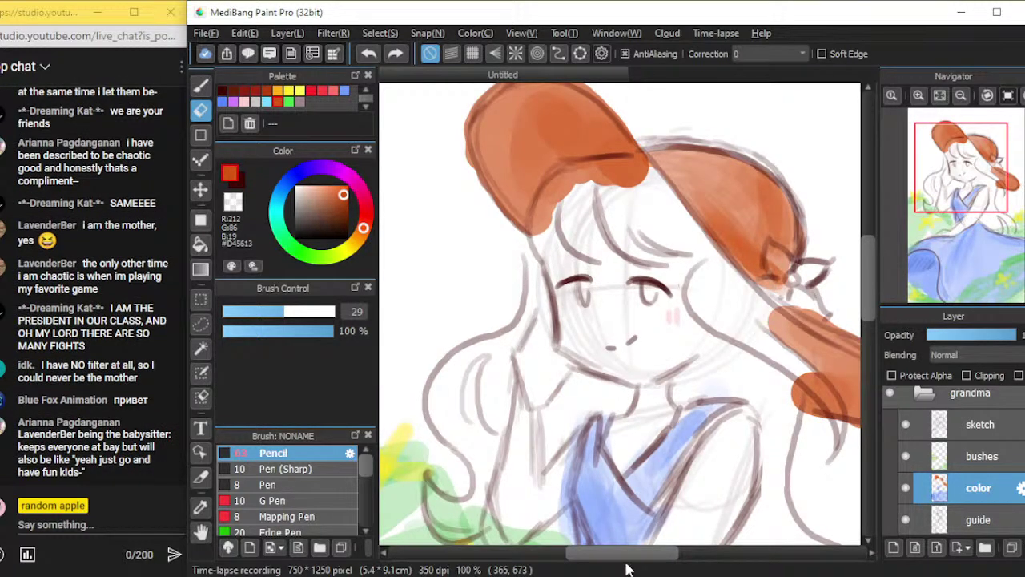
left_click_drag(675, 555, 650, 553)
scroll(658, 524, "up", 1)
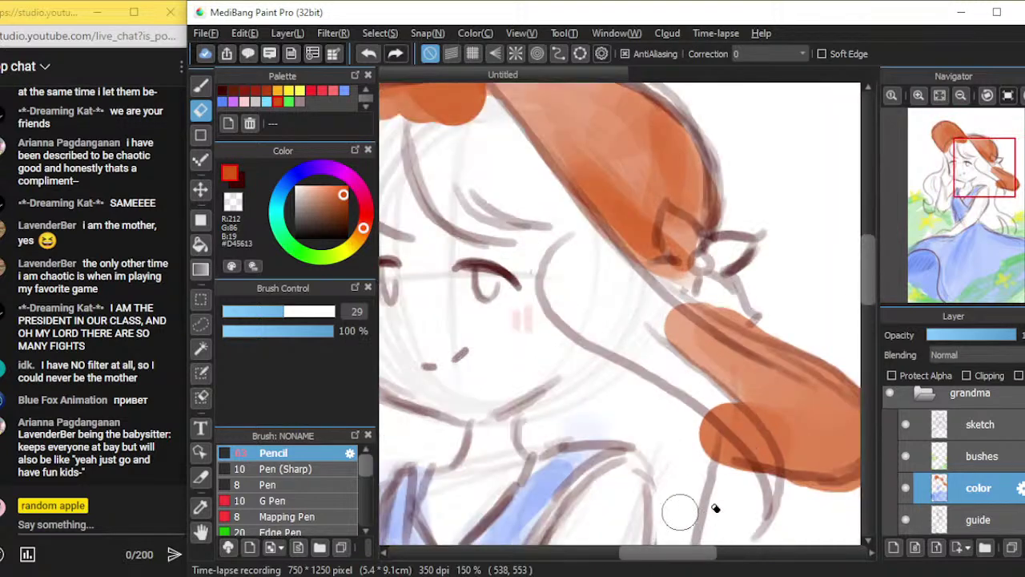
left_click_drag(664, 355, 725, 419)
left_click_drag(683, 381, 733, 432)
mouse_move(703, 395)
left_mouse_down()
mouse_move(760, 450)
mouse_move(723, 416)
mouse_move(755, 438)
left_mouse_up()
left_click_drag(717, 400, 773, 495)
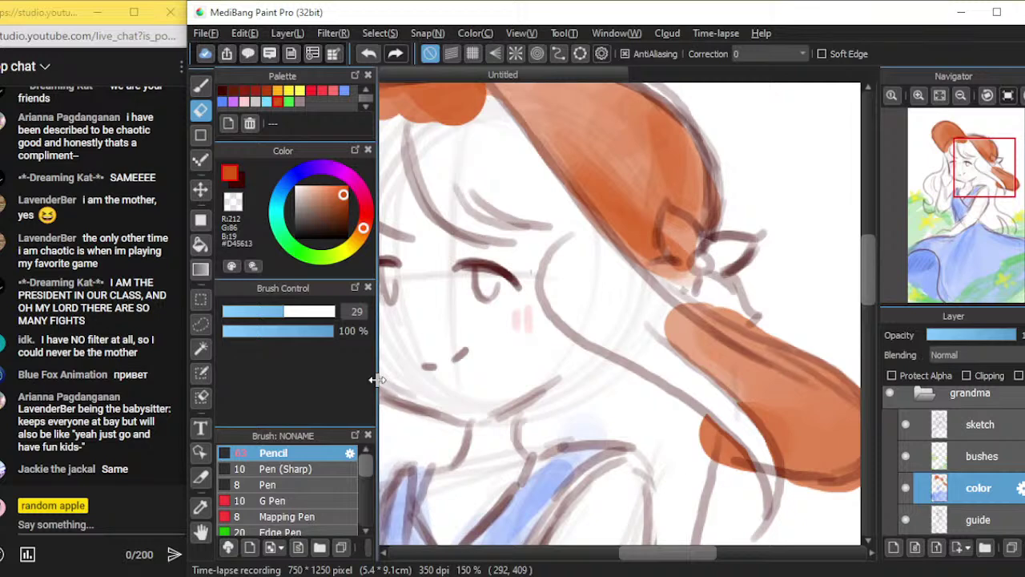
key("ctrl+minus")
key("ctrl+minus")
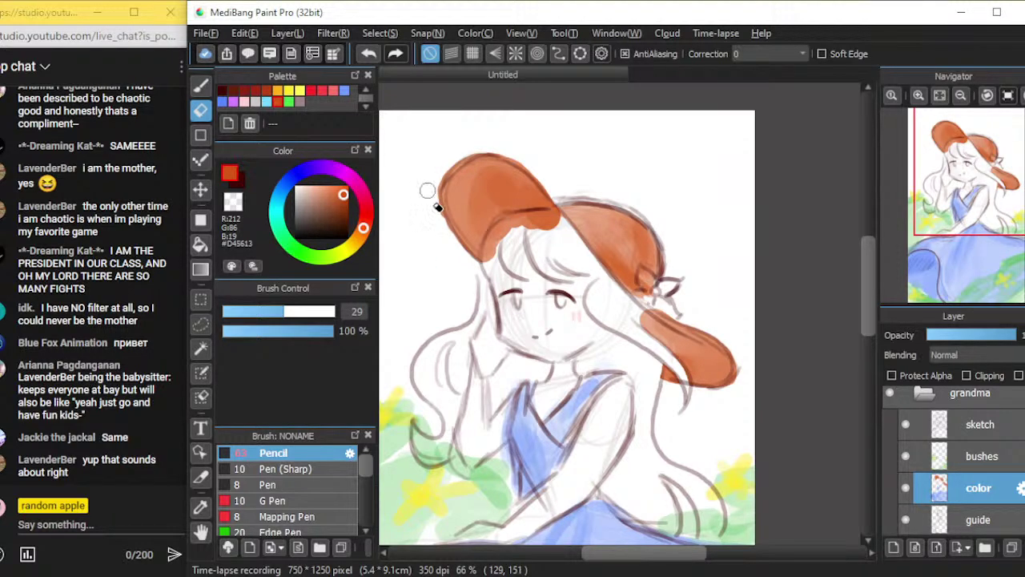
Erase the orange that spills over the top of the hair below the raised left-hand brim
left_click_drag(526, 224, 506, 242)
mouse_move(529, 217)
left_mouse_down()
mouse_move(499, 224)
mouse_move(481, 269)
left_mouse_up()
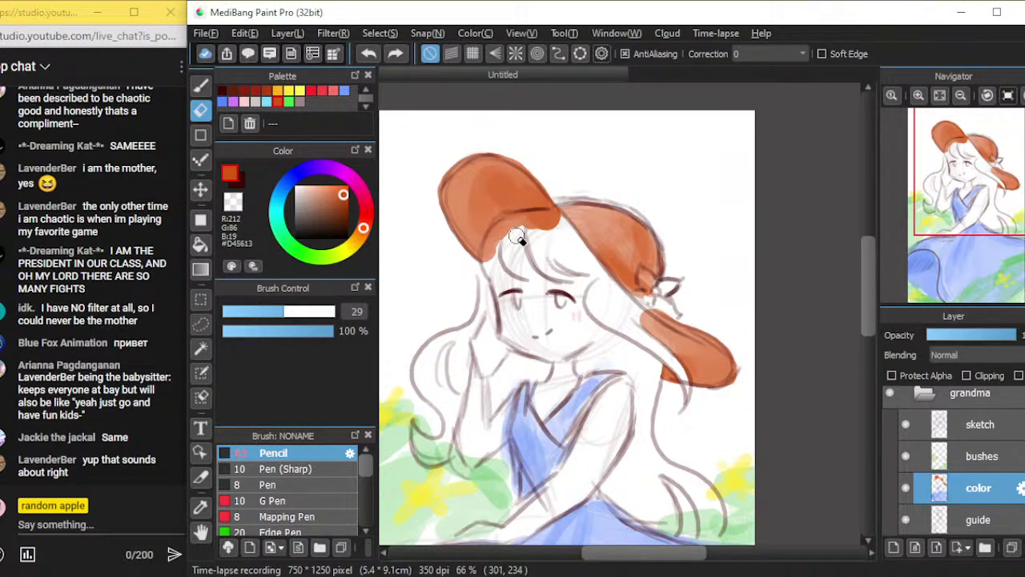
scroll(519, 239, "up", 1)
mouse_move(496, 183)
left_mouse_down()
mouse_move(525, 165)
mouse_move(468, 167)
mouse_move(435, 187)
mouse_move(450, 172)
mouse_move(430, 194)
mouse_move(418, 241)
mouse_move(430, 195)
mouse_move(425, 236)
mouse_move(454, 193)
mouse_move(444, 189)
mouse_move(482, 187)
left_mouse_up()
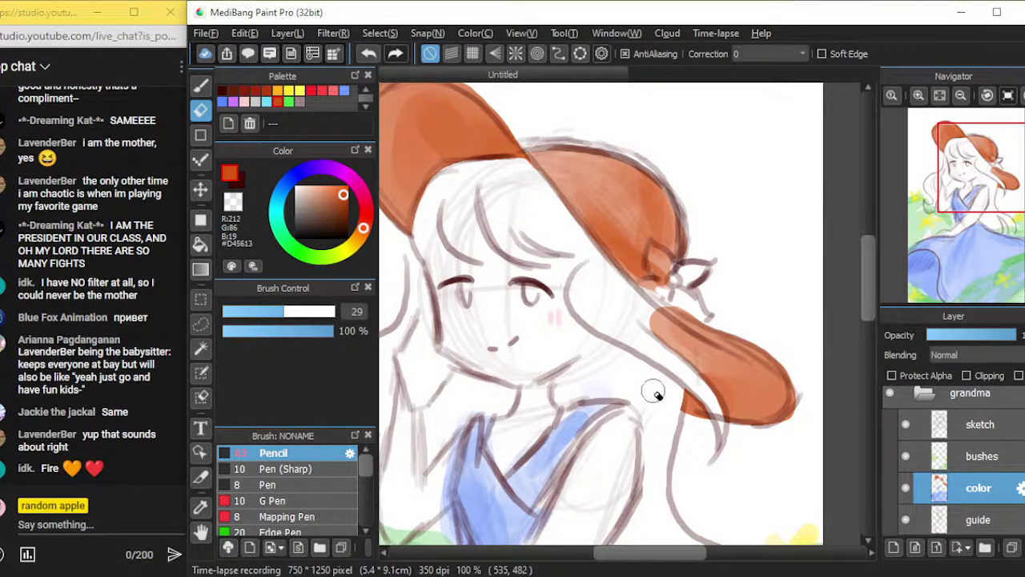
key("ctrl+Up")
key("ctrl+Down")
scroll(653, 393, "down", 1)
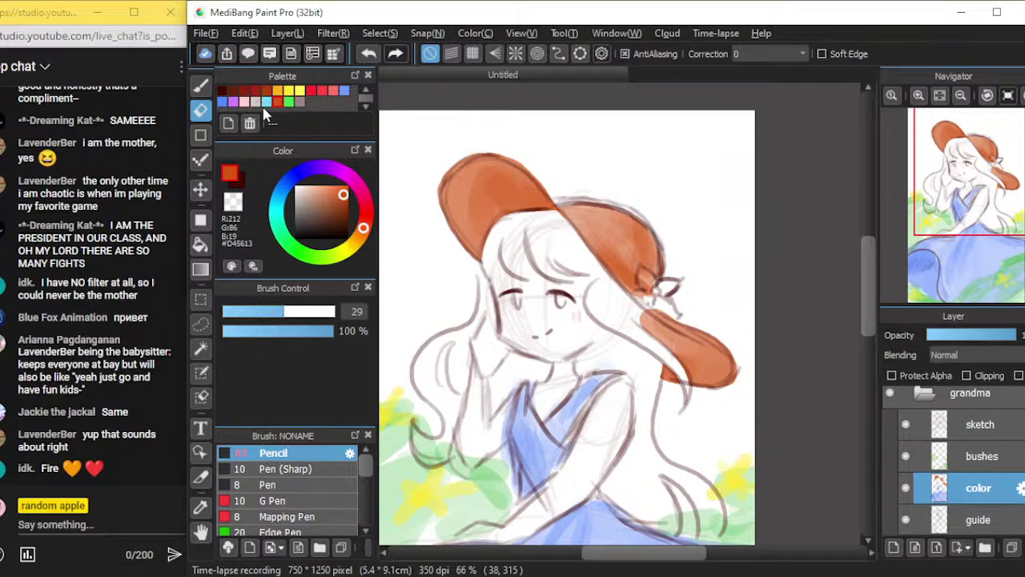
Switch back to the size 63 pencil and choose dark brown #682109 for the hair
left_click(232, 92)
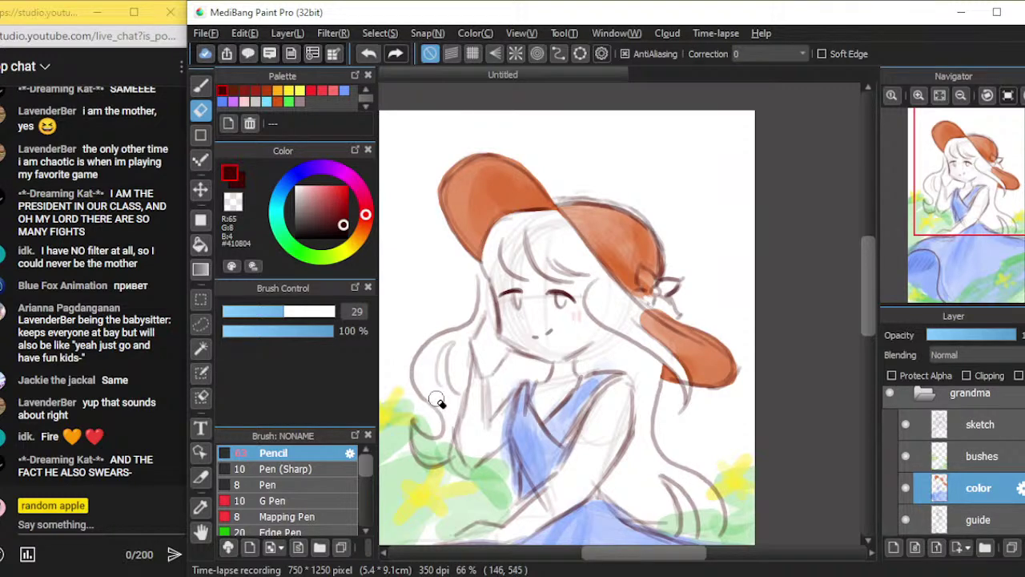
key("b")
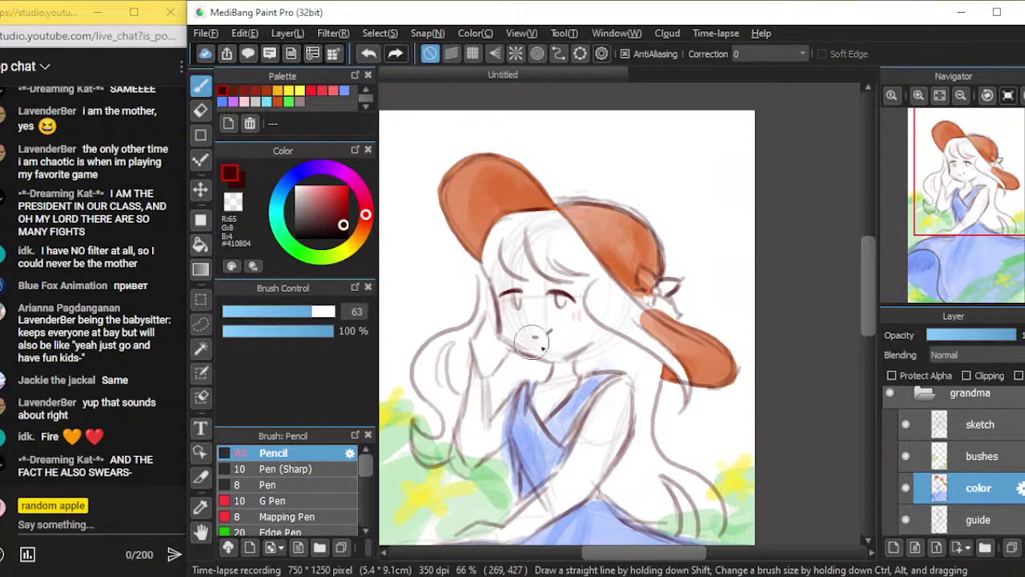
left_click(233, 92)
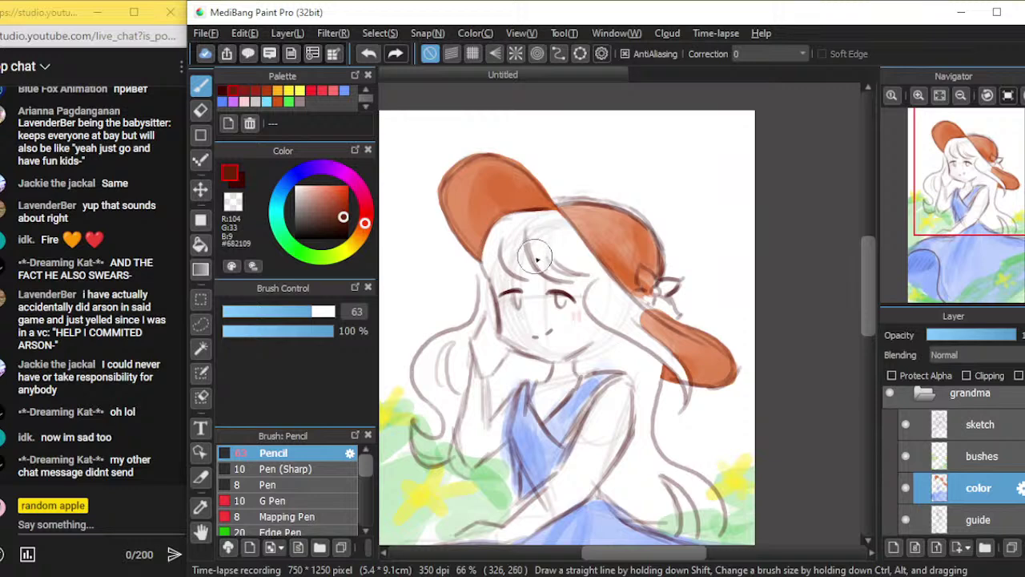
left_click_drag(545, 224, 548, 250)
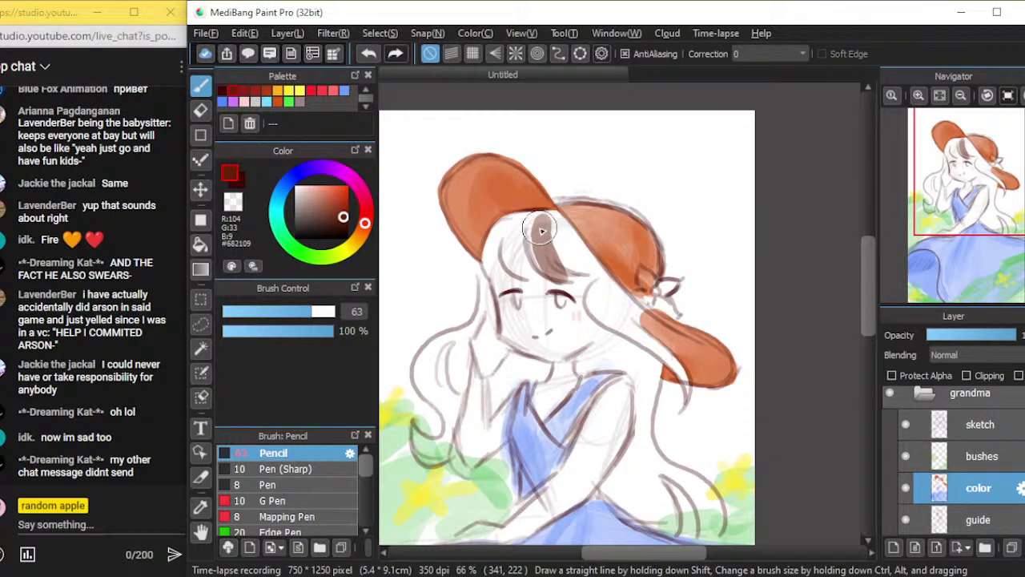
key("ctrl+z")
mouse_move(536, 224)
left_mouse_down()
mouse_move(561, 266)
mouse_move(537, 233)
mouse_move(545, 260)
mouse_move(582, 275)
mouse_move(545, 237)
mouse_move(576, 270)
left_mouse_up()
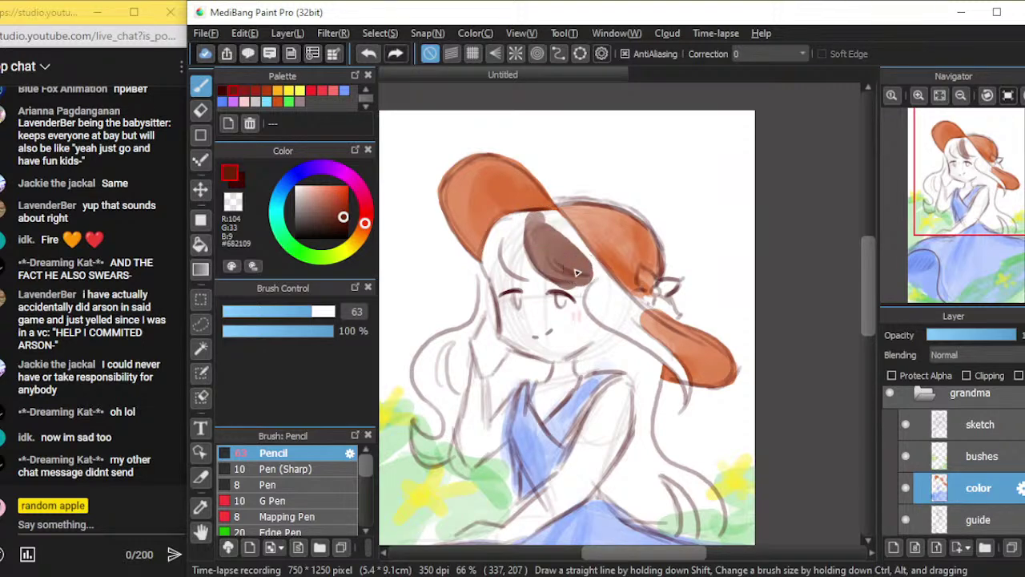
key("ctrl+z")
key("ctrl+z")
key("ctrl+z")
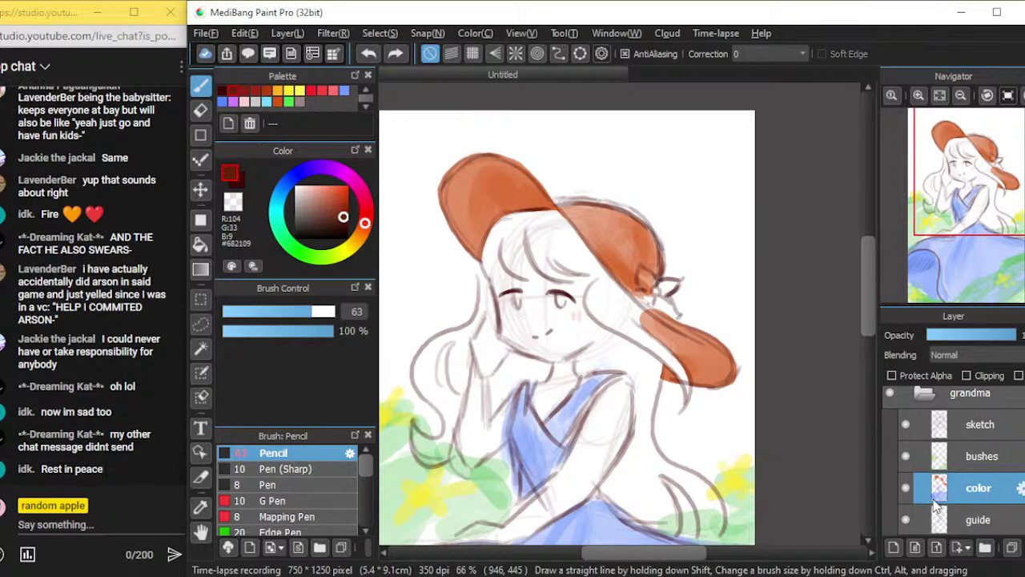
Add a new layer above the color layer and paint the girl's bangs dark brown, undoing the stroke on the side lock
key("ctrl+shift+n")
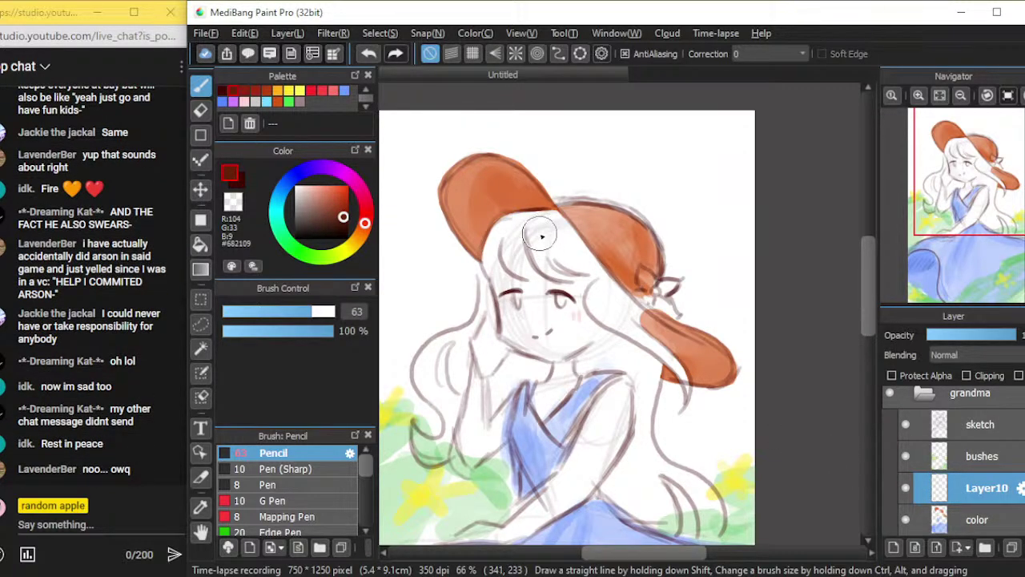
mouse_move(540, 232)
left_mouse_down()
mouse_move(552, 262)
mouse_move(534, 241)
mouse_move(569, 271)
mouse_move(539, 232)
mouse_move(575, 270)
mouse_move(542, 226)
mouse_move(583, 263)
mouse_move(558, 230)
mouse_move(594, 274)
mouse_move(557, 223)
mouse_move(519, 226)
mouse_move(548, 220)
mouse_move(516, 221)
mouse_move(501, 251)
mouse_move(515, 225)
mouse_move(501, 235)
mouse_move(506, 244)
mouse_move(502, 230)
mouse_move(505, 279)
mouse_move(497, 252)
mouse_move(509, 267)
mouse_move(512, 234)
mouse_move(534, 264)
mouse_move(545, 257)
mouse_move(537, 237)
mouse_move(569, 266)
mouse_move(556, 261)
mouse_move(574, 262)
mouse_move(555, 234)
mouse_move(536, 235)
mouse_move(498, 246)
mouse_move(495, 274)
mouse_move(506, 282)
mouse_move(509, 264)
mouse_move(590, 265)
mouse_move(616, 314)
left_mouse_up()
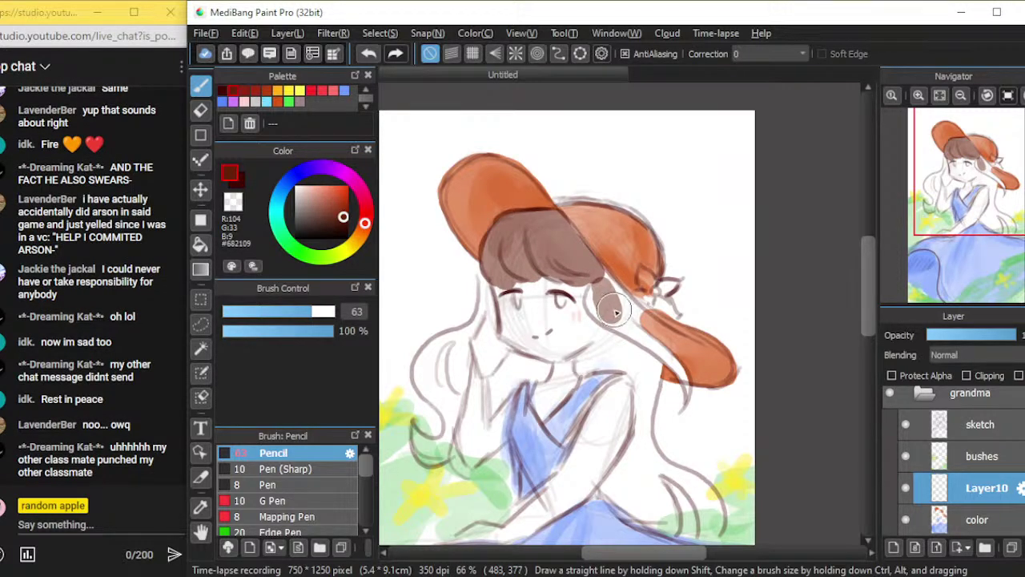
key("ctrl+z")
scroll(612, 301, "up", 1)
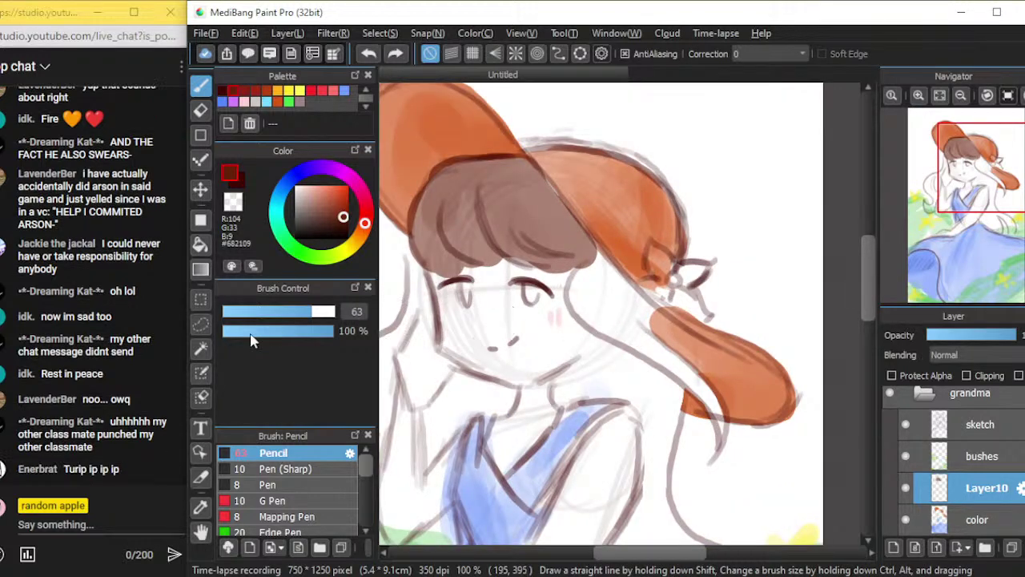
Set the pencil size to 42 and paint the side lock dark brown from the bangs down past the lower brim
left_click(298, 313)
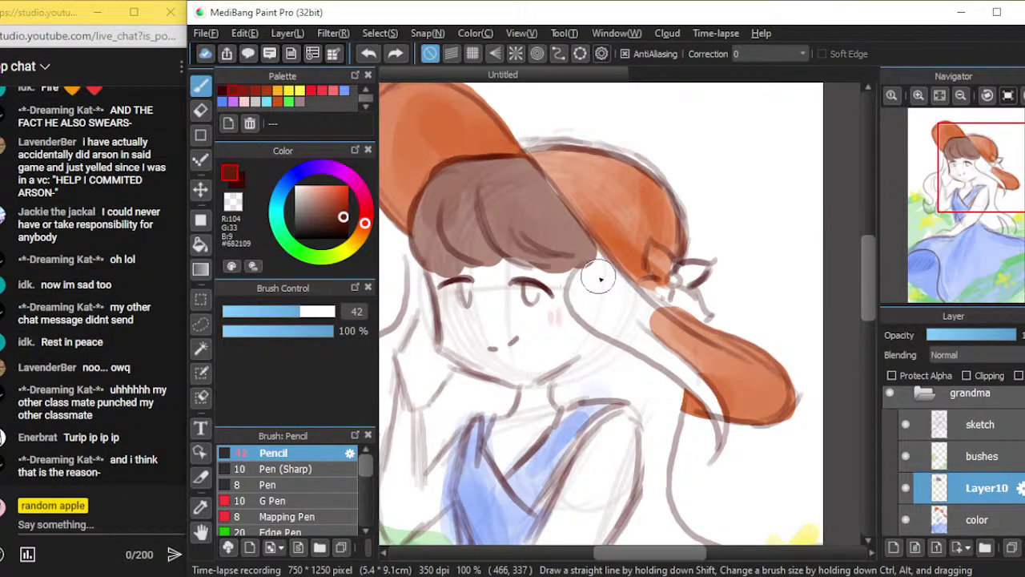
mouse_move(601, 280)
left_mouse_down()
mouse_move(591, 308)
mouse_move(595, 255)
mouse_move(592, 305)
mouse_move(590, 273)
mouse_move(575, 304)
mouse_move(625, 335)
mouse_move(583, 301)
mouse_move(619, 332)
mouse_move(599, 267)
mouse_move(620, 312)
mouse_move(602, 279)
mouse_move(615, 312)
mouse_move(589, 284)
mouse_move(589, 297)
mouse_move(612, 292)
mouse_move(635, 322)
mouse_move(620, 287)
mouse_move(641, 328)
mouse_move(604, 278)
mouse_move(676, 362)
mouse_move(626, 326)
mouse_move(703, 405)
mouse_move(715, 453)
mouse_move(664, 379)
mouse_move(704, 418)
mouse_move(714, 447)
mouse_move(673, 367)
mouse_move(710, 411)
mouse_move(725, 460)
left_mouse_up()
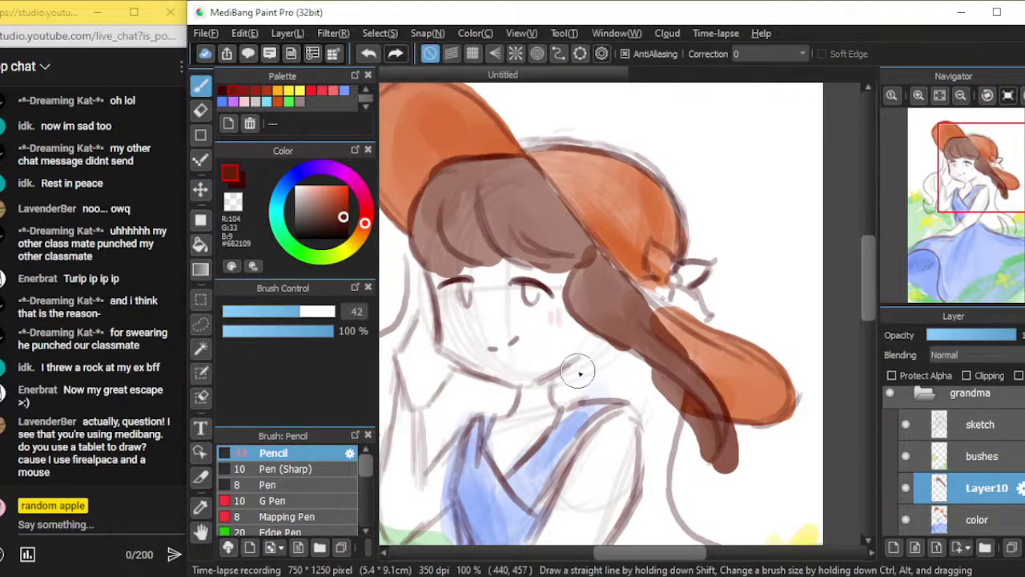
Try painting the hair behind the neck and shoulder dark brown, down to where it spreads above the skirt
mouse_move(581, 369)
left_mouse_down()
mouse_move(560, 385)
mouse_move(608, 357)
mouse_move(581, 386)
mouse_move(607, 382)
left_mouse_up()
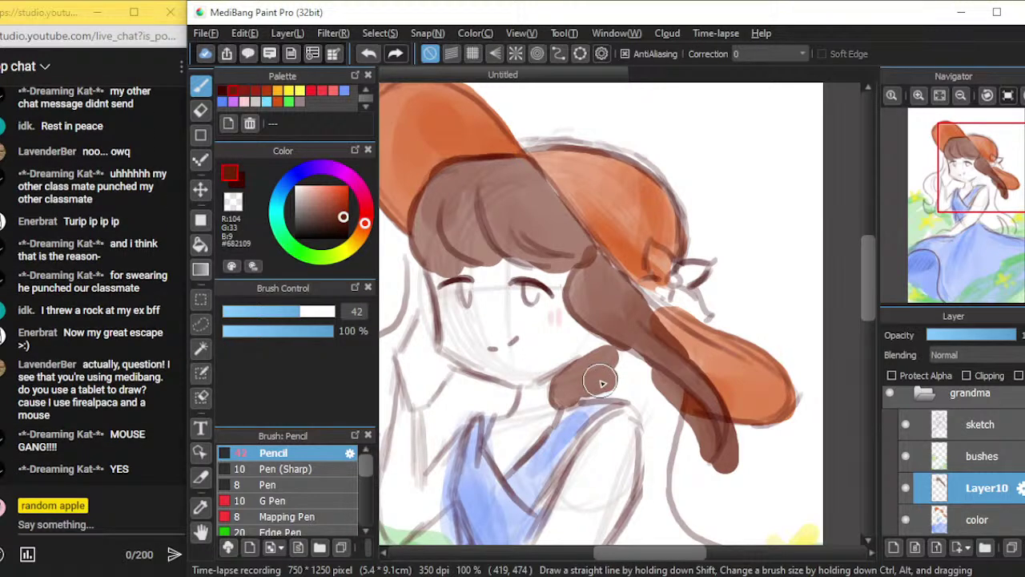
mouse_move(601, 381)
left_mouse_down()
mouse_move(627, 371)
mouse_move(607, 360)
mouse_move(641, 384)
mouse_move(609, 356)
mouse_move(649, 379)
mouse_move(658, 404)
mouse_move(645, 381)
mouse_move(651, 401)
mouse_move(633, 385)
mouse_move(623, 381)
mouse_move(642, 392)
mouse_move(608, 387)
mouse_move(670, 398)
mouse_move(658, 445)
mouse_move(670, 395)
mouse_move(654, 510)
mouse_move(659, 396)
mouse_move(652, 468)
mouse_move(645, 381)
mouse_move(652, 426)
mouse_move(626, 393)
mouse_move(658, 426)
mouse_move(653, 419)
mouse_move(652, 494)
mouse_move(661, 433)
mouse_move(657, 530)
left_mouse_up()
scroll(705, 442, "down", 2)
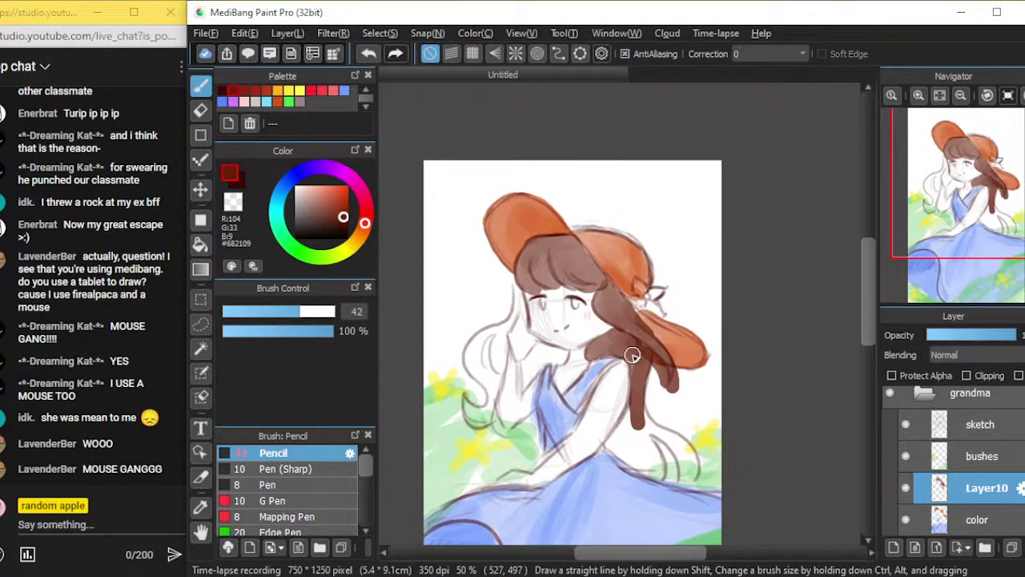
mouse_move(633, 420)
left_mouse_down()
mouse_move(606, 448)
mouse_move(625, 427)
mouse_move(611, 449)
mouse_move(642, 466)
mouse_move(615, 439)
mouse_move(610, 446)
mouse_move(652, 472)
left_mouse_up()
mouse_move(647, 438)
left_mouse_down()
mouse_move(655, 466)
mouse_move(641, 423)
mouse_move(654, 438)
mouse_move(650, 420)
mouse_move(679, 457)
mouse_move(657, 447)
mouse_move(654, 425)
mouse_move(680, 450)
mouse_move(664, 434)
mouse_move(686, 469)
mouse_move(681, 478)
mouse_move(647, 422)
mouse_move(689, 478)
mouse_move(690, 455)
mouse_move(688, 478)
mouse_move(688, 462)
mouse_move(672, 458)
mouse_move(660, 471)
mouse_move(665, 460)
mouse_move(624, 436)
mouse_move(660, 484)
left_mouse_up()
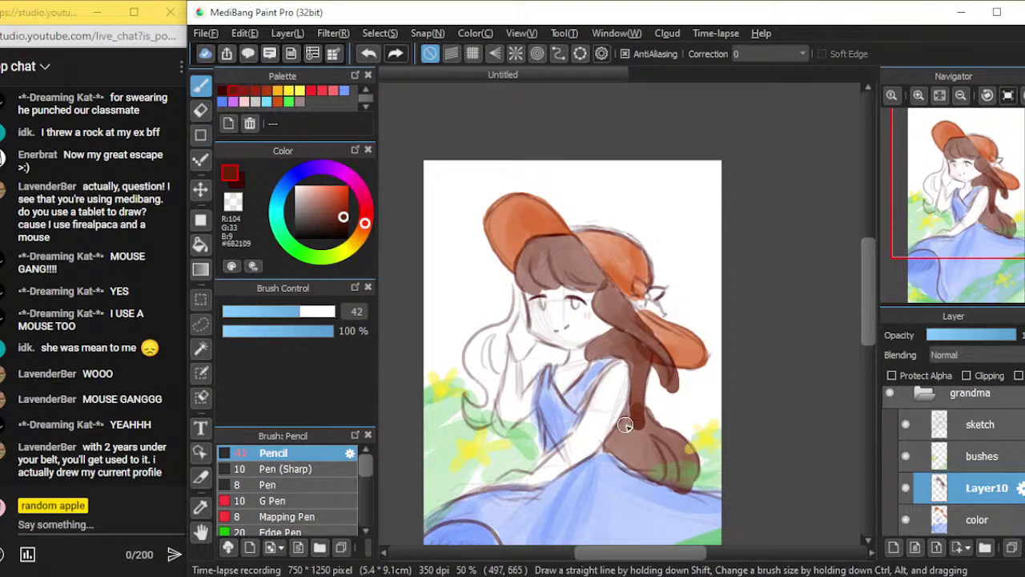
mouse_move(634, 401)
left_mouse_down()
mouse_move(642, 455)
mouse_move(637, 417)
mouse_move(621, 449)
mouse_move(628, 417)
mouse_move(611, 448)
mouse_move(654, 464)
left_mouse_up()
Undo the dark brown strokes behind the neck and shoulder, keeping the painted bangs and side lock
key("ctrl+z")
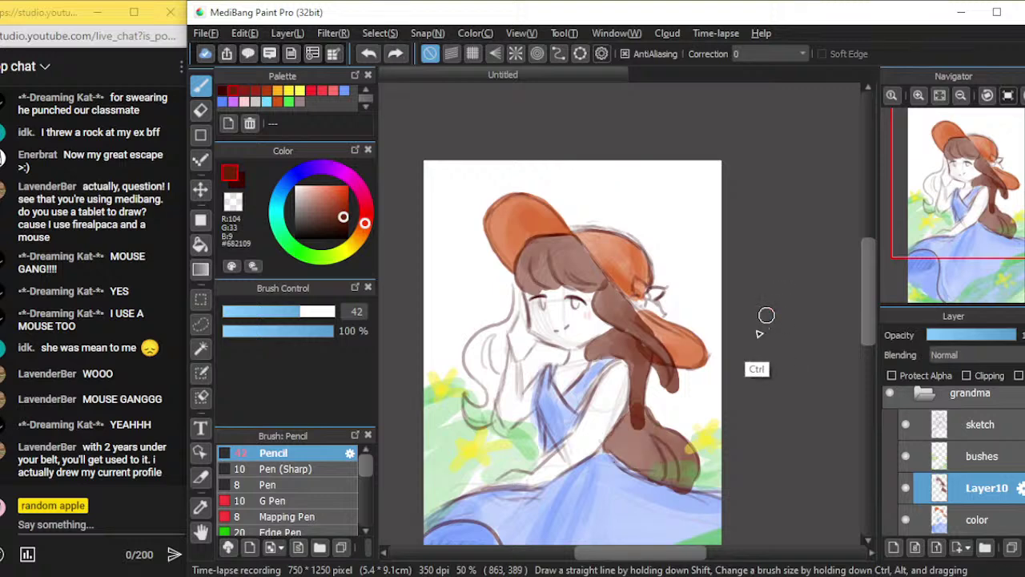
key("ctrl+z")
key("ctrl+z")
key("ctrl+z")
key("ctrl+z")
key("ctrl+z")
key("ctrl+z")
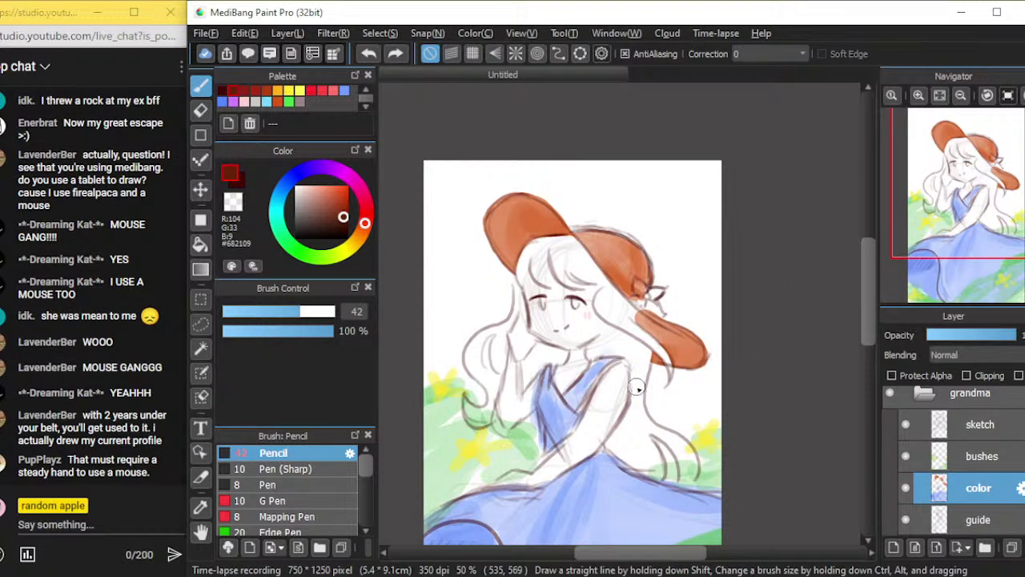
key("ctrl+y")
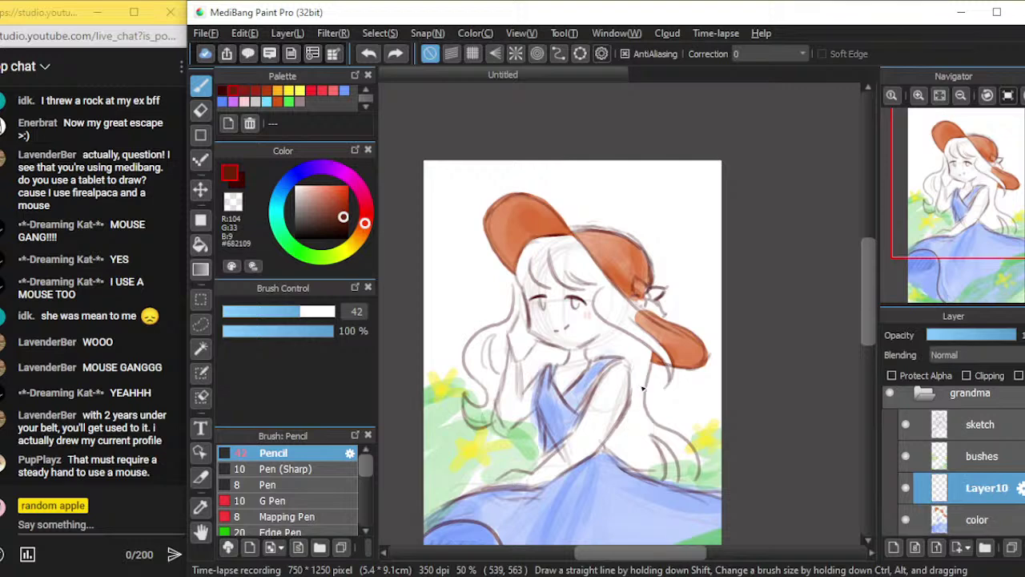
key("ctrl+z")
key("ctrl+y")
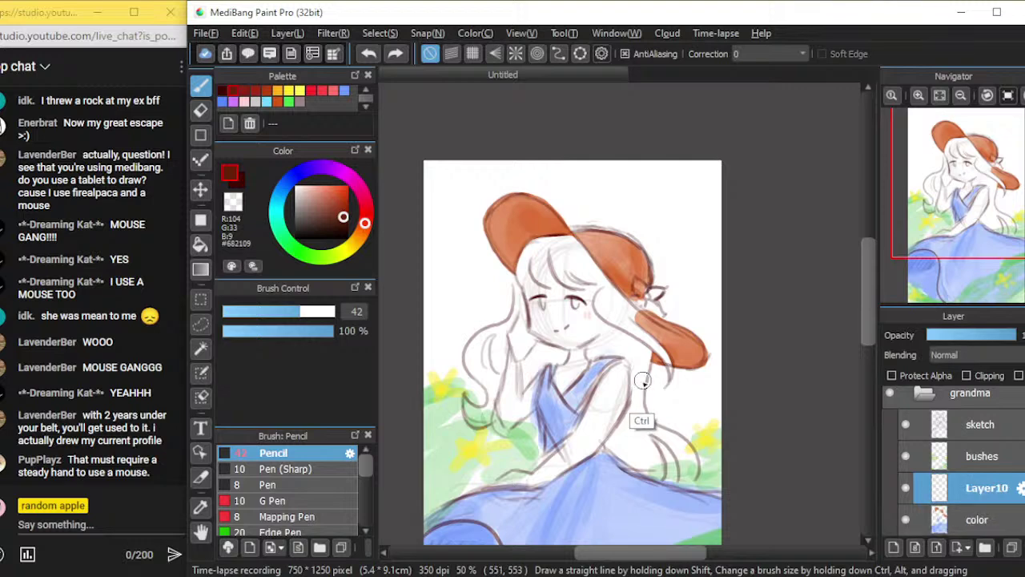
key("ctrl+y")
key("ctrl+y")
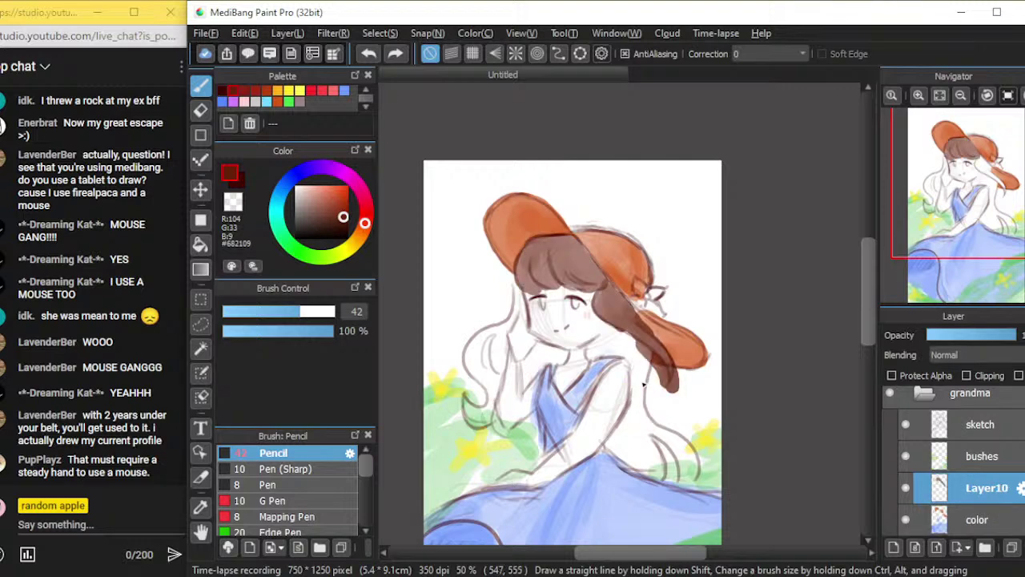
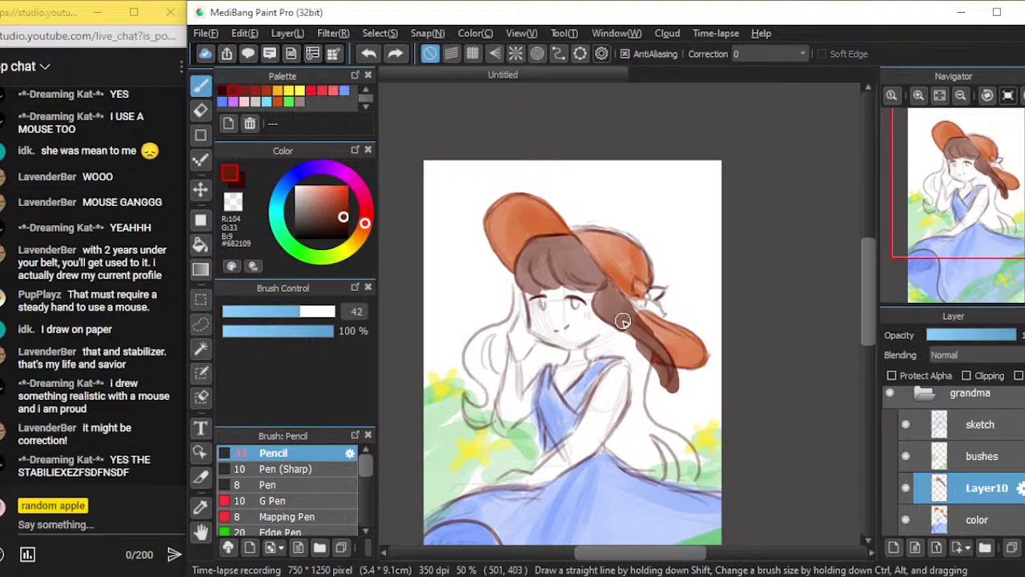
left_click(329, 311)
mouse_move(618, 427)
left_mouse_down()
mouse_move(628, 458)
mouse_move(625, 430)
mouse_move(616, 455)
mouse_move(683, 475)
mouse_move(632, 437)
mouse_move(628, 384)
mouse_move(598, 360)
mouse_move(624, 350)
mouse_move(633, 397)
left_mouse_up()
key("ctrl+z")
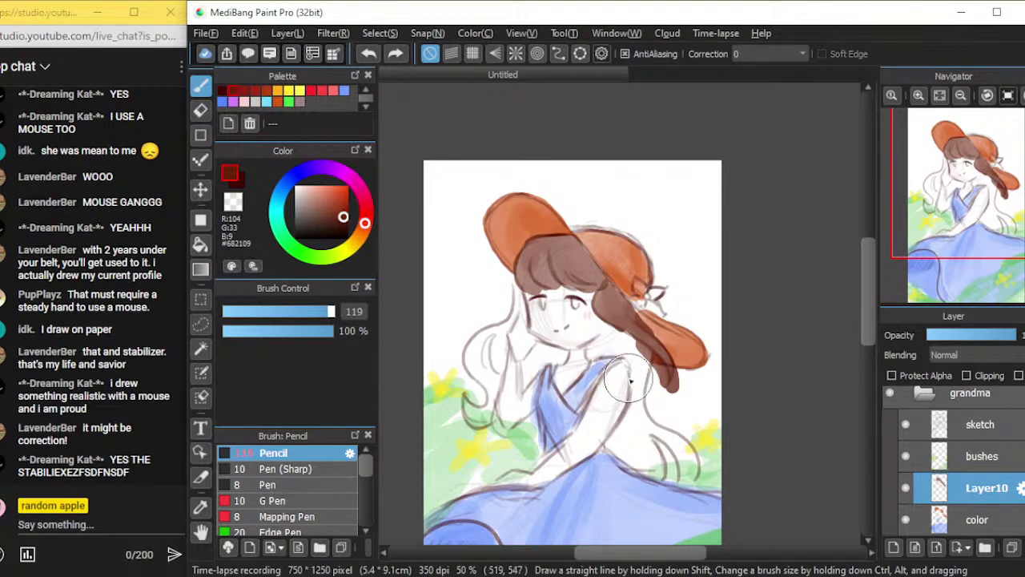
Trim the side lock with the size 29 eraser so its lower end follows the sketch and tapers to a point
key("e")
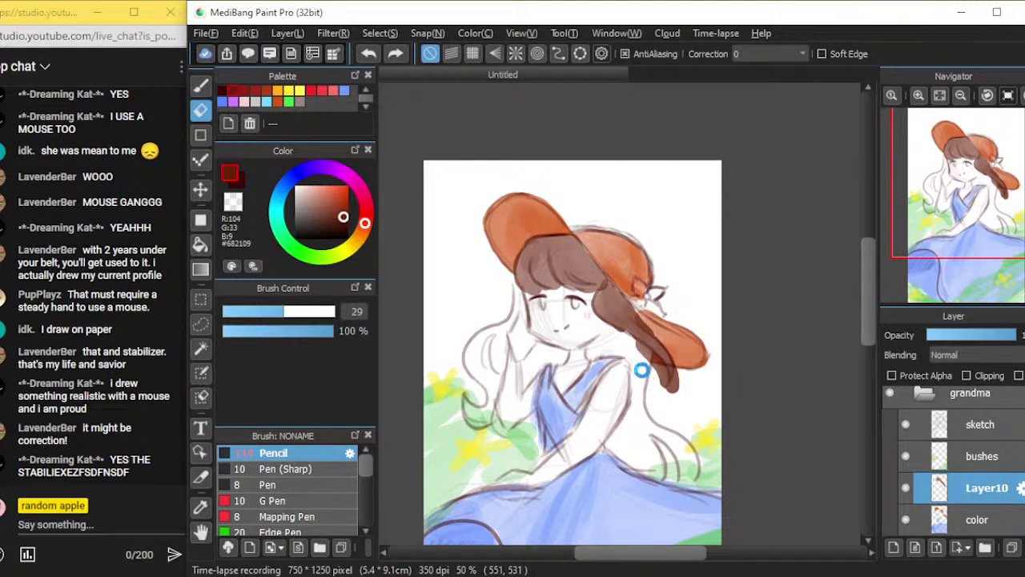
scroll(642, 371, "up", 2)
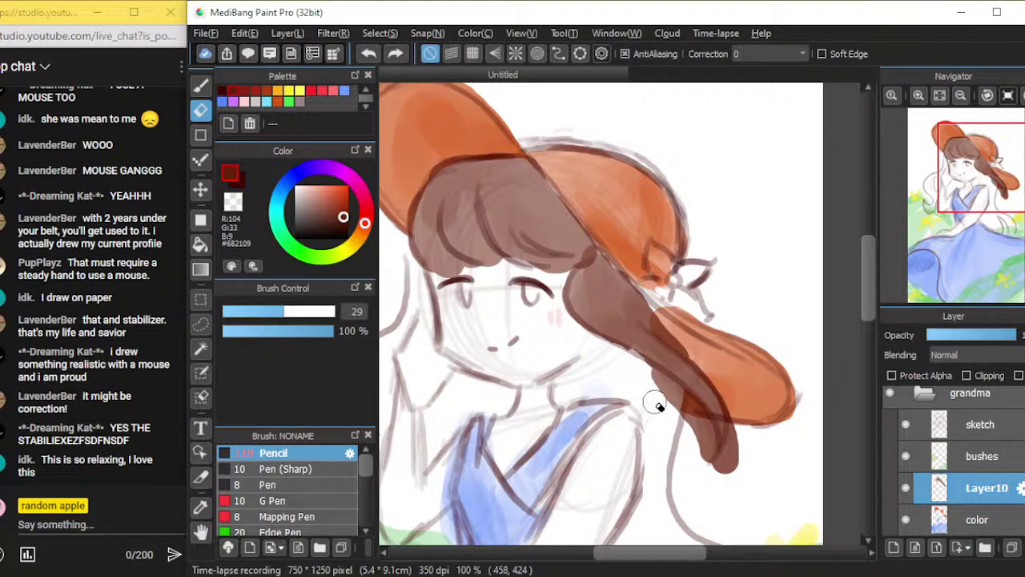
mouse_move(680, 393)
left_mouse_down()
mouse_move(716, 484)
mouse_move(735, 487)
left_mouse_up()
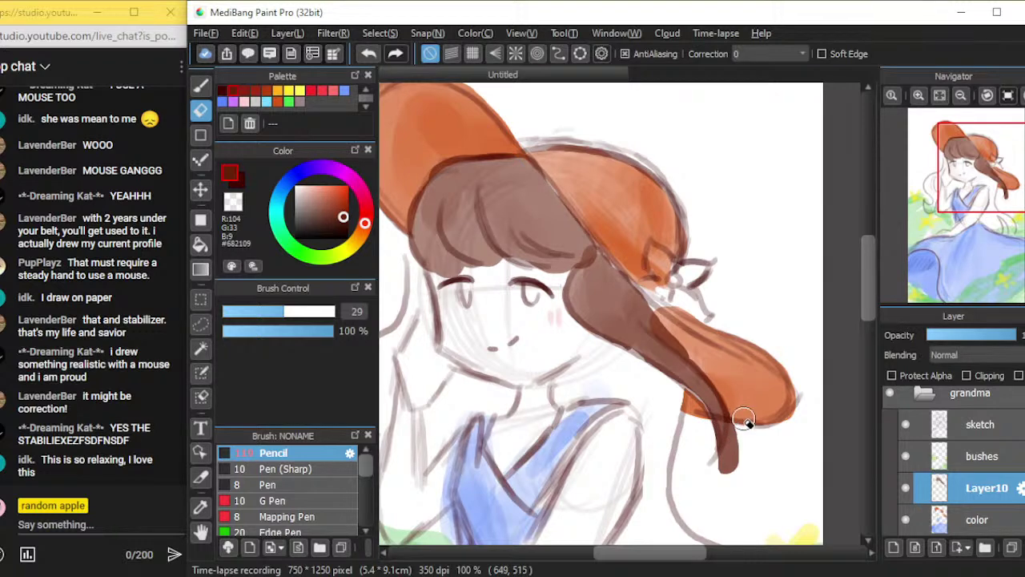
mouse_move(748, 404)
left_mouse_down()
mouse_move(743, 453)
mouse_move(739, 408)
mouse_move(730, 455)
mouse_move(742, 434)
mouse_move(743, 444)
mouse_move(744, 423)
mouse_move(720, 469)
left_mouse_up()
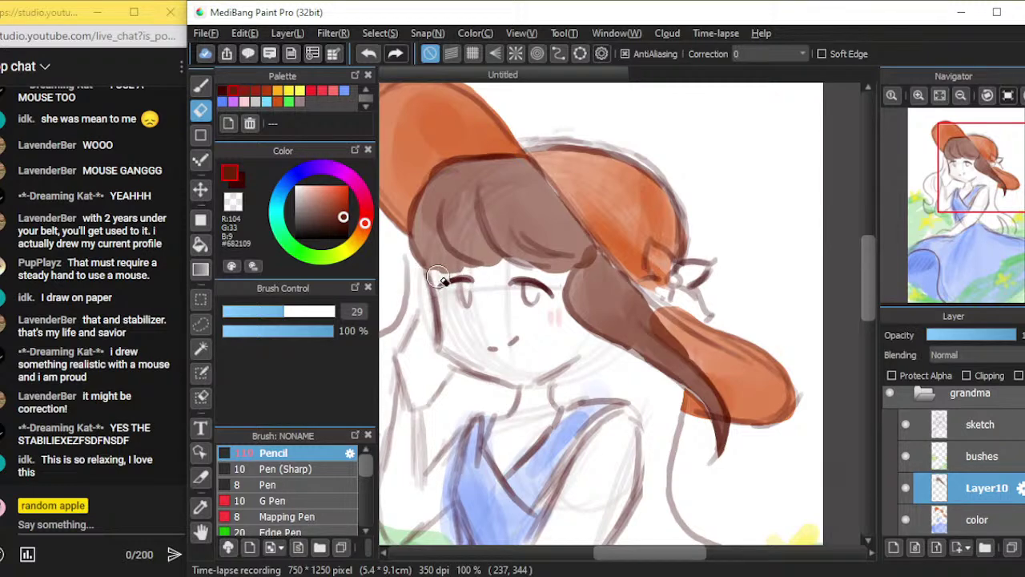
Erase the brown that spills below the bangs above the eyes, undoing the first pass along the fringe
left_click_drag(486, 270, 559, 274)
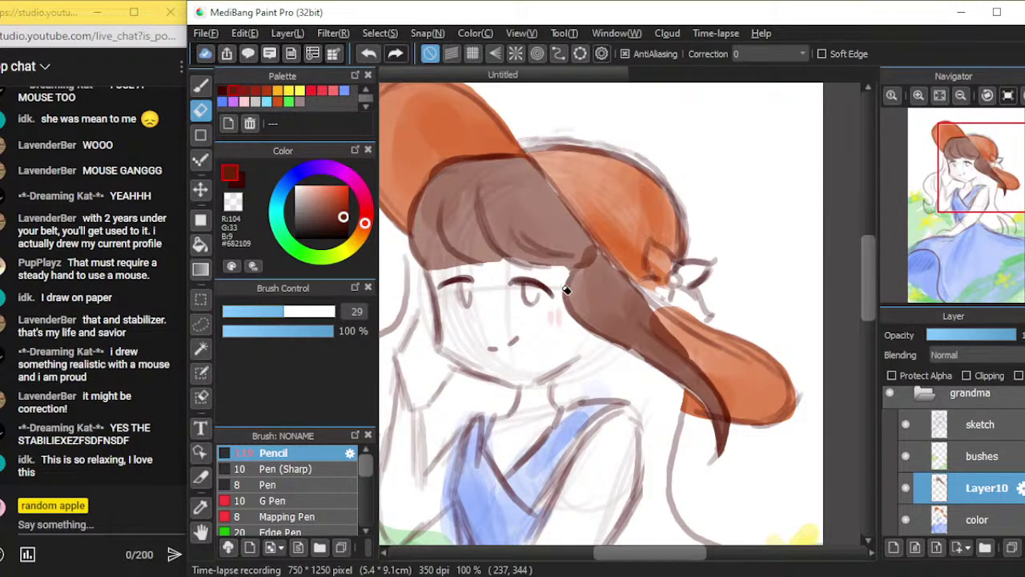
key("ctrl+z")
left_click_drag(431, 277, 479, 281)
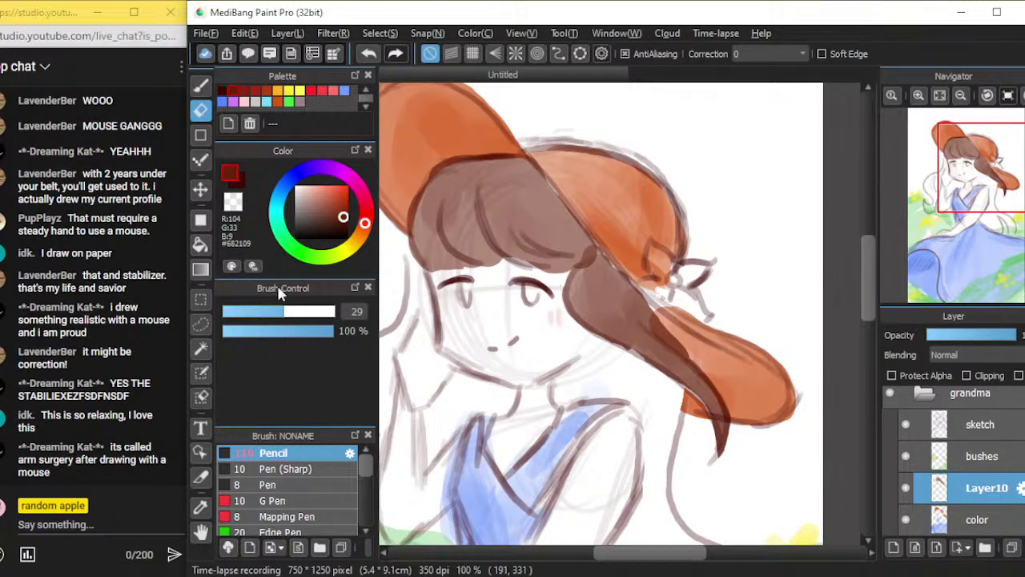
key("b")
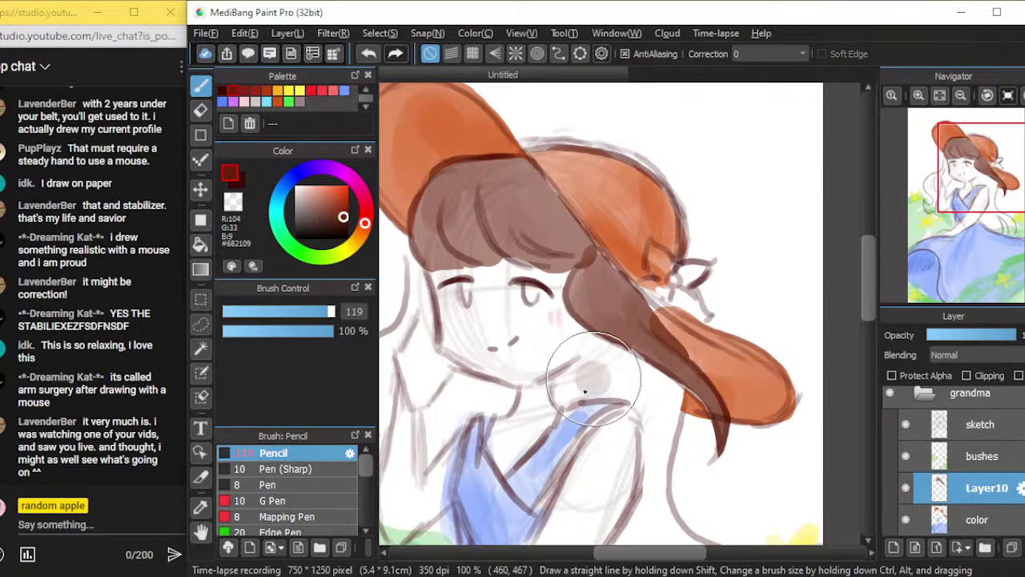
key("ctrl+z")
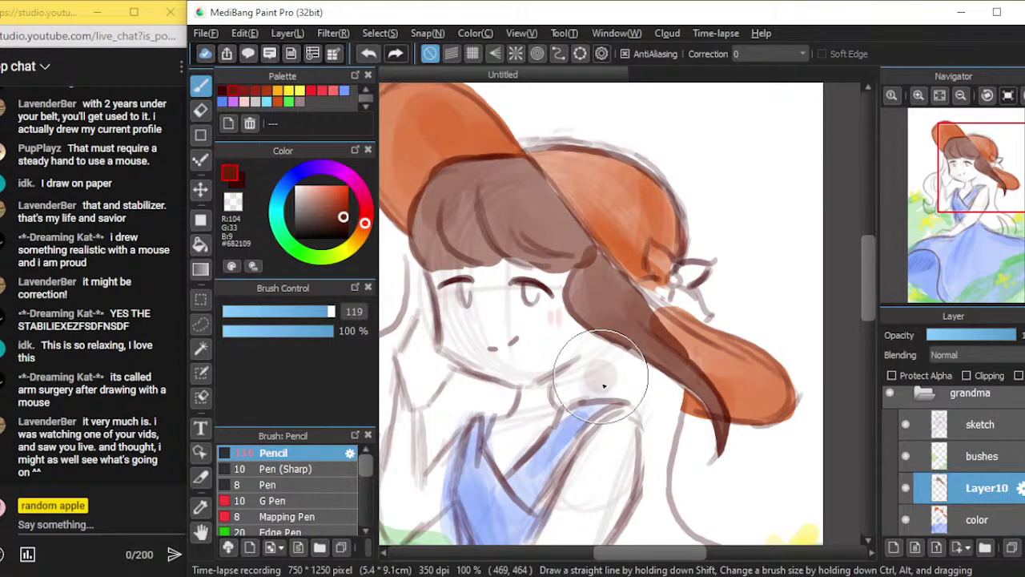
key("ctrl+z")
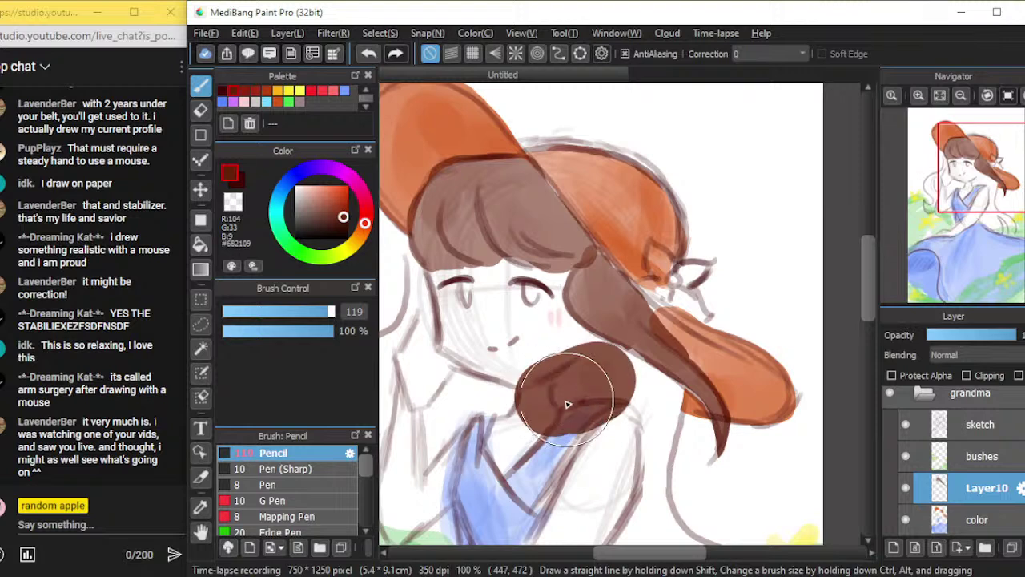
key("ctrl+z")
mouse_move(596, 382)
left_mouse_down()
mouse_move(562, 386)
mouse_move(609, 378)
mouse_move(596, 392)
mouse_move(647, 376)
mouse_move(563, 393)
left_mouse_up()
key("ctrl+z")
key("ctrl+z")
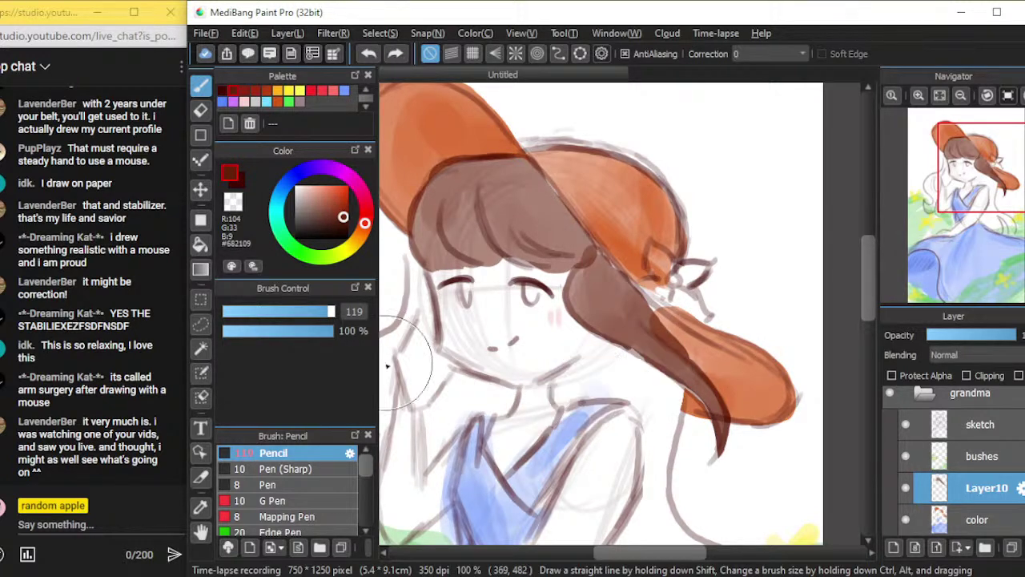
Set the pencil size to 47 and paint the hair behind the neck and down past the shoulder dark brown
left_click(305, 312)
mouse_move(563, 390)
left_mouse_down()
mouse_move(596, 377)
mouse_move(574, 377)
mouse_move(603, 359)
mouse_move(594, 373)
mouse_move(610, 382)
mouse_move(579, 394)
mouse_move(627, 382)
mouse_move(609, 365)
mouse_move(654, 379)
mouse_move(661, 430)
mouse_move(677, 394)
mouse_move(656, 443)
mouse_move(654, 400)
mouse_move(652, 419)
mouse_move(643, 407)
mouse_move(655, 428)
mouse_move(665, 426)
mouse_move(667, 502)
mouse_move(658, 447)
mouse_move(649, 532)
mouse_move(657, 437)
mouse_move(661, 533)
left_mouse_up()
key("ctrl+z")
mouse_move(872, 309)
left_mouse_down()
mouse_move(870, 374)
mouse_move(864, 347)
left_mouse_up()
mouse_move(677, 314)
left_mouse_down()
mouse_move(684, 362)
mouse_move(671, 312)
mouse_move(647, 307)
mouse_move(606, 356)
mouse_move(633, 342)
mouse_move(623, 364)
mouse_move(650, 348)
mouse_move(669, 393)
mouse_move(667, 351)
mouse_move(693, 420)
left_mouse_up()
key("ctrl+z")
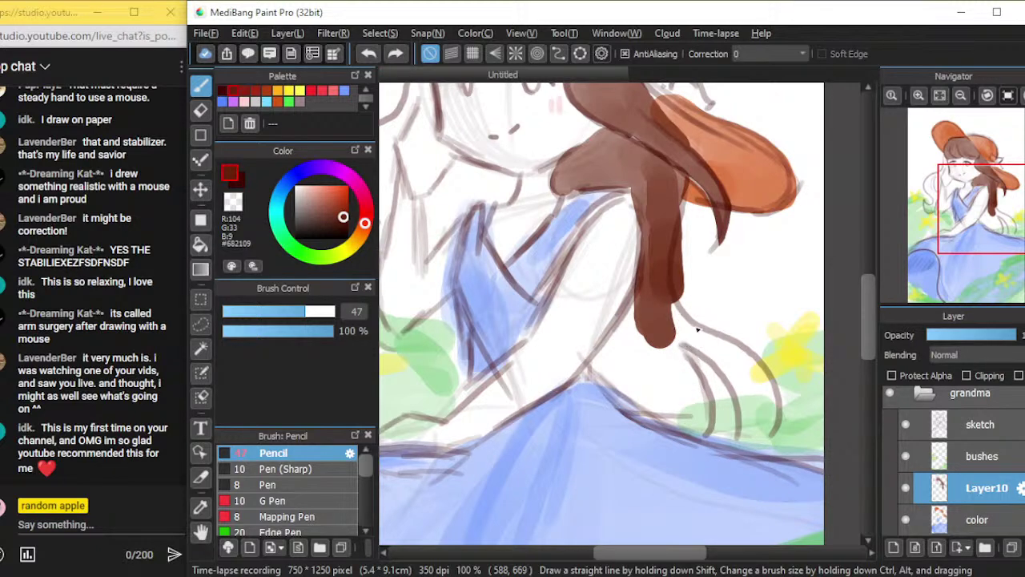
Erase the excess brown from the outer edge and lower end of the hair strand behind the arm
key("e")
mouse_move(687, 305)
left_mouse_down()
mouse_move(662, 335)
mouse_move(641, 338)
mouse_move(674, 287)
mouse_move(677, 300)
mouse_move(686, 261)
left_mouse_up()
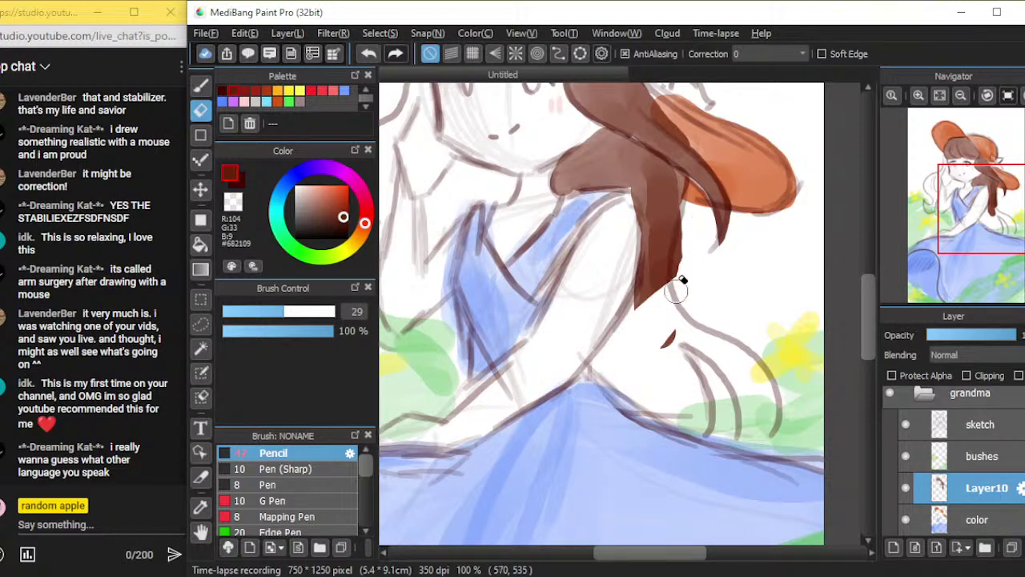
left_click_drag(686, 219, 683, 268)
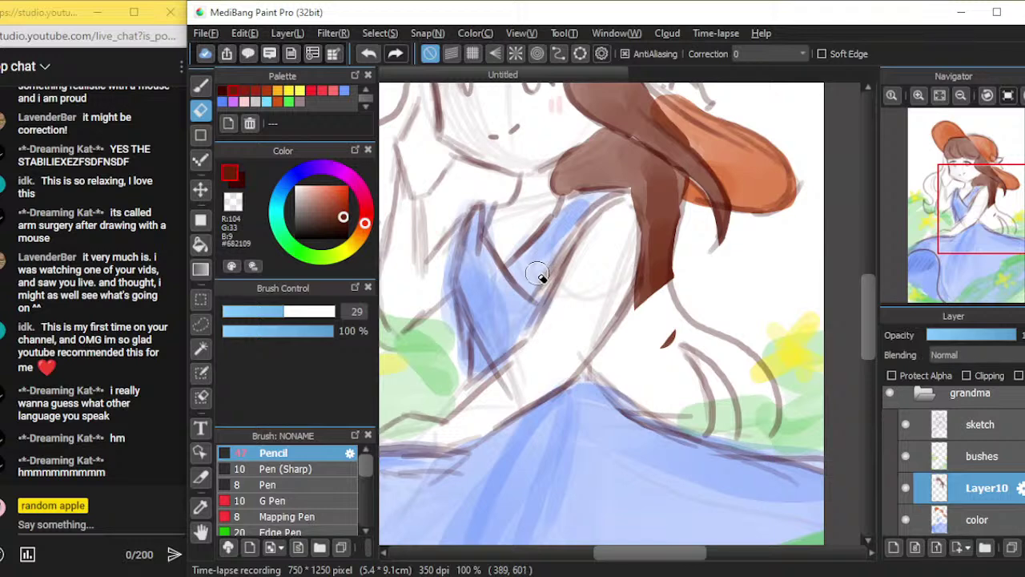
mouse_move(624, 271)
left_mouse_down()
mouse_move(649, 298)
mouse_move(632, 280)
mouse_move(685, 281)
mouse_move(636, 297)
mouse_move(628, 260)
mouse_move(686, 263)
mouse_move(667, 280)
mouse_move(633, 271)
mouse_move(630, 240)
left_mouse_up()
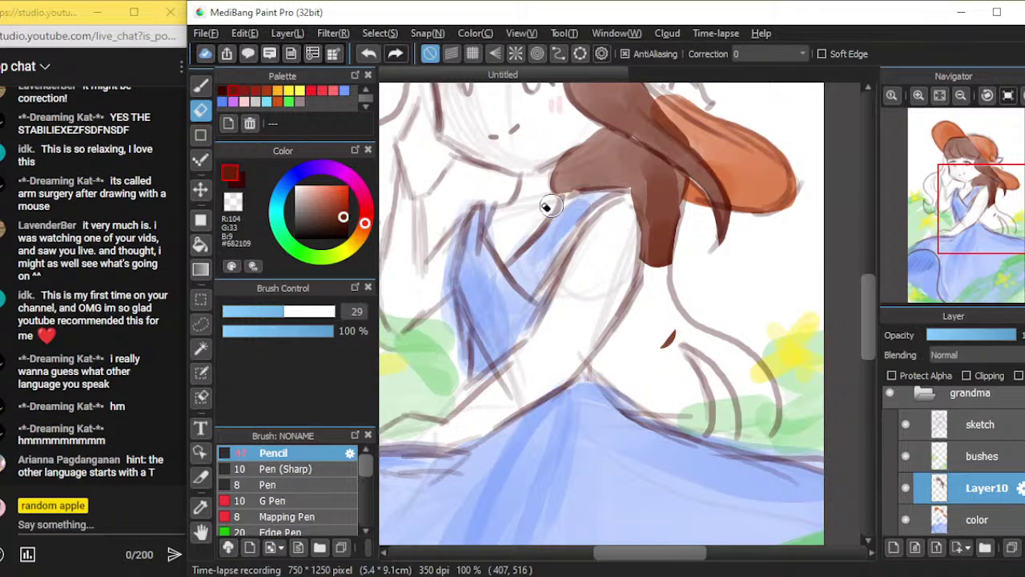
Erase the brown overlapping the shoulder and upper arm, round off the strand's tip, and remove the stray brown fleck below it
left_click_drag(553, 205, 615, 197)
left_click_drag(626, 197, 643, 247)
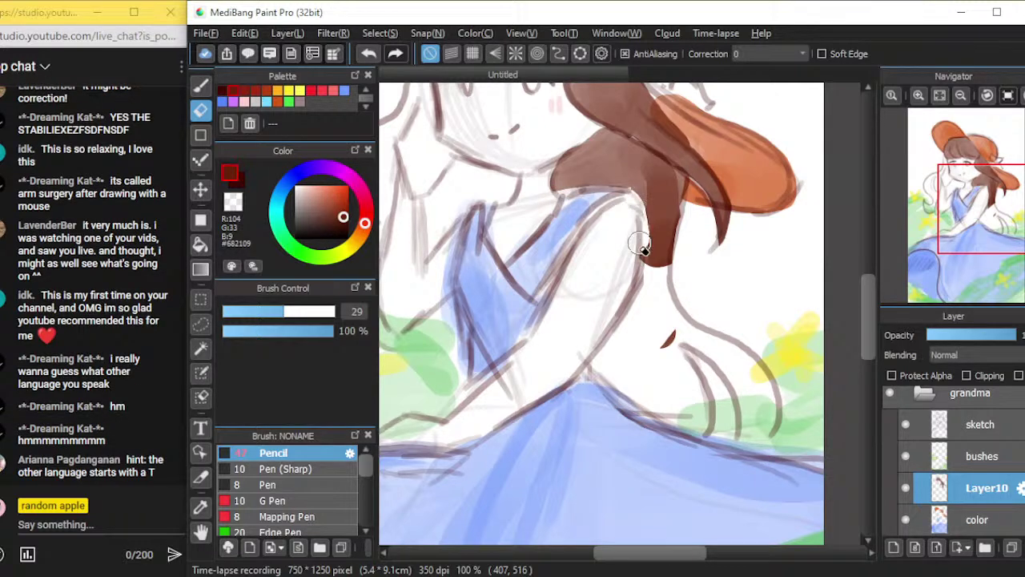
key("ctrl+z")
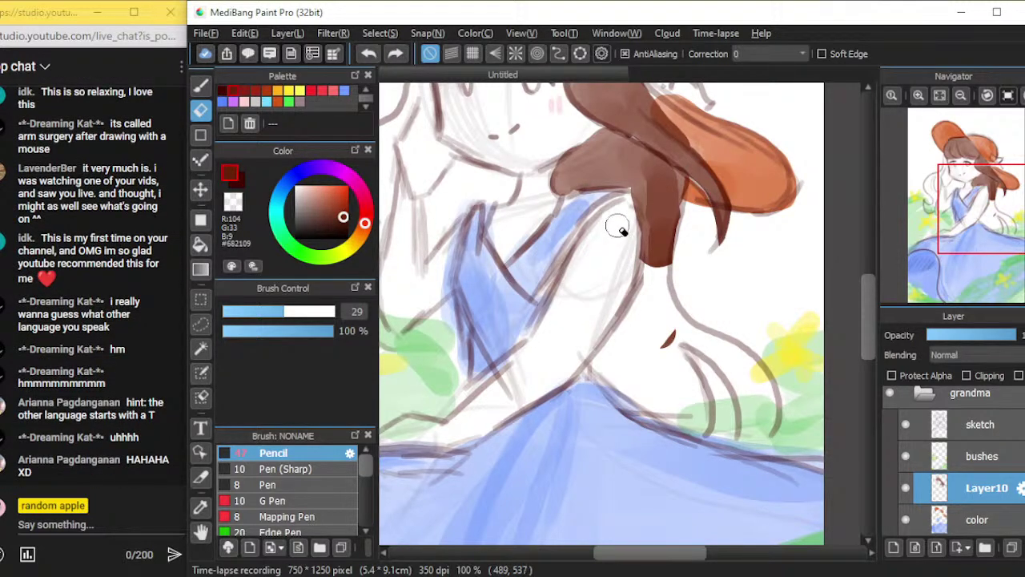
left_click_drag(627, 200, 638, 274)
mouse_move(618, 192)
left_mouse_down()
mouse_move(638, 265)
mouse_move(599, 199)
mouse_move(565, 196)
left_mouse_up()
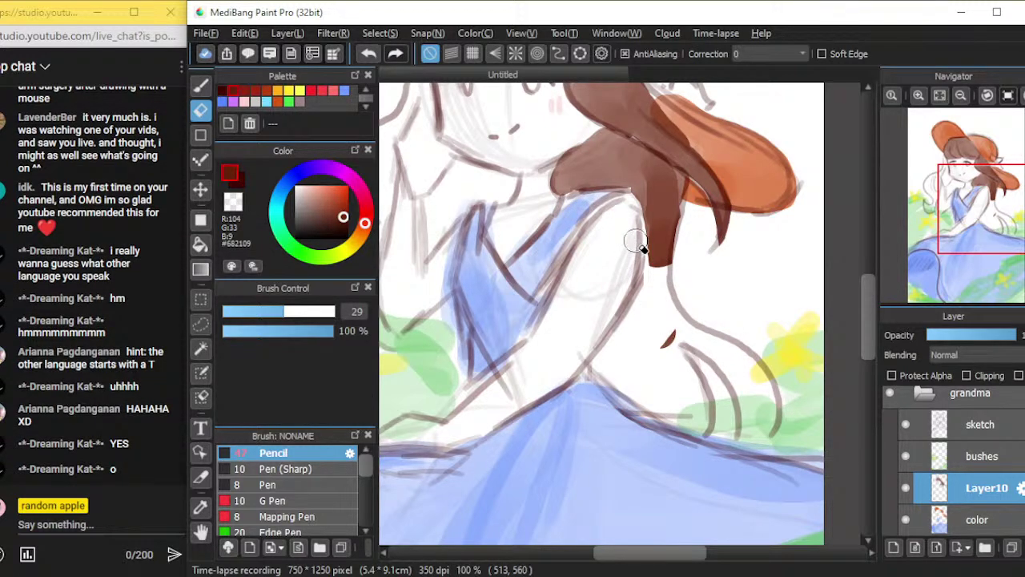
mouse_move(670, 268)
left_mouse_down()
mouse_move(662, 253)
mouse_move(676, 258)
mouse_move(677, 229)
mouse_move(667, 265)
left_mouse_up()
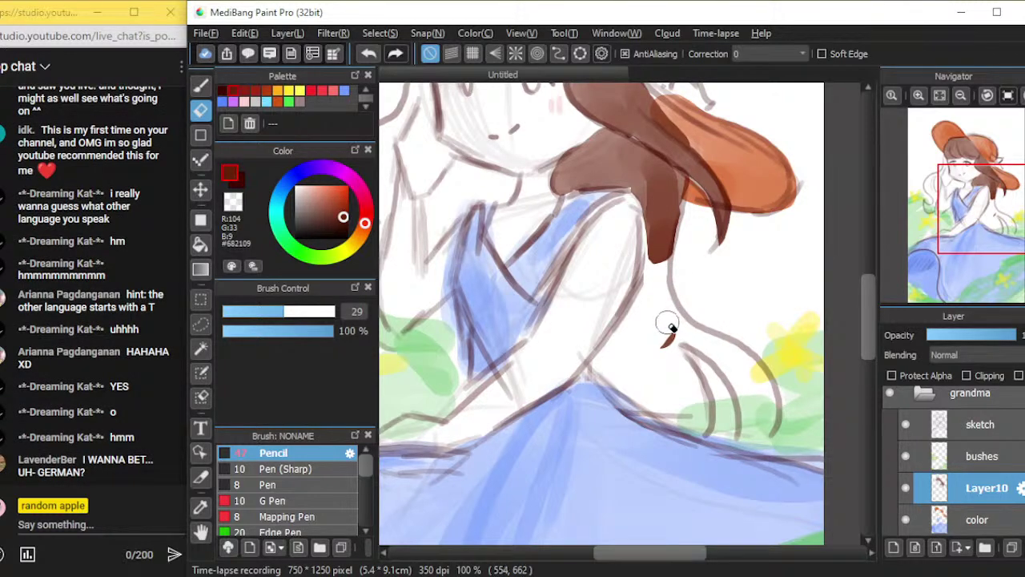
mouse_move(673, 325)
left_mouse_down()
mouse_move(674, 342)
mouse_move(696, 330)
left_mouse_up()
Paint the wide lower section of hair behind the waist dark brown down to the skirt with the size 47 pencil
left_click(201, 84)
mouse_move(656, 293)
left_mouse_down()
mouse_move(638, 343)
mouse_move(624, 346)
mouse_move(631, 335)
mouse_move(617, 366)
mouse_move(652, 297)
mouse_move(614, 361)
mouse_move(668, 407)
mouse_move(677, 328)
mouse_move(707, 400)
mouse_move(710, 377)
mouse_move(668, 323)
mouse_move(660, 291)
mouse_move(710, 337)
mouse_move(762, 417)
mouse_move(692, 373)
mouse_move(678, 407)
mouse_move(750, 431)
mouse_move(716, 430)
mouse_move(766, 440)
mouse_move(622, 389)
mouse_move(612, 360)
mouse_move(617, 380)
mouse_move(692, 422)
mouse_move(756, 443)
mouse_move(773, 430)
left_mouse_up()
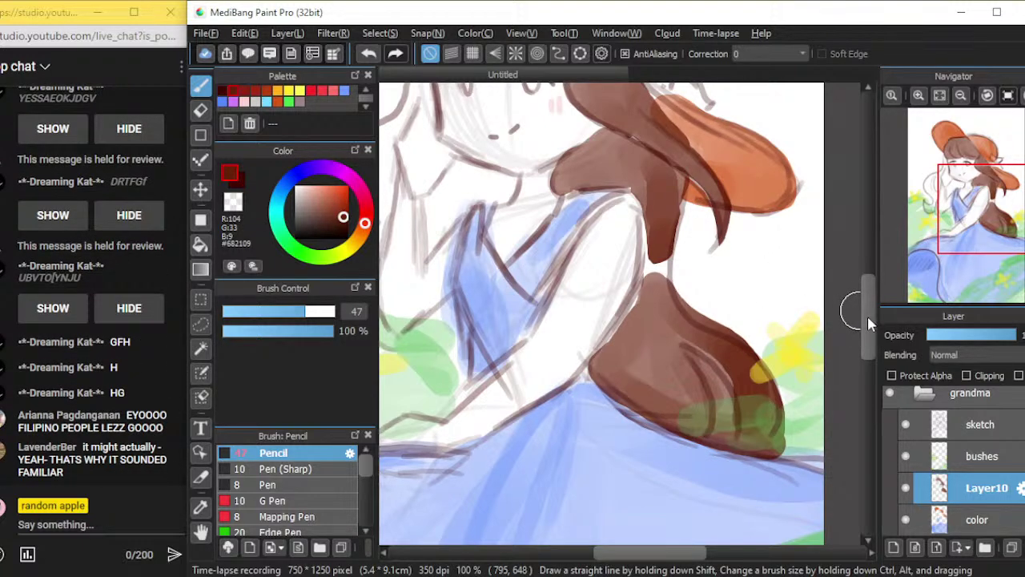
Paint the long hair strand beside the raised hand dark brown from the temple down to its curled tip
left_click_drag(868, 310, 868, 300)
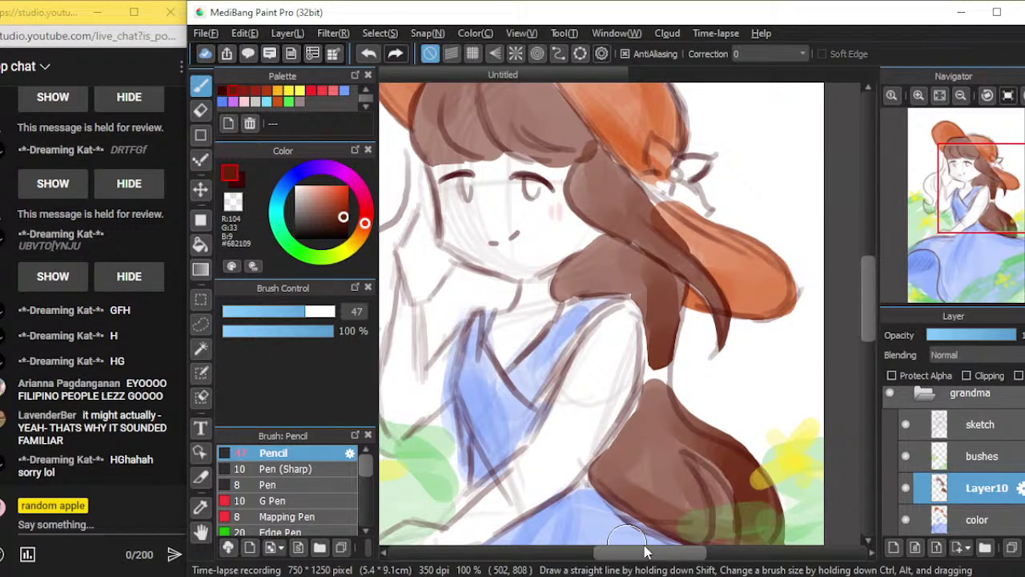
left_click_drag(646, 555, 618, 556)
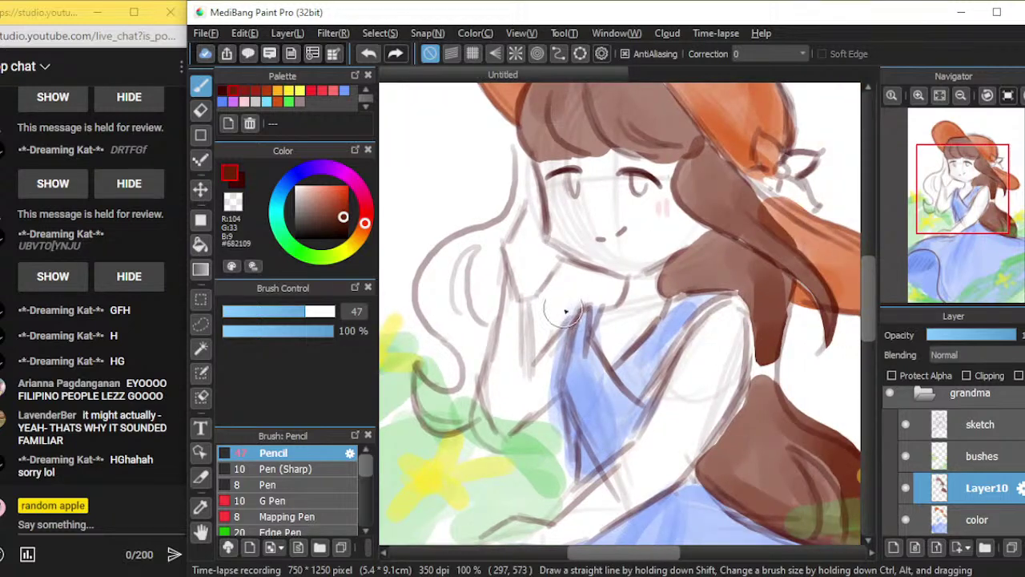
mouse_move(523, 189)
left_mouse_down()
mouse_move(518, 149)
mouse_move(528, 216)
mouse_move(512, 154)
mouse_move(524, 183)
mouse_move(501, 247)
mouse_move(518, 215)
mouse_move(454, 258)
mouse_move(487, 239)
mouse_move(459, 247)
mouse_move(437, 274)
mouse_move(460, 247)
mouse_move(444, 254)
mouse_move(424, 281)
mouse_move(458, 341)
mouse_move(440, 278)
mouse_move(463, 348)
mouse_move(462, 258)
mouse_move(476, 349)
mouse_move(487, 270)
mouse_move(473, 388)
mouse_move(471, 373)
mouse_move(461, 403)
mouse_move(438, 401)
mouse_move(422, 378)
mouse_move(437, 409)
mouse_move(472, 399)
mouse_move(429, 408)
mouse_move(419, 384)
mouse_move(427, 401)
mouse_move(460, 421)
mouse_move(472, 405)
mouse_move(498, 432)
mouse_move(481, 400)
mouse_move(514, 447)
left_mouse_up()
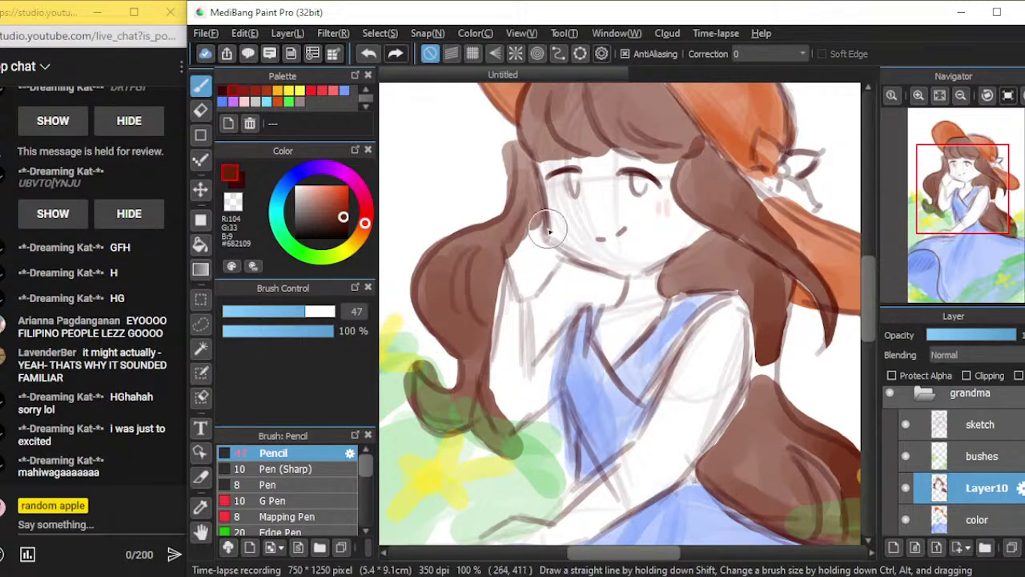
mouse_move(550, 300)
left_mouse_down()
mouse_move(505, 274)
mouse_move(496, 330)
mouse_move(502, 349)
mouse_move(512, 325)
mouse_move(535, 339)
mouse_move(552, 301)
left_mouse_up()
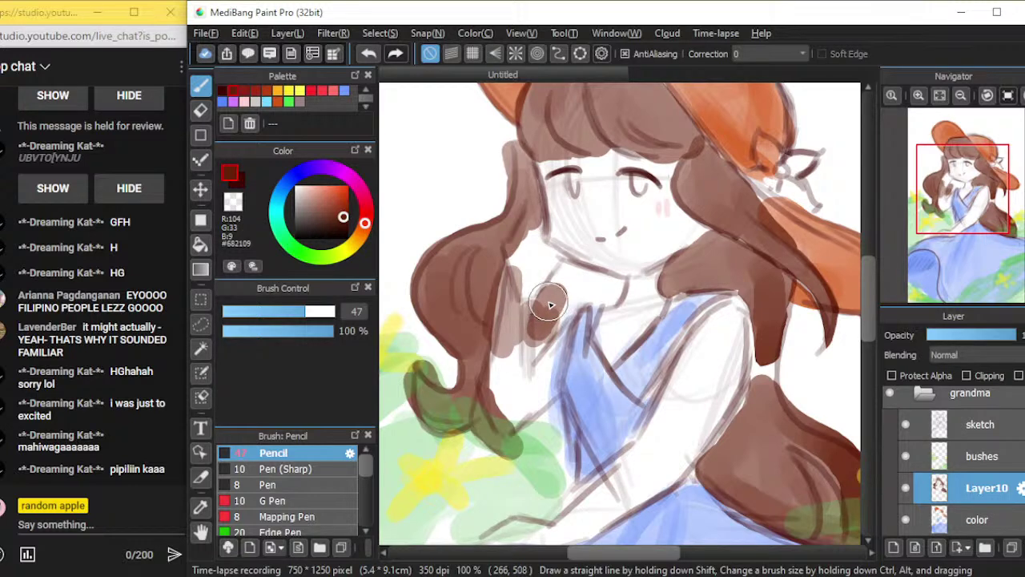
key("ctrl+z")
key("ctrl+z")
key("ctrl+z")
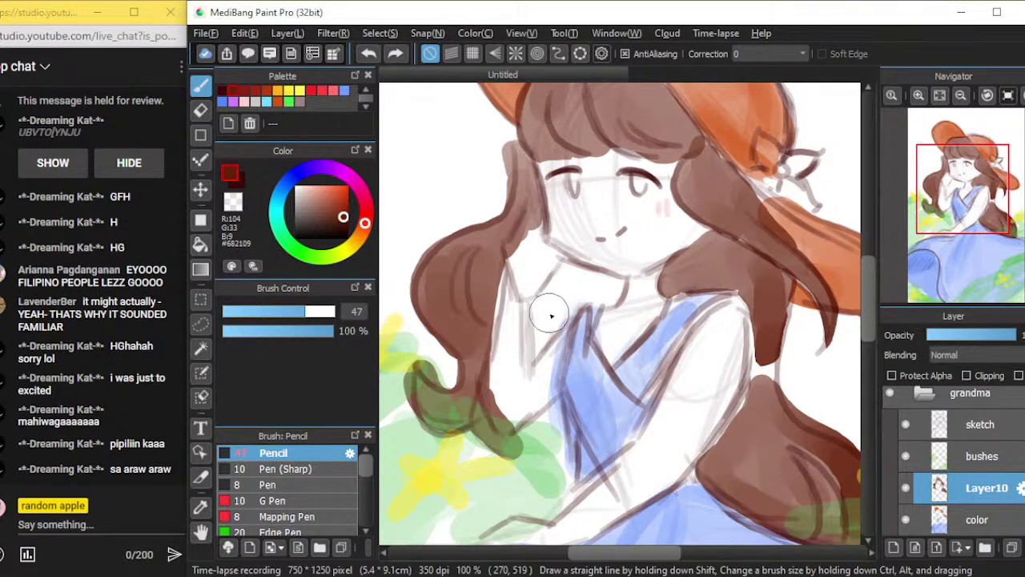
Paint the hair between the forearm and the neck dark brown, and erase the brown overlapping the hand beside the cheek
mouse_move(546, 311)
left_mouse_down()
mouse_move(563, 278)
mouse_move(583, 283)
mouse_move(556, 276)
mouse_move(587, 286)
mouse_move(572, 295)
mouse_move(604, 290)
mouse_move(578, 297)
mouse_move(615, 287)
mouse_move(586, 297)
mouse_move(581, 273)
left_mouse_up()
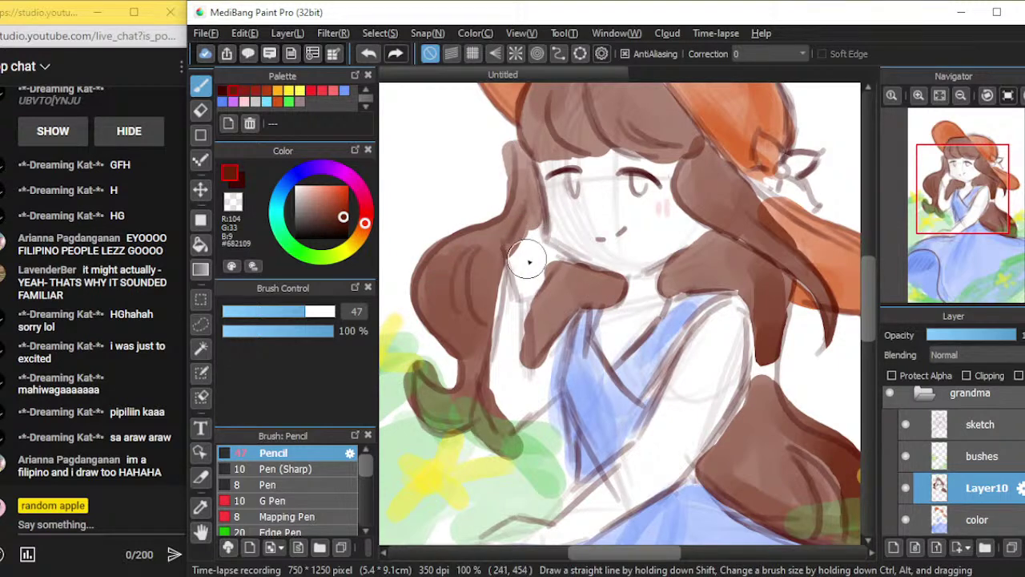
key("e")
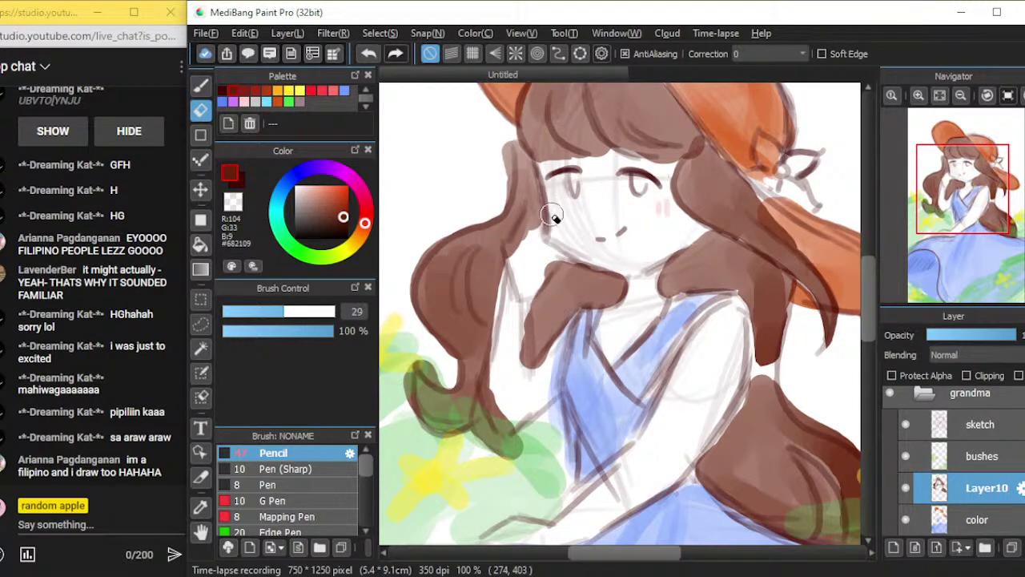
left_click_drag(554, 170, 519, 255)
left_click_drag(554, 172, 516, 246)
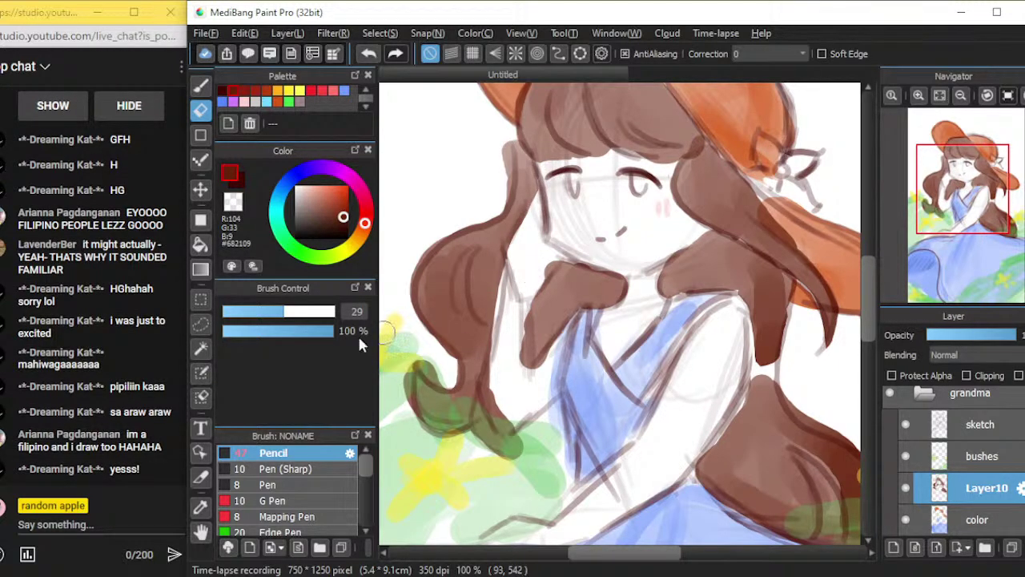
scroll(161, 208, "up", 4)
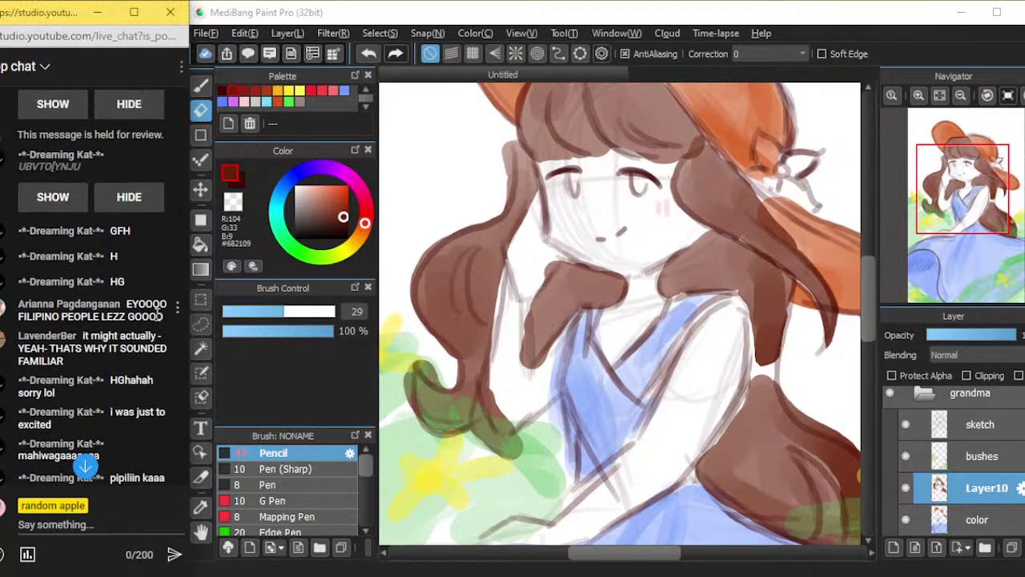
scroll(156, 237, "up", 1)
scroll(168, 224, "down", 5)
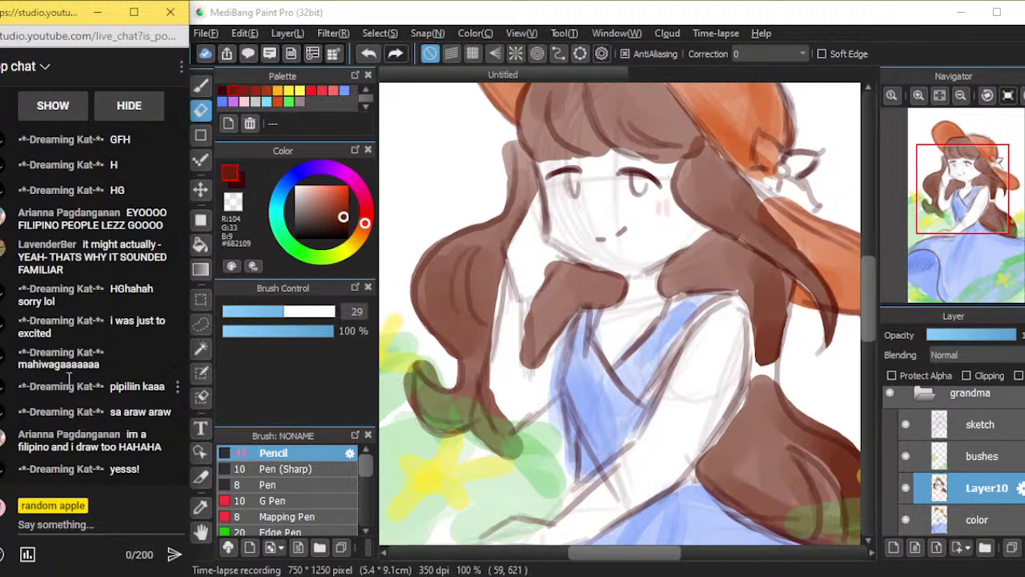
scroll(80, 284, "up", 5)
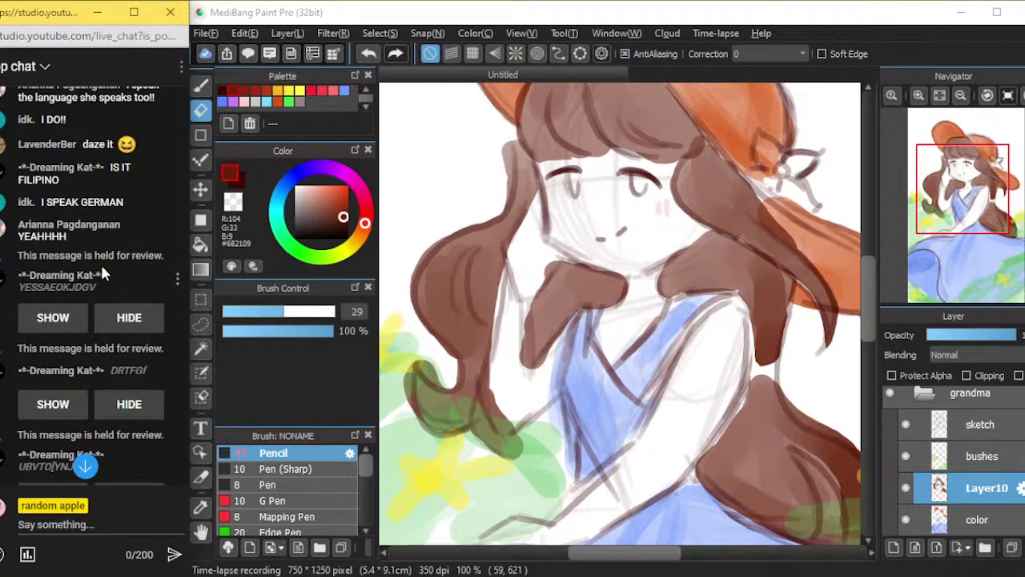
scroll(95, 283, "down", 5)
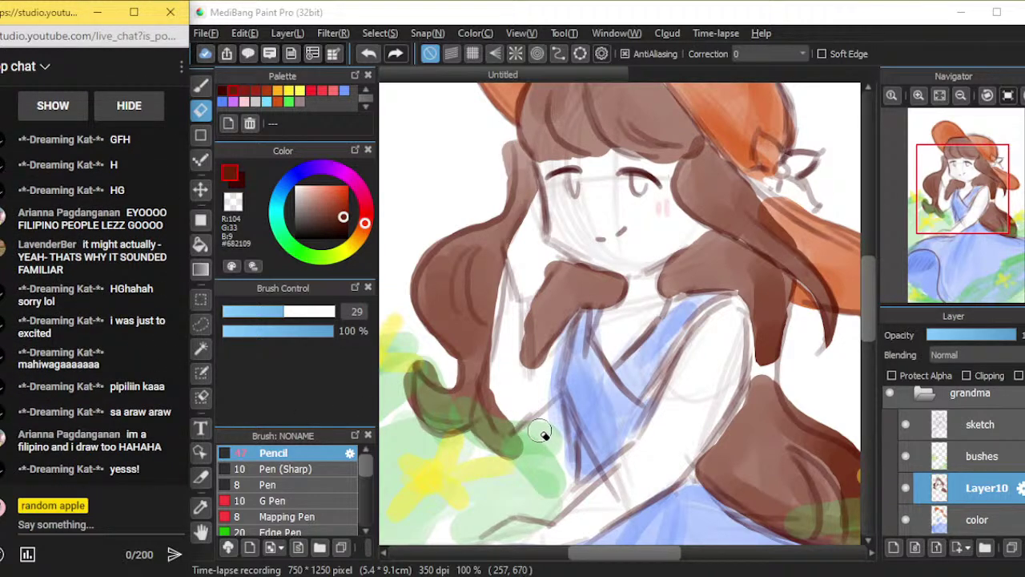
Erase the excess brown around the hair under the chin where it spills onto the wrist, forearm and jaw
left_click_drag(515, 279, 513, 340)
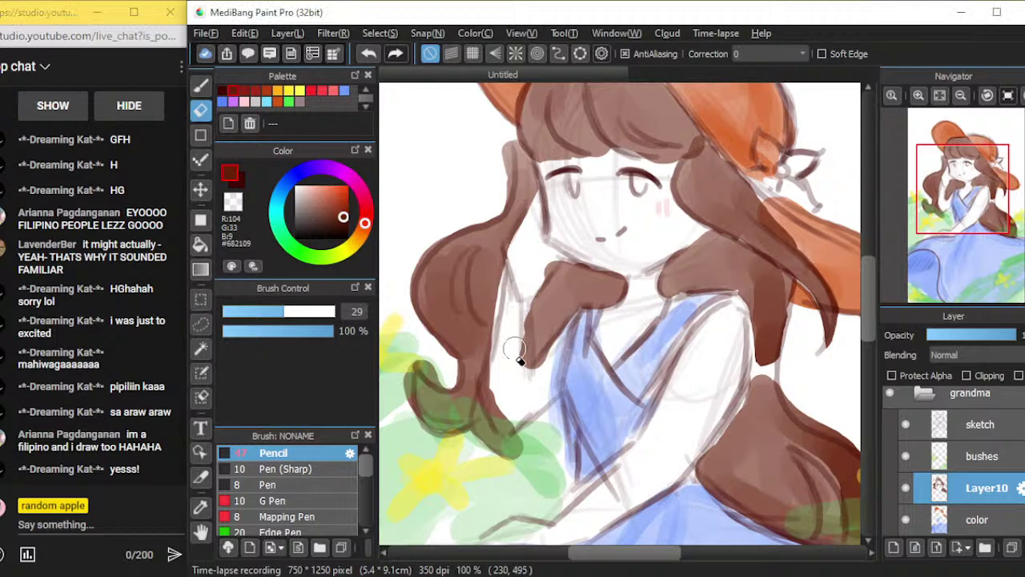
left_click_drag(517, 287, 522, 409)
left_click_drag(517, 315, 523, 410)
left_click_drag(551, 255, 557, 254)
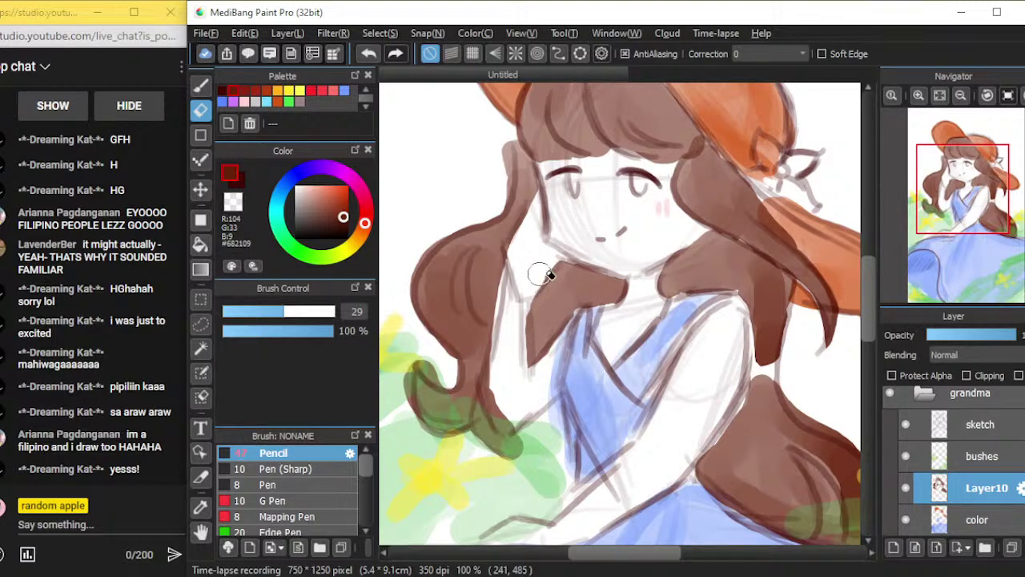
Erase the brown overlapping the raised forearm and elbow so the long strand ends at the arm's outline
mouse_move(496, 412)
left_mouse_down()
mouse_move(500, 347)
mouse_move(501, 423)
left_mouse_up()
left_click_drag(499, 336, 484, 418)
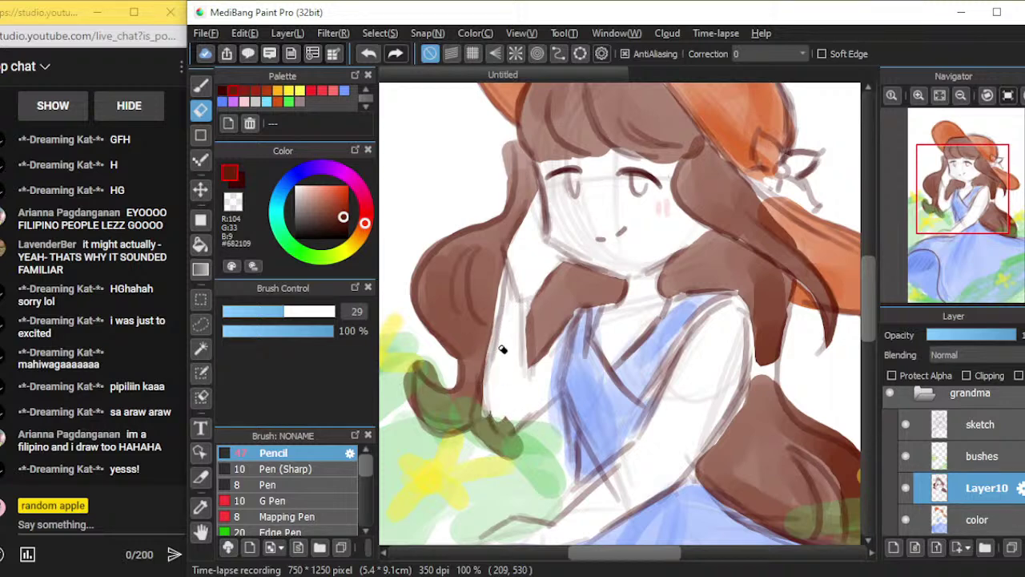
mouse_move(495, 346)
left_mouse_down()
mouse_move(491, 413)
mouse_move(505, 431)
mouse_move(491, 351)
mouse_move(481, 395)
mouse_move(503, 418)
left_mouse_up()
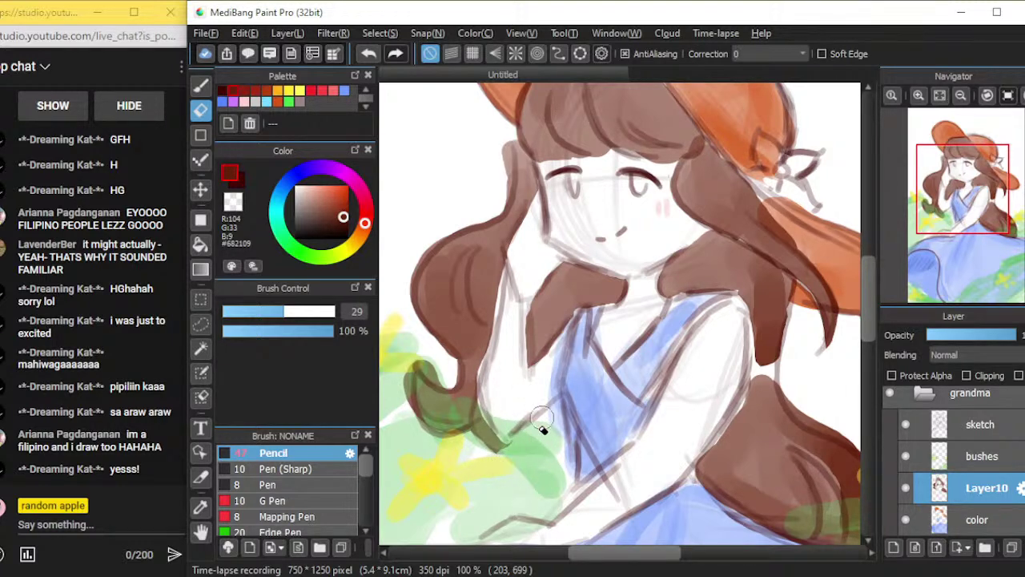
Erase the excess brown from the outer edge of the long strand beside the temple
key("ctrl+minus")
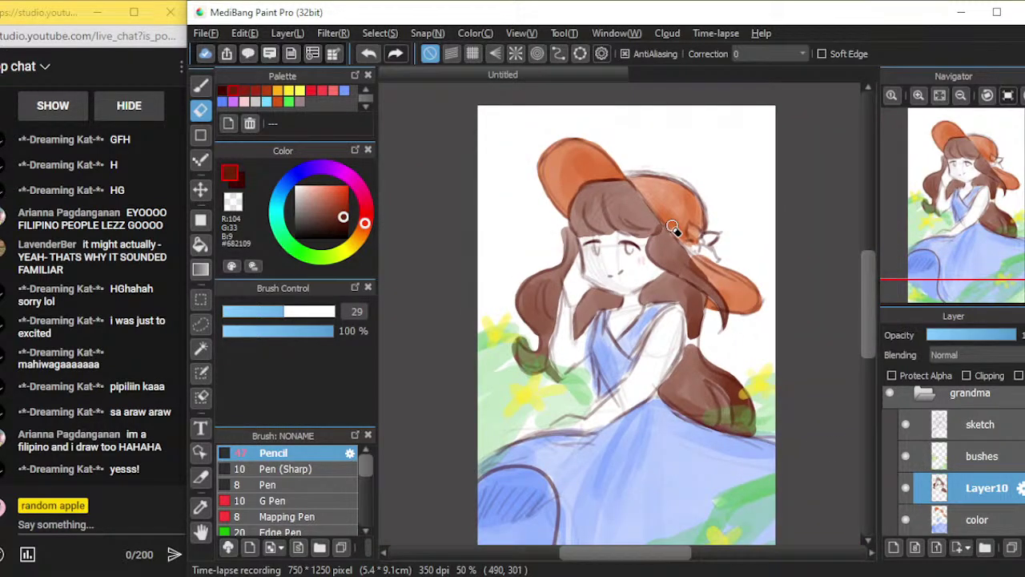
key("ctrl+plus")
key("ctrl+plus")
mouse_move(505, 131)
left_mouse_down()
mouse_move(500, 189)
mouse_move(503, 168)
left_mouse_up()
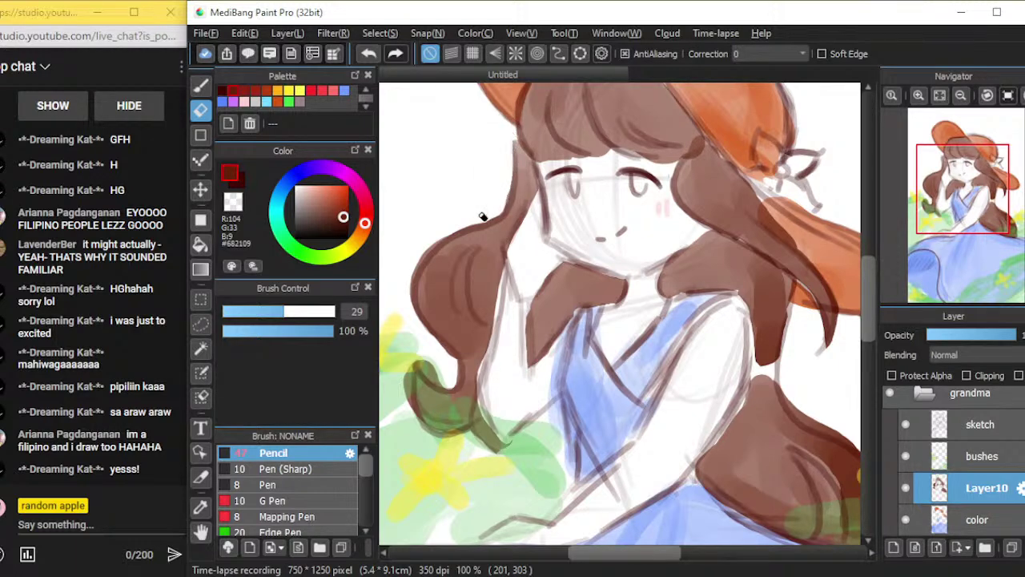
Set the pencil opacity to 40% and paint brown across the gap between the shoulder strand and the lower hair, darkening the lower section's upper end
scroll(482, 216, "down", 2)
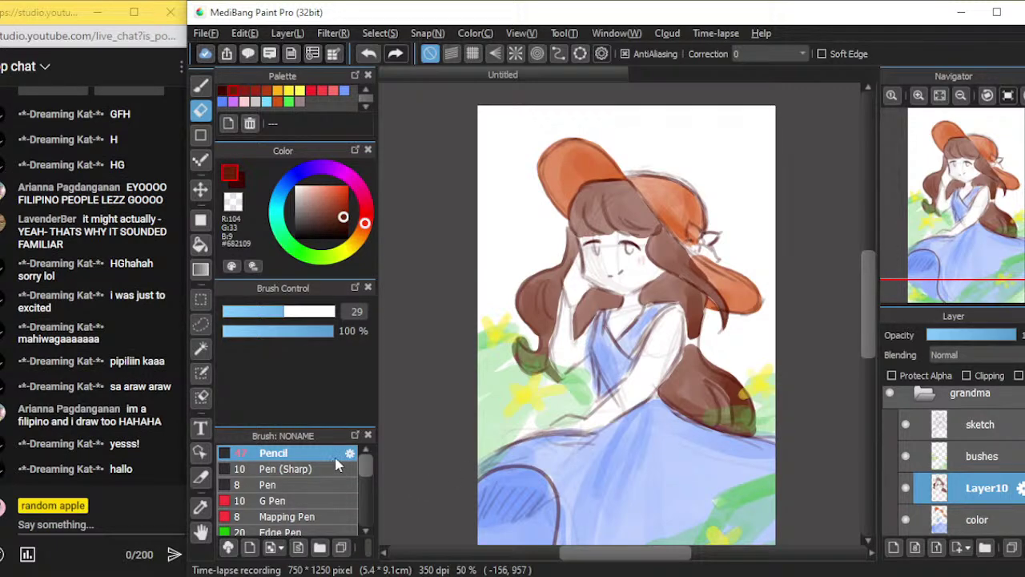
scroll(485, 458, "up", 2)
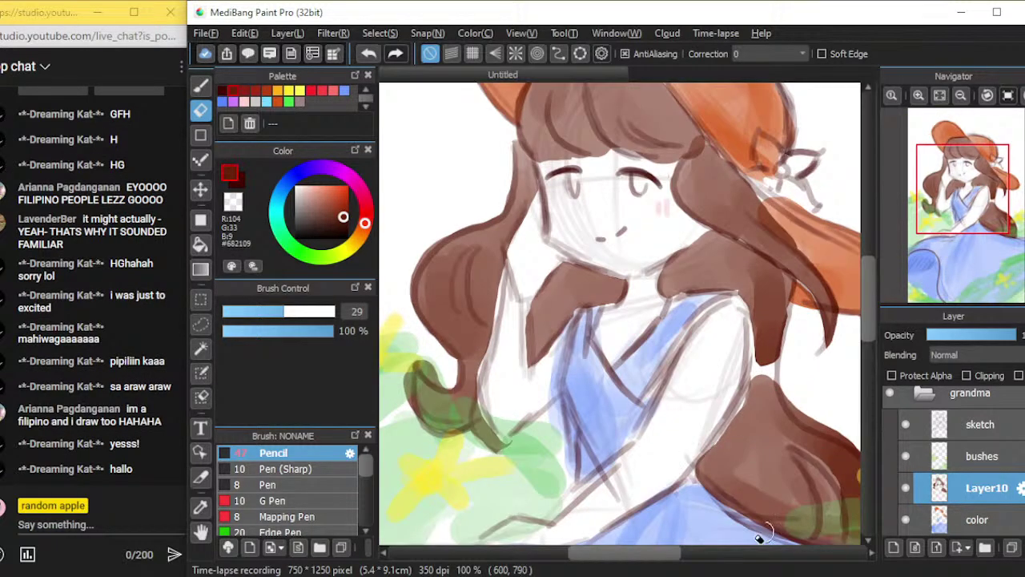
left_click_drag(635, 558, 669, 553)
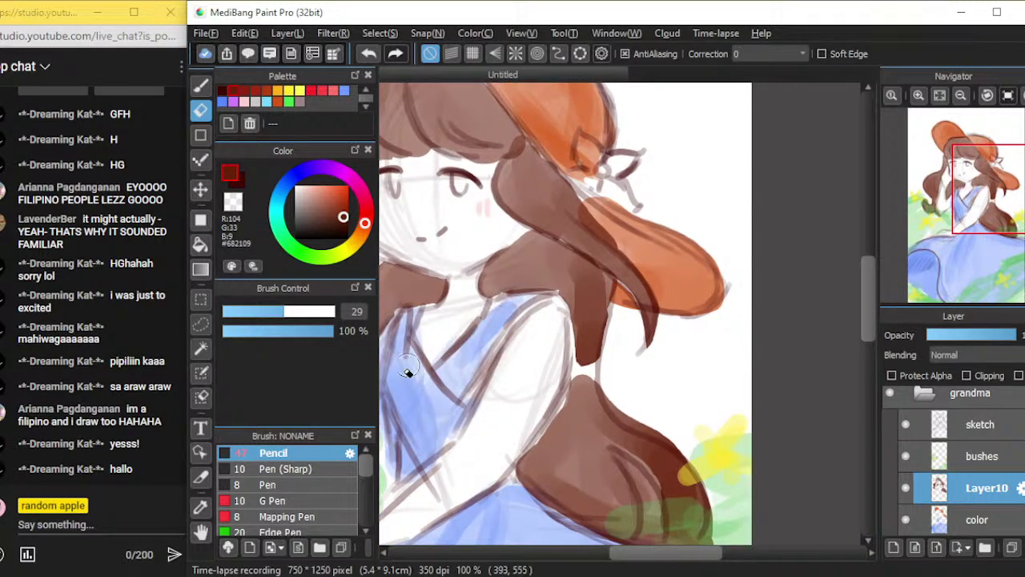
key("b")
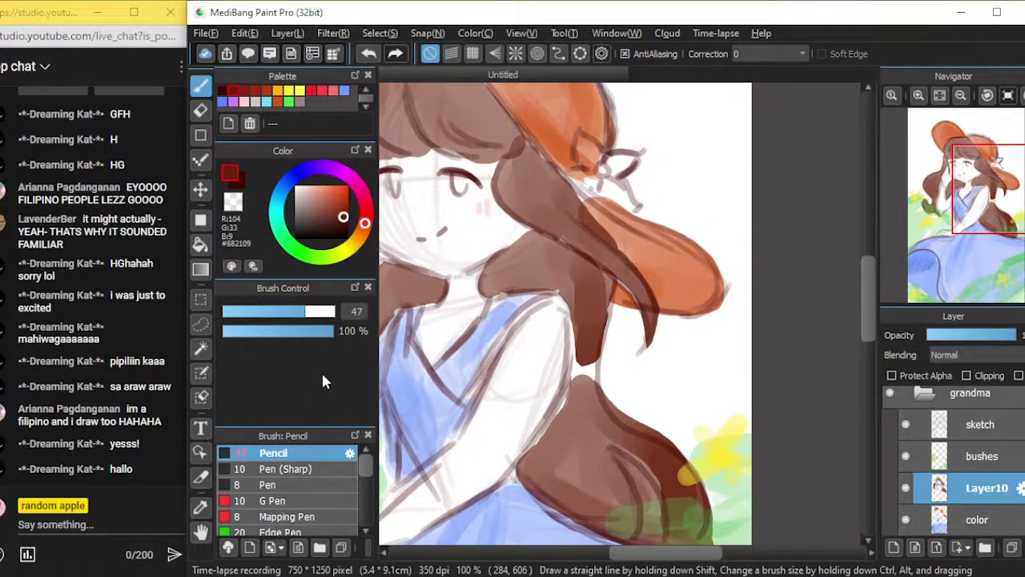
left_click(268, 330)
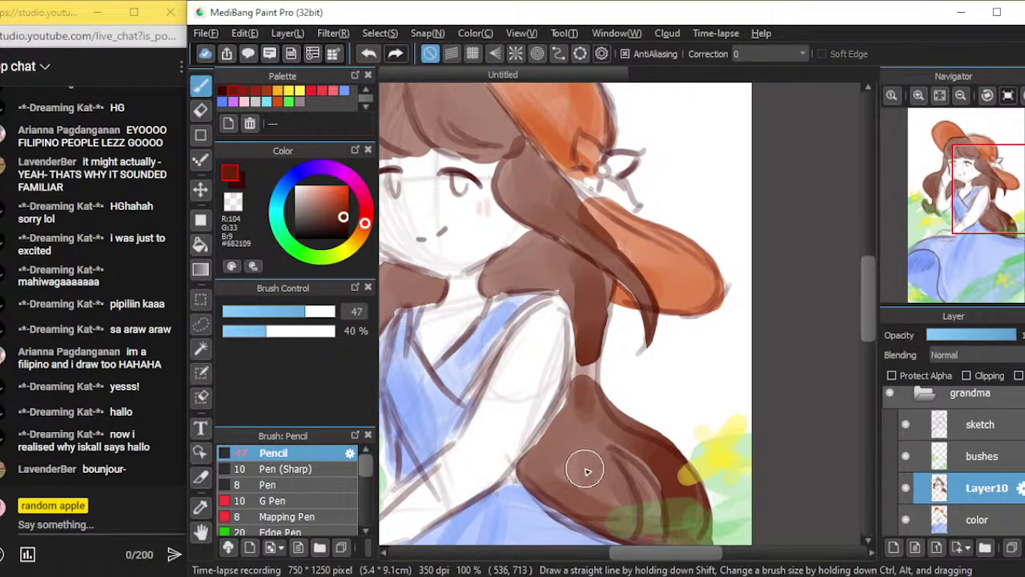
left_click_drag(607, 445, 585, 416)
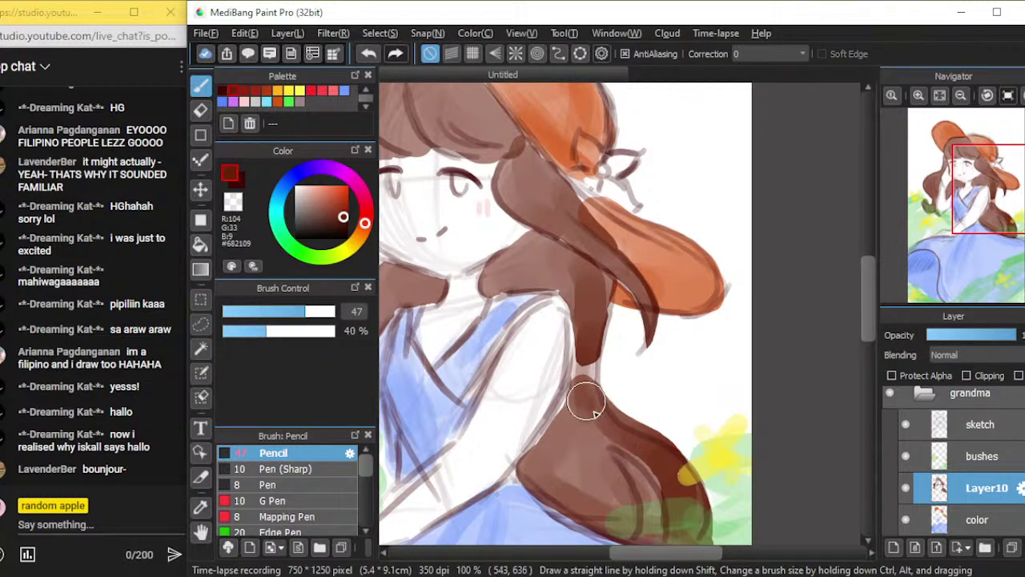
Shade the lower hair section beside the arm with brown strokes at 40% opacity down towards the skirt
left_click_drag(597, 422, 581, 464)
left_click_drag(574, 416, 567, 482)
left_click_drag(572, 394, 549, 454)
left_click_drag(570, 403, 540, 458)
mouse_move(575, 388)
left_mouse_down()
mouse_move(547, 450)
mouse_move(549, 422)
left_mouse_up()
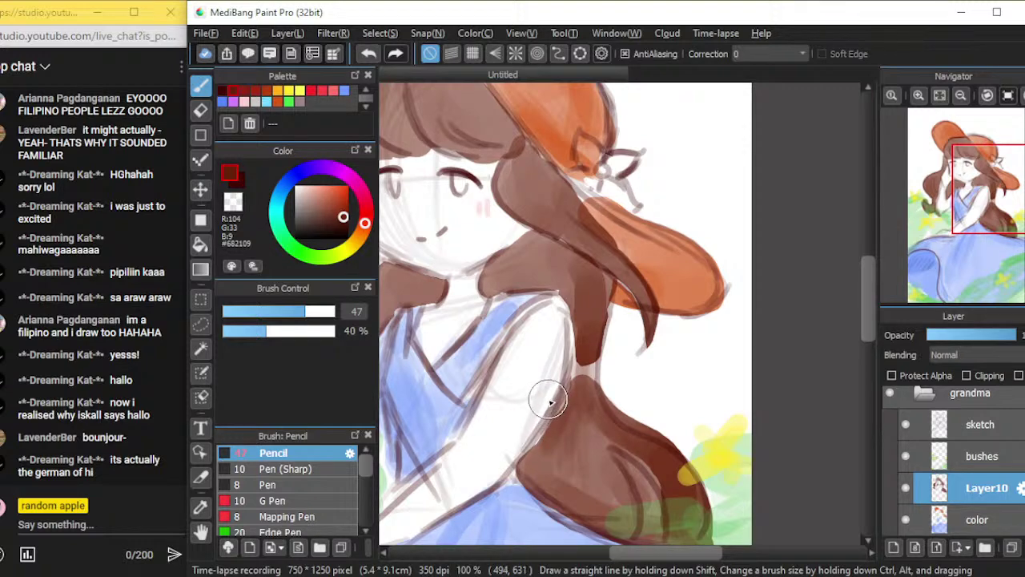
mouse_move(575, 385)
left_mouse_down()
mouse_move(533, 473)
mouse_move(518, 479)
mouse_move(536, 501)
left_mouse_up()
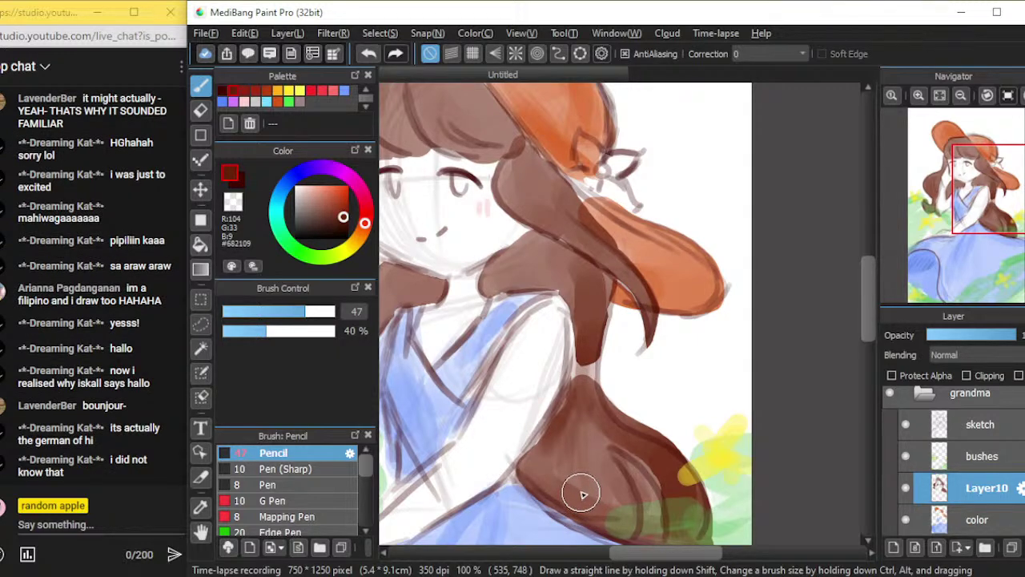
scroll(580, 489, "down", 2)
left_click_drag(433, 355, 453, 371)
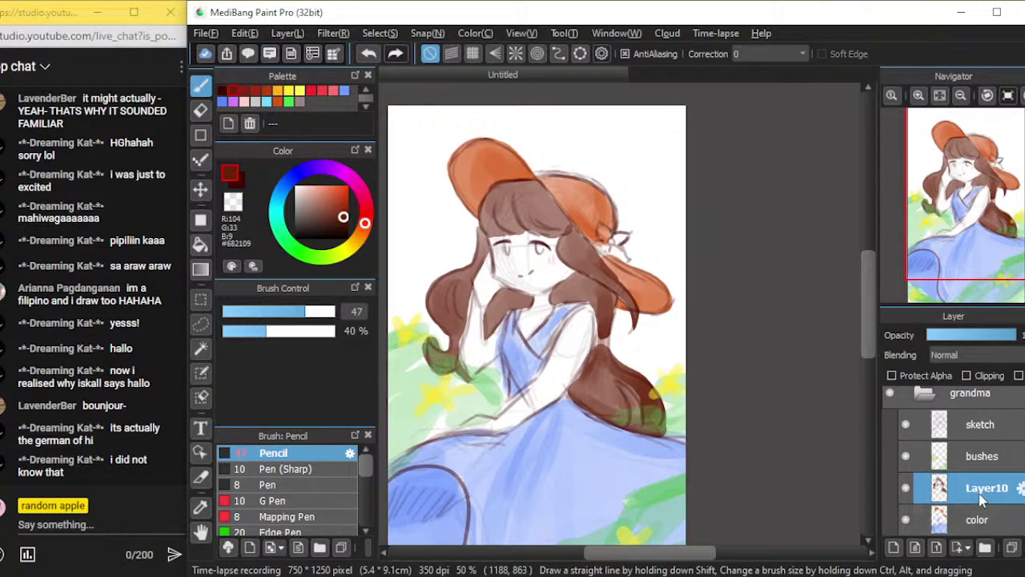
Add a new layer directly above the hair layer in the grandma folder
scroll(936, 497, "down", 1)
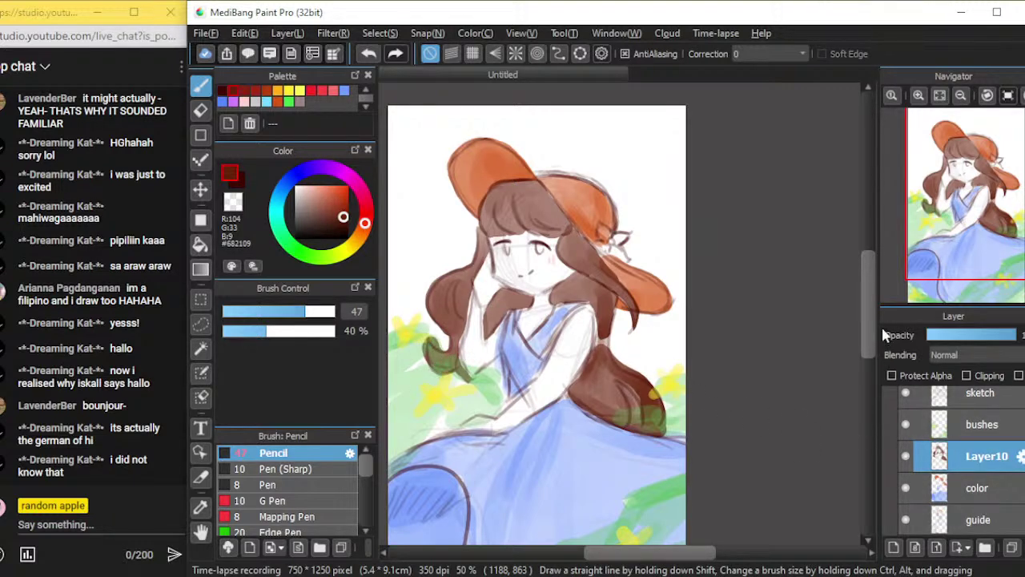
left_click_drag(865, 328, 865, 364)
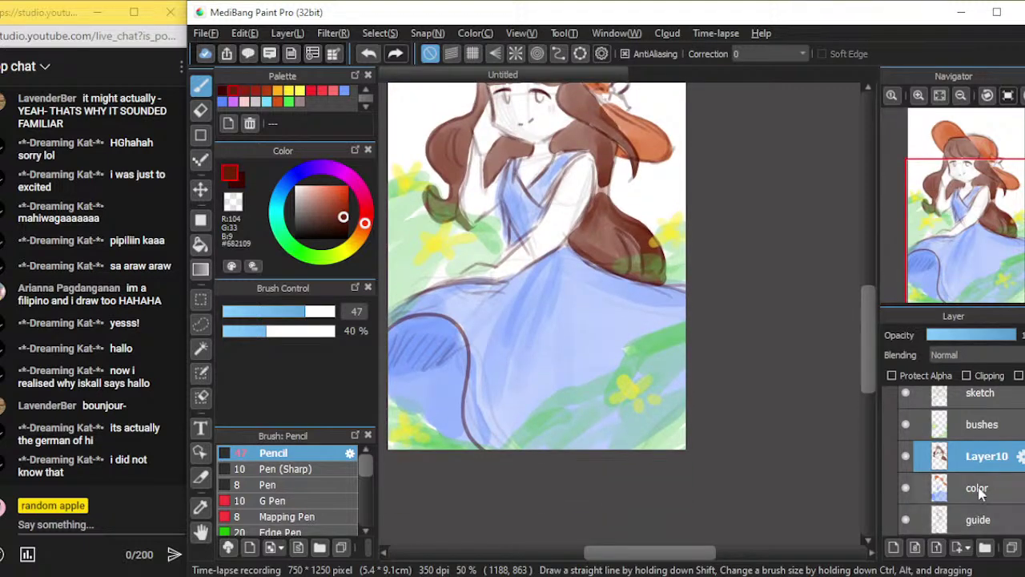
left_click(979, 428)
left_click(941, 458)
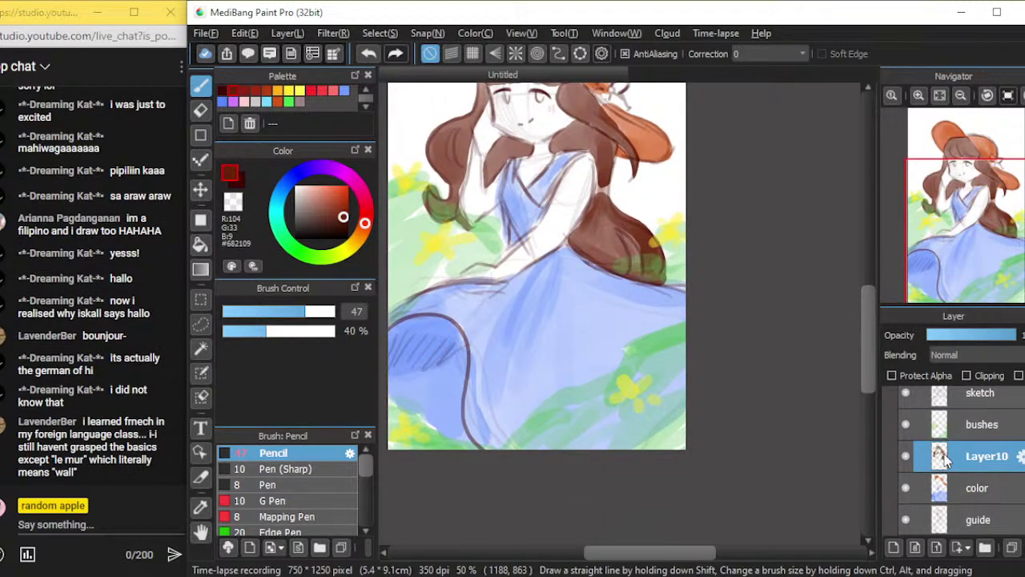
key("ctrl+shift+n")
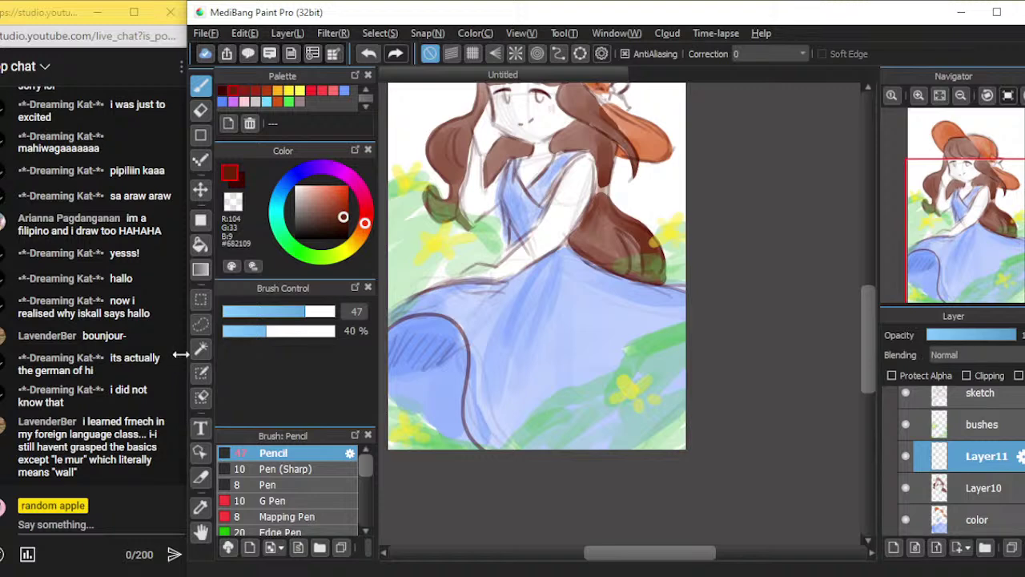
Choose the bright green #43E04A and brush over the bushes on the new layer with the pencil at size 82 and 40% opacity
left_click(289, 102)
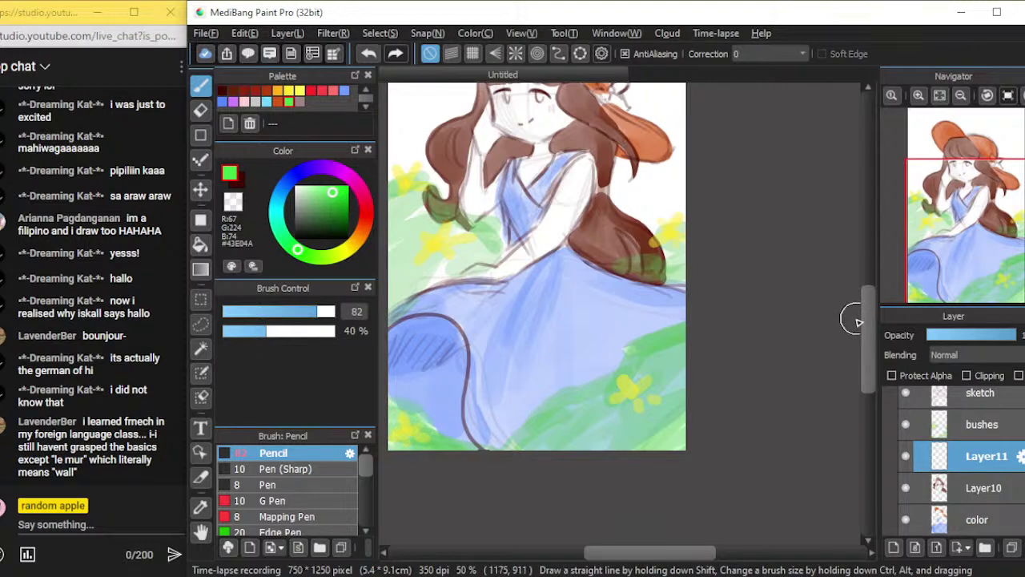
mouse_move(870, 318)
left_mouse_down()
mouse_move(876, 271)
mouse_move(867, 290)
left_mouse_up()
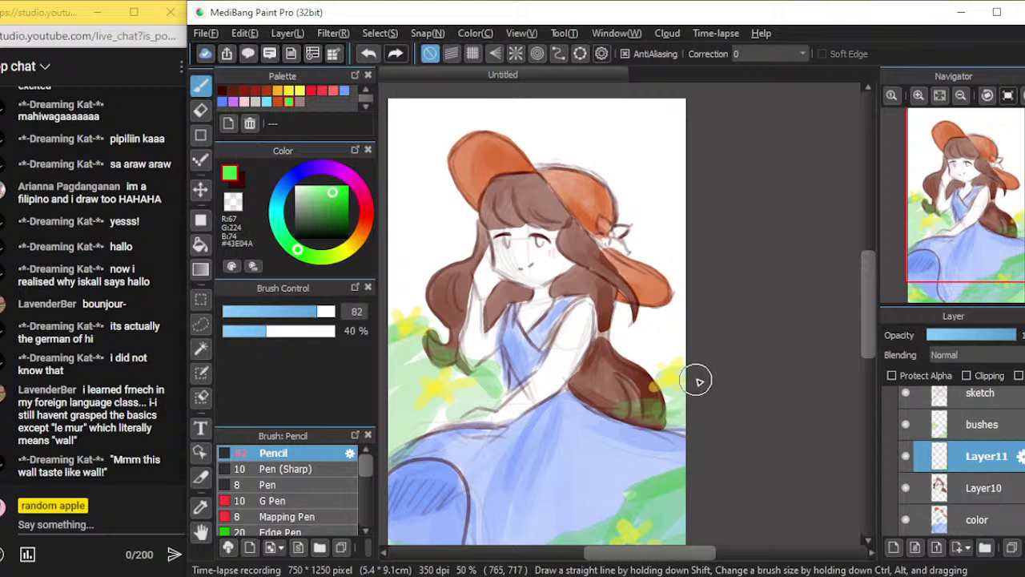
scroll(718, 355, "up", 2)
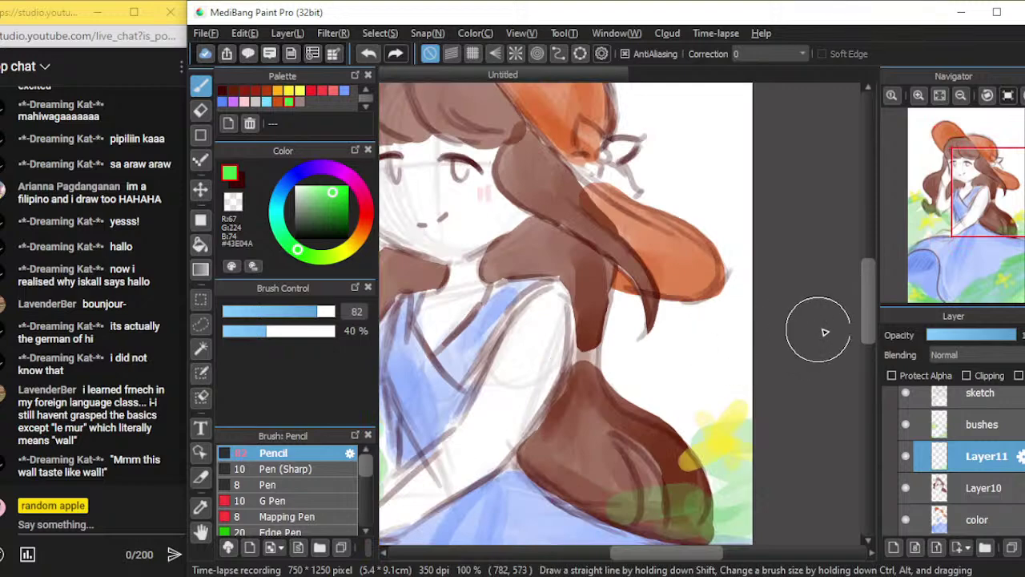
scroll(819, 330, "up", 1)
left_click_drag(868, 315, 858, 352)
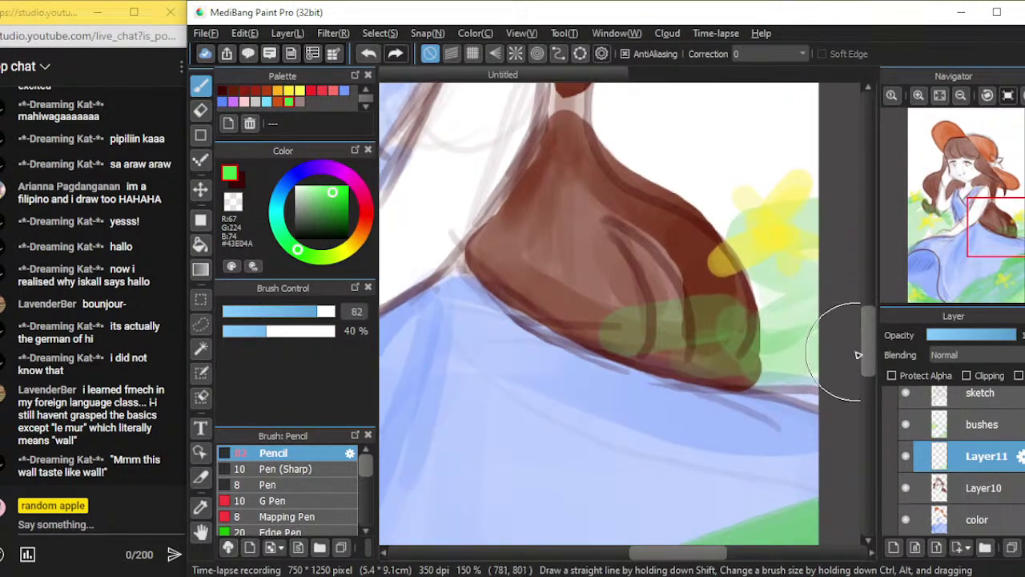
scroll(857, 353, "down", 3)
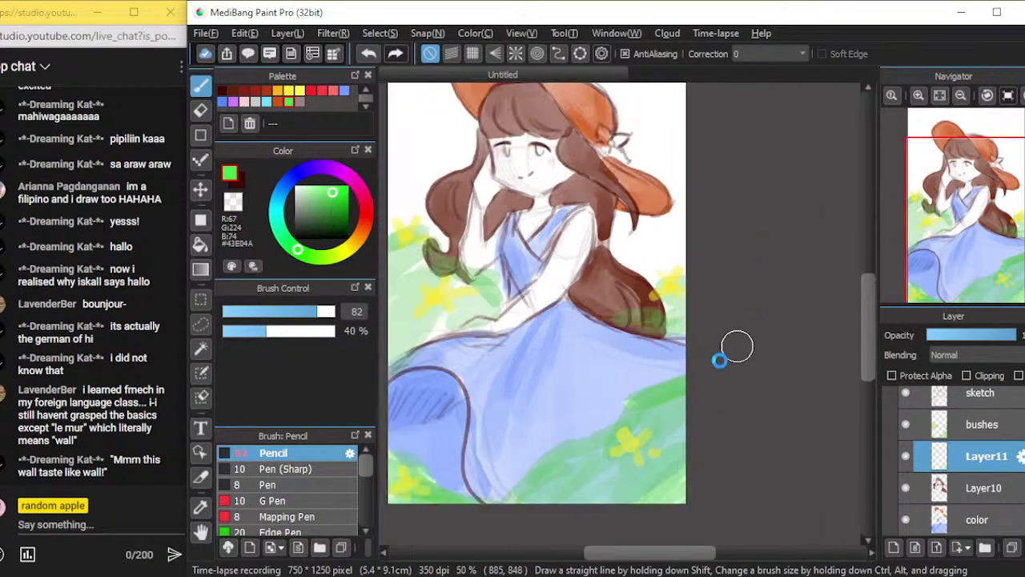
scroll(736, 346, "down", 1)
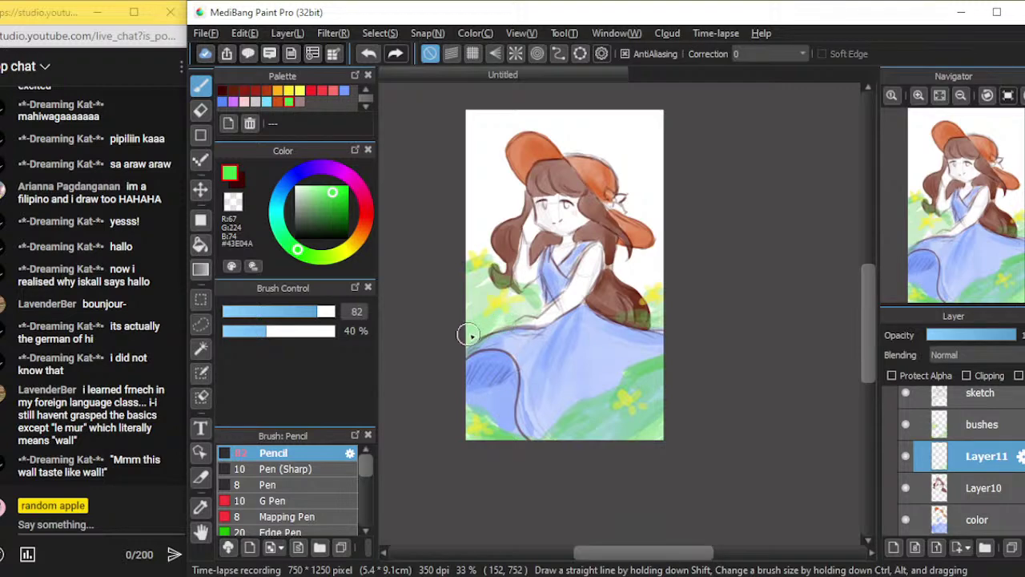
mouse_move(480, 271)
left_mouse_down()
mouse_move(487, 310)
mouse_move(519, 315)
left_mouse_up()
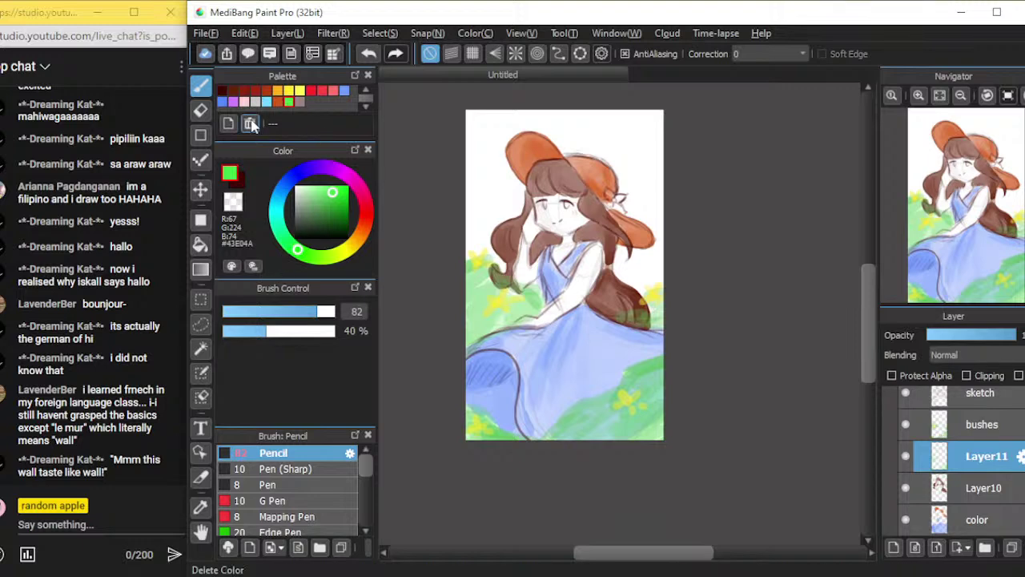
Set the pencil to the darker green #2CAE30 at 94% opacity and fill the bushes below the skirt and on both sides of the girl
left_click_drag(340, 199, 342, 187)
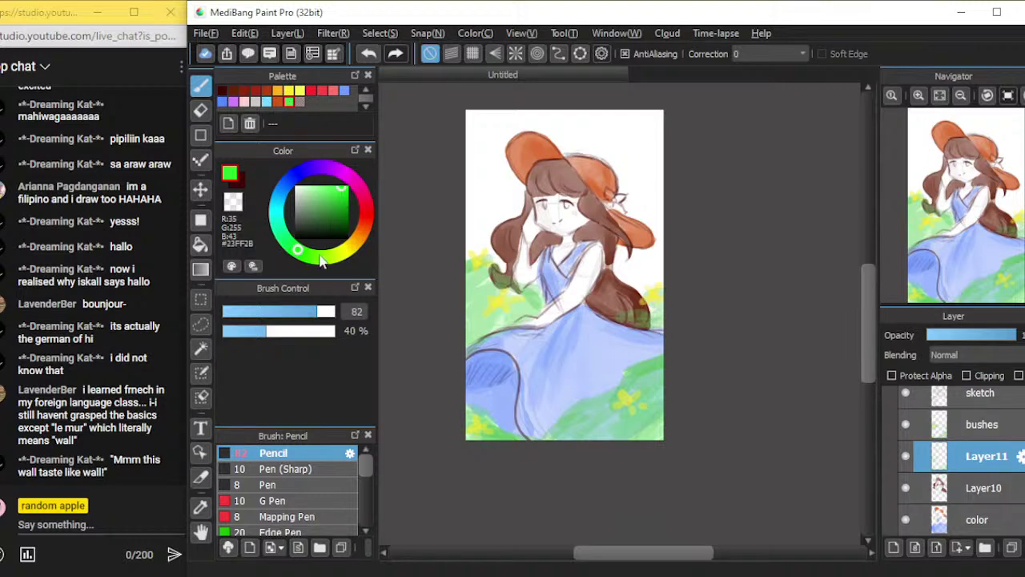
left_click_drag(323, 335, 333, 338)
left_click(336, 203)
mouse_move(661, 394)
left_mouse_down()
mouse_move(654, 367)
mouse_move(639, 374)
mouse_move(654, 437)
mouse_move(668, 431)
mouse_move(648, 418)
mouse_move(622, 426)
mouse_move(659, 402)
mouse_move(658, 433)
mouse_move(624, 405)
mouse_move(596, 421)
left_mouse_up()
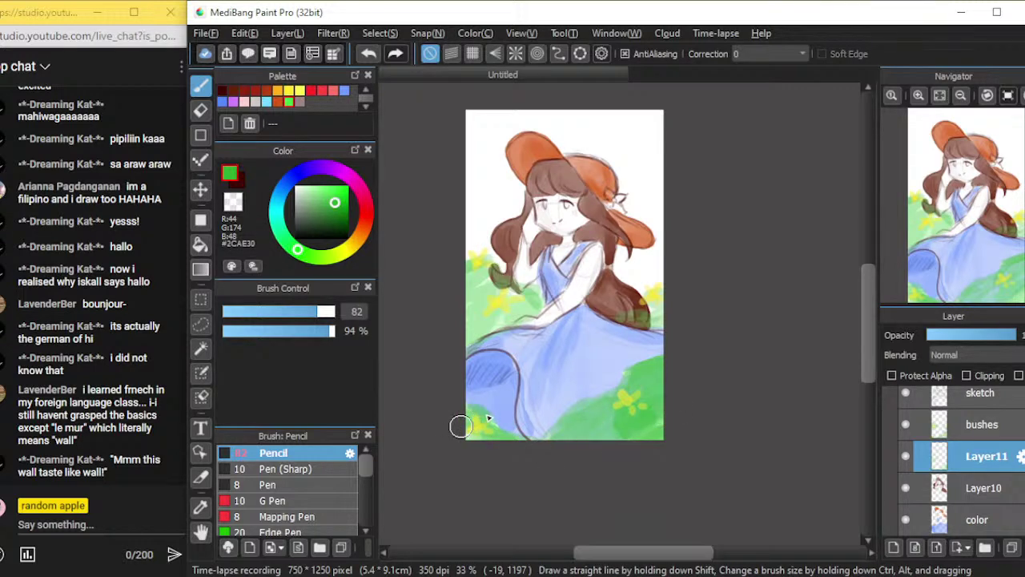
left_click_drag(661, 307, 653, 317)
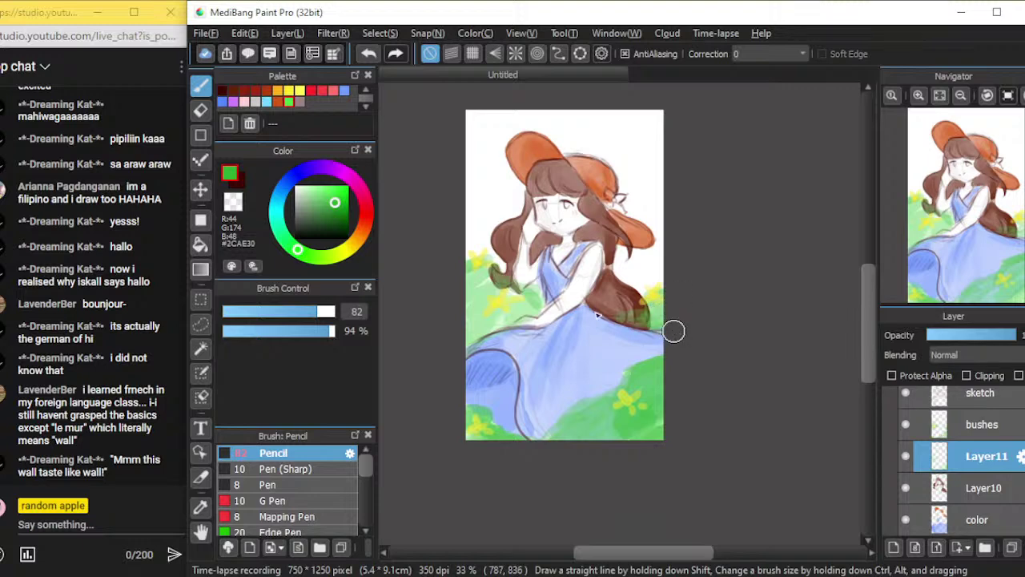
mouse_move(476, 274)
left_mouse_down()
mouse_move(495, 294)
mouse_move(462, 340)
mouse_move(506, 299)
mouse_move(501, 324)
mouse_move(536, 301)
left_mouse_up()
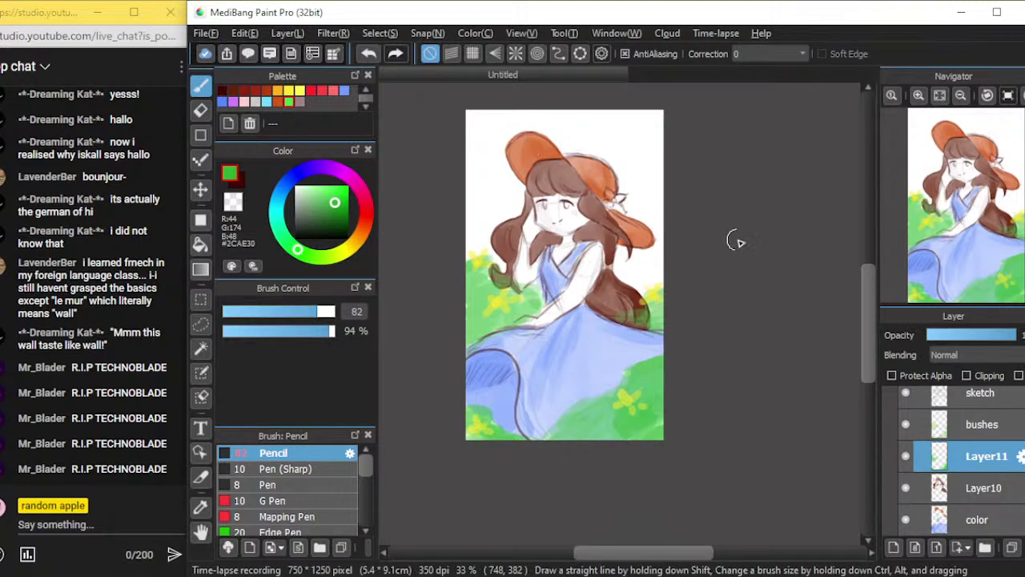
Erase the green overlapping the girl's hair on the bushes layer with a size 29 eraser
scroll(732, 310, "up", 1)
scroll(747, 299, "up", 1)
scroll(747, 298, "down", 1)
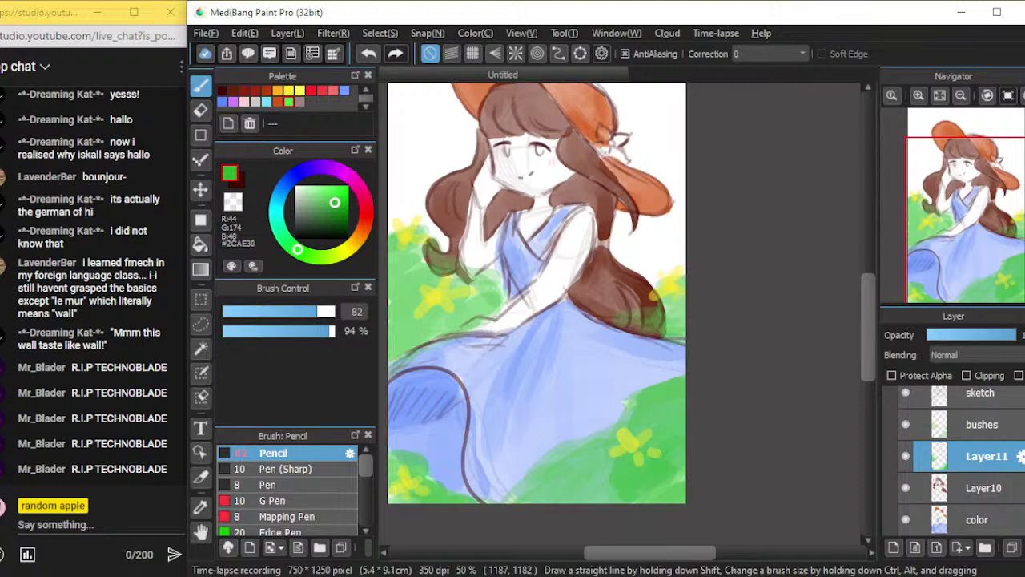
scroll(954, 456, "down", 1)
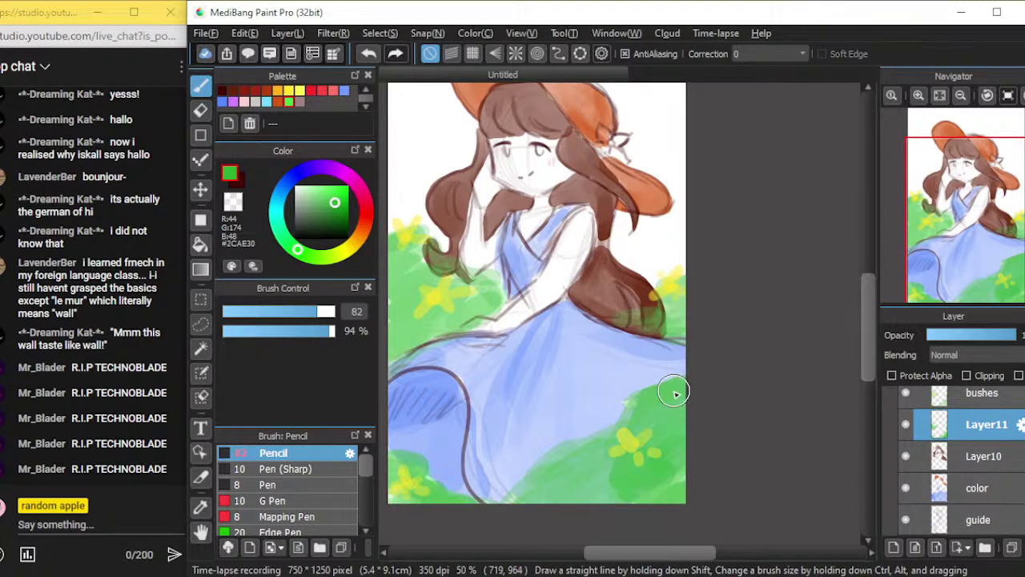
left_click(943, 404)
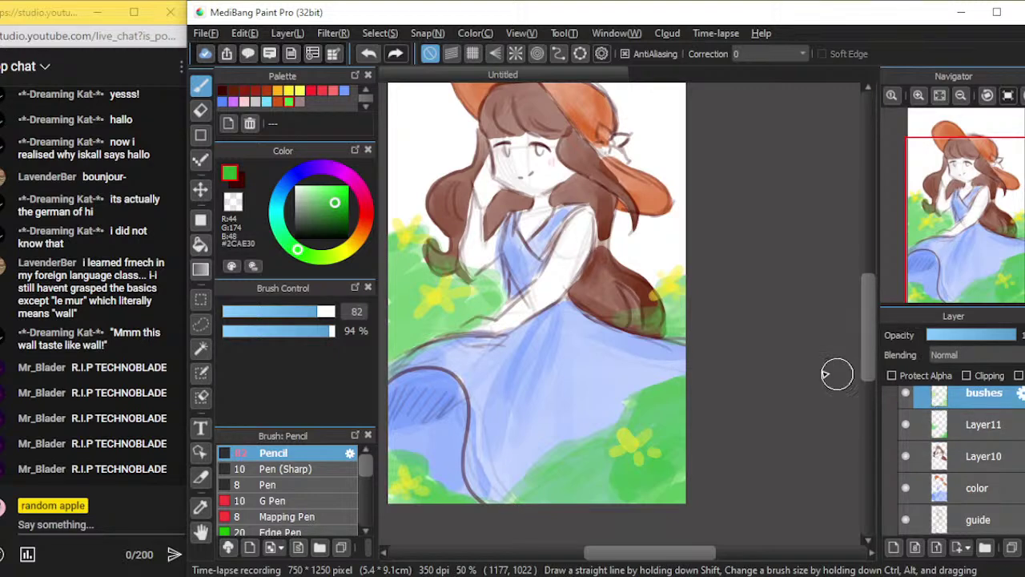
key("e")
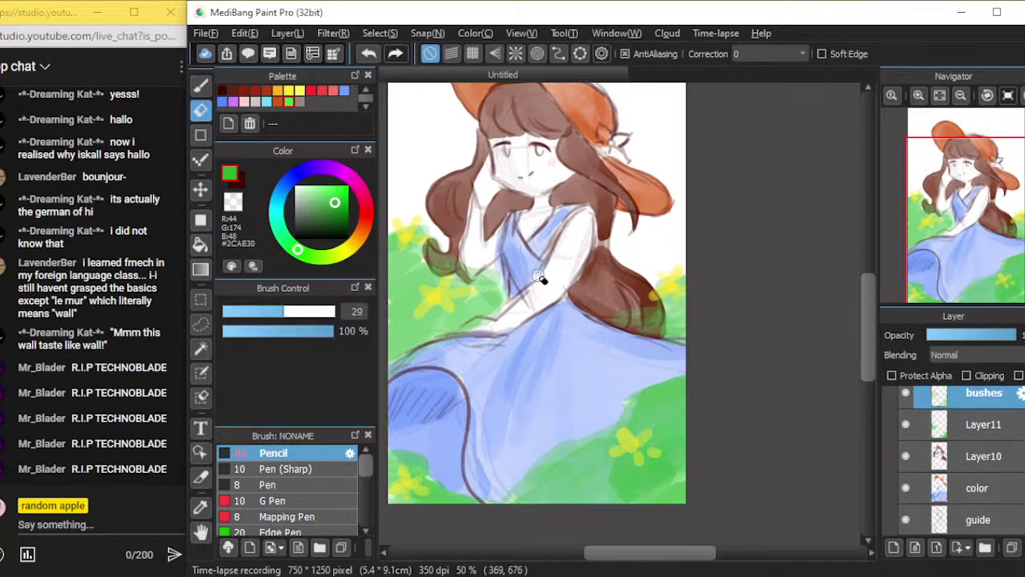
mouse_move(628, 299)
left_mouse_down()
mouse_move(659, 313)
mouse_move(650, 340)
mouse_move(653, 300)
mouse_move(655, 310)
left_mouse_up()
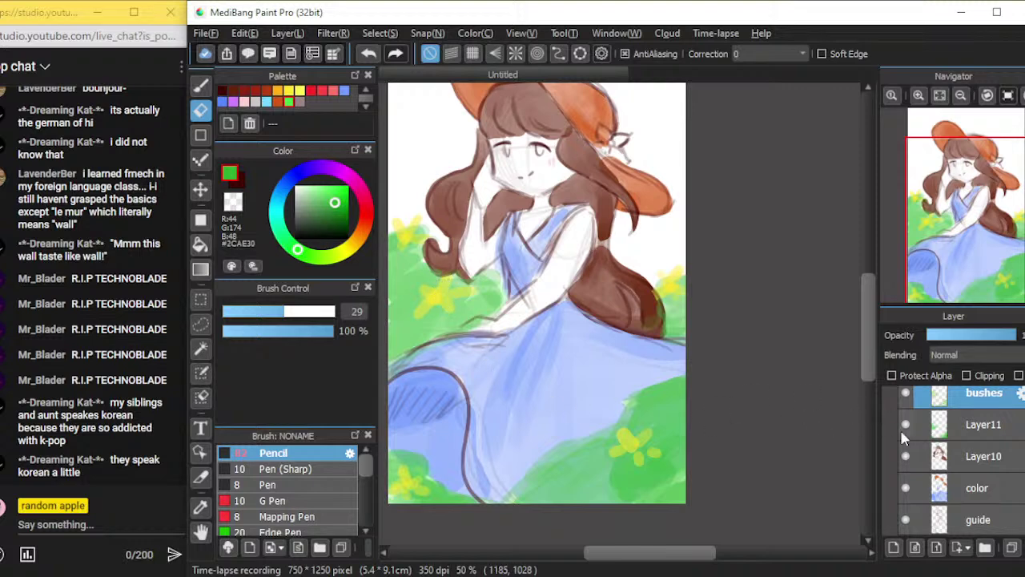
Erase the remaining green over the lower hair section's outer end on both Layer11 and the bushes layer
left_click(930, 432)
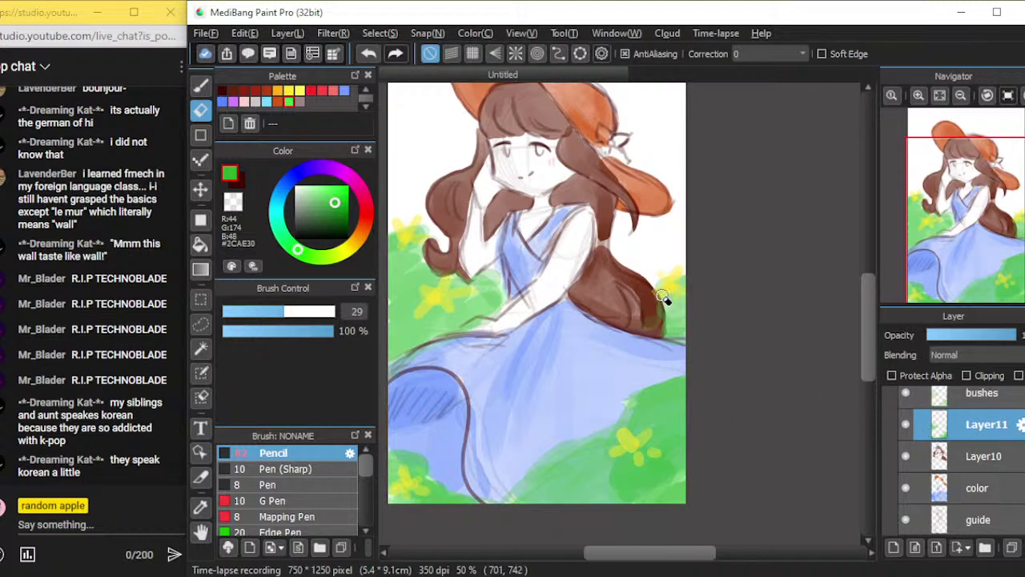
left_click_drag(646, 295, 659, 334)
left_click(962, 393)
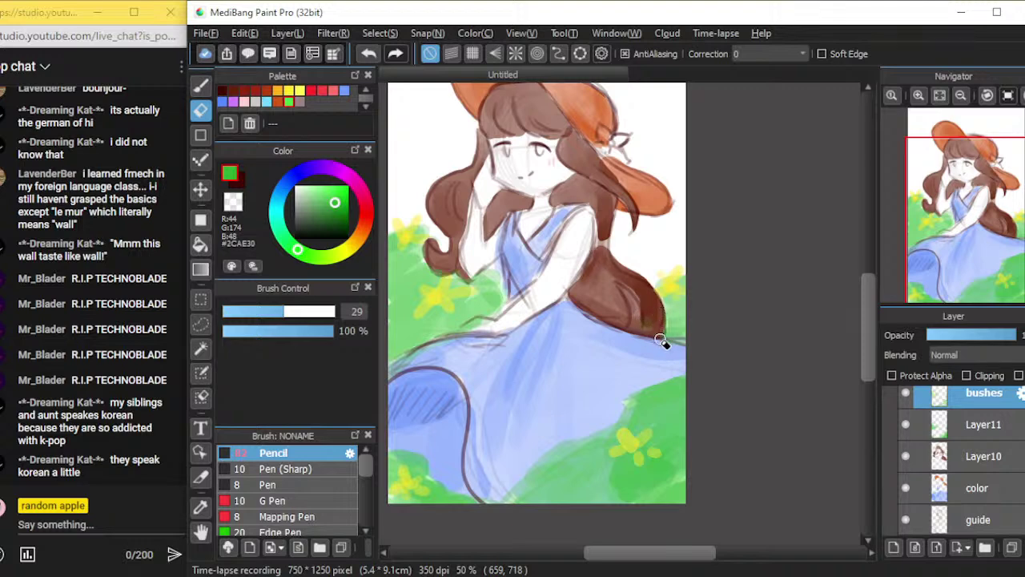
left_click(949, 424)
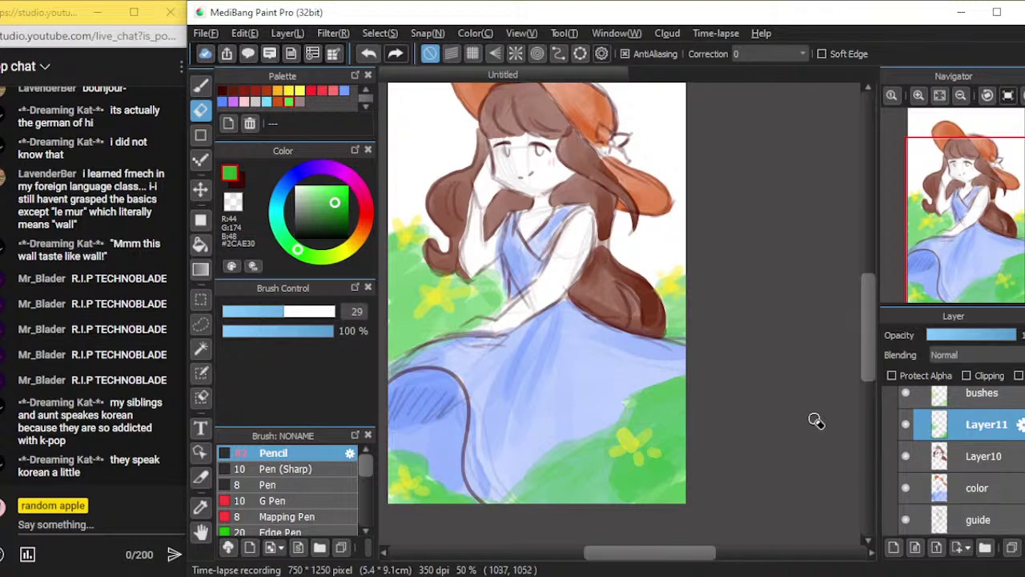
Erase on the color layer along the back brim of the hat where it meets the long hair strand
left_click_drag(872, 352, 873, 321)
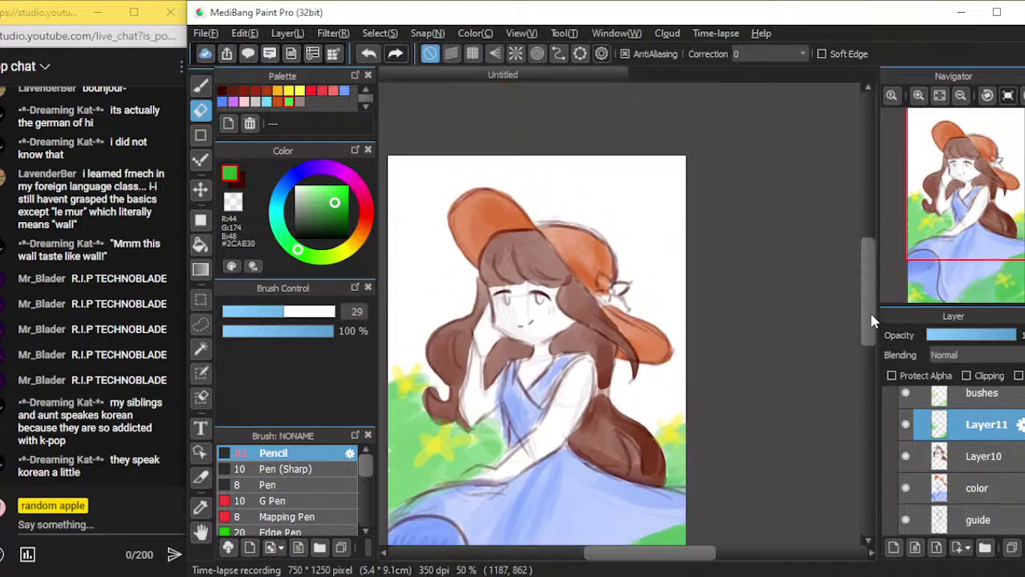
scroll(873, 320, "down", 2)
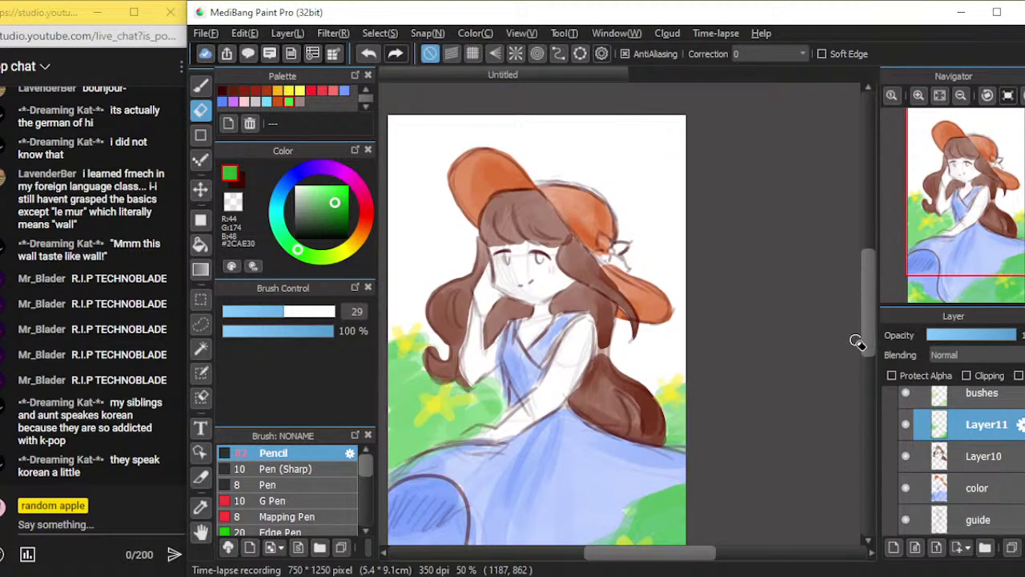
left_click(940, 492)
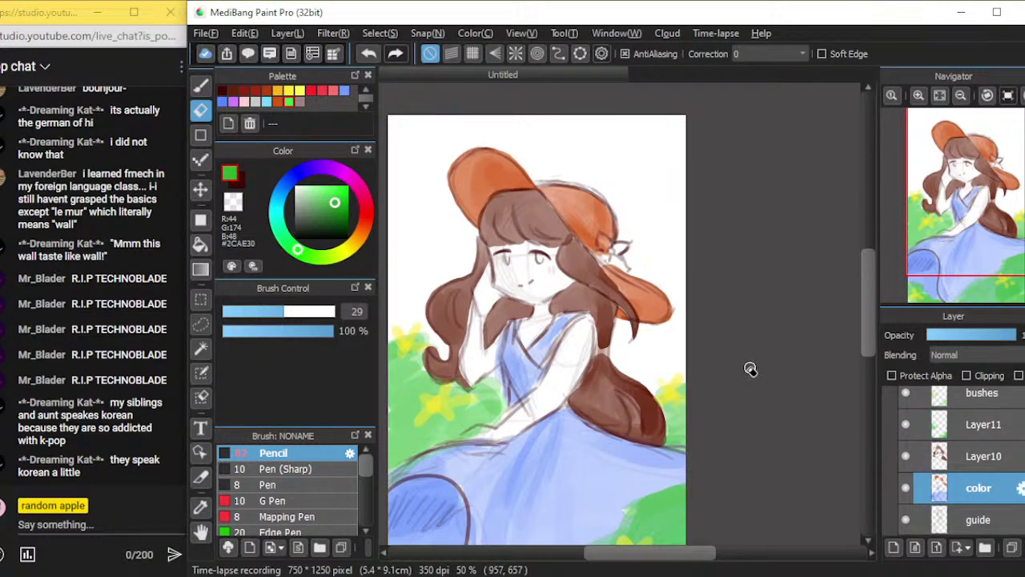
scroll(702, 342, "up", 2)
mouse_move(584, 243)
left_mouse_down()
mouse_move(573, 219)
mouse_move(609, 261)
left_mouse_up()
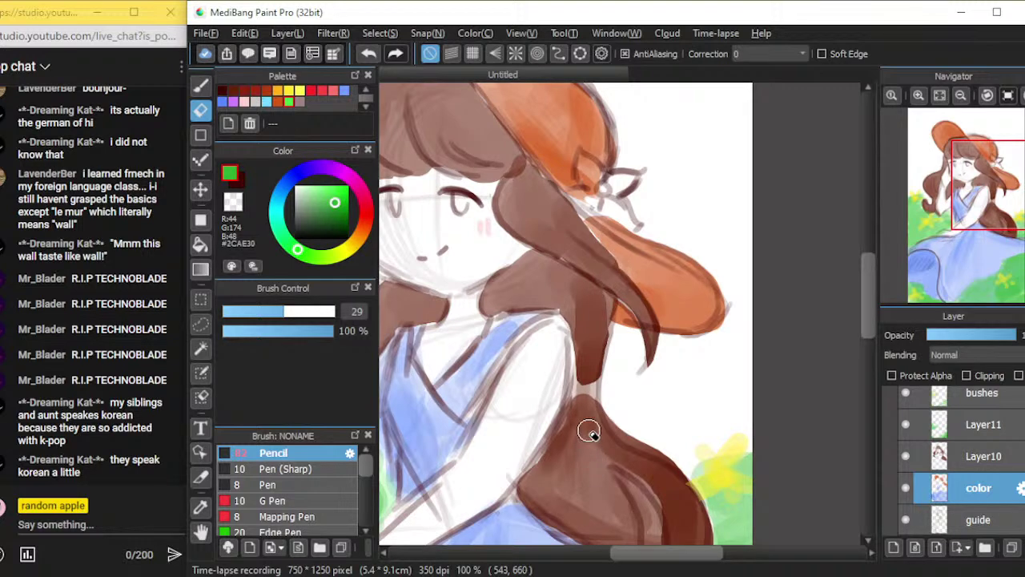
Choose the dark orange #B53F10 and fill the brim edge beside the hair below the bow with the pencil at size 13.1
left_click(276, 102)
left_click(266, 96)
key("b")
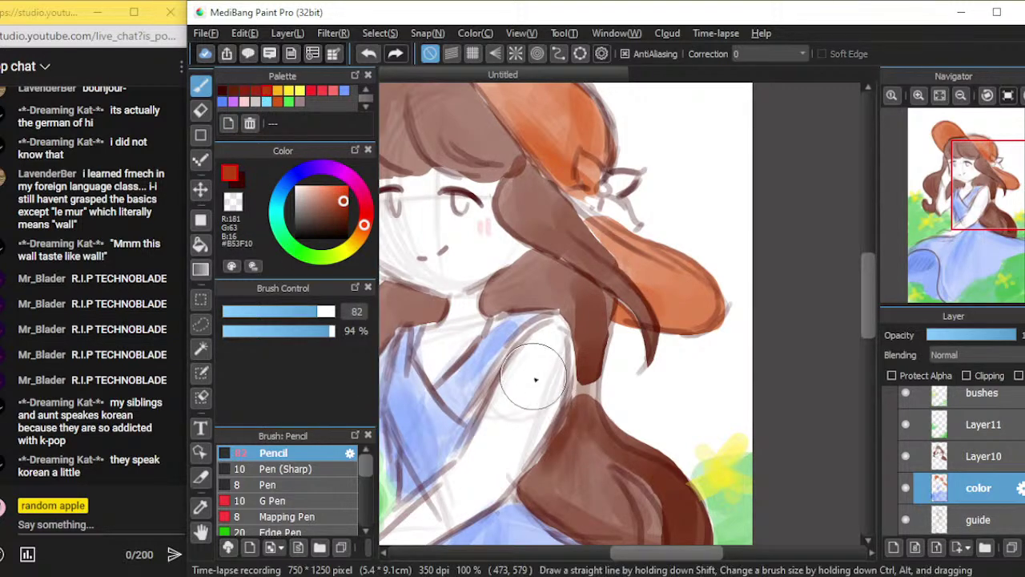
left_click_drag(277, 313, 251, 314)
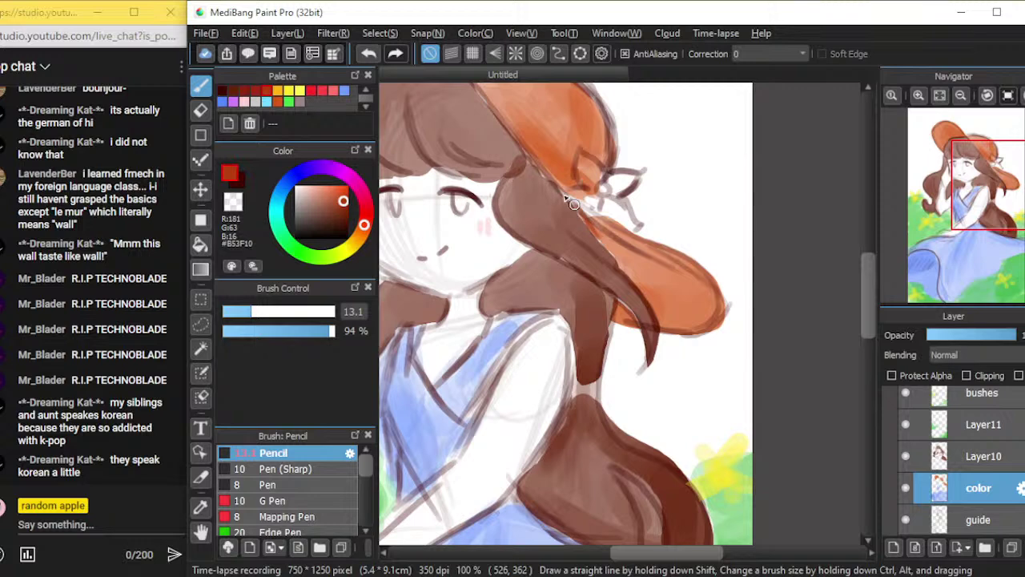
left_click_drag(575, 203, 589, 227)
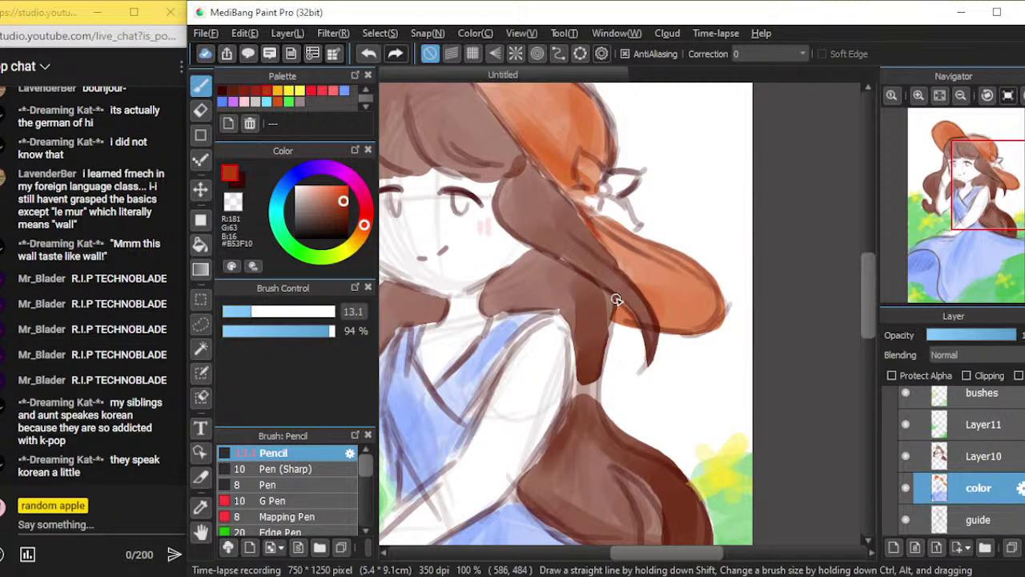
Outline the hat's brim edge along the hair and the upper curve of its crown in dark orange on the color layer
key("ctrl+minus")
key("ctrl+minus")
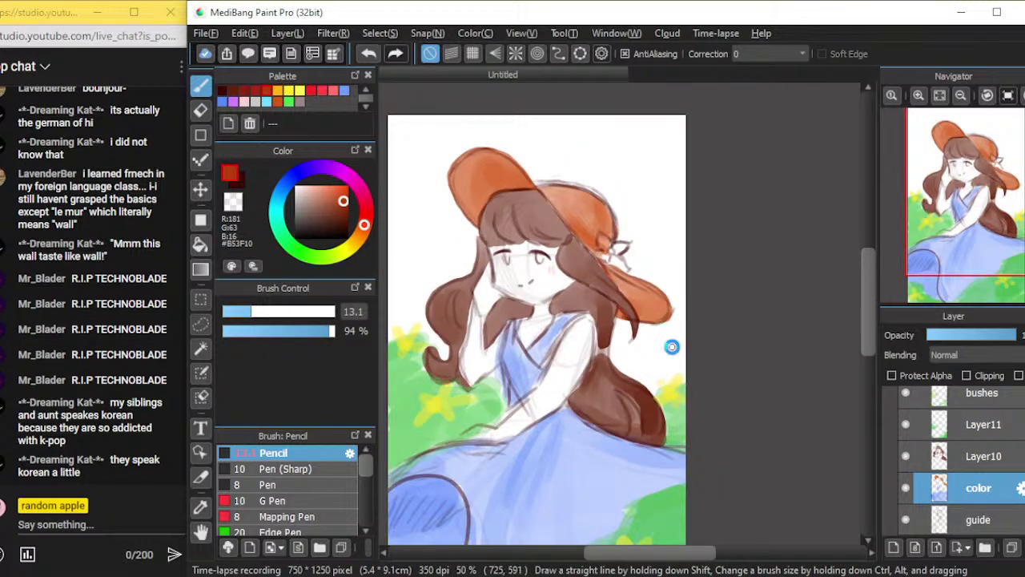
key("ctrl+plus")
key("ctrl+plus")
left_click_drag(863, 318, 861, 282)
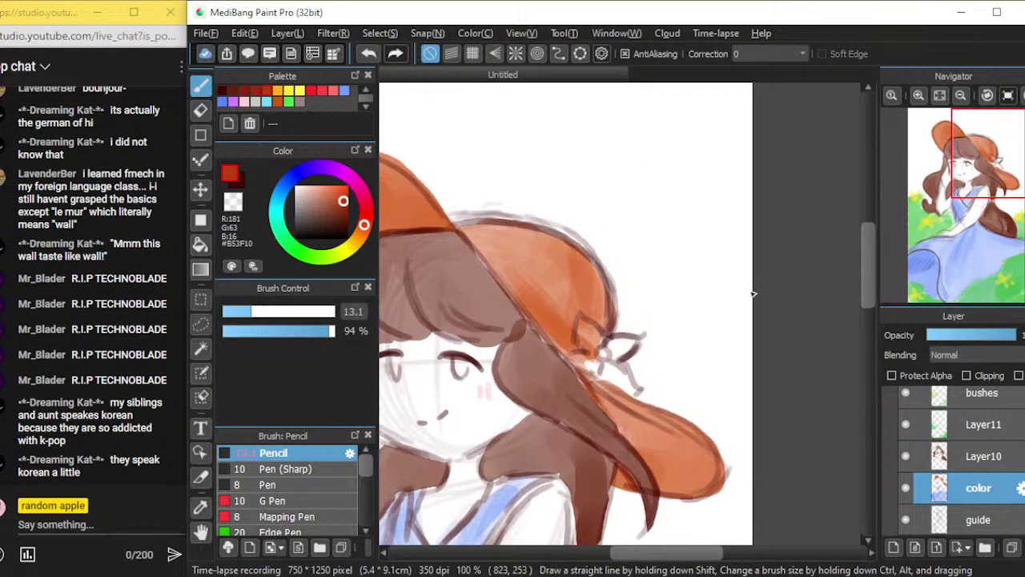
left_click_drag(464, 234, 592, 389)
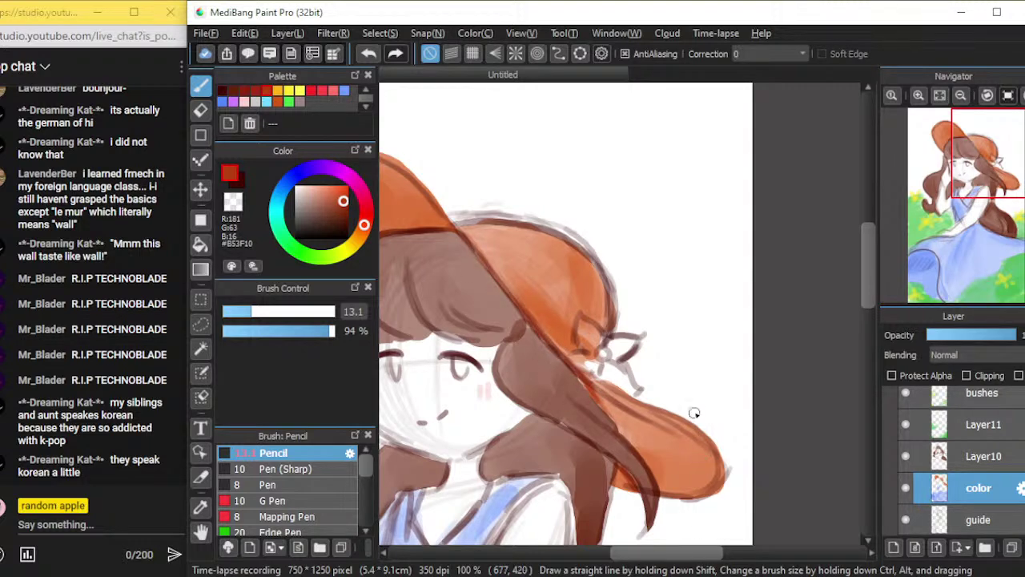
mouse_move(449, 218)
left_mouse_down()
mouse_move(528, 227)
mouse_move(503, 221)
mouse_move(516, 223)
mouse_move(598, 260)
mouse_move(601, 298)
left_mouse_up()
Line the upper edge of the back brim below the bow in dark orange
scroll(738, 403, "down", 2)
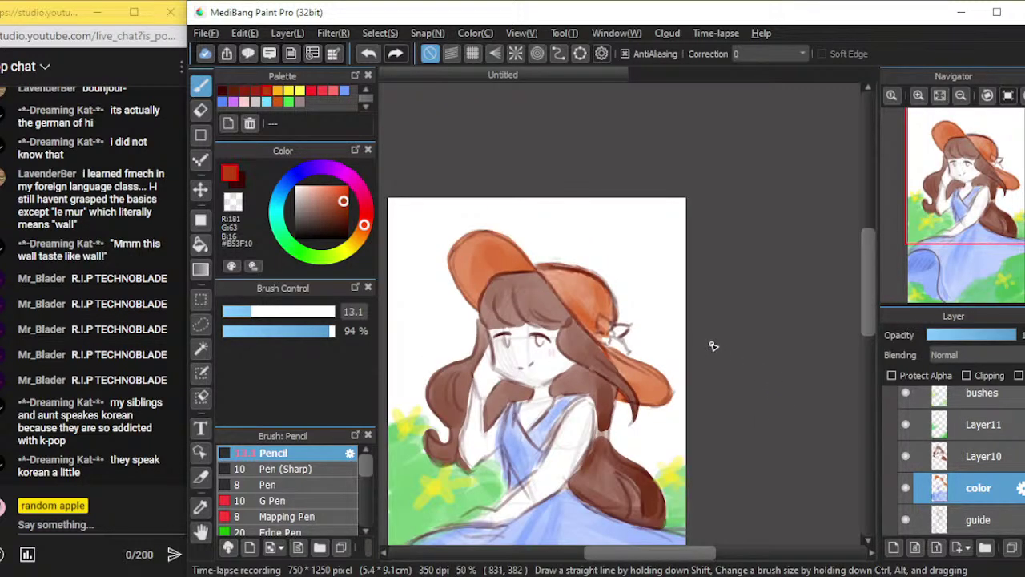
scroll(697, 310, "up", 1)
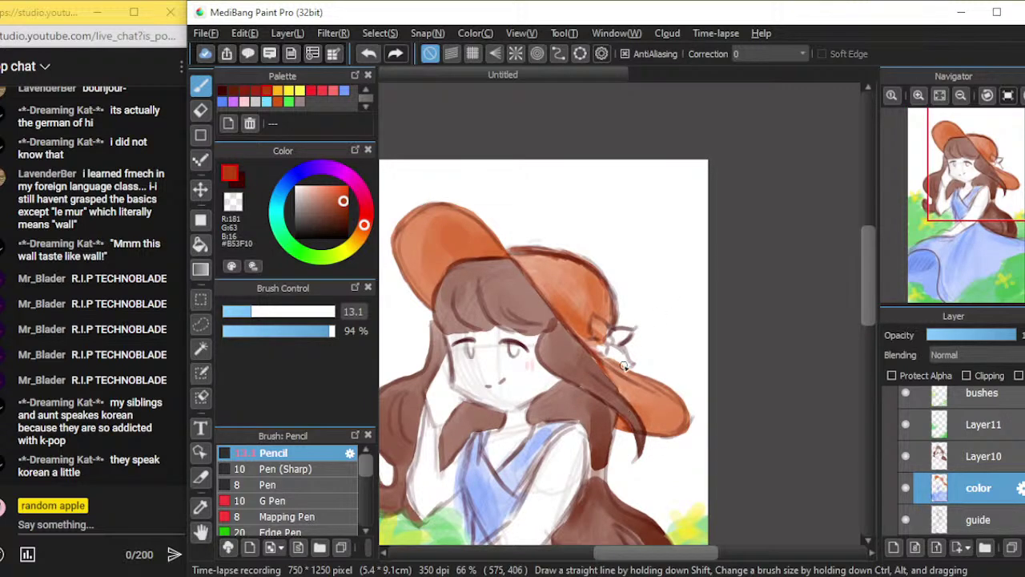
left_click_drag(599, 356, 663, 392)
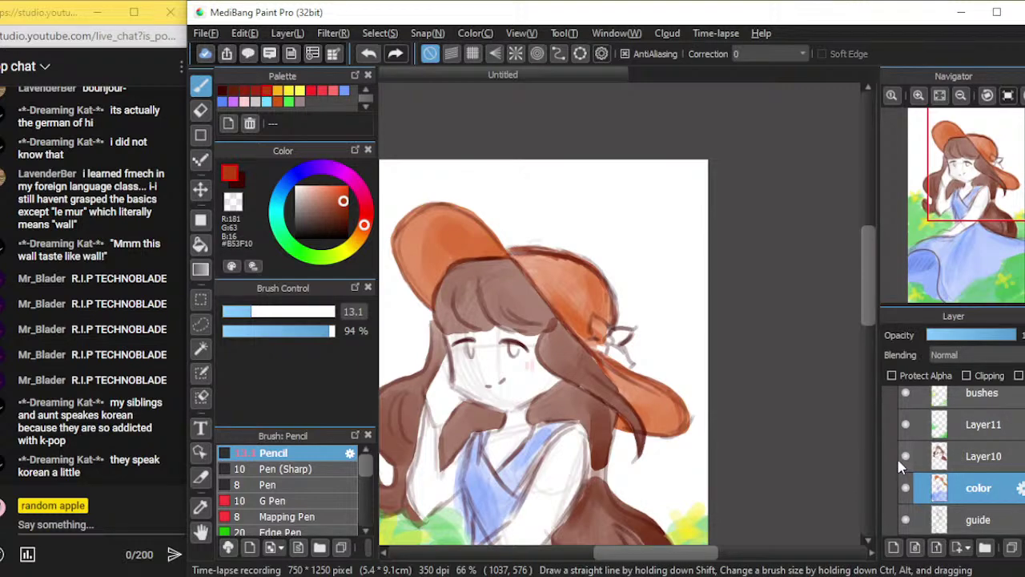
Add a new layer directly above the color layer, clip it to that layer, and set the pencil size to 91
key("ctrl+shift+n")
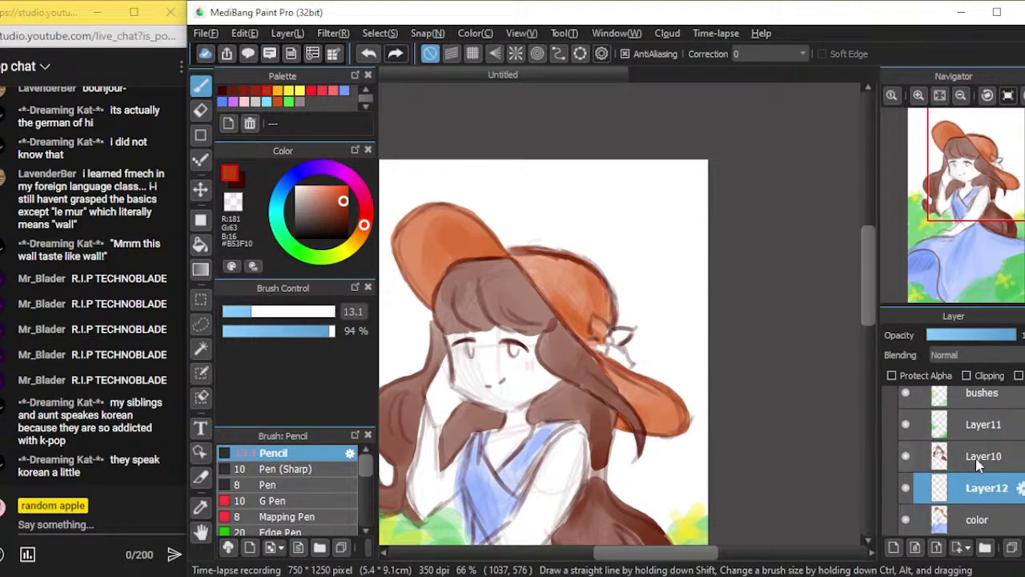
left_click(968, 376)
left_click(280, 313)
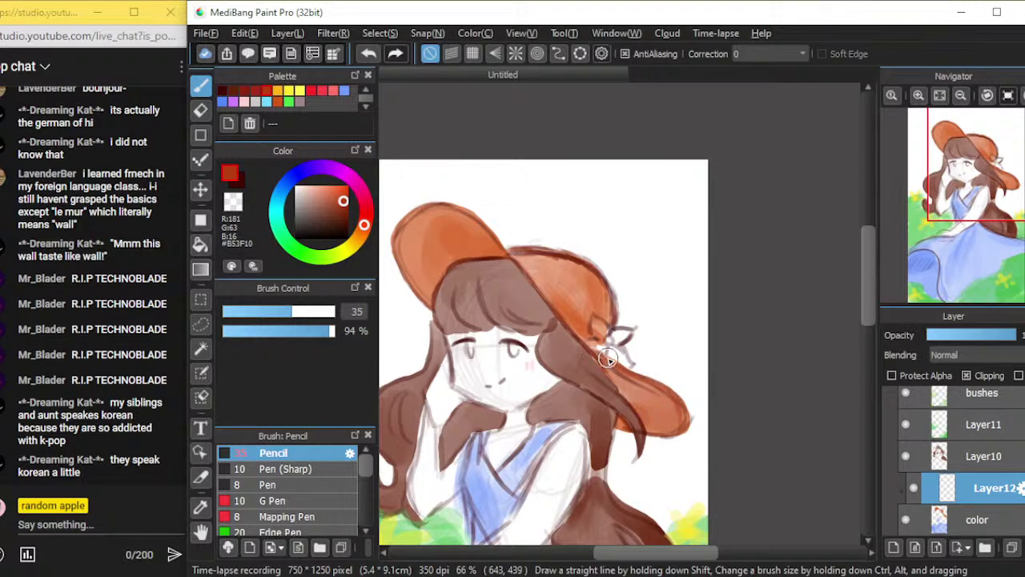
left_click(320, 312)
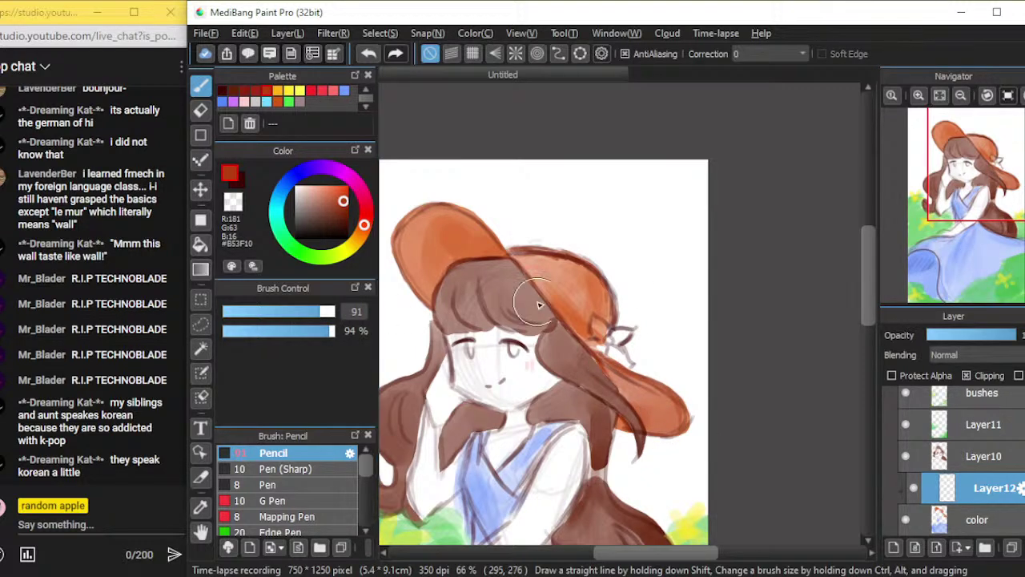
Shade the hat's back brim below the flower in dark orange on the clipped layer with the size 91 pencil
mouse_move(632, 423)
left_mouse_down()
mouse_move(630, 384)
mouse_move(625, 397)
mouse_move(623, 372)
mouse_move(654, 380)
mouse_move(668, 370)
mouse_move(624, 378)
mouse_move(667, 388)
mouse_move(672, 381)
mouse_move(623, 375)
mouse_move(662, 418)
left_mouse_up()
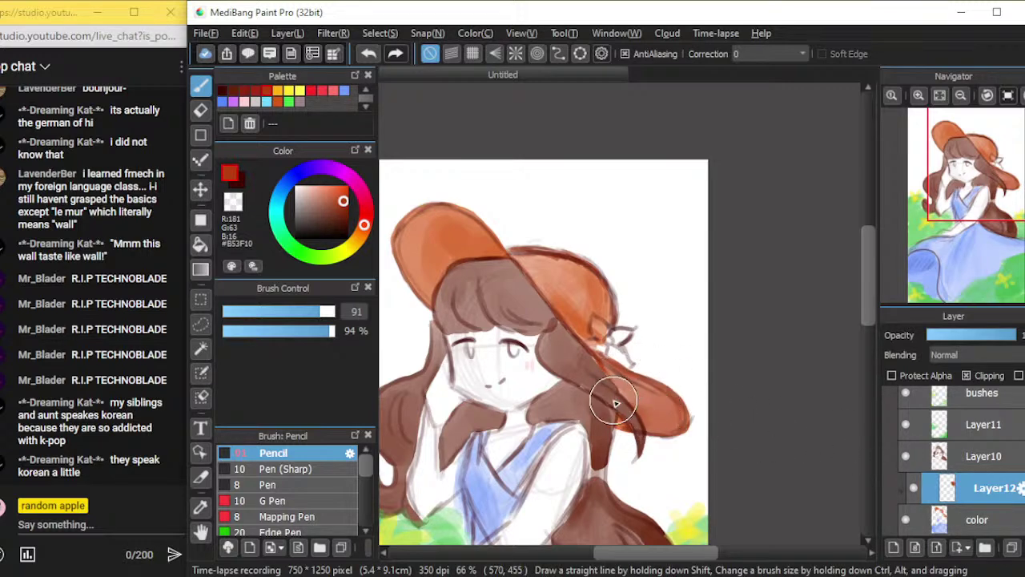
mouse_move(620, 403)
left_mouse_down()
mouse_move(657, 422)
mouse_move(664, 380)
mouse_move(670, 407)
mouse_move(613, 367)
mouse_move(668, 394)
left_mouse_up()
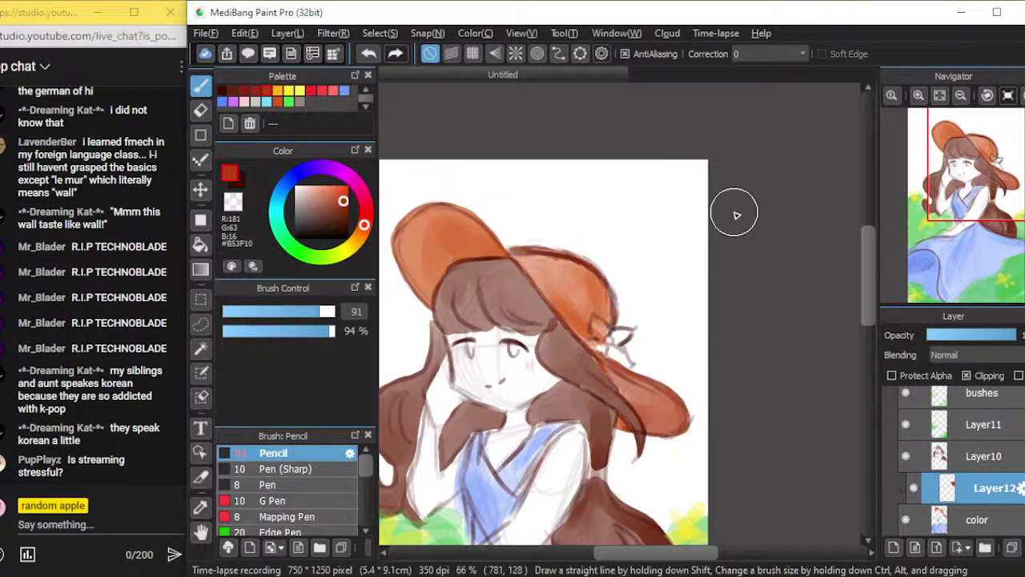
scroll(755, 206, "up", 1)
scroll(715, 255, "up", 1)
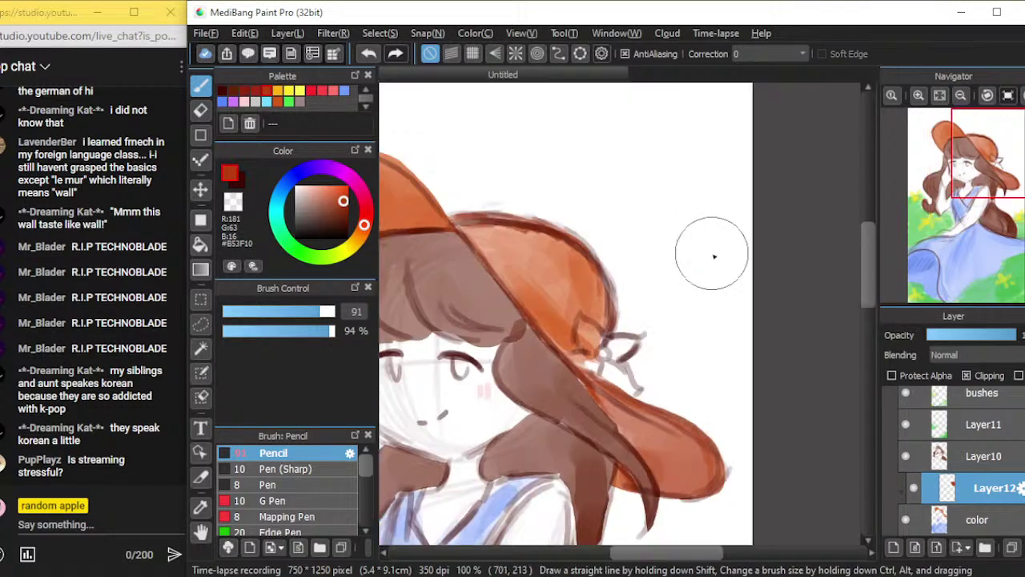
scroll(715, 255, "up", 2)
scroll(705, 265, "up", 1)
scroll(691, 283, "down", 1)
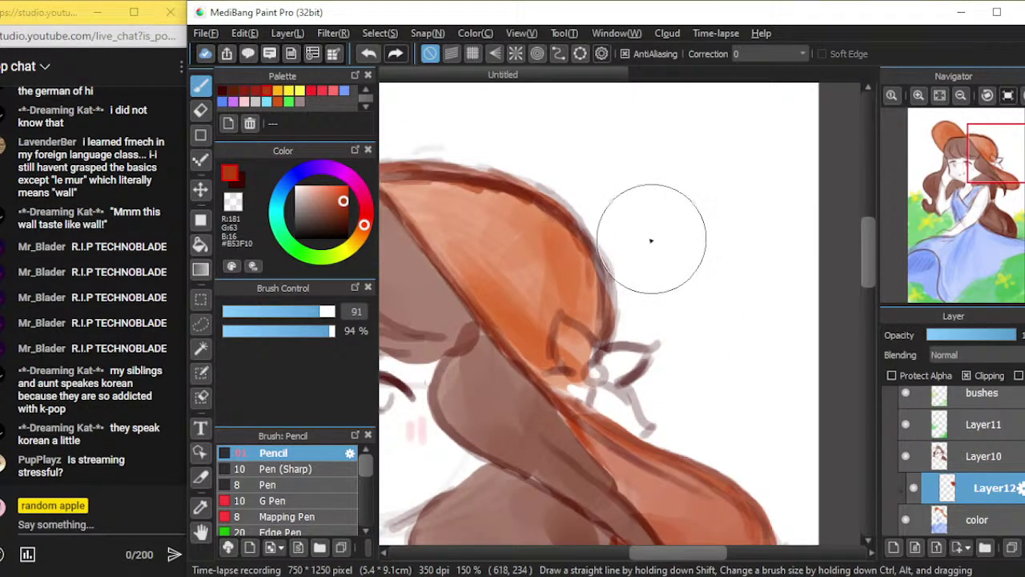
scroll(656, 244, "down", 1)
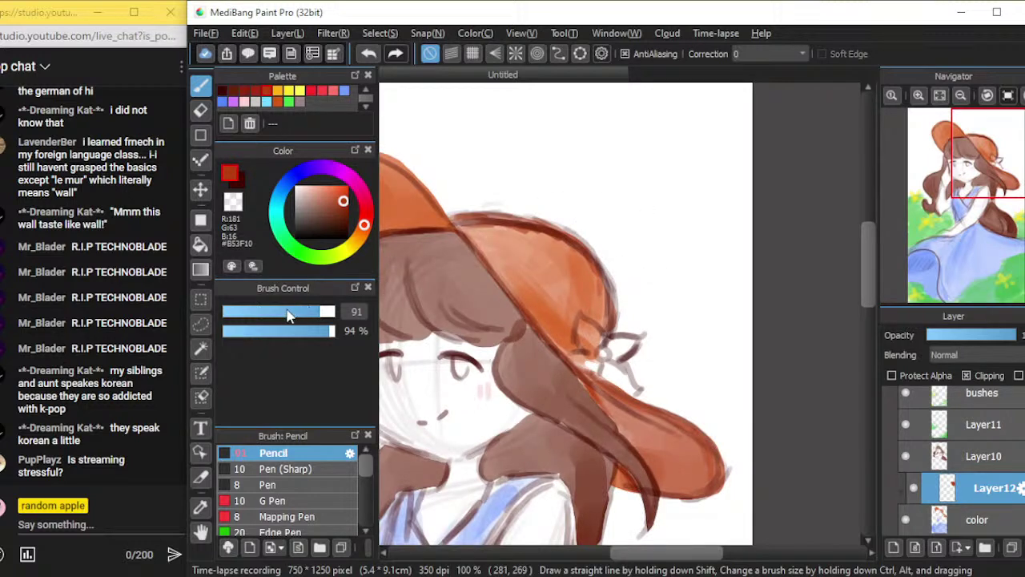
Set the pencil size to 30, look up the Merge Down shortcut, and merge the clipped layer down into the color layer
left_click(290, 312)
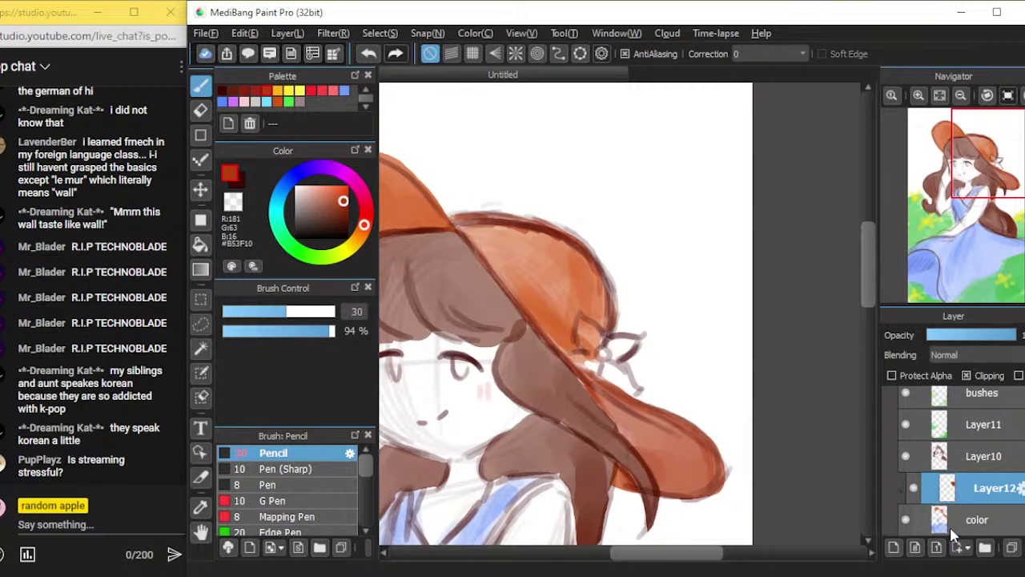
left_click(206, 33)
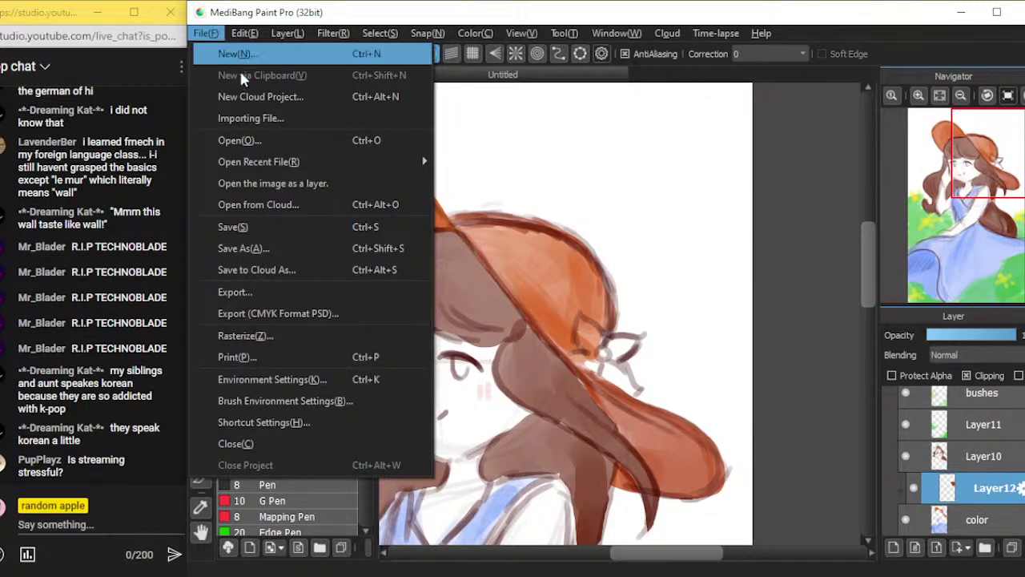
left_click(340, 423)
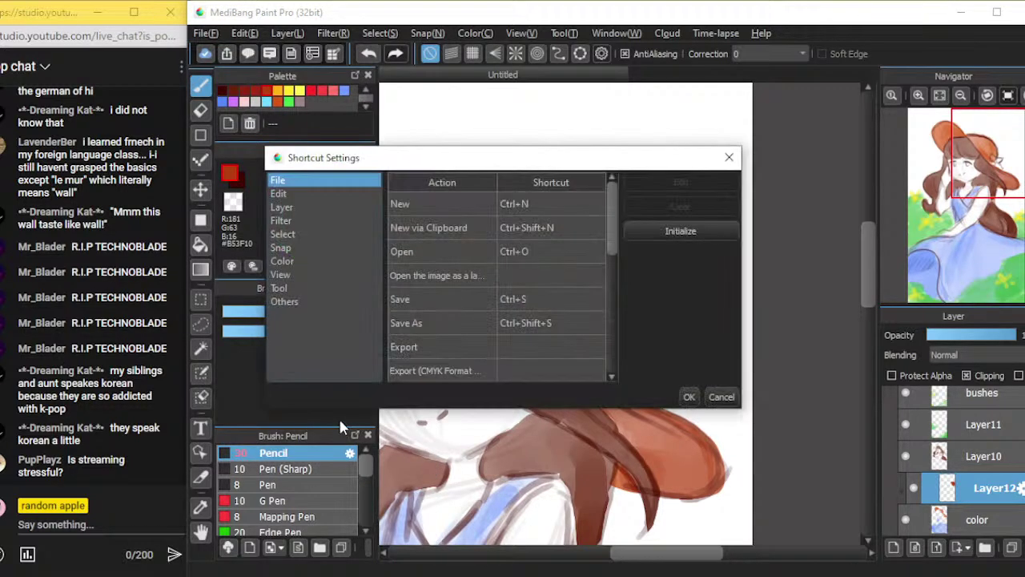
left_click(323, 211)
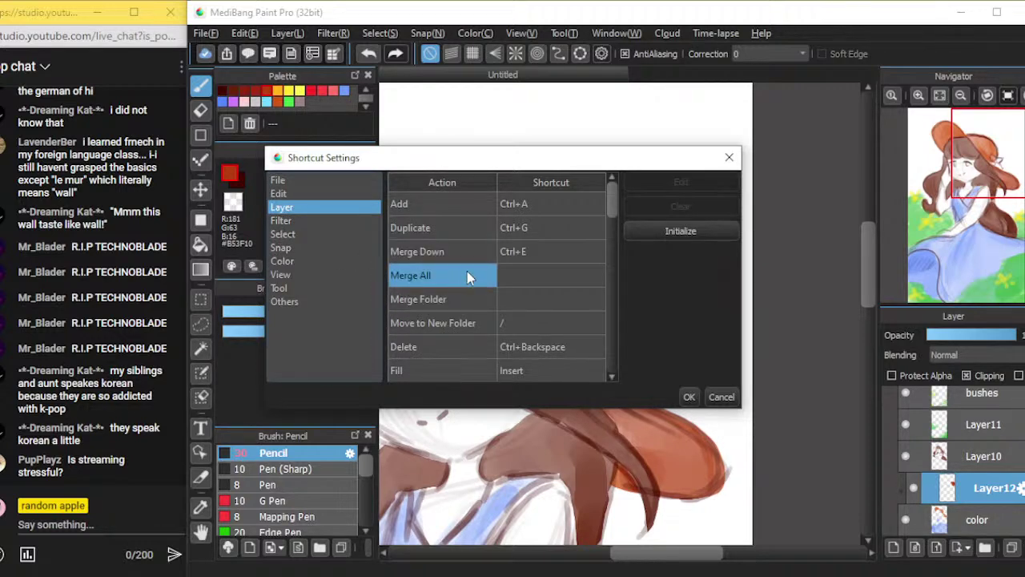
left_click(729, 157)
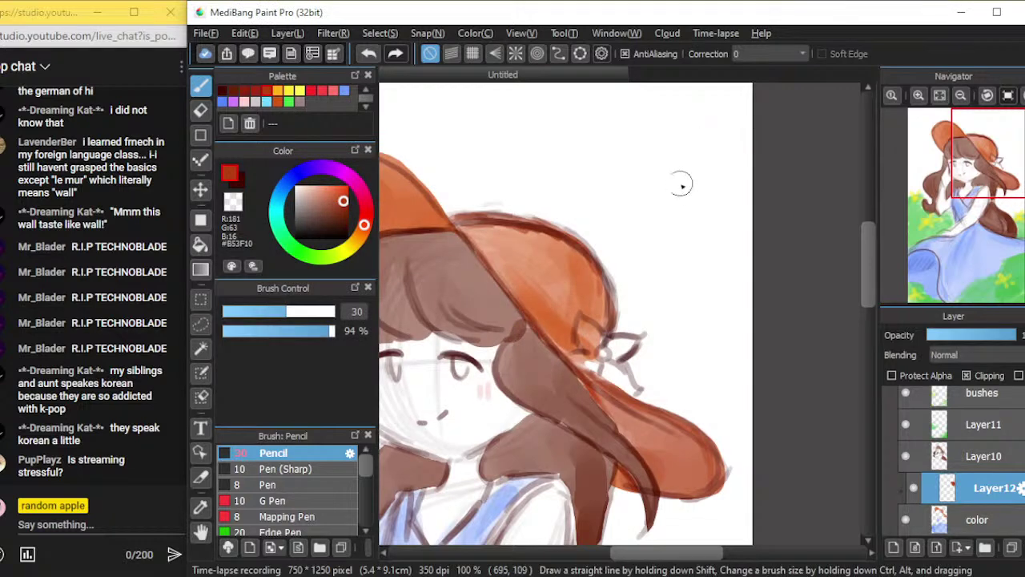
key("ctrl+e")
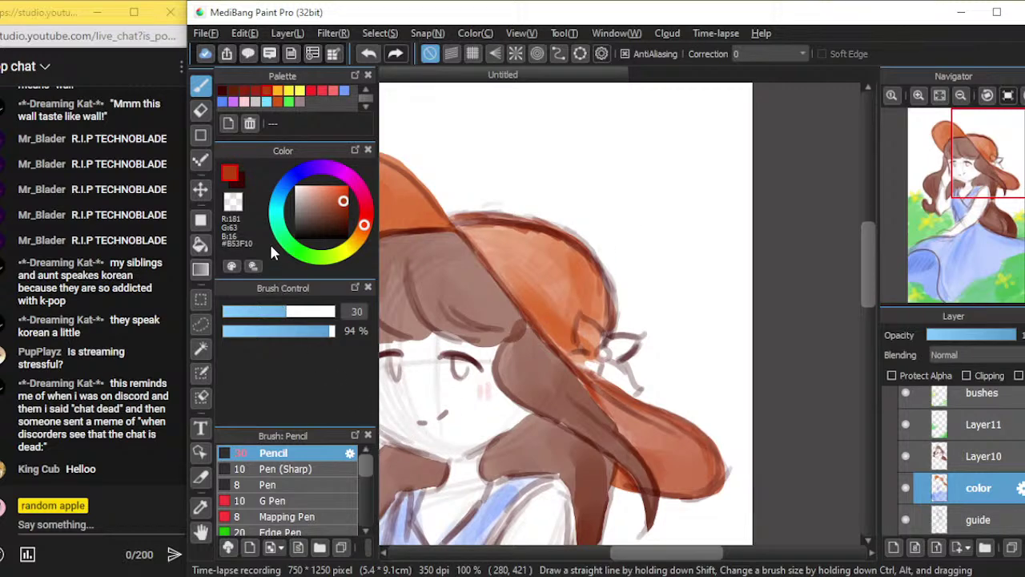
Erase the orange inside the flower on the hat on the color layer with the size 29 eraser
key("e")
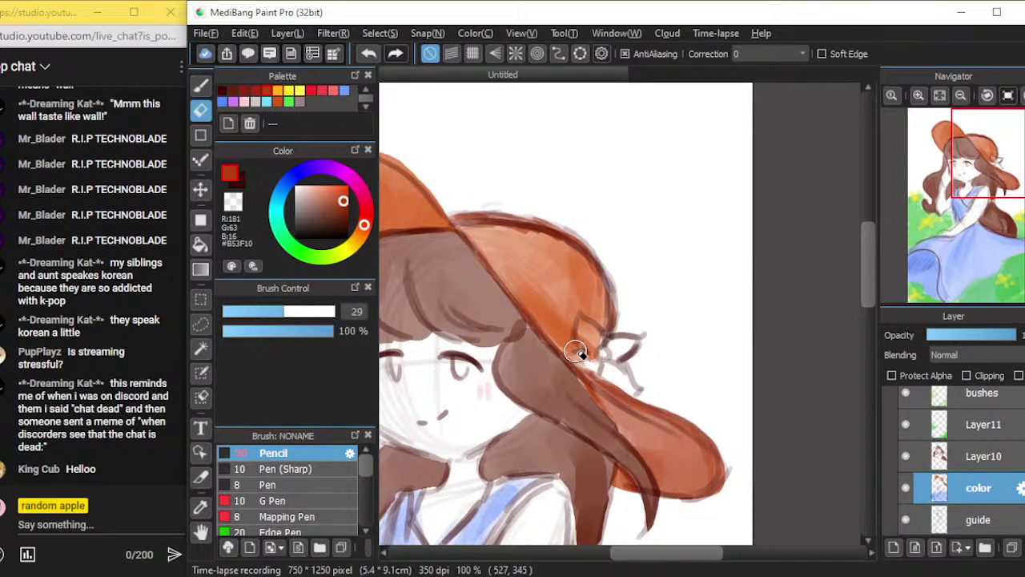
mouse_move(587, 324)
left_mouse_down()
mouse_move(601, 350)
mouse_move(587, 327)
left_mouse_up()
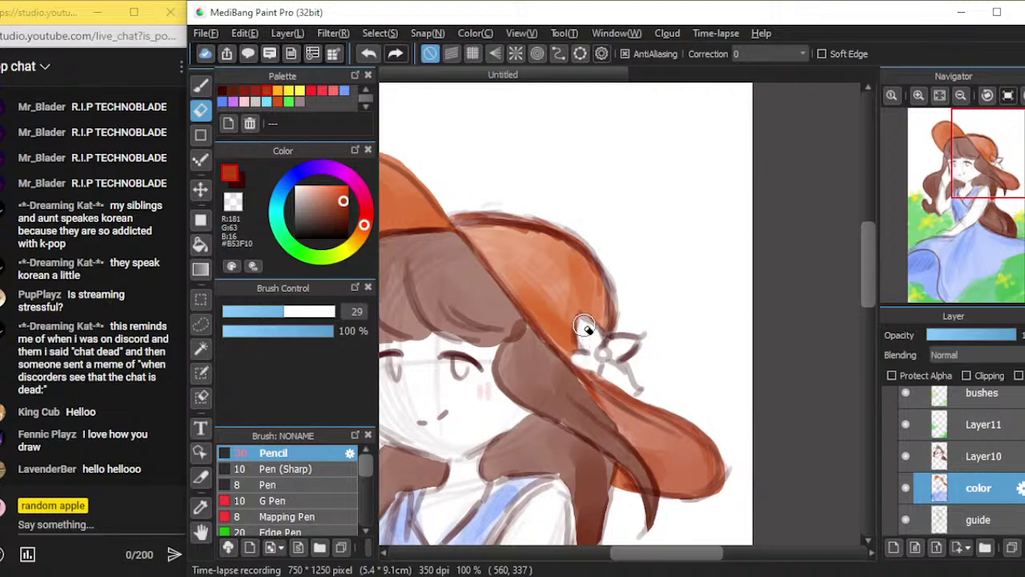
left_click_drag(585, 325, 605, 339)
Examine the whole picture and the hat with its cleared flower at different magnifications
scroll(669, 453, "down", 4)
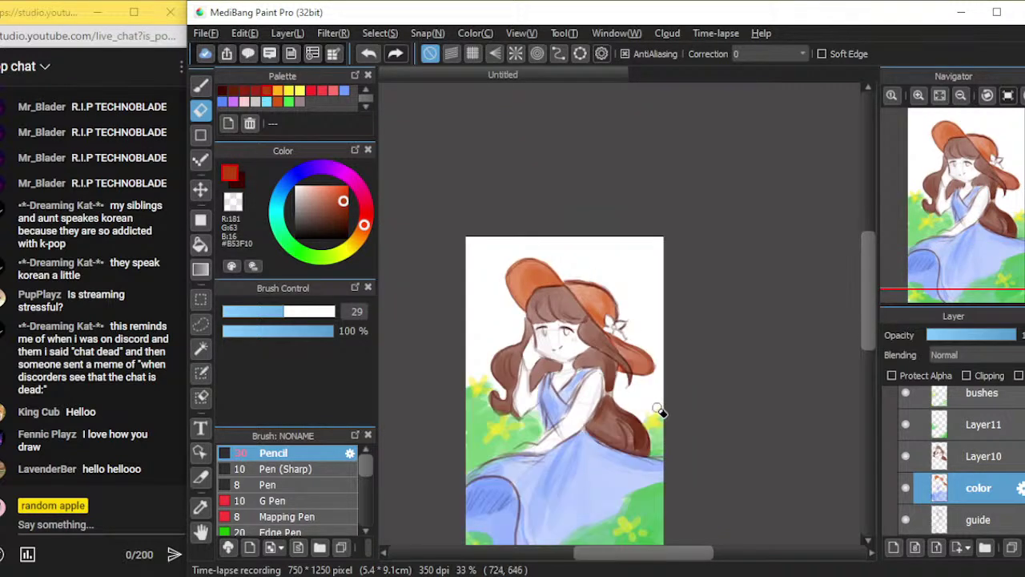
scroll(654, 398, "up", 1)
scroll(654, 398, "down", 1)
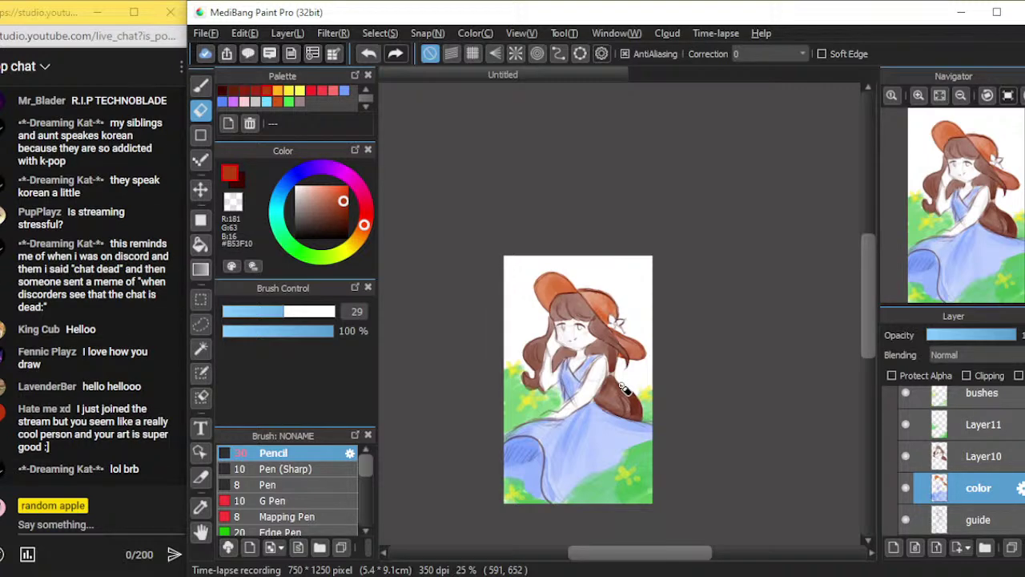
scroll(626, 390, "up", 1)
scroll(627, 391, "down", 1)
scroll(553, 355, "up", 1)
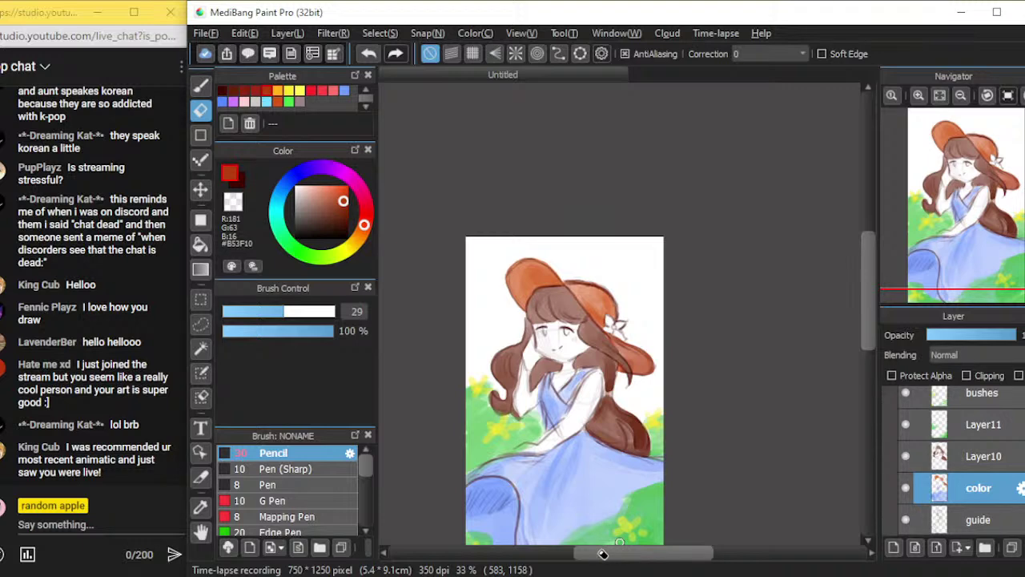
scroll(600, 545, "up", 1)
scroll(585, 509, "up", 1)
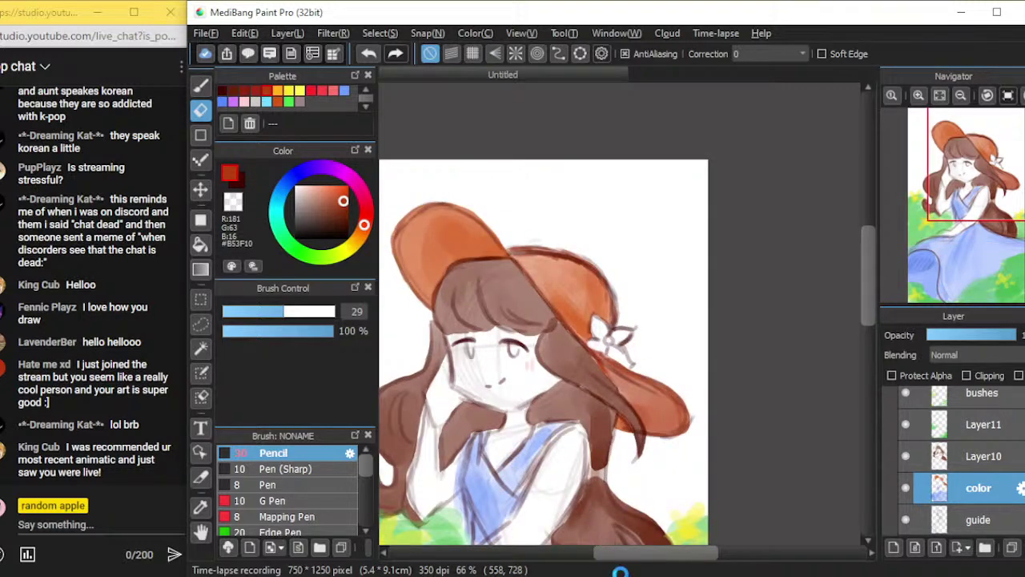
scroll(609, 544, "down", 1)
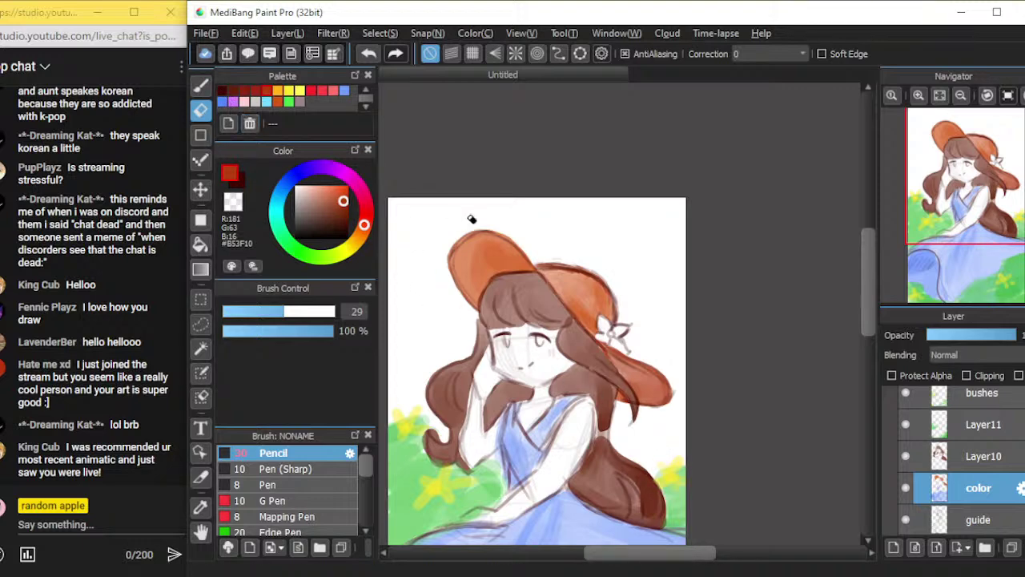
scroll(576, 280, "up", 2)
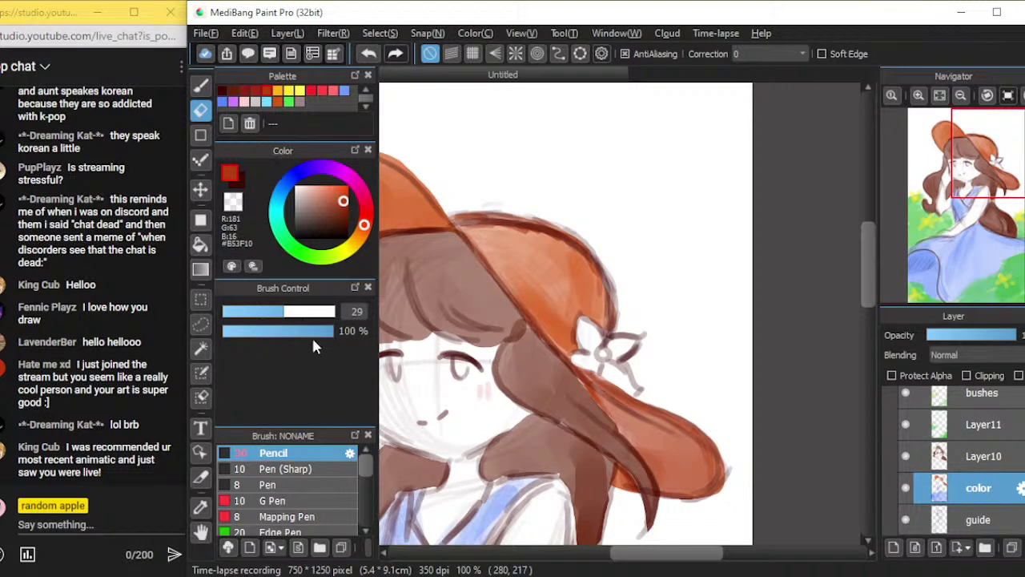
Try handwriting "Grian" above the hat with the size 30 pencil in dark orange, and undo the lettering
key("b")
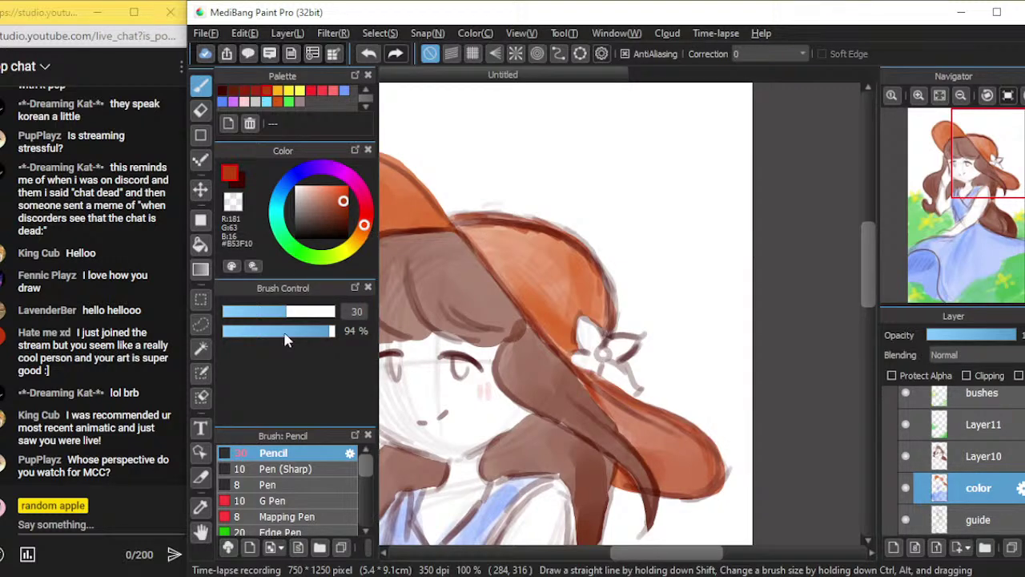
mouse_move(540, 131)
left_mouse_down()
mouse_move(490, 171)
mouse_move(573, 156)
mouse_move(576, 175)
mouse_move(649, 169)
mouse_move(717, 182)
left_mouse_up()
left_click(623, 137)
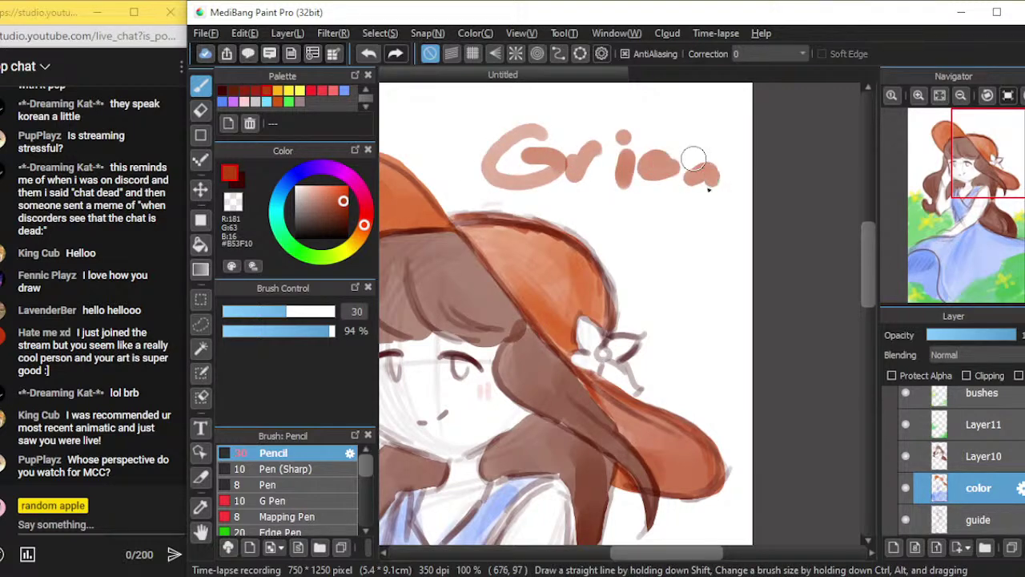
key("ctrl+z")
key("ctrl+z")
key("ctrl+z")
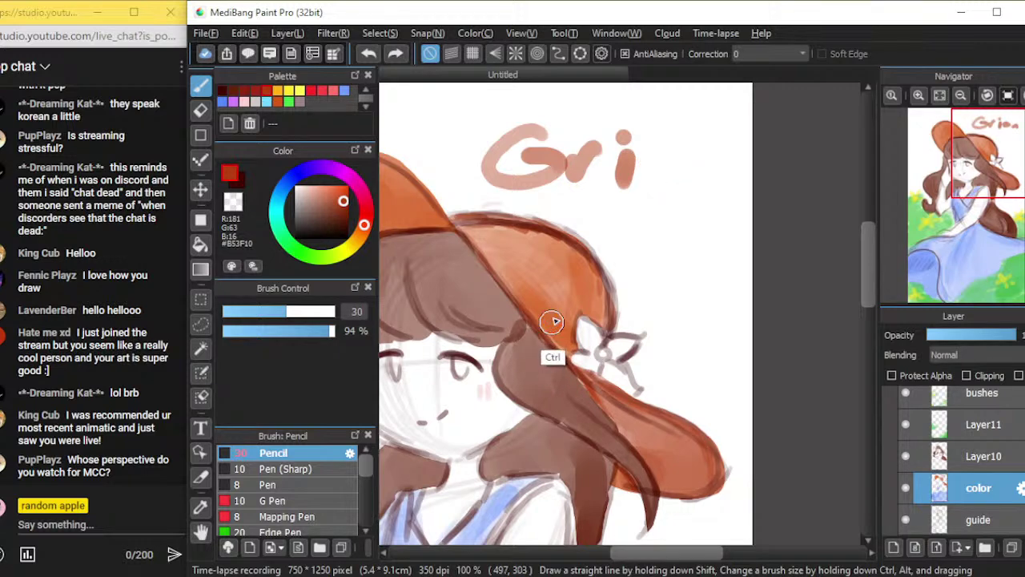
key("ctrl+z")
key("ctrl+z")
key("ctrl+z")
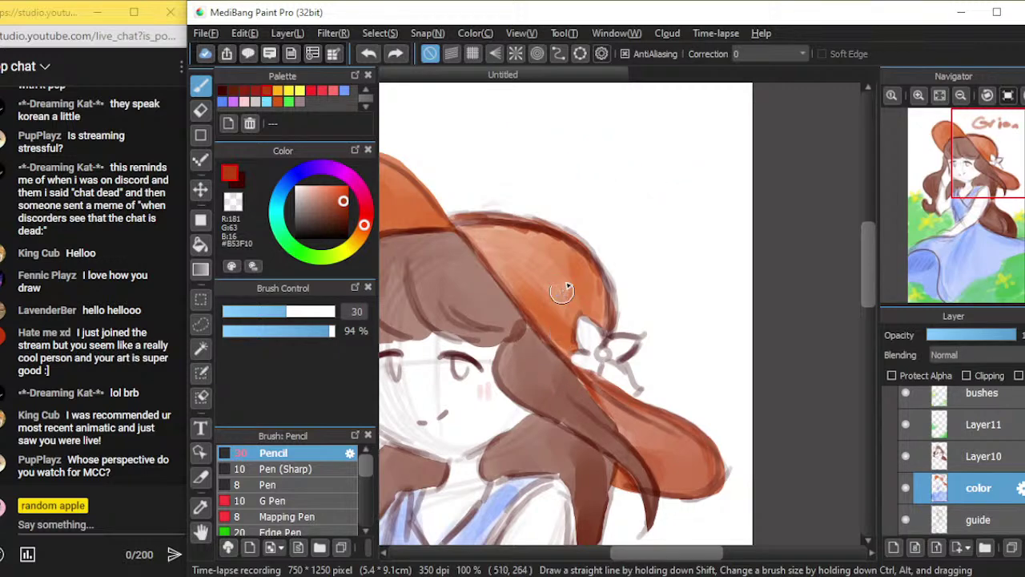
Try a few slanted dark orange test strokes in the blank area above the hat, and undo them
left_click_drag(499, 144, 580, 117)
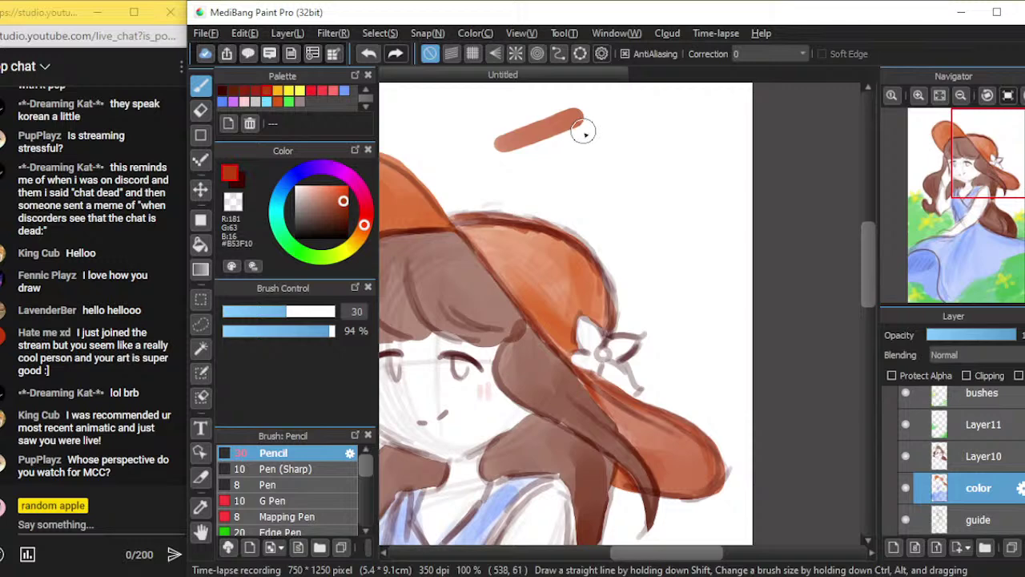
left_click_drag(518, 189, 631, 137)
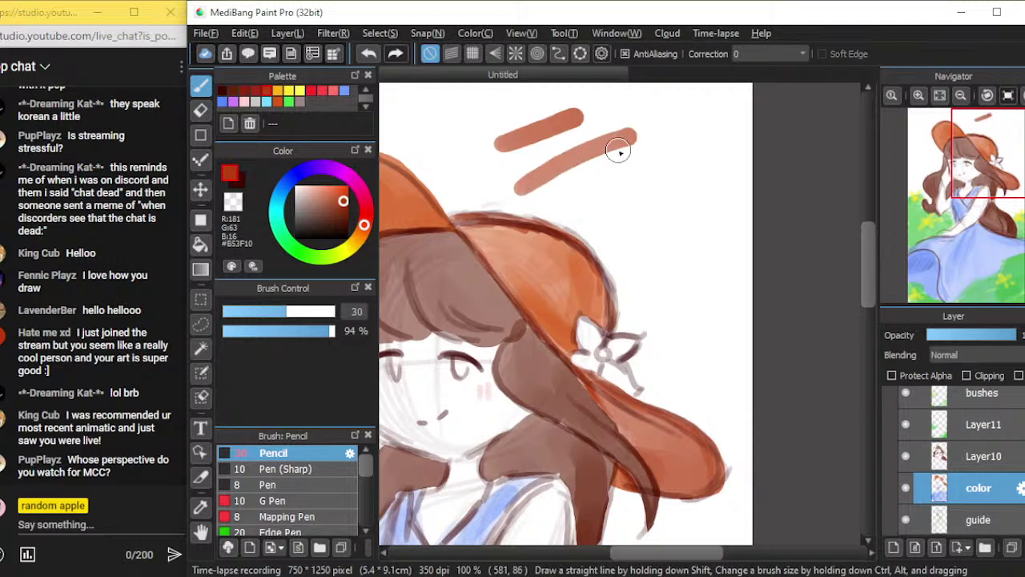
key("ctrl+z")
key("ctrl+z")
left_click_drag(549, 141, 604, 124)
key("ctrl+z")
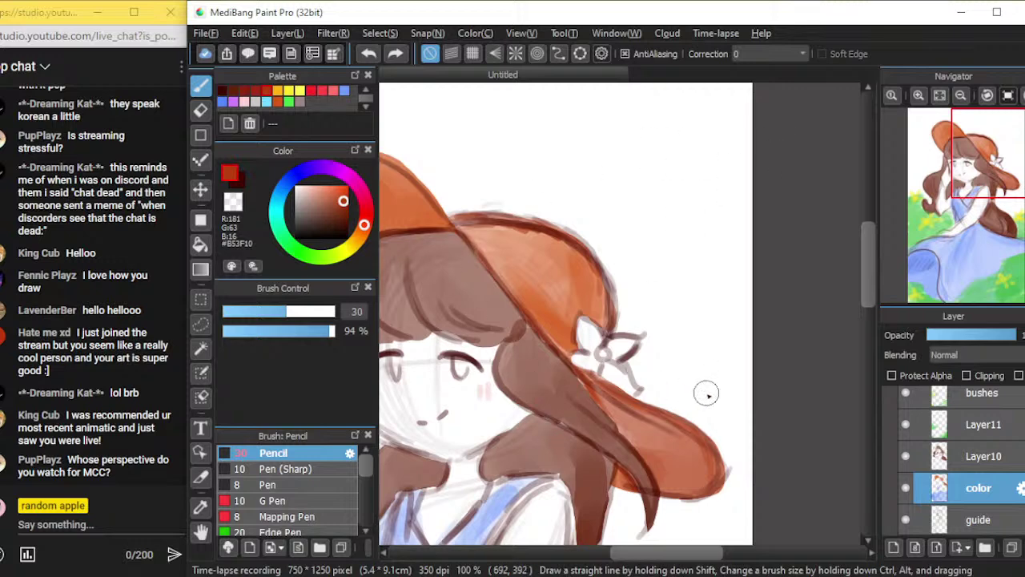
Choose the purple #D180FF, try test loops and slanted strokes above the hat, and undo them all
left_click(238, 103)
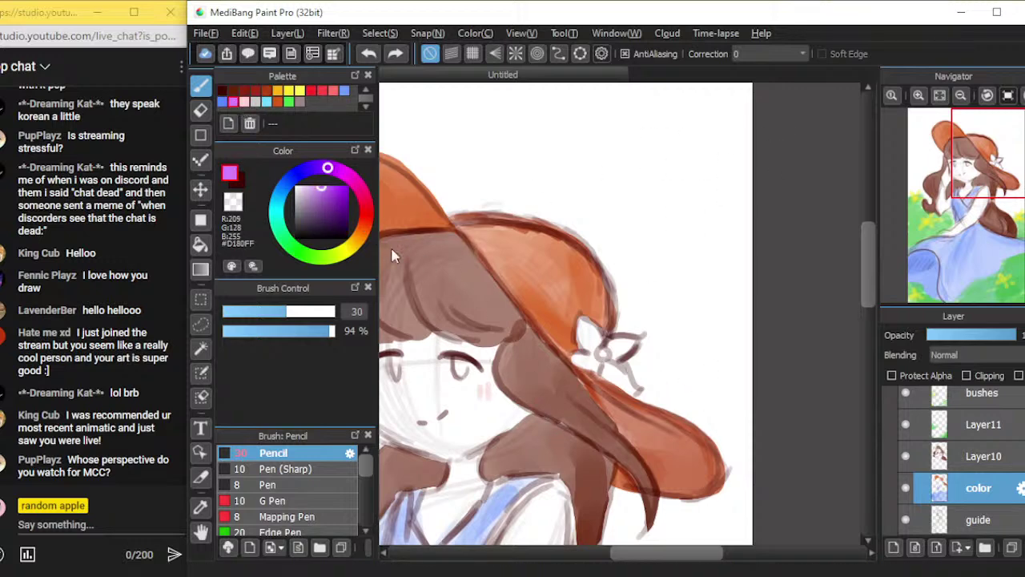
left_click_drag(590, 126, 751, 120)
mouse_move(644, 105)
left_mouse_down()
mouse_move(568, 142)
mouse_move(733, 99)
mouse_move(640, 114)
left_mouse_up()
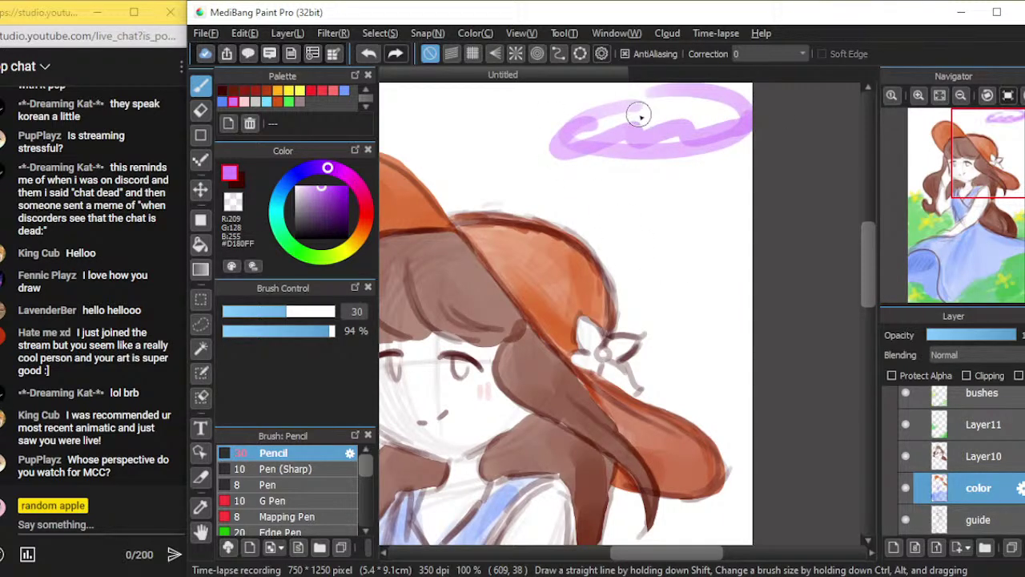
key("ctrl+z")
key("ctrl+z")
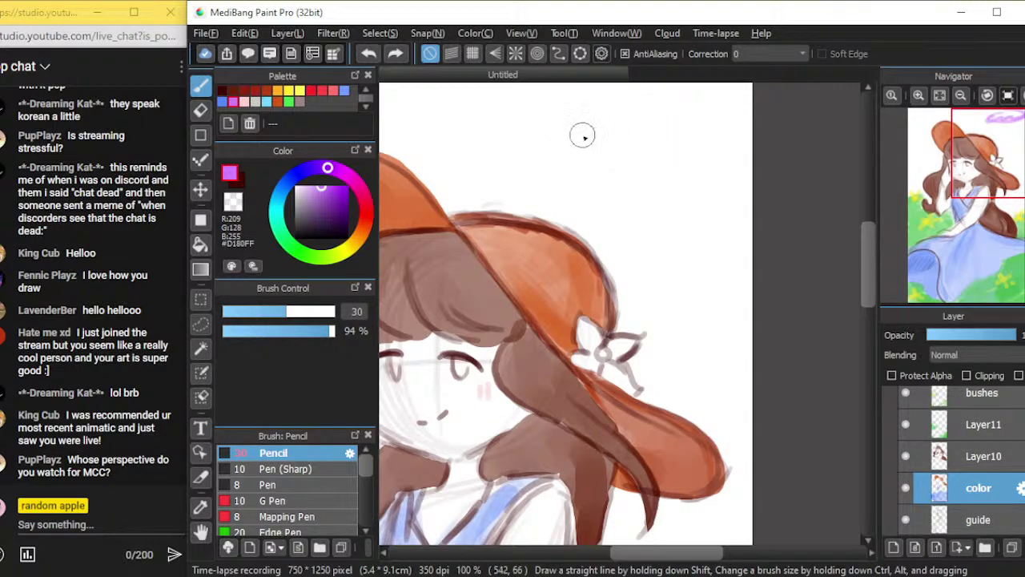
left_click_drag(545, 144, 694, 119)
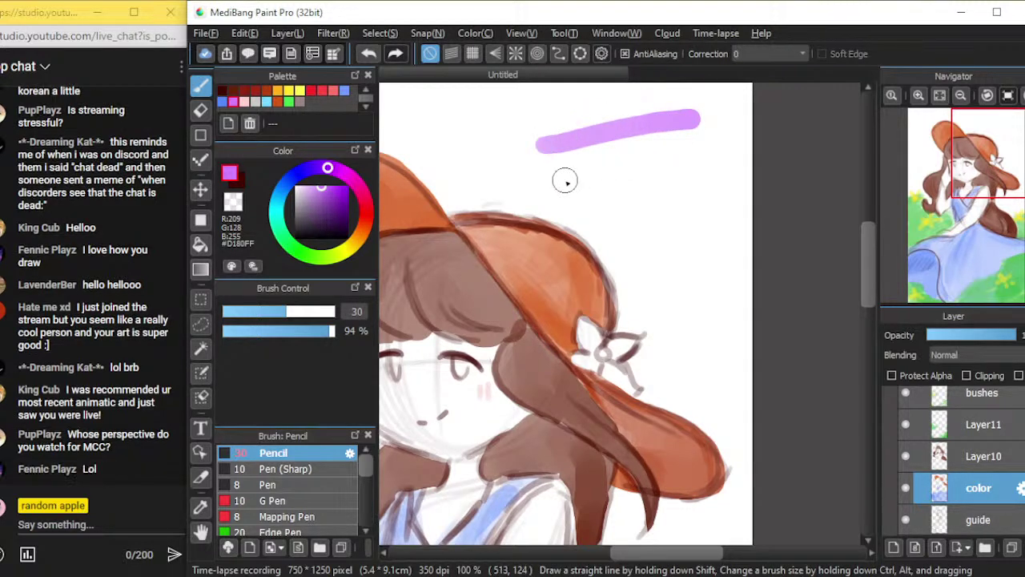
left_click_drag(580, 182, 689, 158)
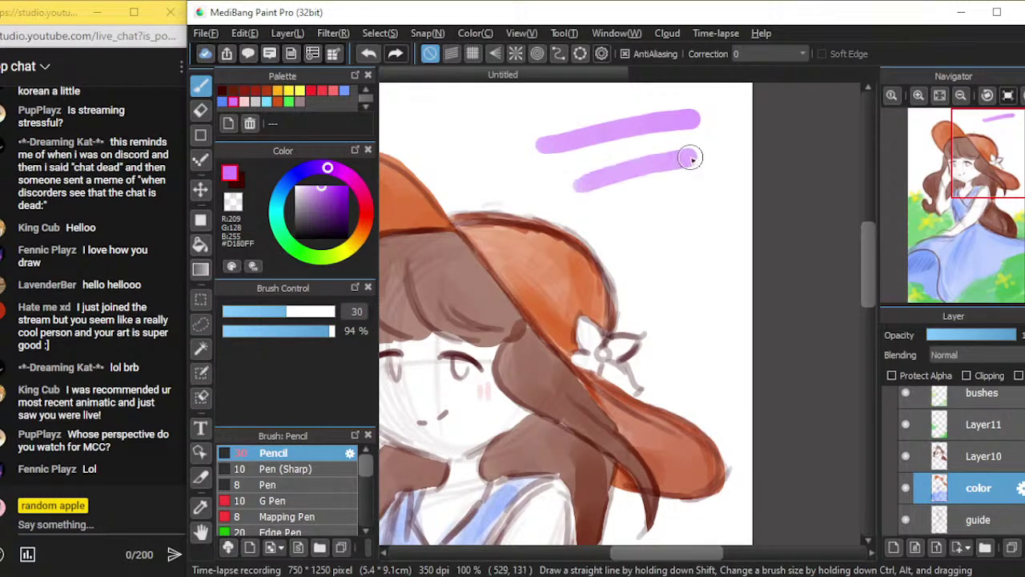
left_click_drag(585, 215, 702, 185)
key("ctrl+z")
key("ctrl+z")
key("ctrl+z")
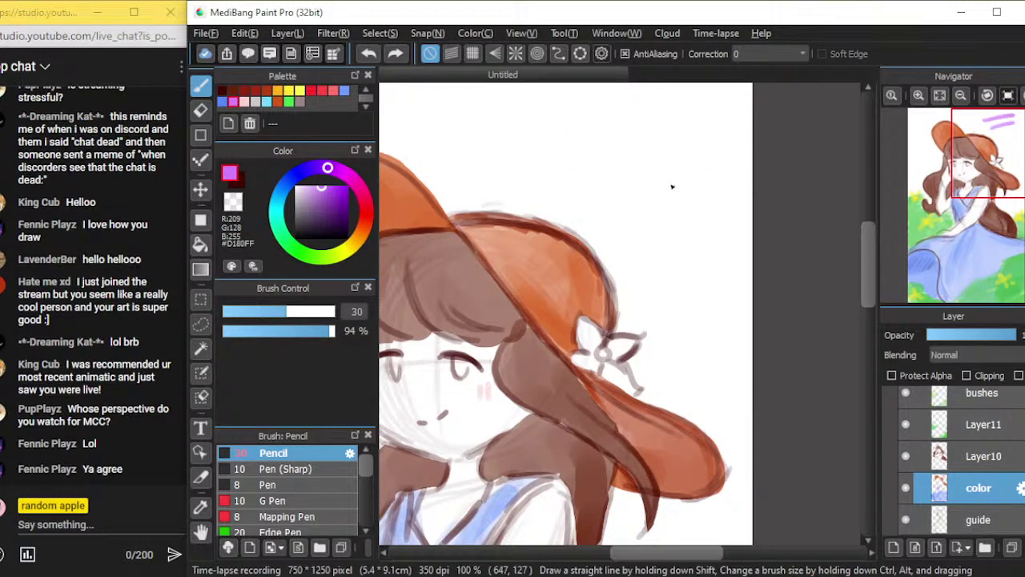
Try coloring the flower on the hat purple, and undo the fill
mouse_move(592, 323)
left_mouse_down()
mouse_move(587, 343)
mouse_move(585, 330)
mouse_move(600, 355)
mouse_move(623, 339)
mouse_move(613, 378)
left_mouse_up()
key("ctrl+z")
scroll(617, 376, "down", 4)
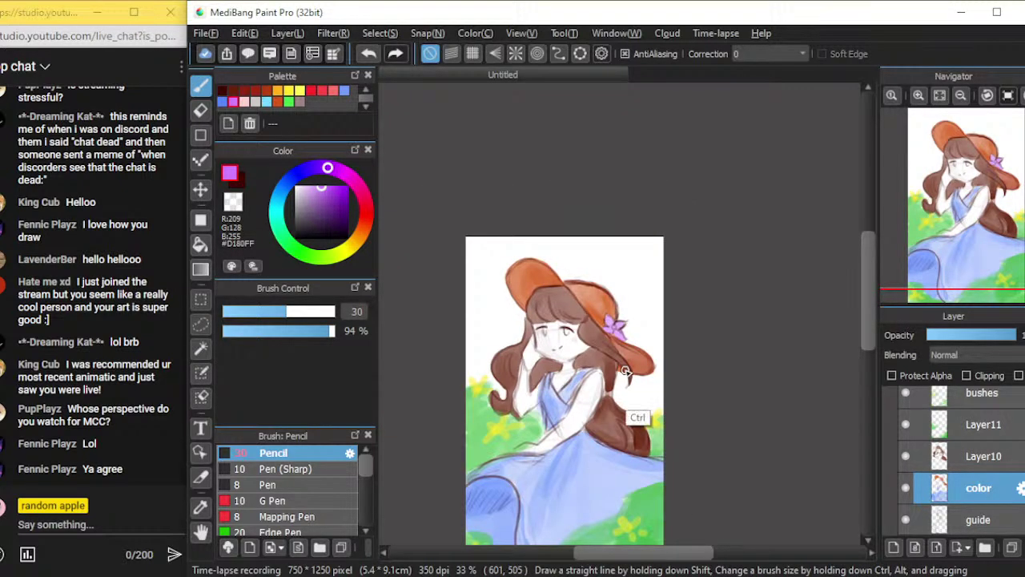
key("ctrl+z")
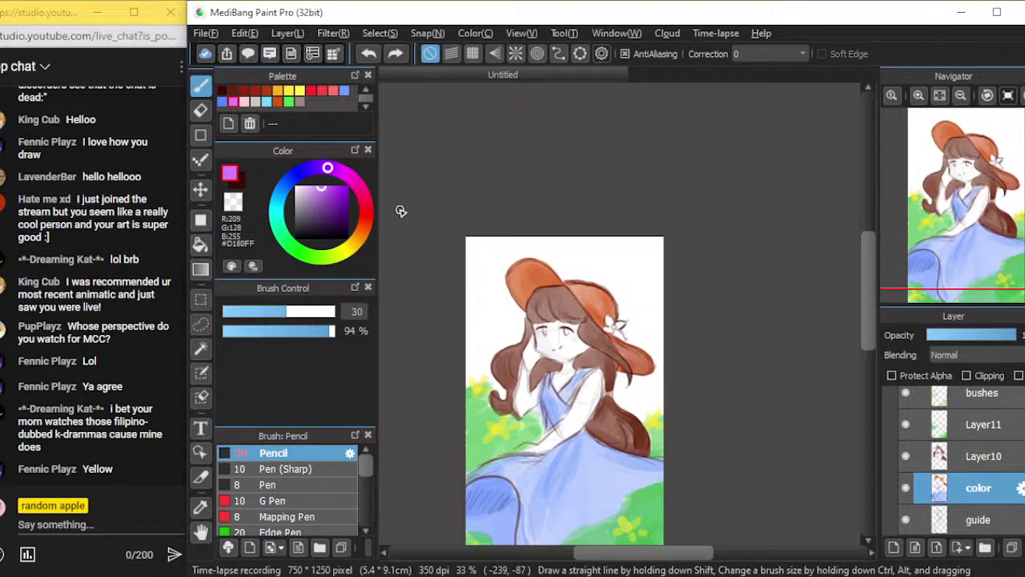
Try coloring the whole hat flower yellow-orange #FFB115 with the size 30 pencil, compare with and without it, and undo the fill
left_click(279, 90)
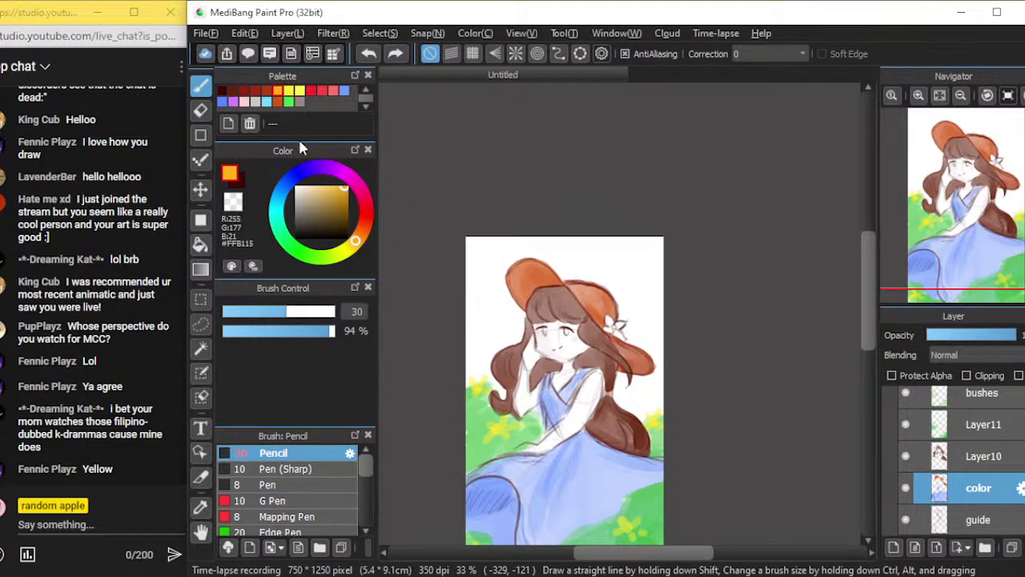
scroll(671, 264, "up", 5)
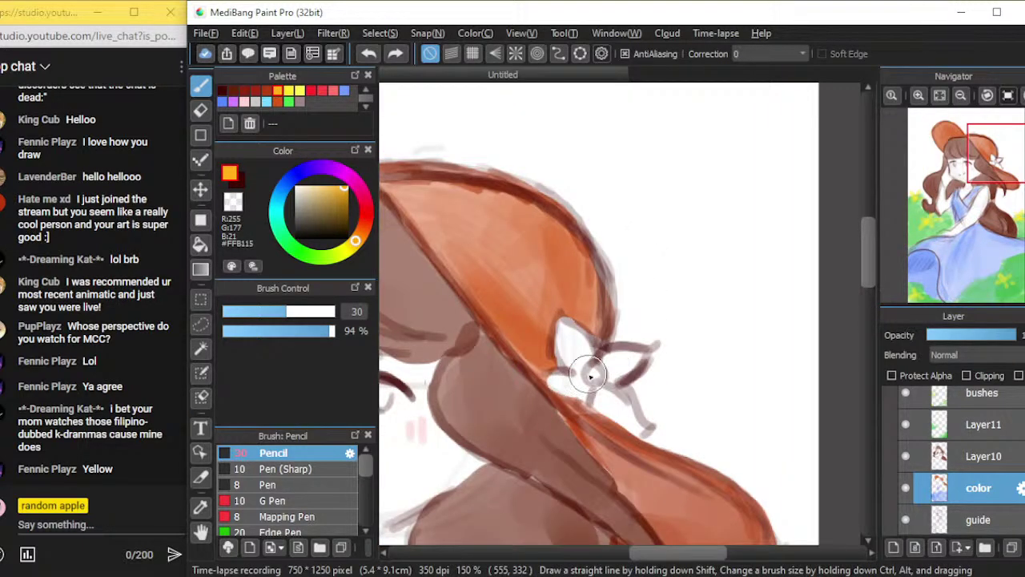
scroll(589, 371, "up", 1)
mouse_move(559, 355)
left_mouse_down()
mouse_move(573, 386)
mouse_move(549, 333)
mouse_move(558, 365)
mouse_move(553, 349)
mouse_move(593, 372)
mouse_move(582, 394)
mouse_move(644, 374)
mouse_move(596, 404)
mouse_move(541, 407)
mouse_move(582, 418)
mouse_move(618, 448)
mouse_move(606, 422)
mouse_move(628, 446)
mouse_move(620, 424)
mouse_move(652, 470)
left_mouse_up()
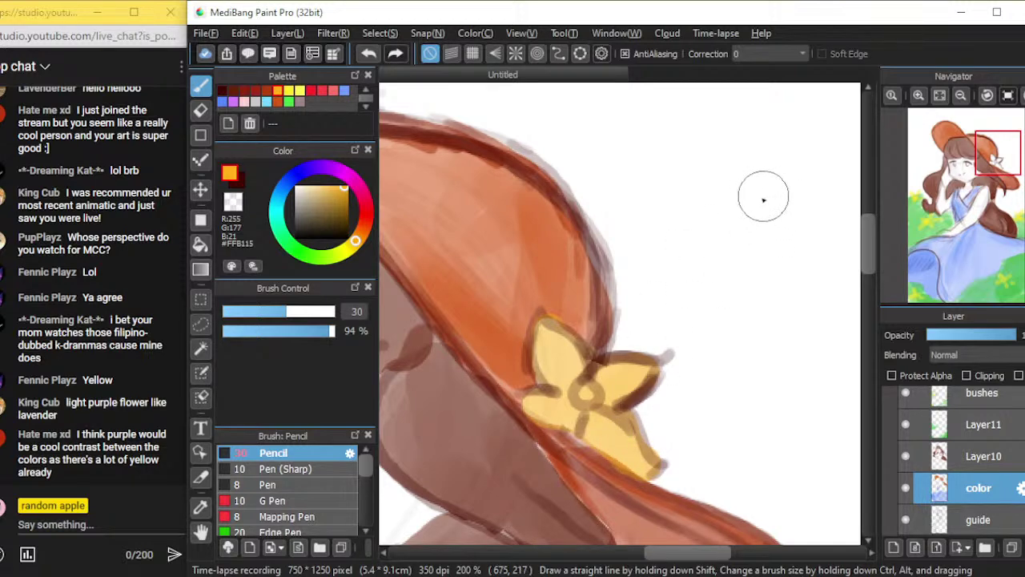
scroll(737, 222, "down", 2)
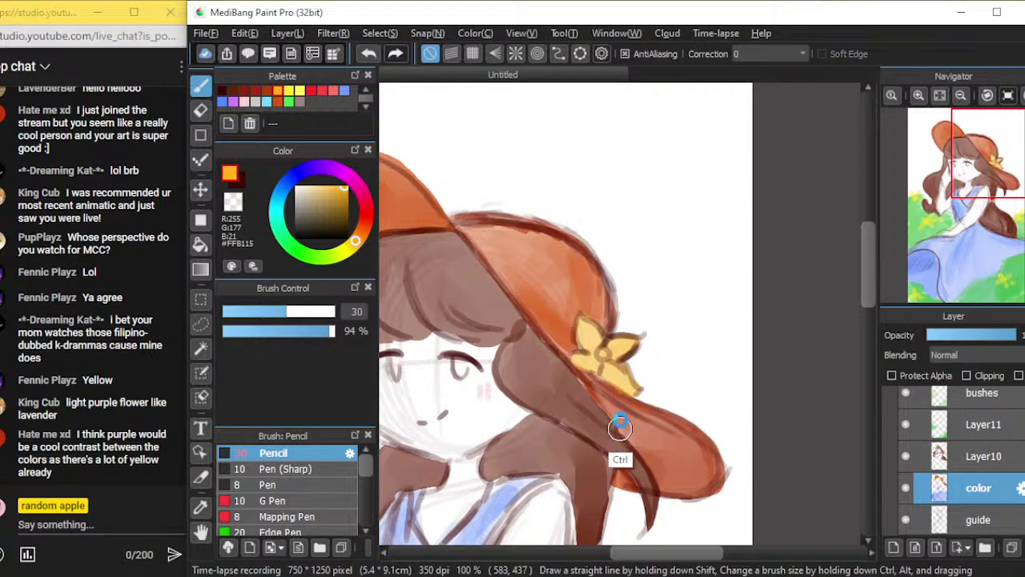
key("ctrl+z")
key("ctrl+y")
key("ctrl+y")
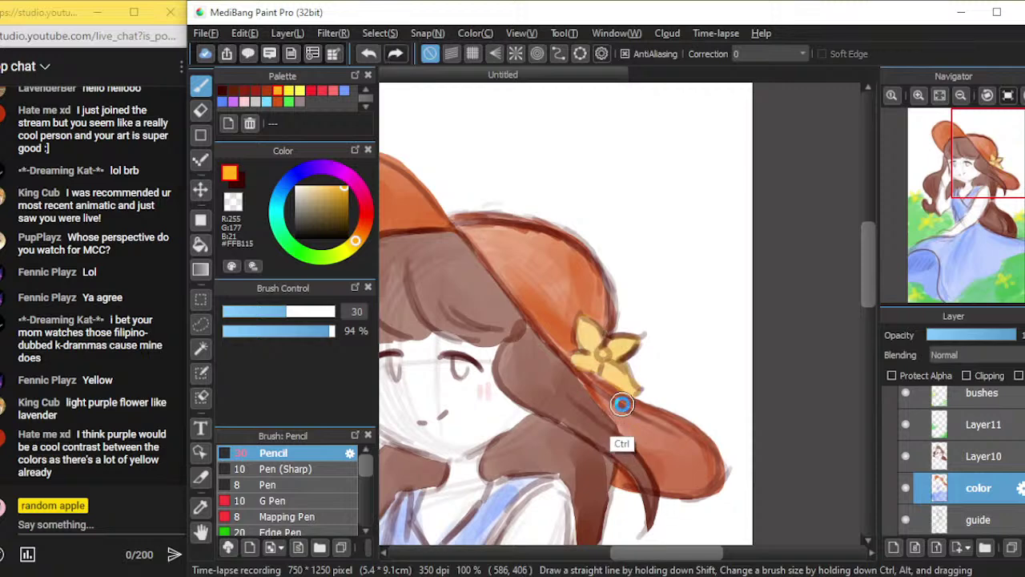
key("ctrl+z")
Try dabbing only the center of the hat flower yellow-orange, and undo the dab
key("ctrl+plus")
mouse_move(593, 391)
left_mouse_down()
mouse_move(584, 389)
mouse_move(596, 399)
left_mouse_up()
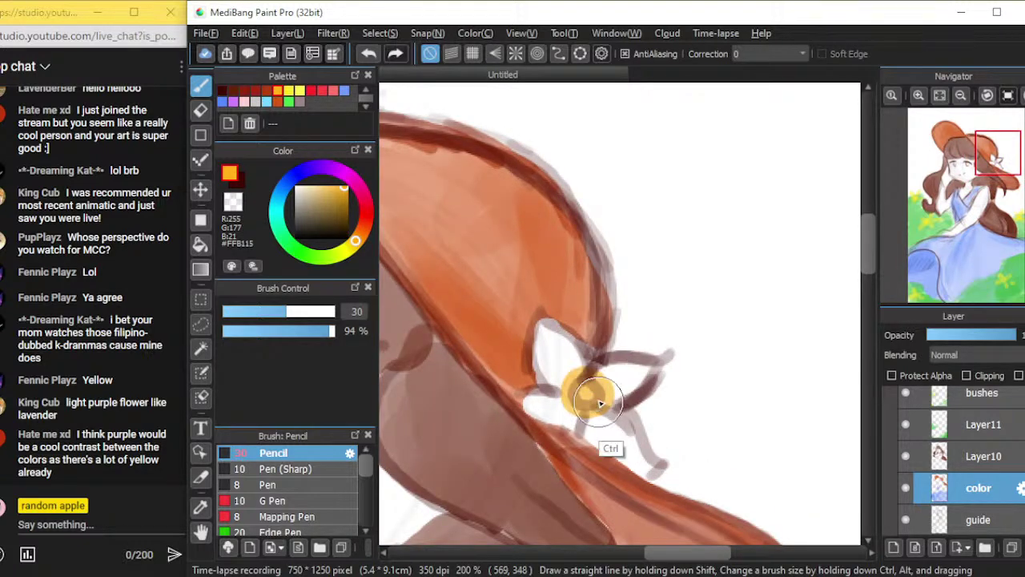
key("ctrl+z")
Color the petals of the hat flower dark purple #672A8C with the size 15 pencil at 100% opacity
left_click(233, 102)
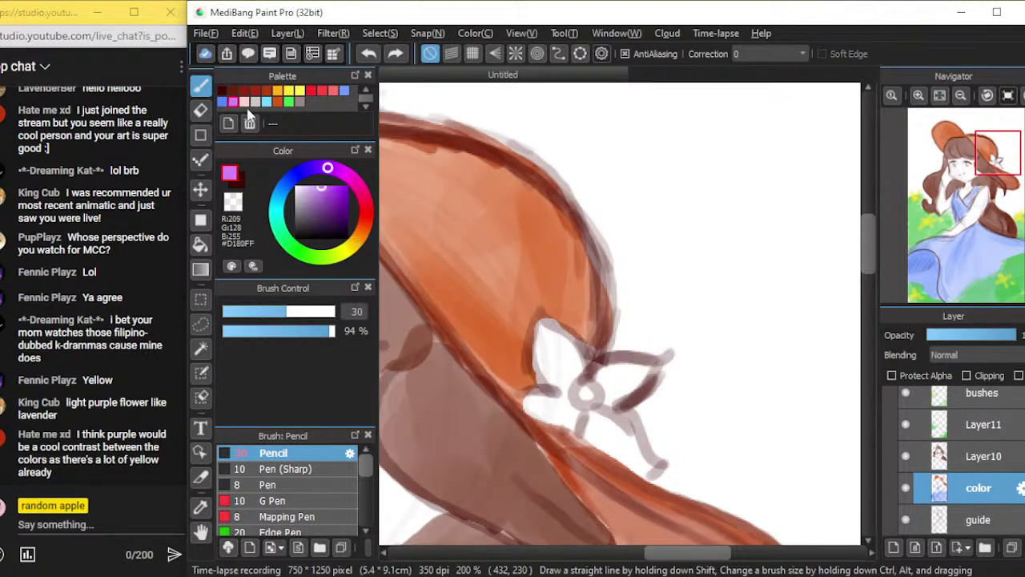
left_click(332, 198)
left_click(326, 200)
left_click(327, 197)
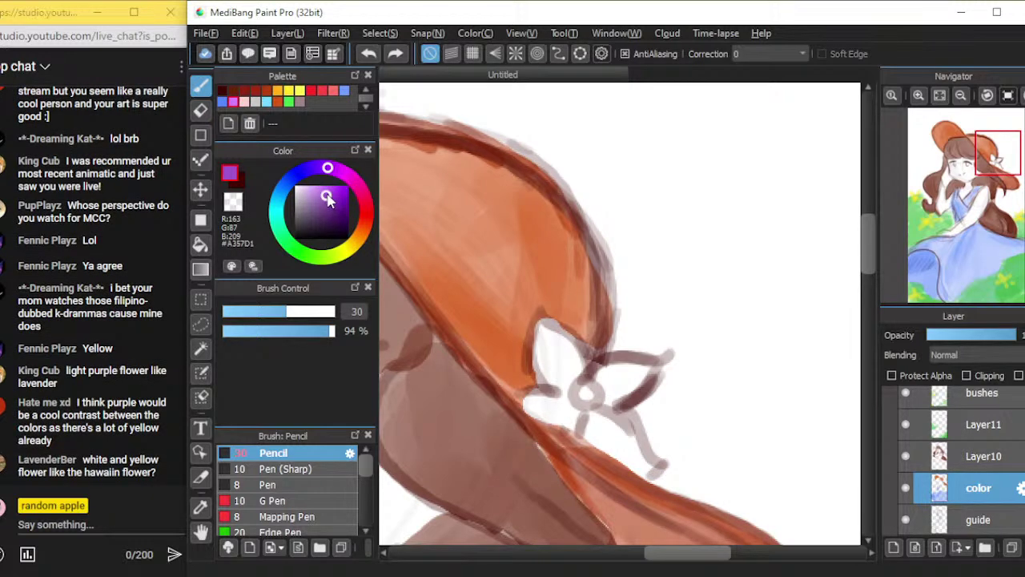
left_click_drag(328, 203, 333, 213)
left_click_drag(577, 386, 553, 361)
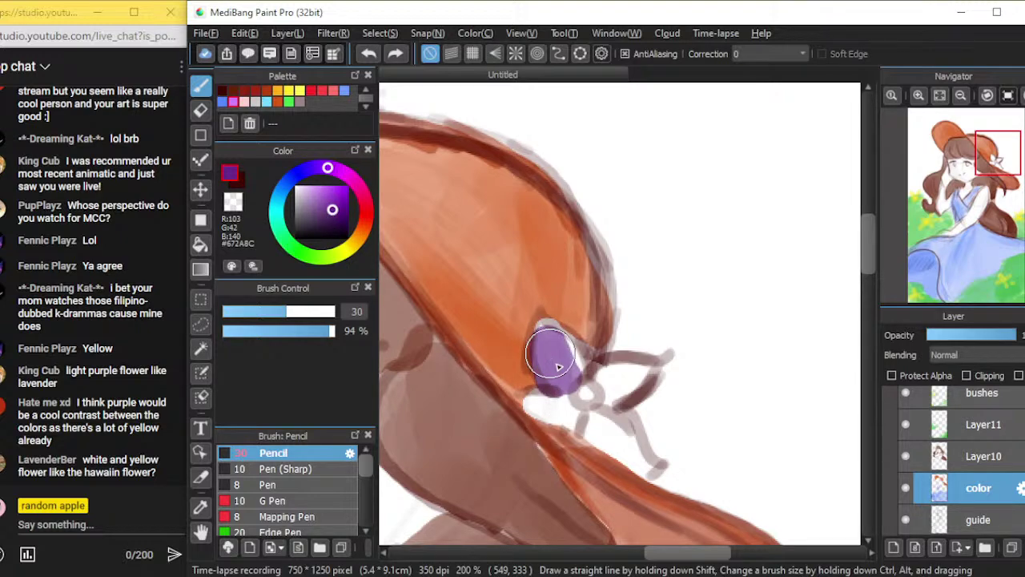
key("ctrl+z")
left_click(255, 315)
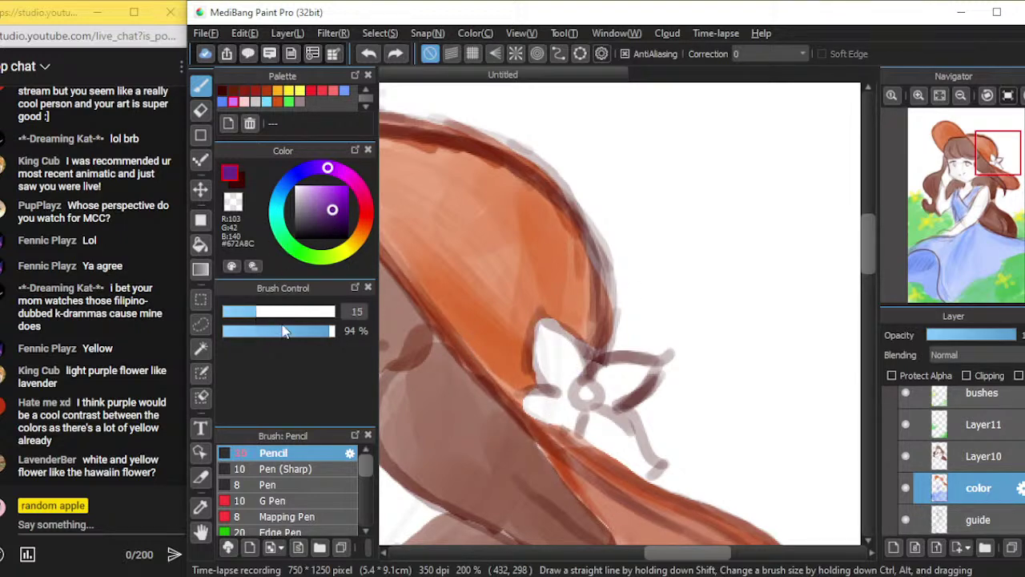
mouse_move(547, 346)
left_mouse_down()
mouse_move(563, 387)
mouse_move(548, 382)
mouse_move(540, 323)
mouse_move(576, 375)
mouse_move(544, 326)
mouse_move(587, 371)
mouse_move(530, 401)
mouse_move(563, 402)
mouse_move(529, 403)
mouse_move(562, 414)
mouse_move(534, 407)
mouse_move(565, 401)
mouse_move(551, 412)
mouse_move(531, 406)
mouse_move(569, 417)
mouse_move(543, 393)
mouse_move(564, 401)
mouse_move(579, 426)
mouse_move(591, 426)
mouse_move(585, 435)
mouse_move(595, 416)
mouse_move(613, 424)
mouse_move(631, 449)
mouse_move(590, 437)
mouse_move(636, 464)
mouse_move(596, 420)
mouse_move(614, 419)
mouse_move(637, 456)
mouse_move(594, 426)
mouse_move(622, 423)
mouse_move(644, 464)
mouse_move(626, 450)
mouse_move(634, 464)
mouse_move(654, 471)
mouse_move(621, 410)
mouse_move(601, 413)
mouse_move(602, 375)
mouse_move(660, 364)
mouse_move(636, 394)
mouse_move(601, 394)
mouse_move(606, 362)
mouse_move(661, 360)
mouse_move(614, 394)
left_mouse_up()
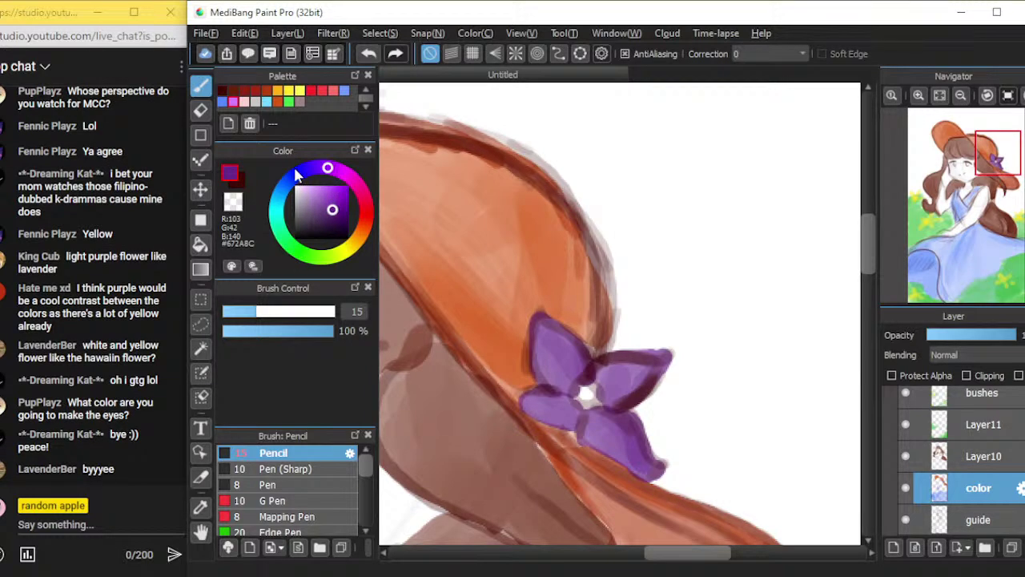
Fill the center of the purple hat flower with yellow-orange #FFB115
left_click(278, 91)
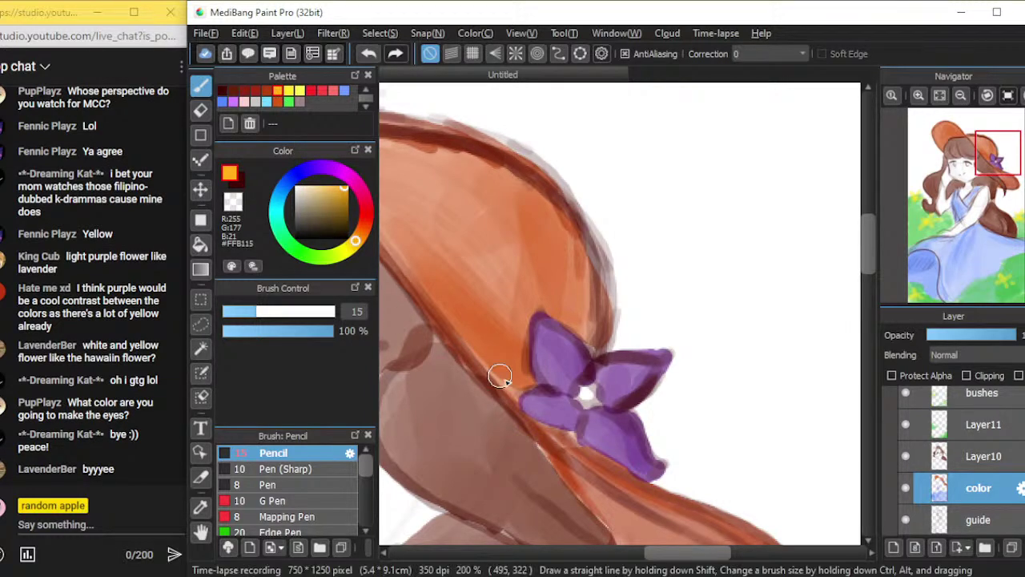
left_click_drag(588, 396, 591, 393)
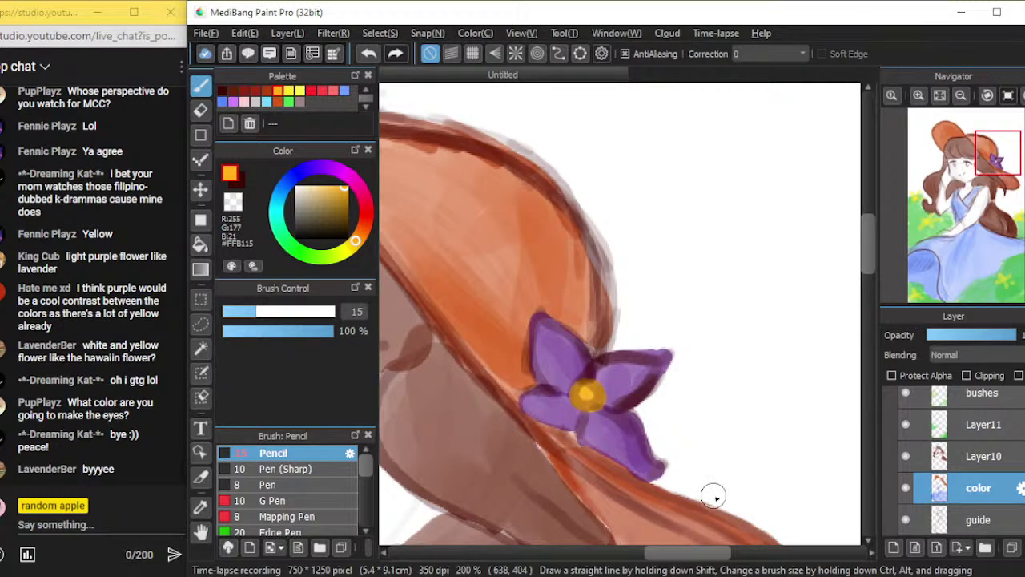
scroll(714, 492, "down", 5)
scroll(585, 517, "up", 1)
scroll(589, 521, "down", 1)
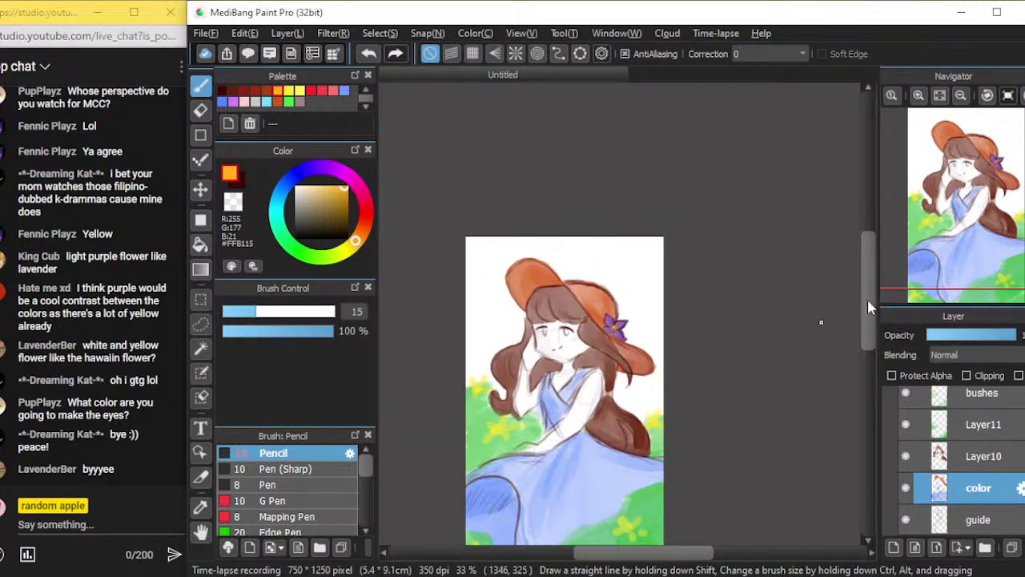
left_click_drag(866, 308, 857, 349)
double_click(974, 475)
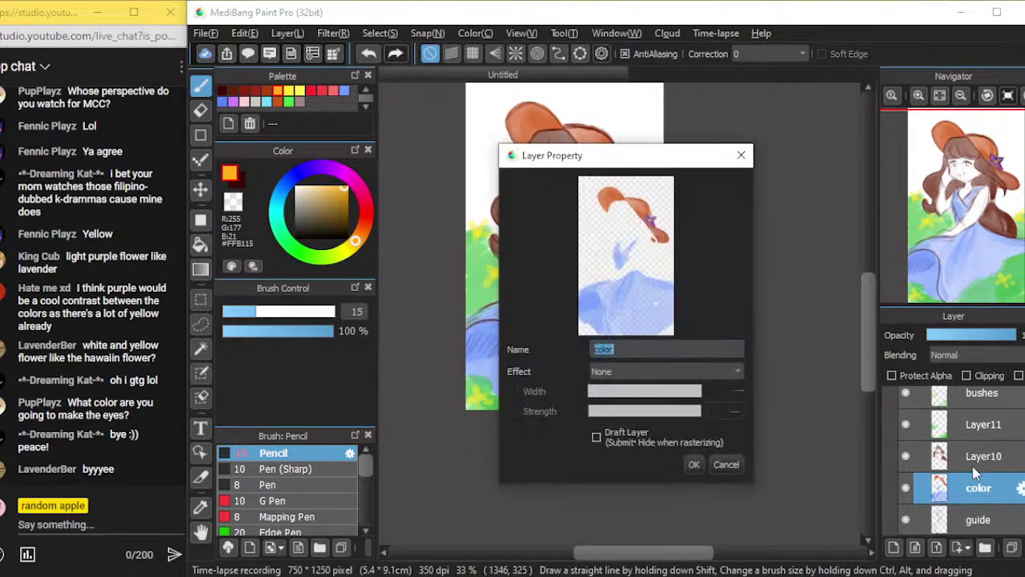
left_click(742, 157)
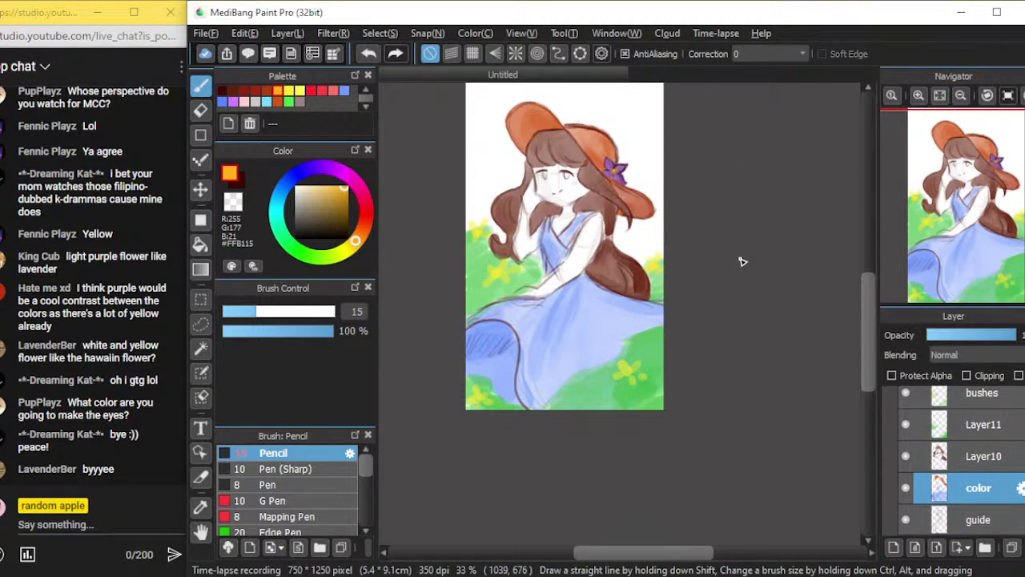
Make the bushes layer active and set the brush color to white #FFFFFF
key("ctrl+plus")
key("ctrl+plus")
key("ctrl+minus")
left_click(939, 462)
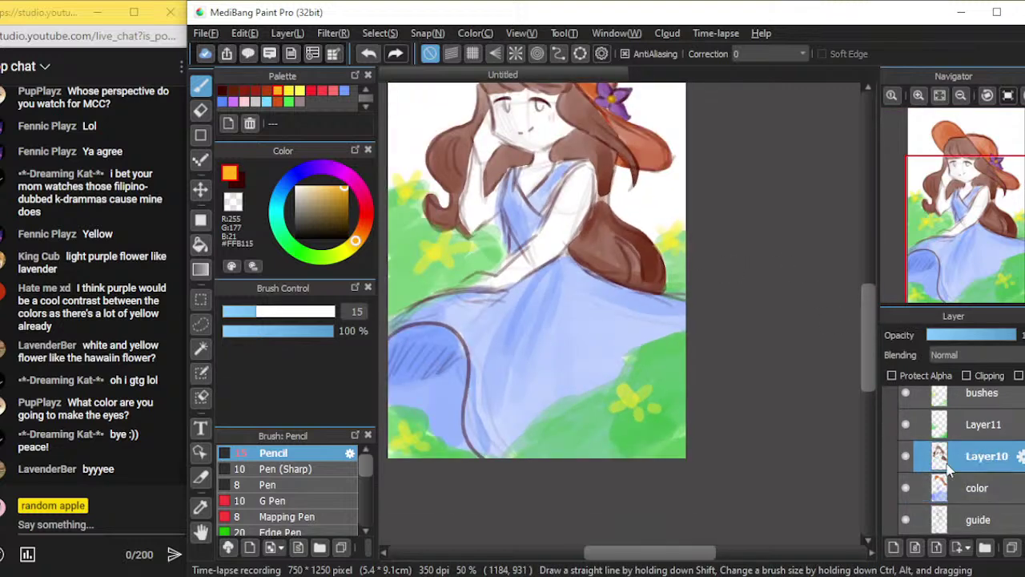
left_click(944, 394)
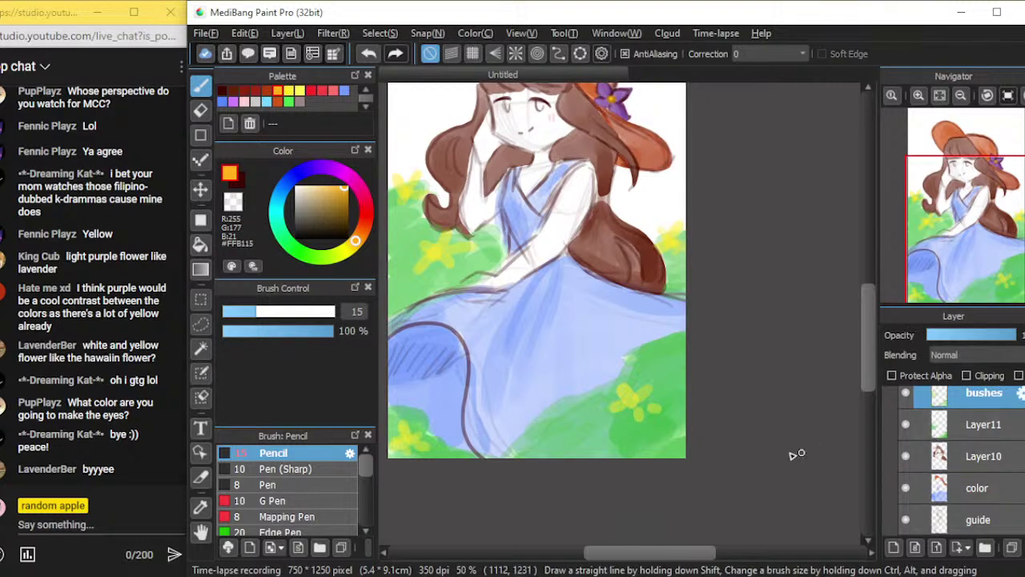
left_click(298, 197)
left_click_drag(297, 190, 299, 190)
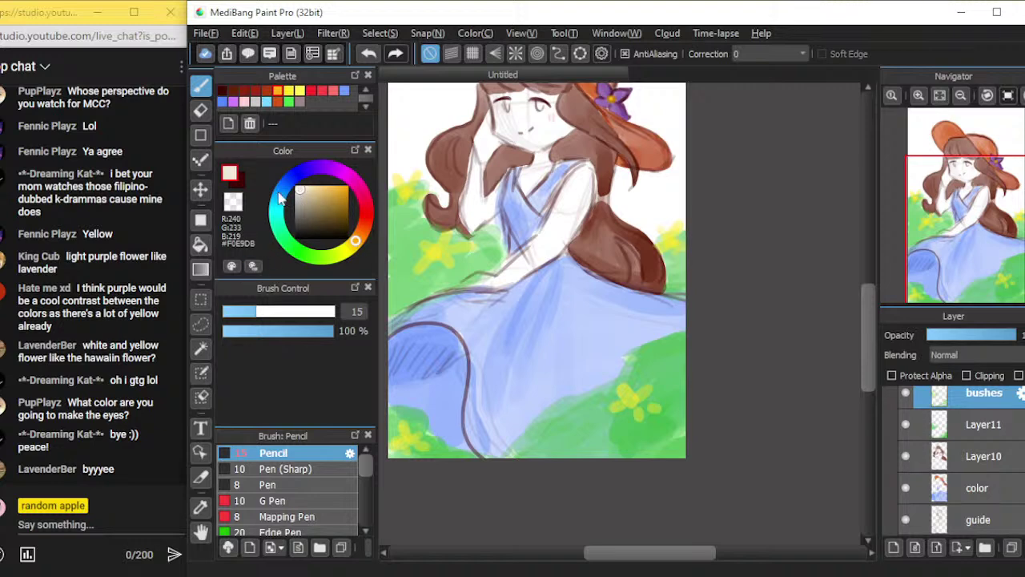
left_click_drag(298, 198, 290, 184)
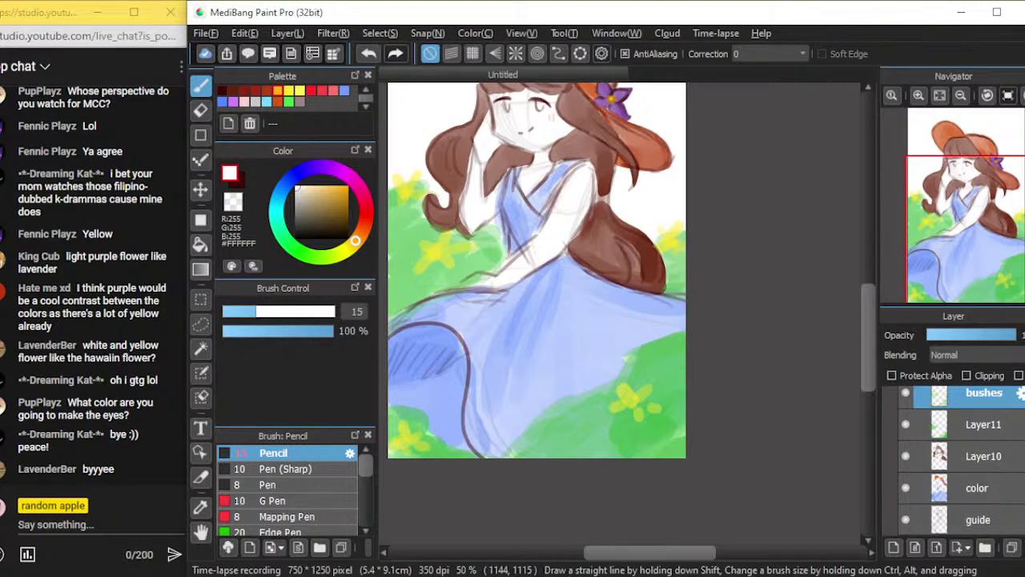
Draw a small white flower outline on the bush beside the skirt's right edge with the size 17 pencil, undoing unwanted strokes
scroll(554, 328, "up", 2)
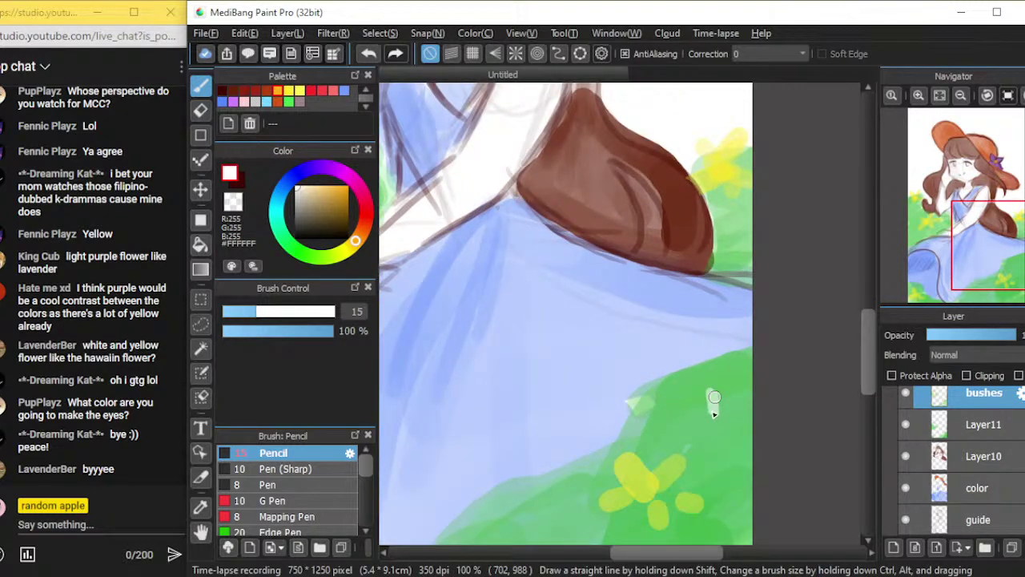
key("ctrl+z")
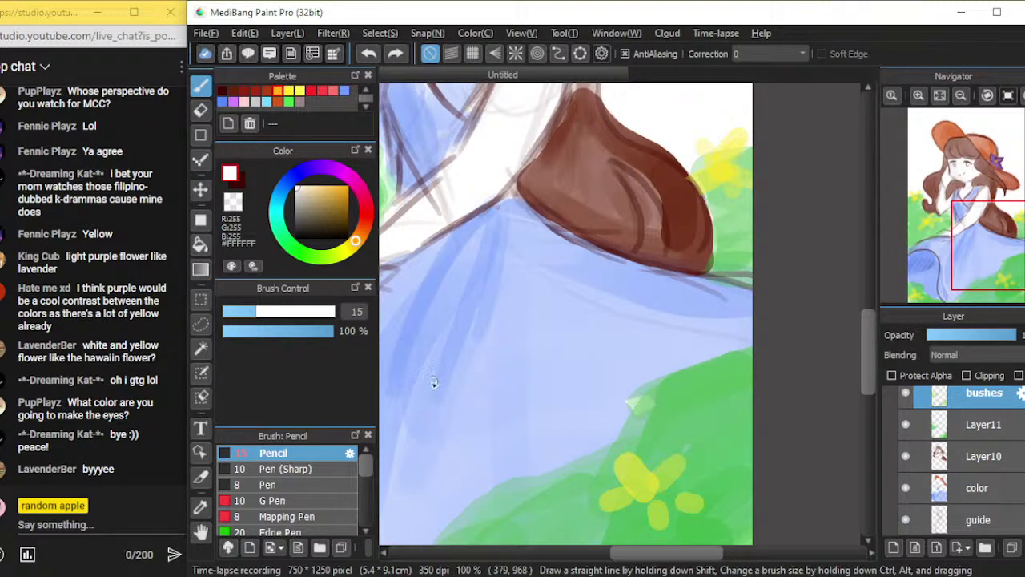
left_click(268, 316)
mouse_move(681, 408)
left_mouse_down()
mouse_move(713, 425)
mouse_move(727, 419)
mouse_move(707, 396)
mouse_move(716, 391)
mouse_move(713, 409)
mouse_move(733, 411)
mouse_move(743, 389)
mouse_move(742, 416)
left_mouse_up()
key("ctrl+z")
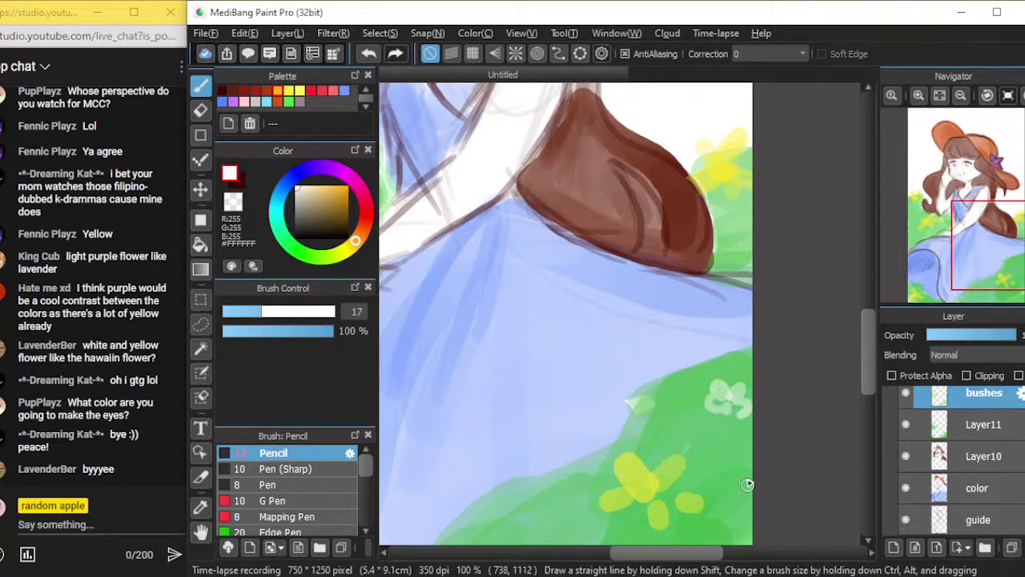
key("ctrl+minus")
key("ctrl+minus")
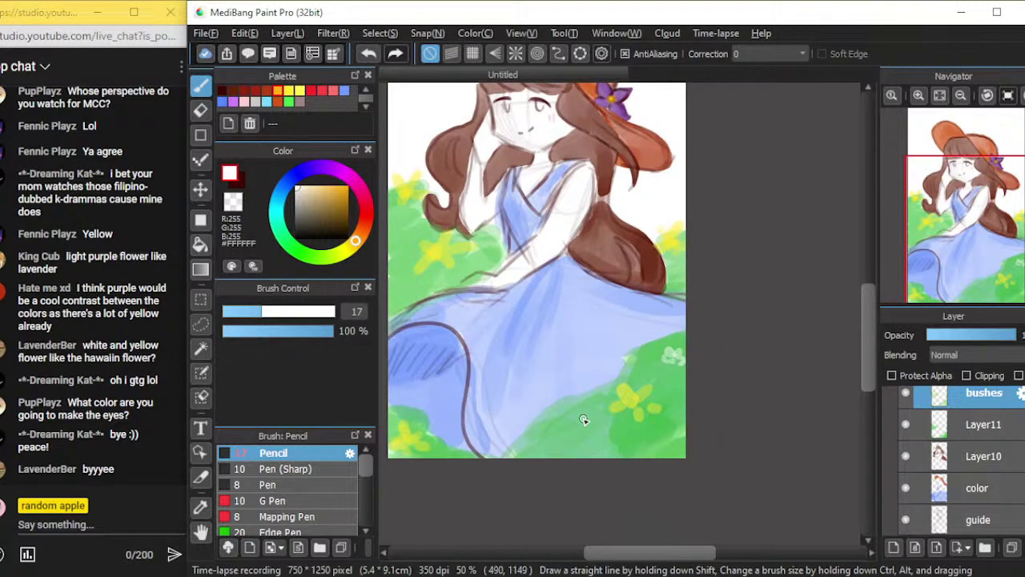
Draw more small white flower outlines on the lower right bush and one on the lower left bush
key("ctrl+z")
key("ctrl")
key("ctrl+z")
key("ctrl+y")
key("ctrl+y")
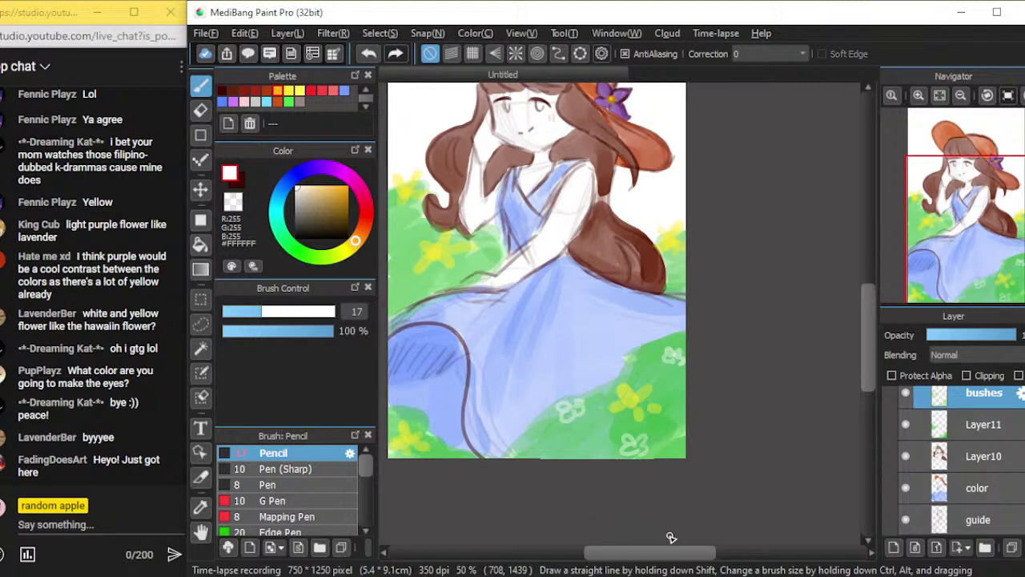
left_click_drag(628, 559, 594, 553)
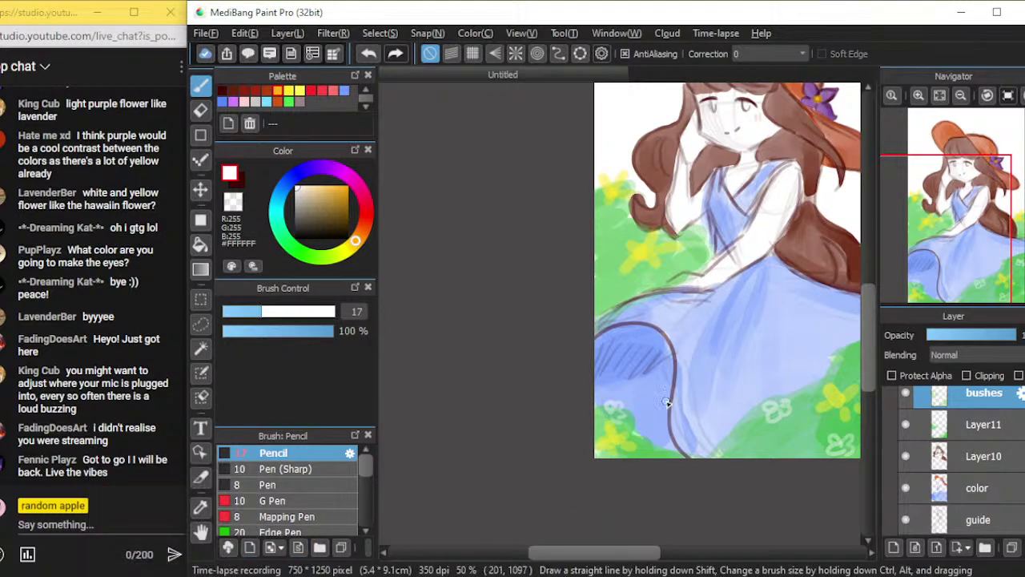
Switch to Chrome, look at the YouTube Studio live streaming page, and pause the guitar cover medley in the YouTube tab
left_click(214, 575)
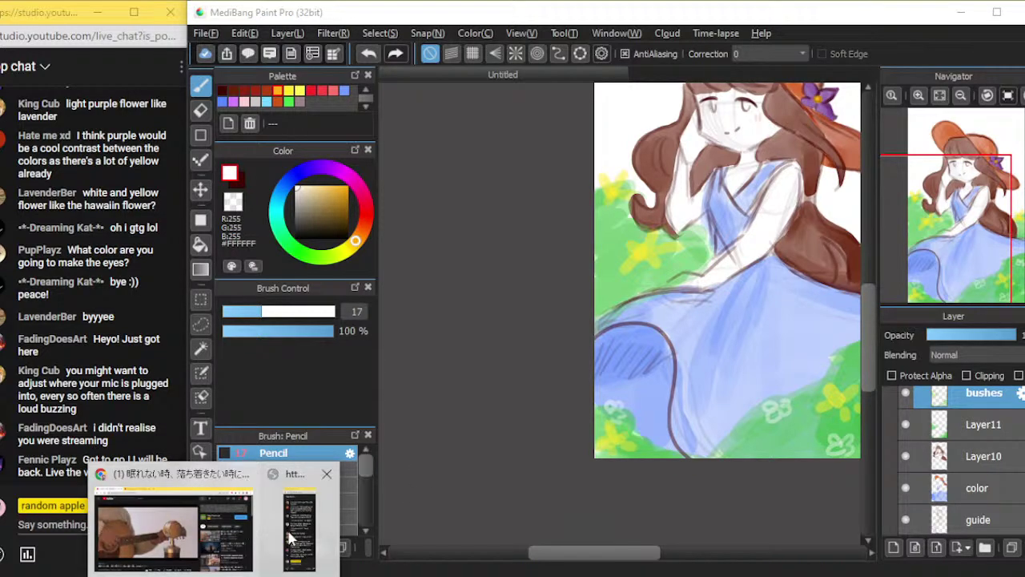
left_click(223, 548)
left_click(287, 7)
mouse_move(95, 305)
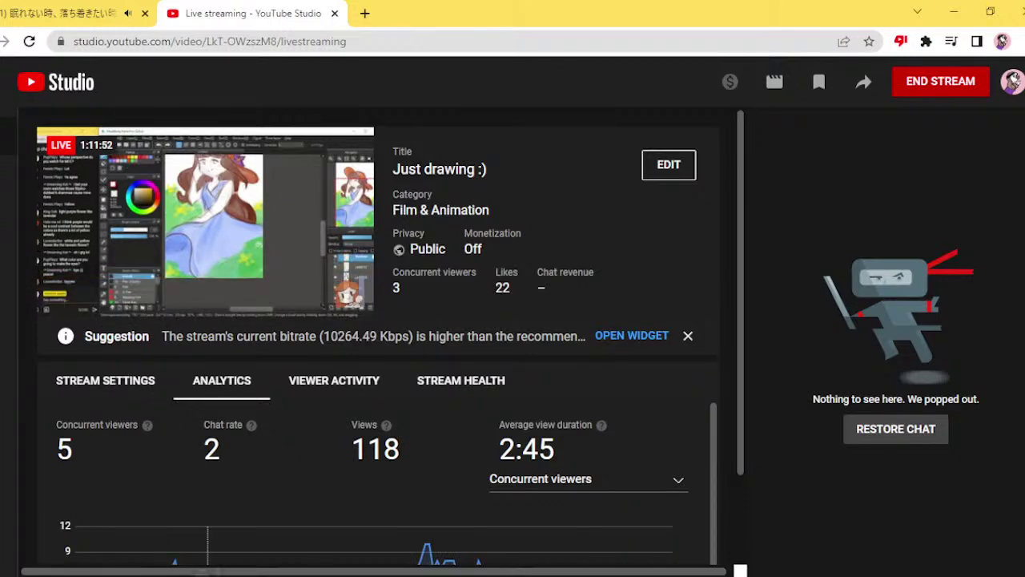
left_click(82, 4)
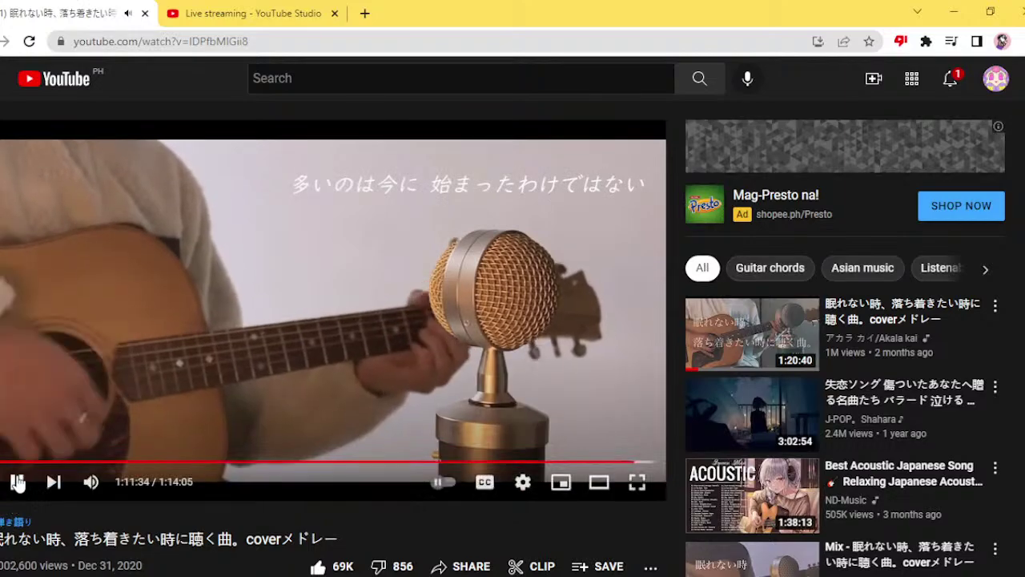
left_click(16, 482)
Switch to OBS Studio to reach the audio mixer
key("alt+Tab")
key("alt+Tab")
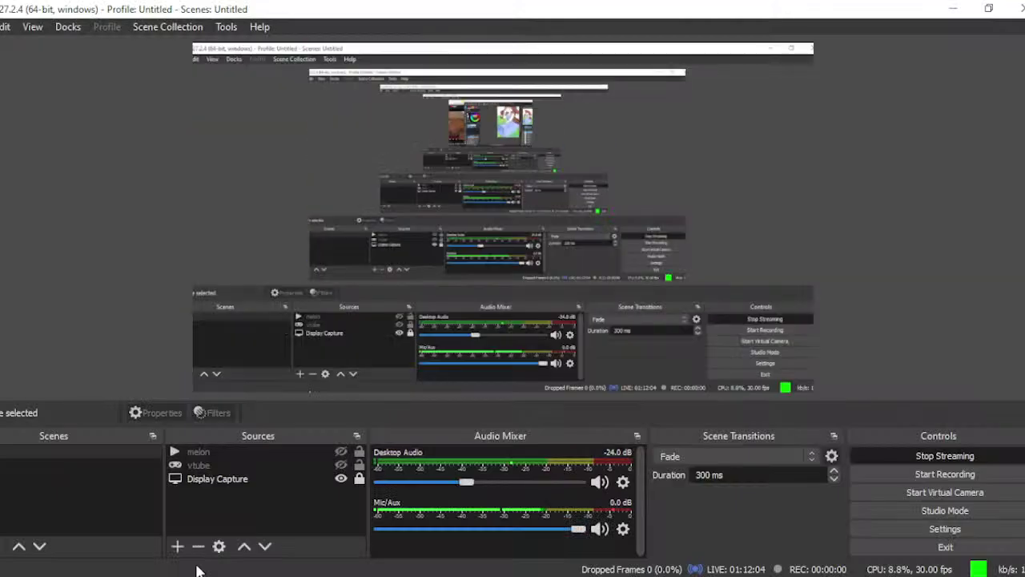